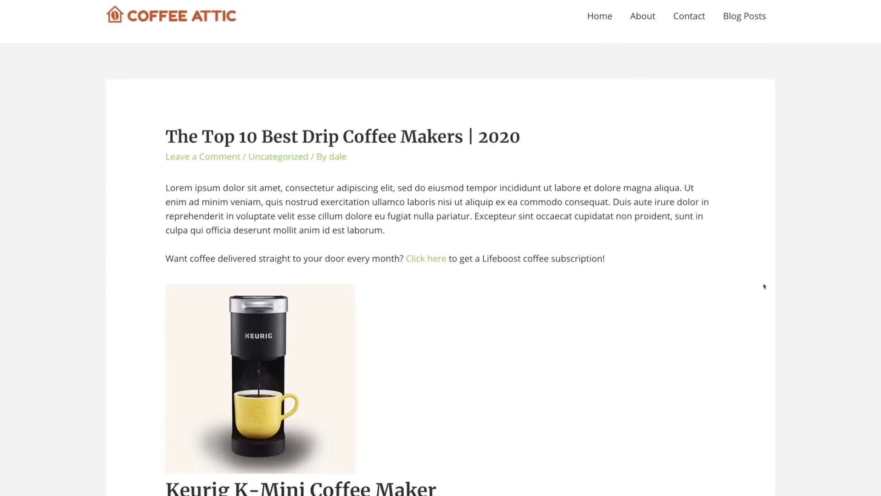
Step: Open the Mueller Ultra Coffee Maker's See Price link from the blog post, then browse Little Coffee Place
scroll(763, 285, "down", 12)
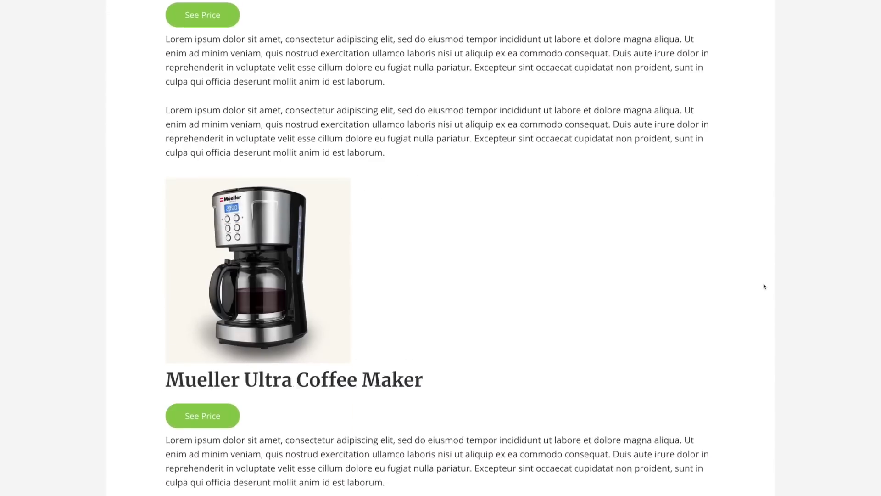
left_click(211, 372)
scroll(726, 235, "down", 1)
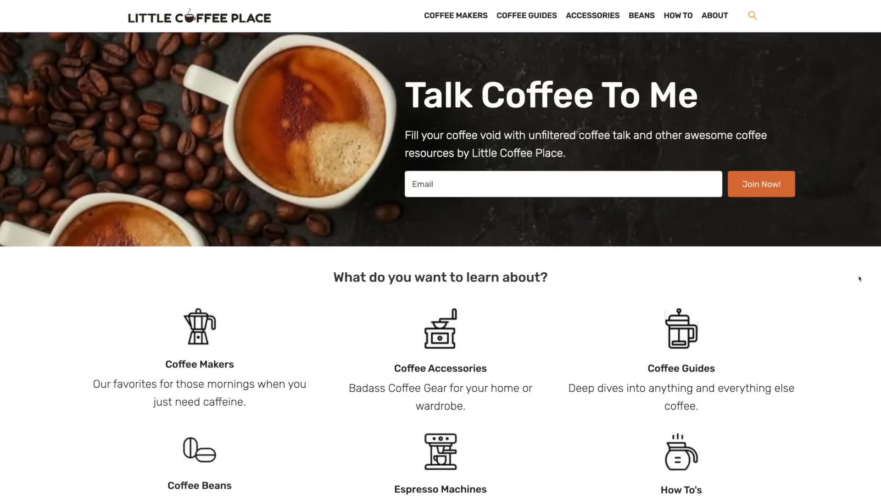
scroll(860, 278, "down", 3)
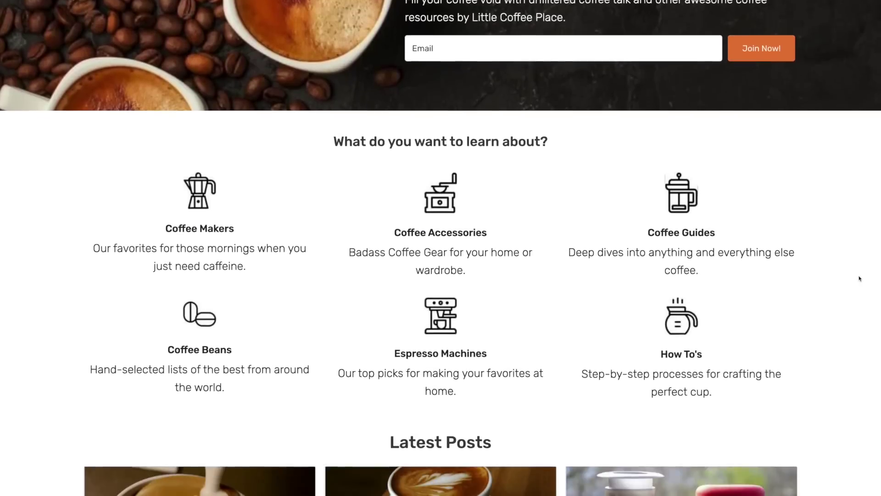
scroll(859, 278, "down", 5)
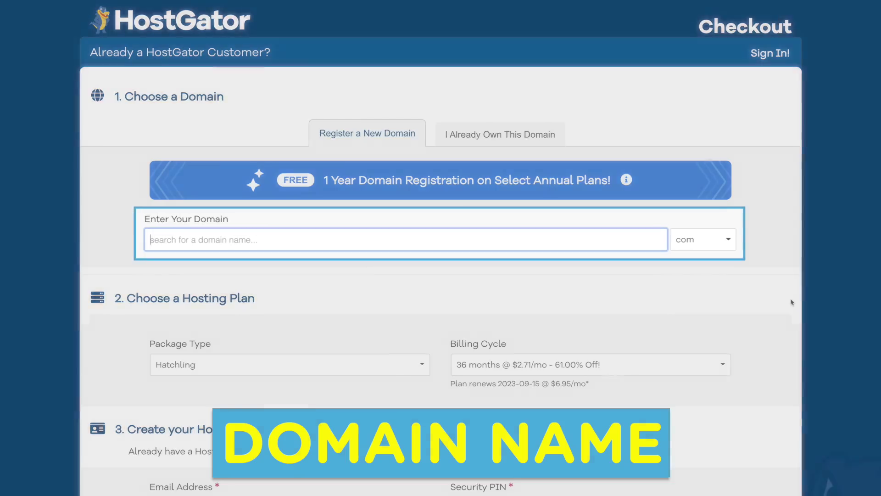
type("mywebsite")
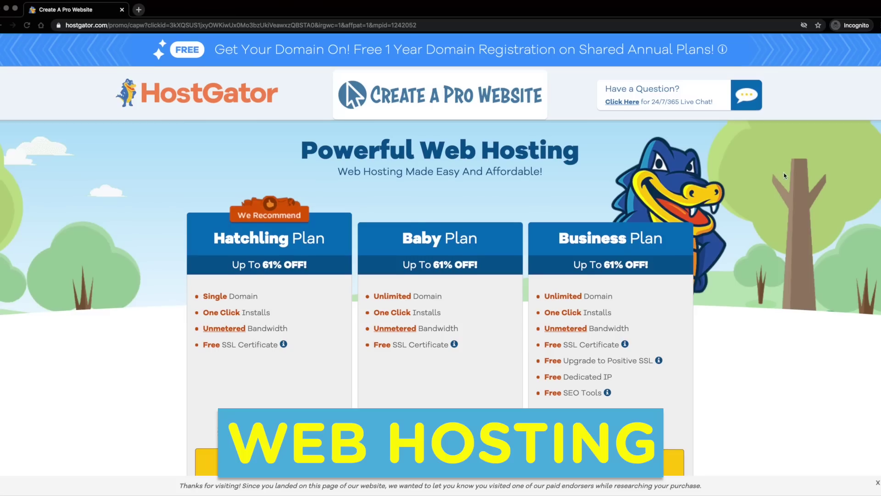
scroll(785, 176, "down", 3)
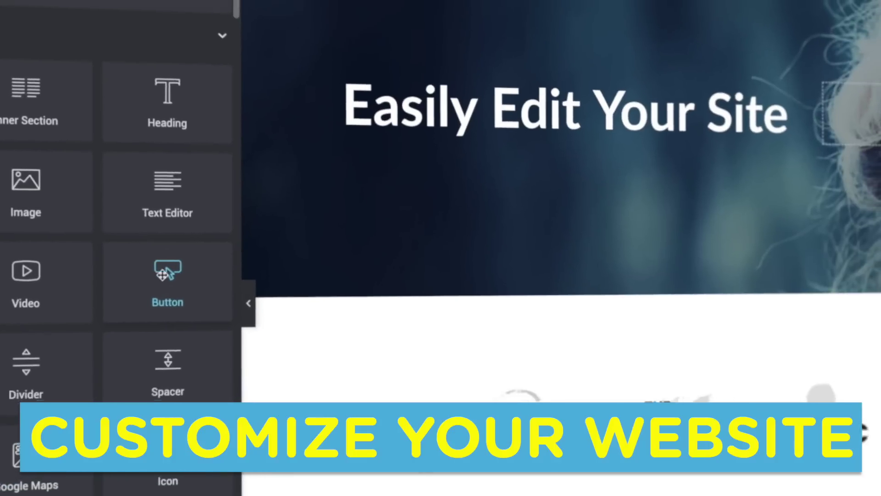
left_click_drag(167, 275, 521, 144)
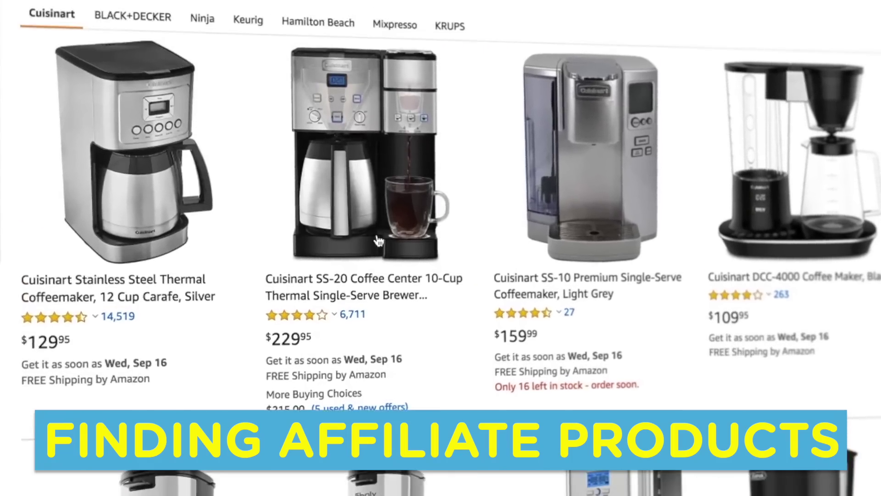
scroll(378, 232, "up", 10)
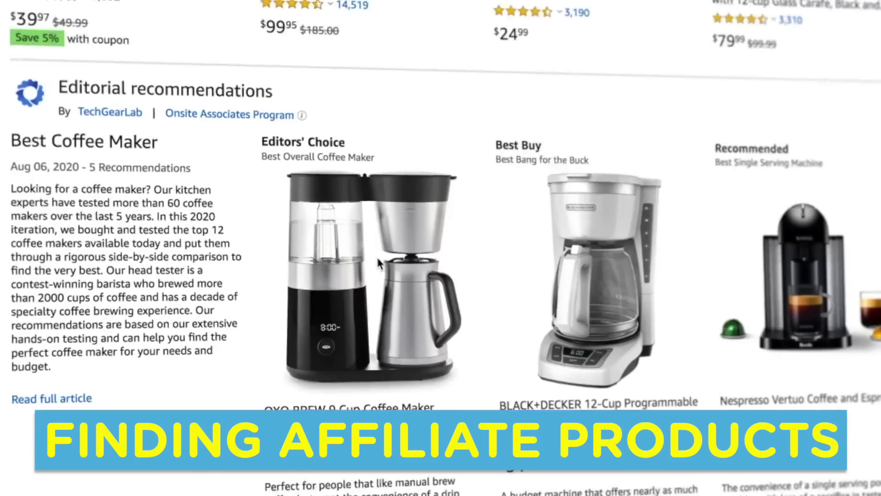
scroll(378, 263, "up", 7)
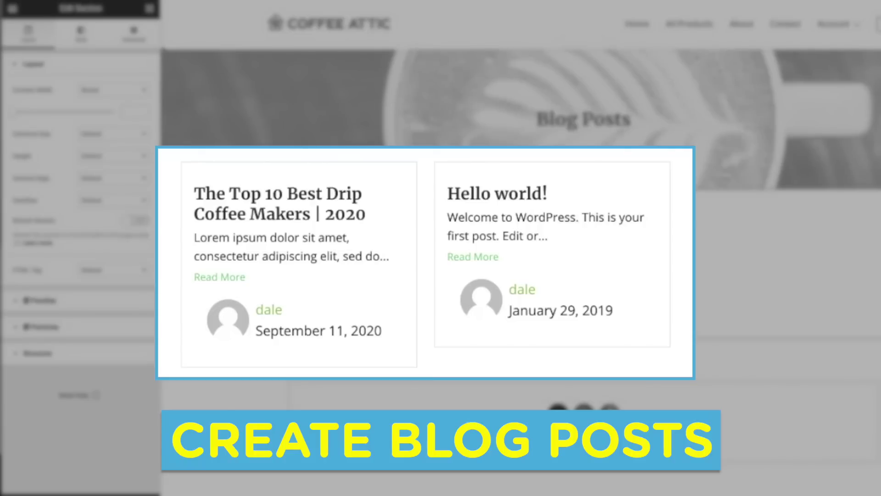
left_click(132, 39)
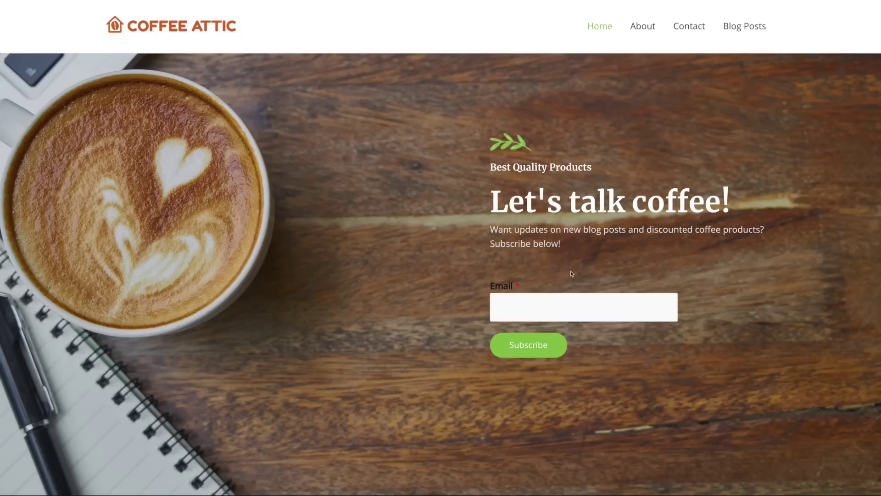
scroll(556, 289, "down", 6)
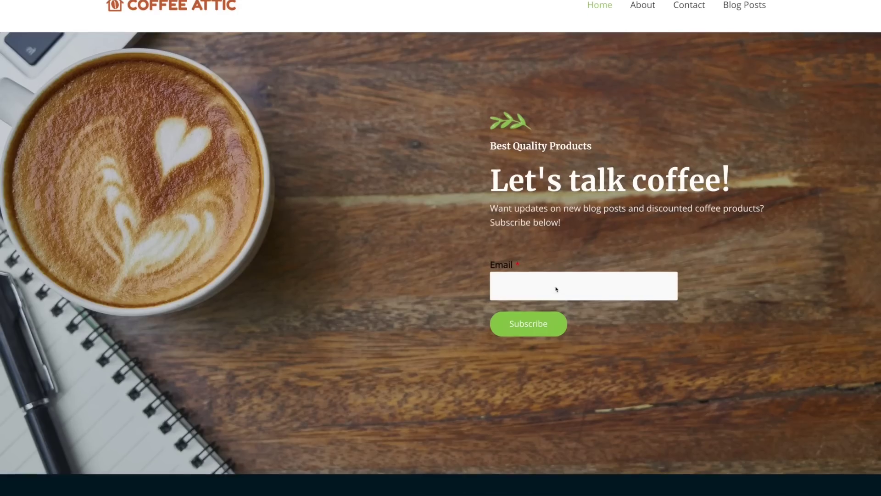
scroll(556, 289, "down", 5)
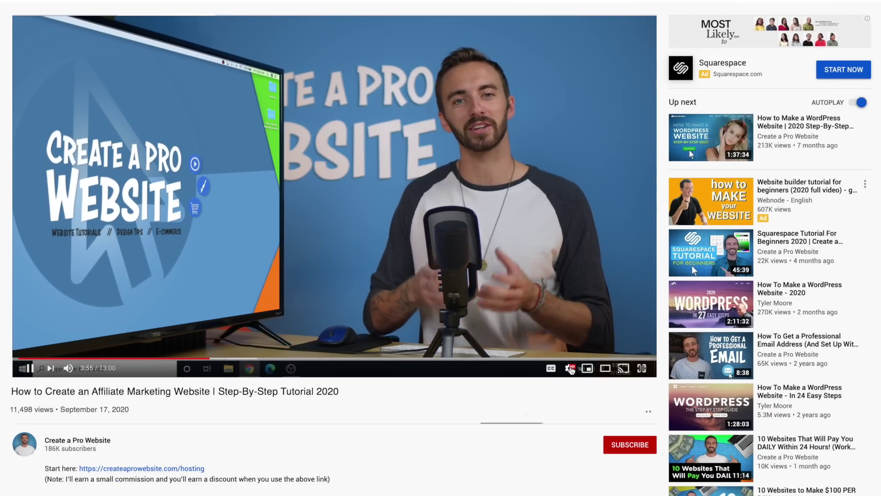
Step: Check the video's playback speed options, then go to createaprowebsite.com/hosting
left_click(568, 370)
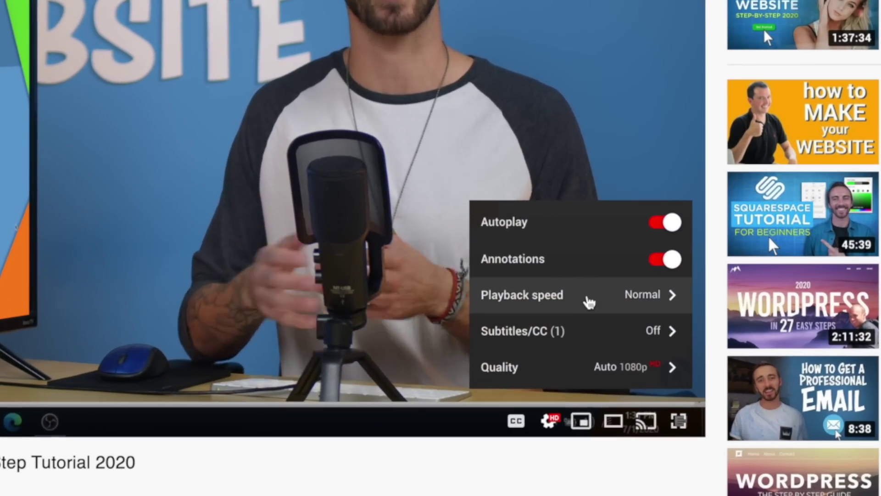
left_click(589, 299)
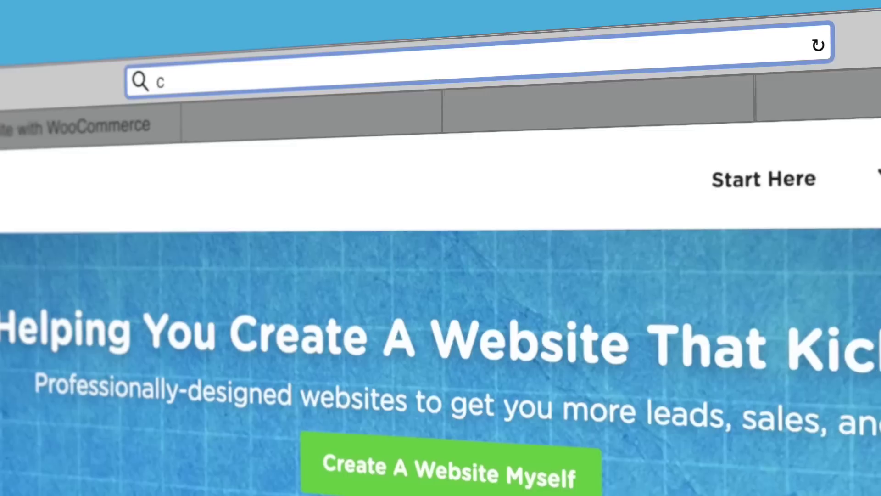
type("aprowebsite.com/host")
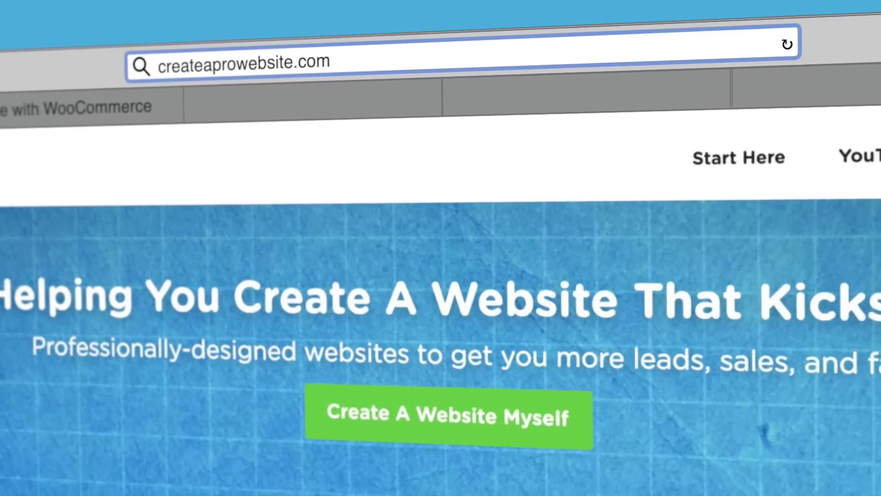
type("ing")
key("Return")
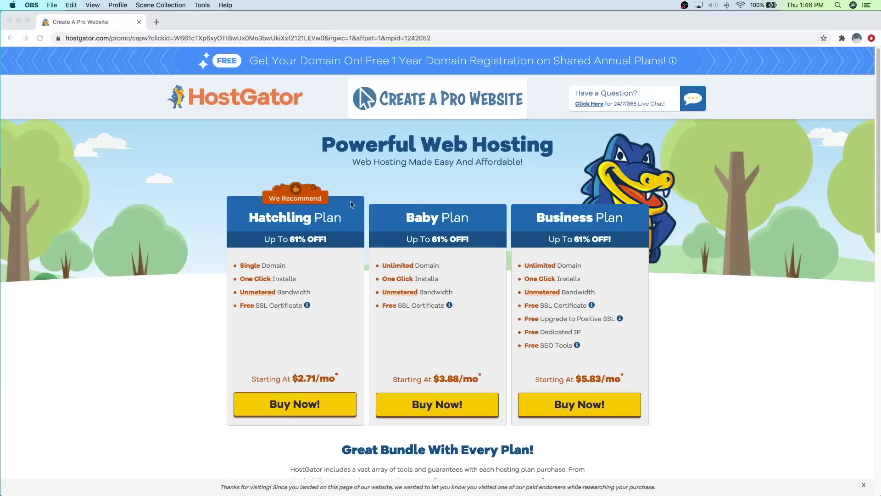
Step: Choose Buy Now! under the Hatchling plan
left_click(299, 403)
left_click(299, 404)
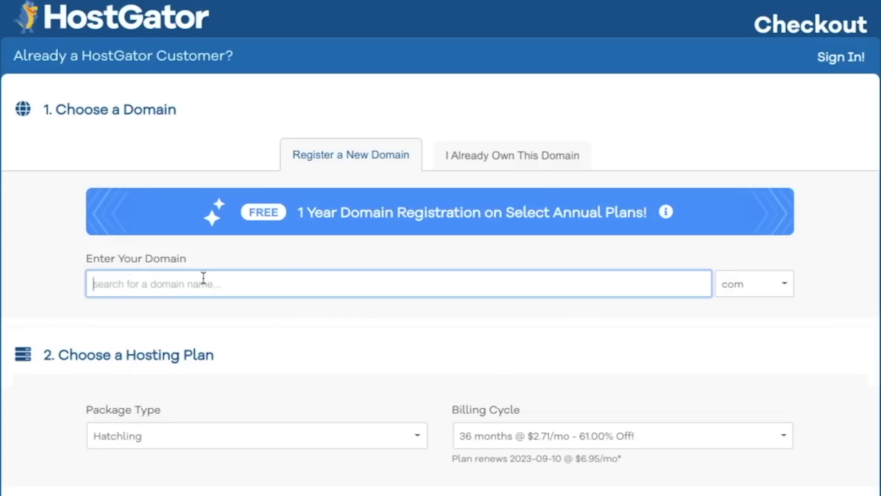
Step: Search for the domain coffeeattic.com, which turns out unavailable
type("coffeeattic")
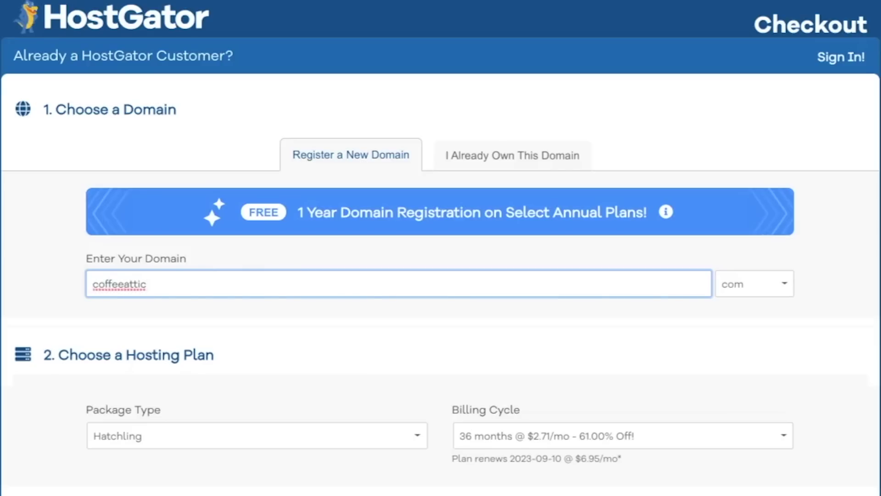
key("Tab")
type("com")
key("Return")
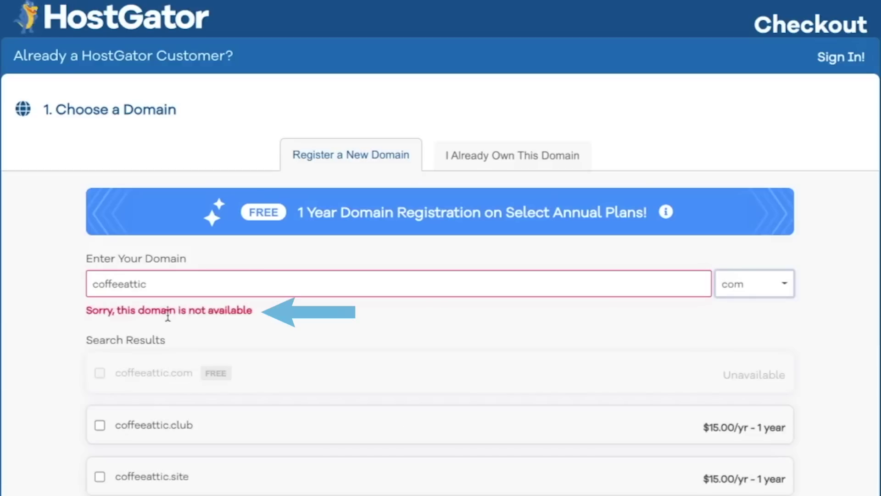
Step: Change the domain to coffee-attic.com and keep Domain Privacy added
mouse_move(216, 373)
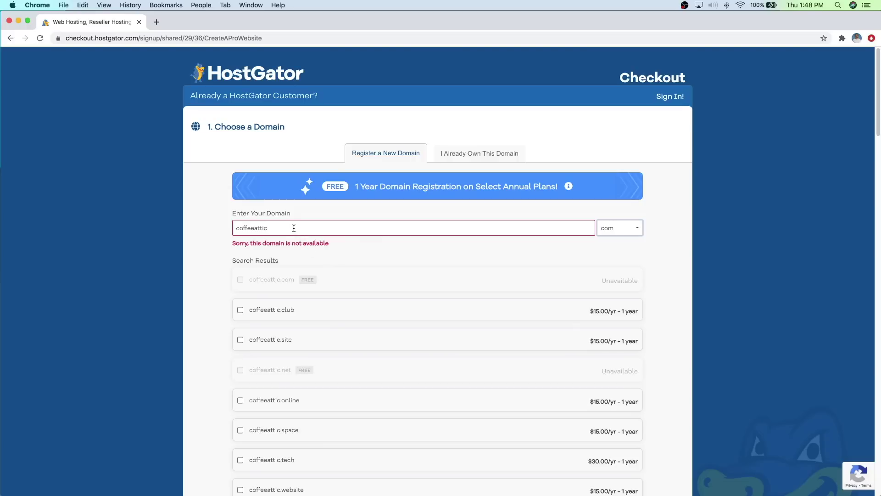
left_click(255, 227)
type("-")
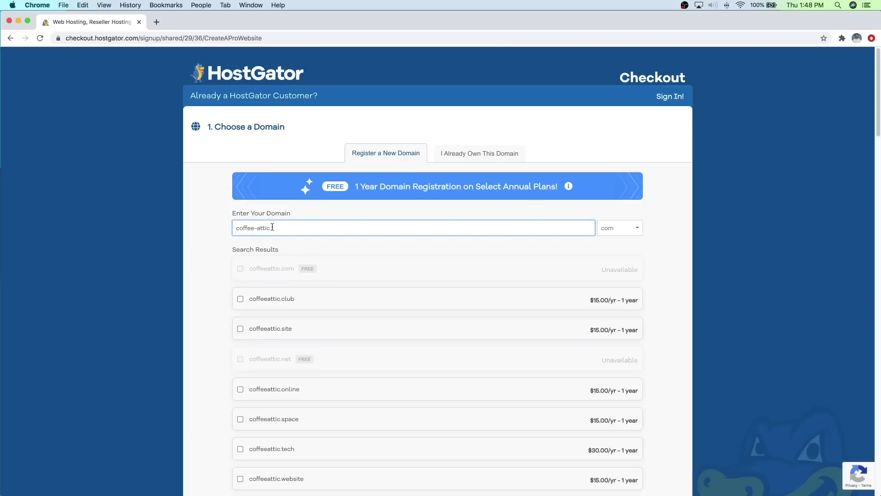
key("Tab")
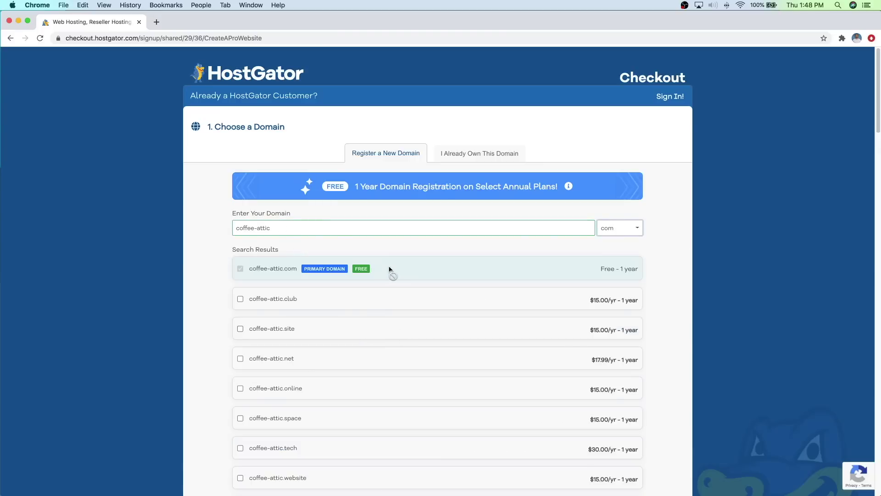
scroll(218, 293, "down", 5)
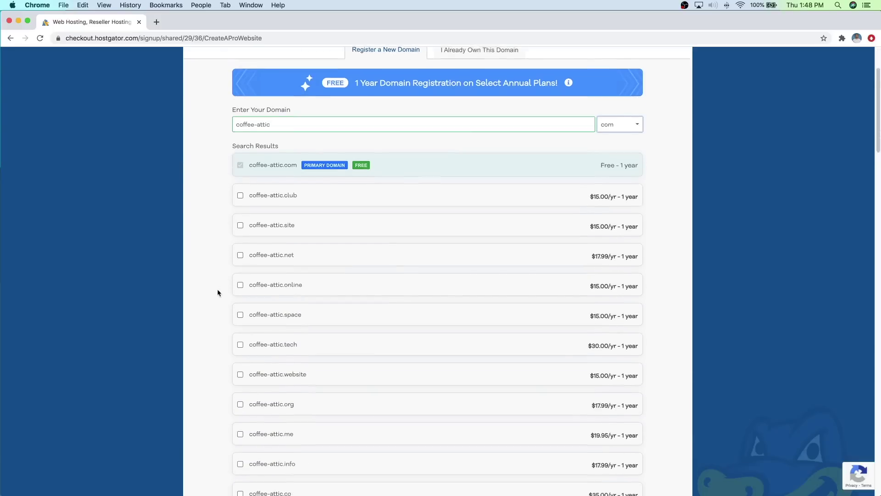
scroll(218, 292, "down", 6)
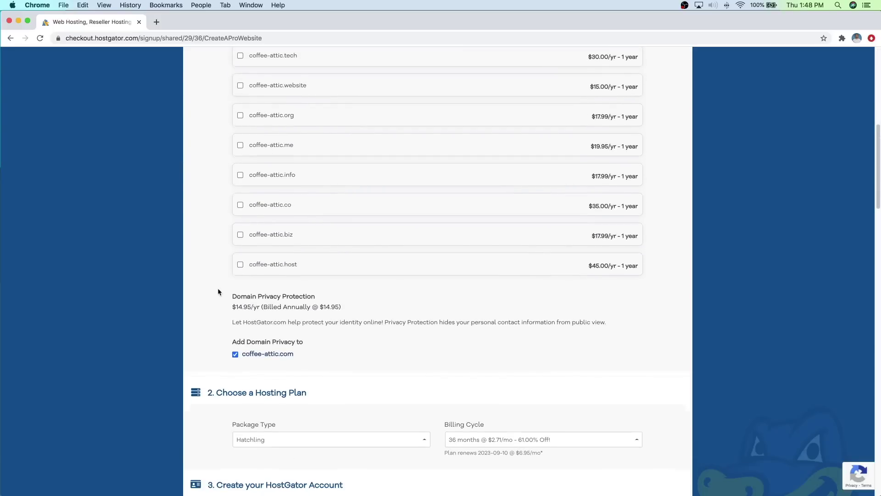
scroll(218, 292, "down", 1)
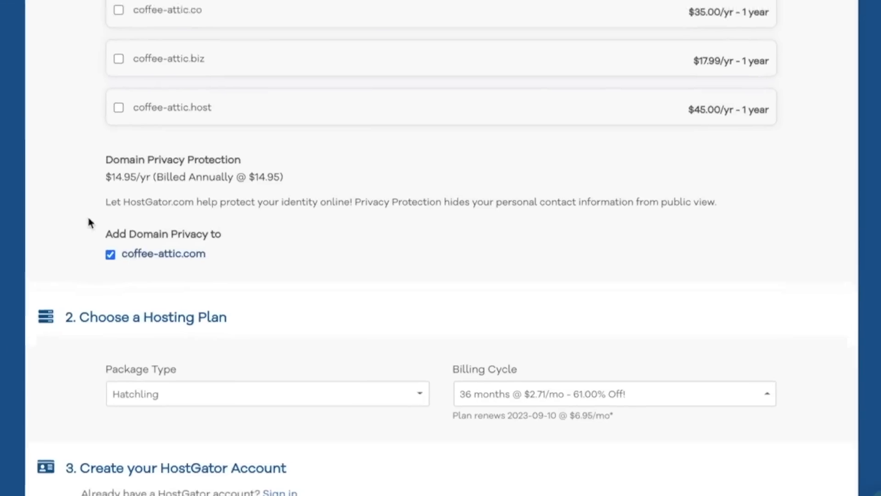
Step: Change the Hatchling billing cycle from 12 months to 1 month at $7.66/mo (30% off)
scroll(220, 304, "down", 5)
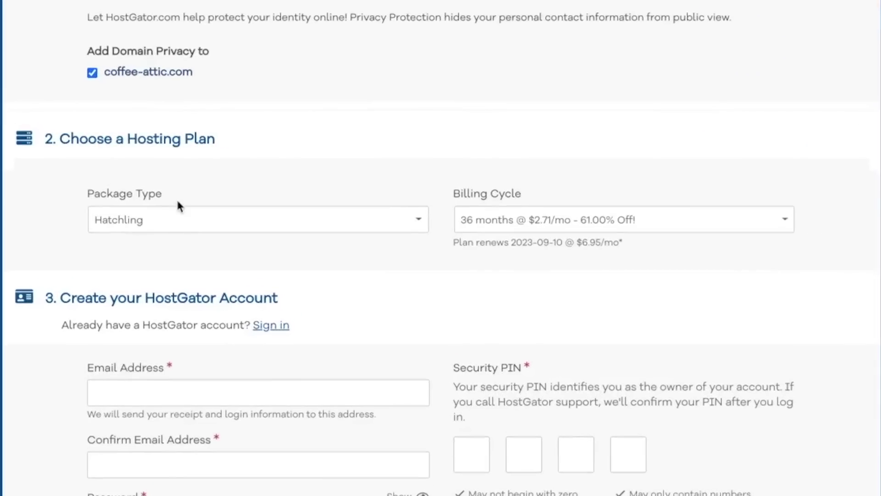
left_click(279, 189)
left_click(574, 220)
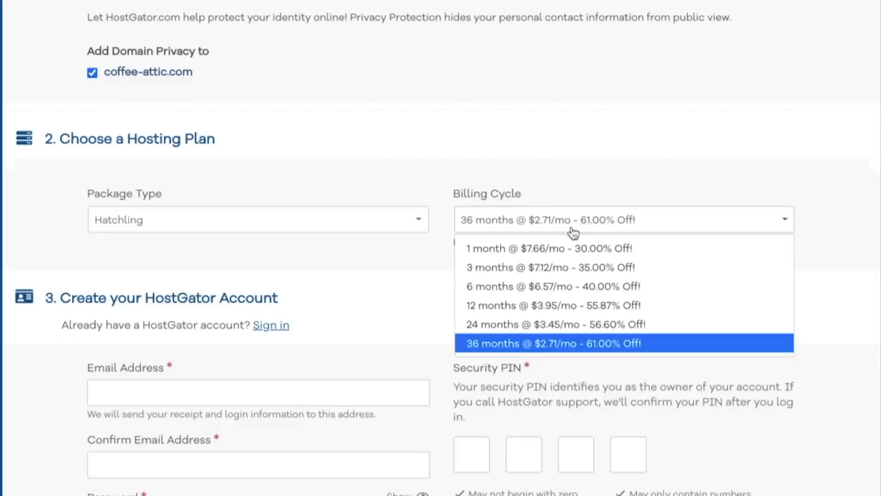
left_click(552, 311)
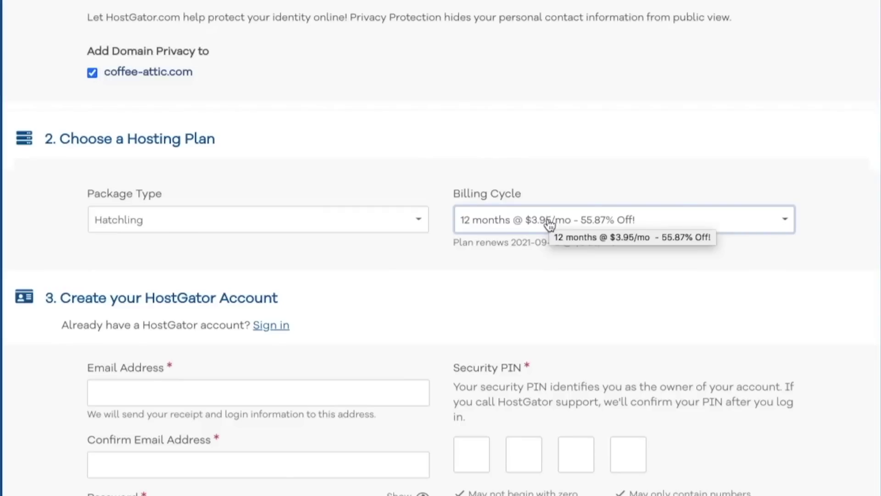
left_click(548, 225)
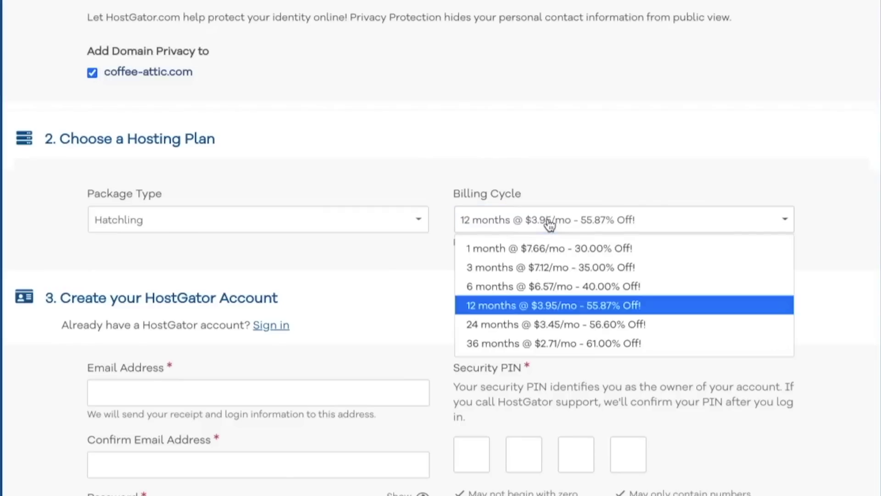
left_click(540, 248)
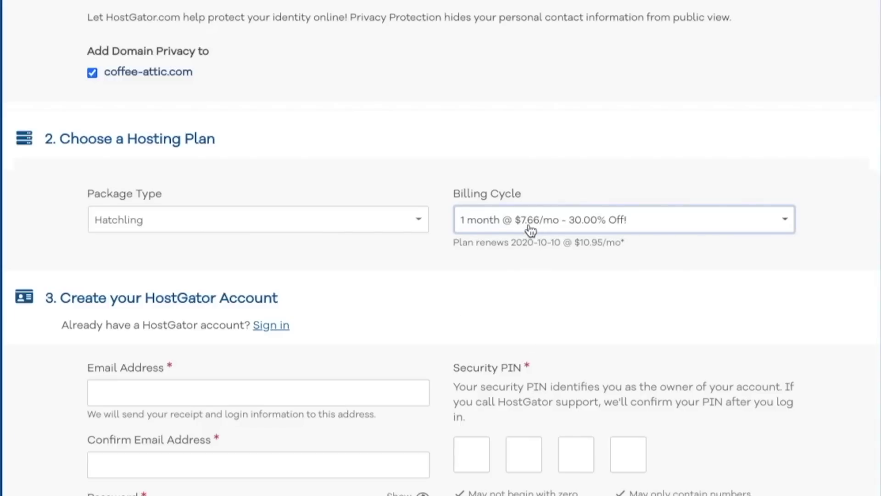
left_click(577, 228)
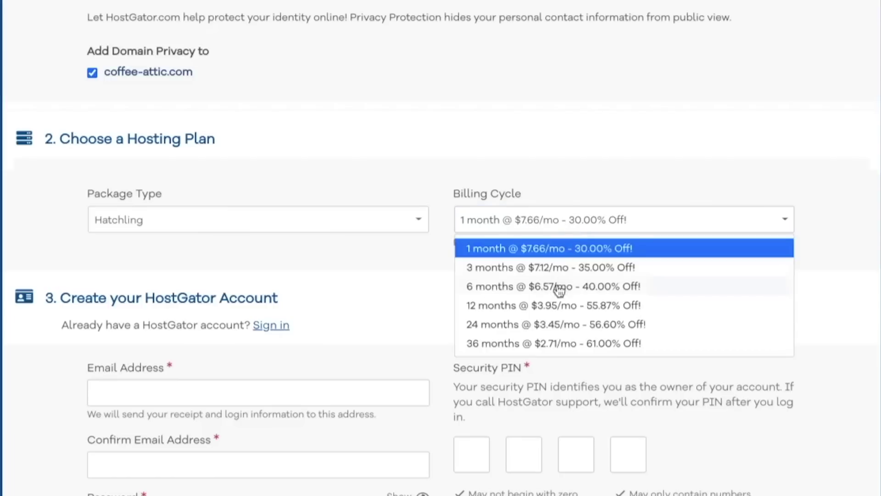
left_click(564, 231)
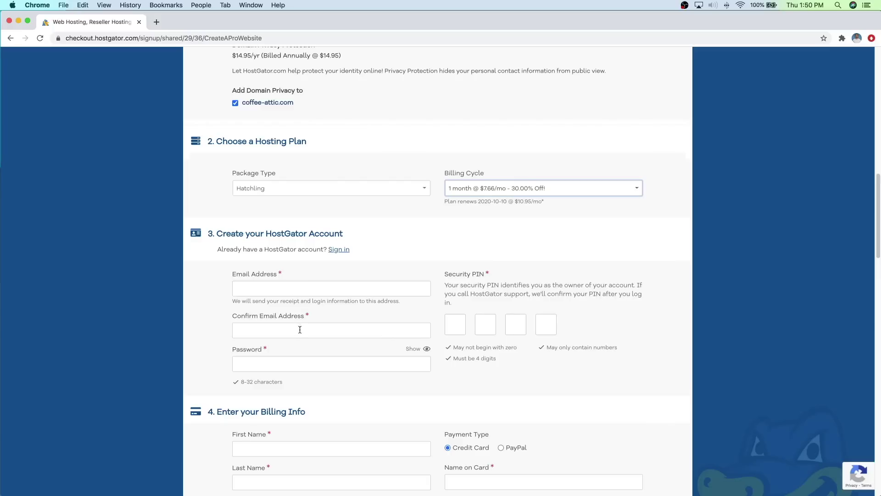
Step: Enter the account e-mail address and confirm it
left_click(296, 286)
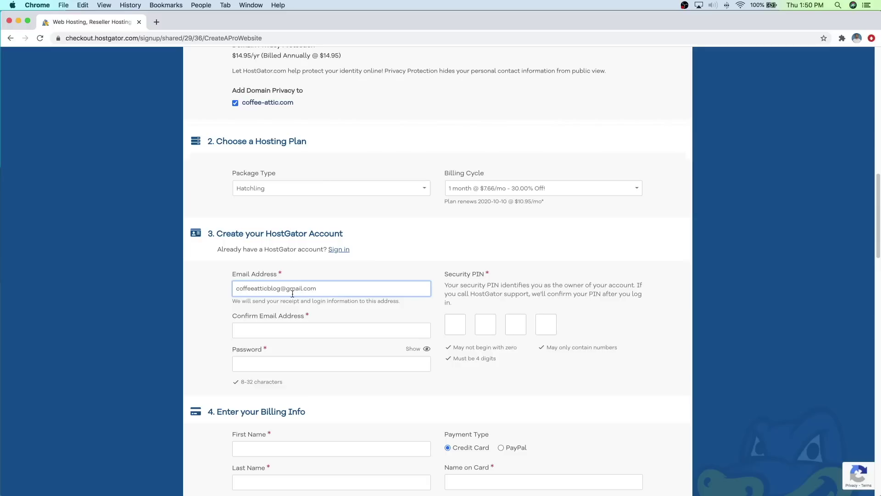
key("Tab")
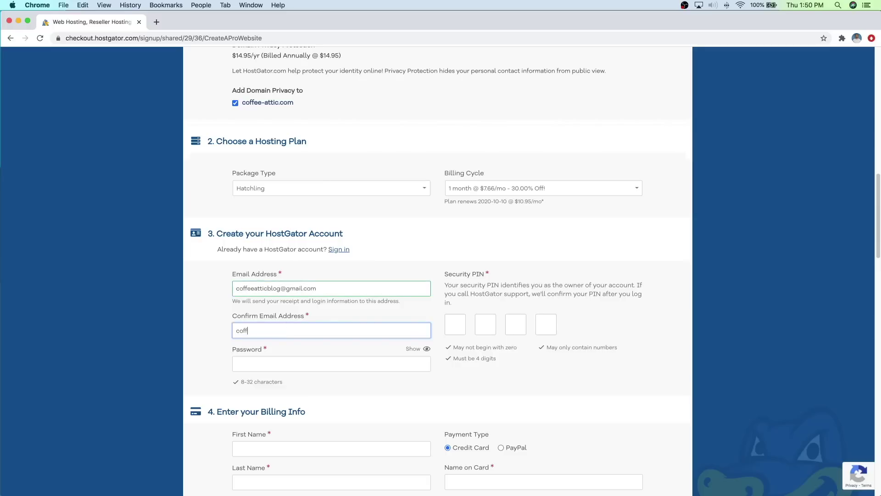
Step: Fill in the account password and the four-digit security PIN
left_click(281, 356)
type("•••••••••••••")
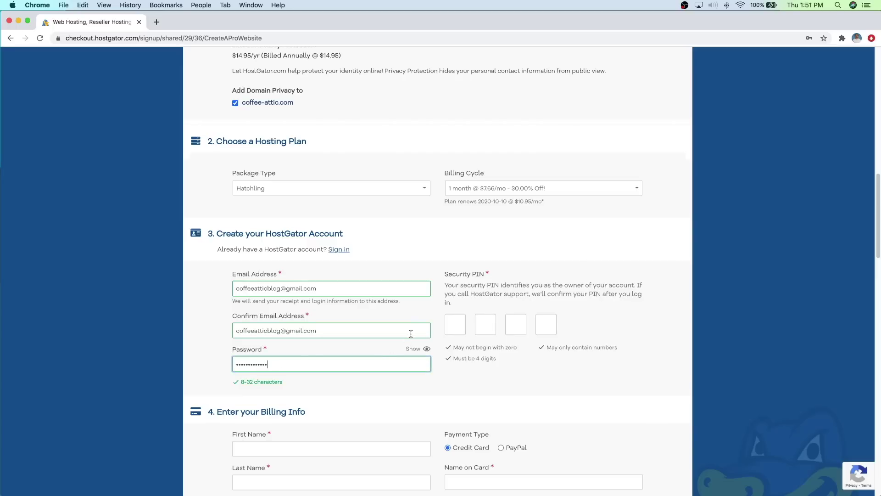
left_click(451, 320)
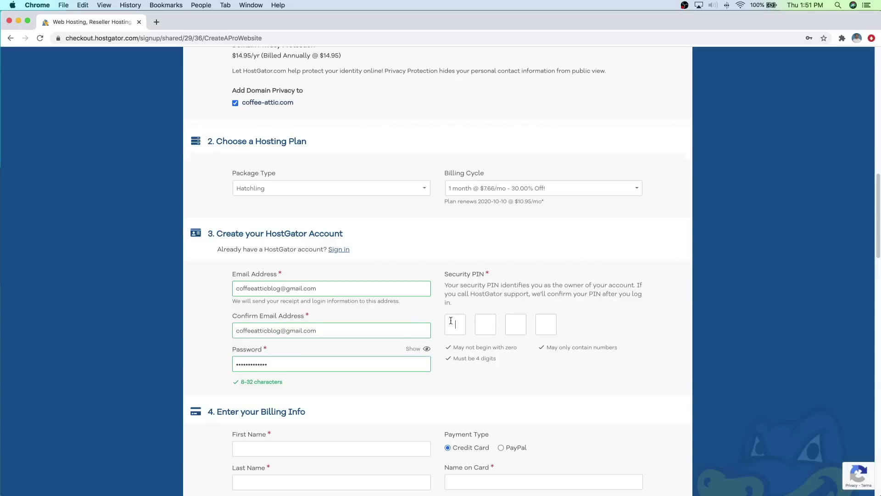
type("1234")
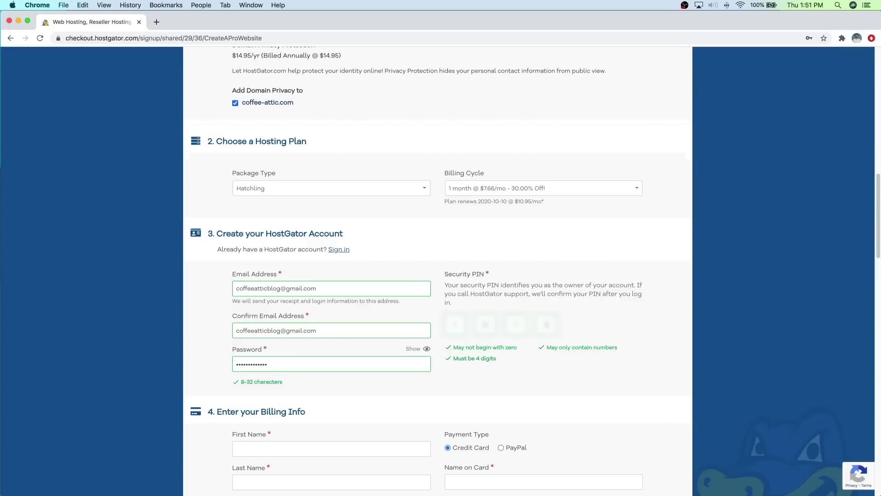
scroll(640, 349, "down", 5)
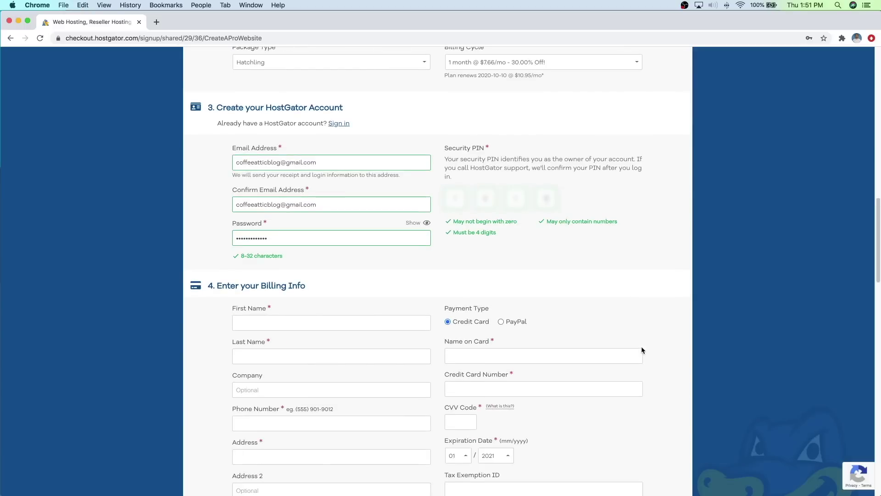
Step: Remove the SSL Certificate add-on from the order
scroll(640, 350, "down", 2)
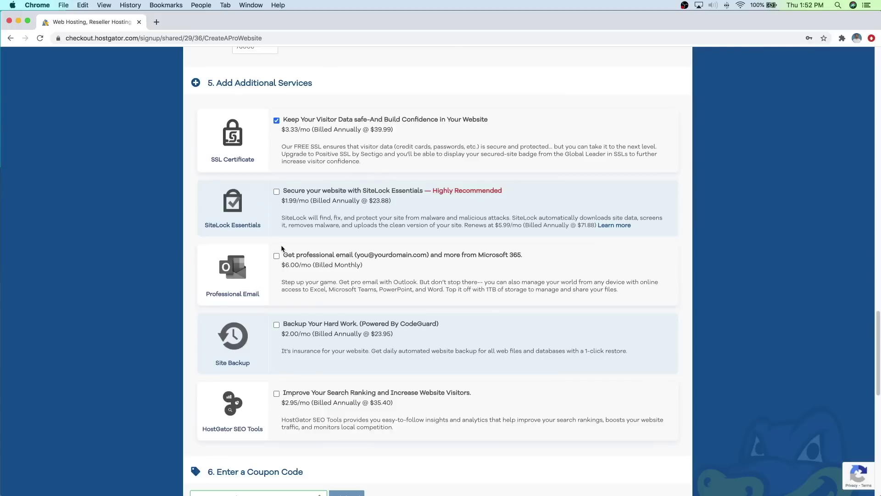
left_click(276, 121)
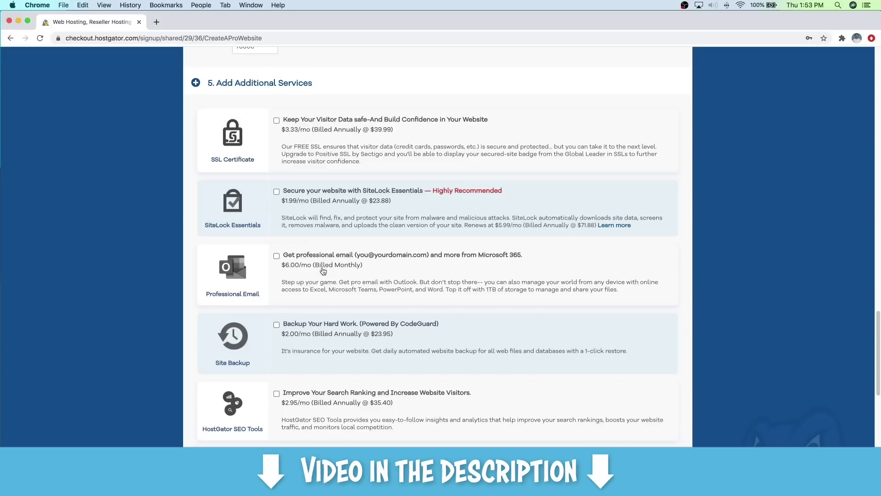
scroll(463, 266, "down", 3)
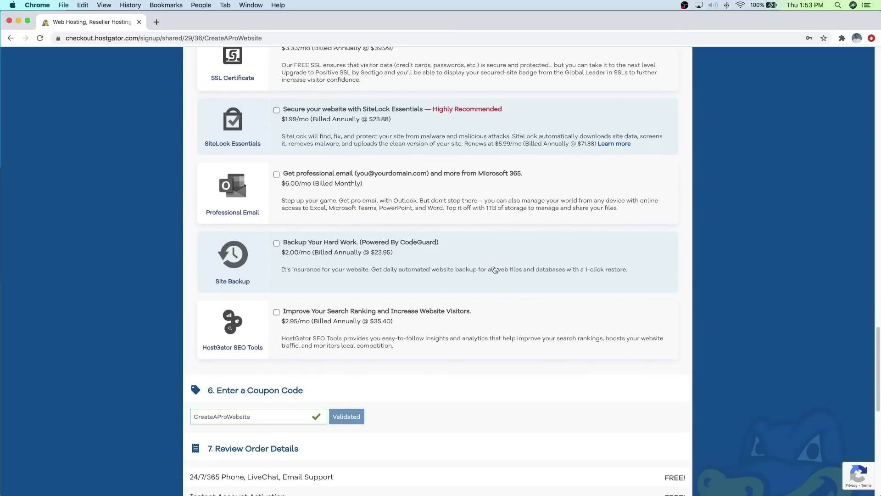
scroll(491, 268, "down", 8)
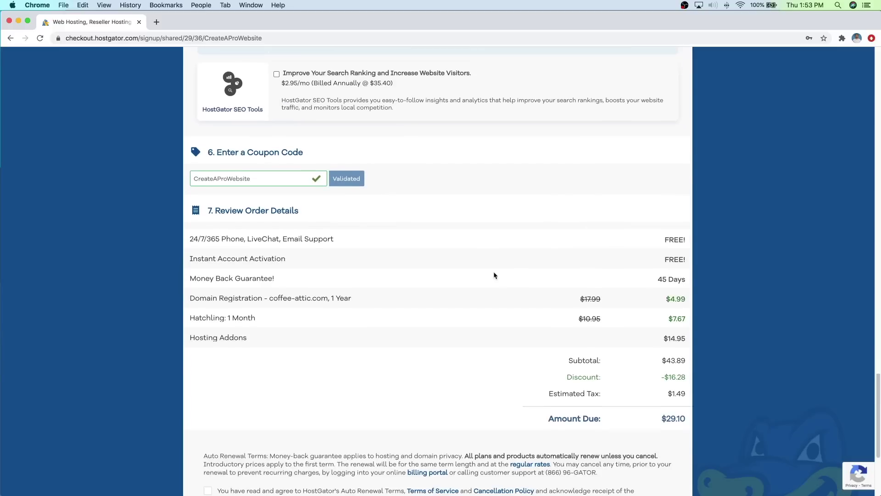
scroll(464, 271, "down", 1)
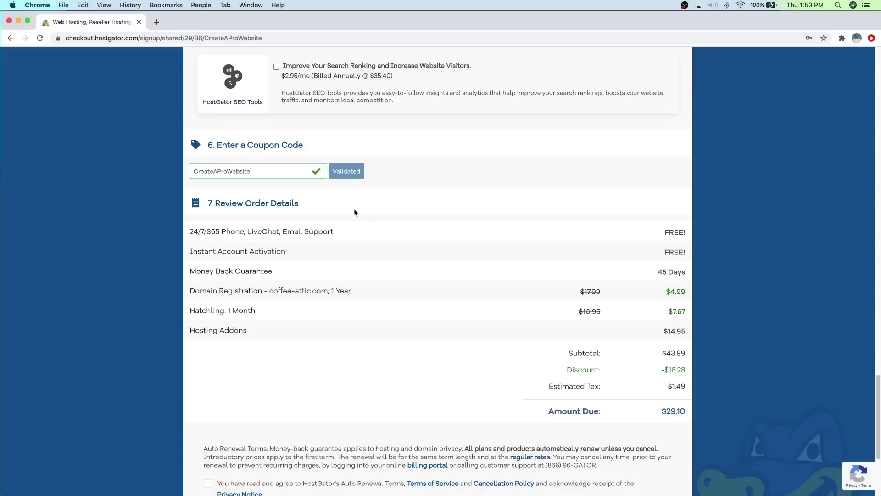
Step: Agree to the auto-renewal terms and place the $29.10 order with Checkout Now!
scroll(532, 218, "down", 3)
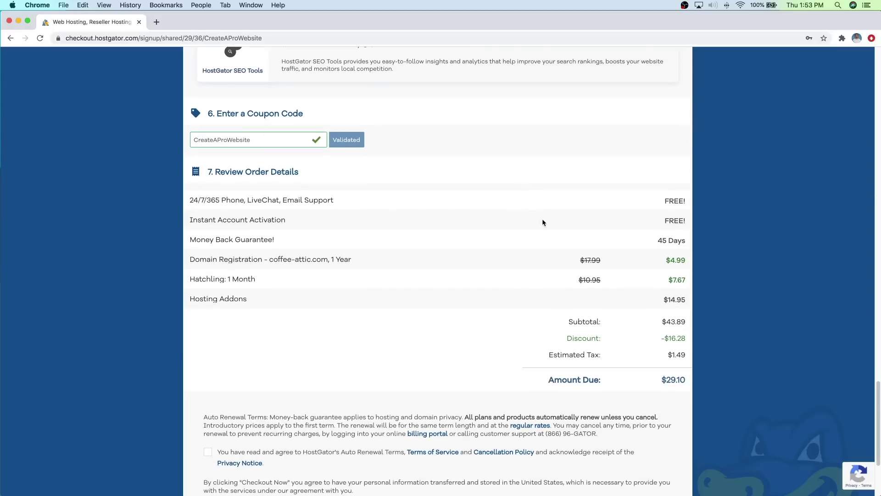
scroll(542, 223, "down", 2)
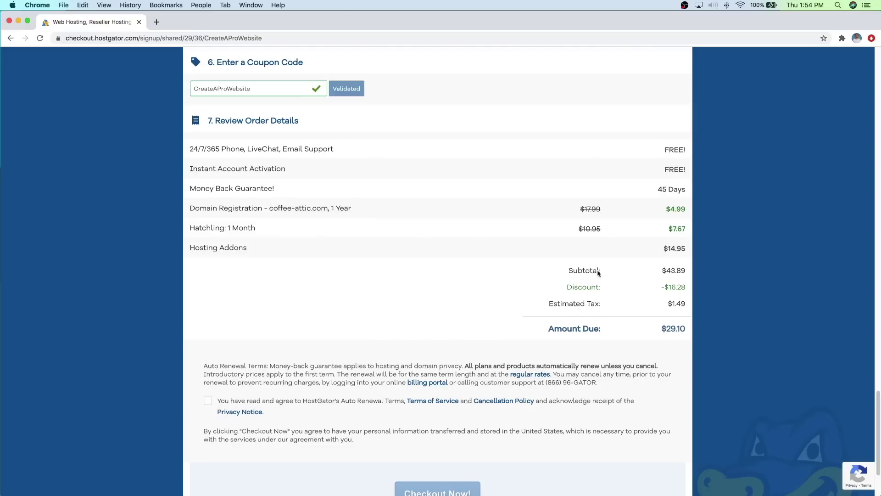
scroll(318, 252, "down", 3)
scroll(318, 257, "down", 1)
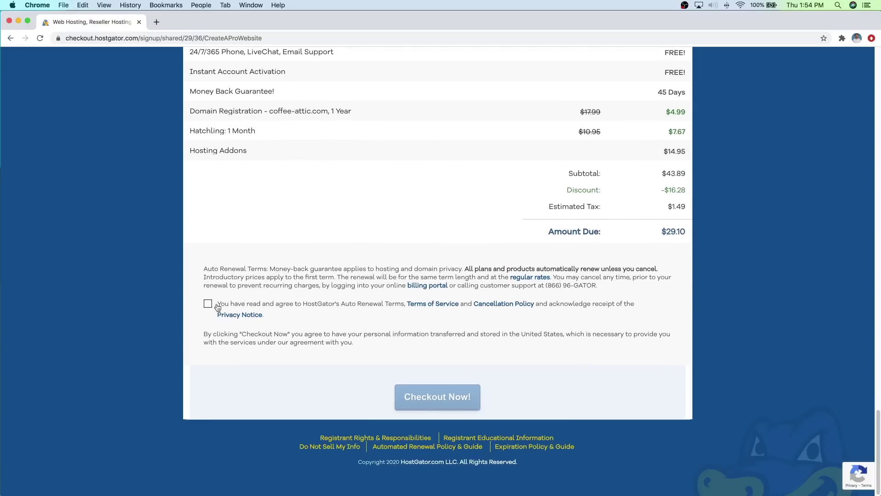
left_click(208, 305)
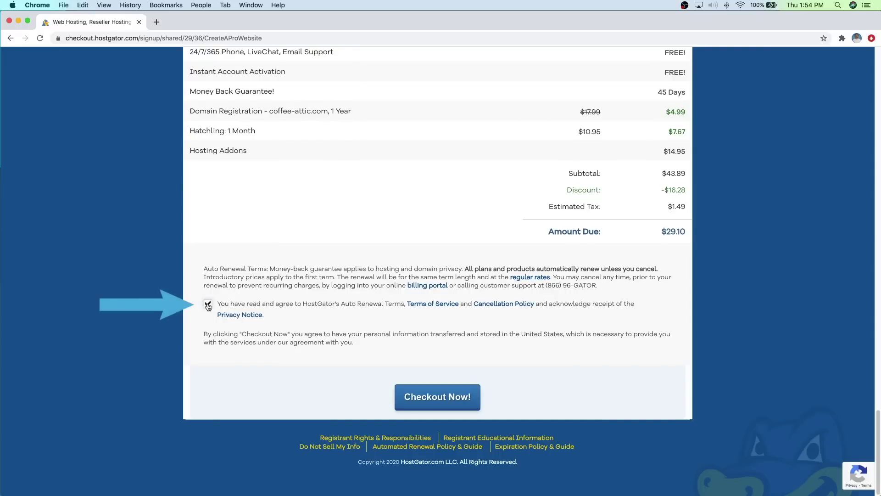
left_click(426, 397)
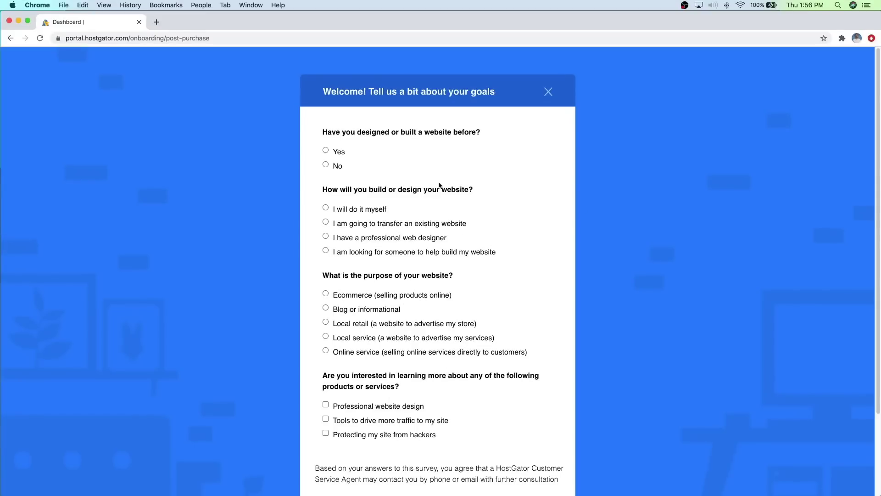
Step: Close the welcome survey and Build your site card, then launch cPanel for coffee-attic.com
left_click(549, 93)
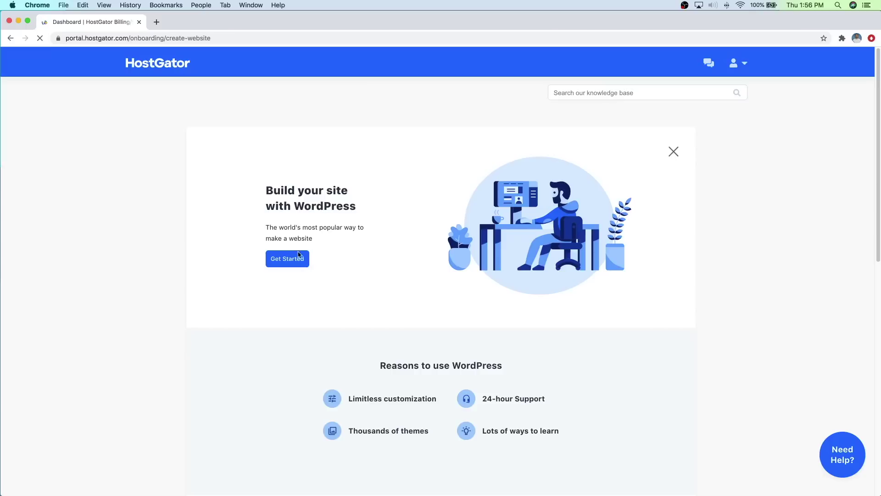
left_click(674, 152)
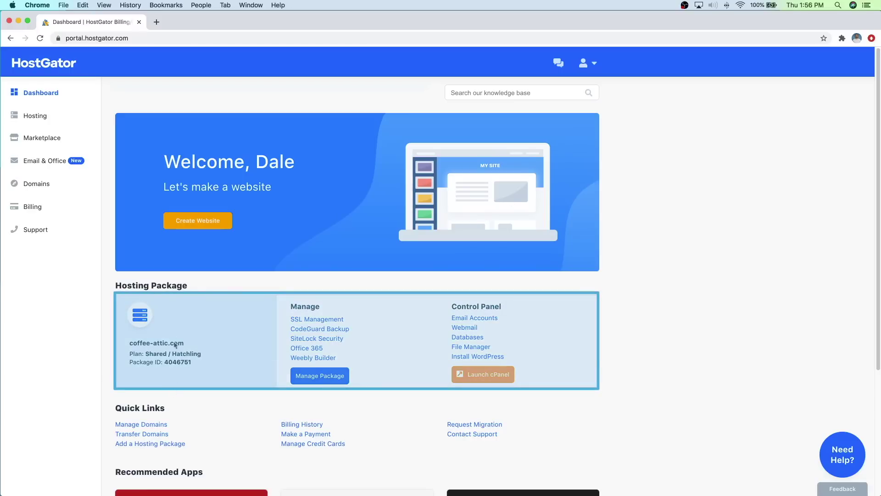
left_click_drag(182, 341, 131, 344)
left_click(216, 332)
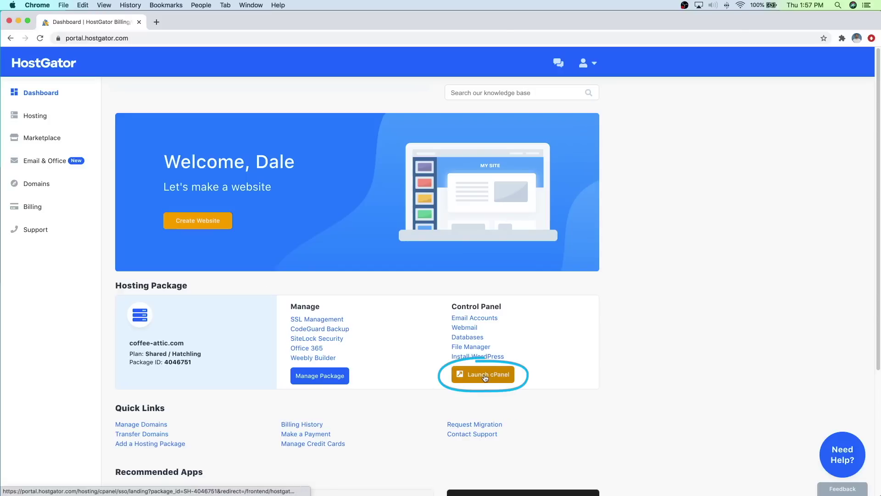
left_click(485, 375)
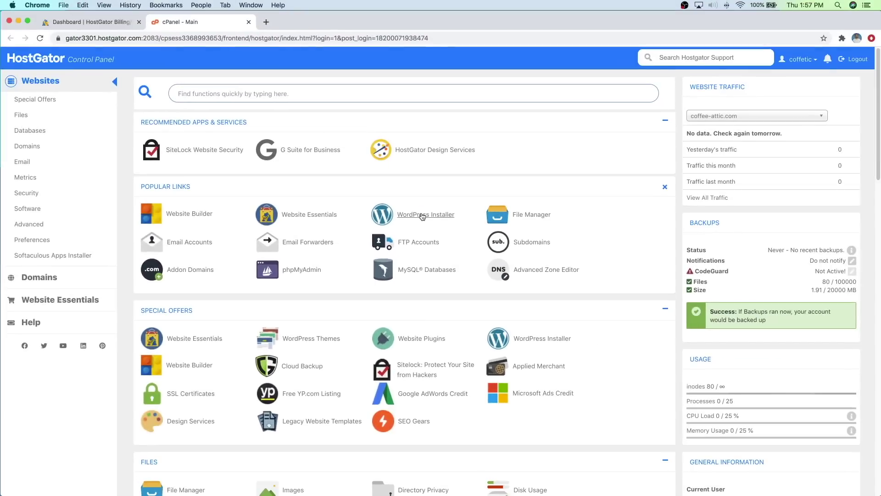
Step: Open the WordPress Installer, select coffee-attic.com as the domain, and continue
left_click(439, 232)
left_click(400, 347)
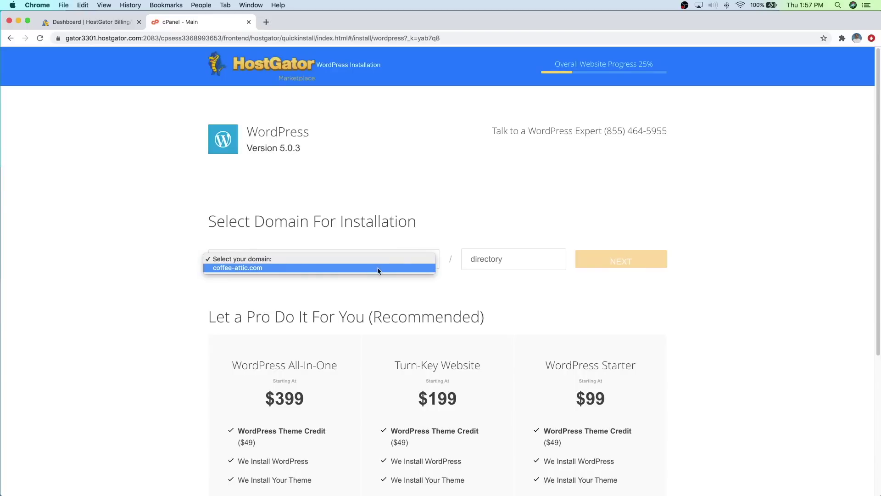
left_click(377, 270)
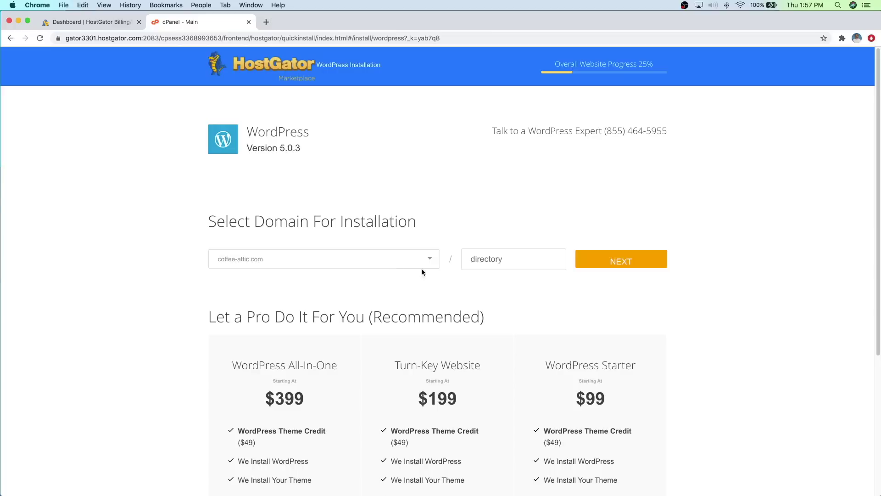
left_click(631, 261)
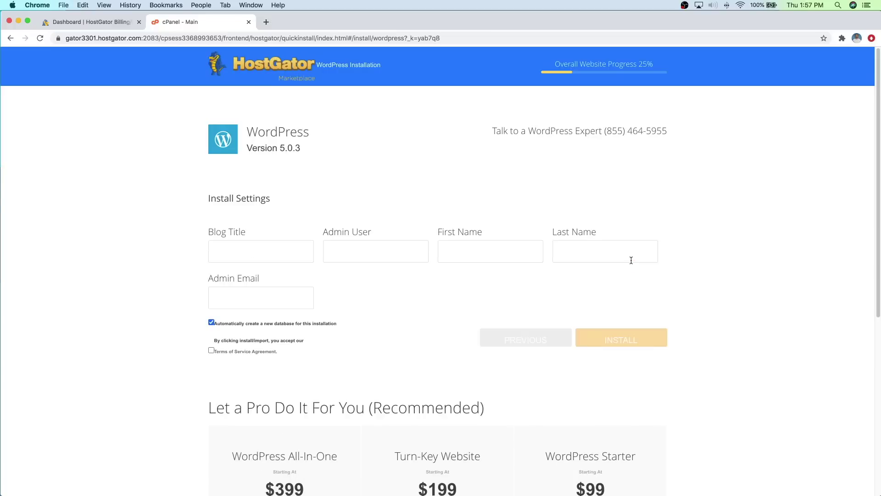
Step: Enter the blog title Coffee Attic and the admin's first and last name
left_click(269, 251)
type("Coffee Attic")
left_click(457, 248)
type("Dale")
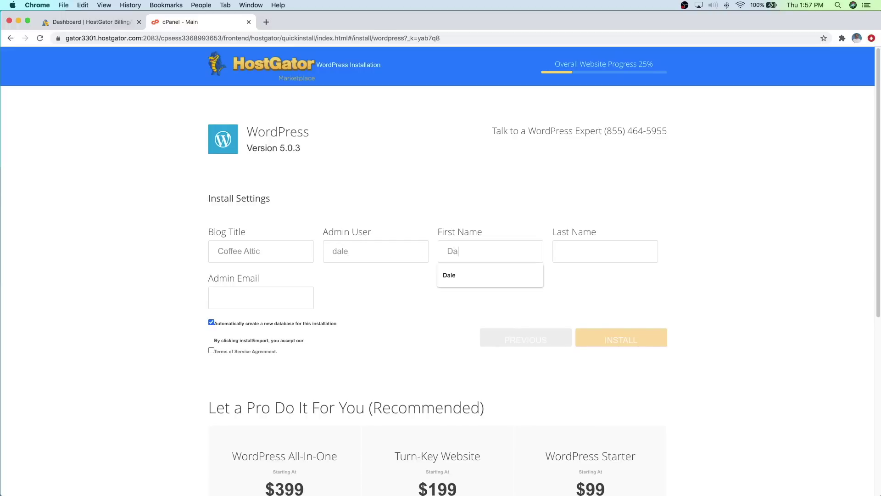
left_click(559, 253)
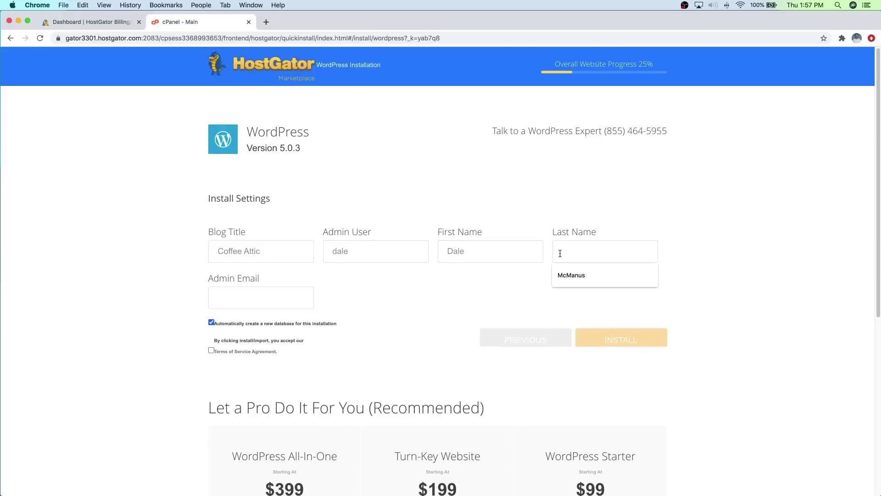
type("McManus")
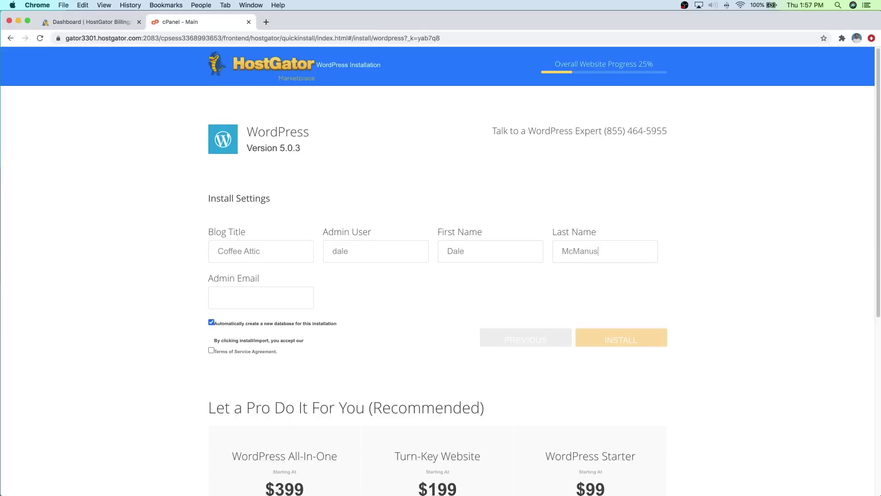
Step: Fill in the admin e-mail, accept the terms of service, and install WordPress
left_click(229, 301)
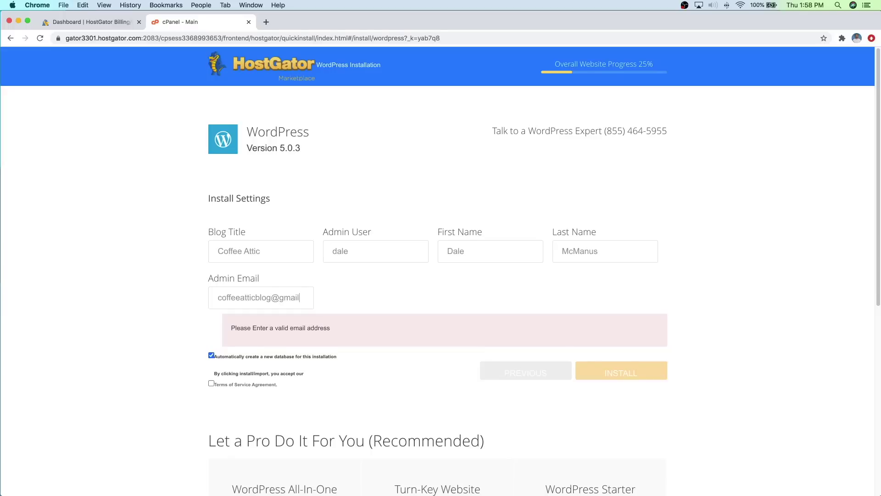
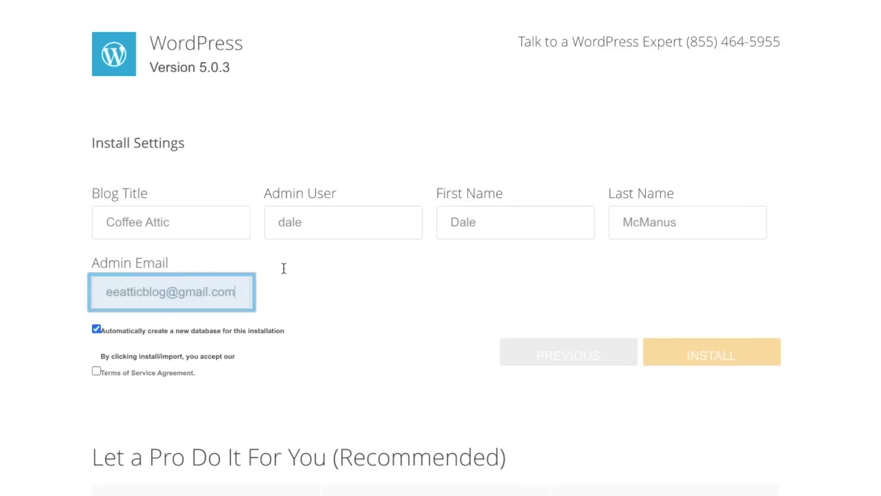
left_click(96, 370)
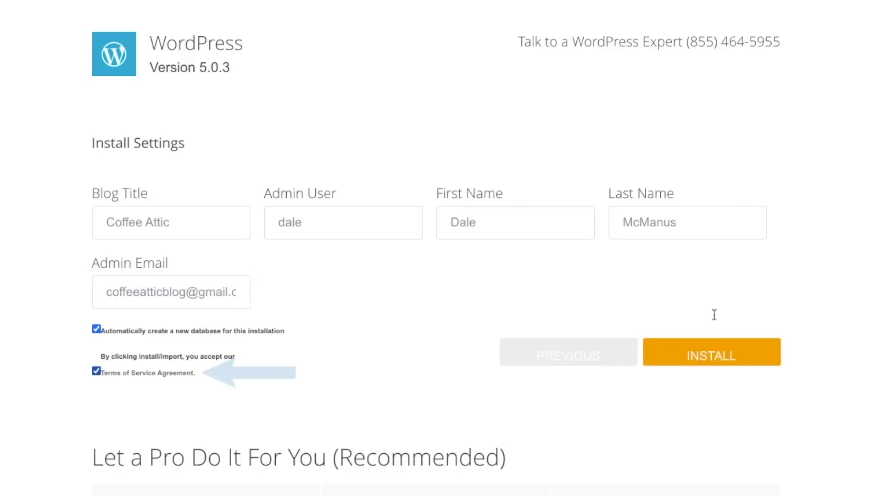
left_click(725, 352)
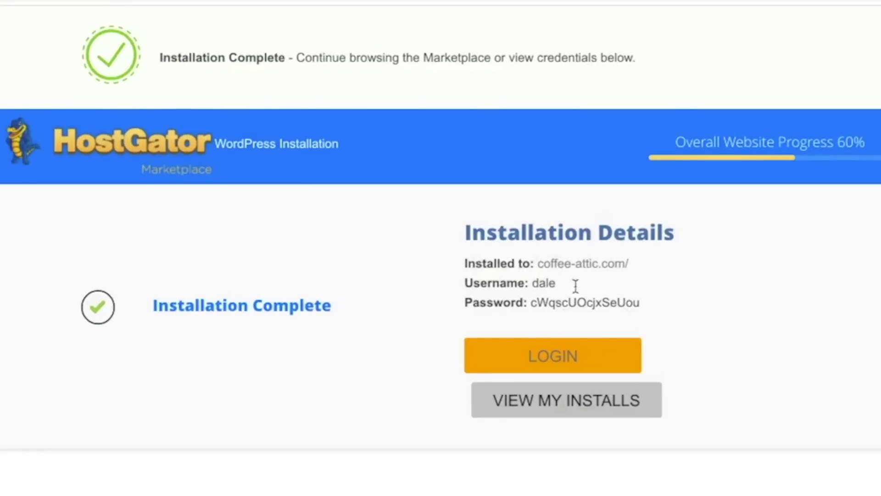
Step: Copy the generated admin password from the cPanel WordPress installation details
left_click_drag(531, 302, 642, 303)
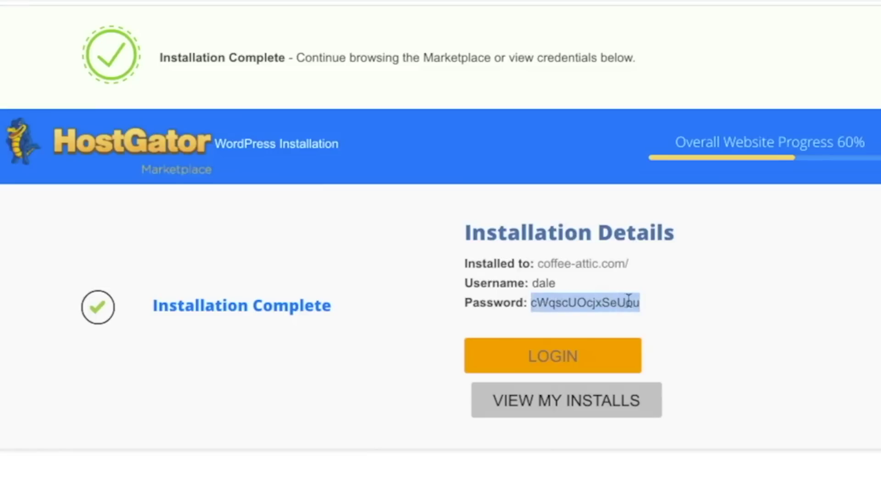
right_click(624, 298)
left_click(655, 338)
left_click(683, 294)
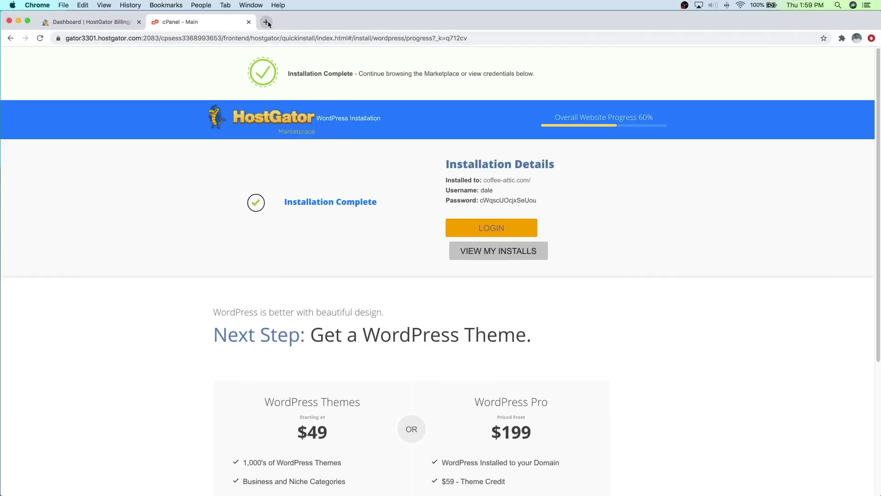
left_click(267, 22)
Step: Go to coffee-attic.com/wp-admin in the new browser tab
type("coffee-atti")
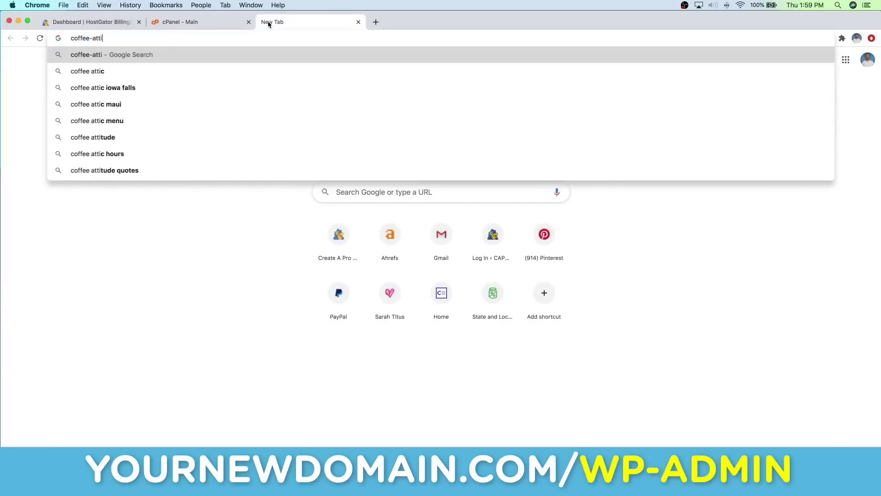
type("c.com/wp-admin")
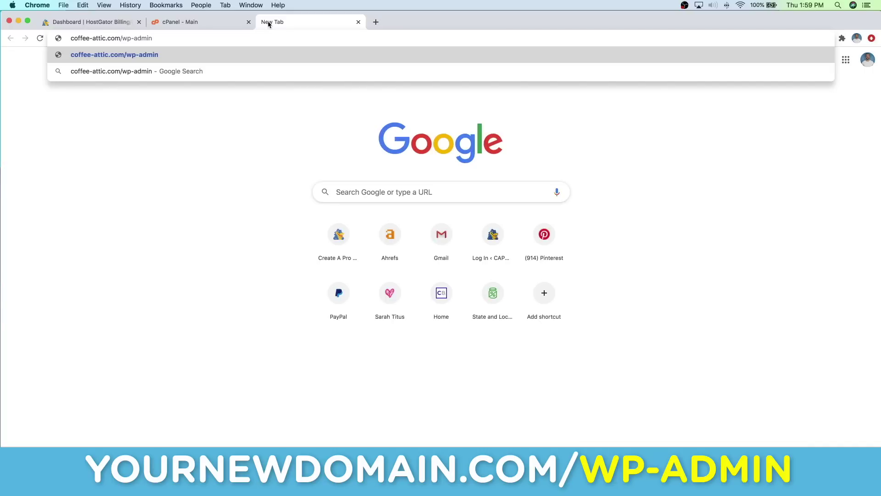
key("Return")
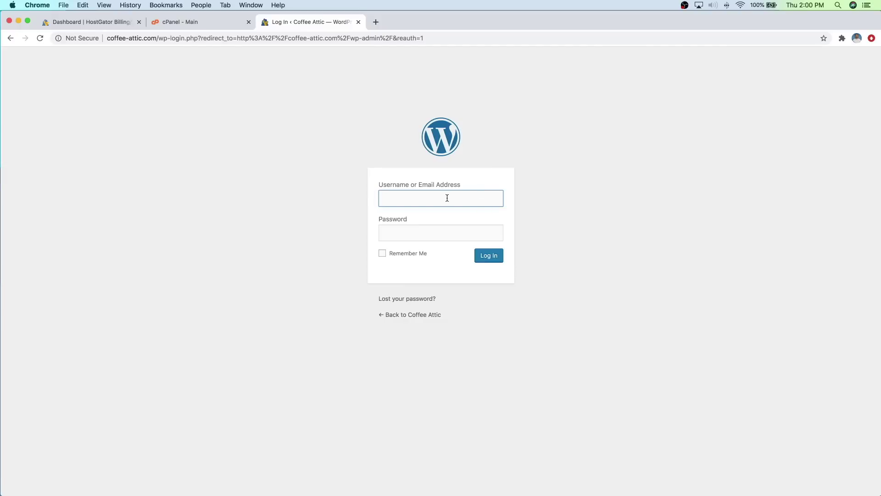
Step: Log in to the Coffee Attic admin with the admin username and the pasted password
type("dale")
left_click(401, 232)
right_click(401, 233)
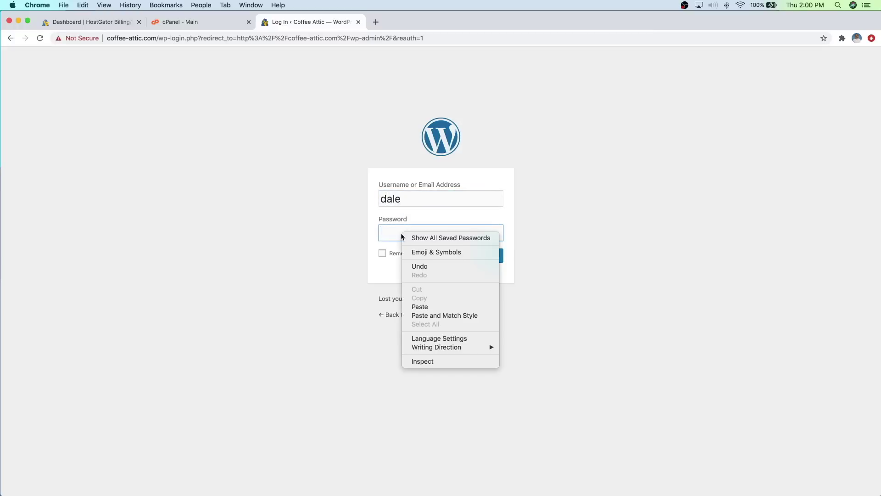
left_click(427, 310)
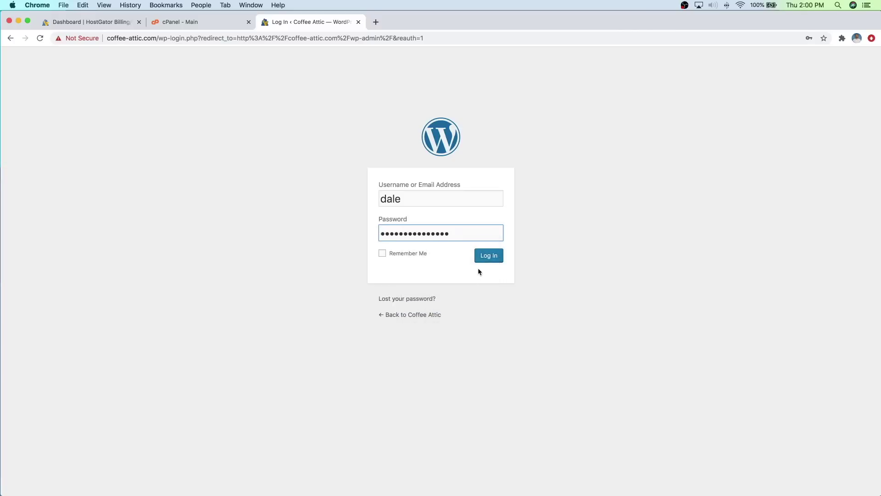
left_click(487, 261)
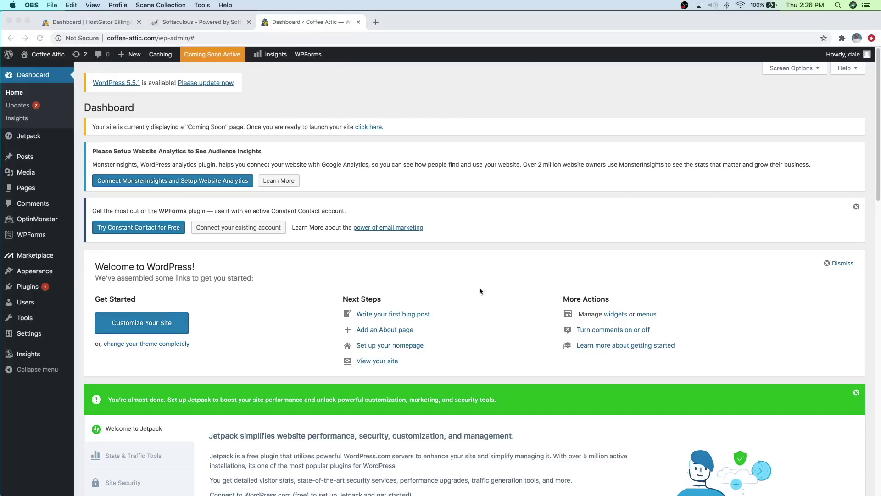
Step: Dismiss the WPForms notice, the Welcome to WordPress panel and the Jetpack banner
left_click(856, 208)
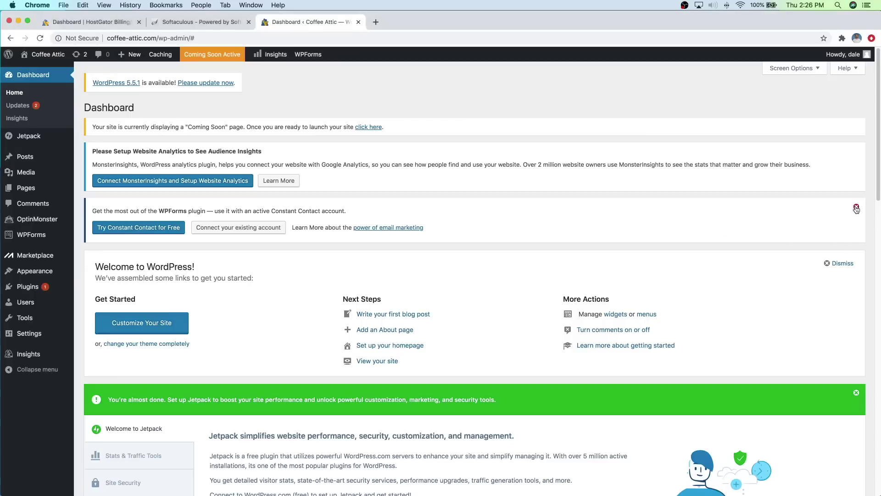
left_click(856, 208)
left_click(842, 212)
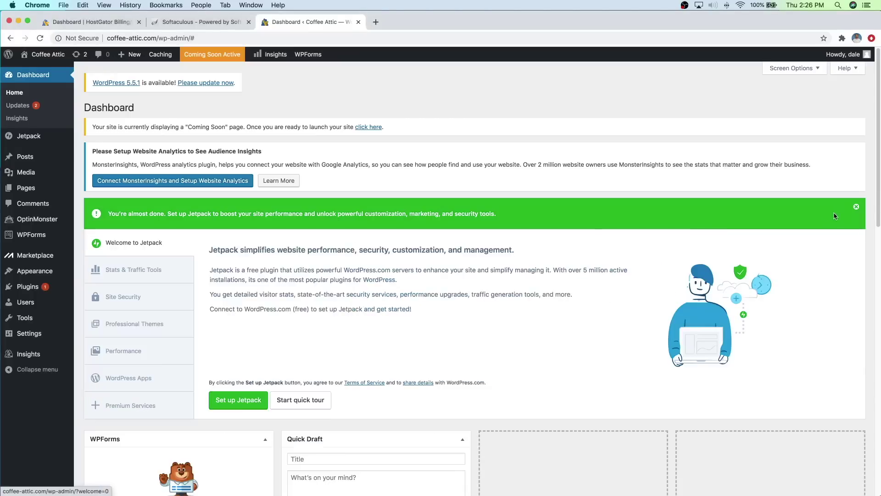
left_click(855, 207)
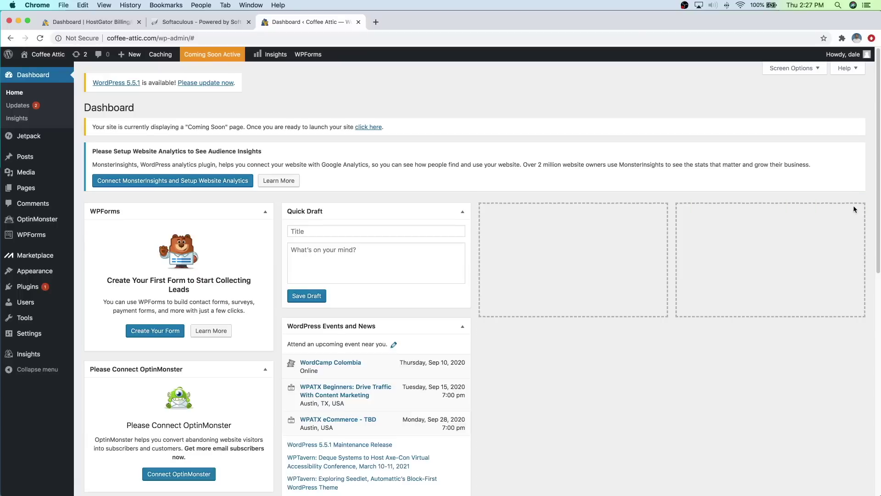
Step: Collapse the Quick Draft, WPForms, OptinMonster, Events and News, At a Glance and Activity widgets
left_click(462, 214)
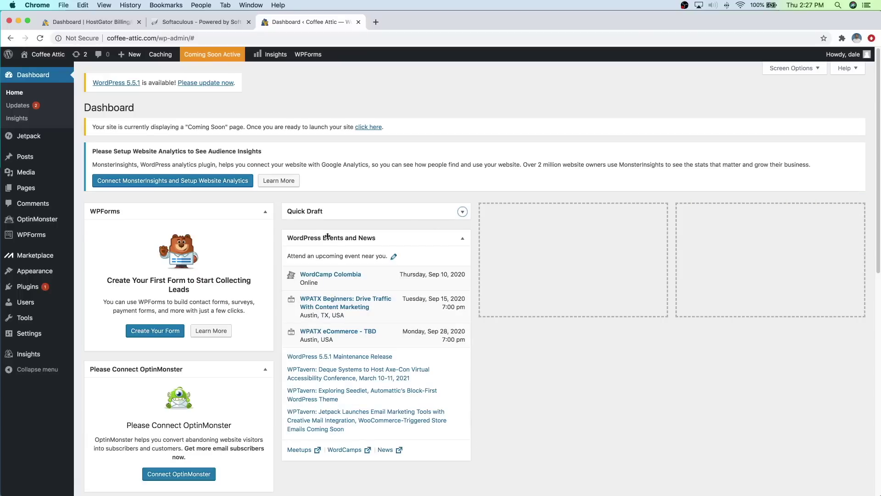
left_click(265, 212)
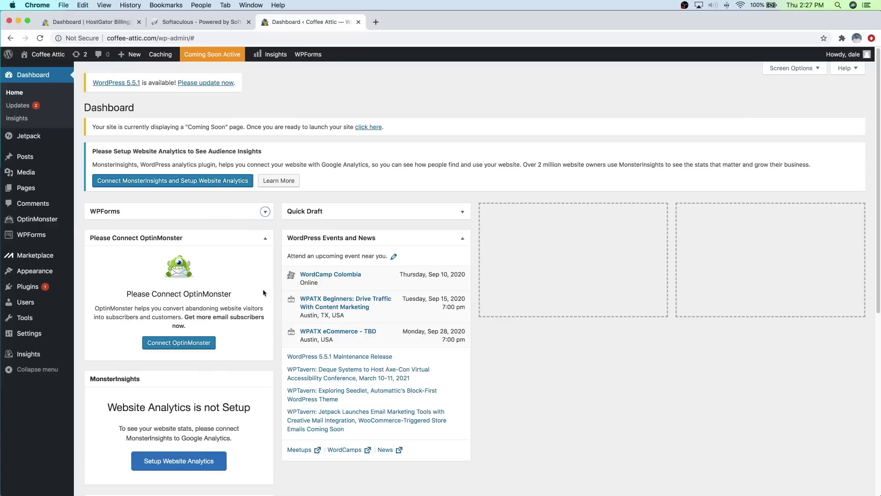
left_click(265, 238)
left_click(463, 238)
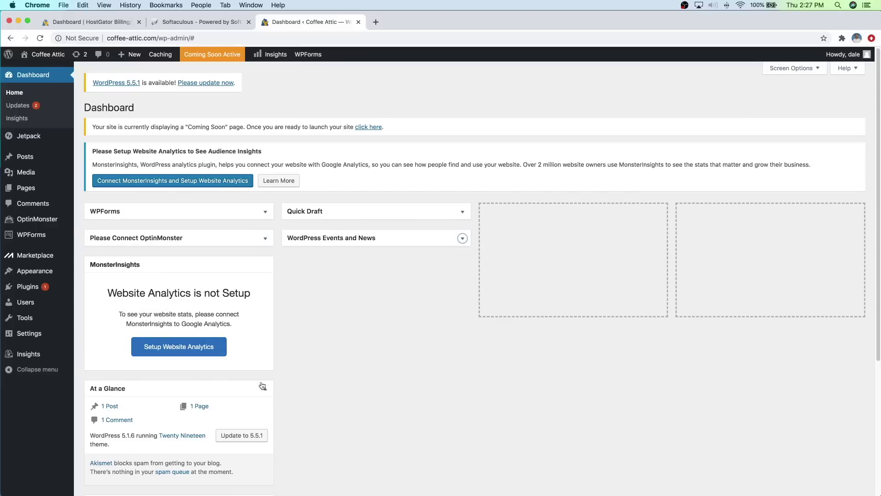
left_click(265, 389)
left_click(265, 415)
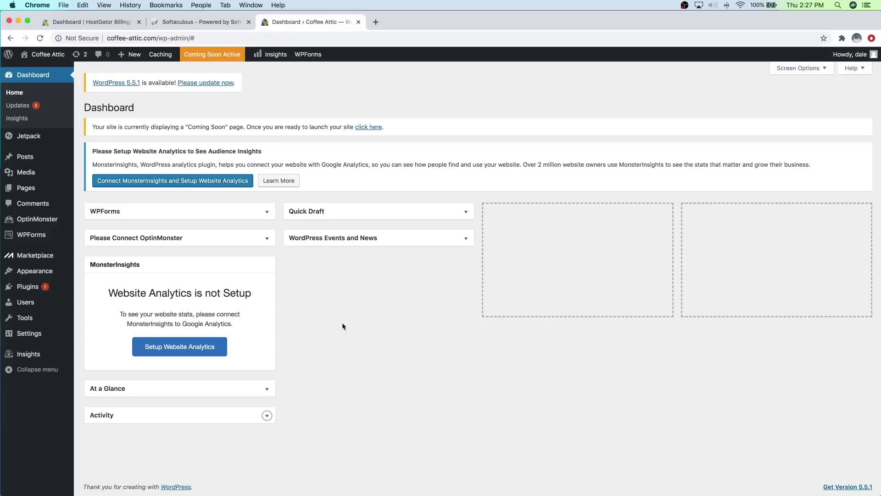
mouse_move(38, 302)
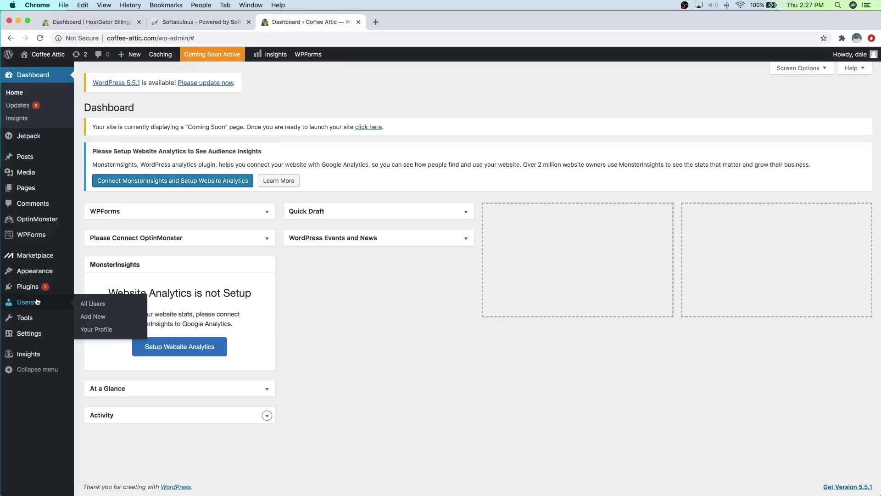
Step: Replace the admin user's generated password with a new one of your own and update the profile
left_click(93, 305)
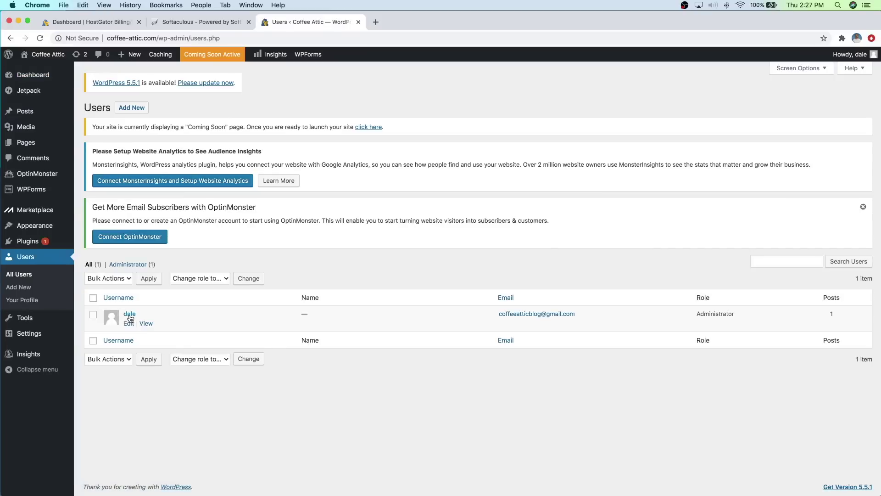
left_click(130, 316)
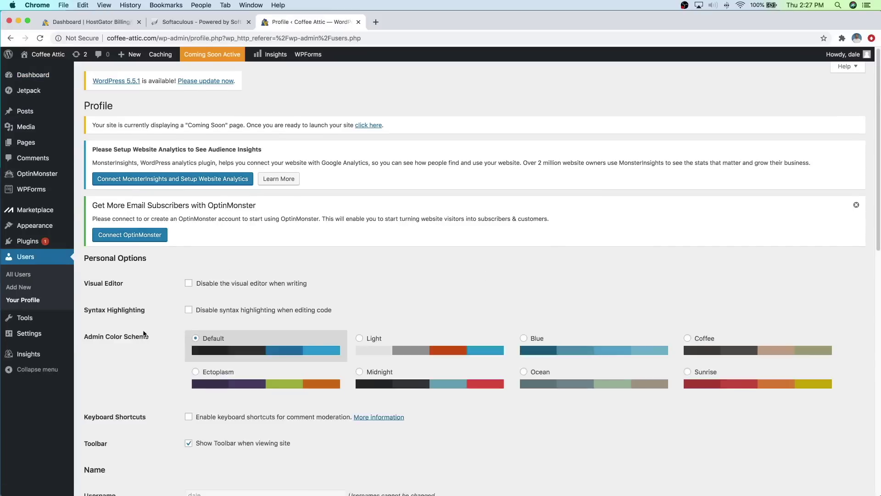
scroll(142, 330, "down", 5)
scroll(144, 334, "down", 6)
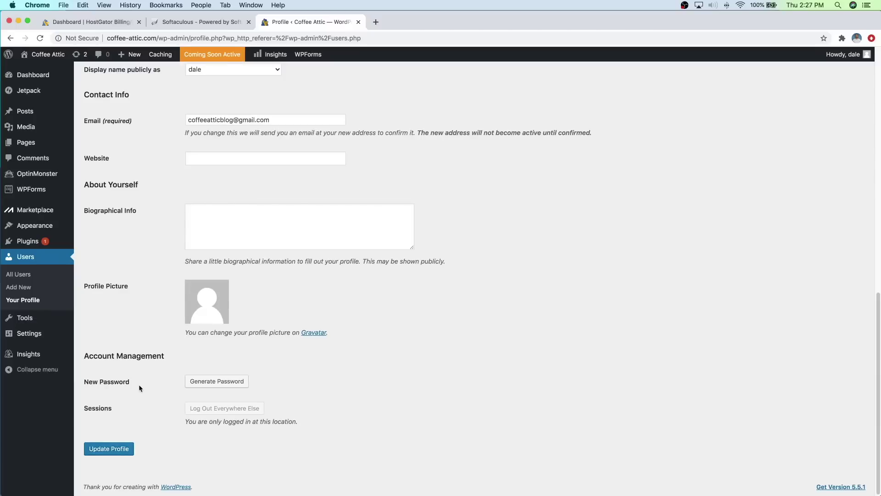
left_click(207, 383)
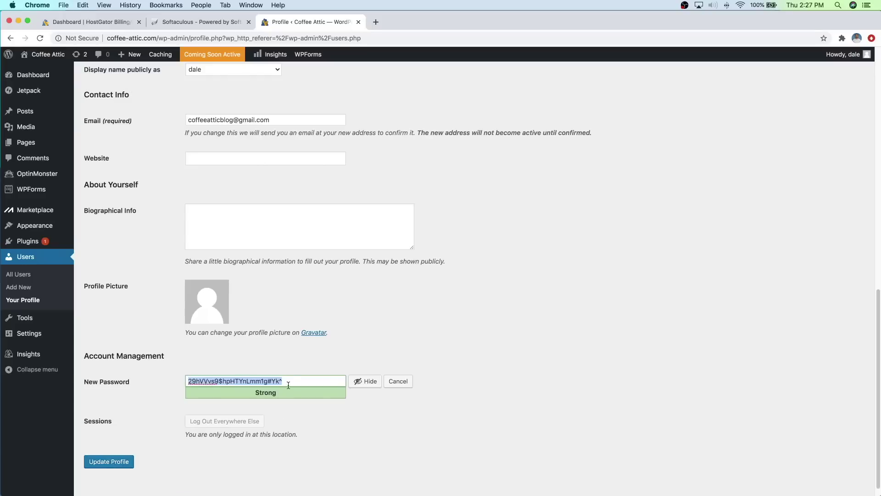
key("BackSpace")
left_click(358, 382)
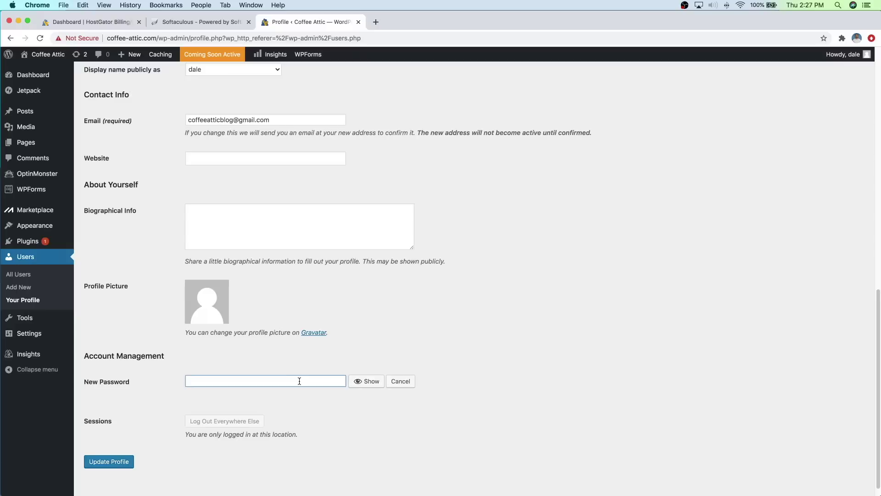
type("••••••••••••")
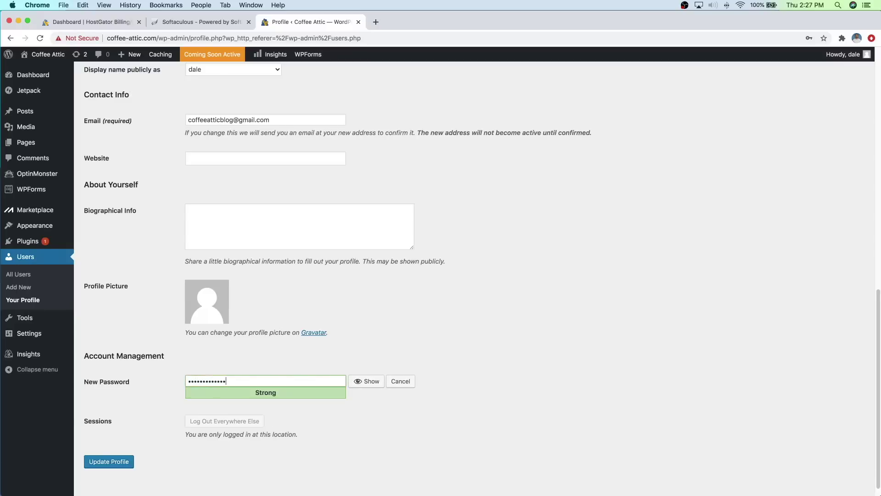
left_click(114, 462)
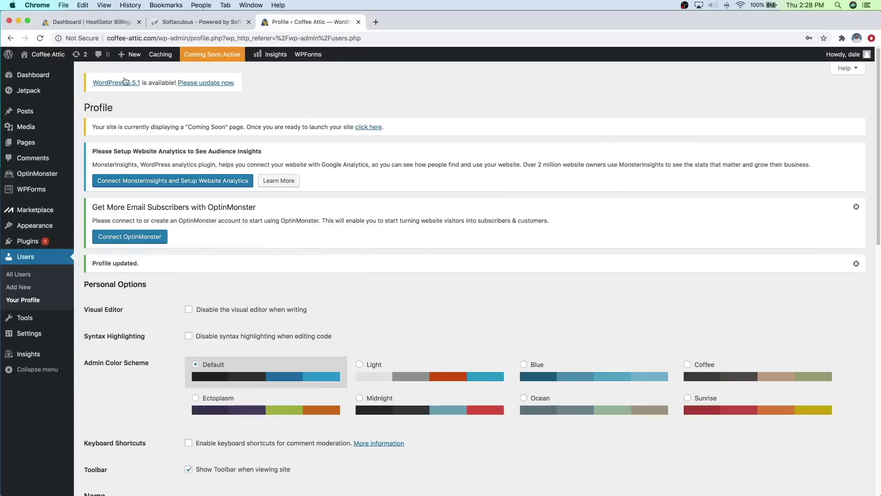
Step: Go to Plugins > Add New to reach the Add Plugins page
left_click(68, 40)
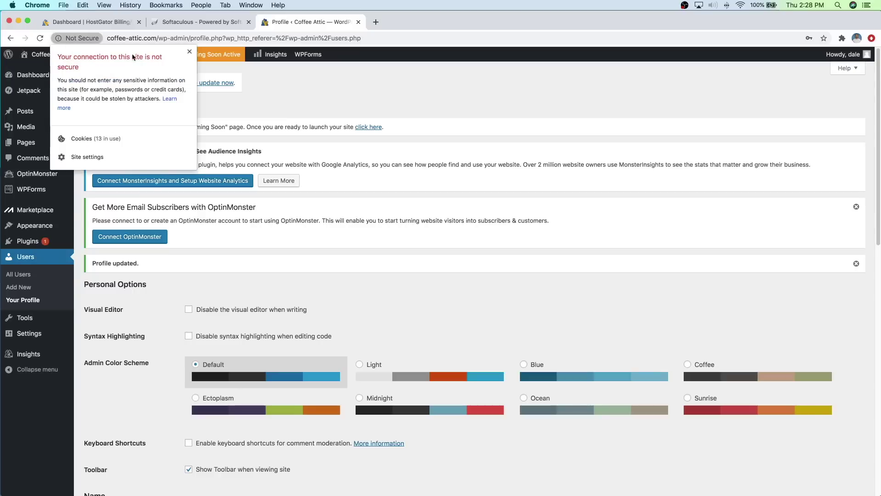
left_click(87, 41)
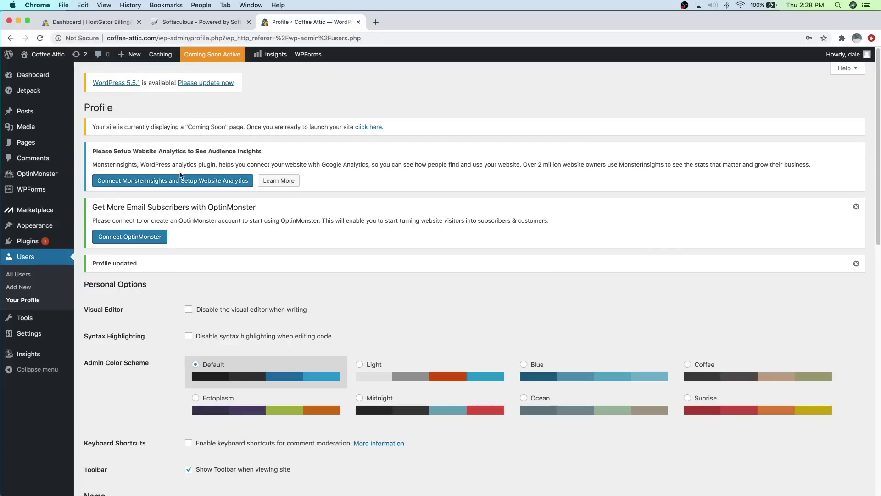
mouse_move(33, 242)
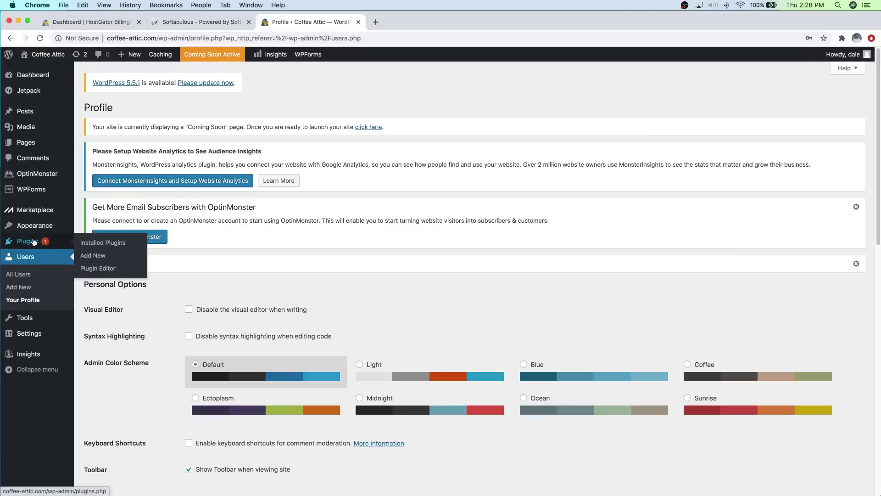
left_click(96, 258)
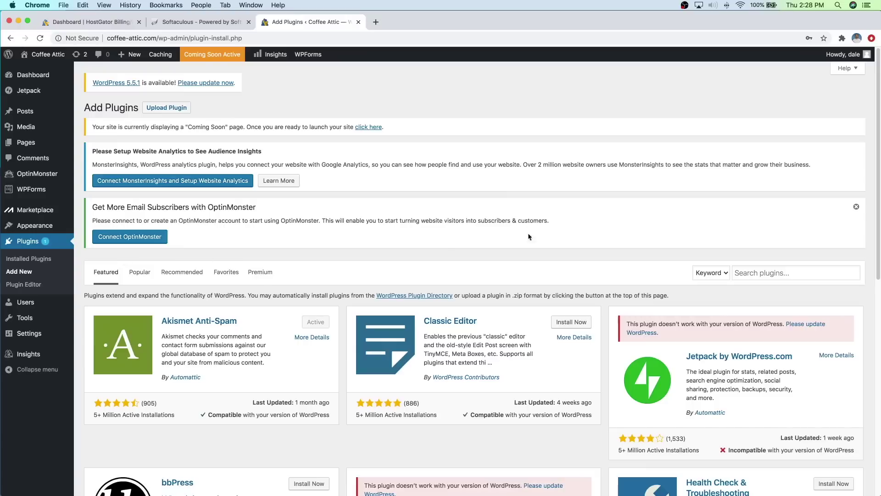
Step: Install and activate Really Simple SSL from a 'really simple ssl' search, then activate SSL
left_click(745, 272)
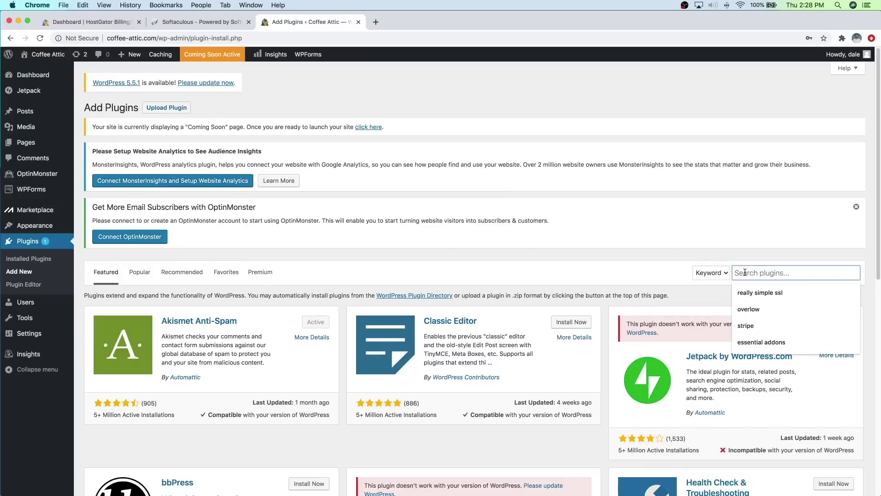
type("really simple ssl")
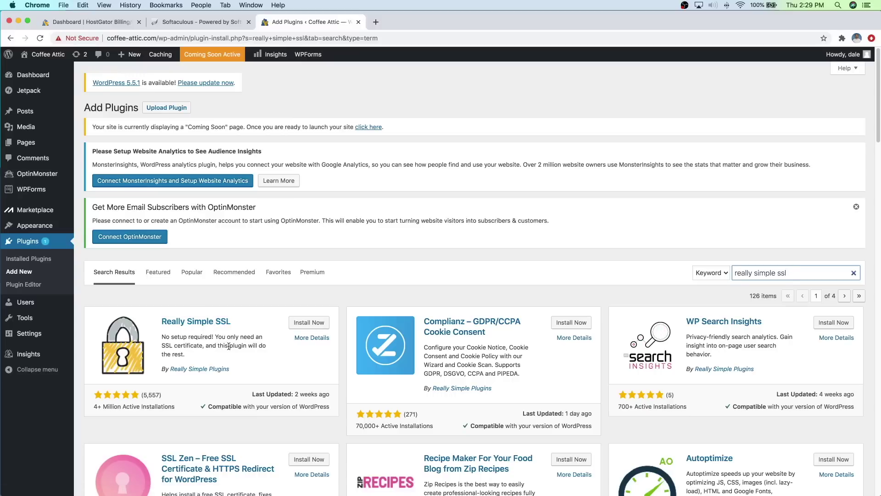
left_click(306, 326)
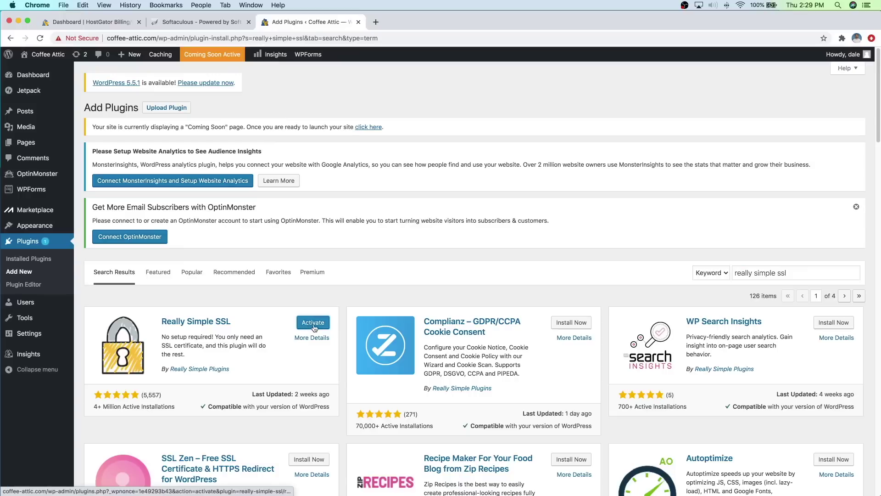
left_click(313, 324)
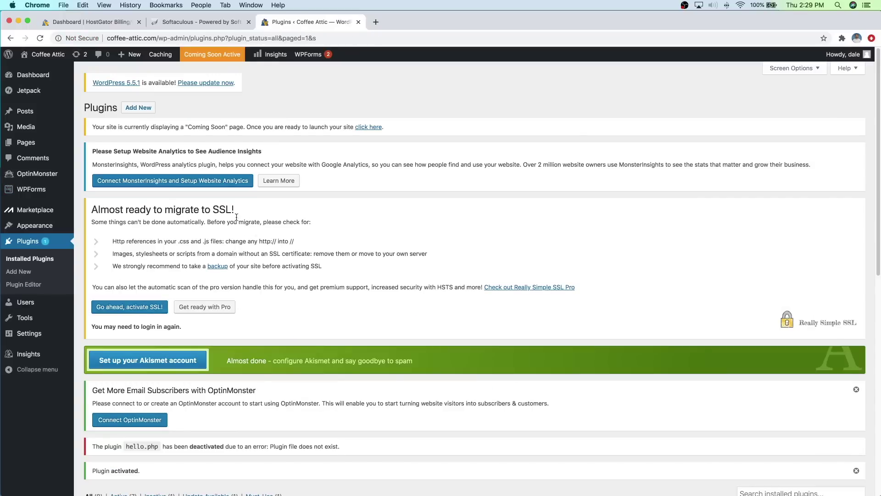
left_click(133, 310)
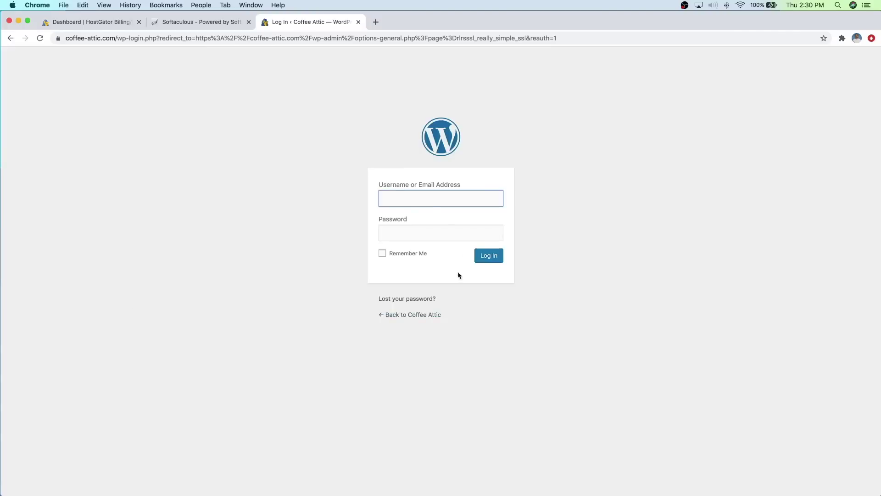
Step: Log back in with the admin username and the new password
type("dale")
left_click(426, 231)
type("••••••••")
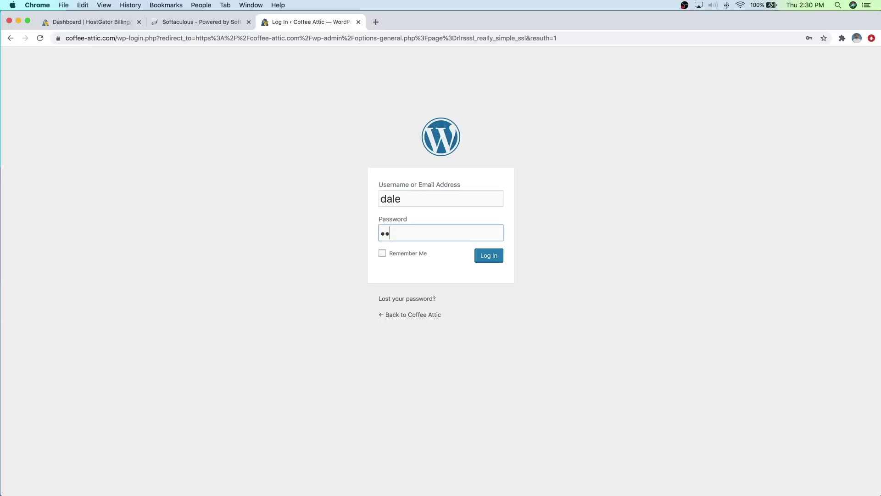
type("••••")
key("Return")
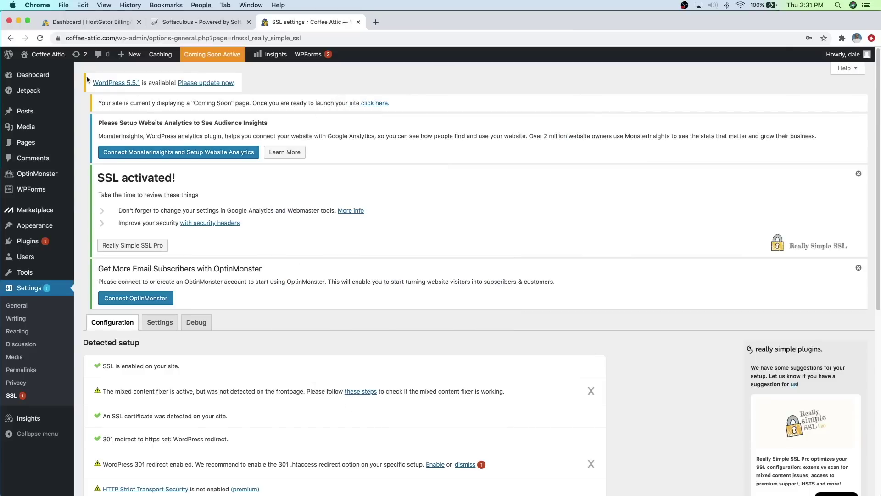
mouse_move(40, 60)
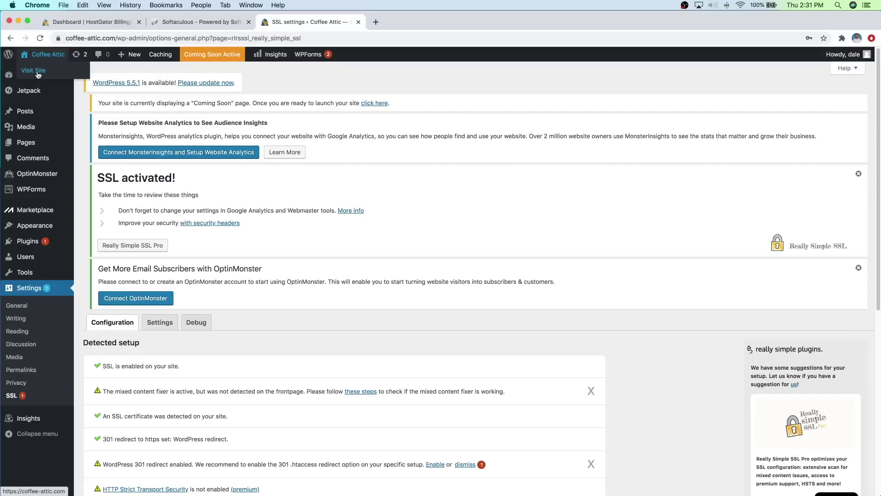
right_click(38, 74)
left_click(55, 76)
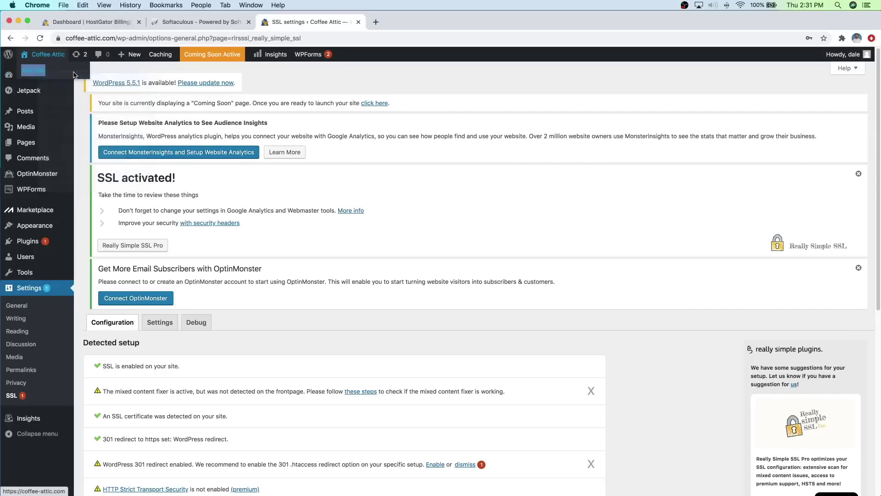
left_click(434, 24)
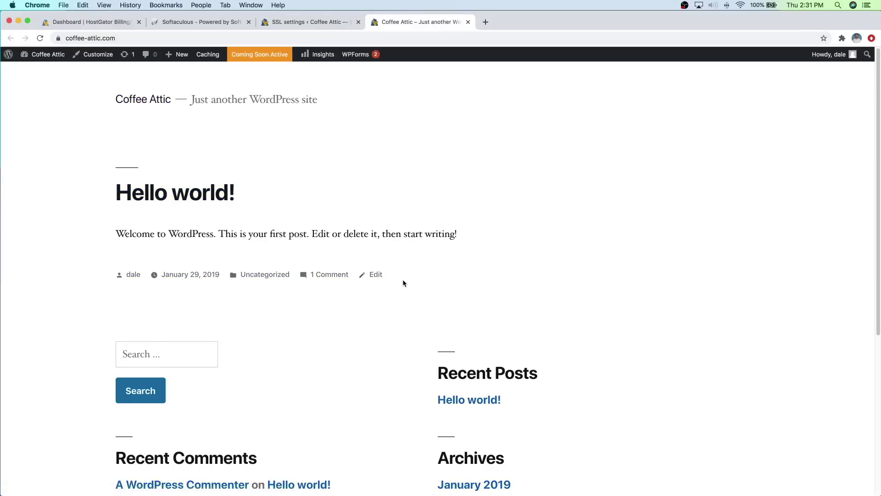
scroll(404, 280, "down", 5)
scroll(403, 283, "up", 5)
left_click(468, 22)
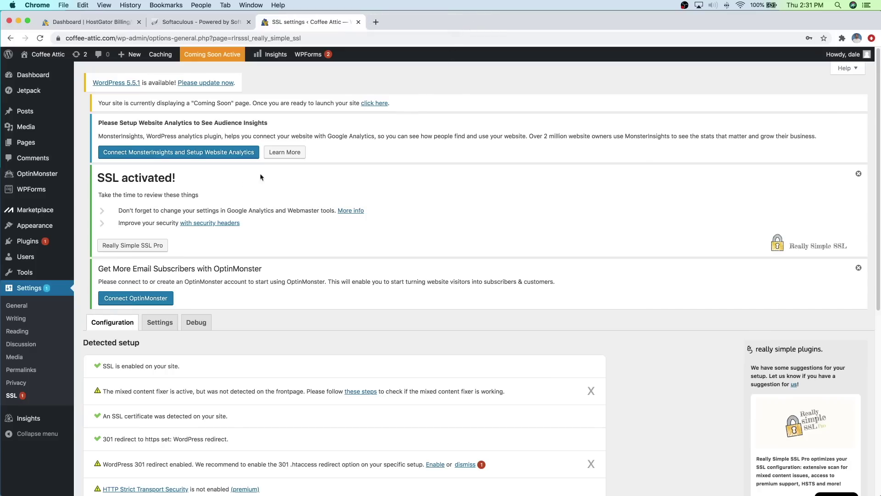
mouse_move(48, 227)
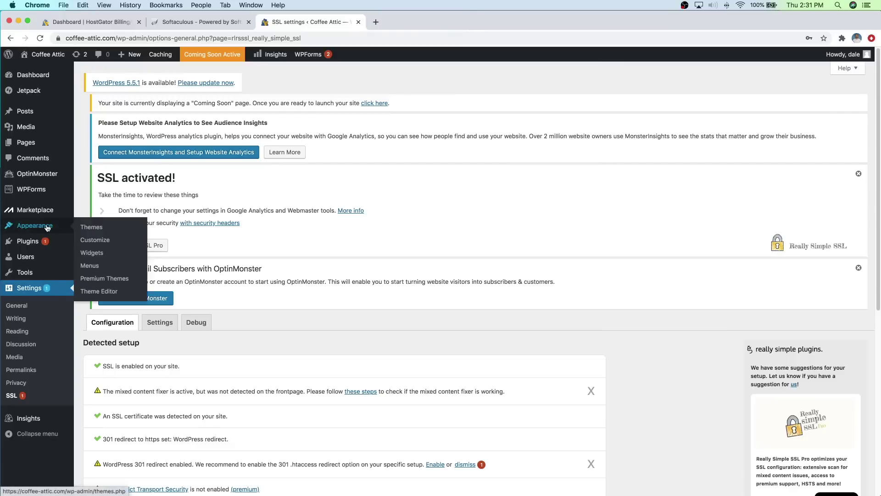
Step: On the Themes page, dismiss the SSL activated and OptinMonster notices
left_click(97, 227)
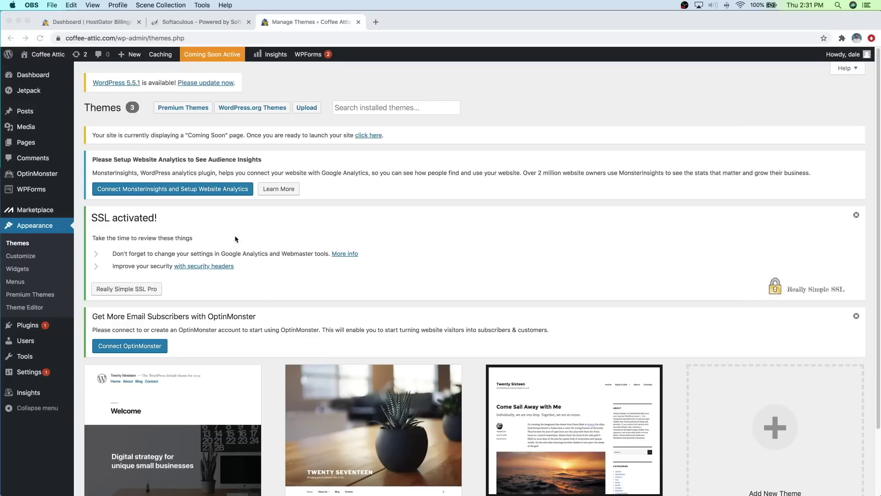
left_click(856, 215)
left_click(856, 215)
left_click(863, 215)
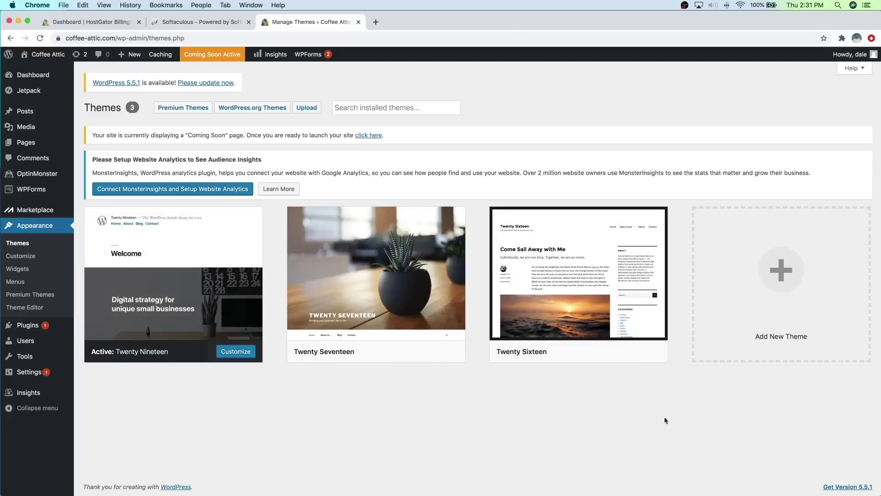
Step: Add a new theme by searching 'ast', then install and activate Astra
left_click(769, 298)
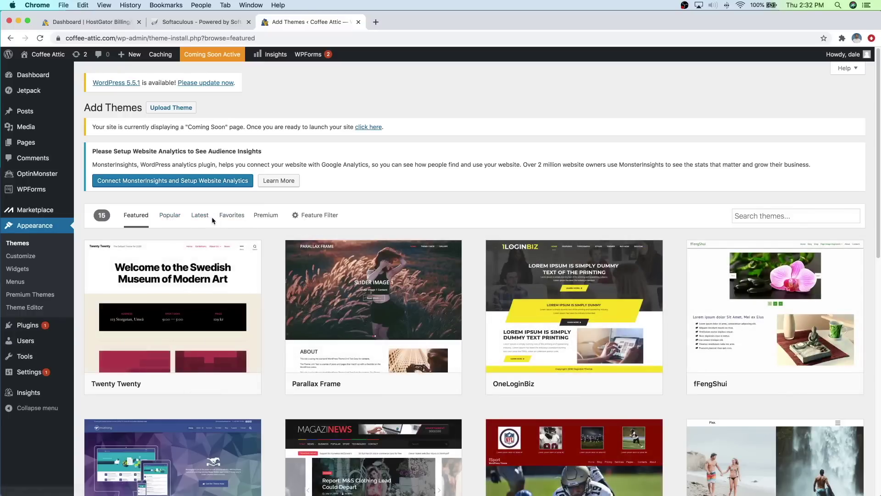
scroll(367, 298, "down", 5)
scroll(317, 338, "down", 10)
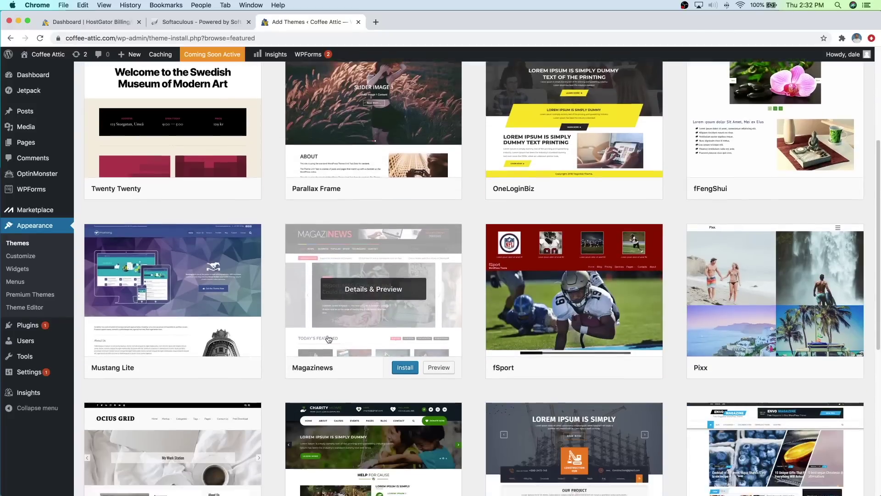
scroll(328, 340, "up", 13)
scroll(330, 343, "up", 2)
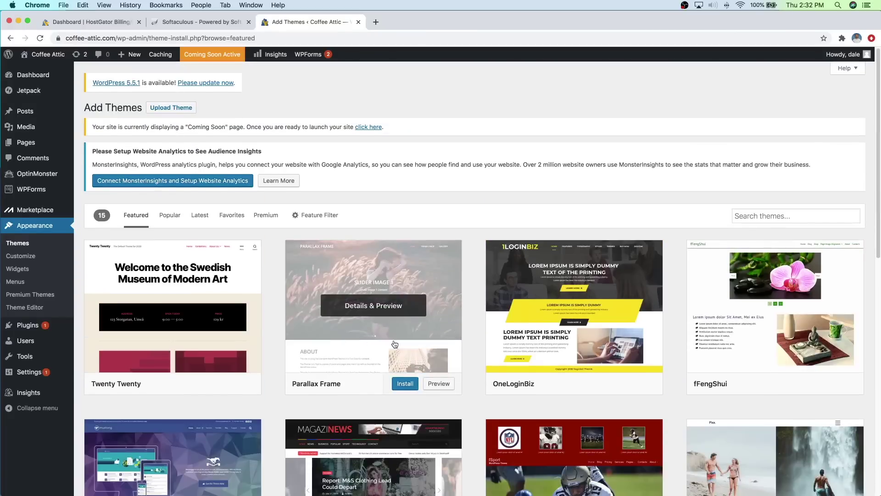
left_click(776, 216)
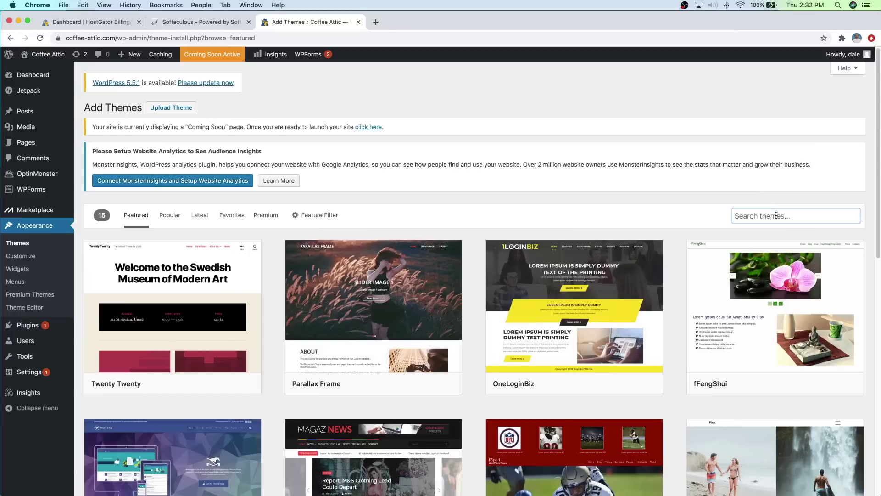
type("astra")
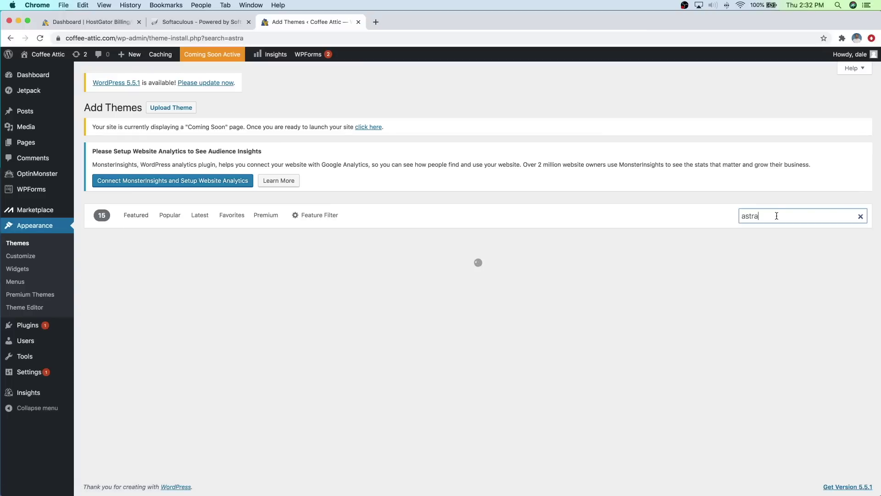
mouse_move(188, 302)
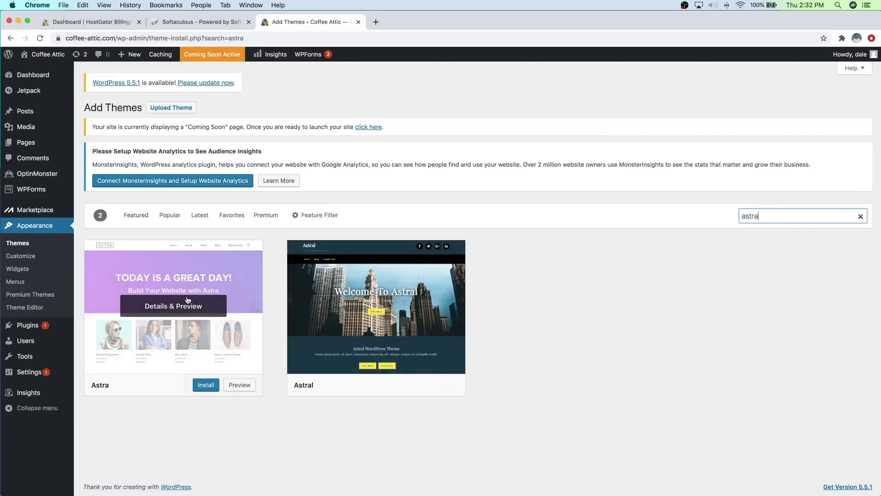
left_click(203, 389)
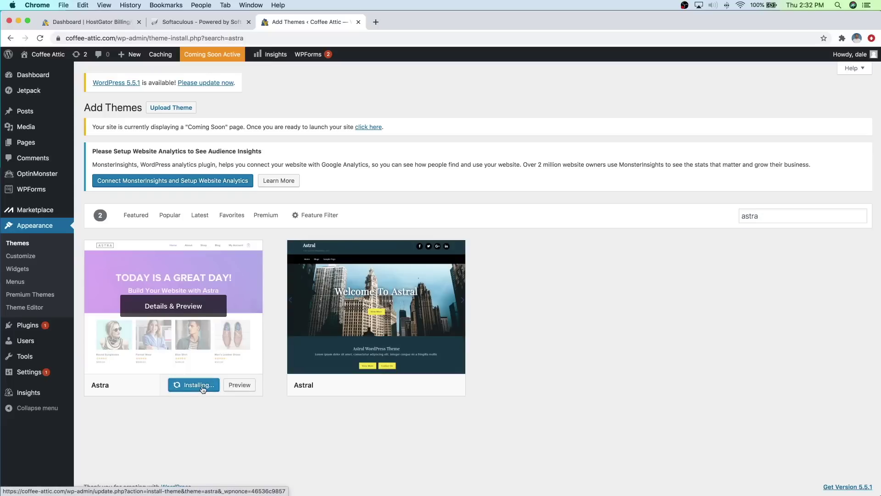
left_click(196, 386)
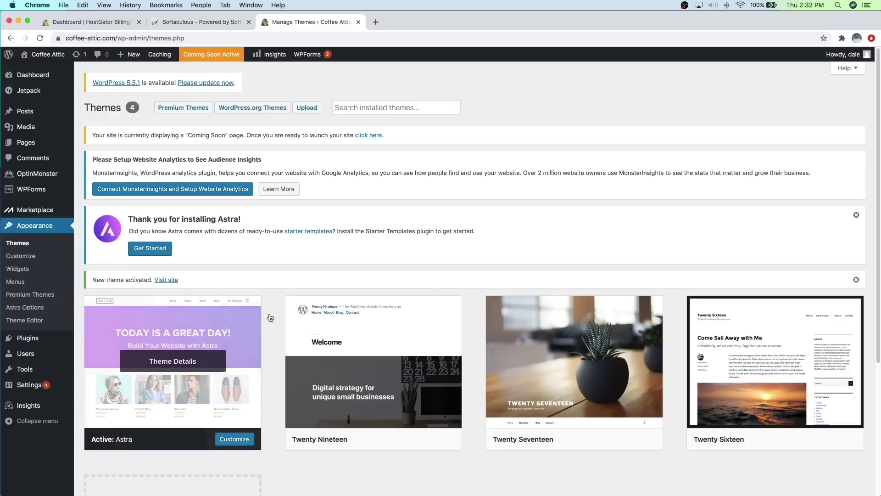
Step: Preview the live Coffee Attic site with Astra in a new tab, then close it
mouse_move(60, 58)
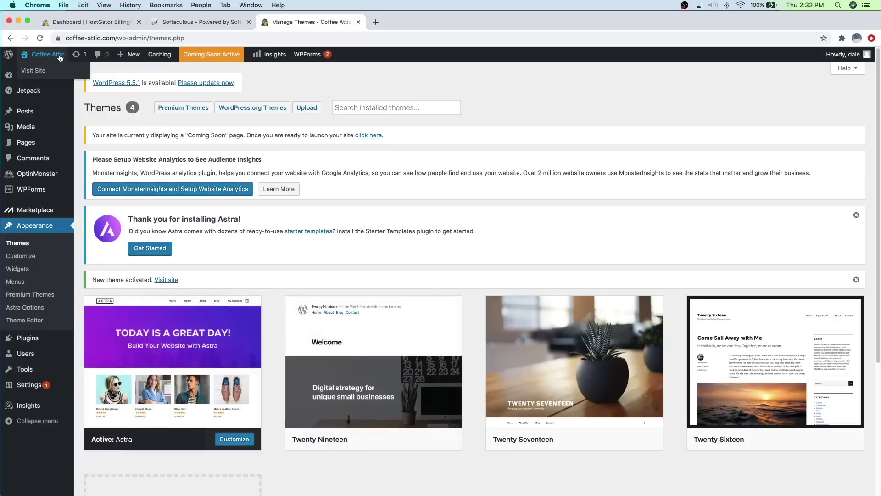
right_click(45, 69)
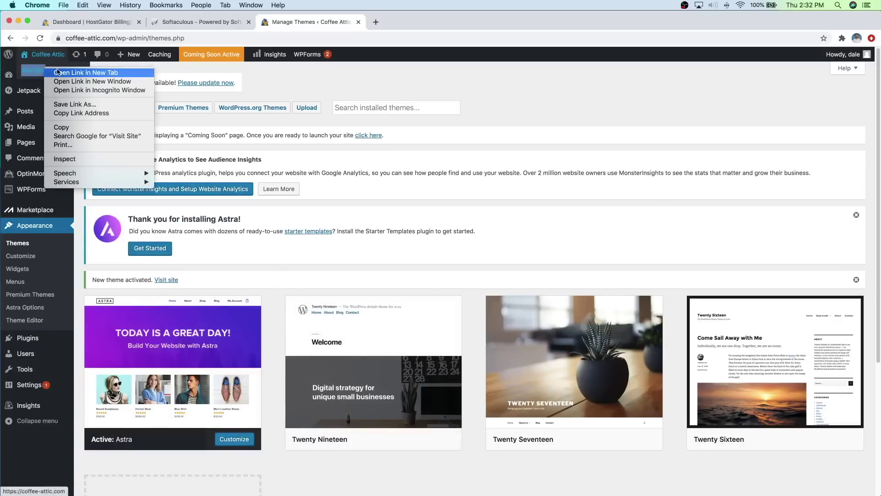
left_click(58, 72)
left_click(451, 26)
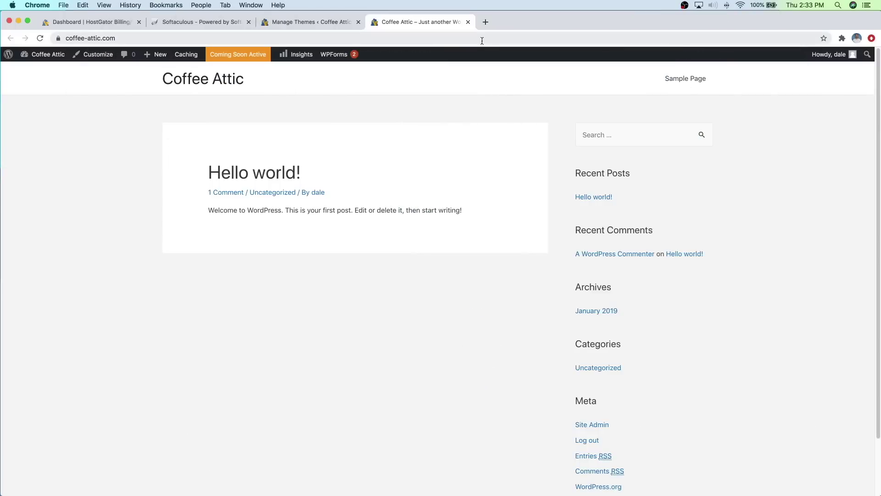
left_click(468, 22)
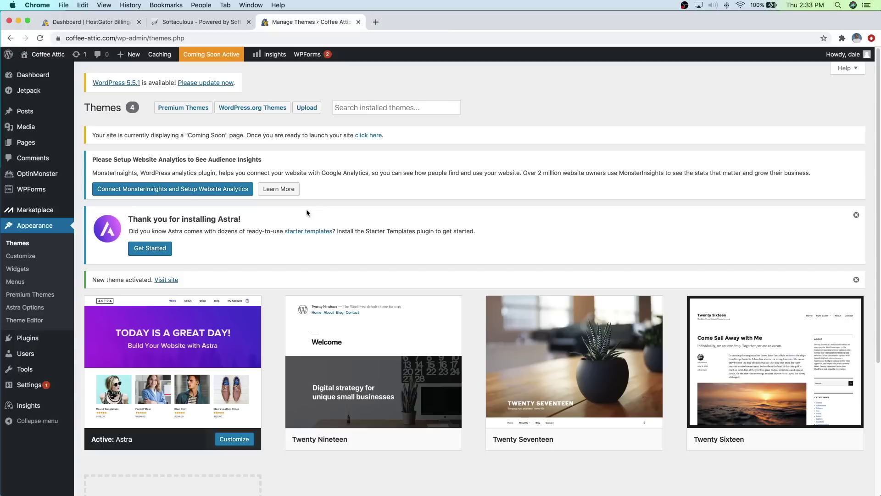
Step: Search 'elemen', install and activate Elementor Website Builder, then reopen Add New Plugins
mouse_move(44, 336)
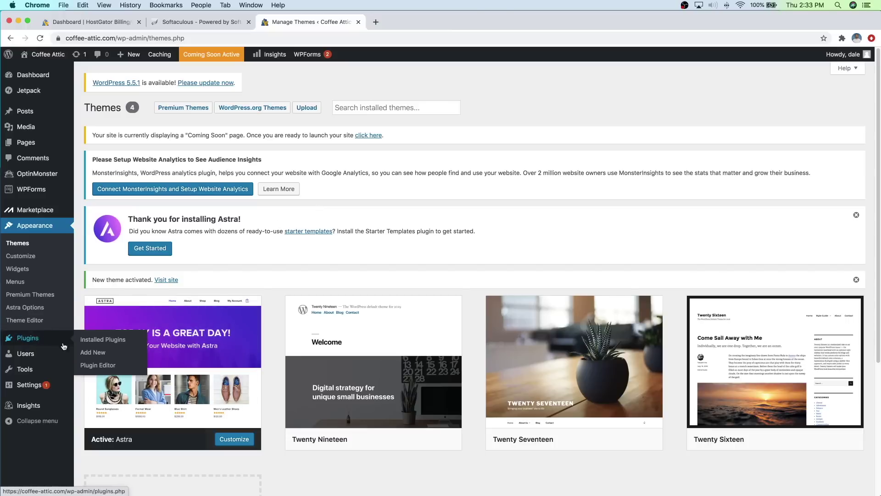
left_click(103, 356)
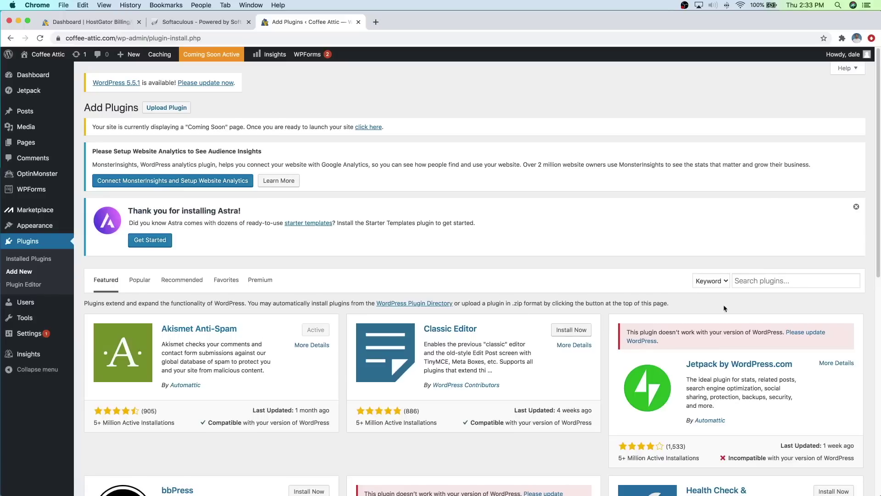
left_click(779, 281)
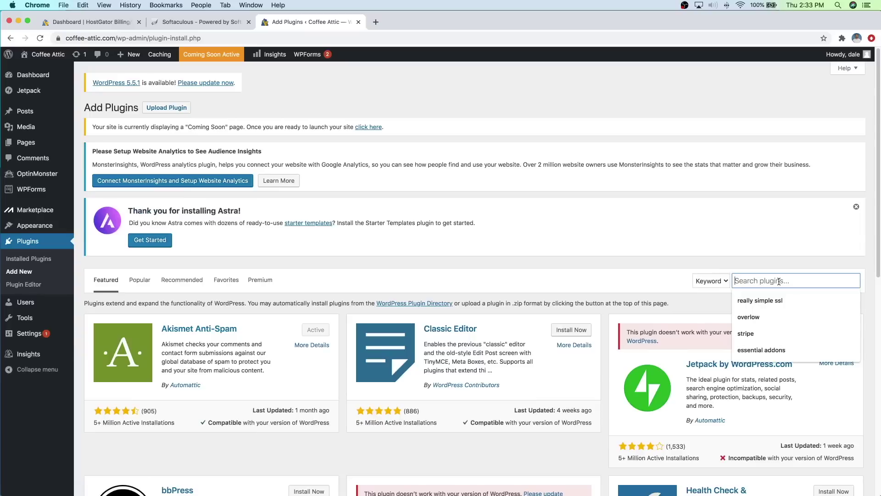
type("elementor")
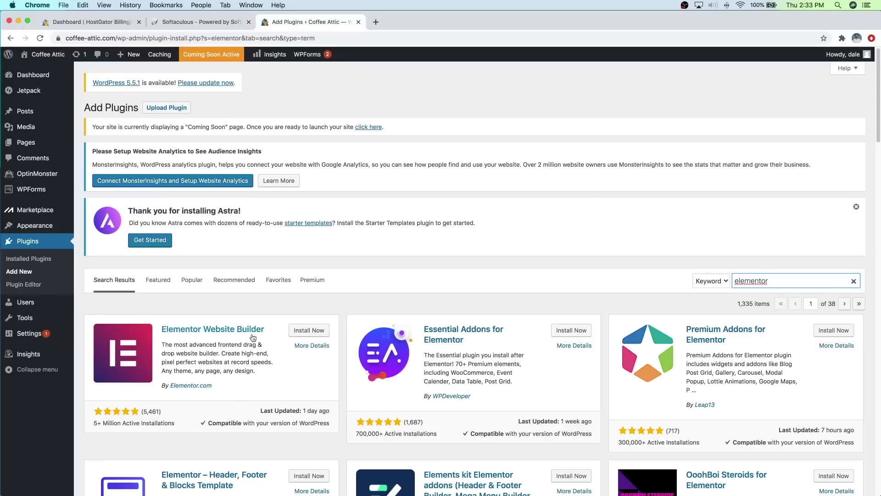
left_click(310, 330)
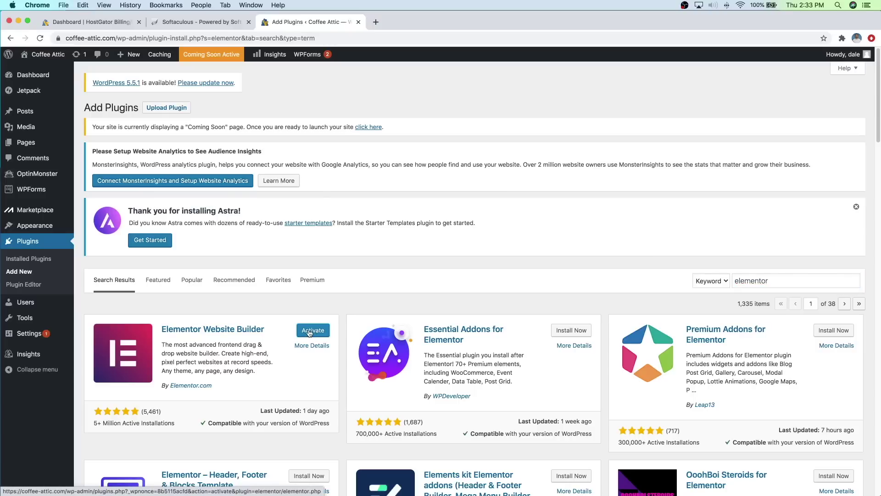
left_click(309, 331)
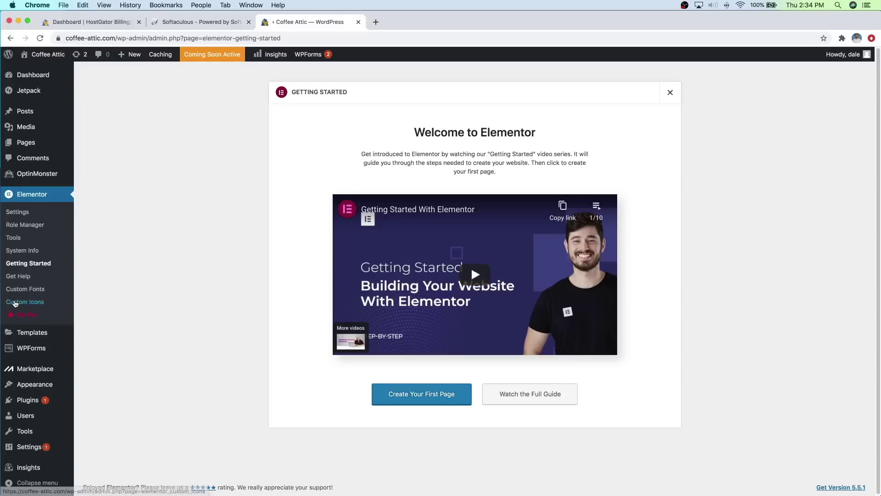
mouse_move(60, 405)
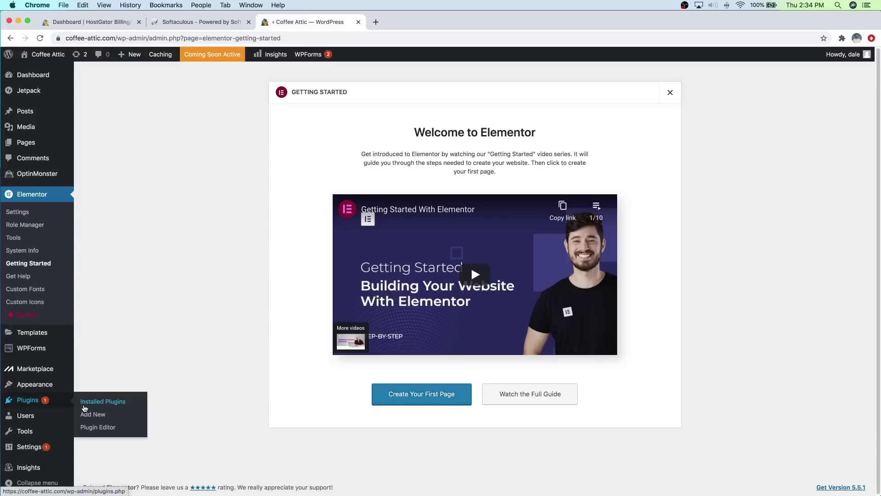
left_click(87, 414)
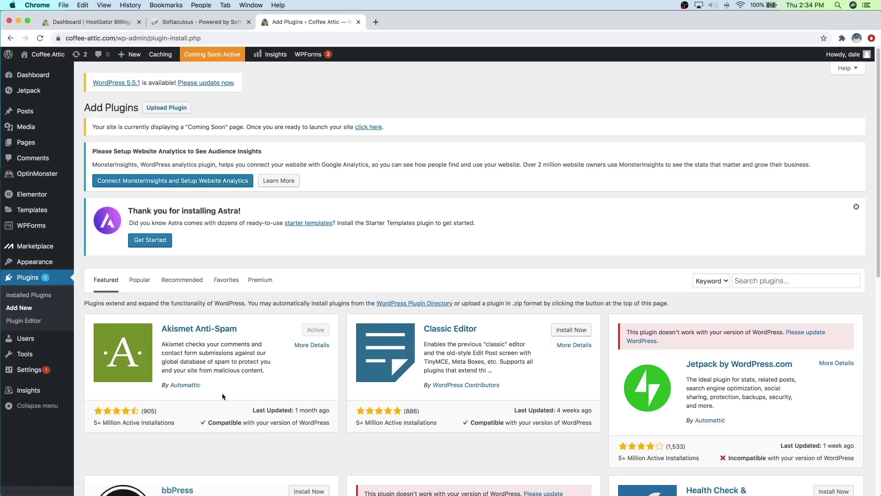
Step: Search 'essential add ons', then 'elementor', and install and activate Essential Addons for Elementor
left_click(772, 281)
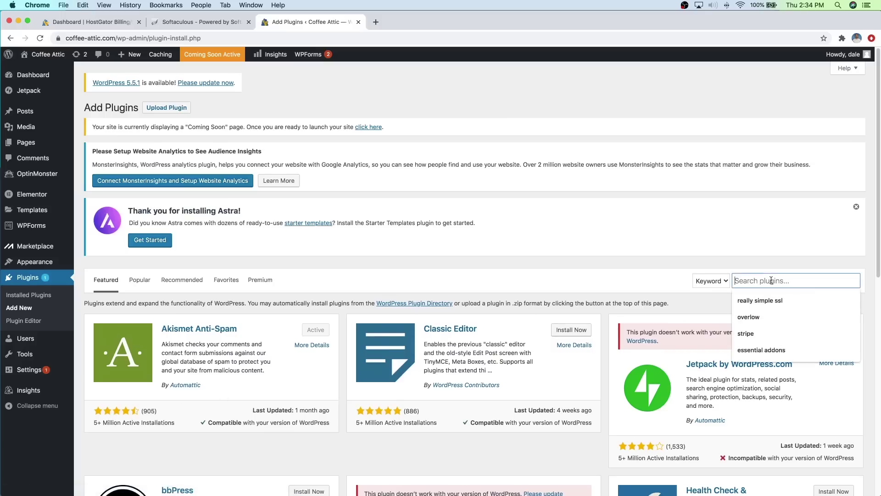
type("ess")
type("tial add ons")
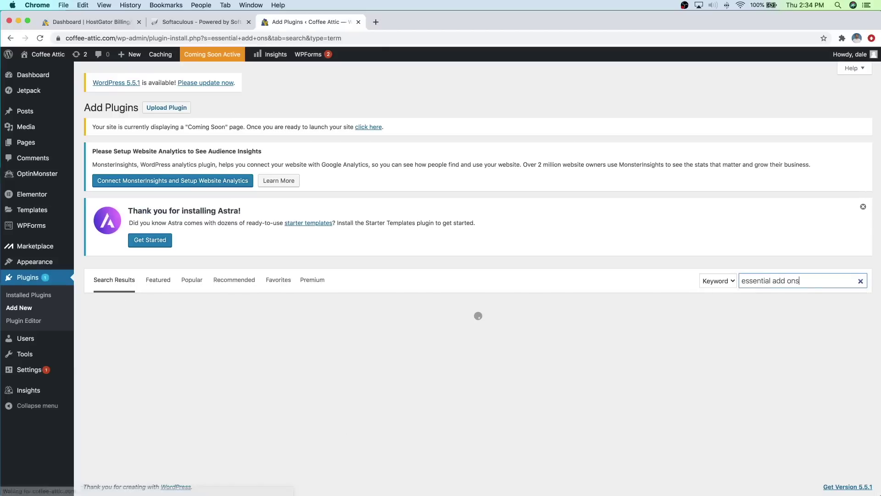
left_click(782, 281)
key("BackSpace")
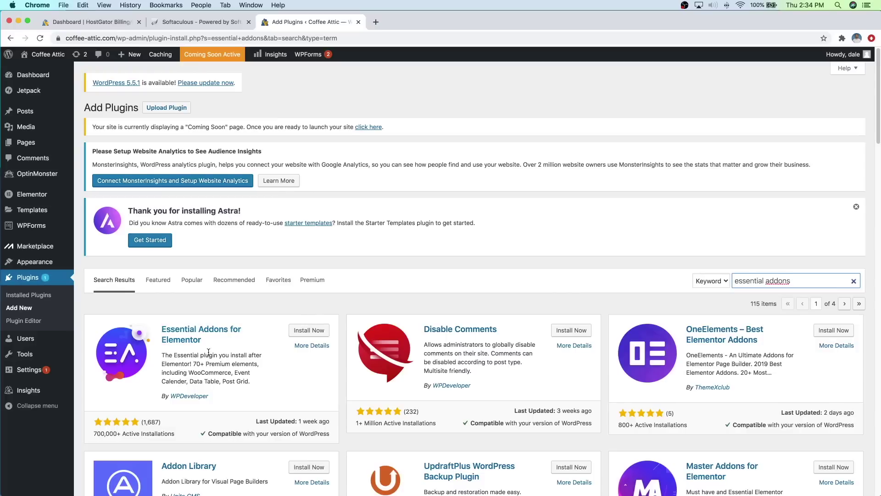
left_click_drag(796, 284, 733, 281)
type("elementor")
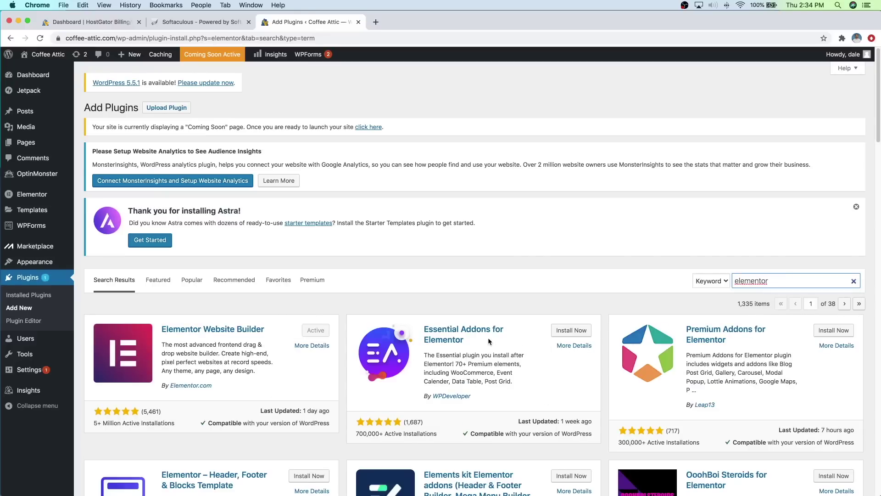
left_click(573, 333)
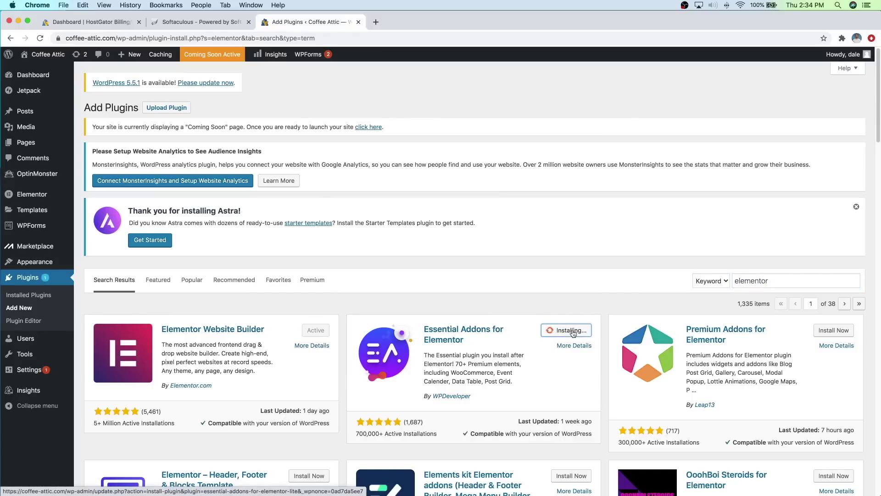
left_click(575, 330)
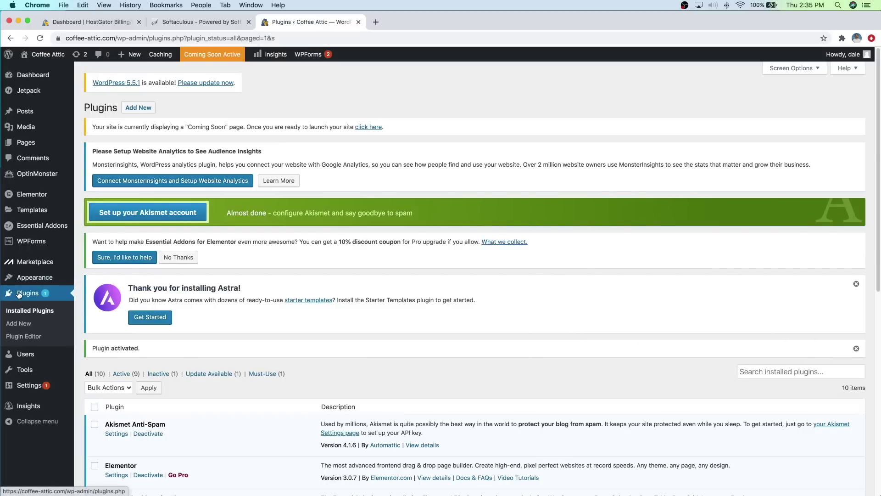
left_click(22, 324)
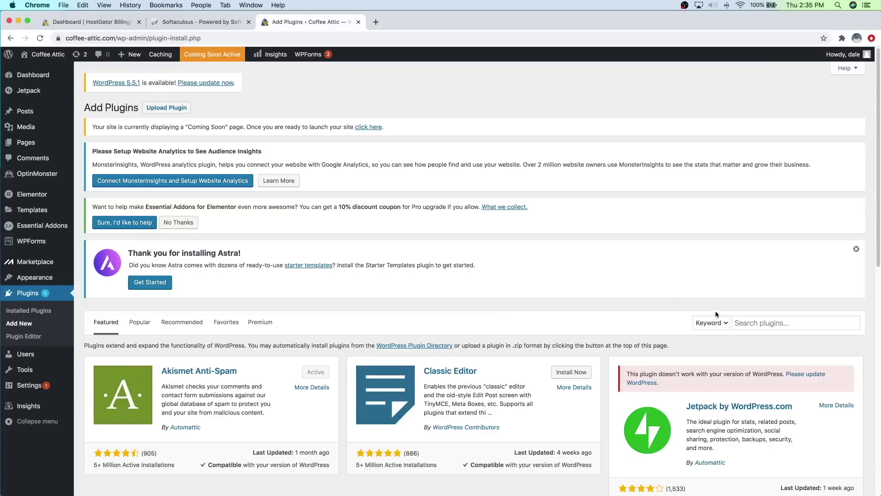
Step: Search 'pretty links' and install and activate the Pretty Links plugin
left_click(747, 322)
type("pretty")
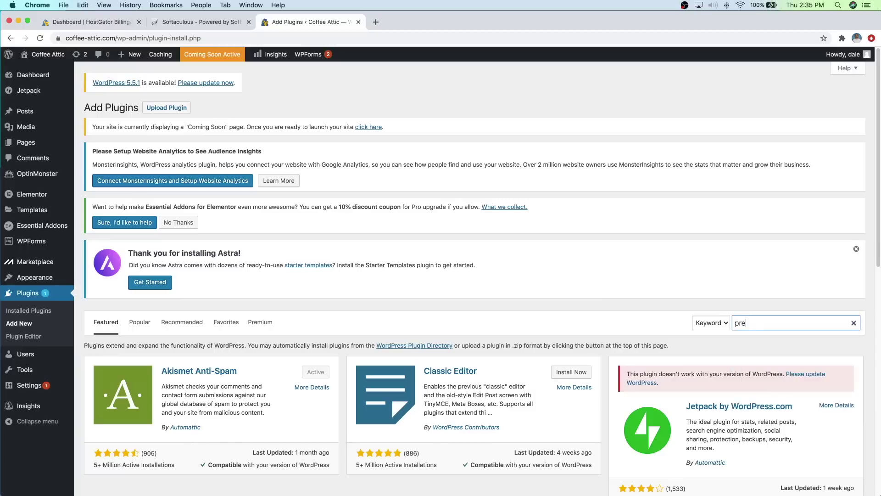
type(" links")
scroll(367, 318, "down", 3)
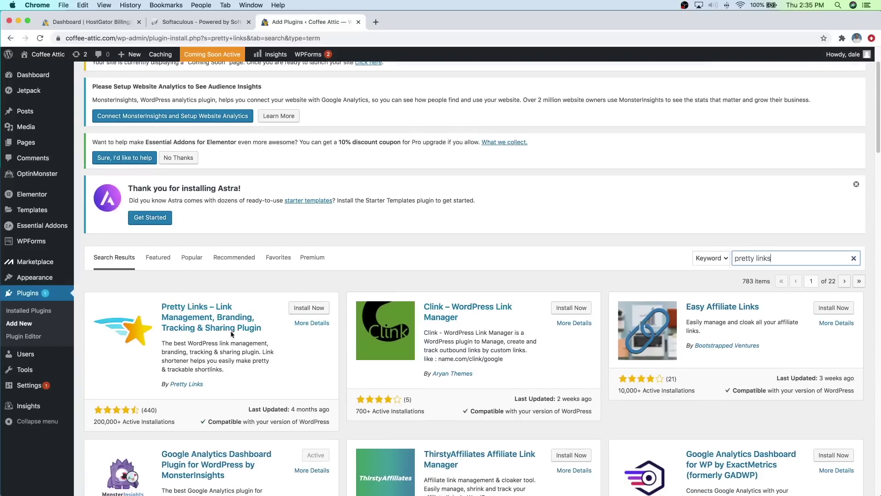
left_click(303, 311)
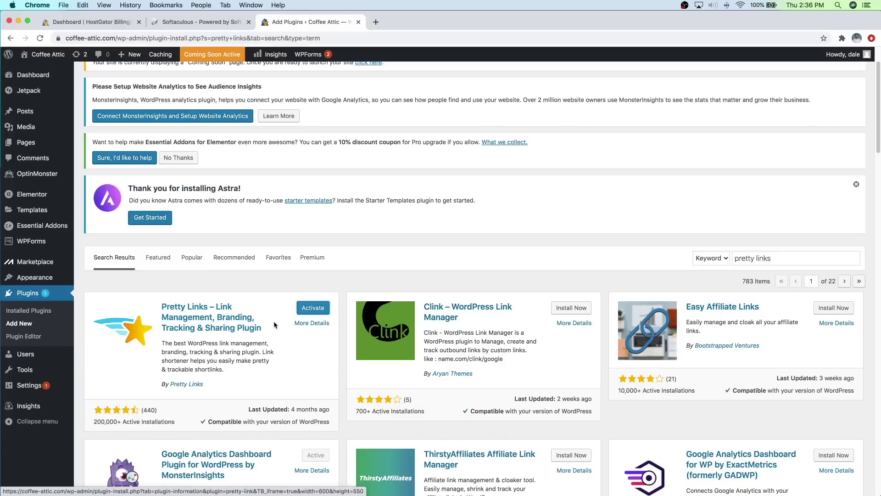
left_click(314, 310)
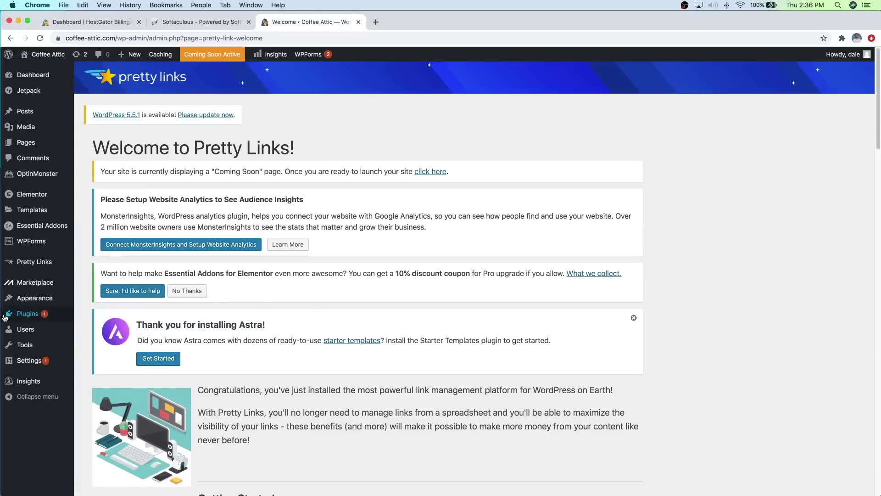
mouse_move(9, 317)
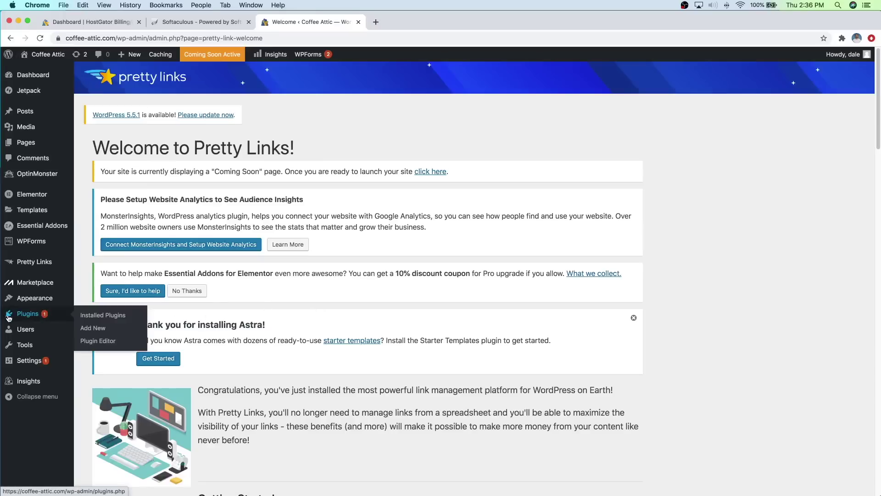
Step: Search 'yoast seo' and follow the Yoast card's 'Please update WordPress' link
left_click(91, 329)
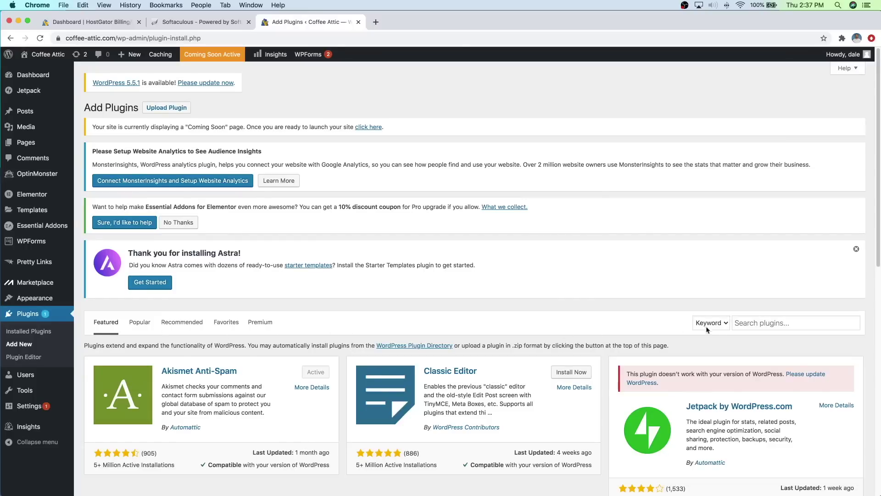
left_click(743, 324)
type("yoast")
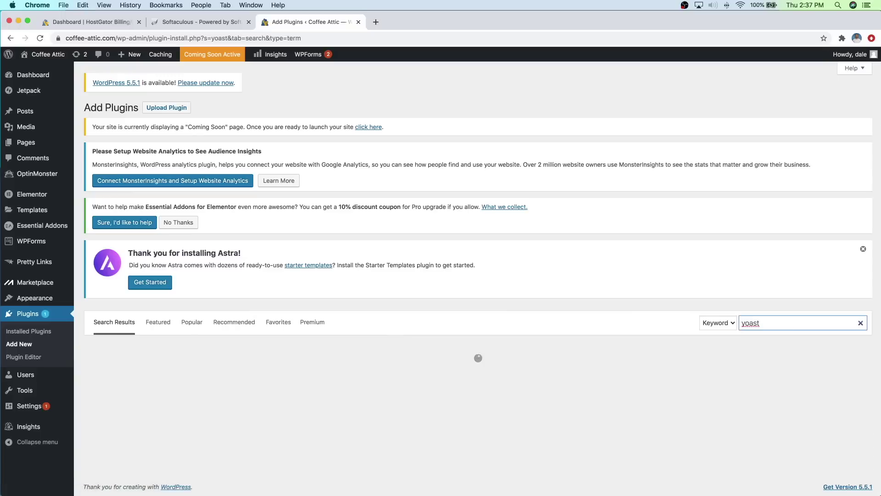
type(" seo")
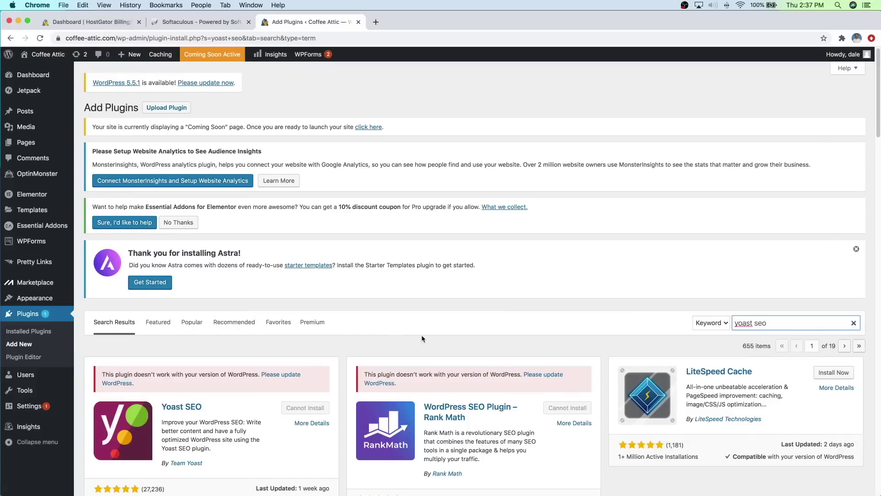
scroll(238, 367, "down", 5)
scroll(219, 363, "down", 3)
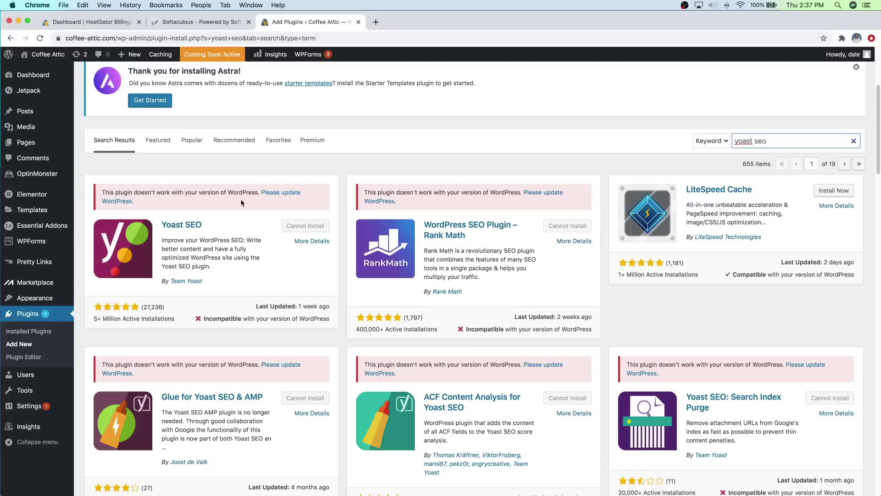
left_click(277, 196)
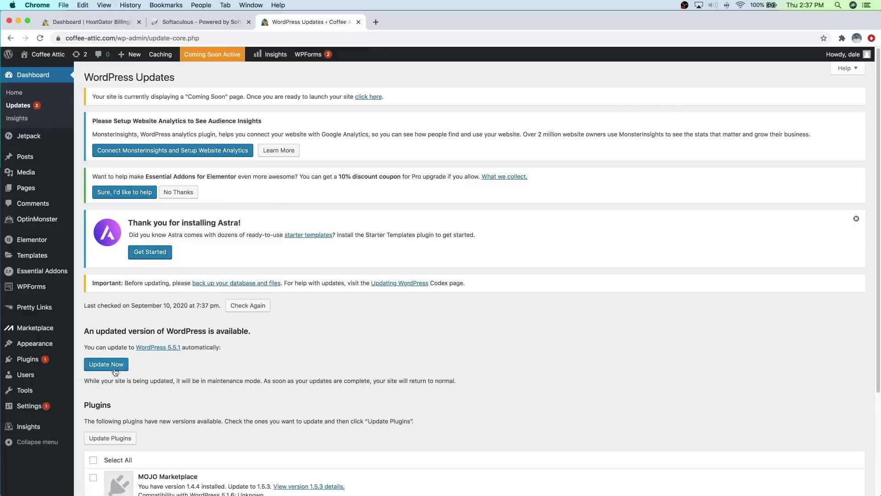
Step: Run Update Now to bring WordPress core to version 5.5.1
left_click(114, 368)
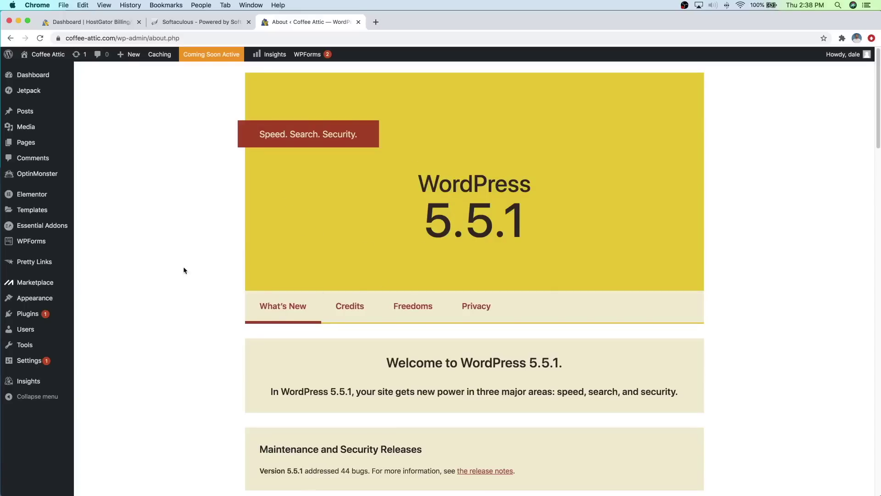
mouse_move(47, 315)
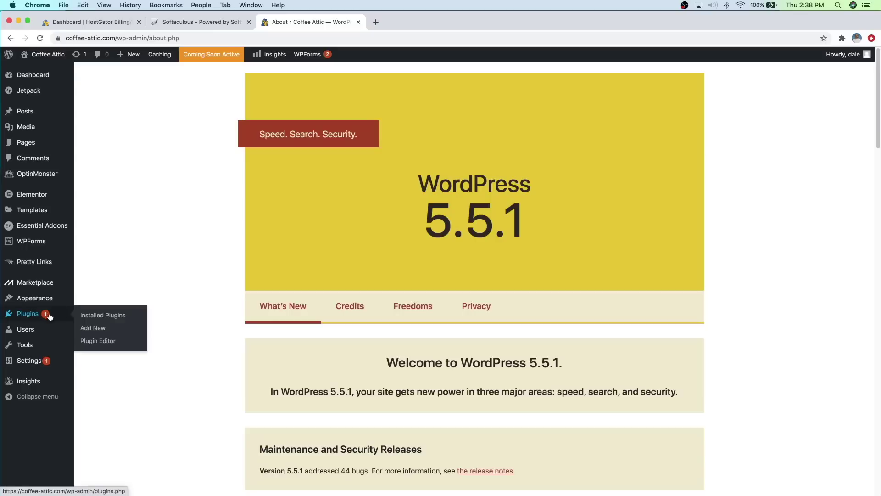
left_click(93, 328)
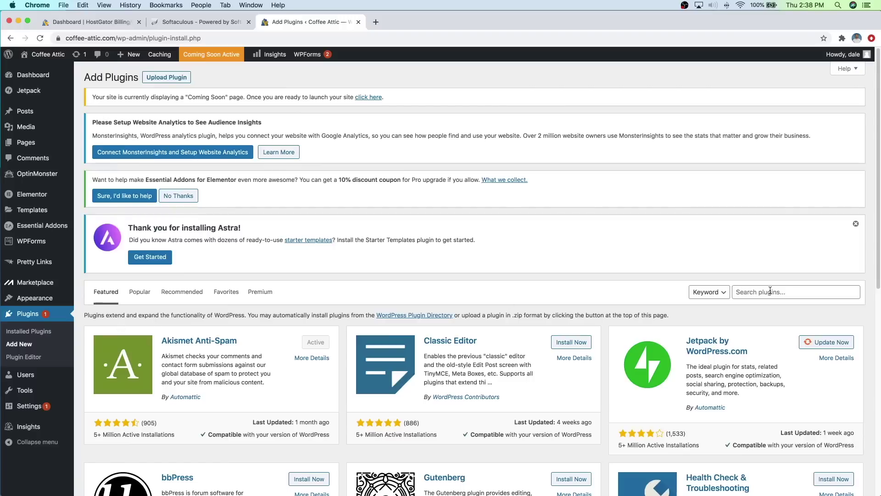
Step: Search 'yoast seo' again, then install and activate Yoast SEO
left_click(770, 291)
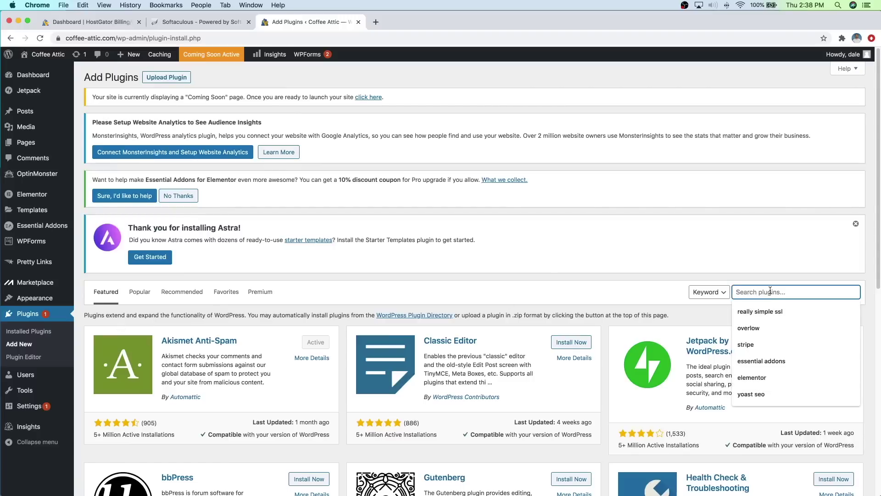
type("yoast seo")
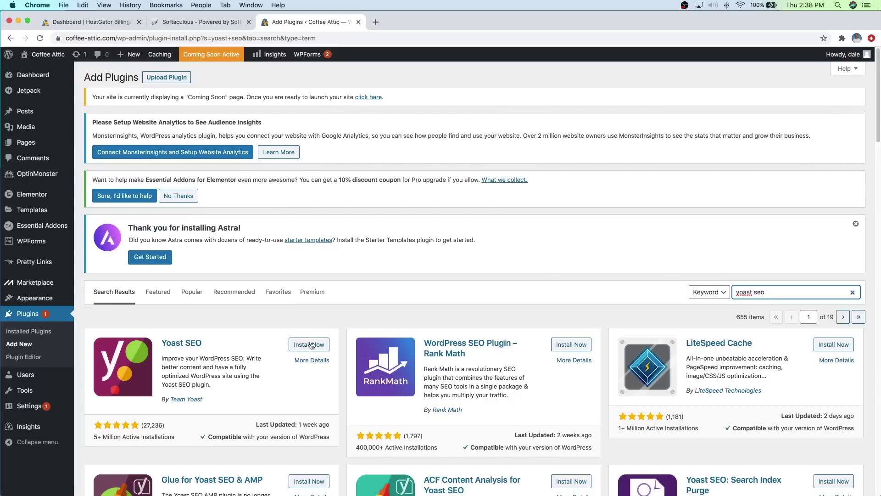
left_click(309, 345)
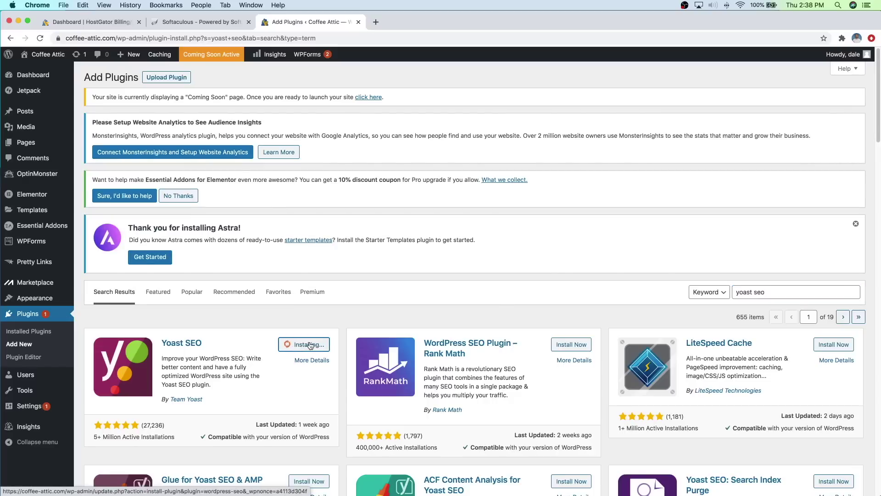
left_click(308, 348)
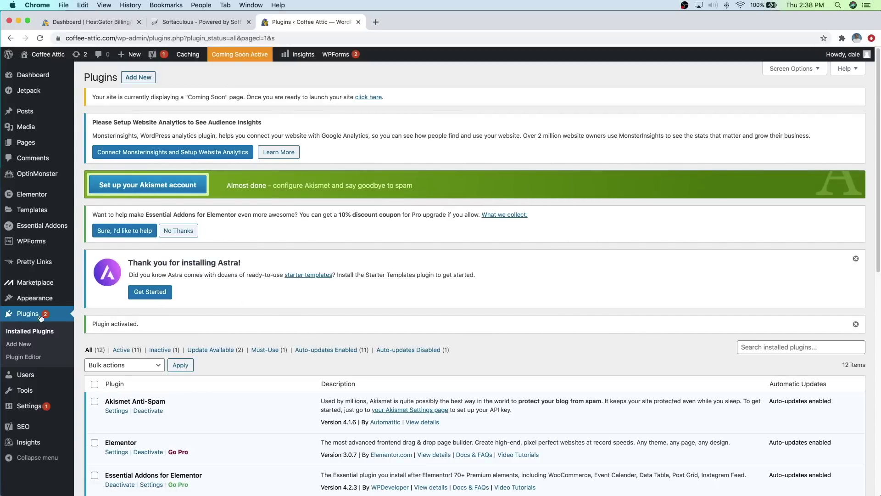
left_click(25, 345)
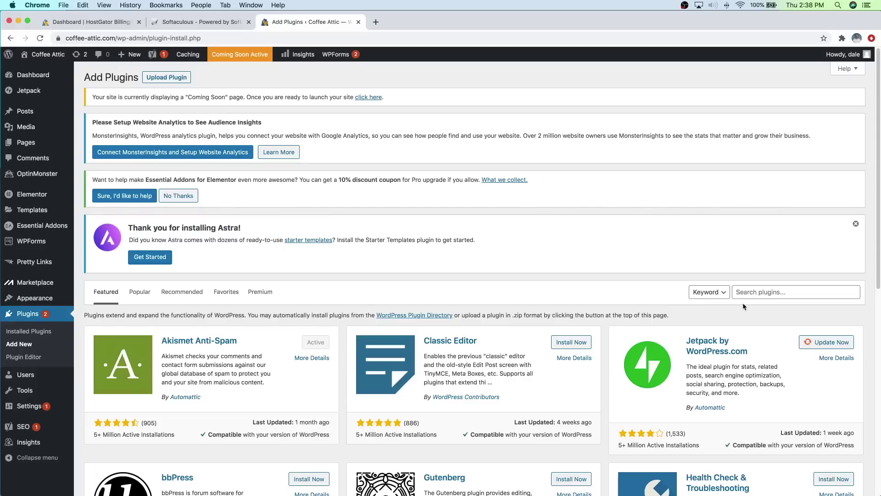
Step: Search 'woocommerce', install and activate WooCommerce, and choose 'Not right now' in its wizard
left_click(746, 294)
type("woocommerce")
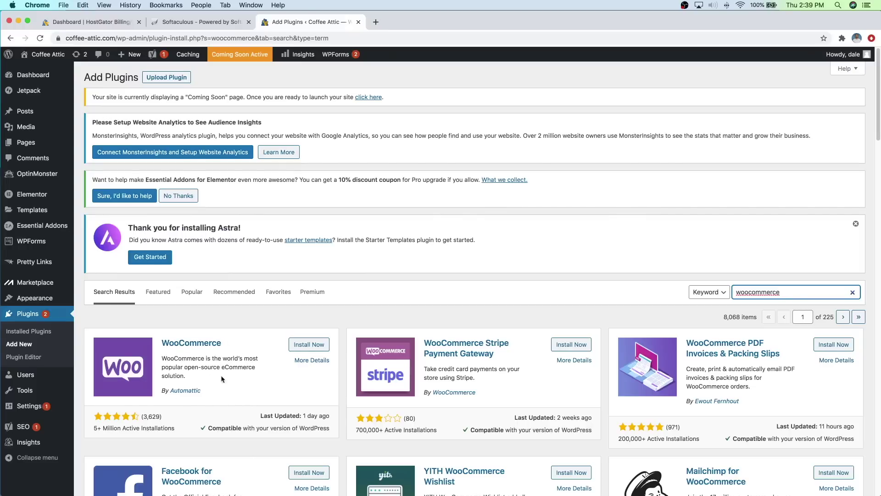
left_click(307, 349)
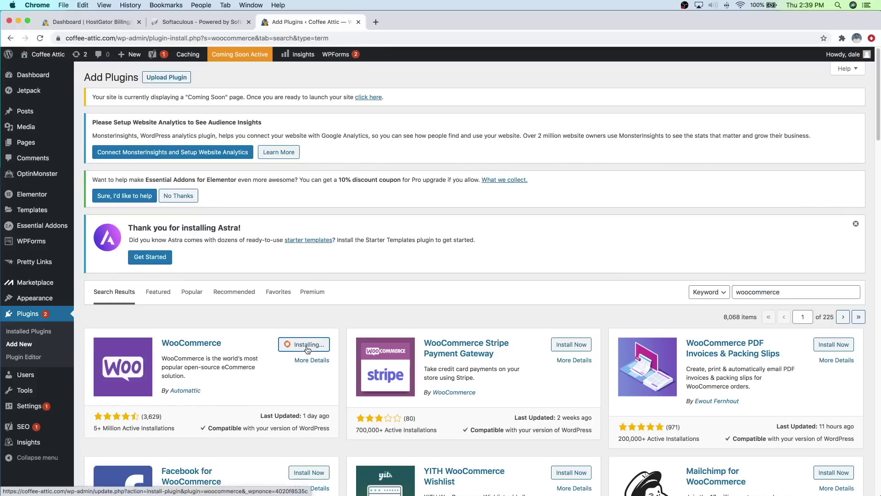
left_click(307, 349)
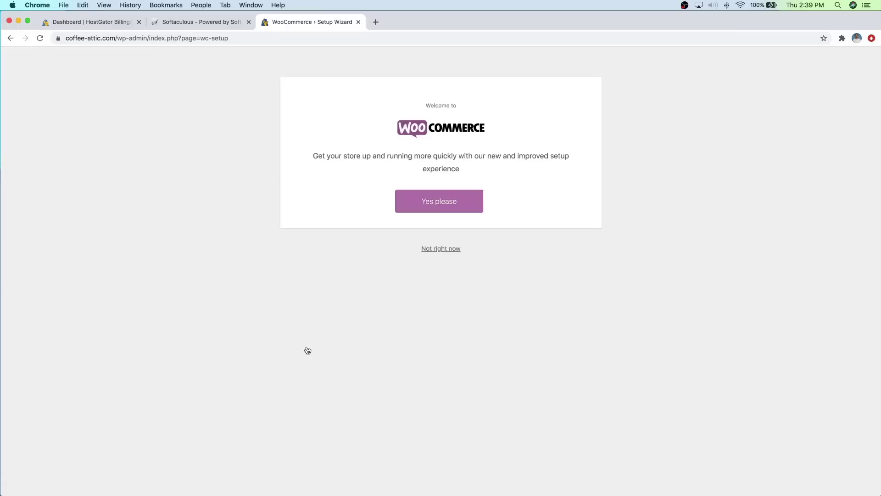
left_click(442, 249)
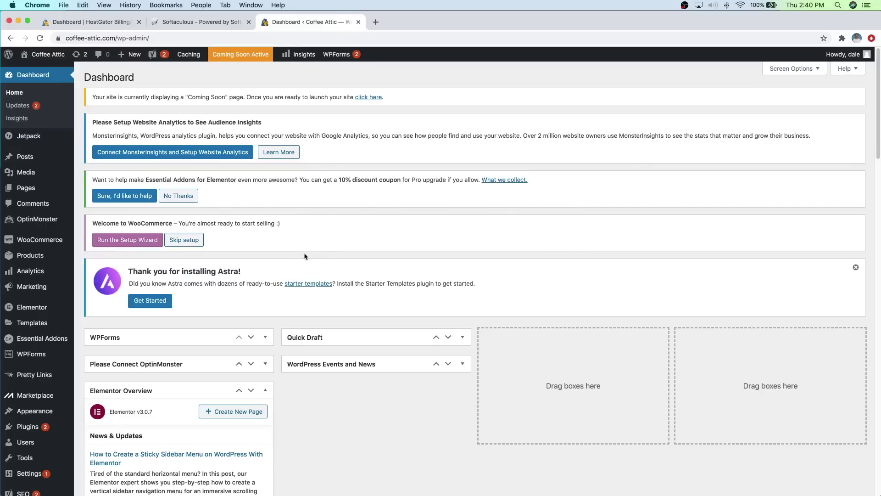
Step: From Appearance > Astra Options, install and activate the Starter Templates plugin via Get Started
mouse_move(40, 420)
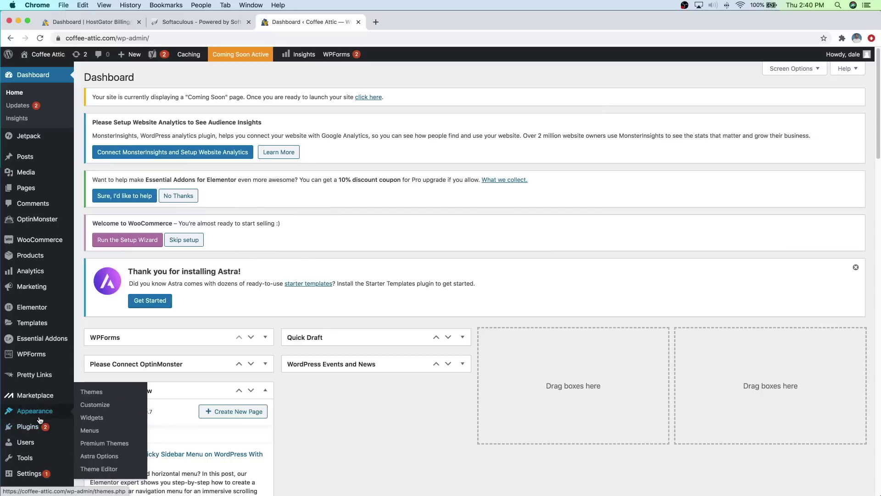
left_click(101, 456)
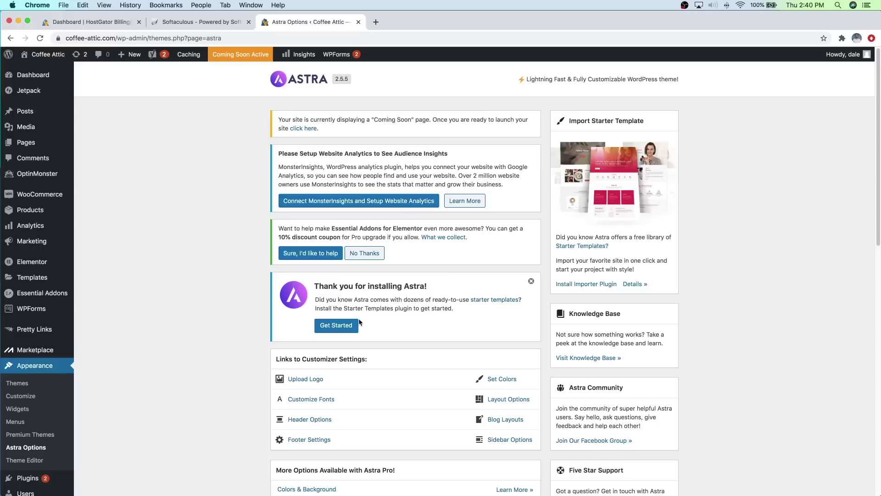
left_click(333, 328)
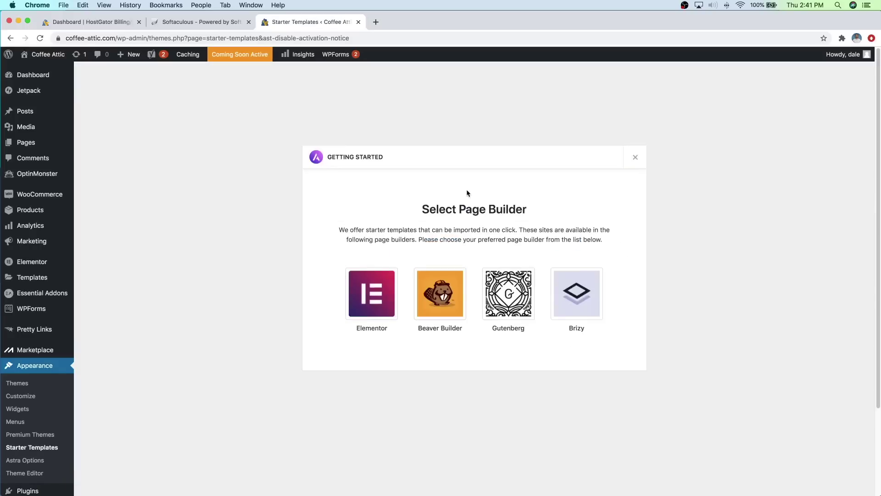
Step: Choose Elementor as the page builder and browse the template grid and category filter
left_click(366, 300)
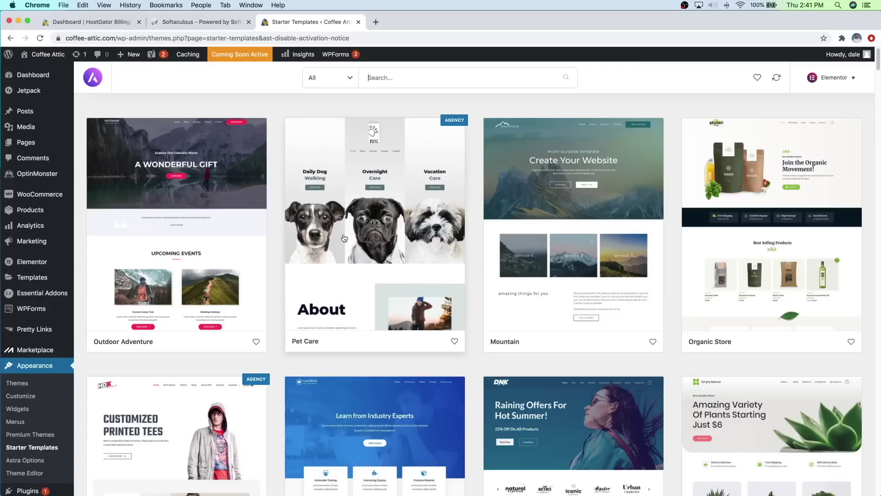
scroll(499, 250, "down", 2)
scroll(499, 251, "down", 5)
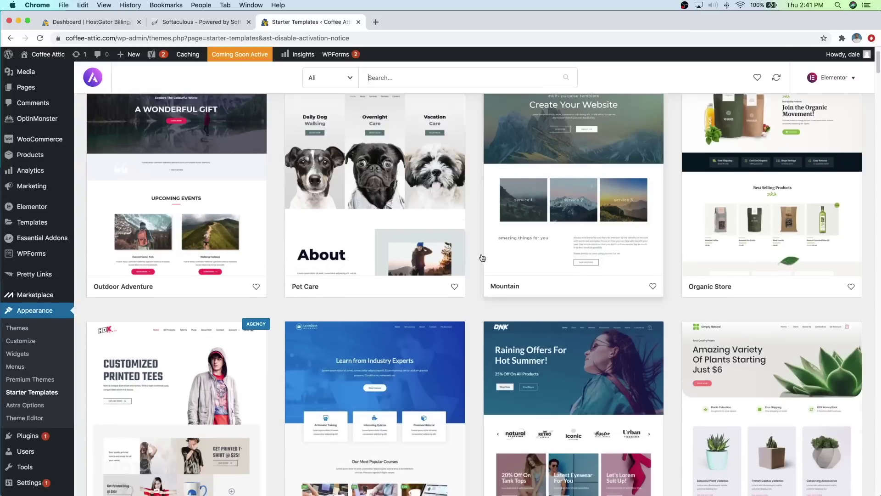
scroll(473, 258, "down", 5)
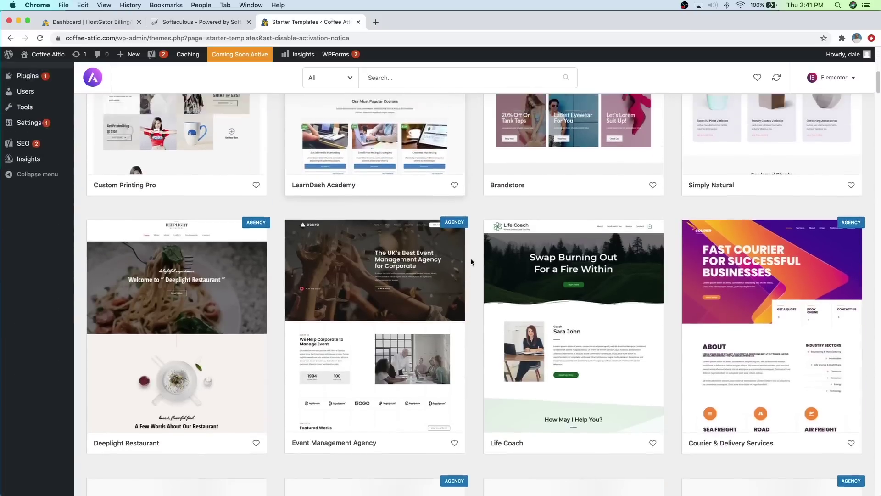
scroll(471, 261, "up", 10)
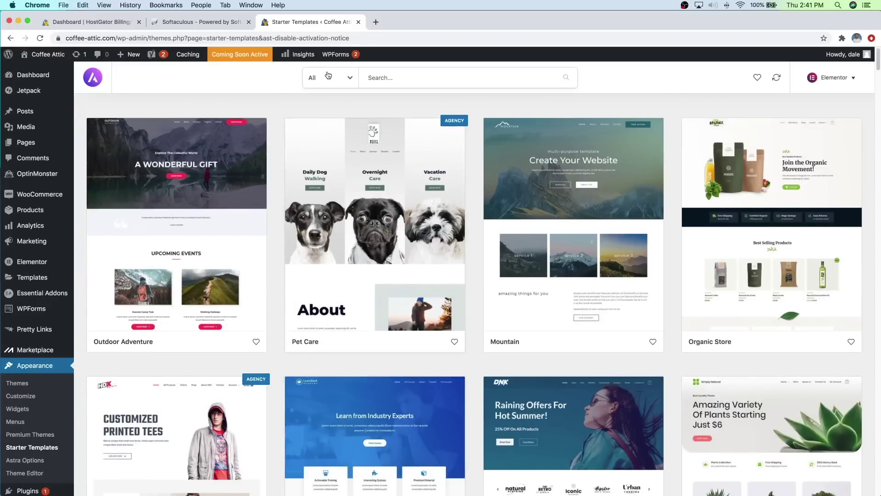
left_click(330, 80)
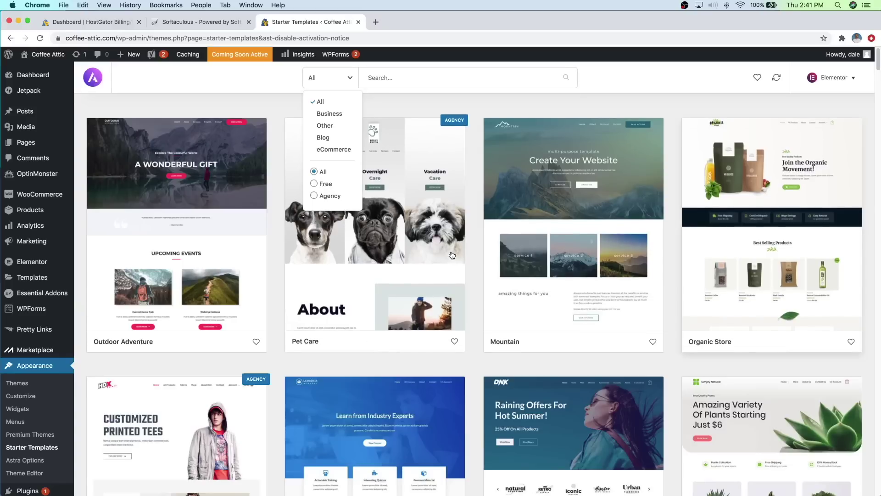
left_click(473, 240)
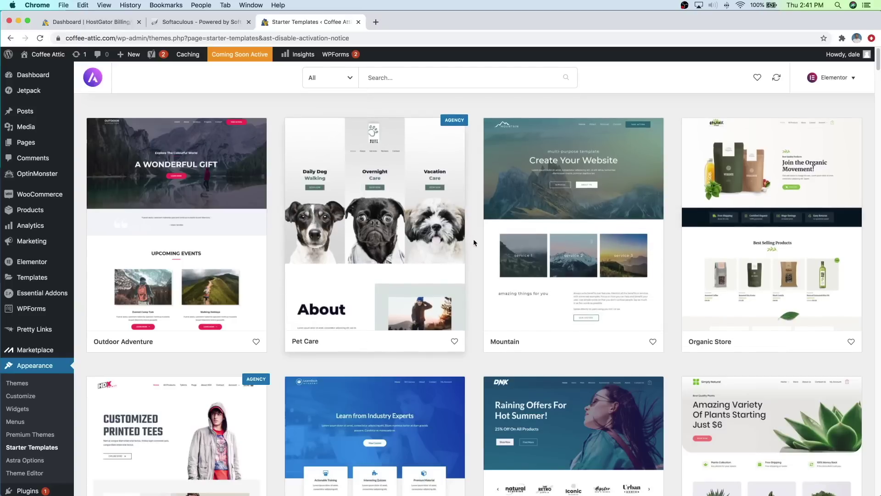
Step: Open the Mountain template and scroll through its homepage preview
left_click(543, 213)
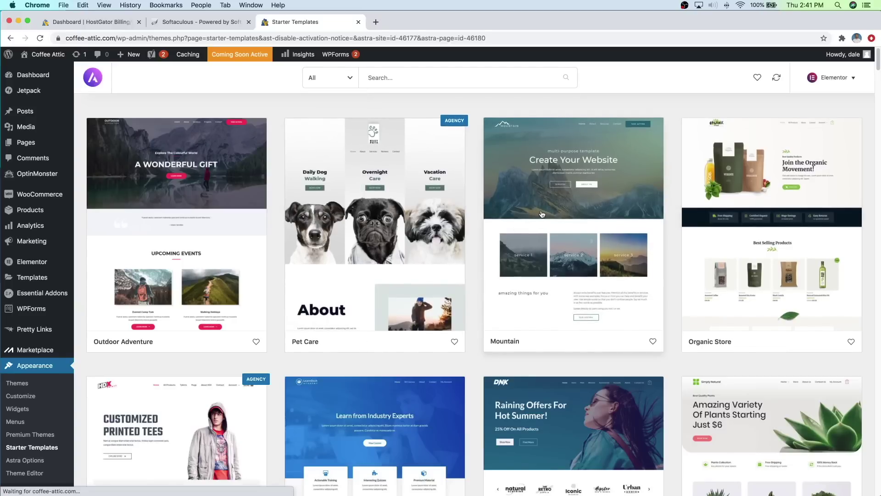
scroll(353, 235, "down", 5)
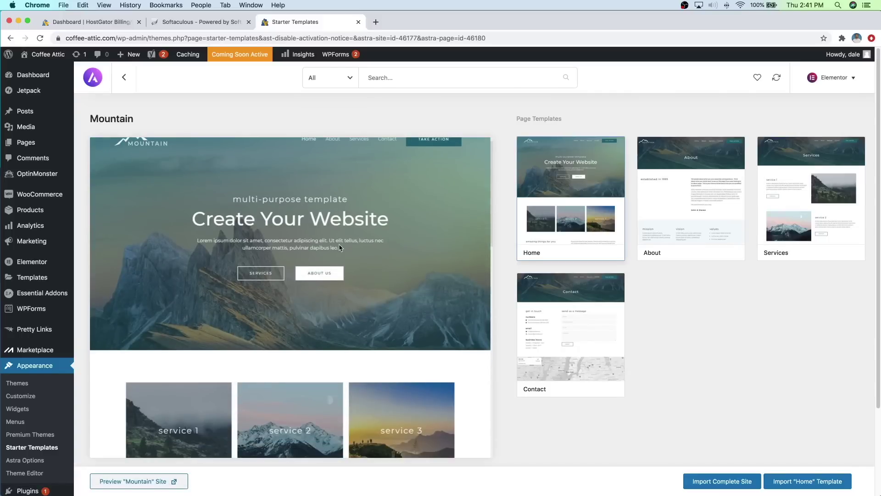
scroll(334, 250, "down", 10)
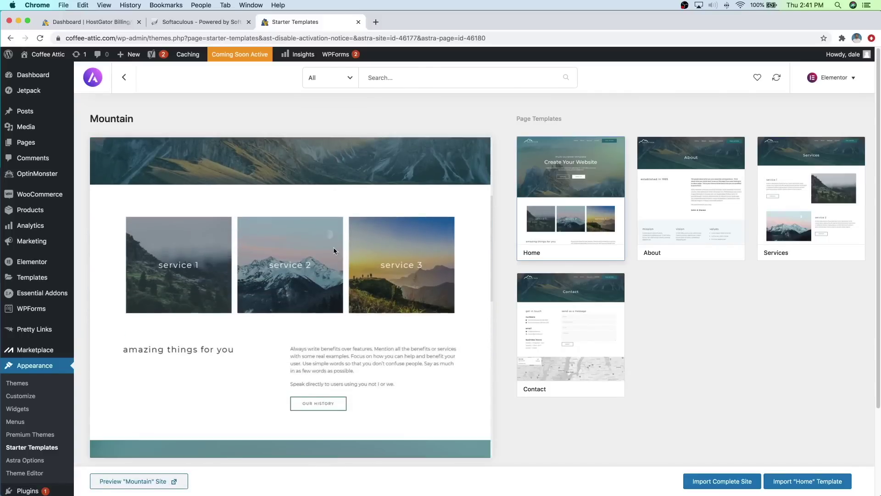
scroll(333, 247, "down", 3)
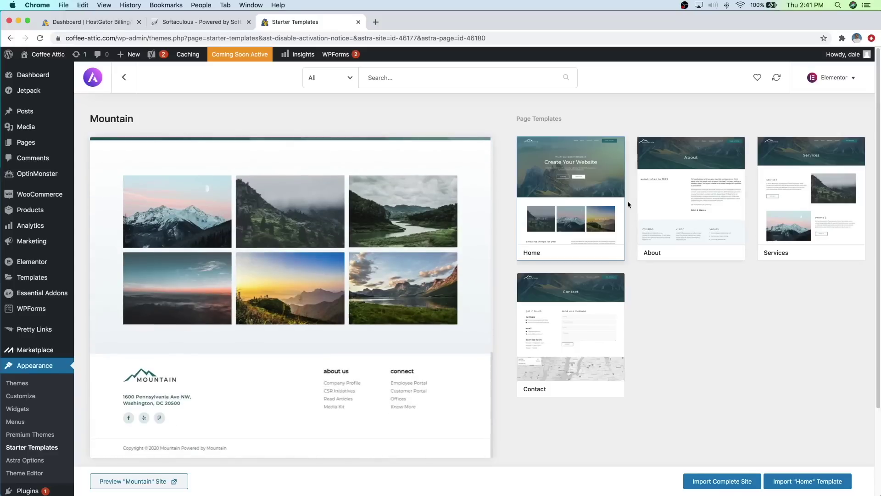
scroll(367, 243, "up", 12)
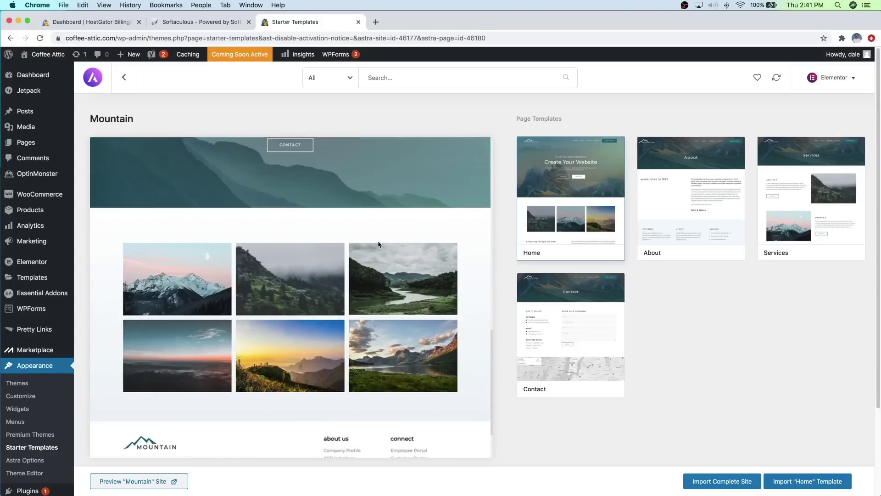
Step: Switch to the Organic Store template, scroll its preview, and choose Import Complete Site
left_click(124, 78)
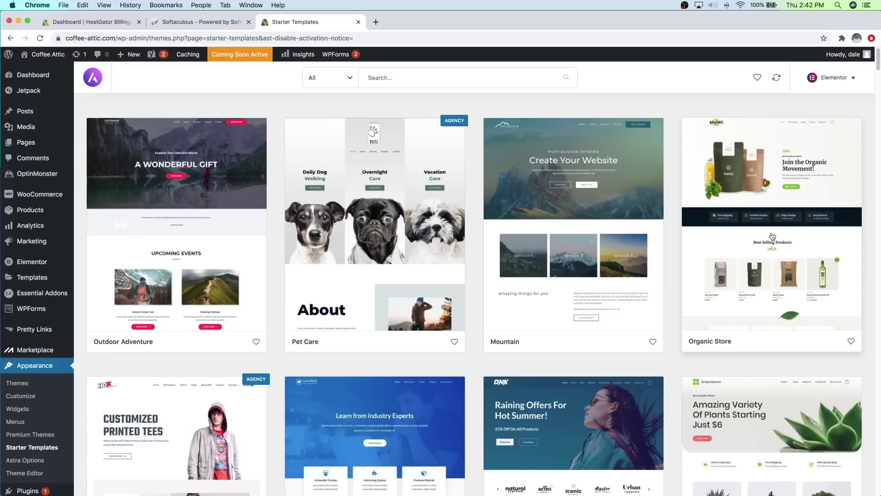
left_click(762, 242)
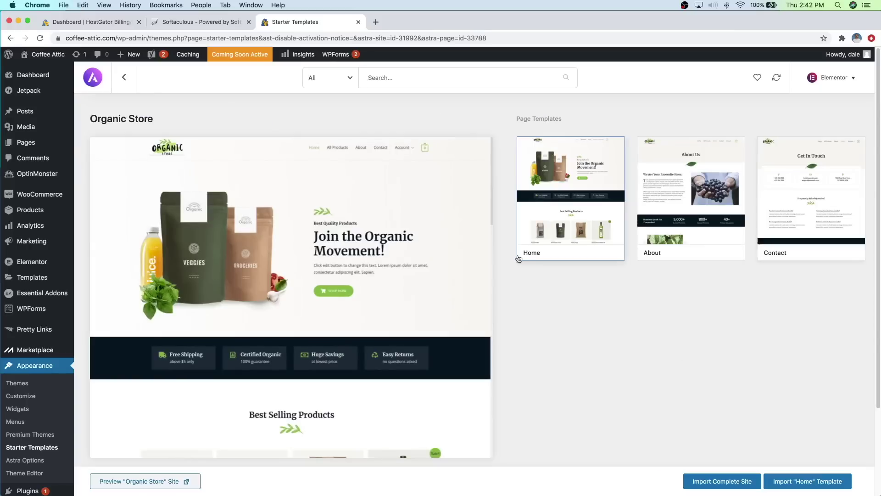
scroll(398, 265, "down", 2)
scroll(397, 266, "down", 6)
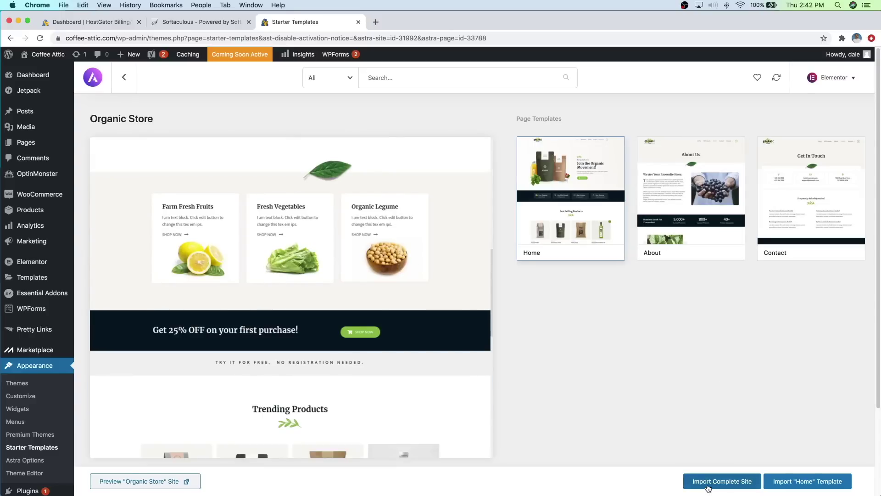
left_click(708, 486)
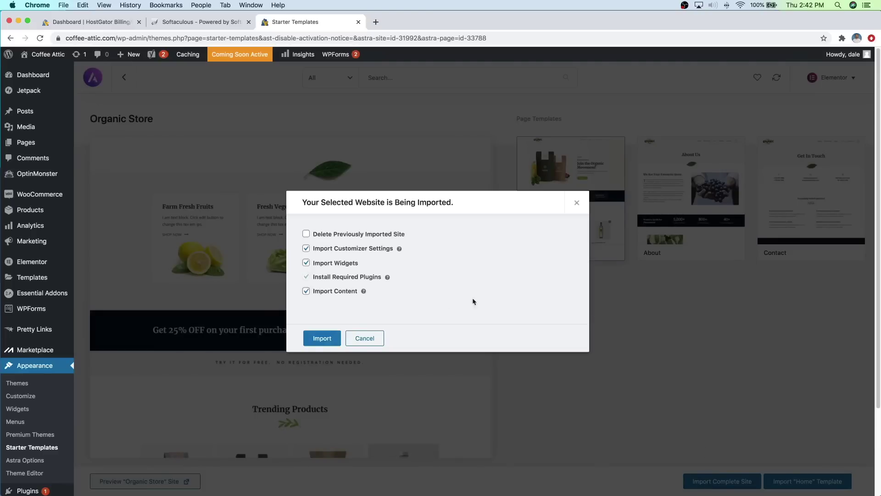
Step: Import the Organic Store template with its default options and view the resulting homepage
left_click(327, 337)
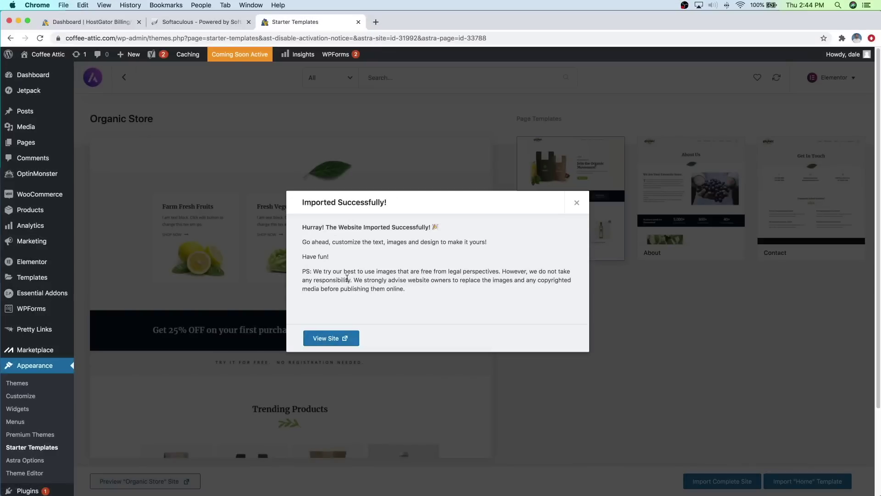
left_click(335, 341)
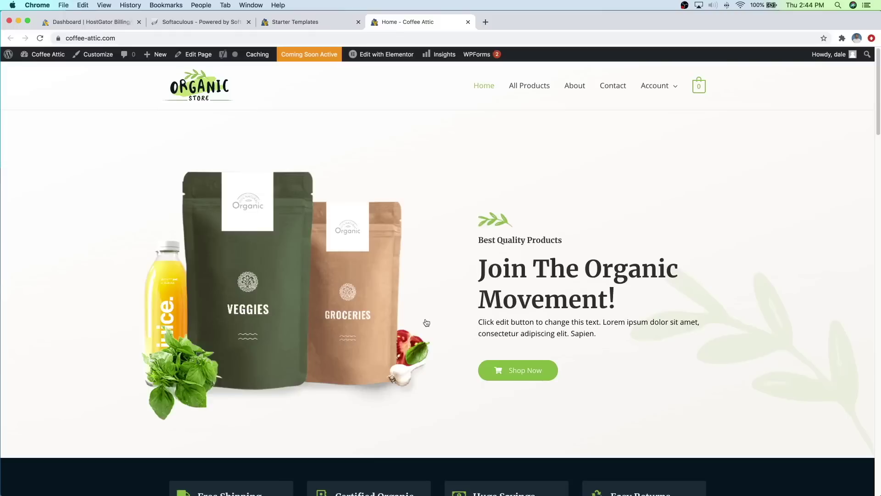
scroll(437, 211, "down", 5)
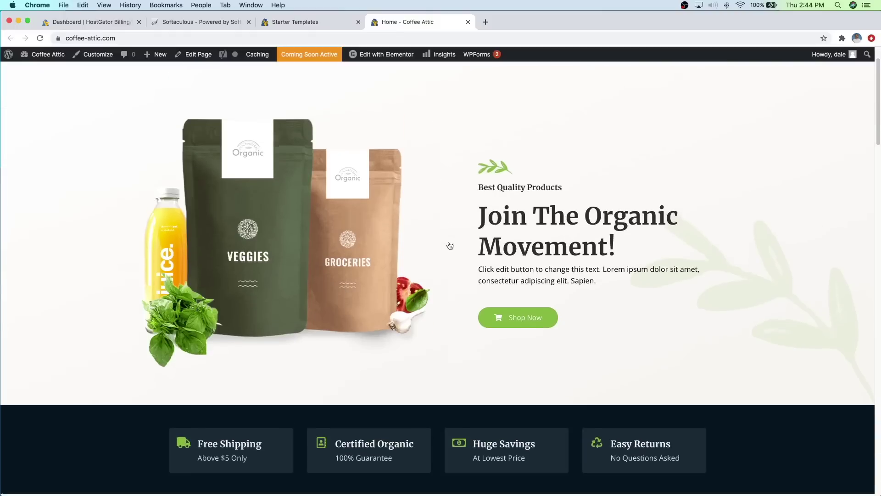
scroll(450, 247, "down", 13)
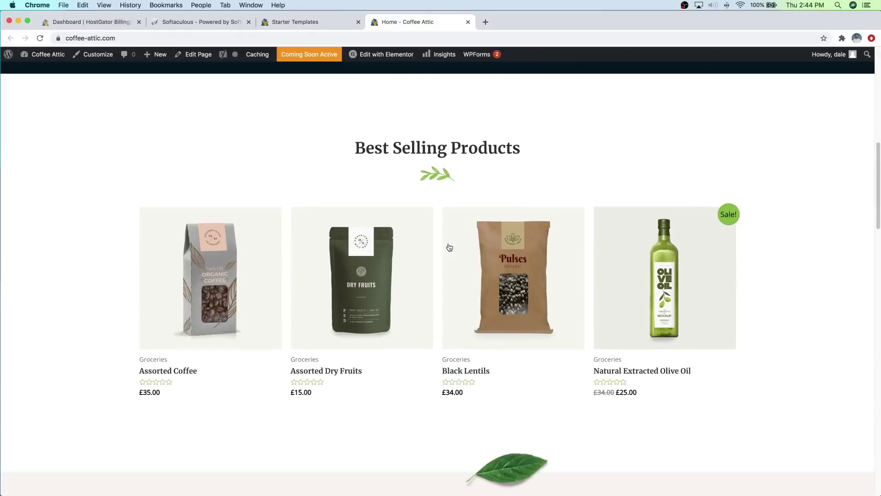
scroll(448, 248, "down", 9)
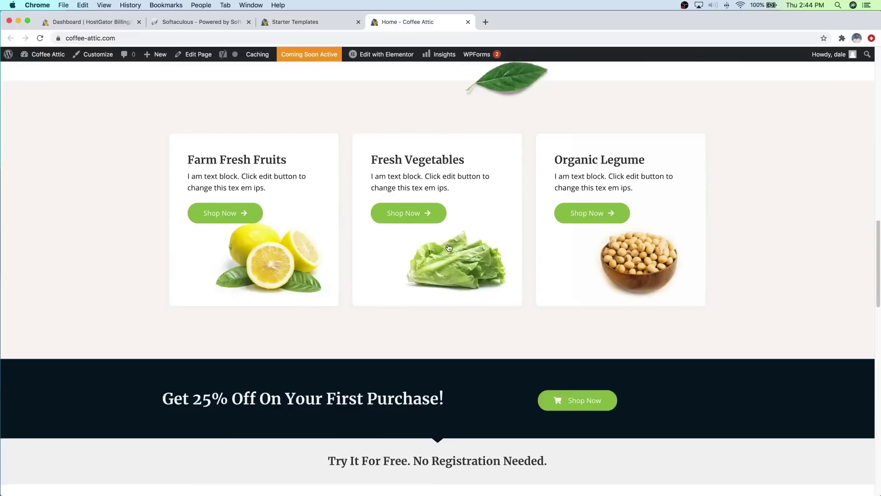
scroll(449, 250, "up", 20)
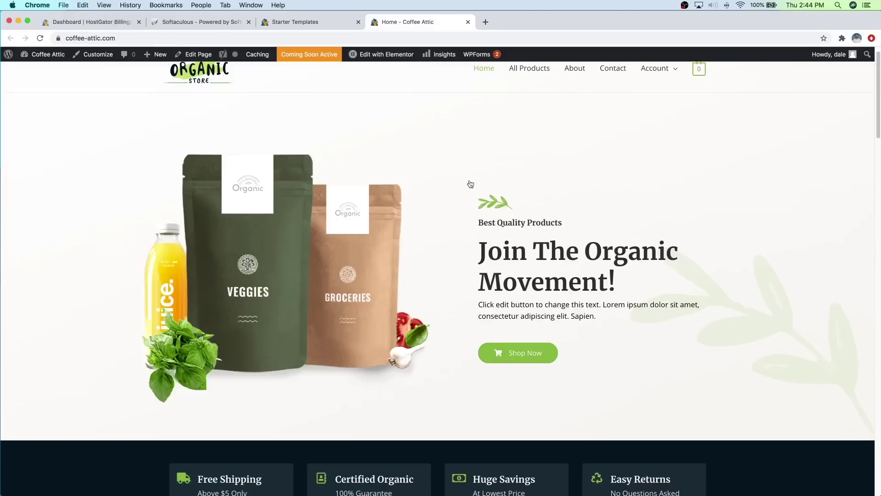
scroll(464, 175, "up", 1)
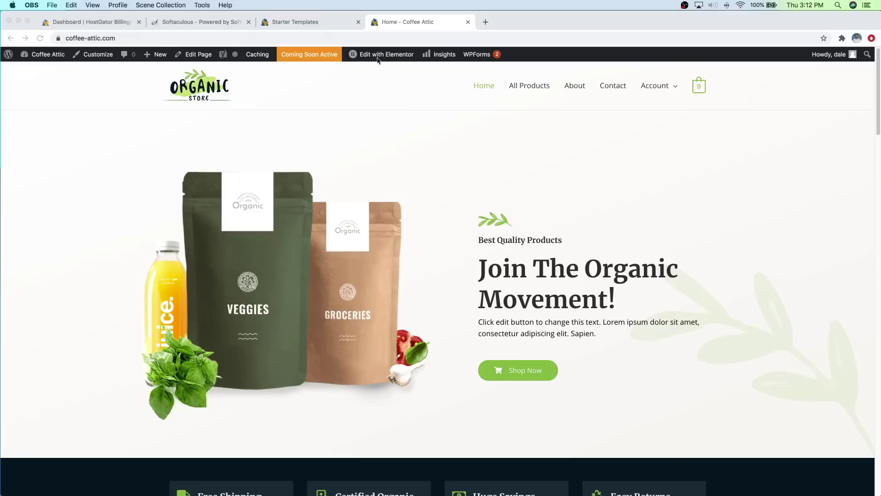
Step: Open the homepage in Elementor, undo a test image added to the hero, and select the 'Join The Organic Movement!' heading
left_click(379, 56)
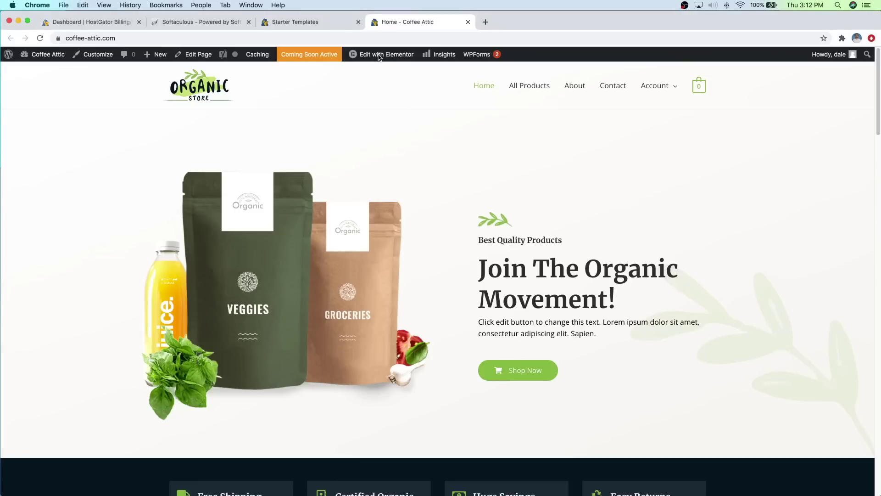
left_click(379, 57)
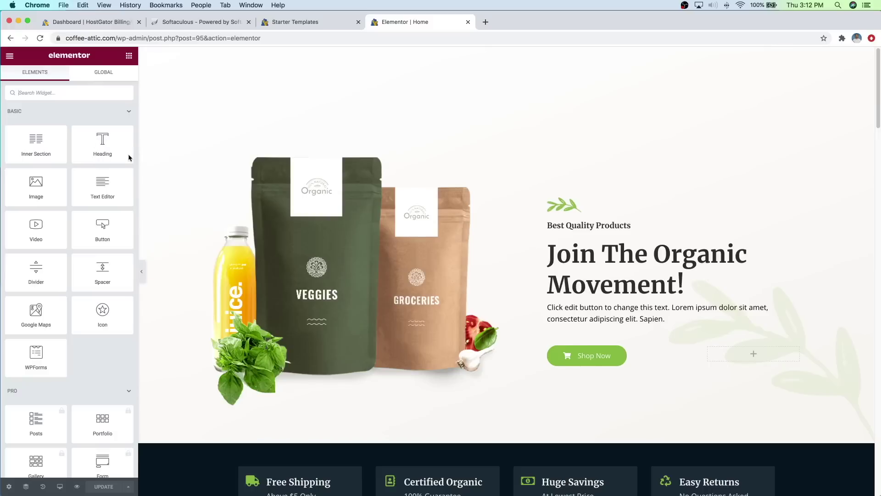
left_click_drag(38, 187, 626, 236)
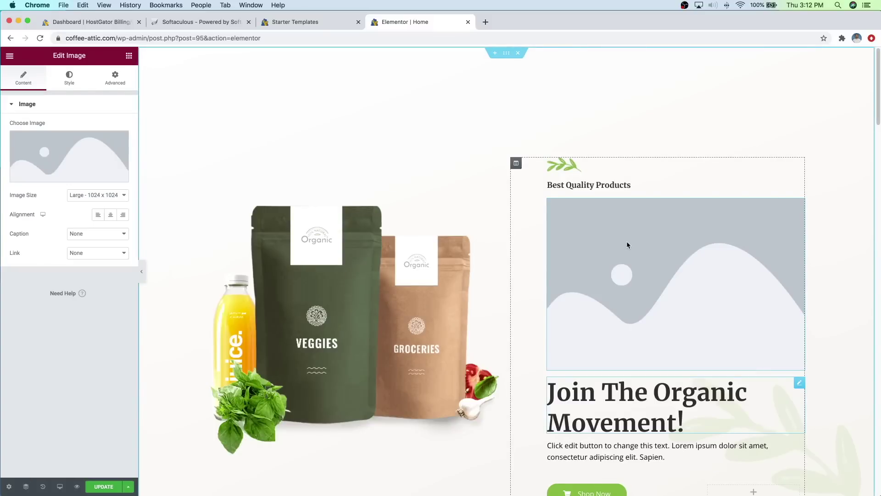
key("super+z")
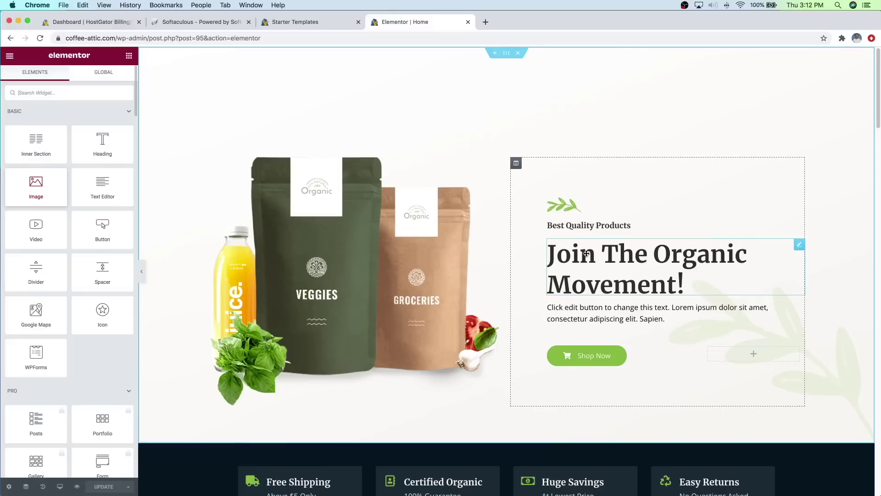
left_click(586, 253)
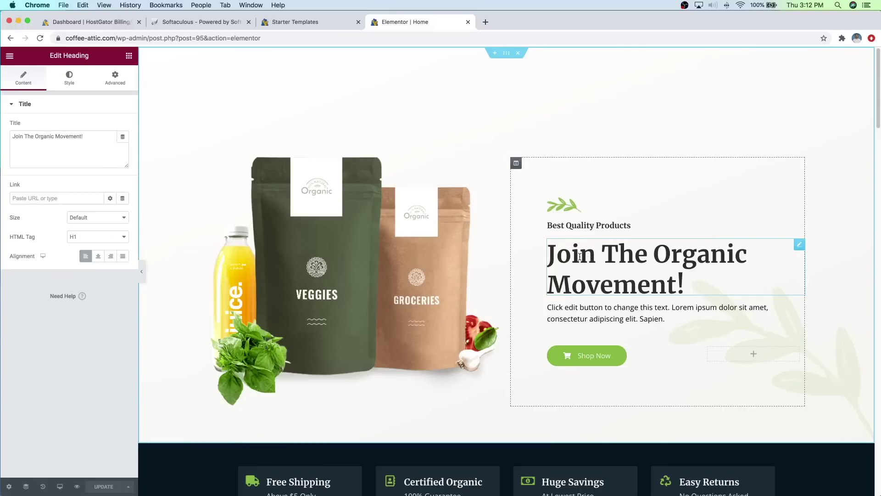
Step: Replace the 'Join The Organic Movement!' heading text with 'Let's talk coffee!'
triple_click(580, 257)
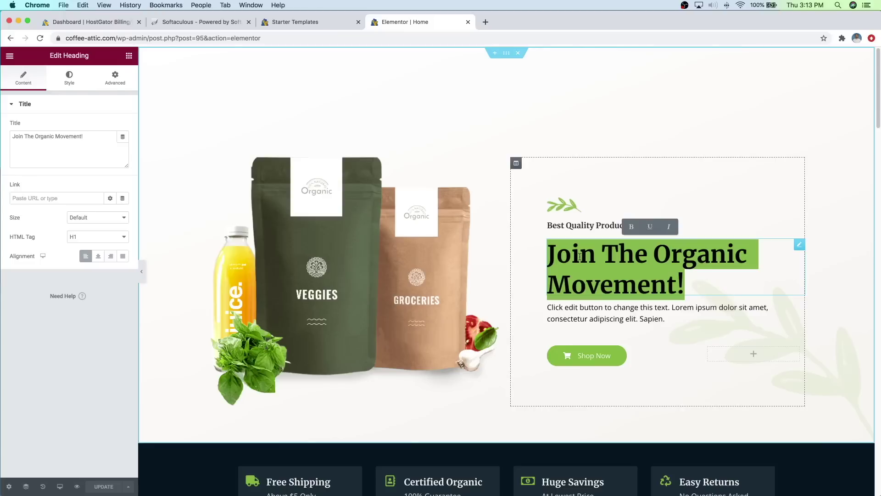
type("Let")
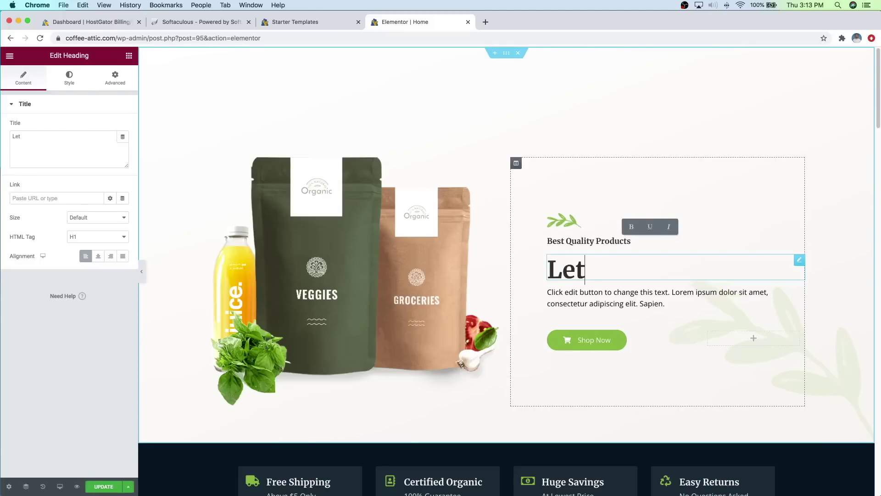
type("'s talk coffee!")
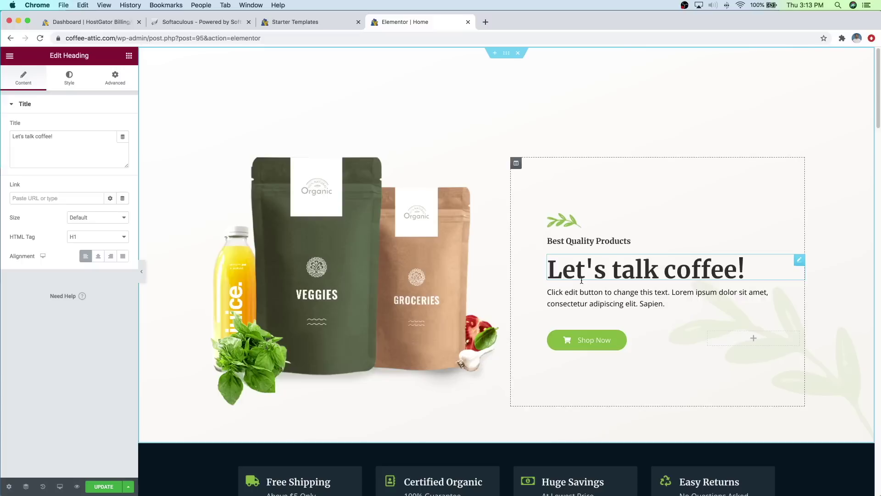
Step: Try red, brown and green for the heading's text colour before settling on black #000000
left_click(68, 79)
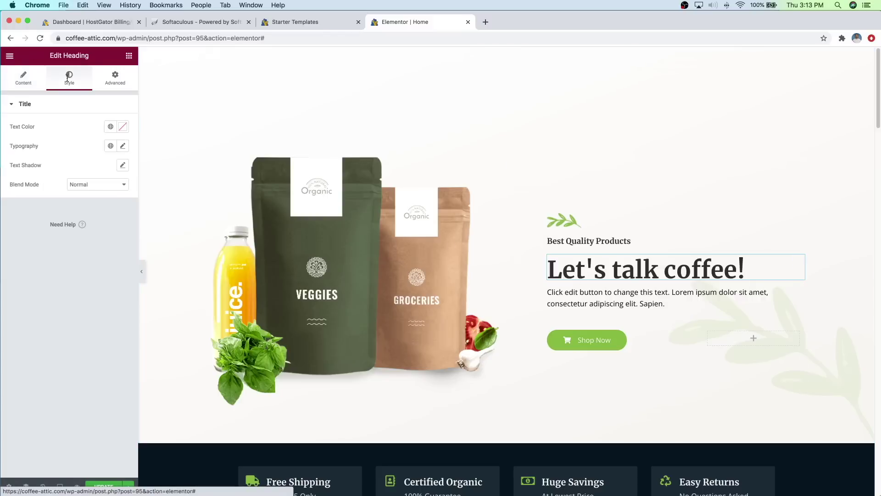
left_click(122, 126)
left_click(111, 193)
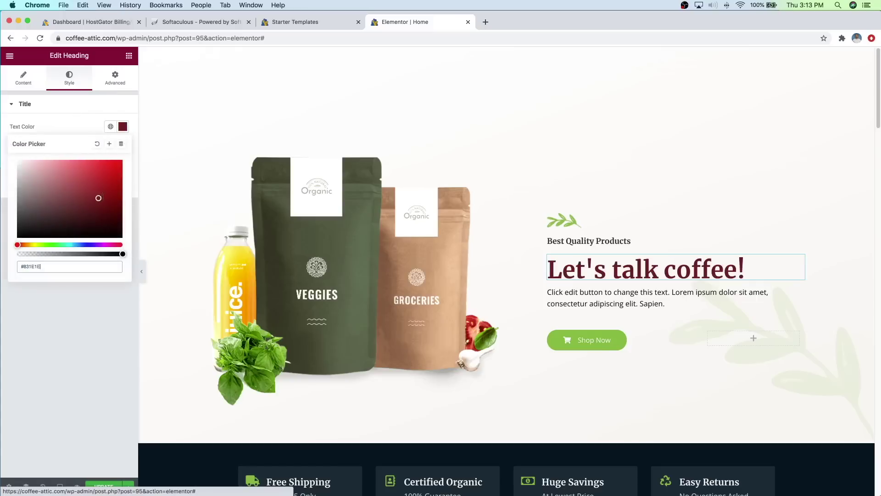
left_click_drag(111, 192, 61, 219)
left_click(51, 244)
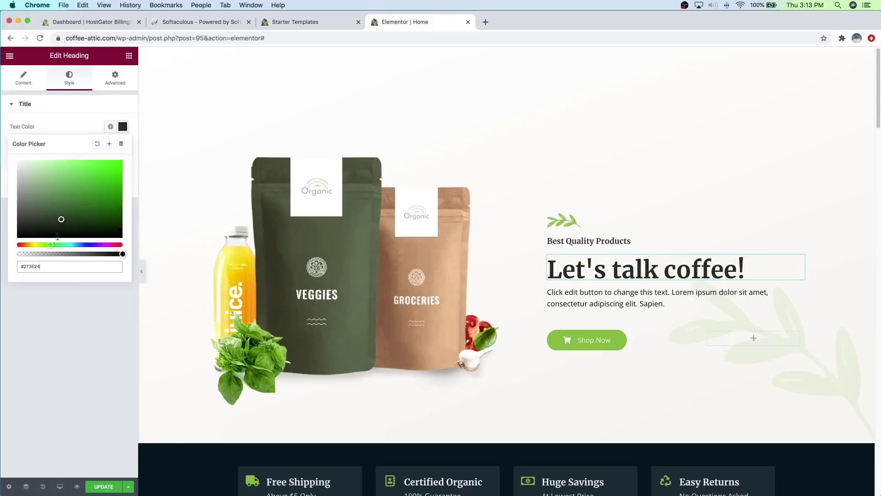
left_click(116, 169)
left_click_drag(116, 169, 110, 177)
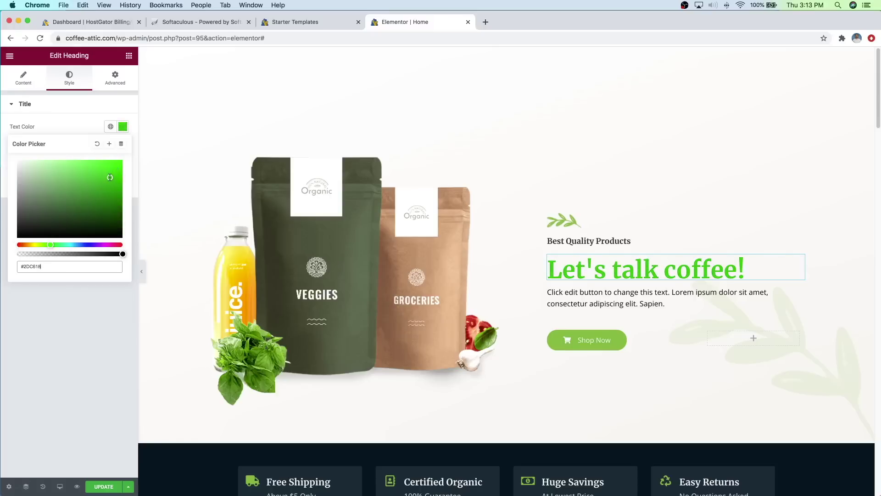
left_click_drag(51, 210, 9, 242)
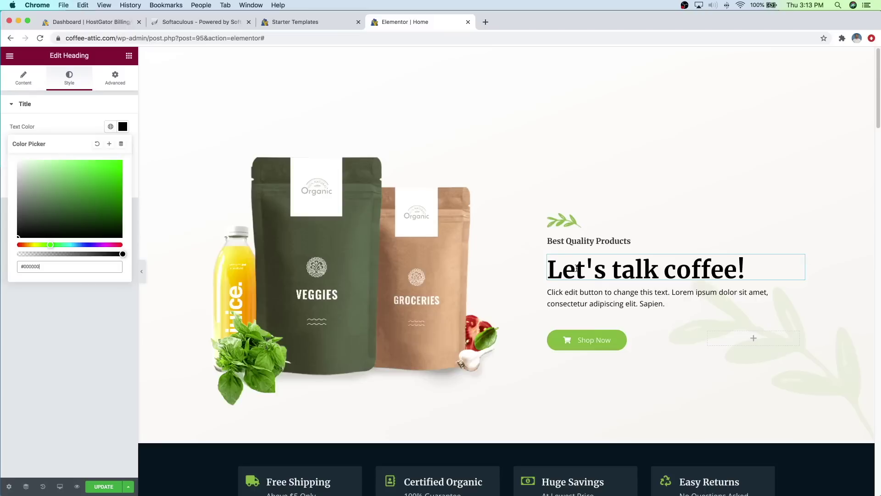
left_click(53, 123)
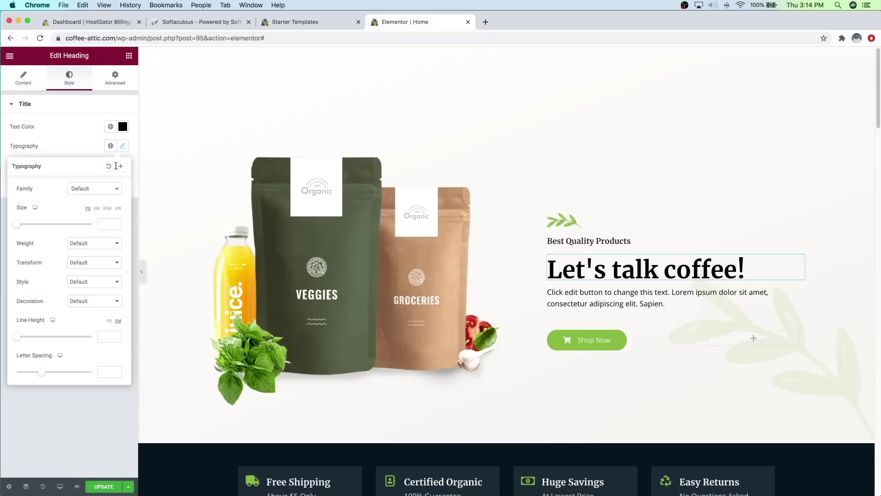
left_click(116, 188)
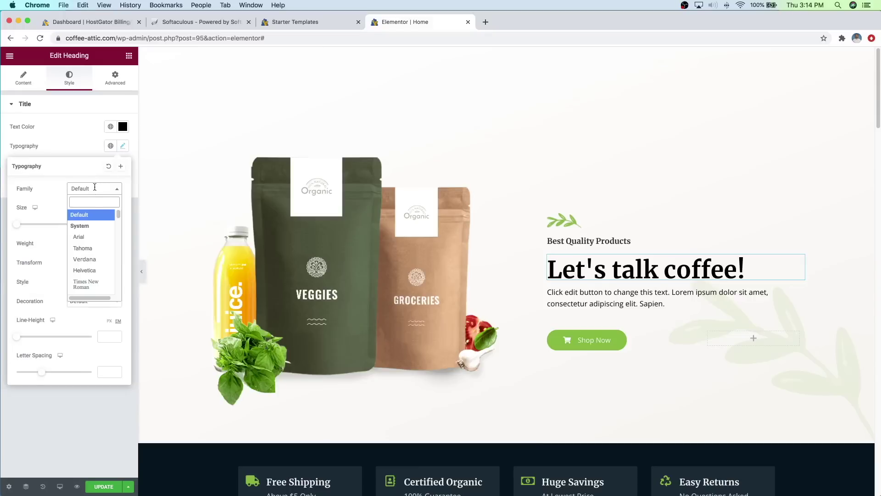
scroll(82, 257, "down", 5)
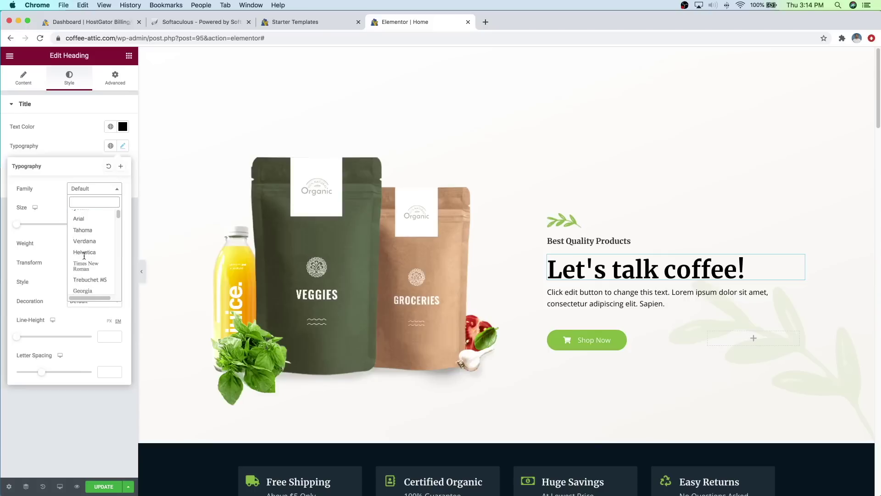
scroll(87, 252, "down", 5)
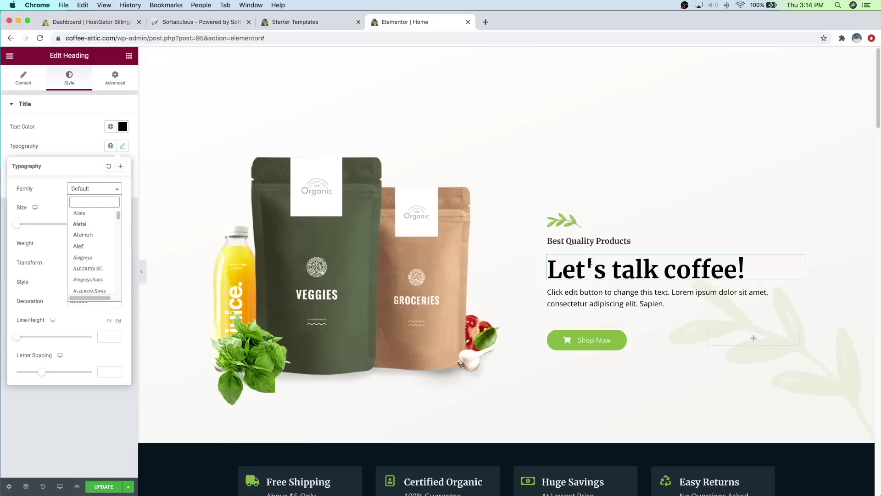
left_click(49, 199)
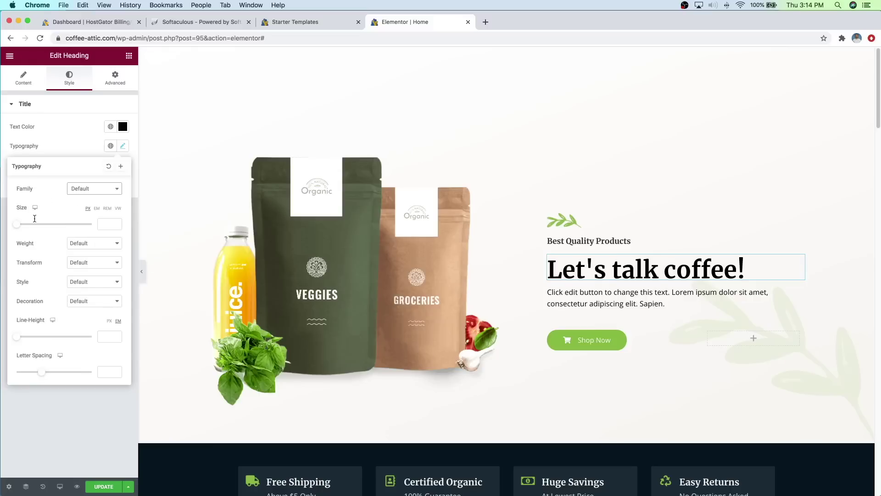
left_click_drag(17, 224, 35, 227)
key("super+z")
Step: Delete the product-bags image from the hero's left column and show the hero section's layout settings
left_click(490, 192)
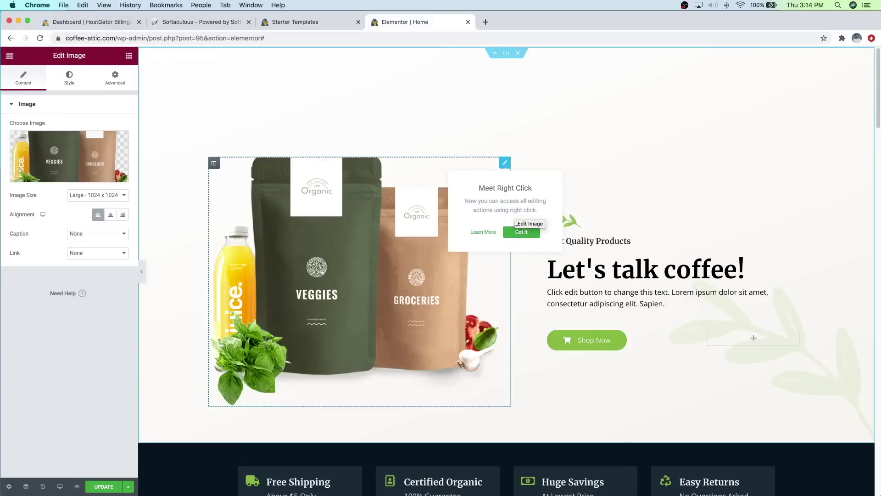
left_click(522, 232)
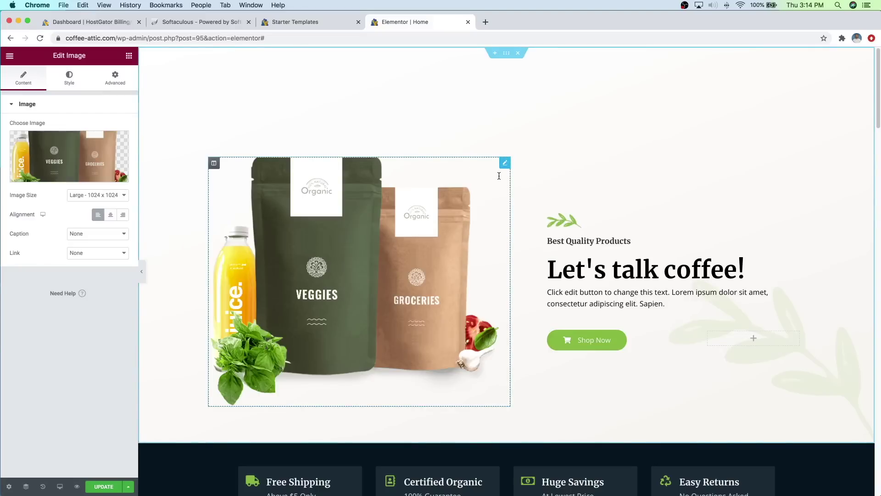
right_click(501, 160)
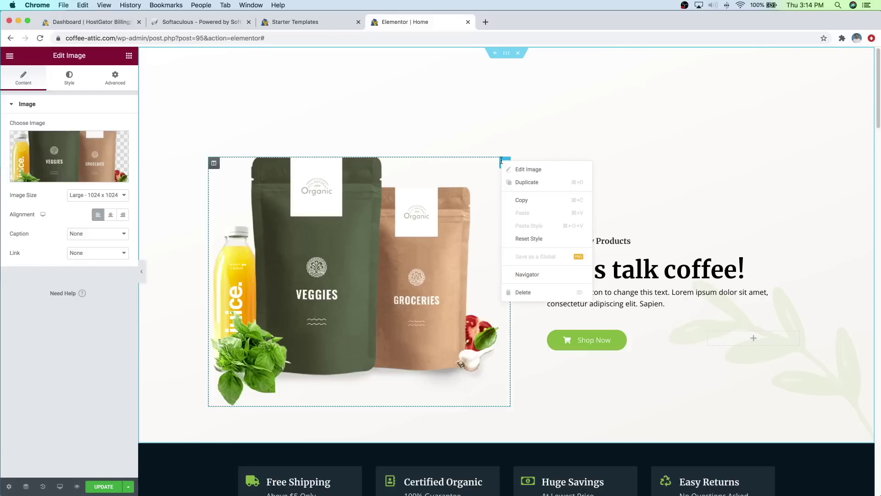
left_click(525, 292)
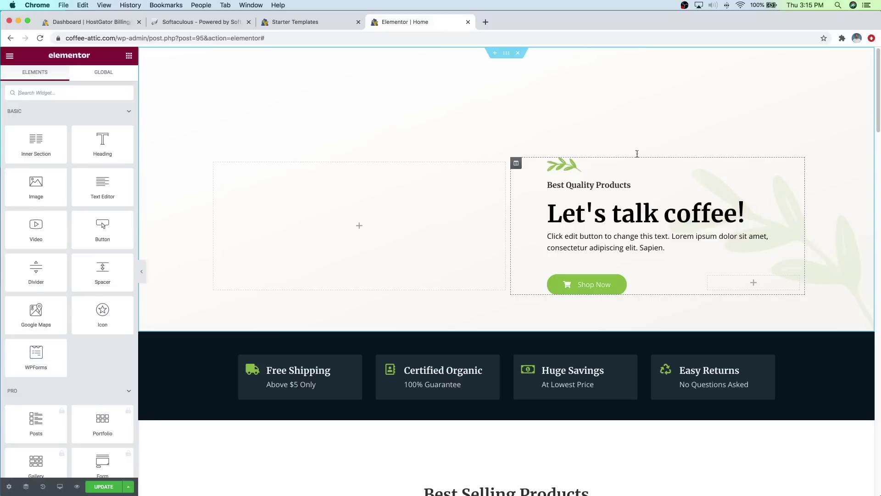
left_click(507, 52)
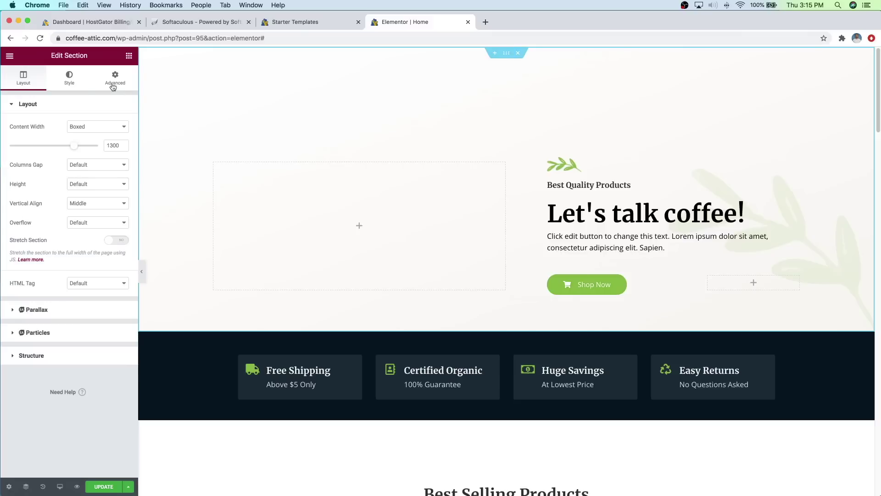
Step: Switch the hero section's background from gradient to a Classic image and start choosing one
left_click(78, 83)
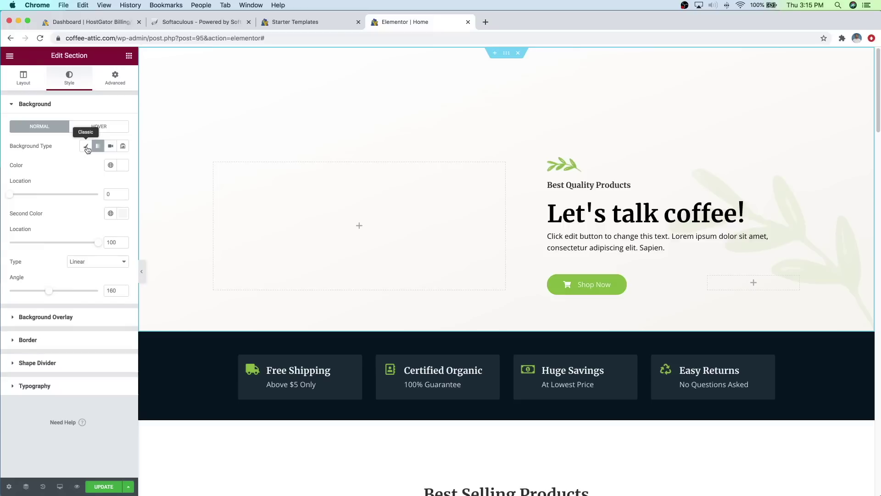
left_click(86, 146)
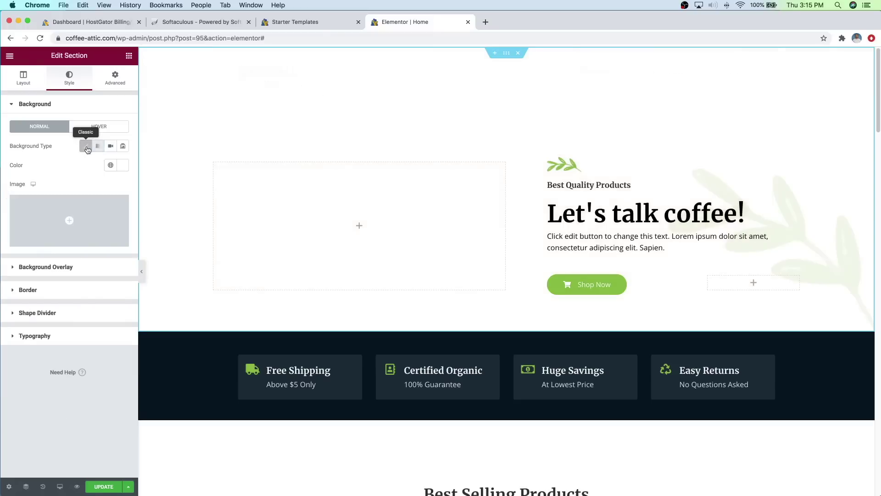
left_click(73, 237)
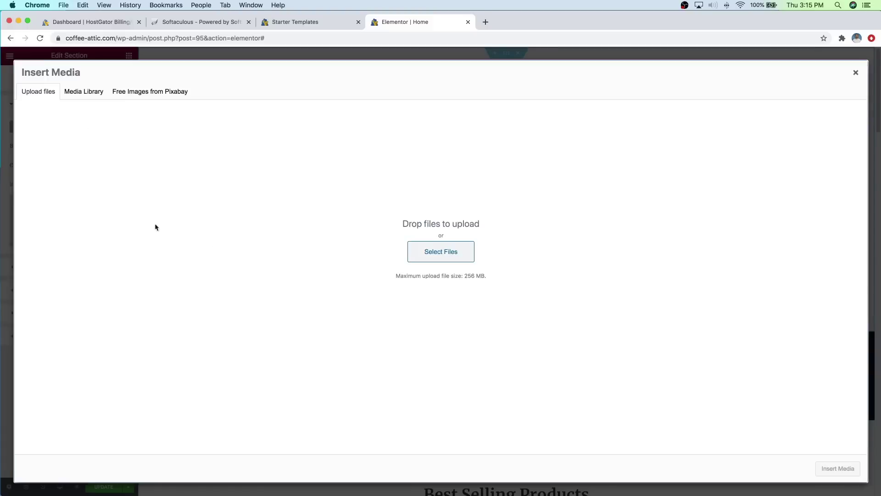
left_click(155, 92)
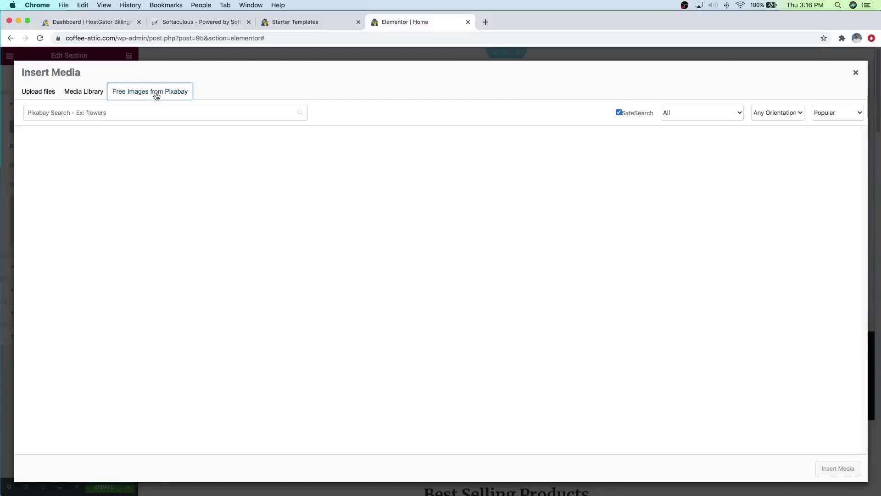
scroll(440, 199, "down", 5)
scroll(442, 198, "up", 5)
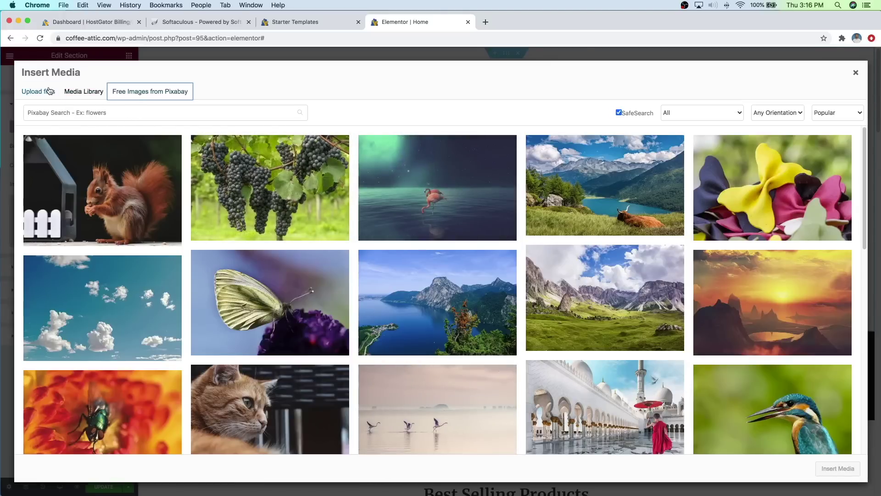
left_click(48, 91)
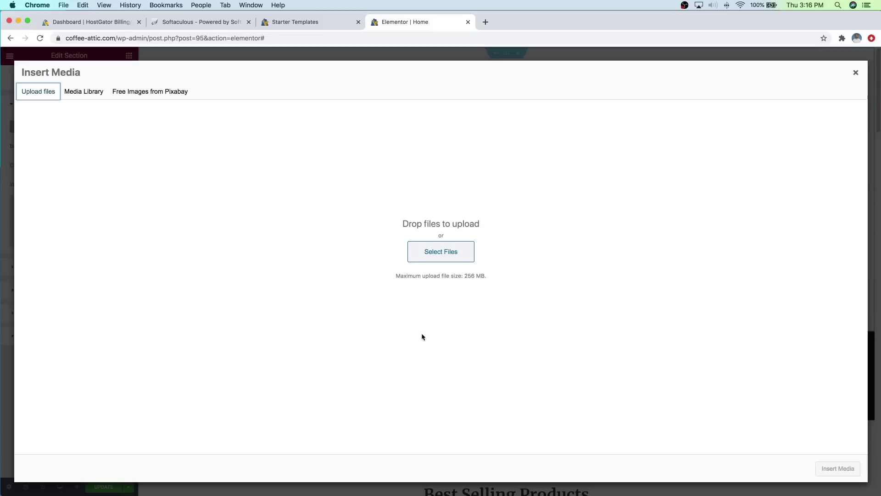
Step: Upload Hero Image.jpg and insert it as the hero section's background
left_click(442, 251)
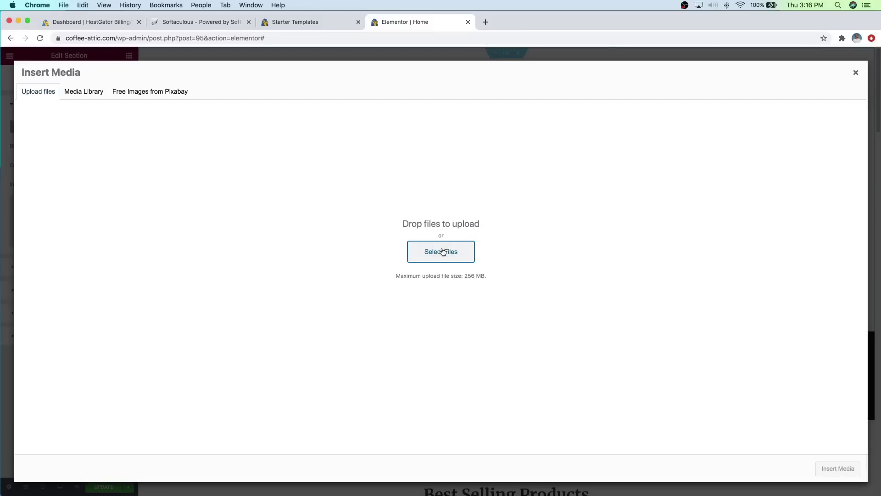
double_click(373, 82)
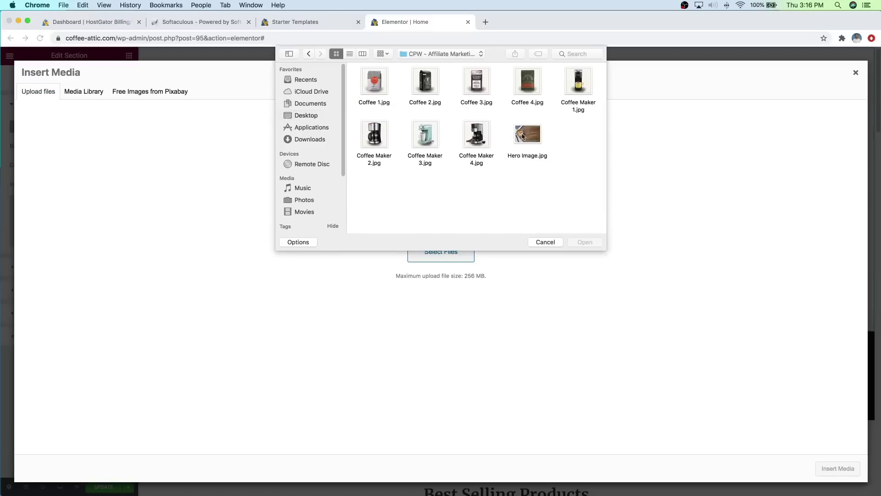
left_click(527, 136)
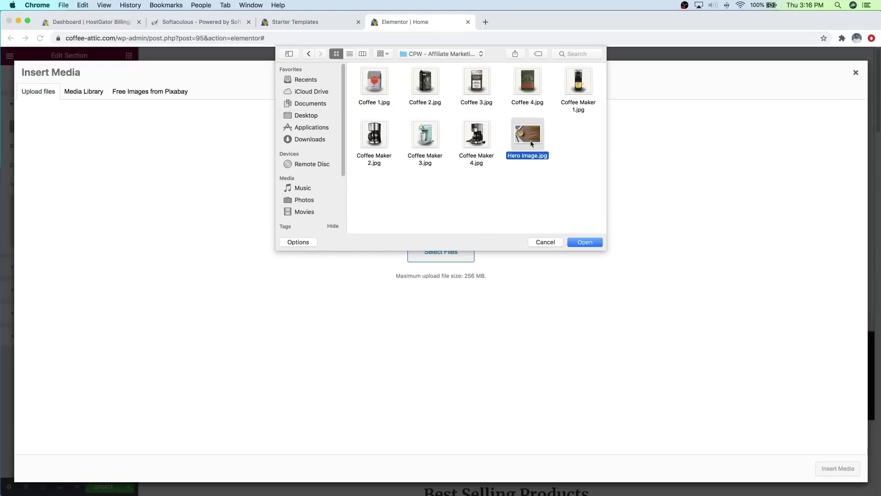
left_click(586, 242)
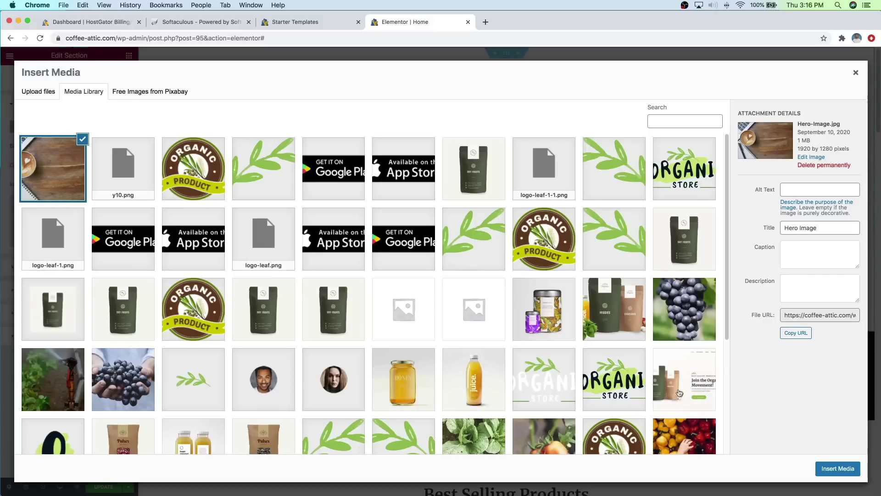
left_click(838, 469)
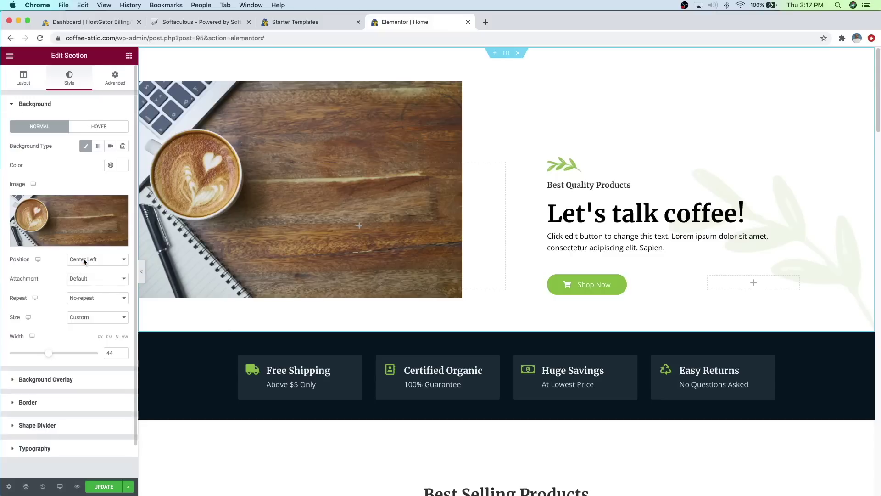
Step: Set the background image Position to Center Center and Size to Cover
left_click(85, 261)
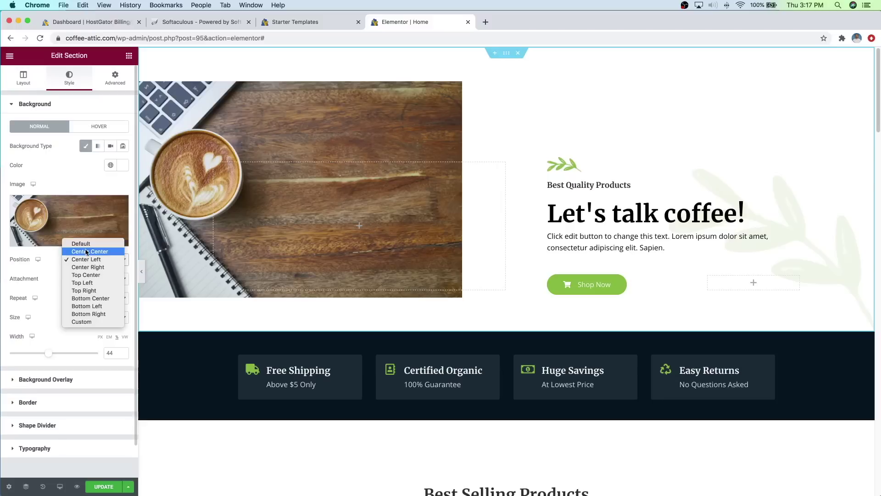
left_click(86, 252)
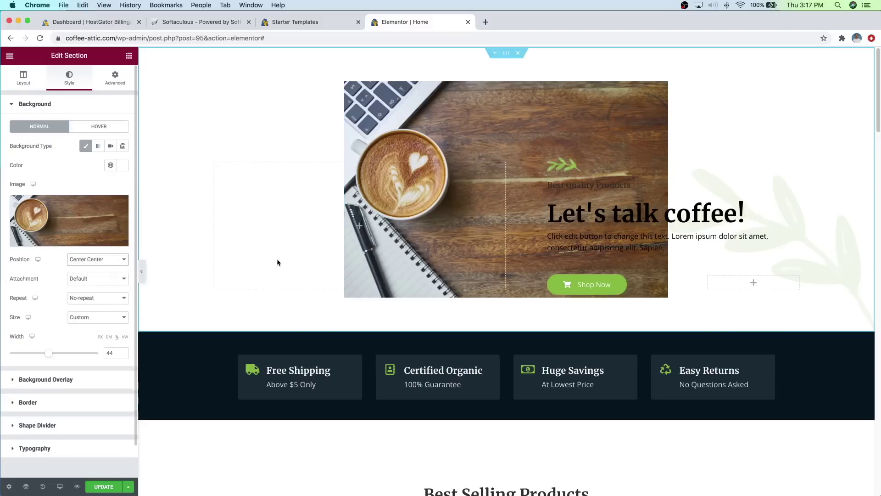
left_click(101, 321)
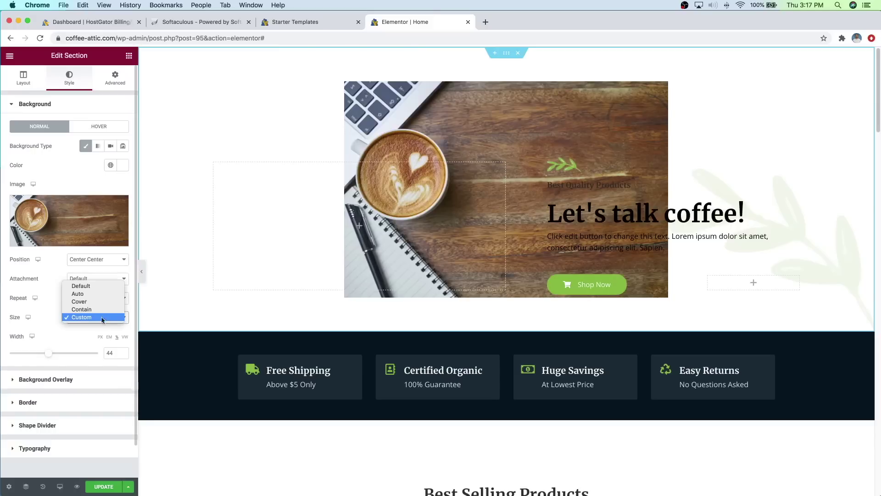
left_click(96, 303)
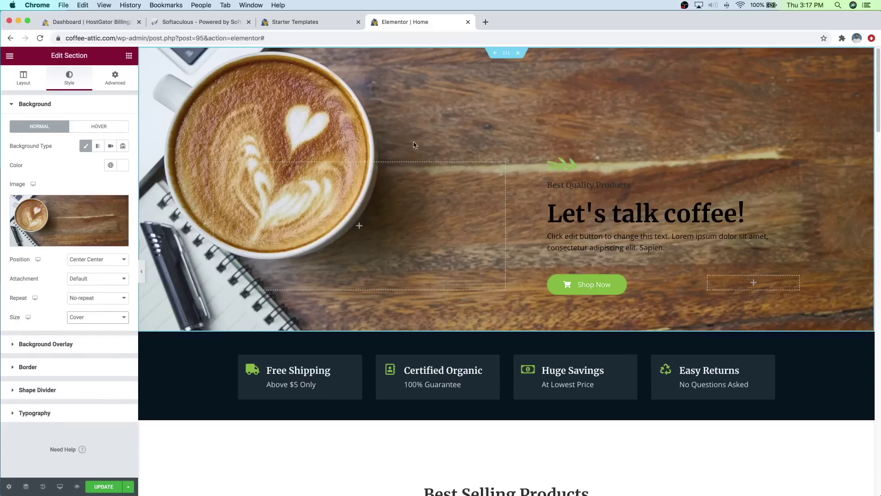
scroll(497, 183, "down", 2)
scroll(496, 184, "up", 2)
scroll(495, 187, "down", 3)
scroll(493, 188, "up", 1)
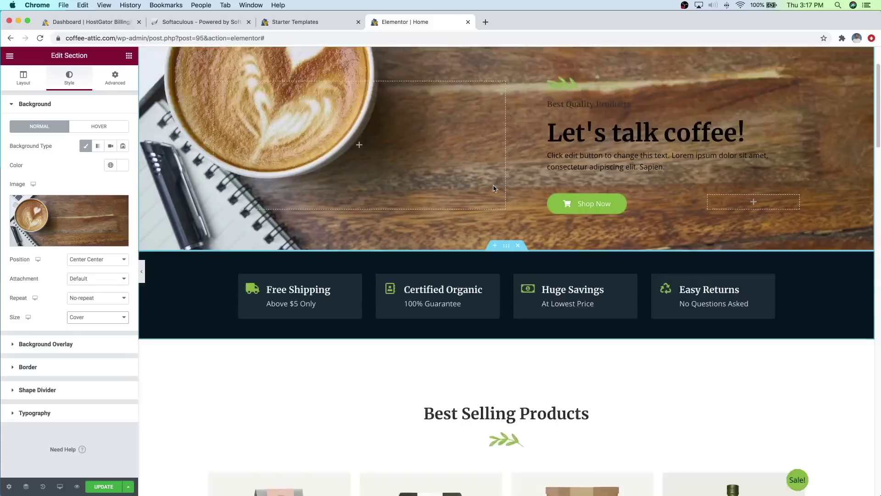
scroll(493, 188, "up", 2)
scroll(493, 188, "down", 3)
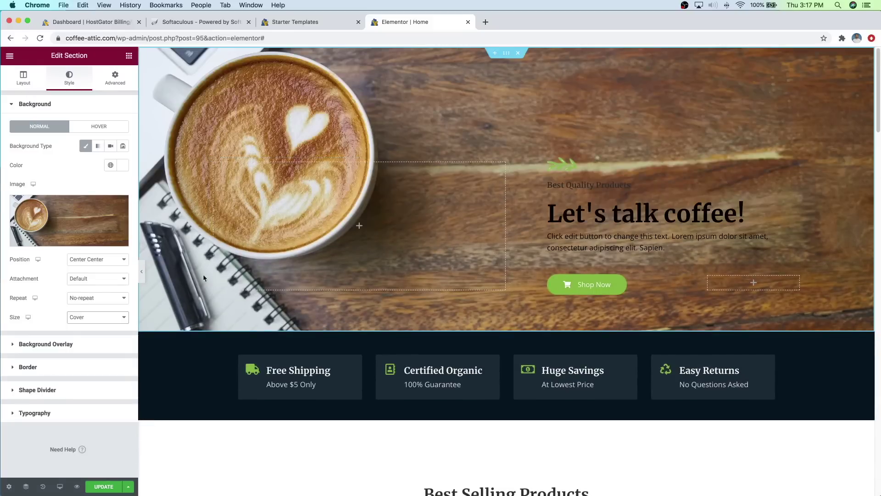
Step: Try a Fixed background attachment, then set it back to Scroll
left_click(111, 280)
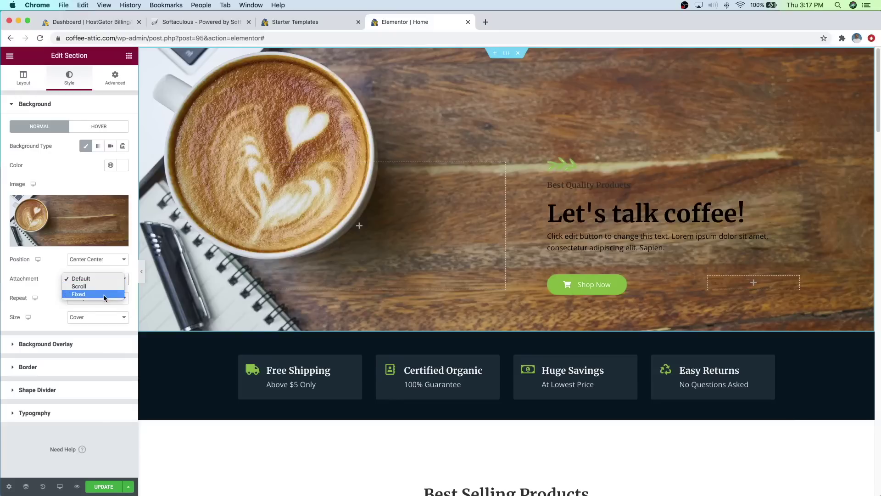
left_click(104, 294)
scroll(528, 225, "down", 2)
scroll(530, 229, "up", 2)
scroll(528, 226, "down", 8)
scroll(529, 230, "up", 8)
scroll(529, 230, "down", 4)
scroll(529, 230, "up", 3)
scroll(530, 232, "down", 5)
scroll(529, 232, "up", 5)
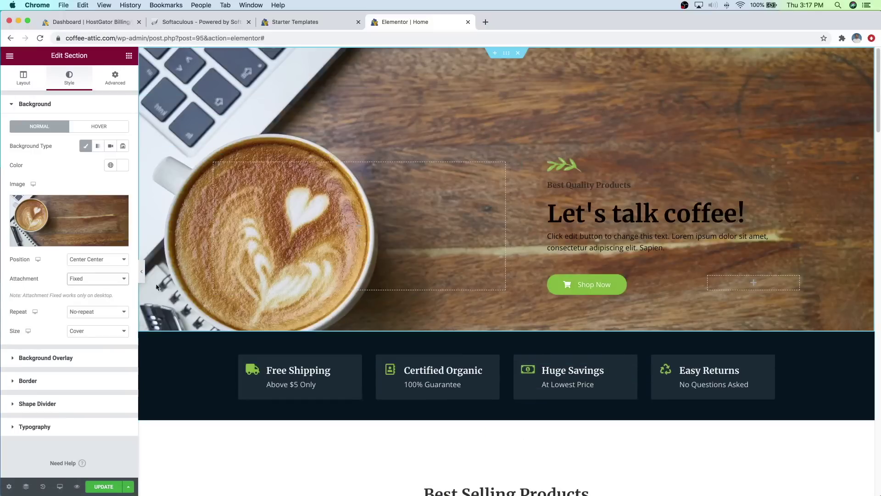
left_click(122, 278)
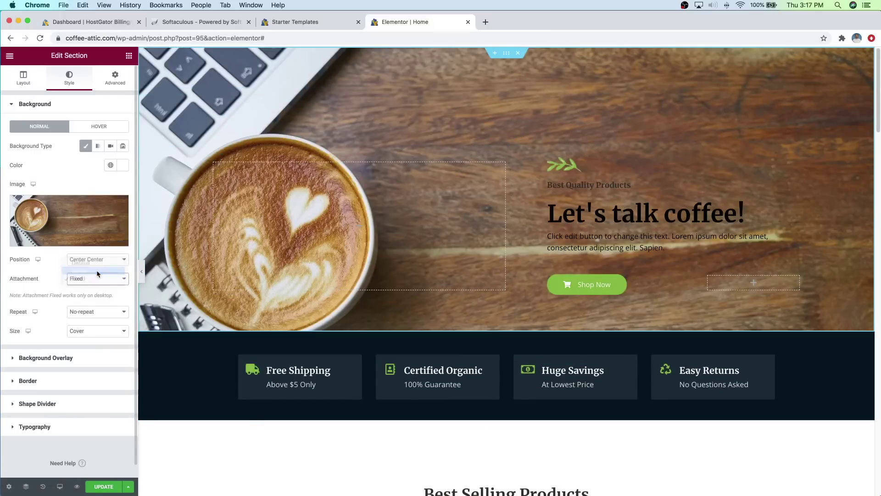
left_click(96, 270)
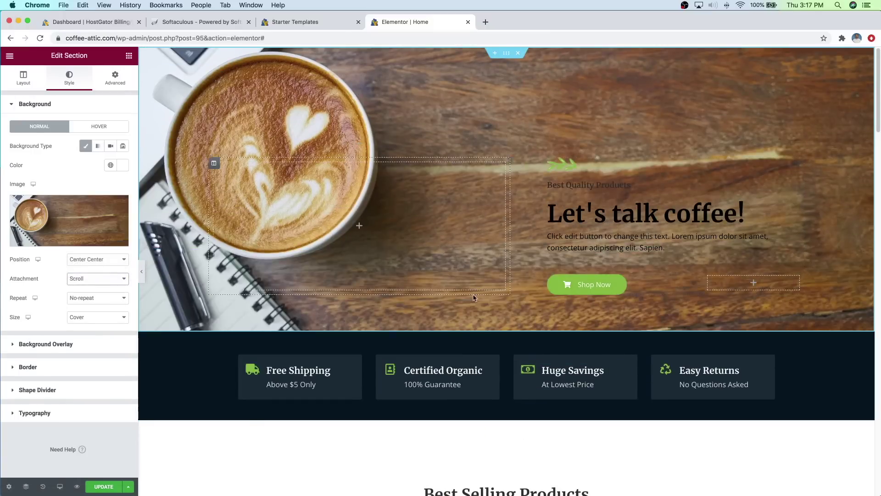
scroll(475, 340, "down", 5)
scroll(474, 340, "up", 4)
scroll(474, 340, "up", 2)
Step: Make the 'Let's talk coffee!' and Best Quality Products heading text white
left_click(661, 207)
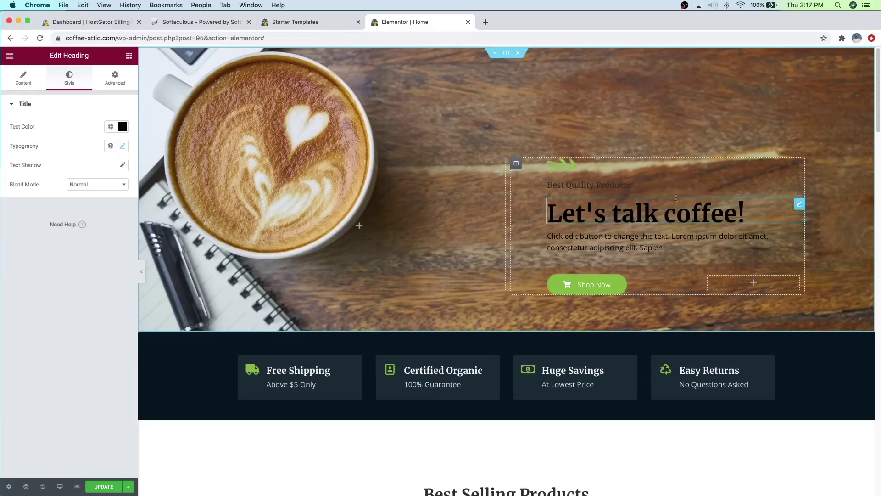
left_click(119, 127)
left_click(88, 167)
left_click_drag(86, 168, 4, 160)
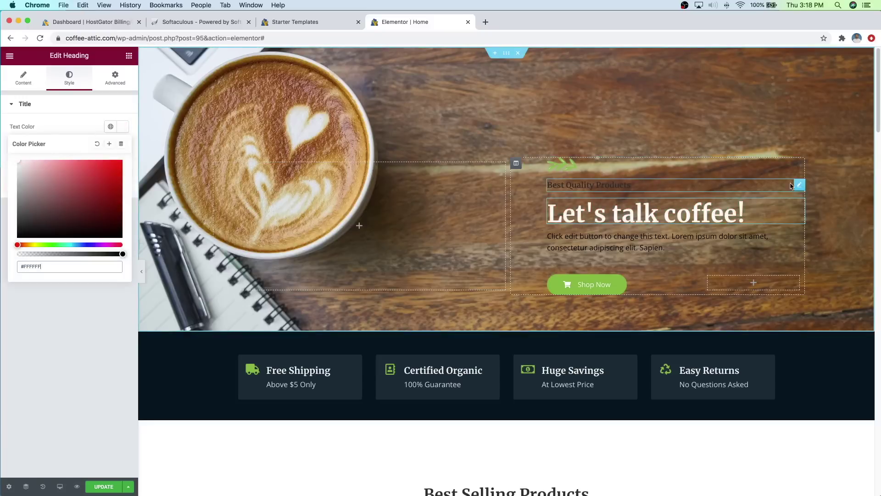
left_click(799, 184)
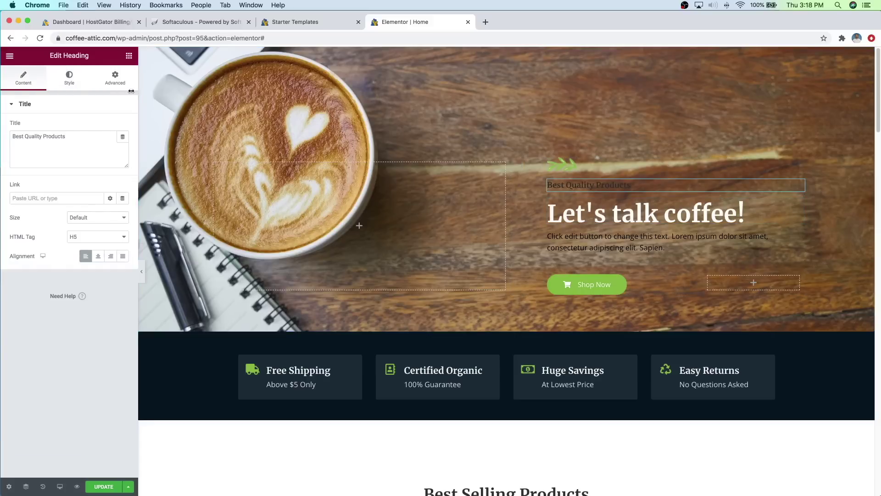
left_click(71, 87)
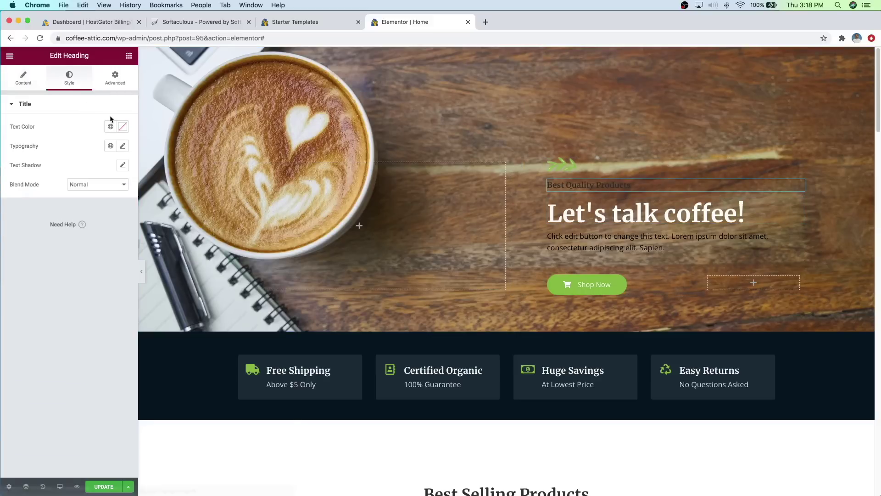
left_click(123, 126)
left_click(82, 176)
left_click_drag(58, 181, 14, 158)
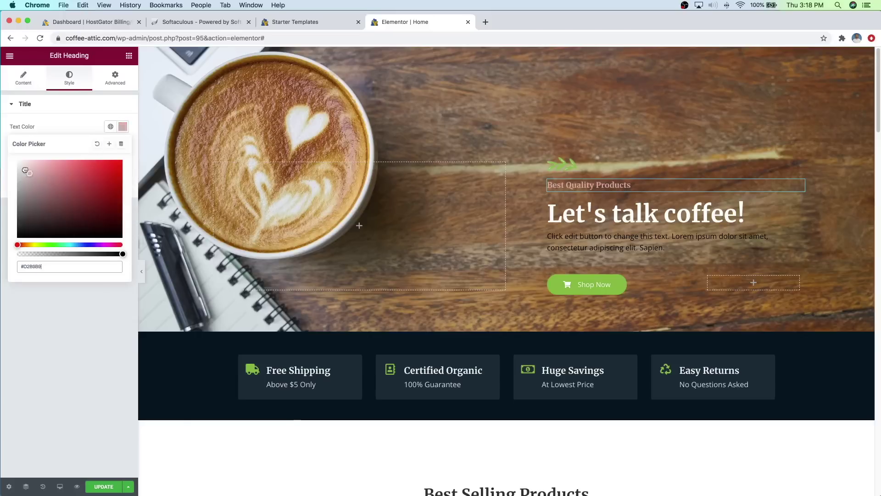
left_click(62, 119)
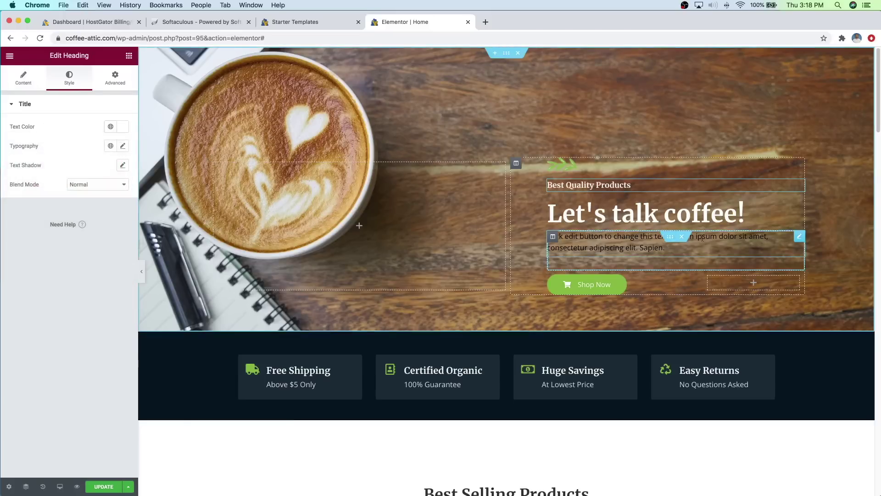
Step: Set the hero paragraph text to light grey #ECECEC and select the Shop Now button
left_click(801, 237)
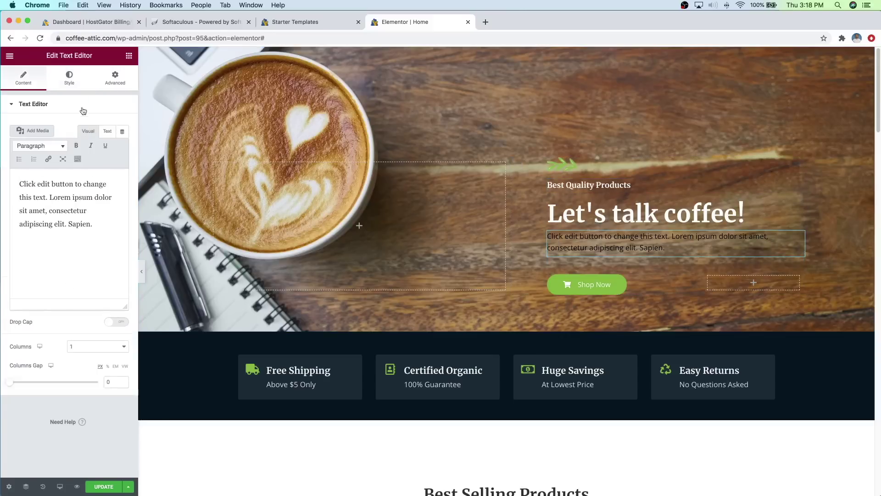
left_click(76, 85)
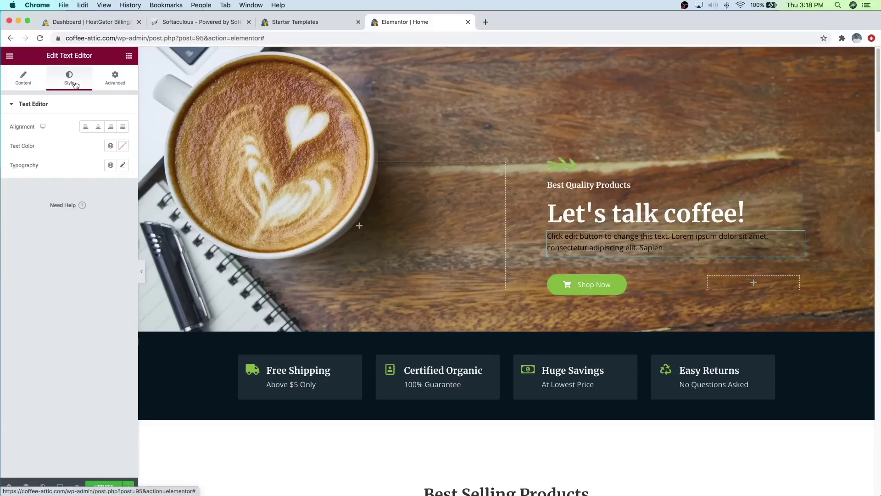
left_click(123, 148)
mouse_move(78, 196)
left_mouse_down()
mouse_move(1, 195)
mouse_move(1, 185)
left_mouse_up()
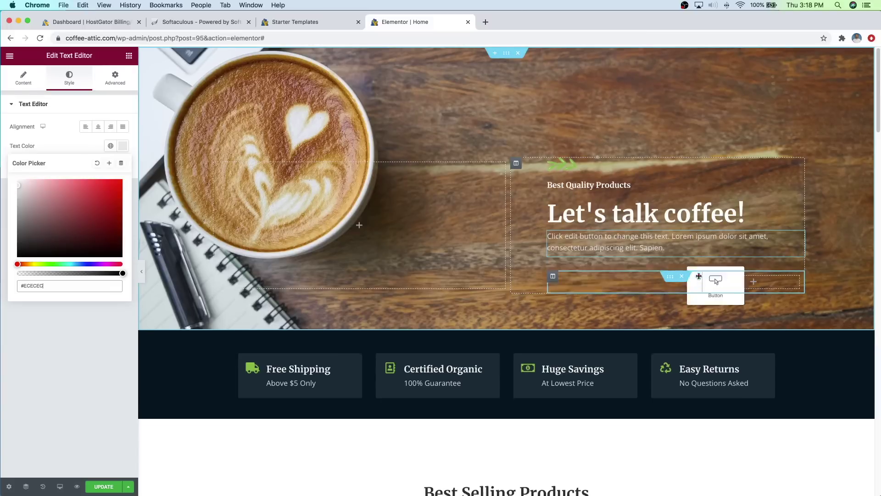
left_click(698, 278)
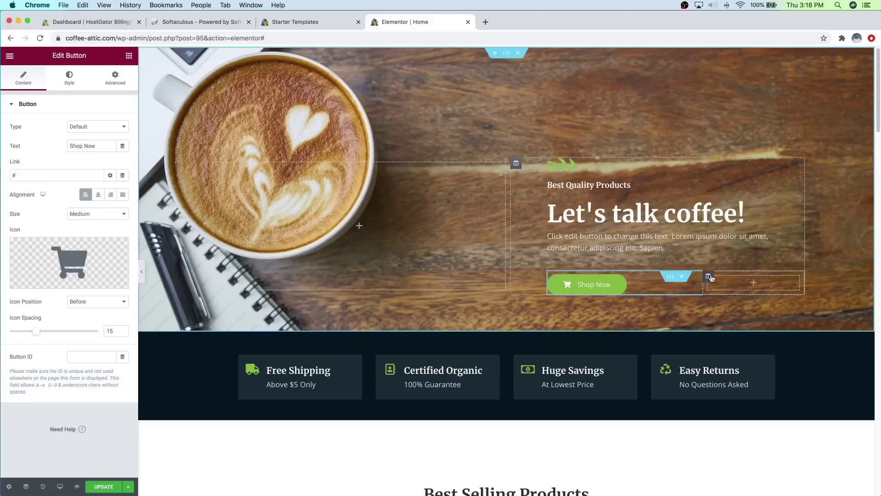
Step: Delete the Shop Now button and drop a new Button widget into the hero column
right_click(698, 279)
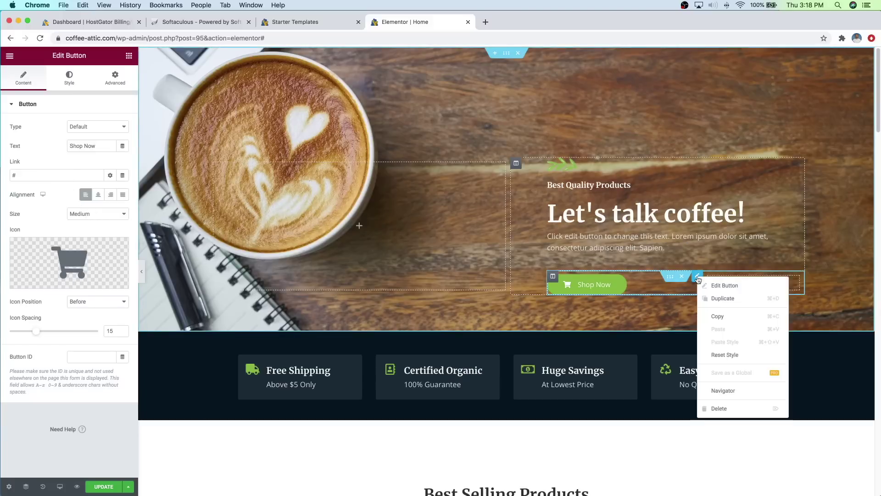
left_click(715, 409)
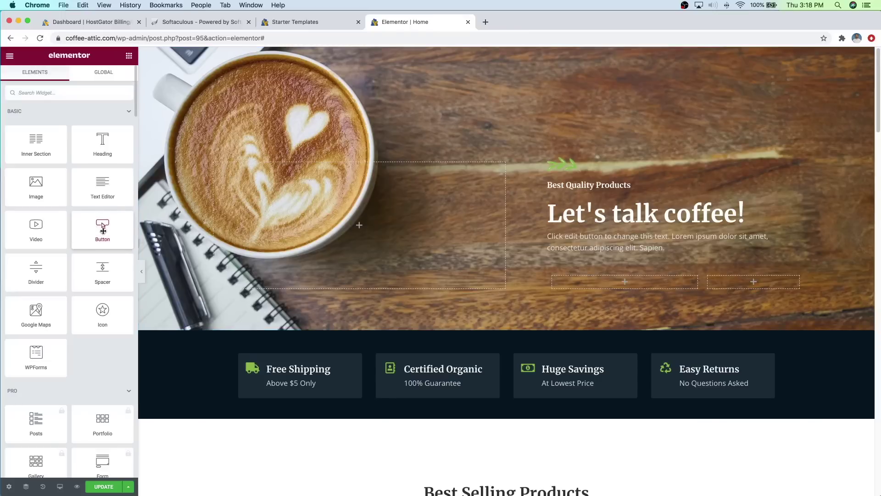
left_click(128, 58)
left_click_drag(98, 226, 613, 281)
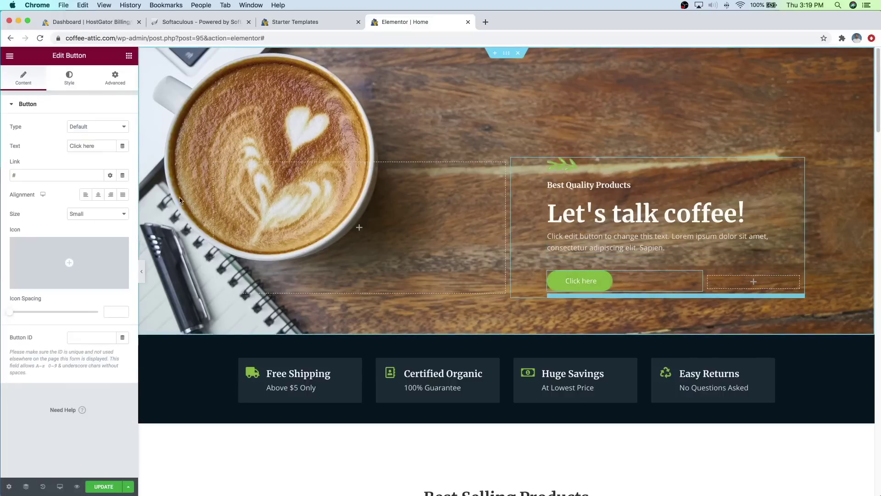
Step: Change the button label from Click here to See Posts
left_click(100, 145)
left_click_drag(101, 146, 68, 145)
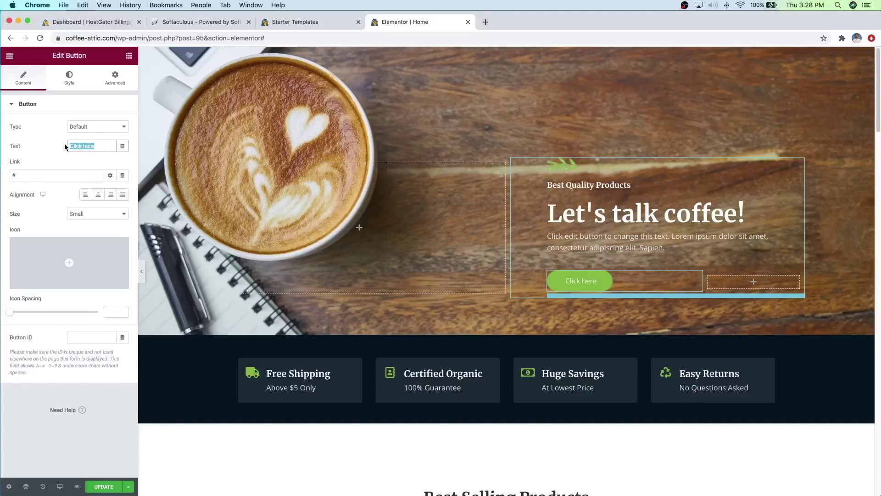
type("See Posts")
left_click(36, 173)
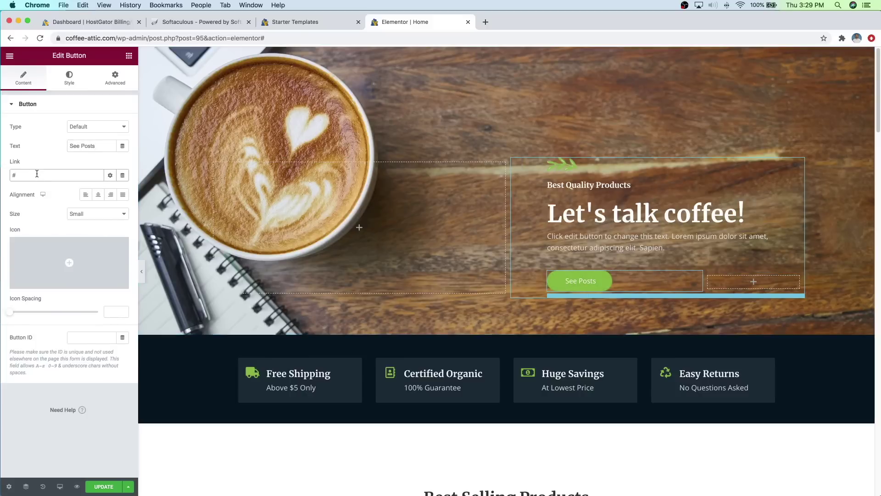
key("BackSpace")
type("https://coffee-attic.com/blogposts")
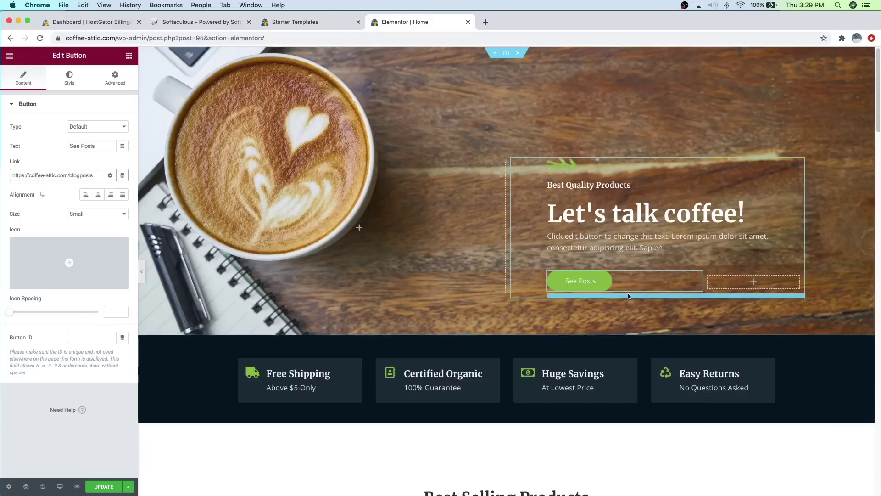
mouse_move(75, 287)
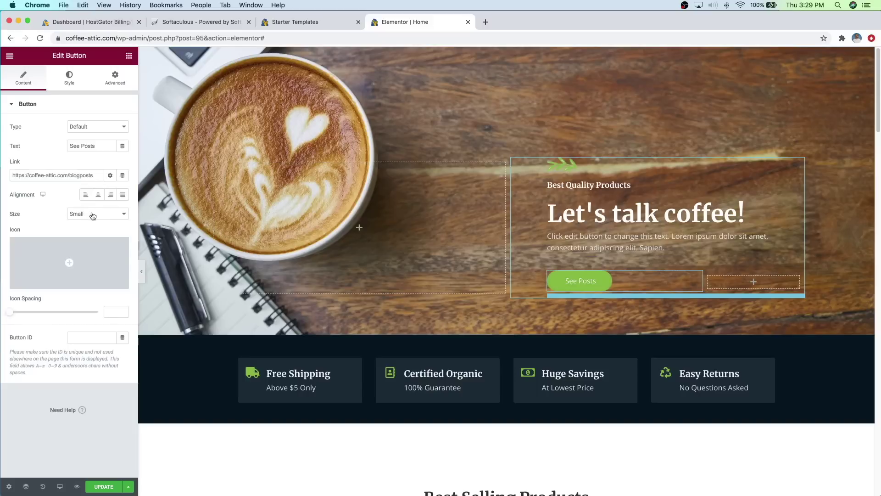
mouse_move(76, 258)
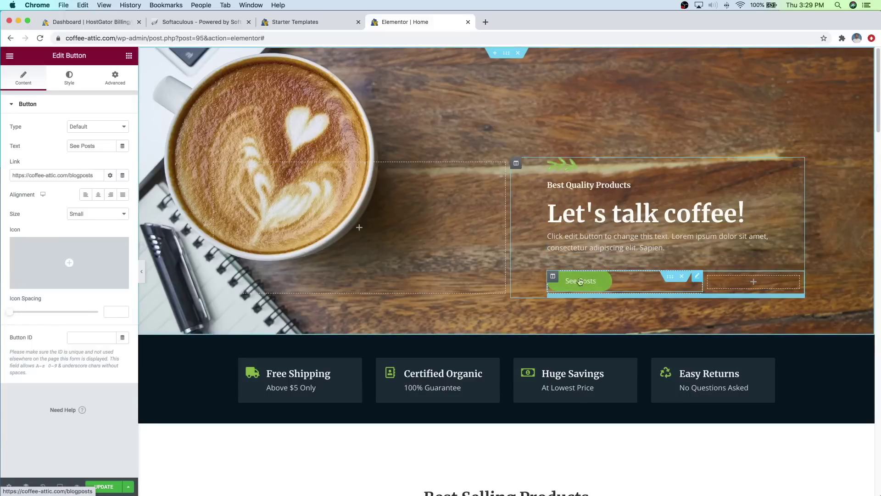
Step: Try red, blue and orange, then give the button a bright green background
left_click(71, 79)
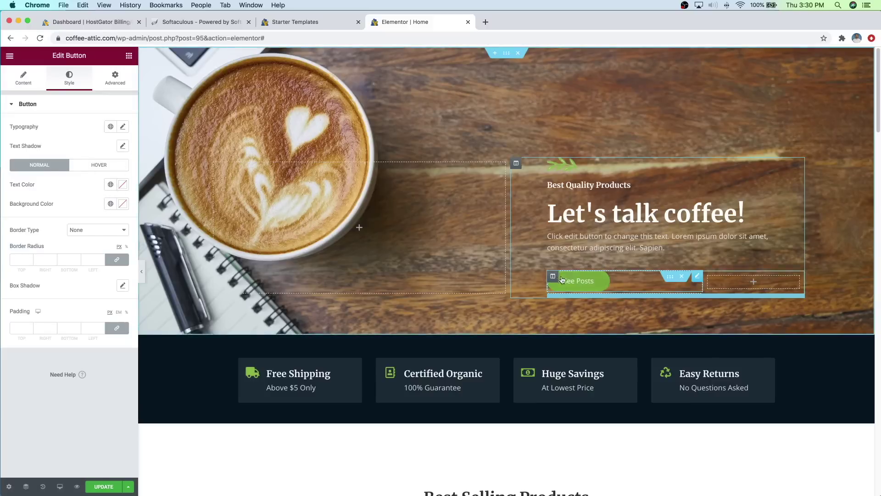
left_click(122, 205)
left_click(122, 243)
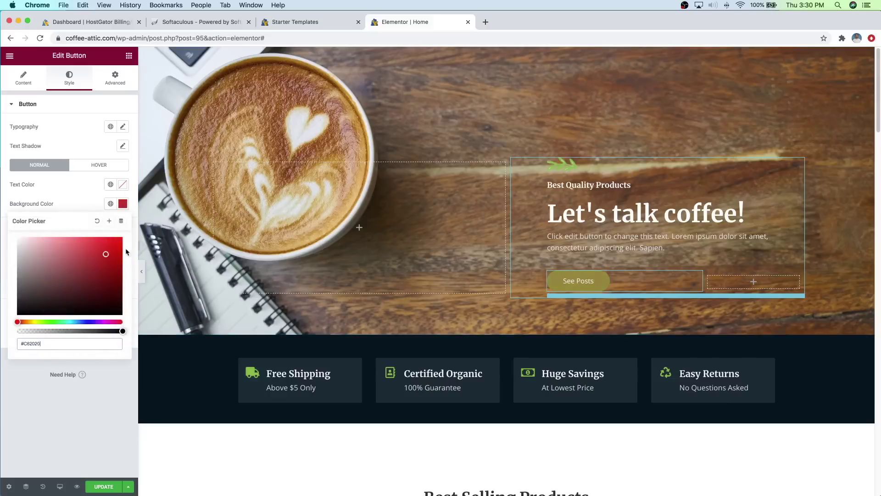
left_click_drag(130, 242, 124, 236)
left_click(75, 322)
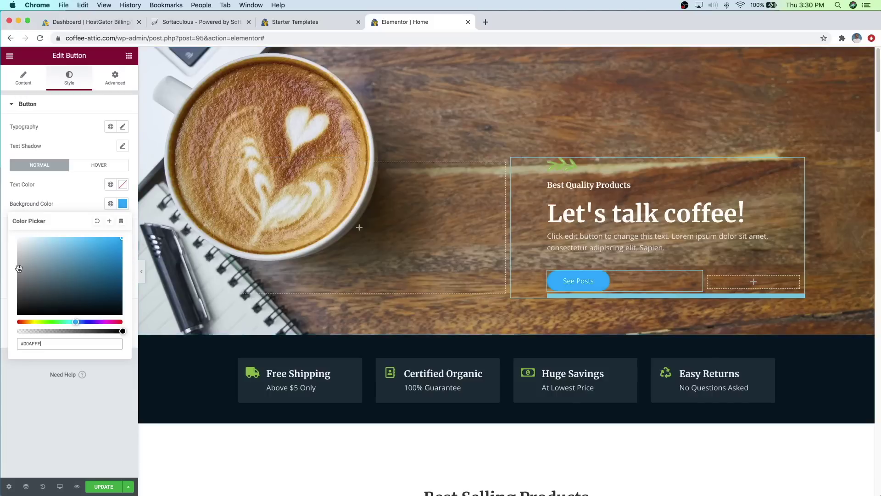
left_click(27, 322)
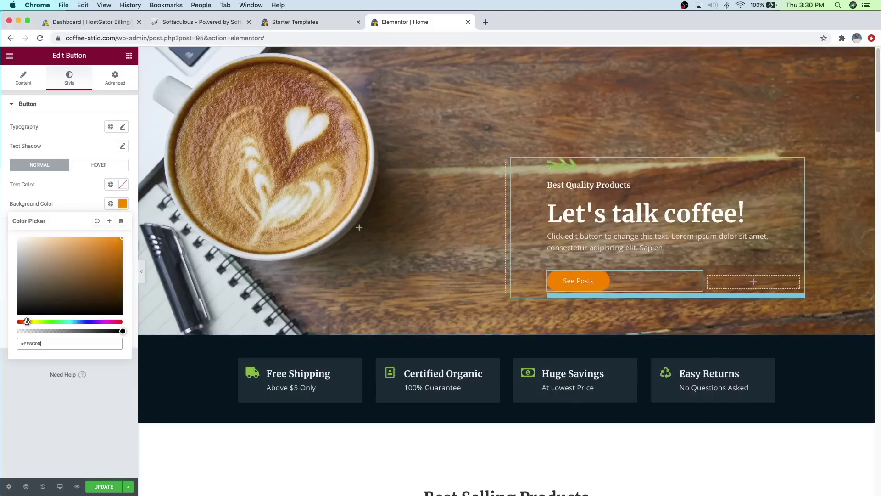
left_click_drag(40, 283, 129, 235)
left_click_drag(27, 322, 20, 321)
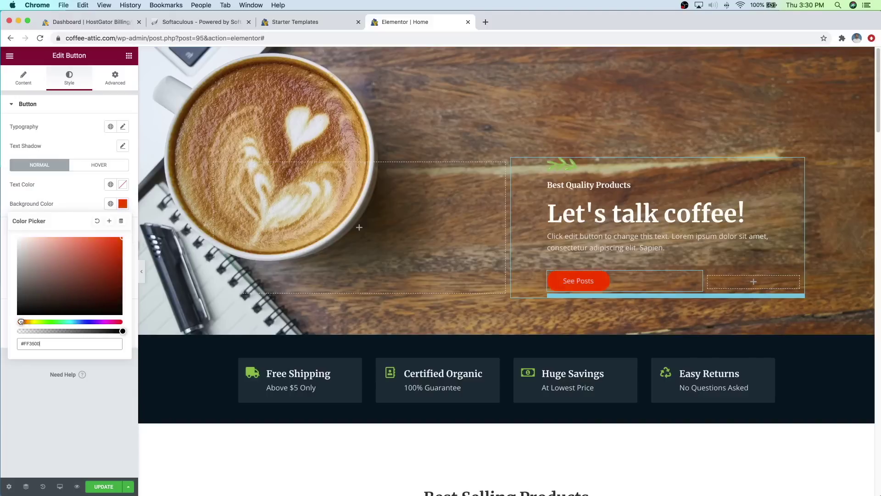
left_click(46, 322)
left_click_drag(59, 291, 126, 256)
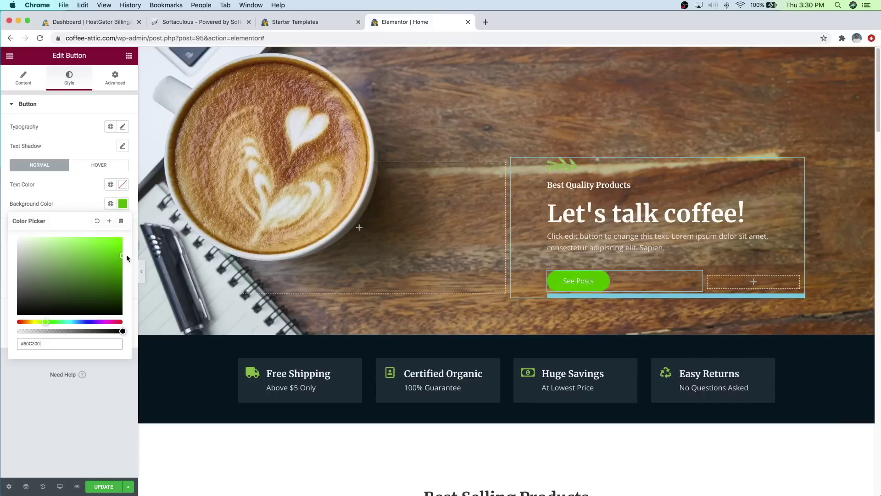
left_click(83, 205)
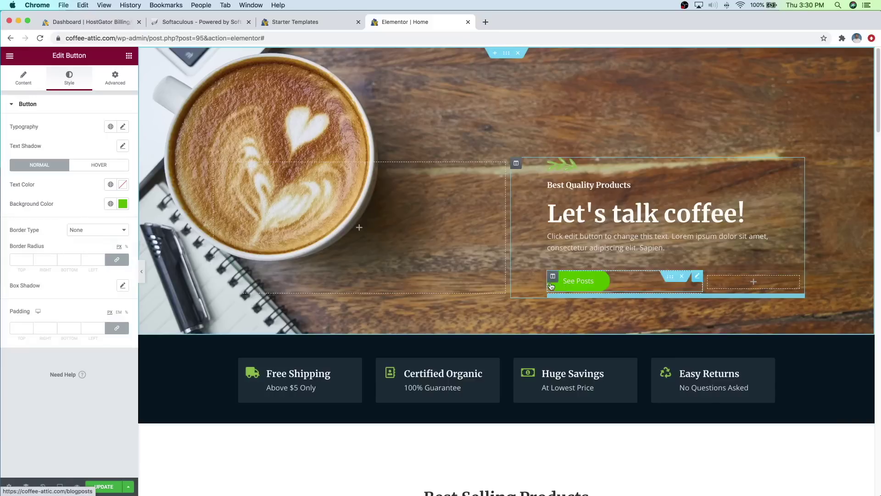
Step: Give the button a dark green #2D7600 hover background, Grow hover animation and no border
left_click(87, 169)
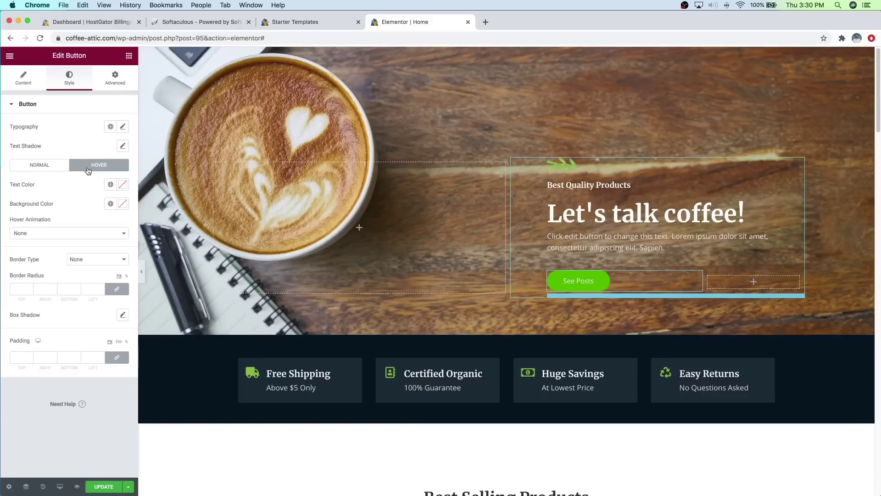
left_click(122, 203)
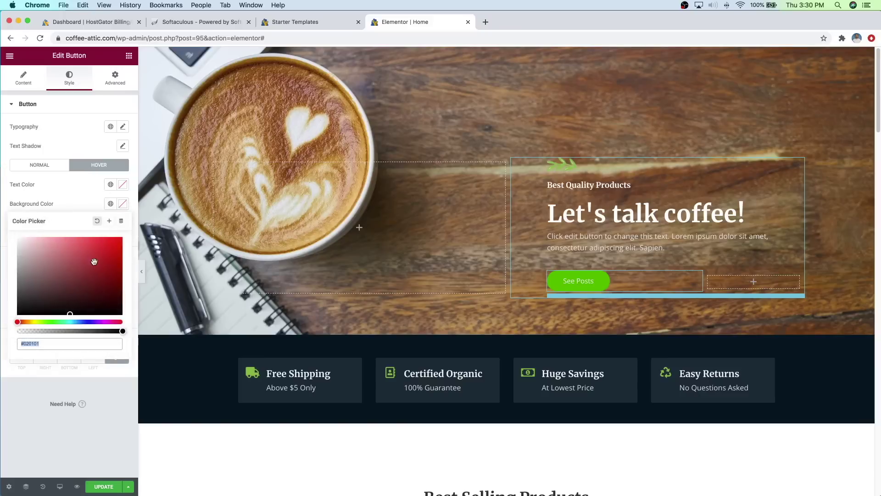
left_click(43, 321)
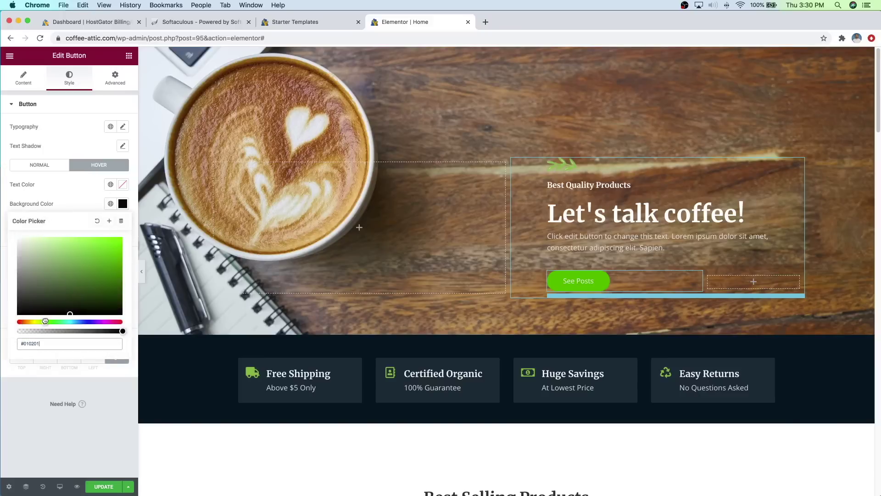
mouse_move(77, 297)
left_mouse_down()
mouse_move(127, 274)
mouse_move(129, 281)
left_mouse_up()
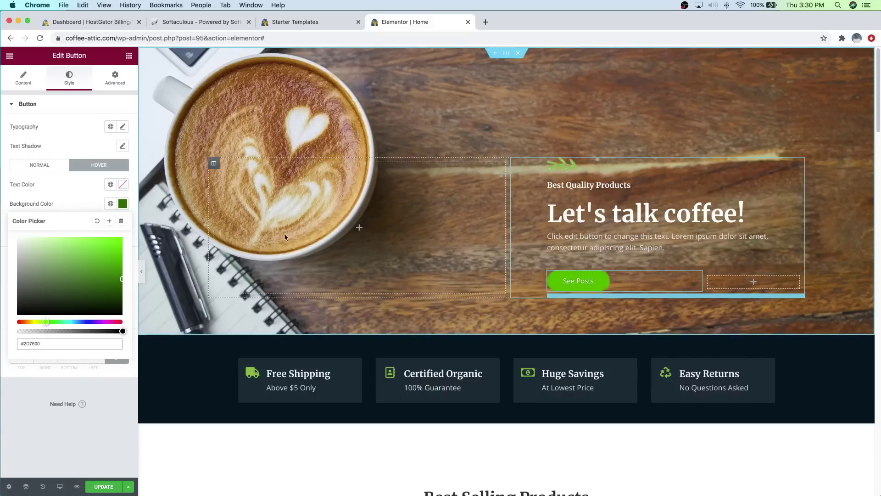
left_click(86, 200)
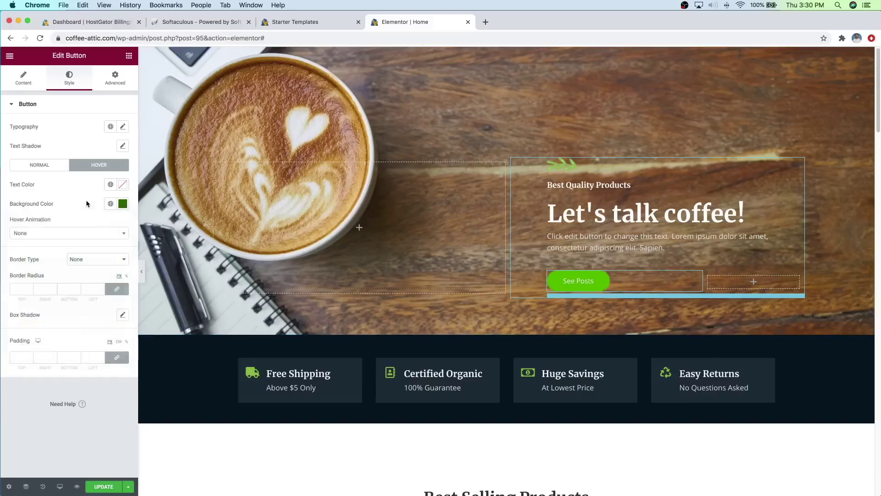
left_click(66, 236)
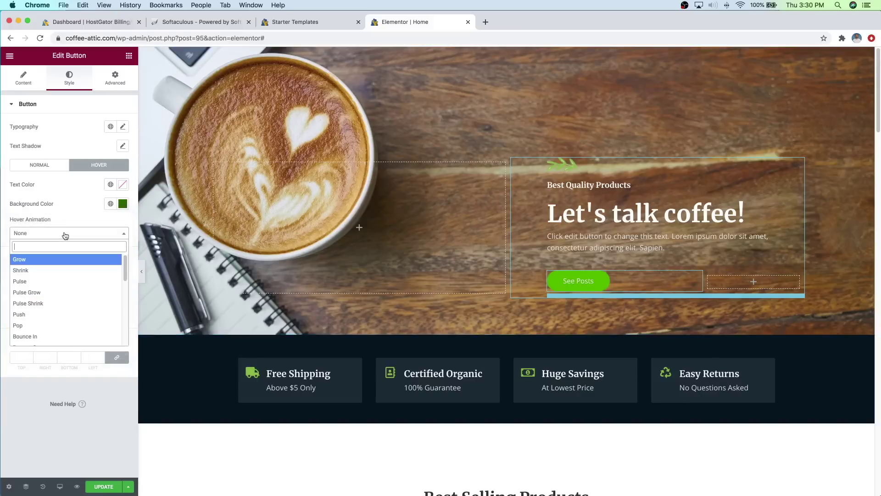
left_click(29, 262)
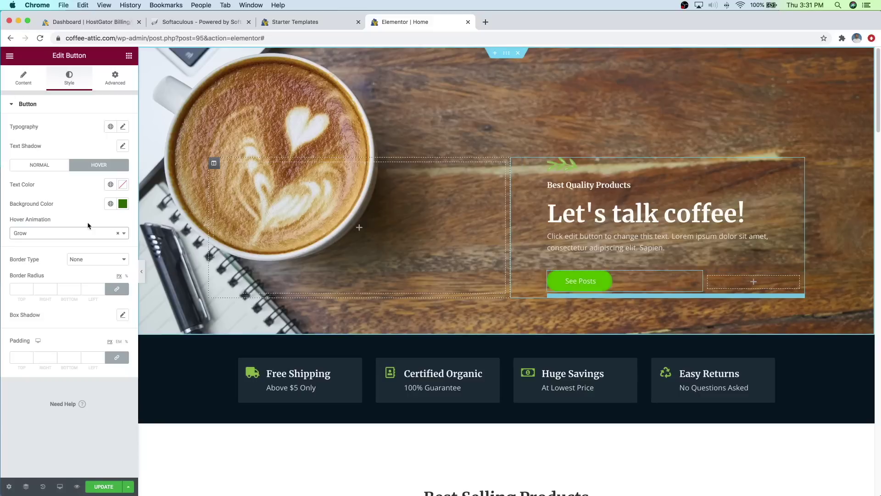
left_click(70, 234)
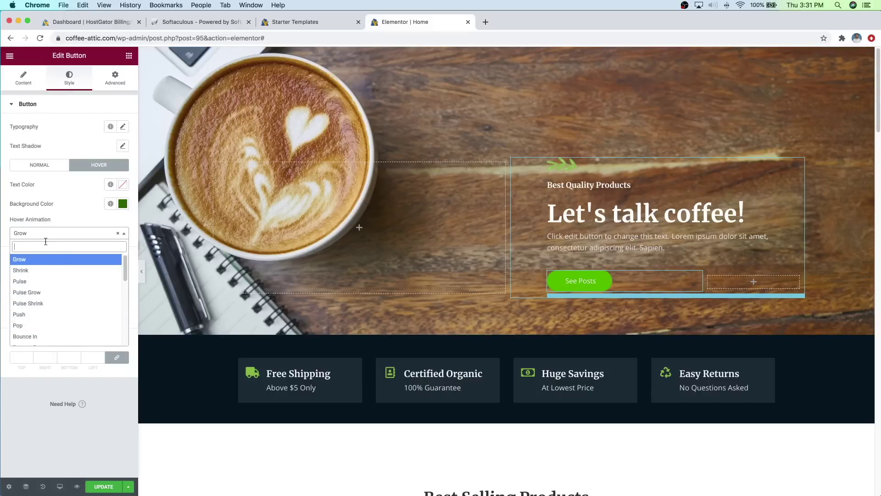
left_click(69, 223)
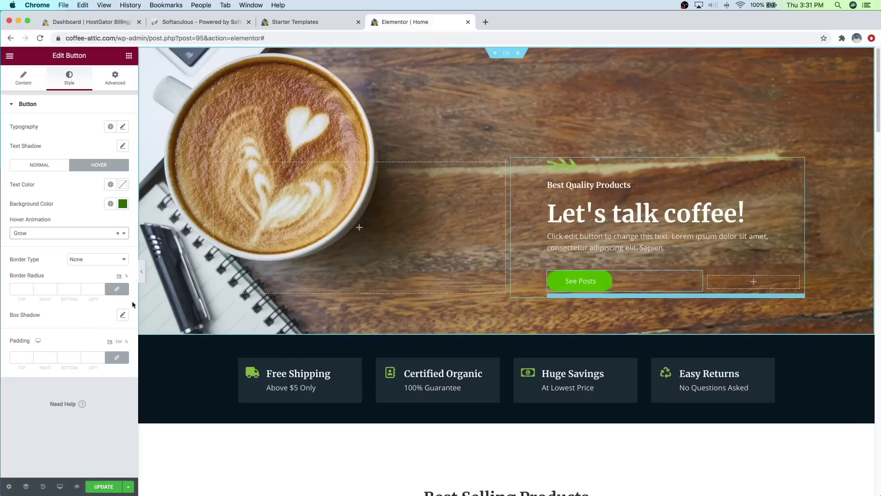
left_click(84, 260)
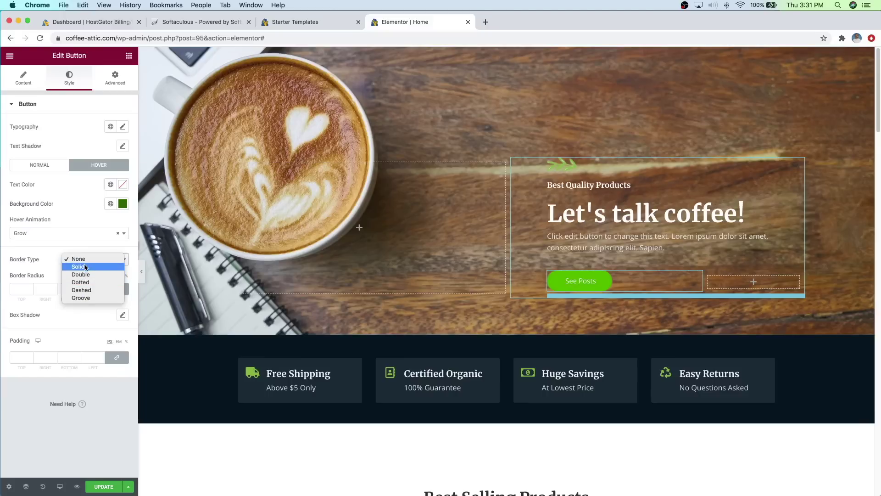
left_click(35, 283)
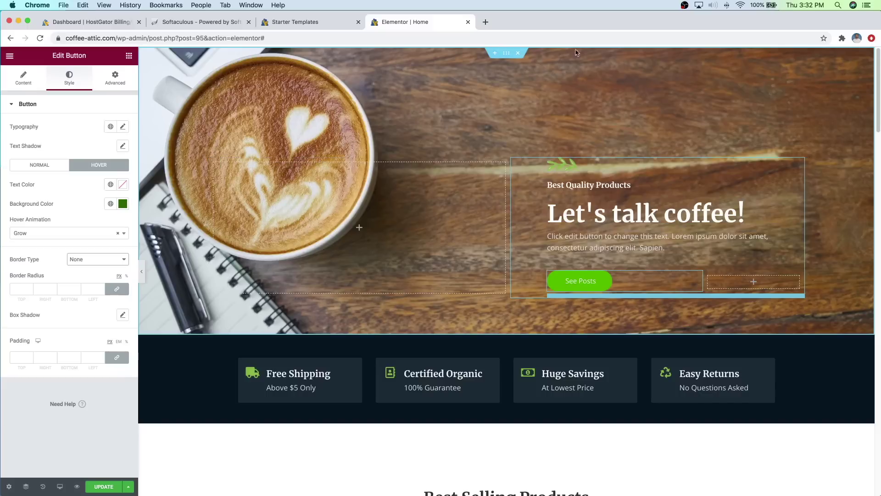
left_click(507, 54)
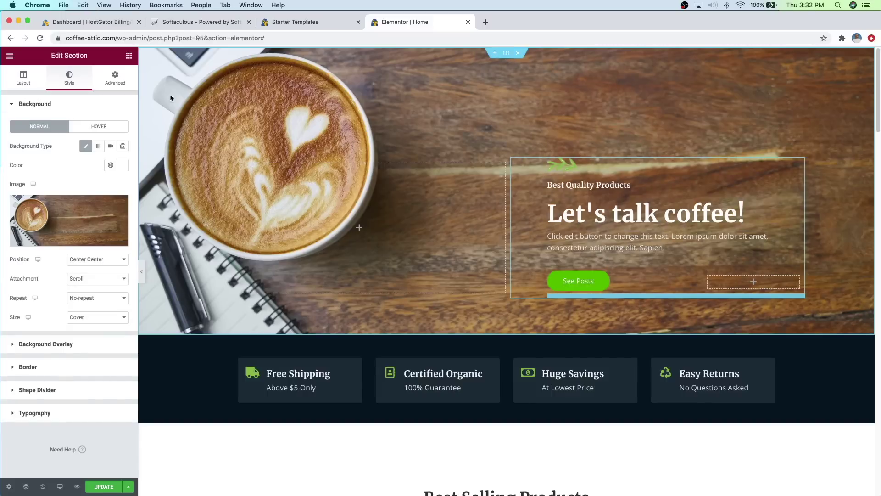
Step: Set the hero section's padding to 240 px top and 190 px bottom
left_click(119, 89)
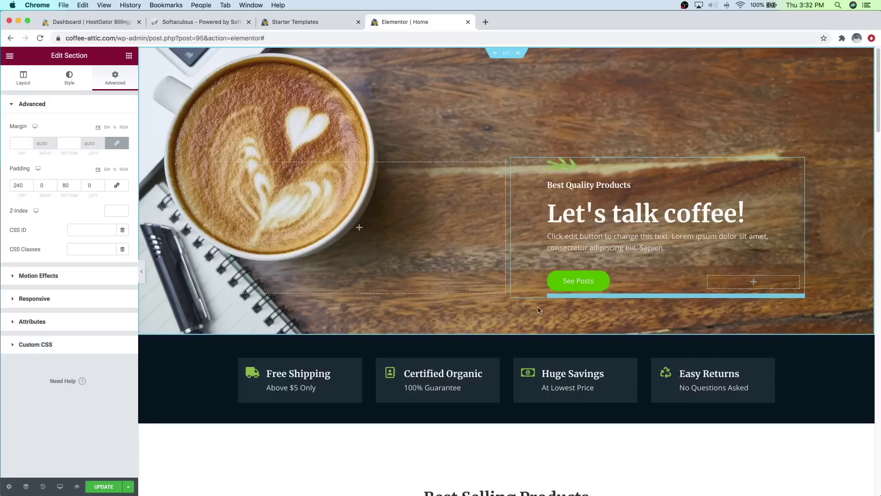
left_click(77, 184)
left_click(77, 184)
left_click(78, 184)
left_click(77, 183)
left_click(77, 184)
left_click(78, 183)
left_click(78, 184)
left_click(77, 184)
left_click(78, 184)
left_click(77, 184)
left_click(77, 184)
left_click(77, 183)
left_click(78, 183)
left_click(78, 184)
left_click(78, 184)
left_click(78, 183)
left_click(78, 183)
left_click(78, 184)
left_click(78, 184)
left_click(77, 184)
left_click(78, 184)
left_click(77, 184)
left_click(78, 184)
left_click(78, 184)
left_click(78, 184)
left_click(77, 184)
left_click(77, 184)
left_click(77, 184)
left_click(78, 184)
left_click(78, 184)
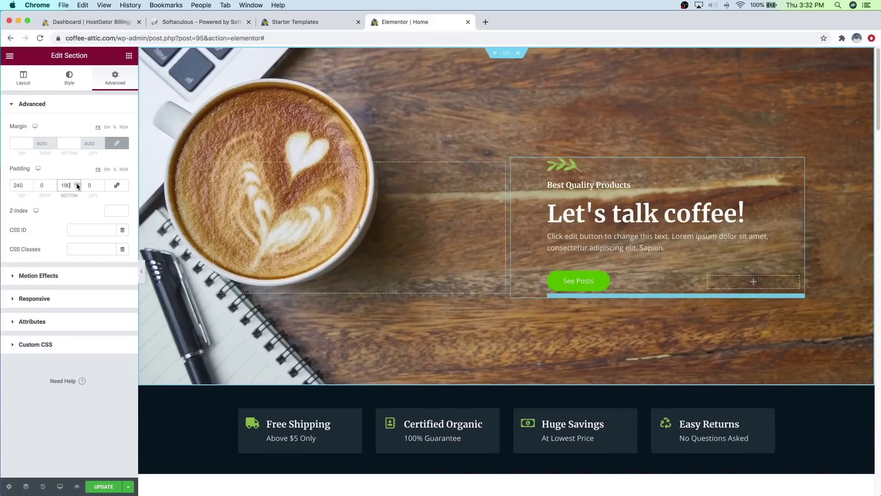
scroll(438, 205, "down", 1)
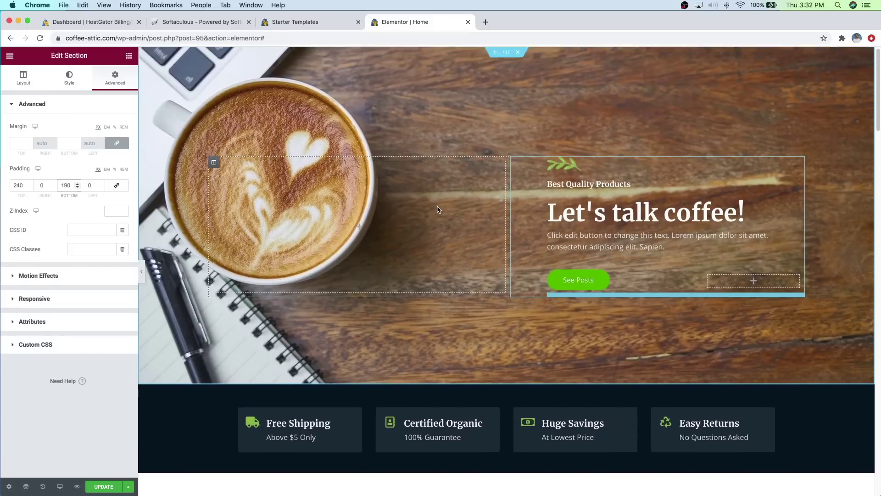
scroll(437, 210, "up", 1)
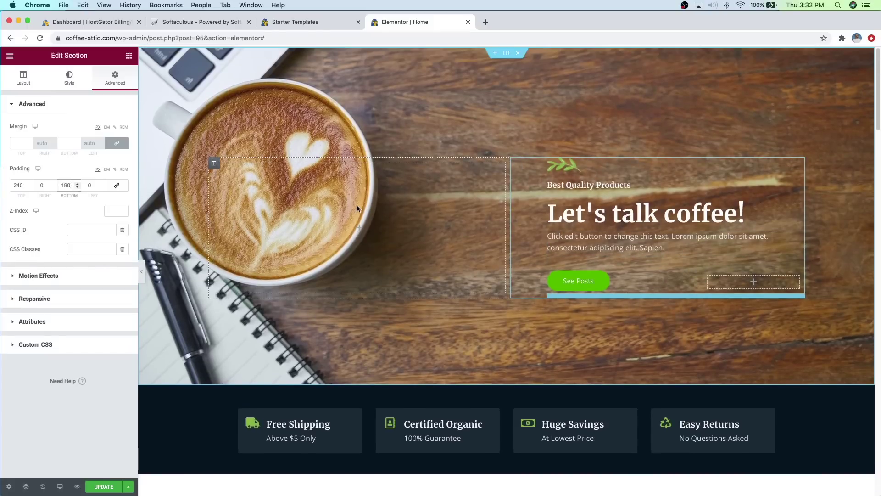
scroll(531, 275, "down", 5)
scroll(531, 275, "down", 10)
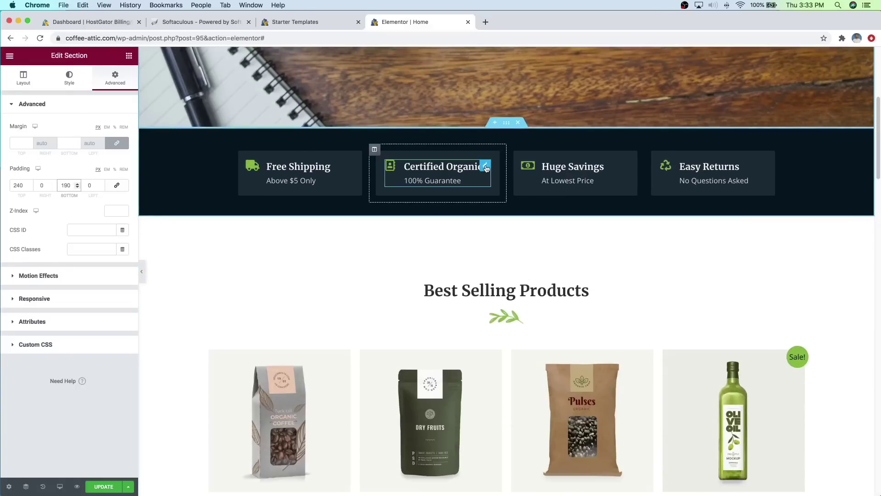
Step: Scroll to the products section and retype its heading title as 'Most Recent Posts'
left_click(486, 167)
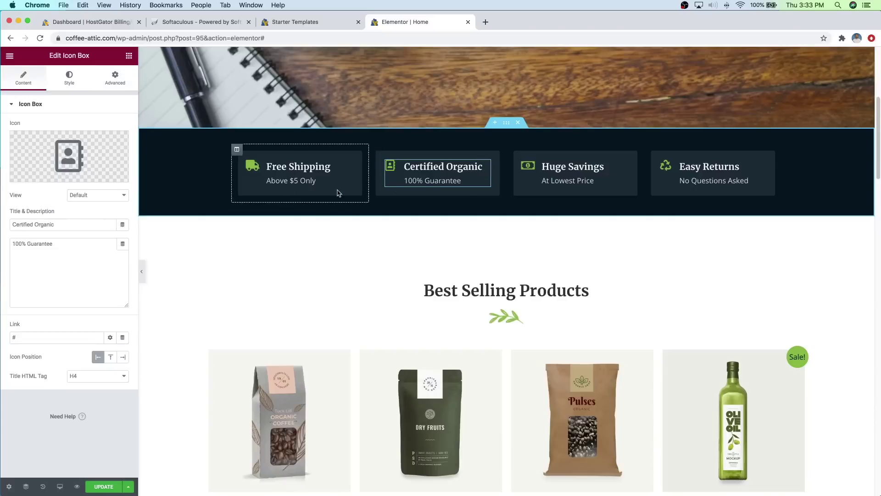
mouse_move(68, 159)
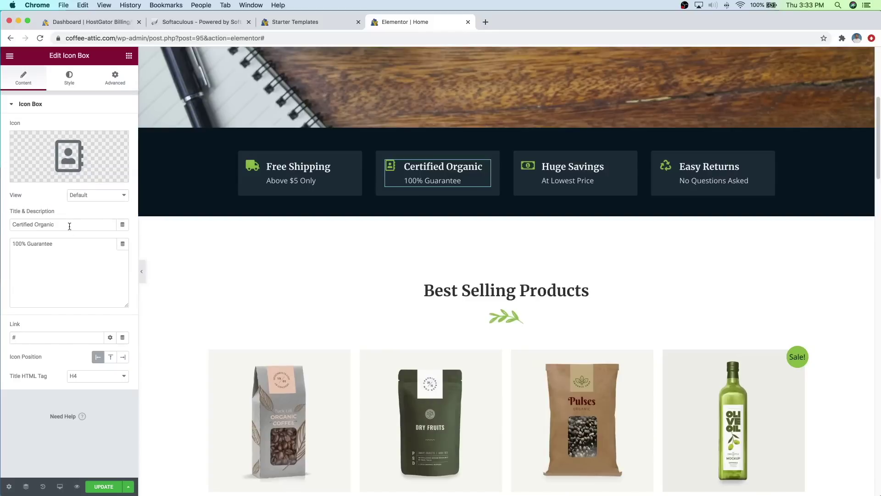
scroll(573, 233, "down", 5)
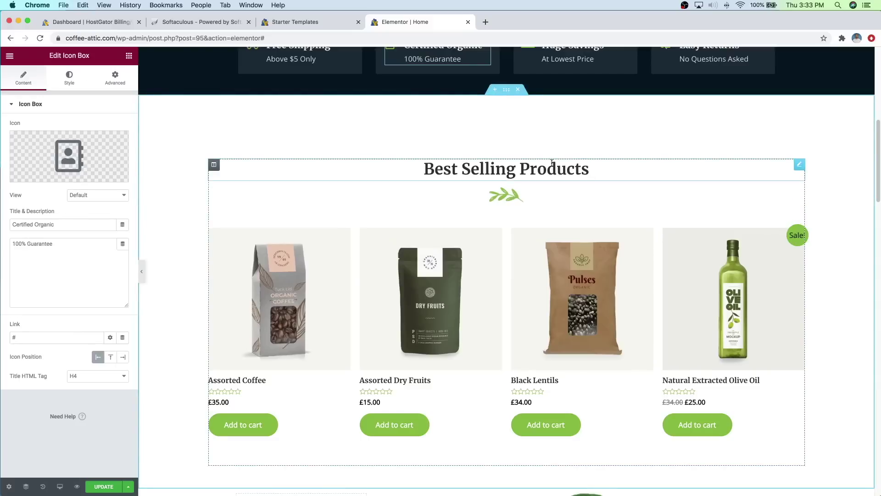
scroll(558, 163, "down", 1)
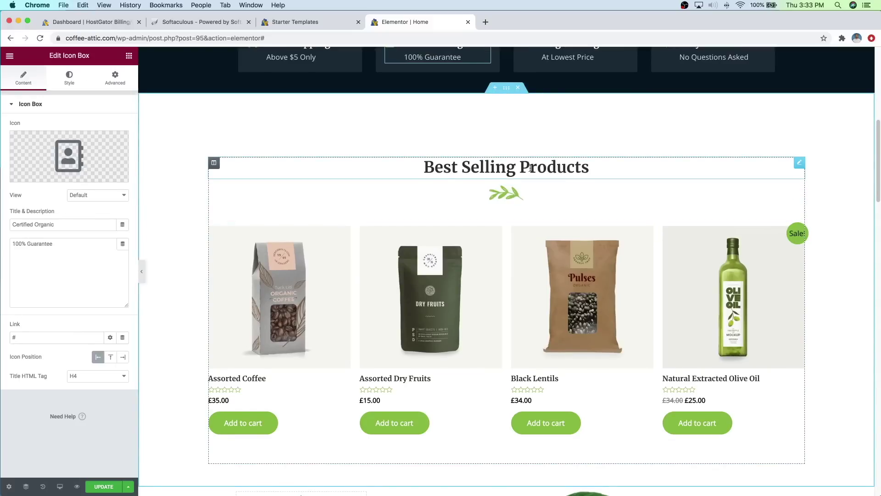
scroll(527, 170, "down", 1)
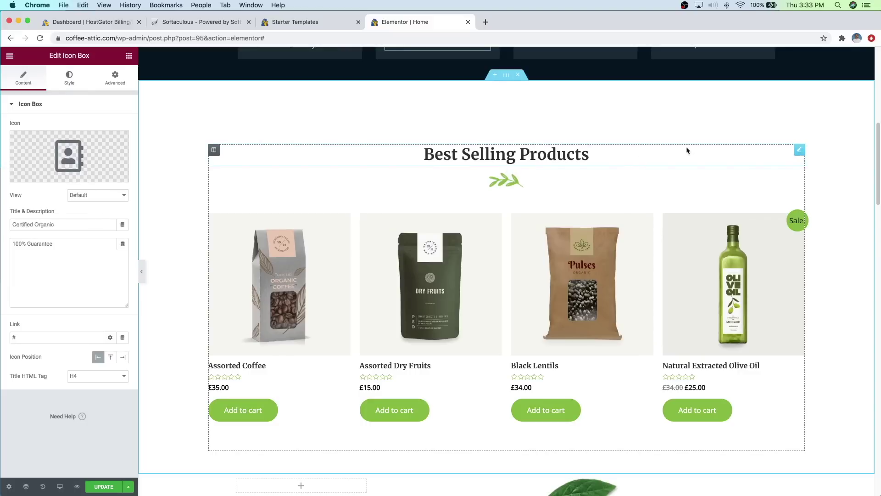
left_click(799, 151)
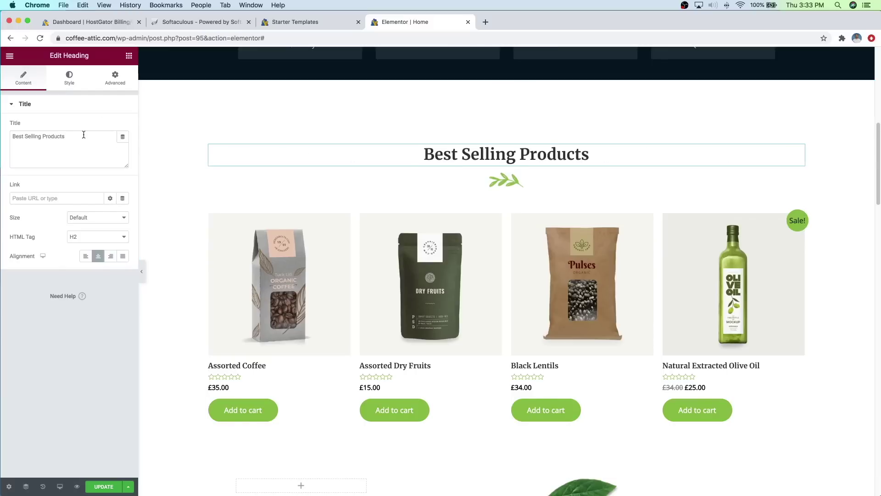
left_click_drag(78, 134, 13, 135)
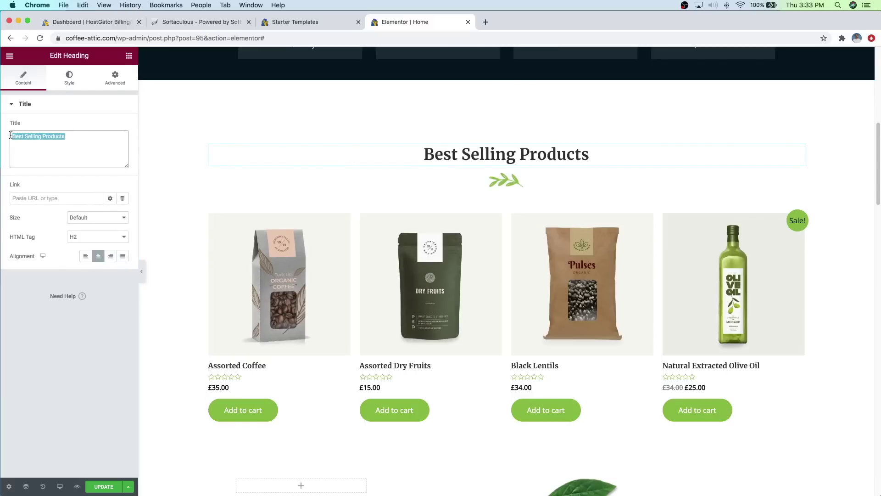
type("Most")
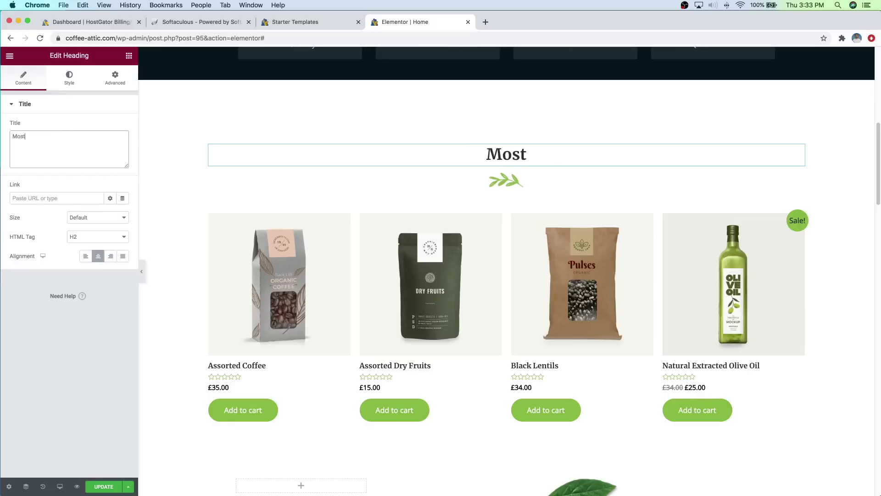
type(" Recent Posts")
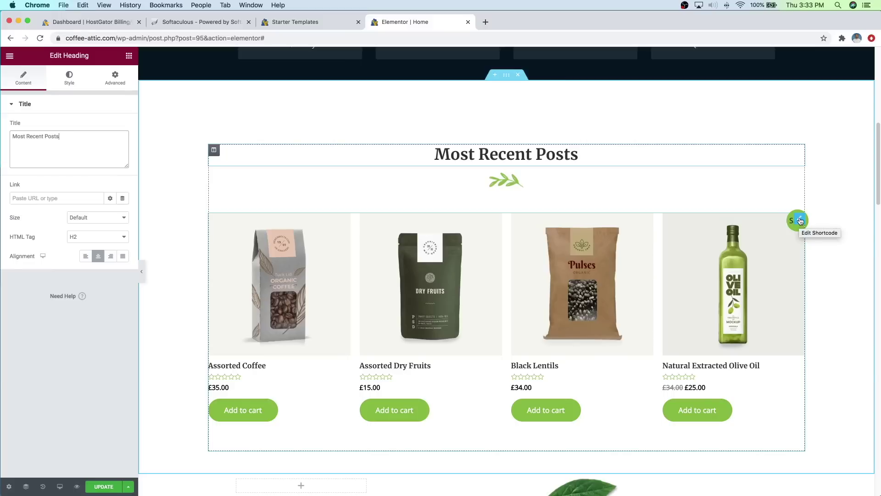
Step: Delete the product grid shortcode widget beneath the Most Recent Posts heading
left_click(799, 220)
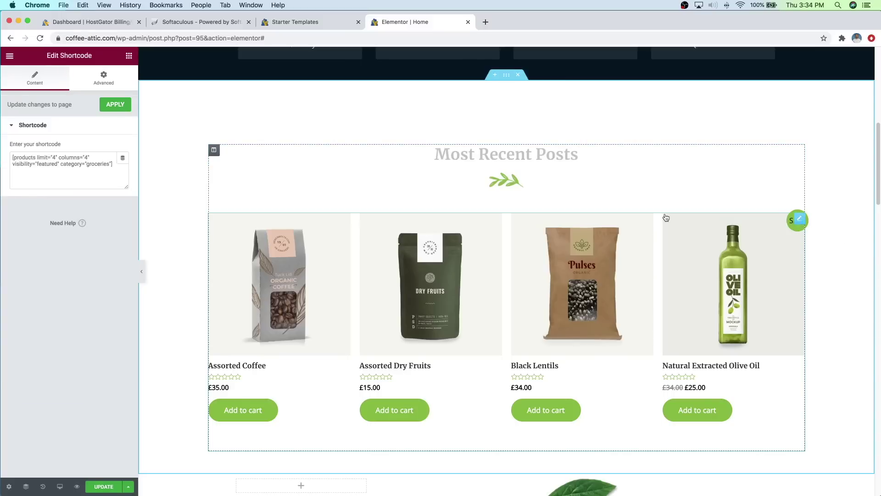
left_click_drag(14, 158, 37, 157)
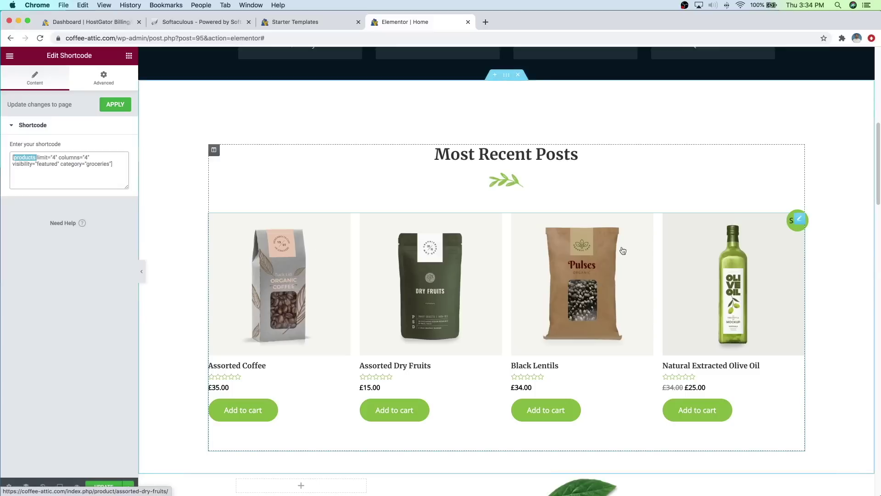
right_click(799, 223)
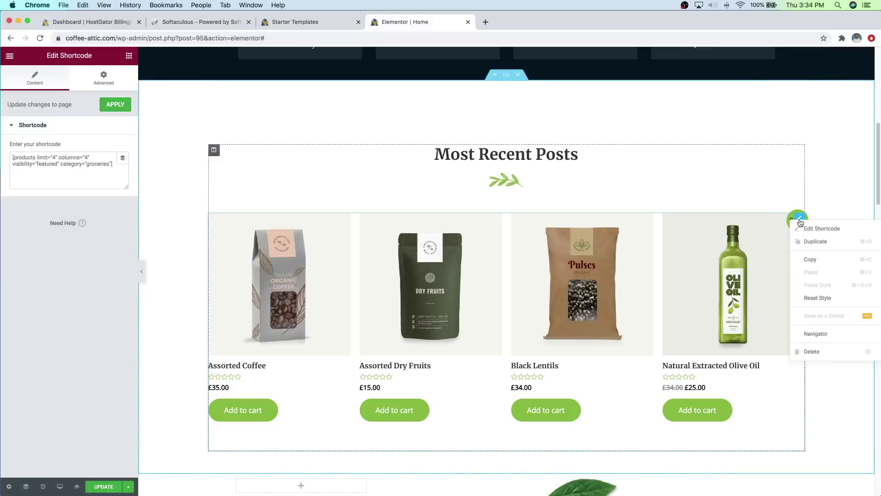
left_click(812, 352)
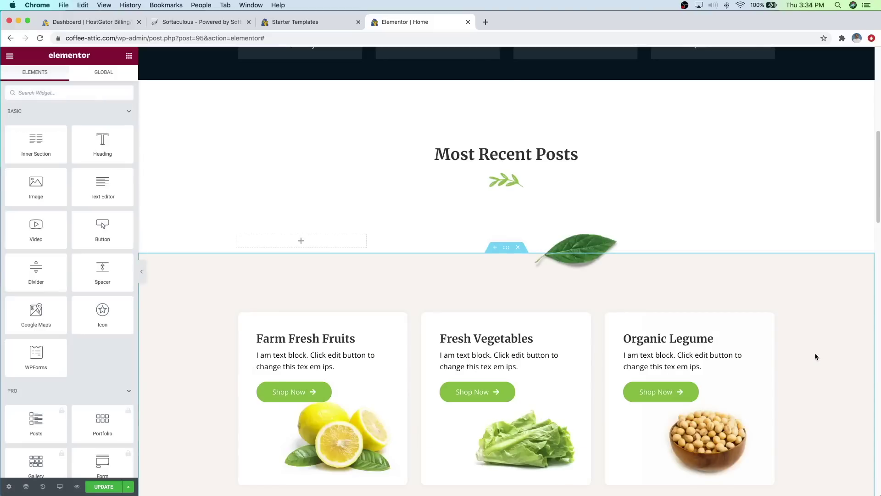
Step: Search for 'post g', add a Post Grid widget under Most Recent Posts, and save
scroll(73, 220, "down", 5)
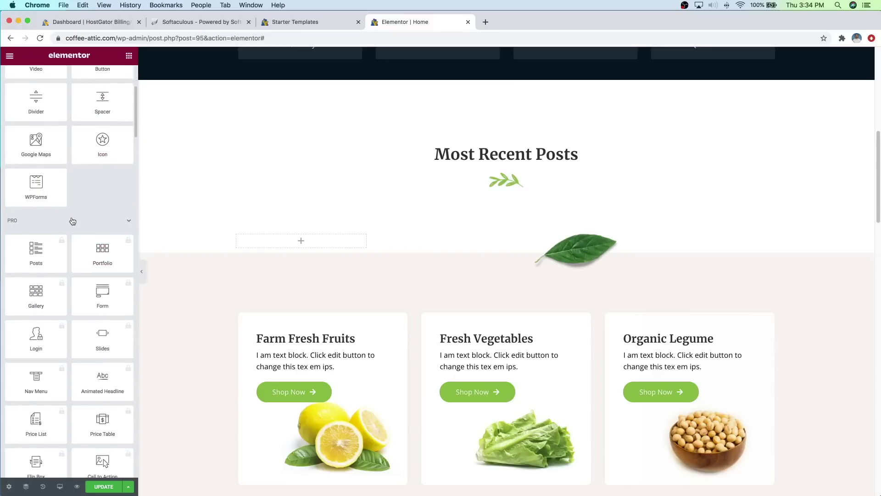
left_click(72, 222)
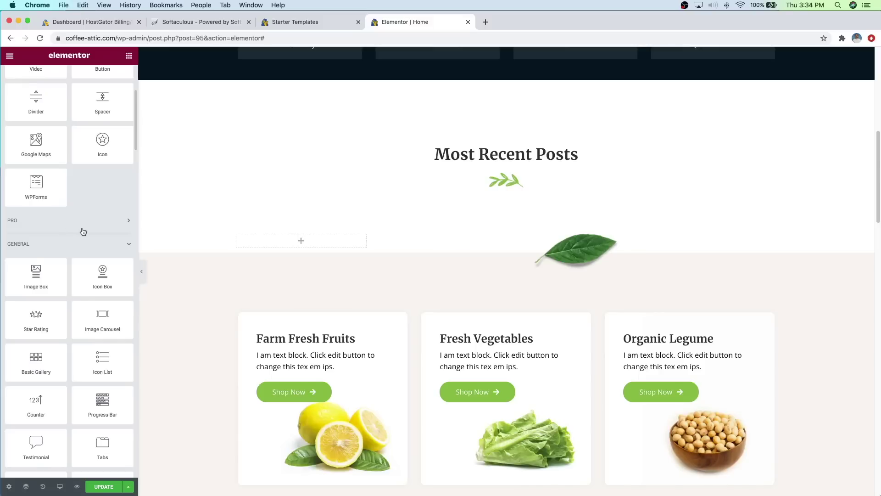
scroll(83, 232, "down", 5)
scroll(84, 232, "down", 15)
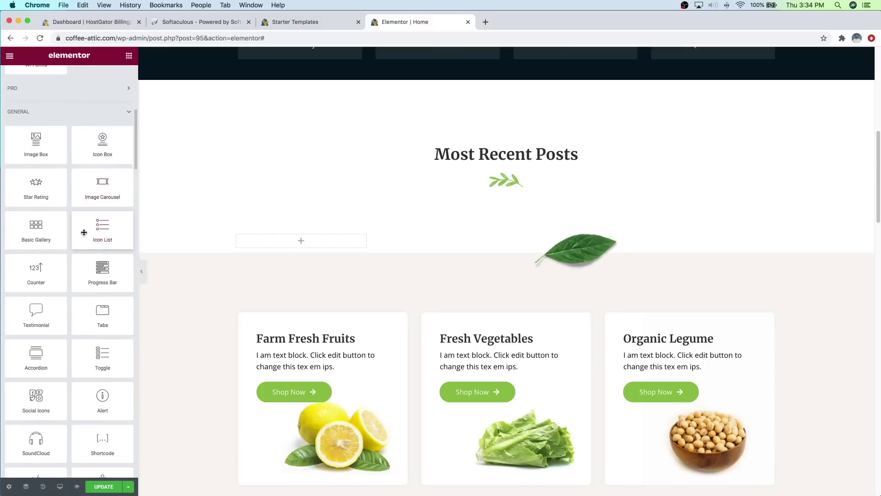
scroll(84, 232, "down", 10)
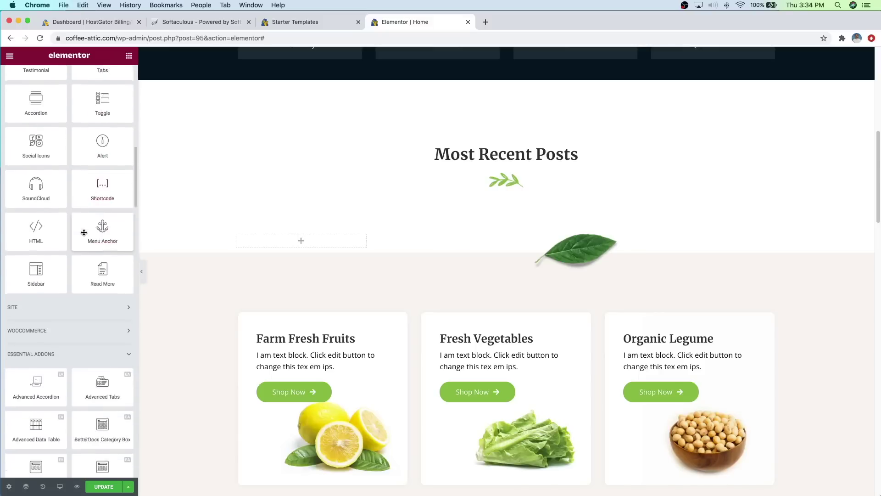
scroll(85, 236, "down", 5)
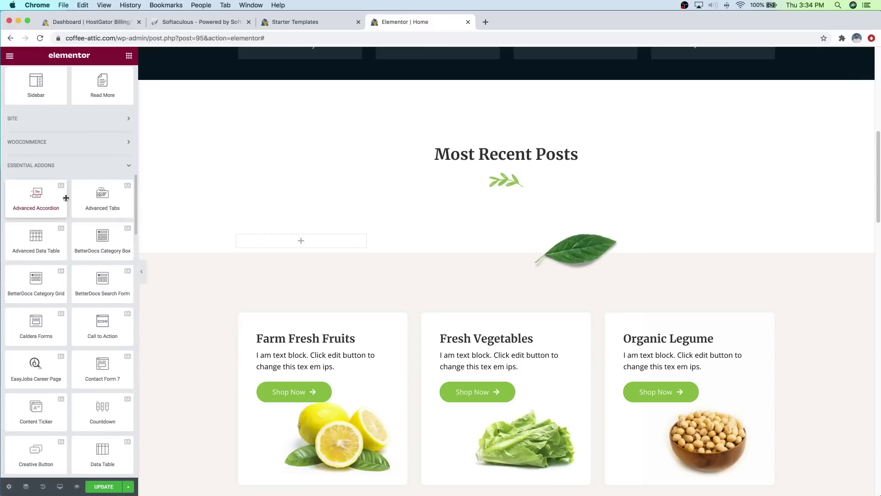
scroll(65, 188, "down", 2)
scroll(67, 198, "down", 2)
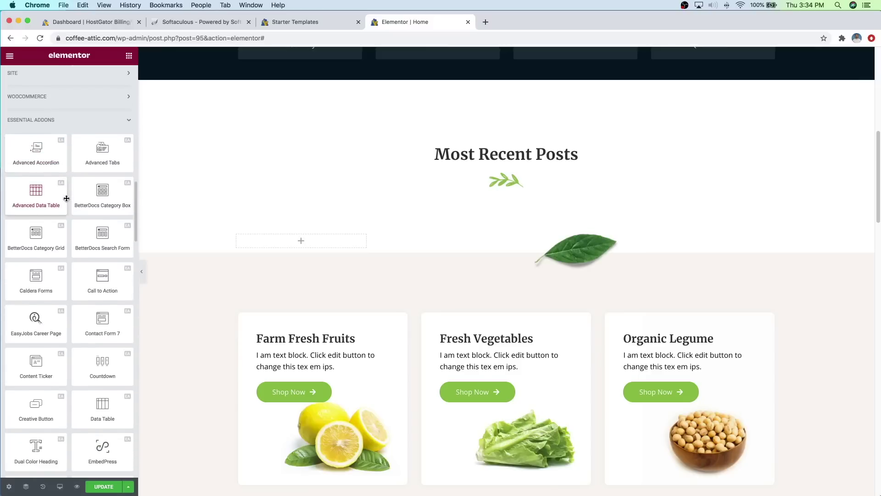
scroll(67, 199, "down", 20)
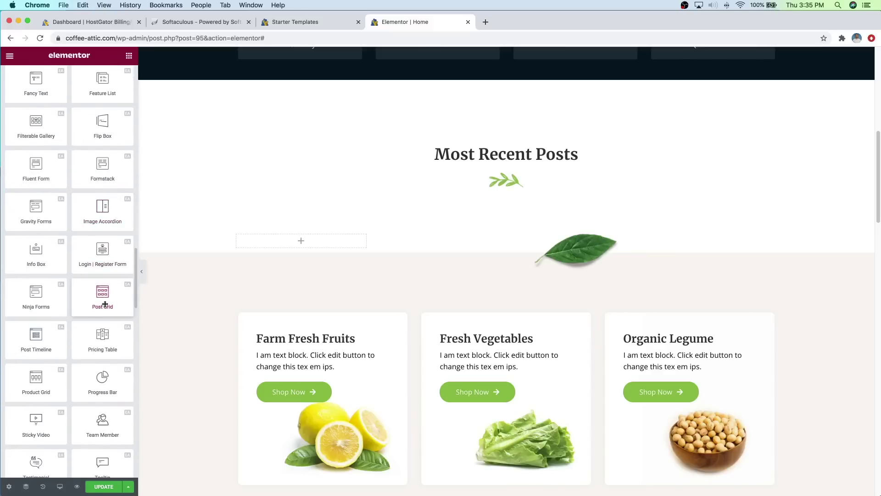
scroll(64, 260, "up", 20)
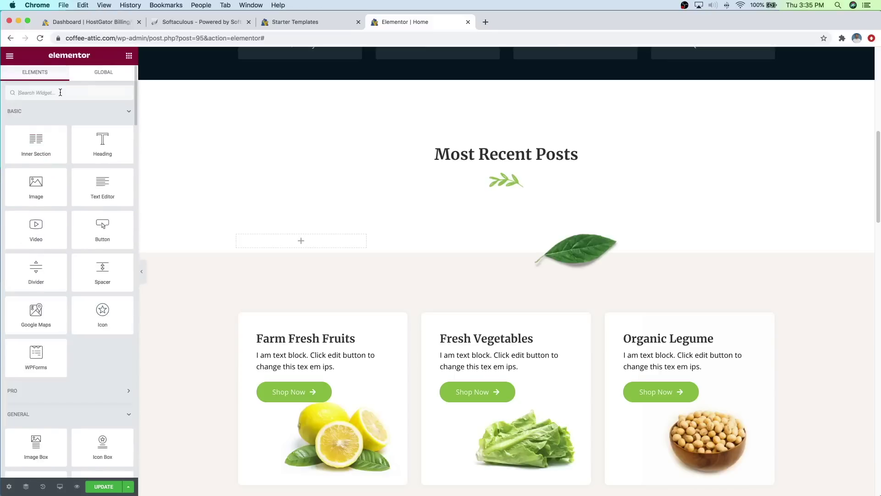
left_click(56, 92)
type("post grid")
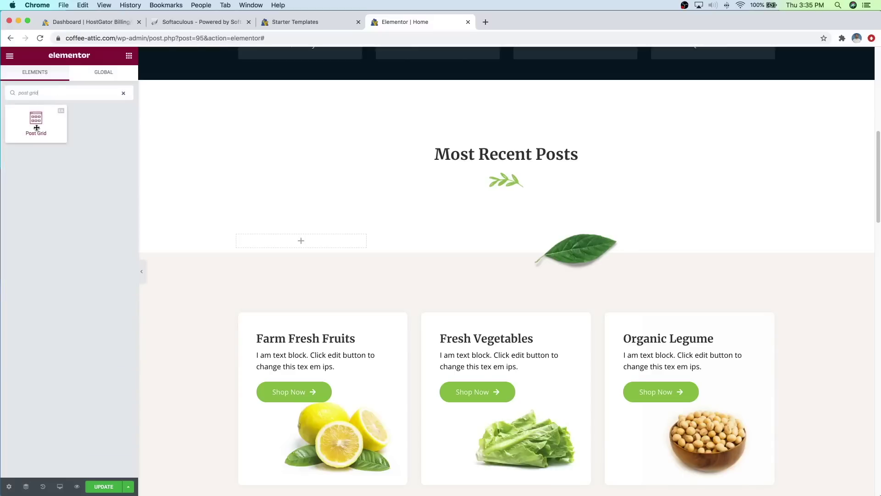
left_click_drag(39, 120, 514, 202)
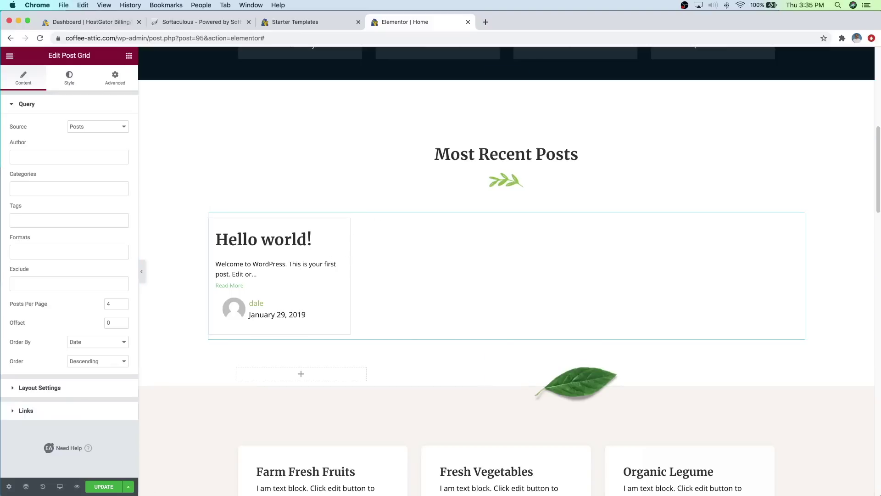
left_click(104, 487)
Step: Rename the Trending Products heading to Featured Products
scroll(498, 343, "down", 5)
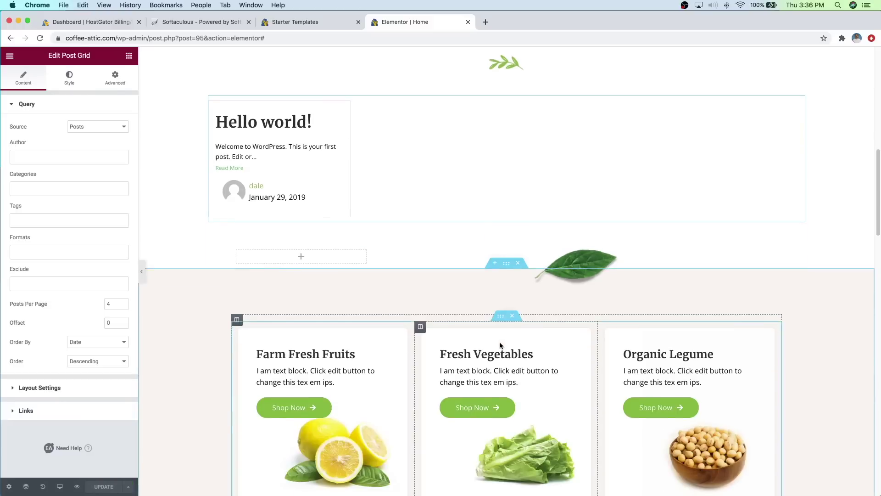
scroll(500, 343, "down", 3)
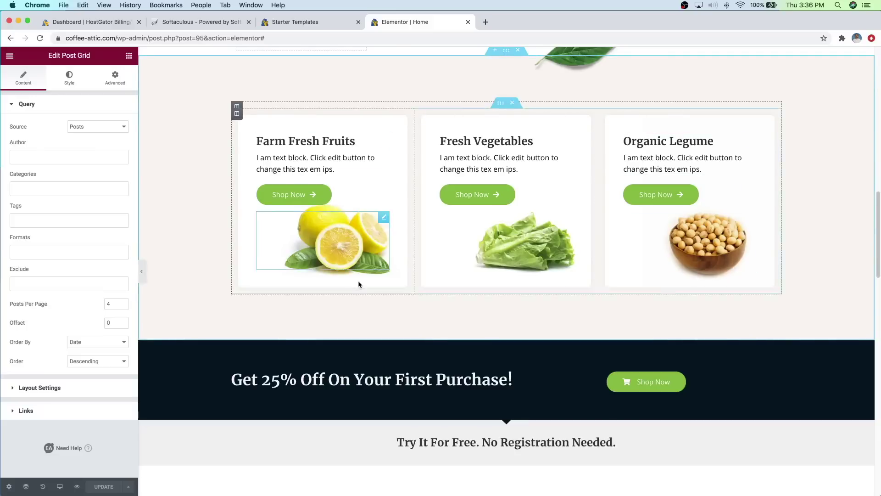
scroll(426, 293, "down", 5)
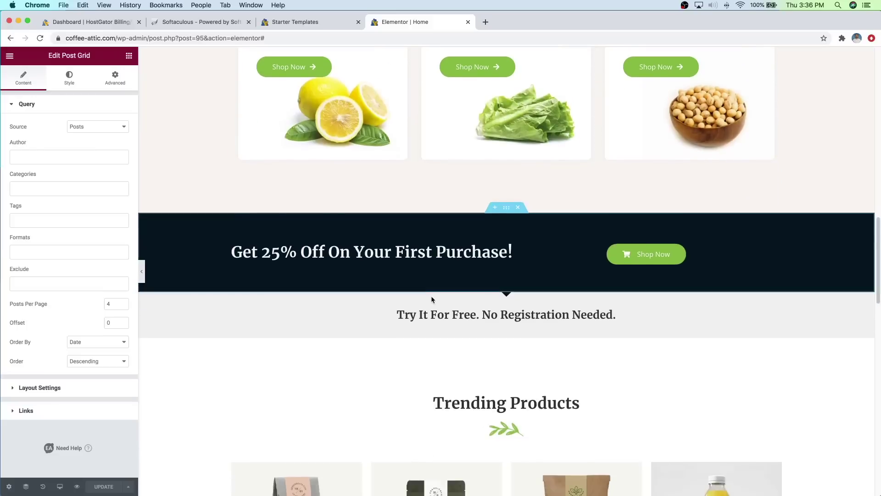
scroll(445, 304, "down", 2)
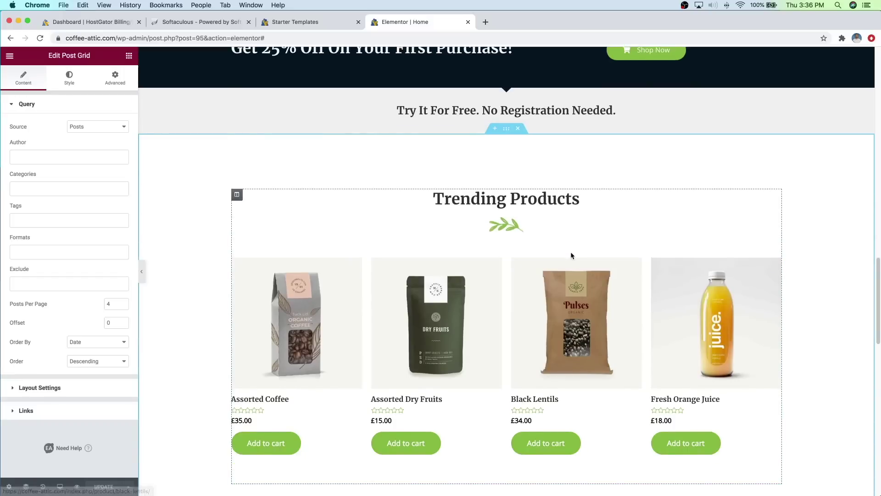
scroll(560, 227, "down", 1)
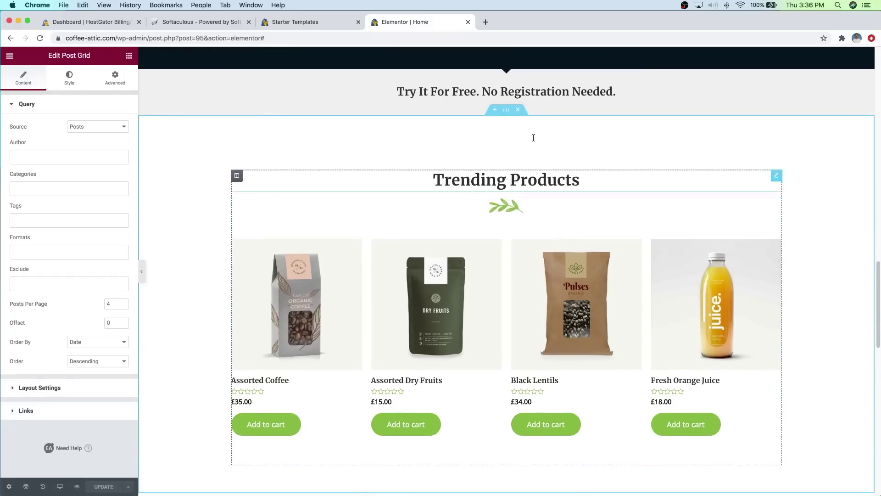
left_click(509, 182)
left_click_drag(506, 179, 436, 178)
type("Featured Products")
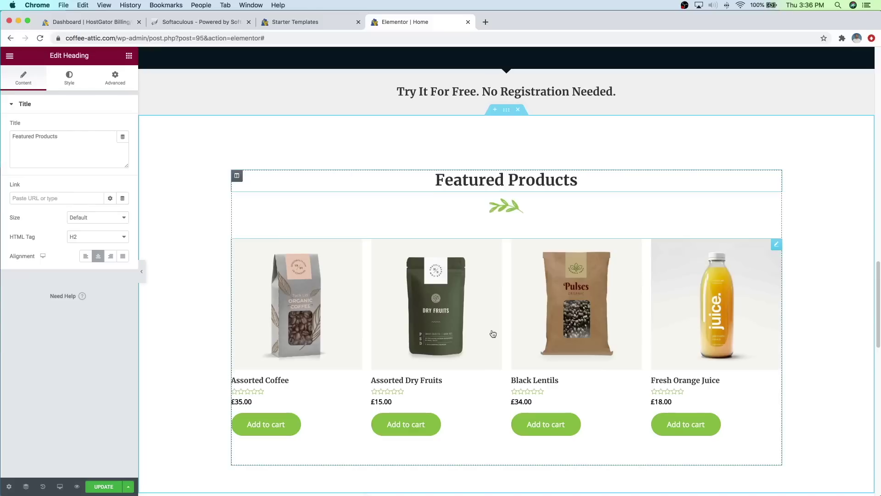
Step: Change the shortcode to [featured_products limit="4" columns="4"] without the visibility and category filters, then save
left_click(775, 246)
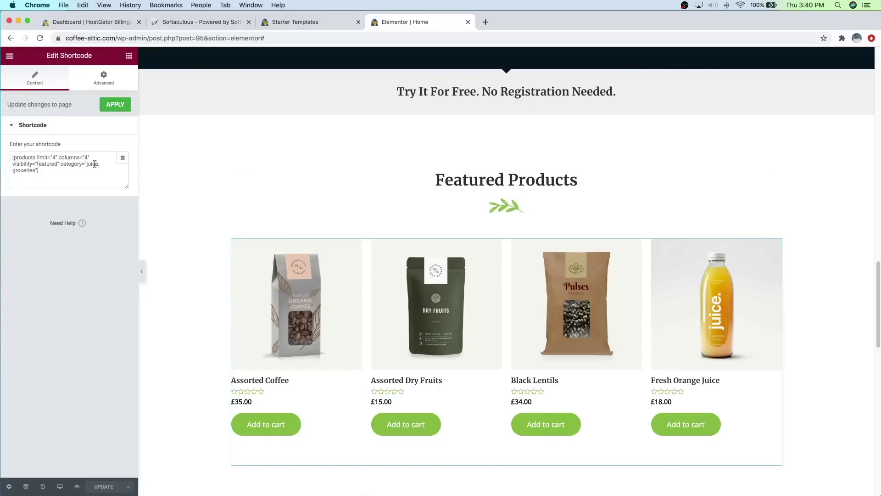
left_click(15, 157)
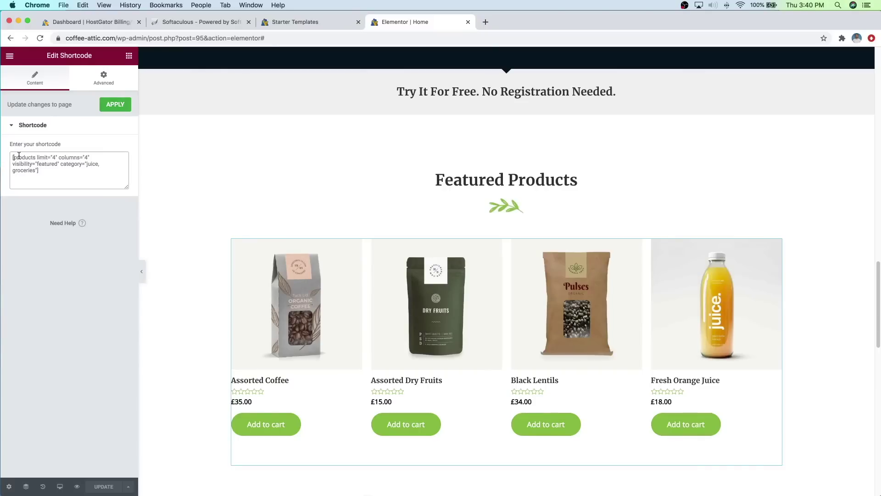
type("featured_")
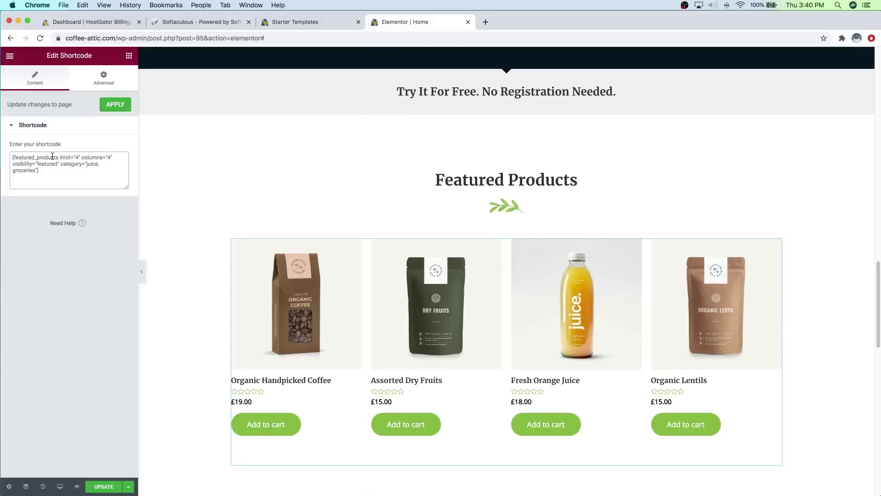
left_click_drag(18, 165, 26, 169)
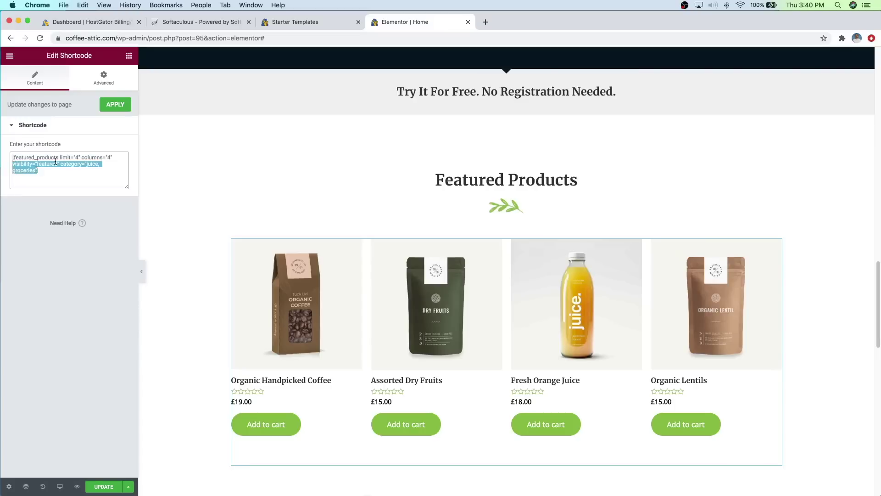
key("BackSpace")
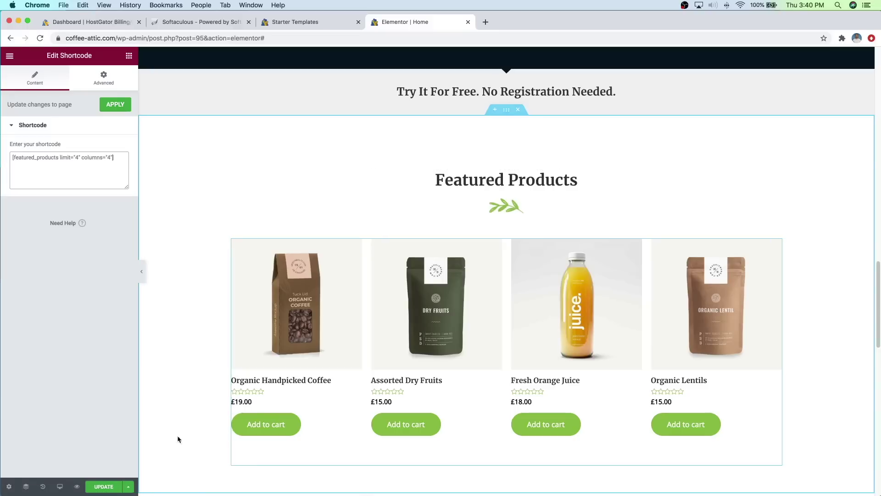
left_click(109, 491)
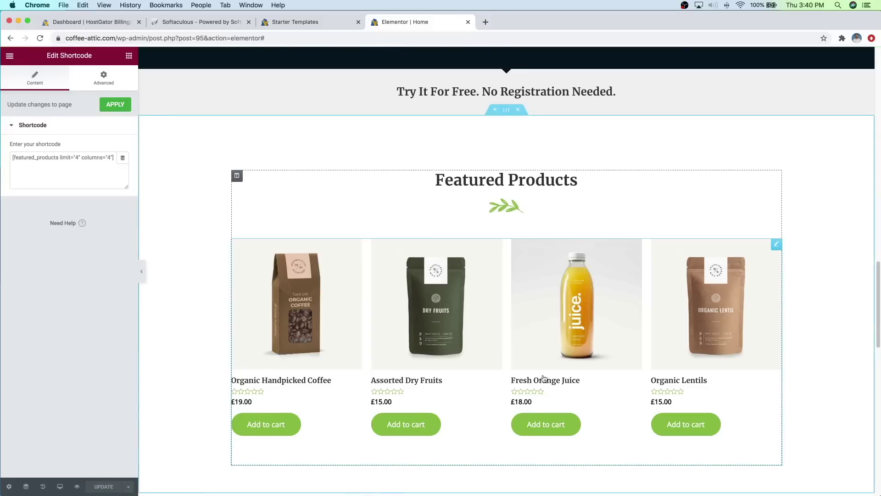
scroll(552, 374, "up", 2)
Step: Delete the placeholder paragraph under Let's talk coffee! in the hero
scroll(552, 375, "up", 15)
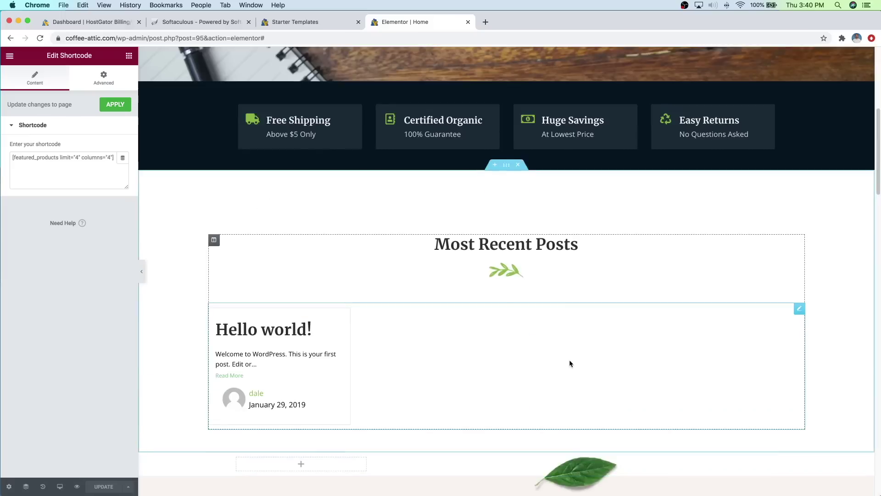
scroll(570, 364, "up", 6)
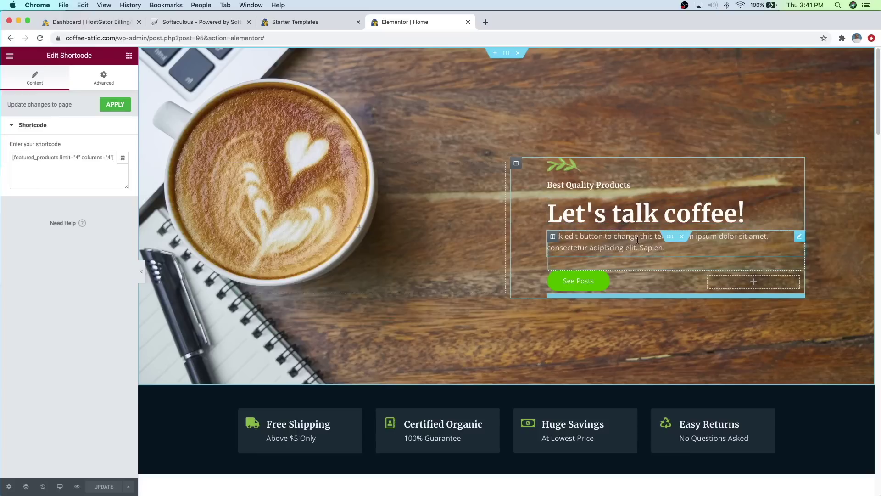
right_click(800, 238)
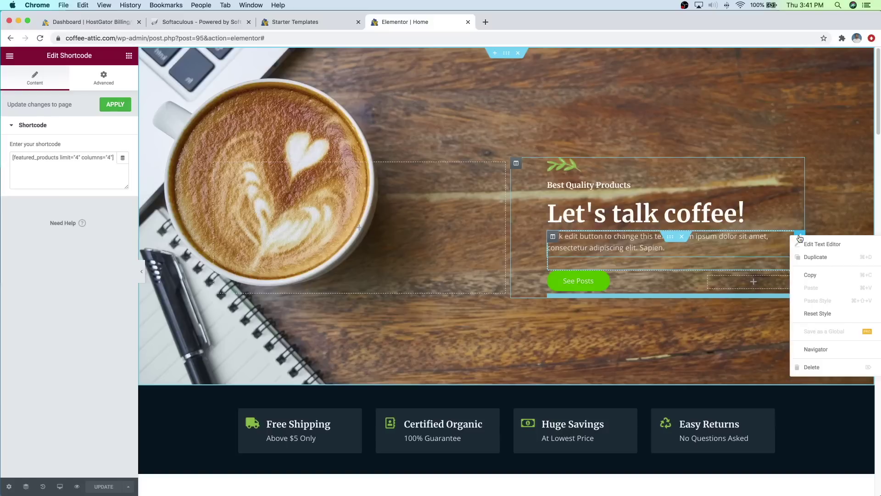
left_click(811, 367)
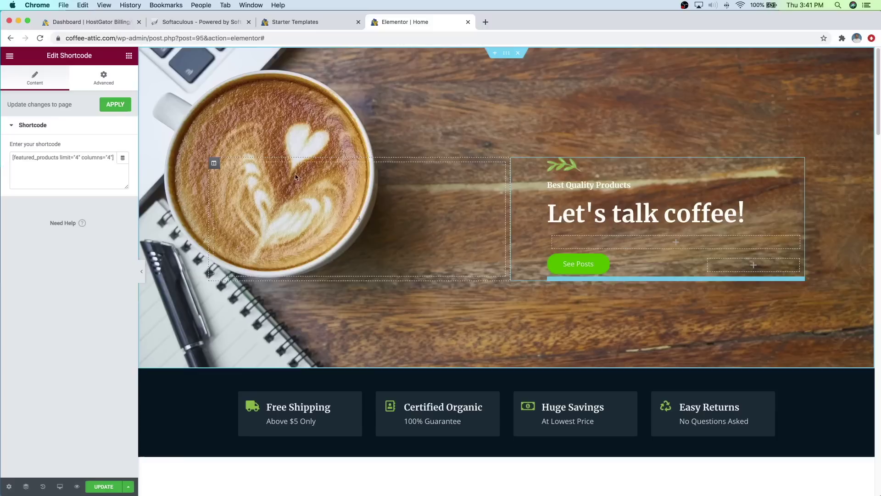
Step: Search widgets for 'wp' and place a WPForms widget in the hero
left_click(129, 56)
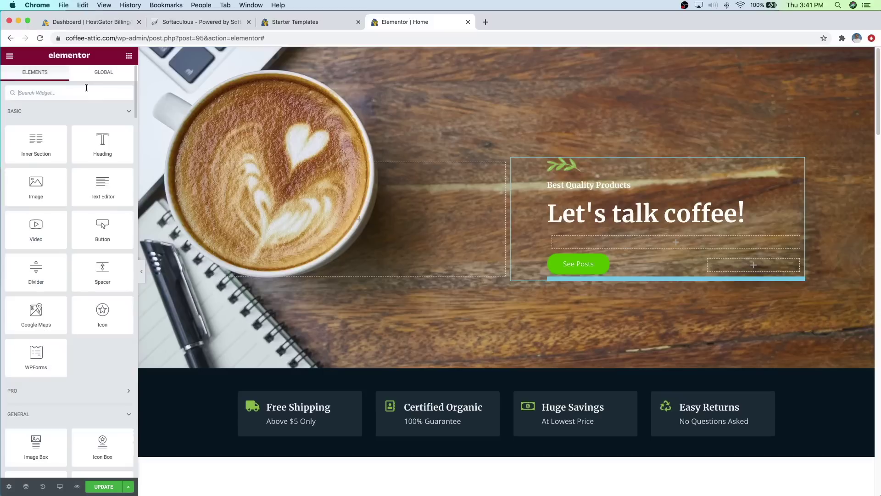
type("wp")
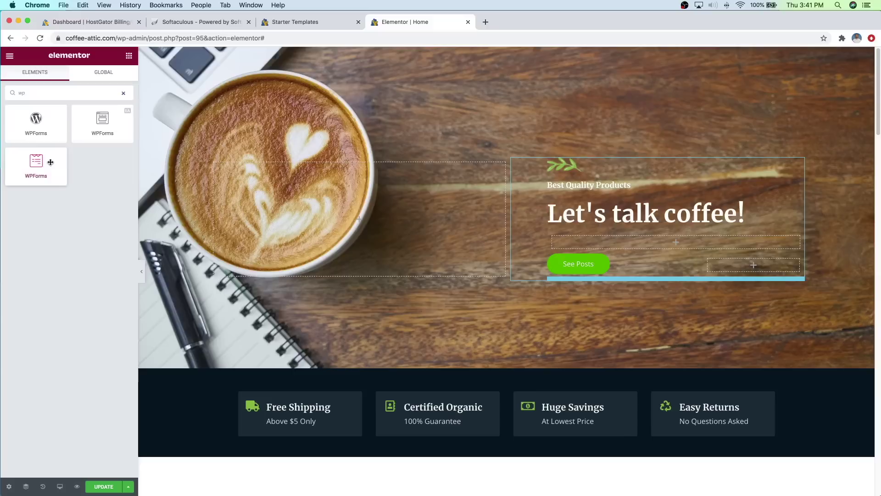
left_click_drag(39, 163, 632, 244)
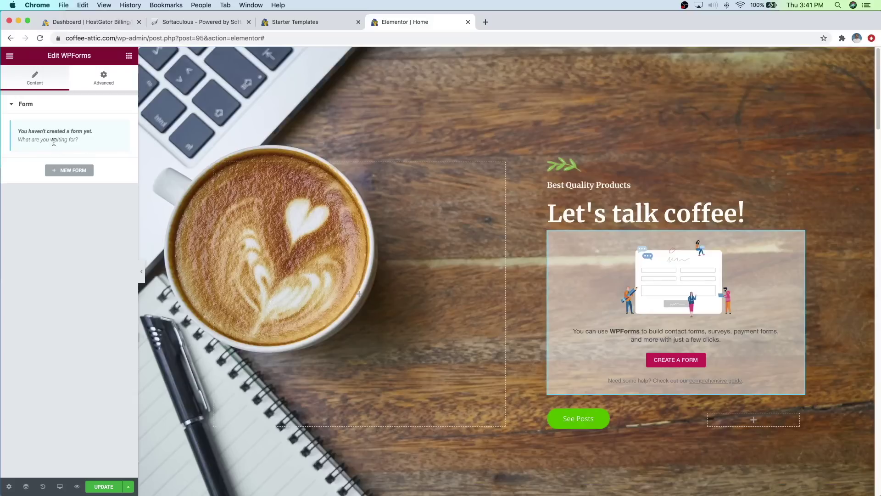
Step: Save the page and start a new form from the Newsletter Signup template
left_click(103, 486)
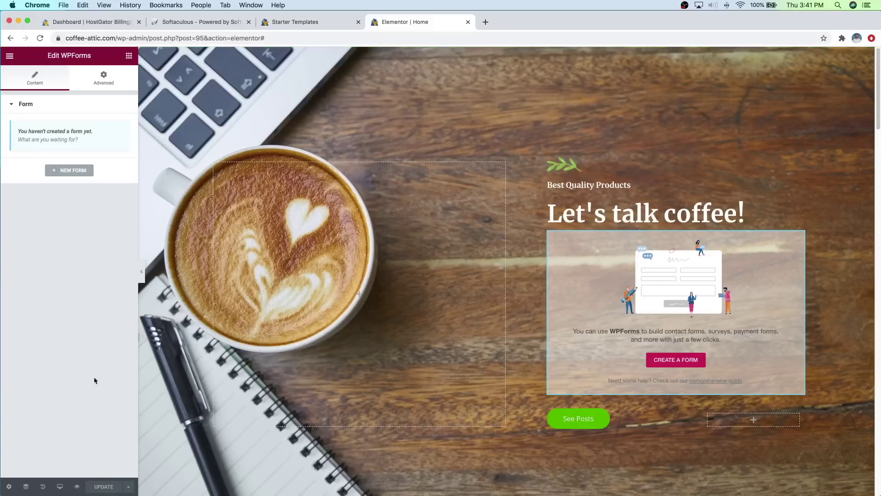
left_click(67, 169)
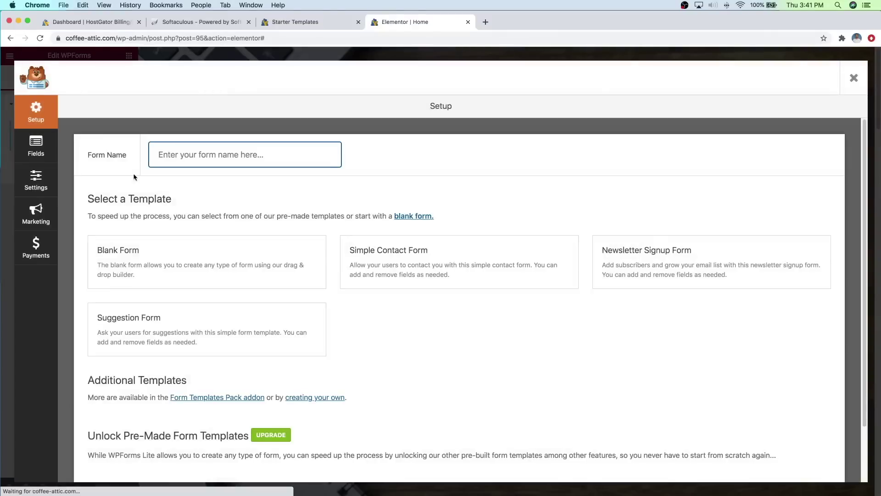
mouse_move(661, 260)
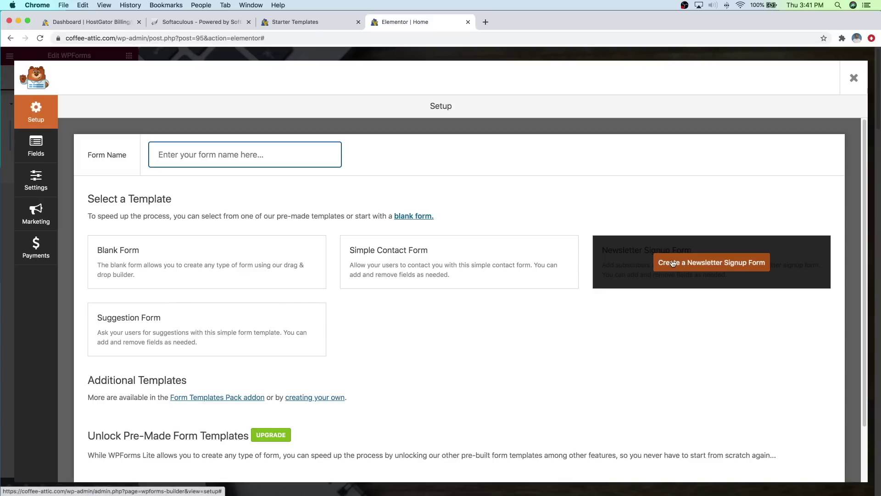
left_click(673, 263)
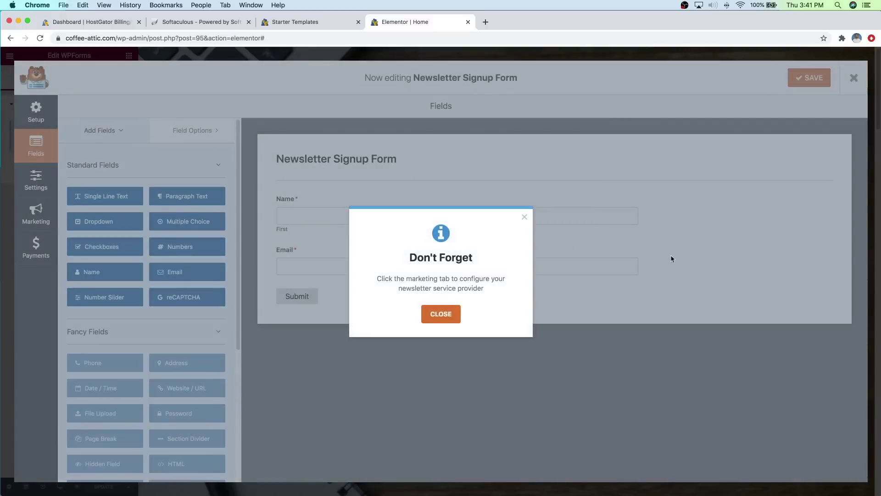
Step: Dismiss the marketing reminder and delete the Name field, leaving only Email
left_click(441, 315)
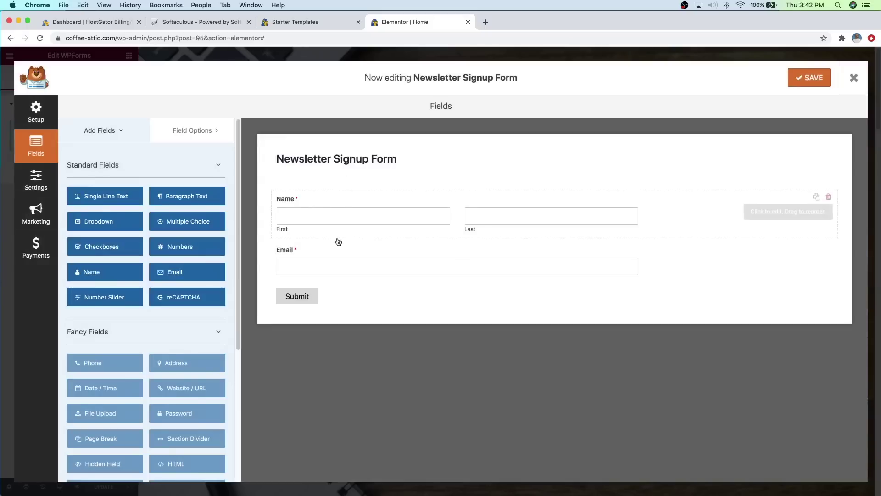
left_click(829, 198)
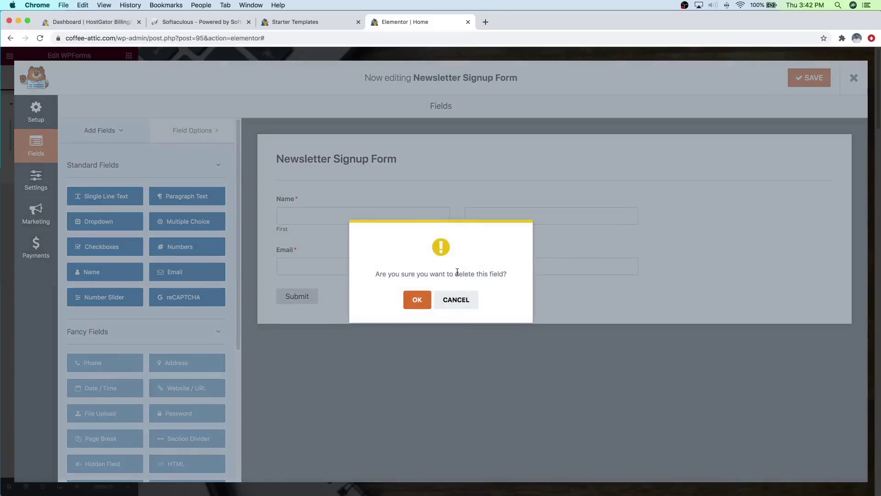
left_click(417, 302)
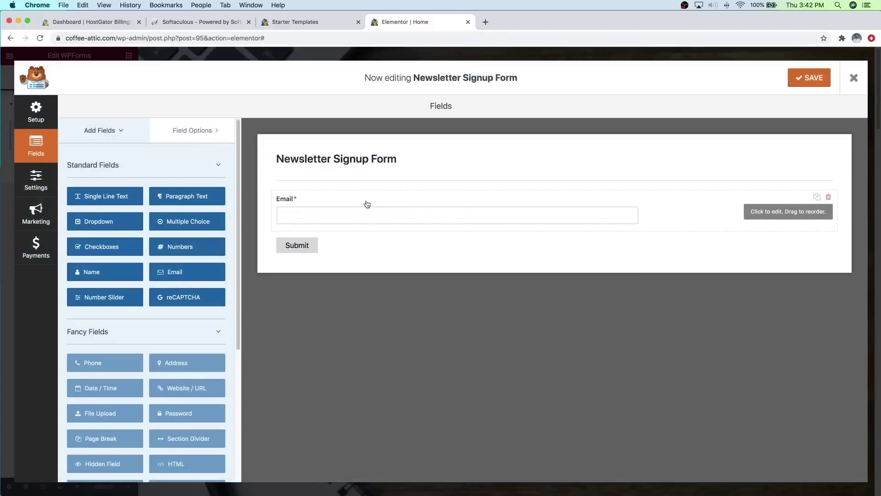
left_click(354, 161)
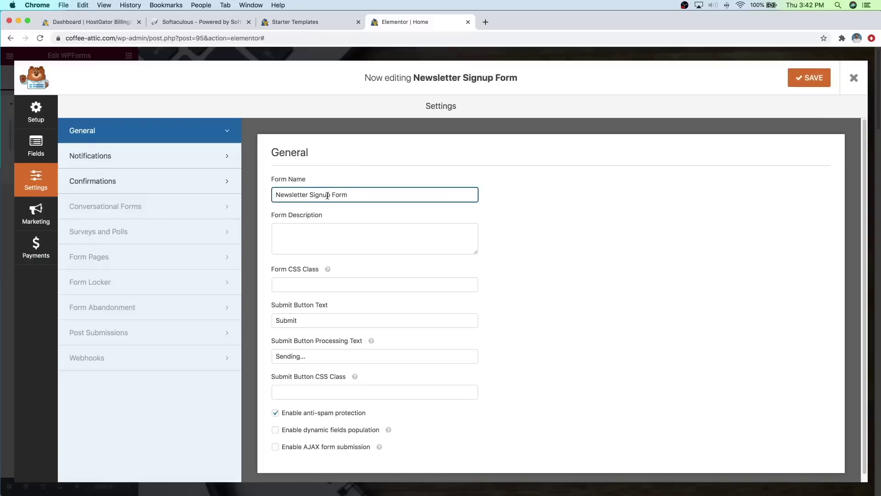
Step: Change the form name from Newsletter Signup Form to Opt In Form
left_click_drag(332, 196, 270, 194)
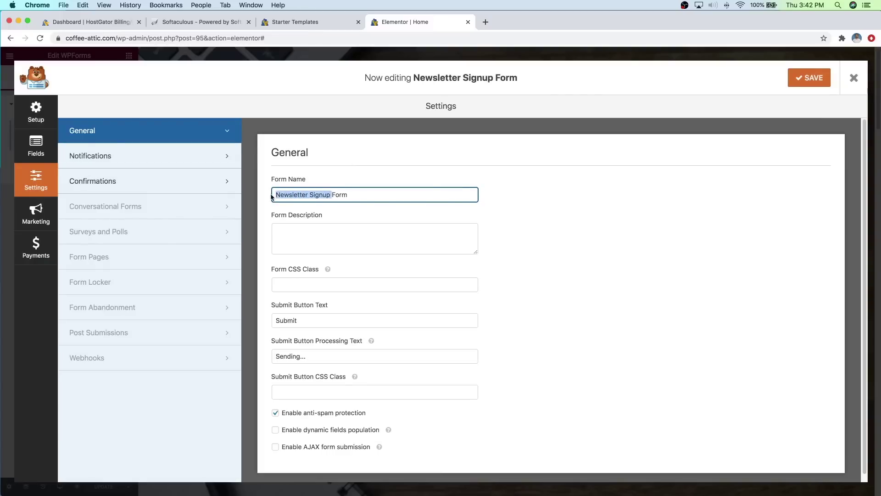
type("Opt In")
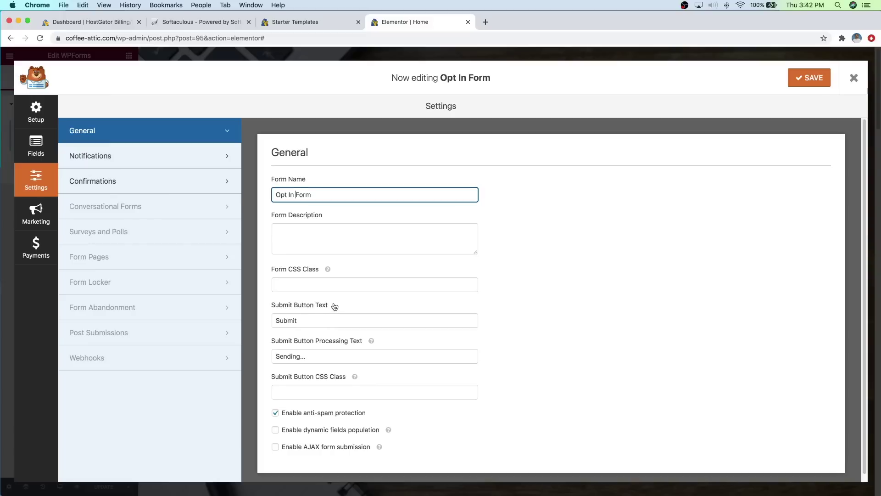
left_click(44, 149)
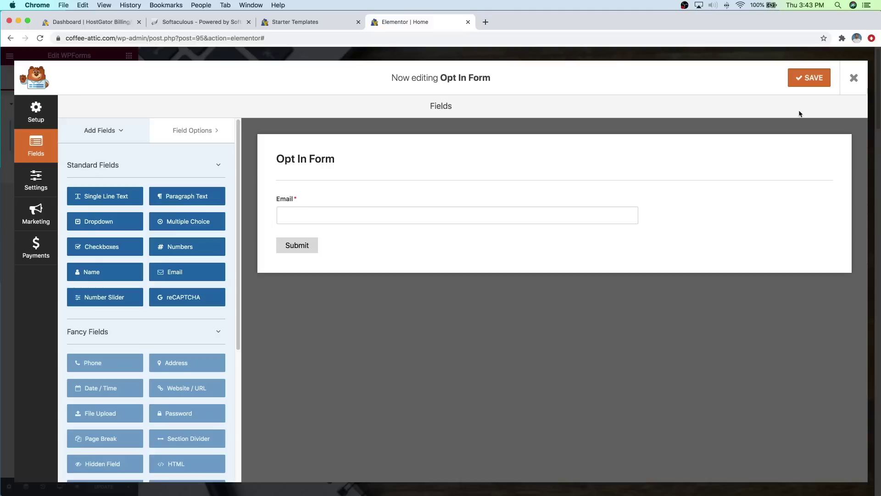
Step: Save the Opt In Form and pick Constant Contact under its Marketing integrations
left_click(803, 82)
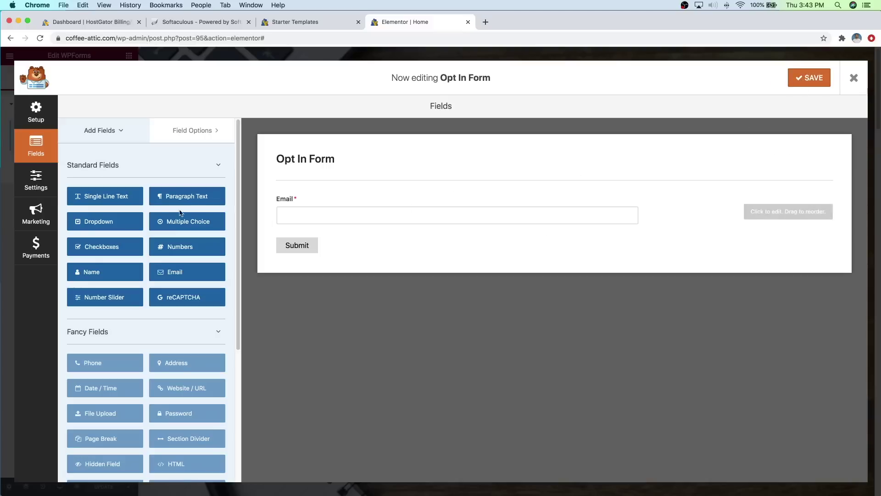
left_click(41, 218)
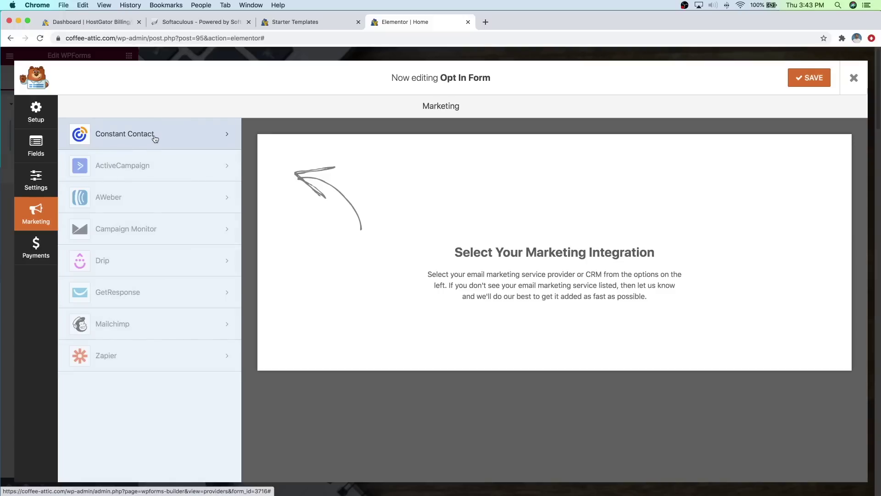
left_click(155, 139)
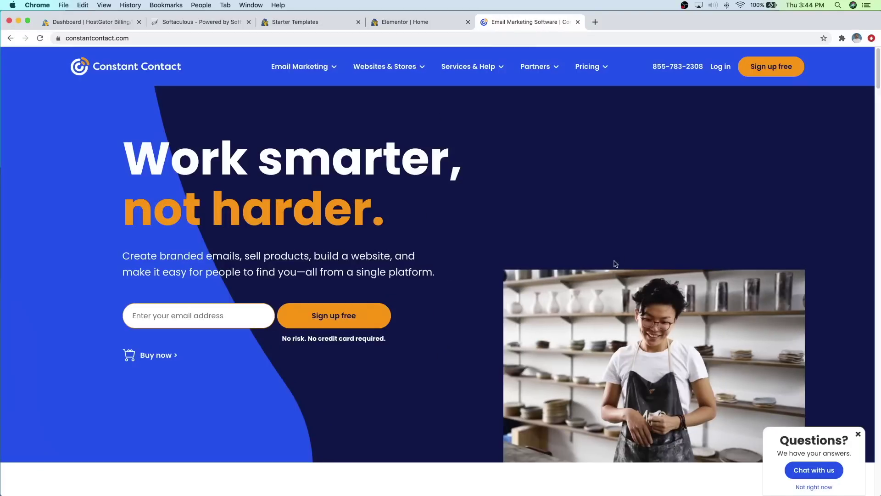
Step: Complete Constant Contact's free sign-up with the account details and organization Coffee Attic
left_click(769, 73)
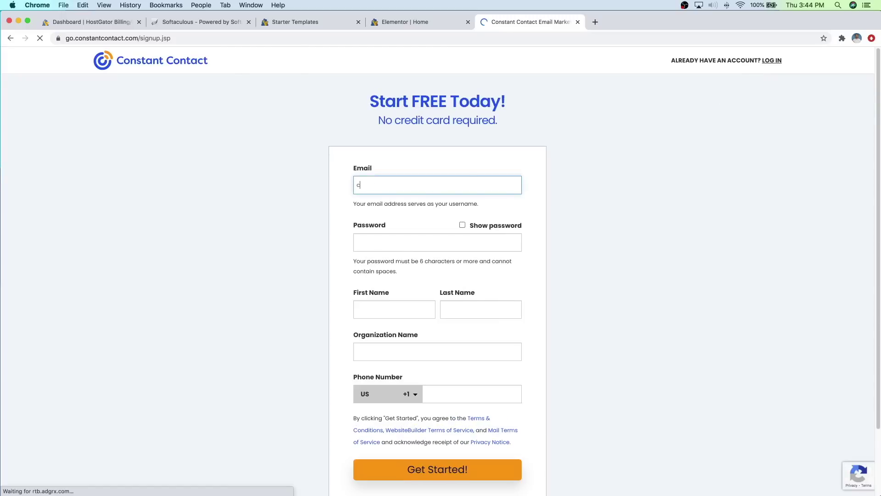
key("Tab")
type("*************")
key("Tab")
key("Tab")
key("Tab")
type("Coffee Attic")
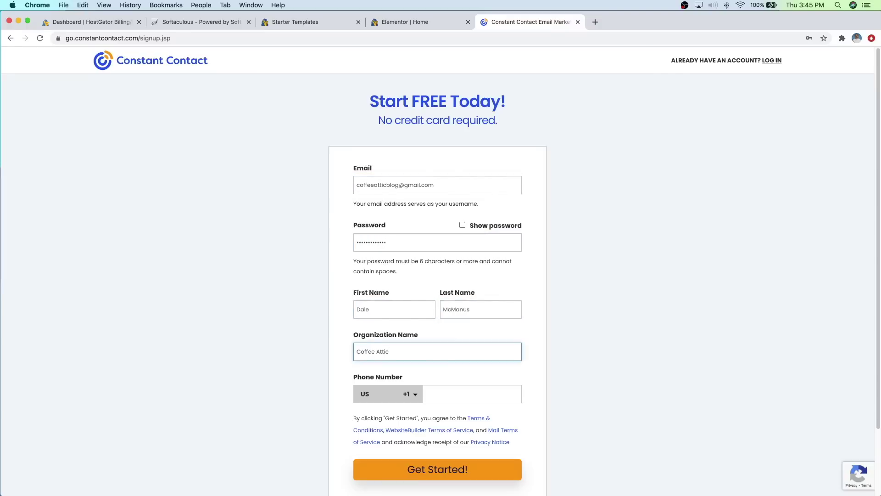
key("Tab")
type("5551234567")
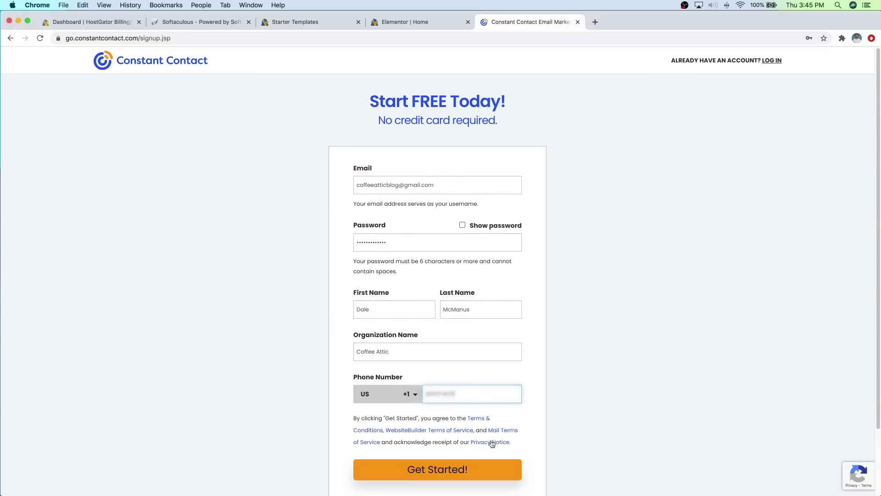
left_click(476, 472)
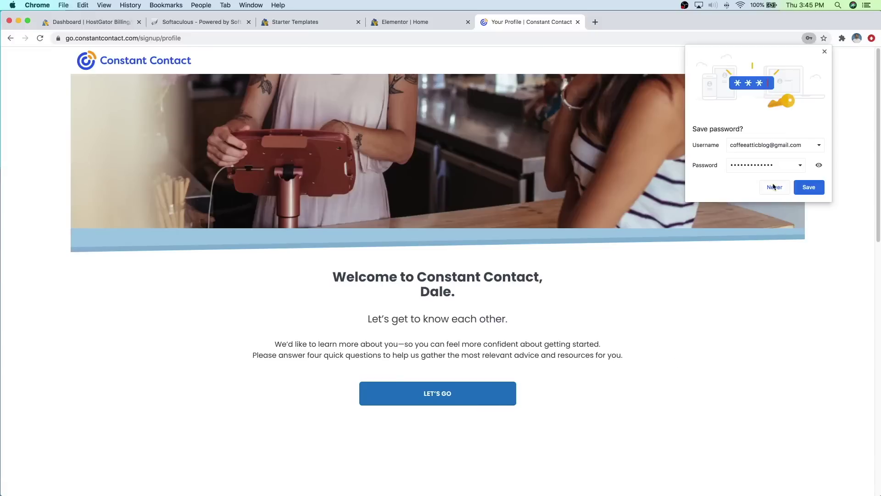
Step: Decline saving the password, skip the onboarding questions, and return to WordPress
left_click(774, 187)
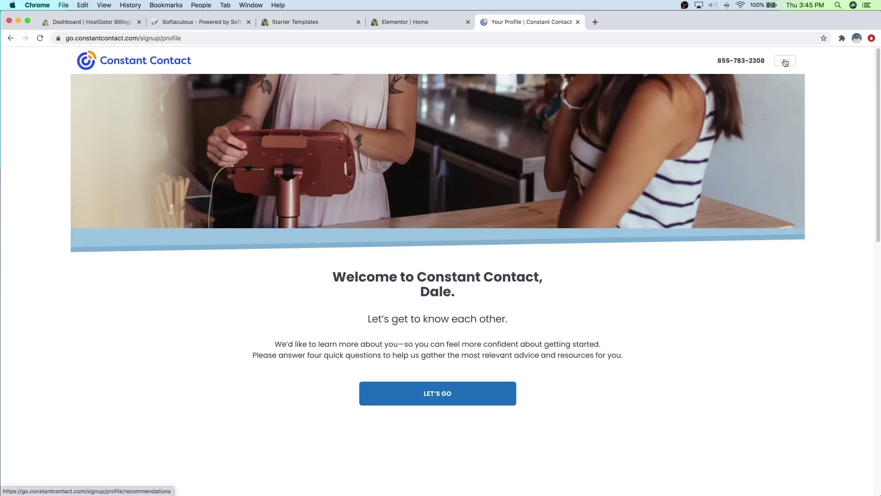
left_click(785, 62)
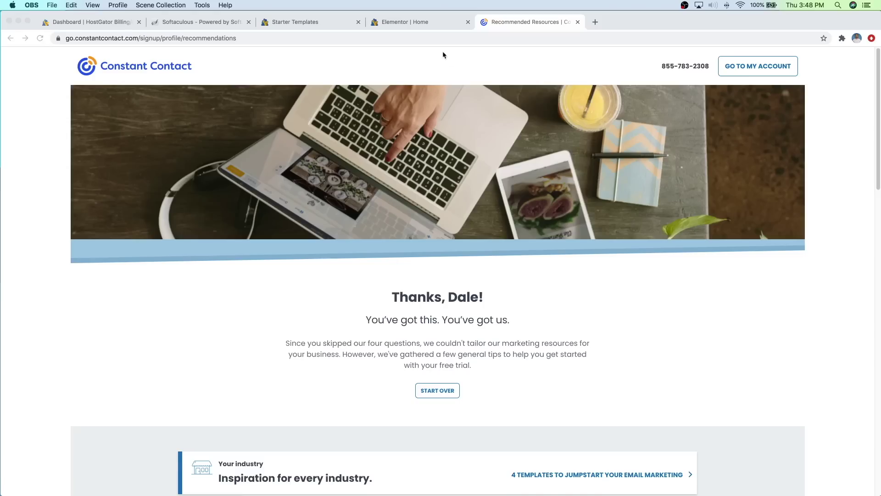
left_click(420, 24)
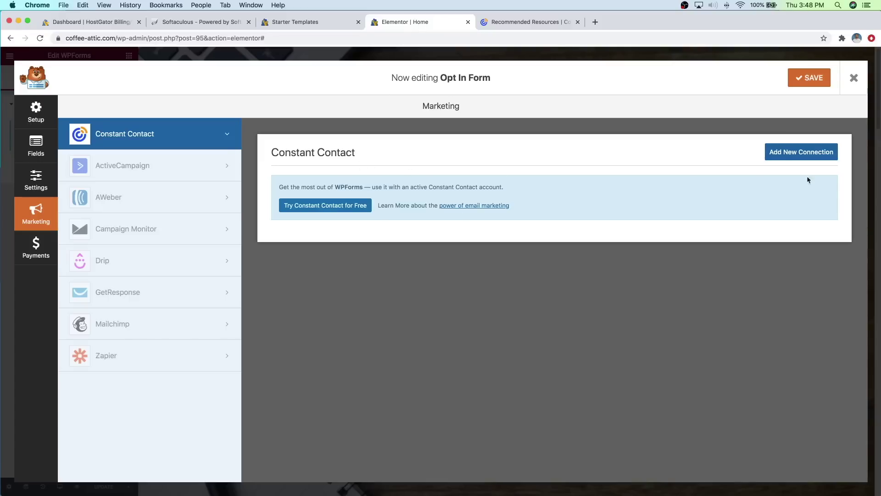
Step: Add a new Constant Contact connection nicknamed 'Opt In'
left_click(806, 157)
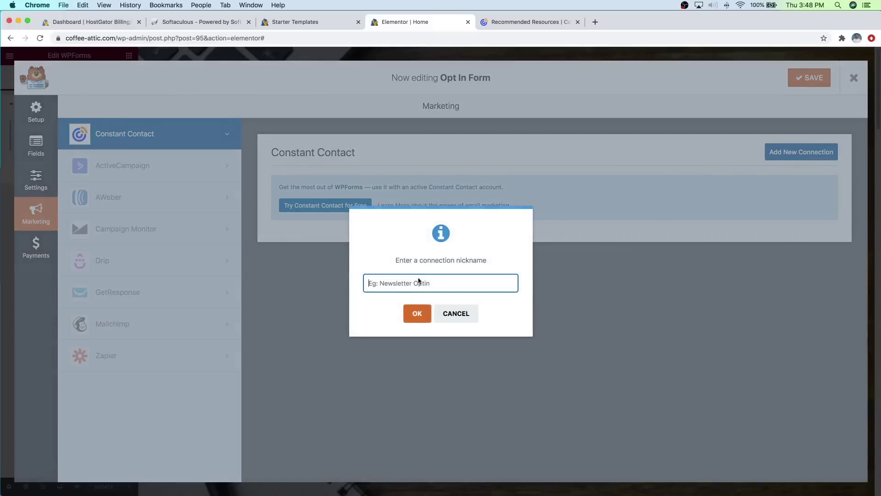
type("Subscribe")
key("BackSpace")
key("BackSpace")
key("BackSpace")
key("BackSpace")
key("BackSpace")
key("BackSpace")
key("BackSpace")
key("BackSpace")
type("Newsletter Optin")
key("super+a")
type("Opt In")
left_click(421, 314)
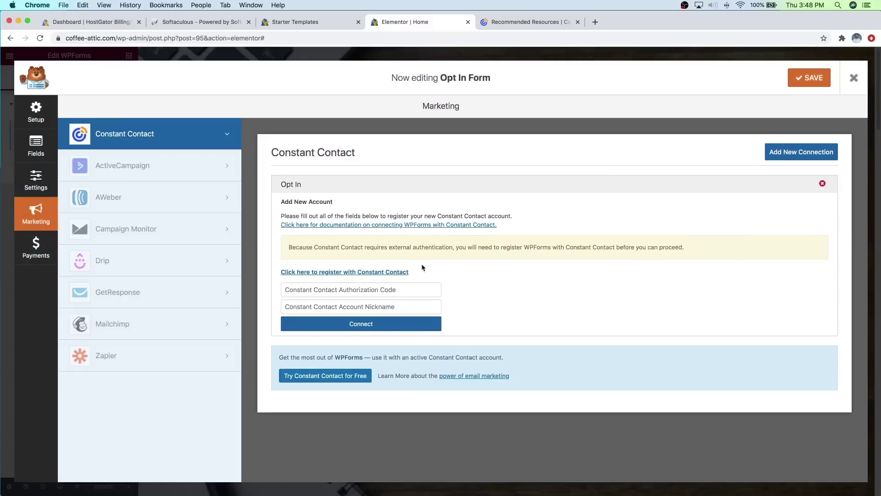
Step: Log in to Constant Contact with the account credentials and allow WPForms access
left_click(329, 273)
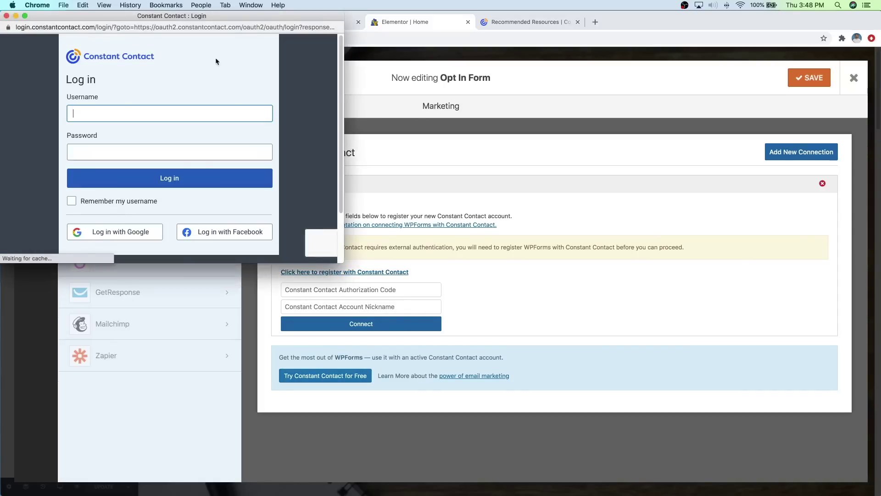
left_click_drag(201, 17, 494, 116)
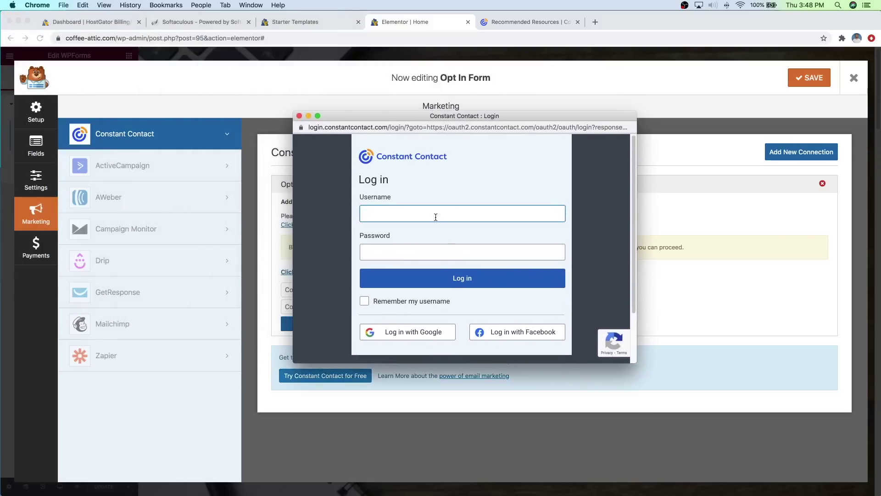
left_click(432, 251)
type("•••••••••••••")
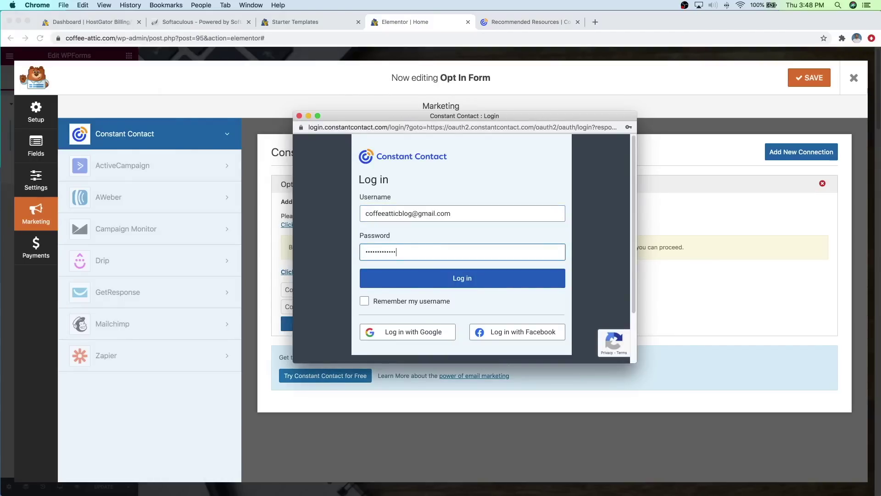
left_click(429, 285)
left_click(575, 276)
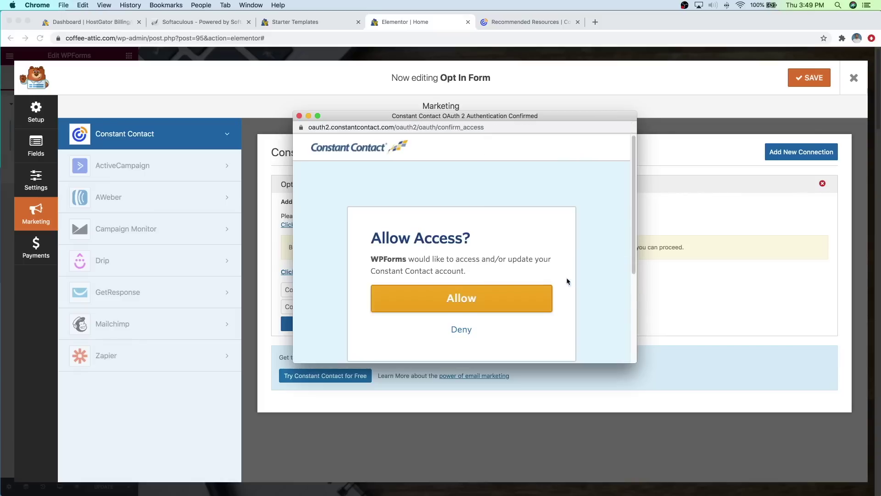
left_click(474, 299)
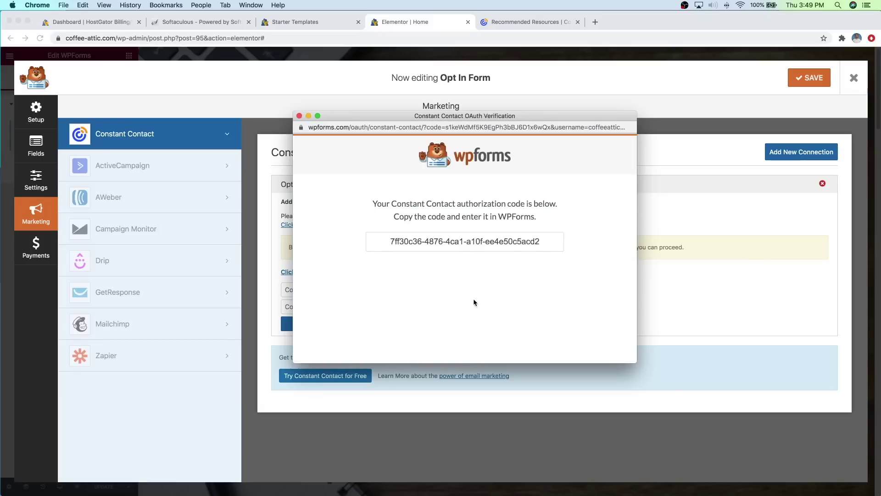
Step: Copy the Constant Contact authorization code into the Authorization Code field
triple_click(473, 242)
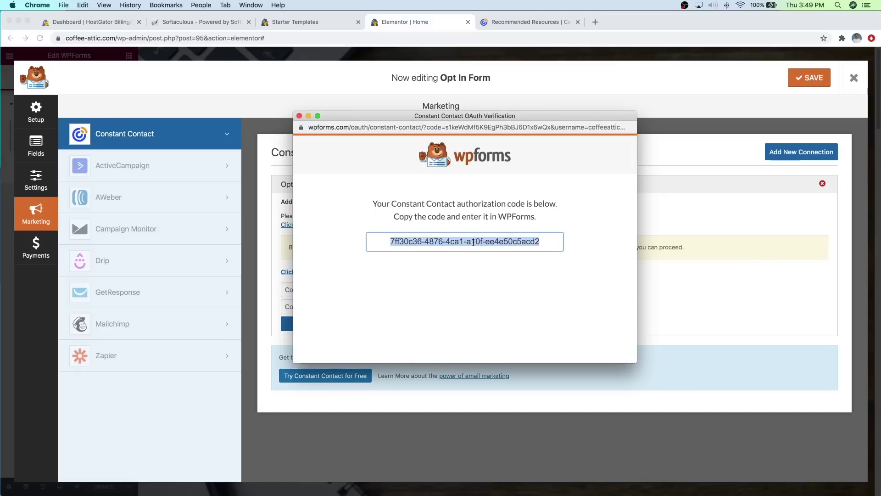
right_click(473, 242)
left_click(491, 262)
left_click_drag(409, 116, 545, 130)
left_click(342, 290)
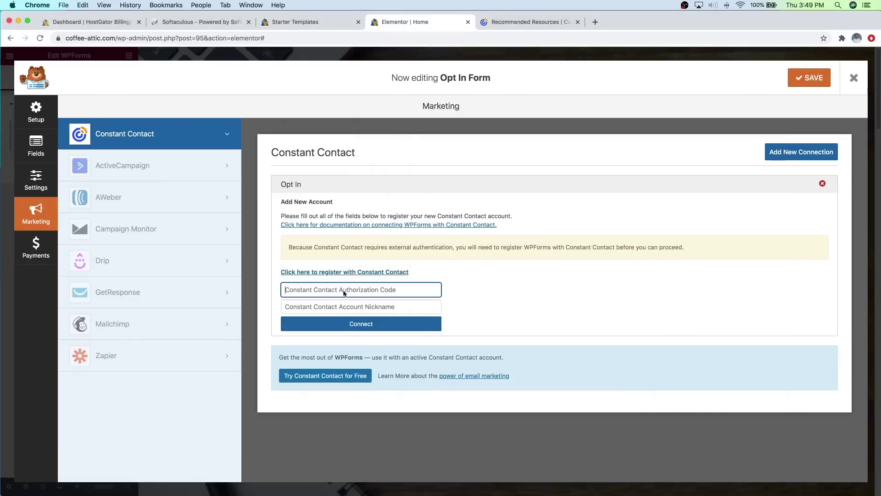
right_click(344, 290)
left_click(362, 350)
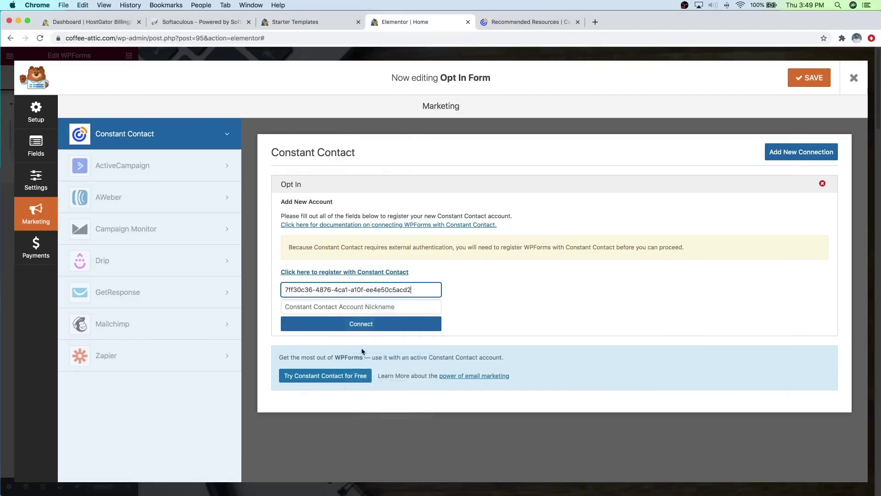
Step: Name the account Opt In, connect, map Email to the form's Email field, and save
left_click(360, 306)
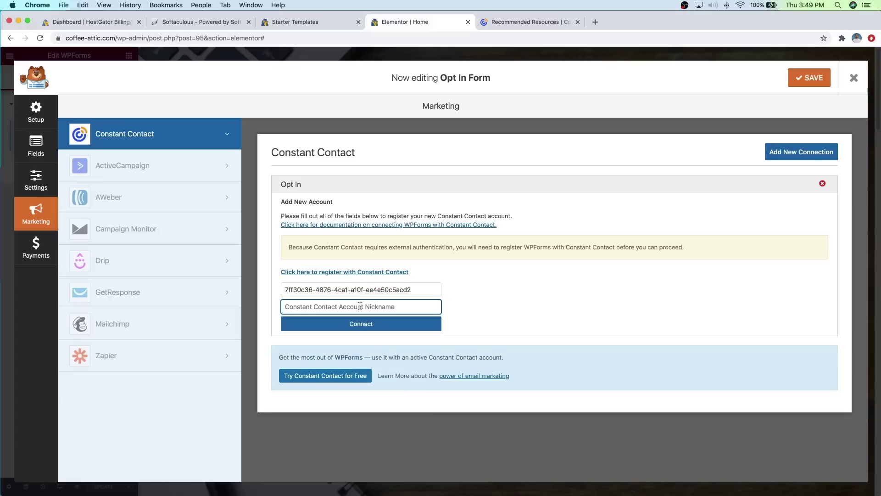
type("Opt In")
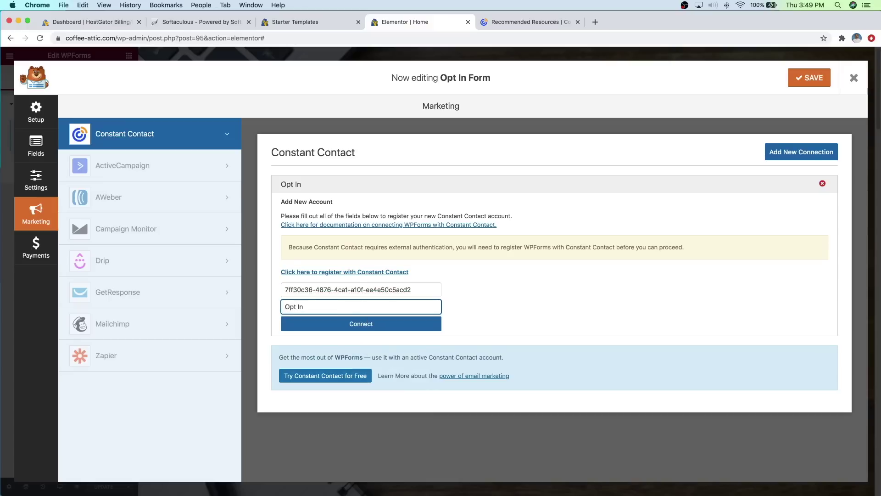
left_click(360, 325)
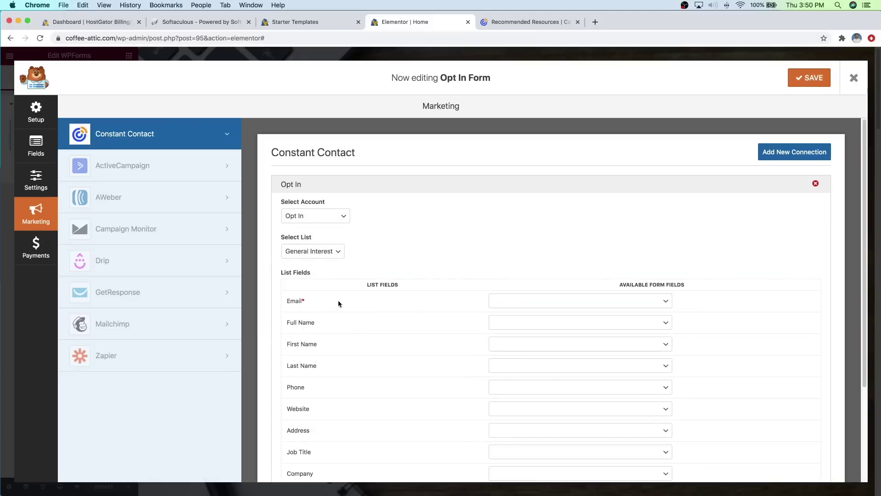
left_click(502, 301)
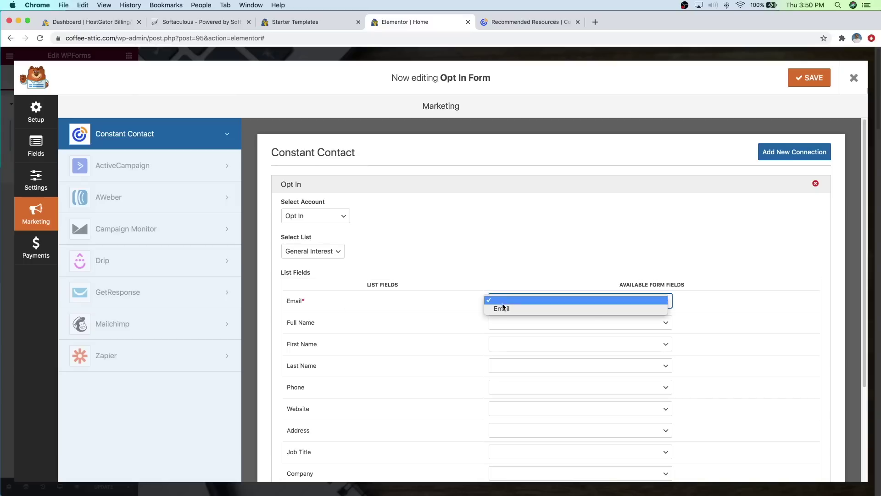
left_click(502, 308)
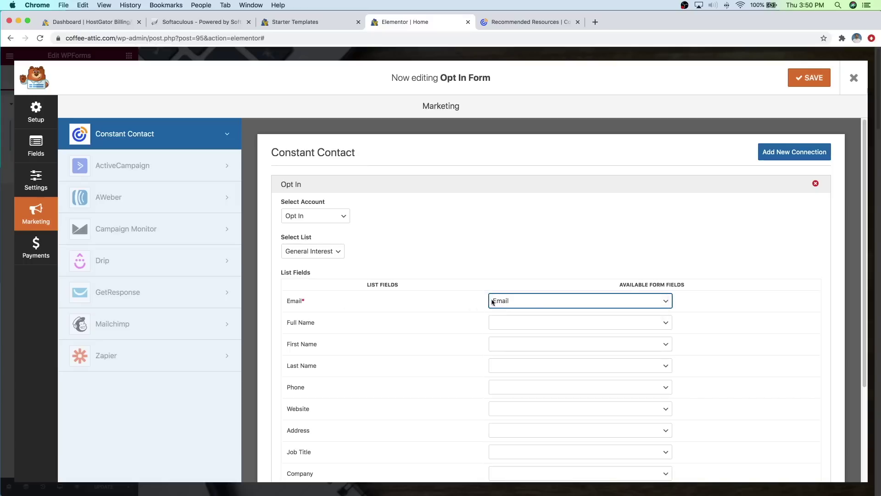
left_click(798, 85)
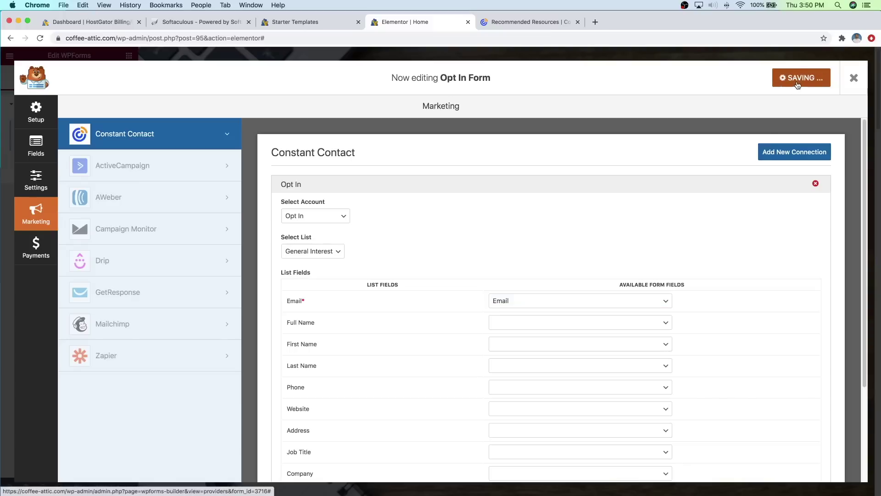
Step: Exit the WPForms builder to the Elementor page, then edit the selected Opt In Form
left_click(854, 79)
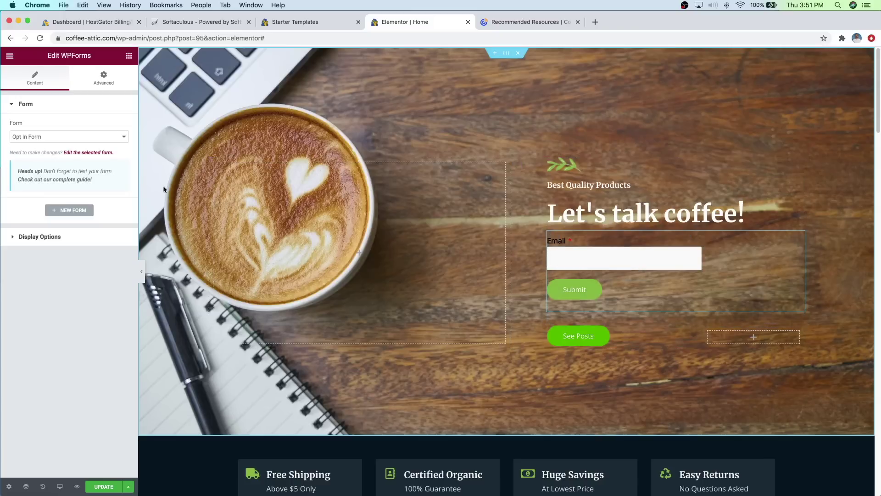
left_click(75, 153)
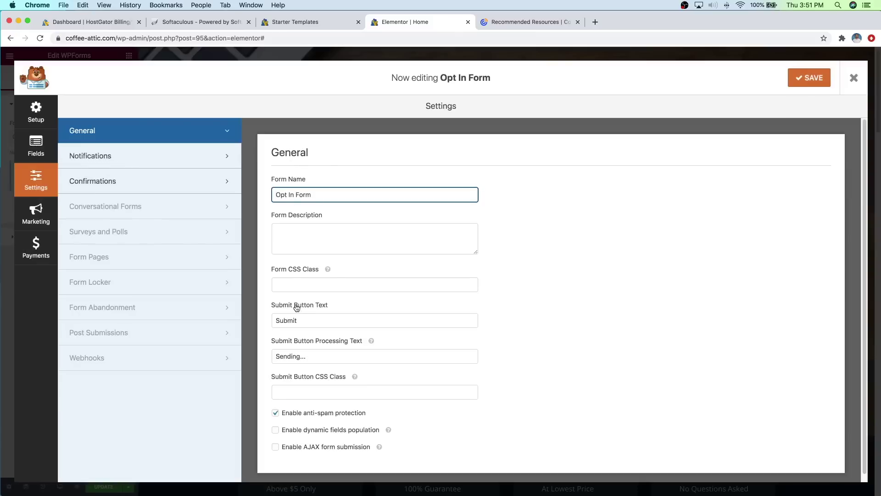
Step: Change the opt-in button text from Submit to Subscribe, save, and return to the Constant Contact page
double_click(281, 320)
type("S")
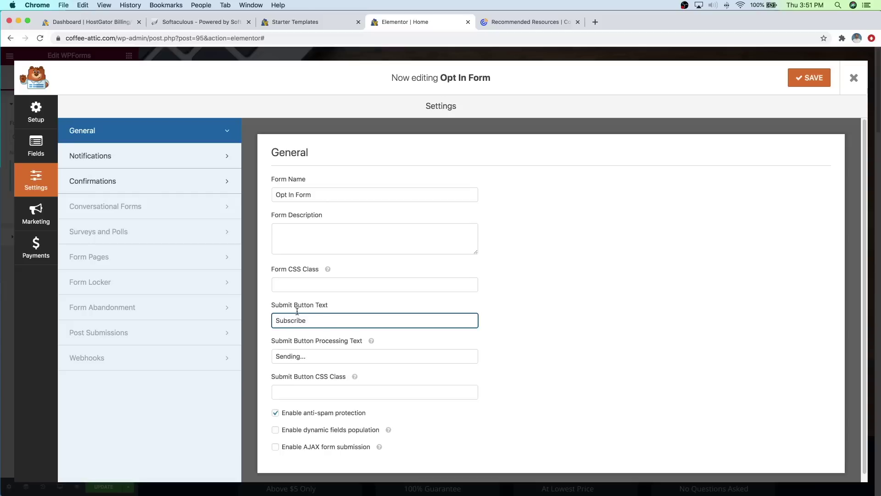
left_click(809, 83)
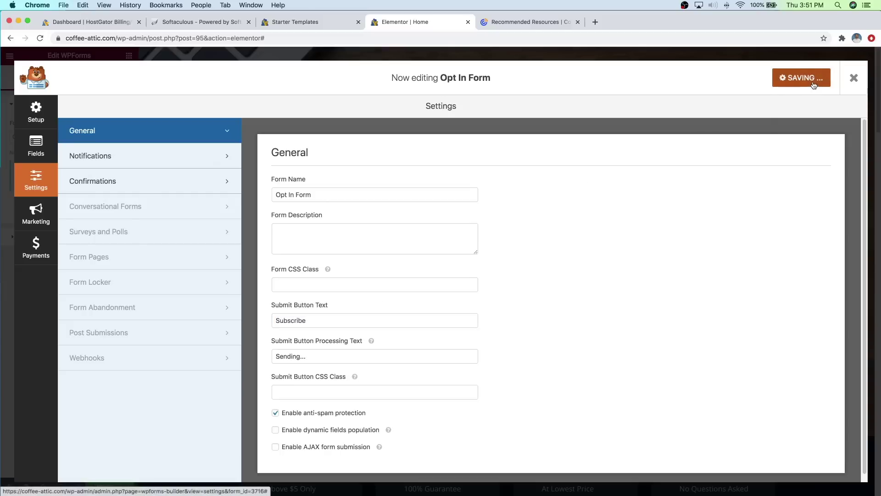
left_click(849, 84)
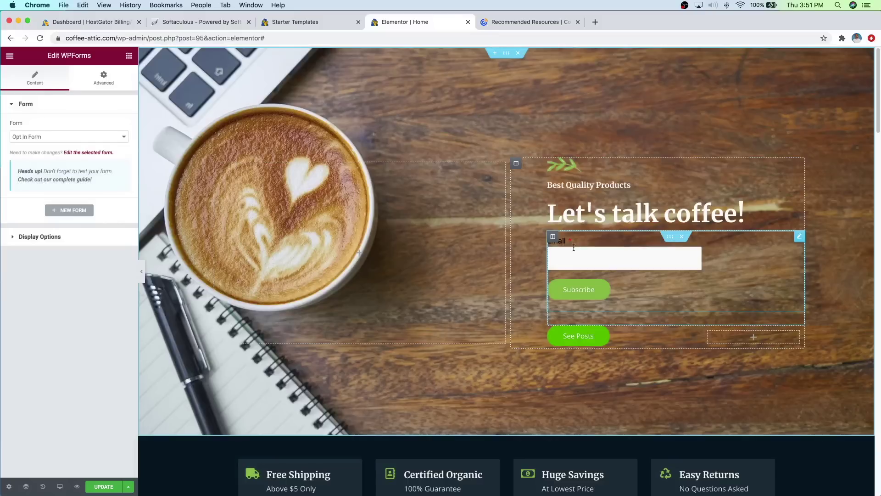
left_click(529, 28)
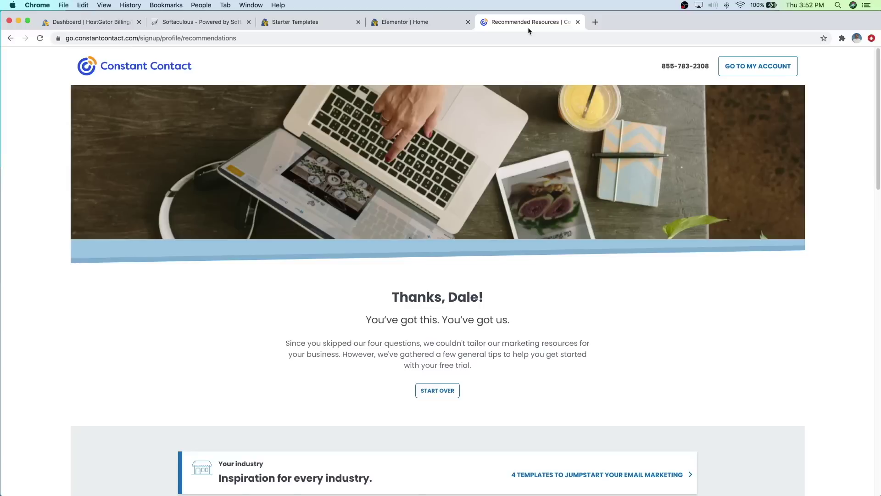
Step: Go from the free-trial welcome page into the Constant Contact account dashboard
scroll(545, 199, "down", 3)
scroll(544, 200, "down", 6)
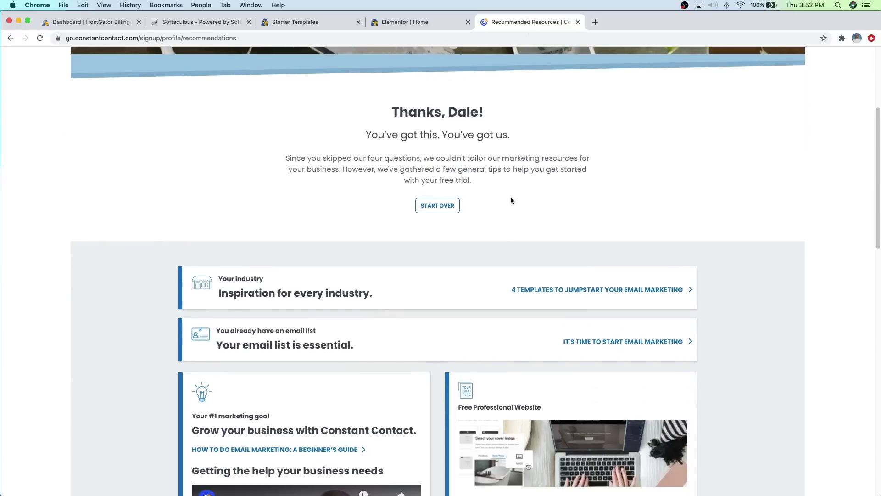
scroll(467, 198, "down", 10)
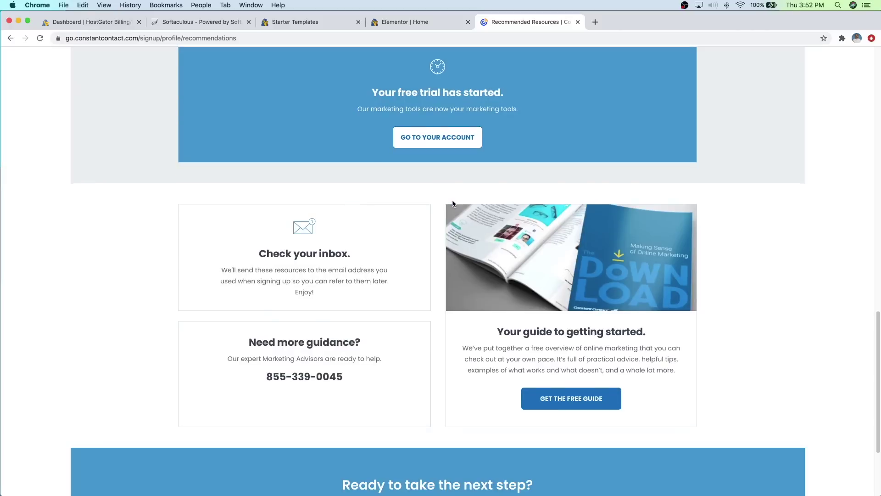
scroll(452, 203, "up", 2)
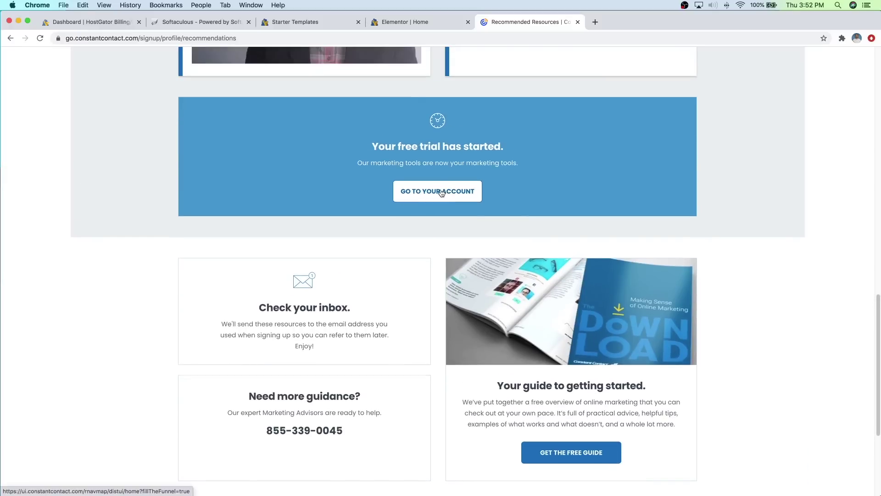
left_click(439, 193)
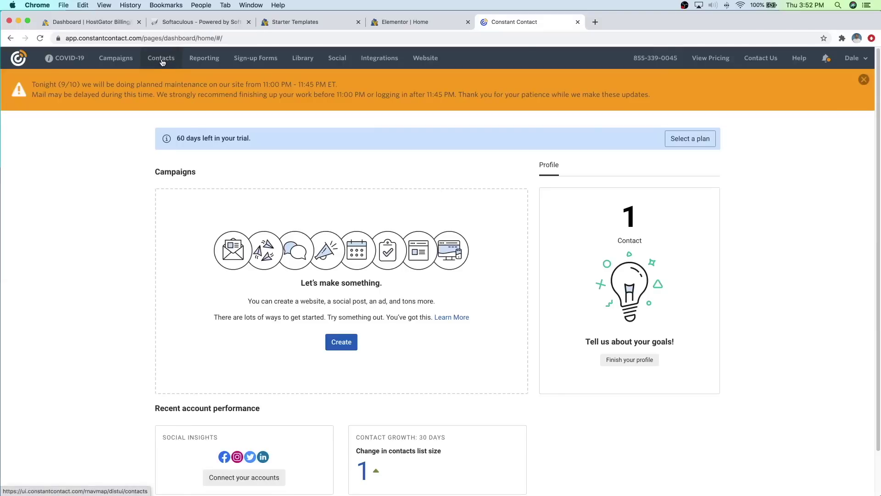
Step: Check the contact lists, then open the still-empty Campaigns page
left_click(162, 62)
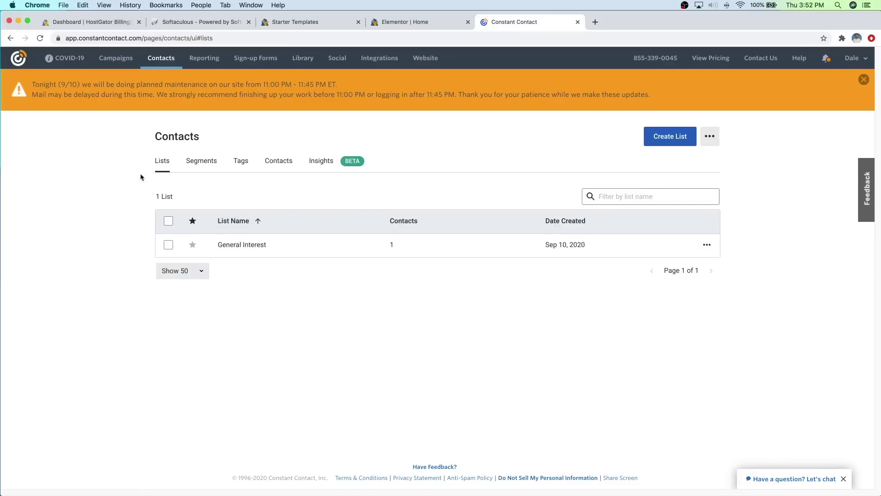
left_click(11, 38)
left_click(115, 60)
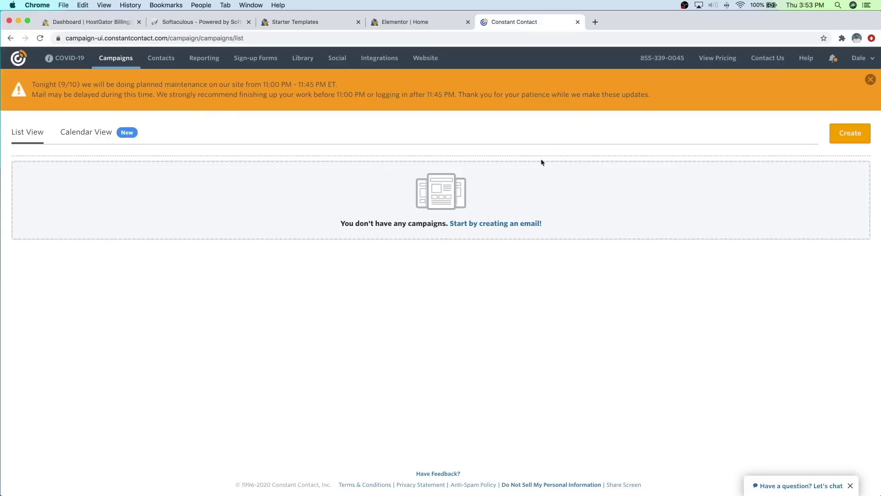
Step: Create a new email campaign from the Blank Template, then return to the Elementor Home editor
left_click(851, 134)
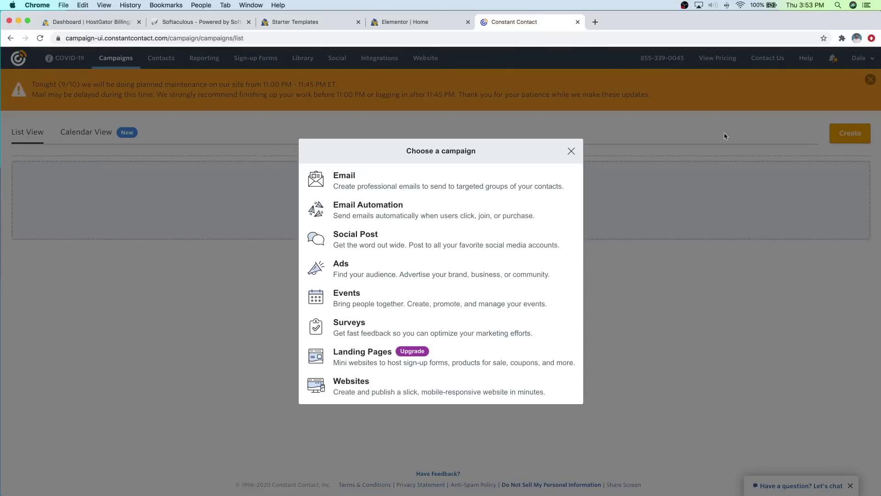
left_click(405, 182)
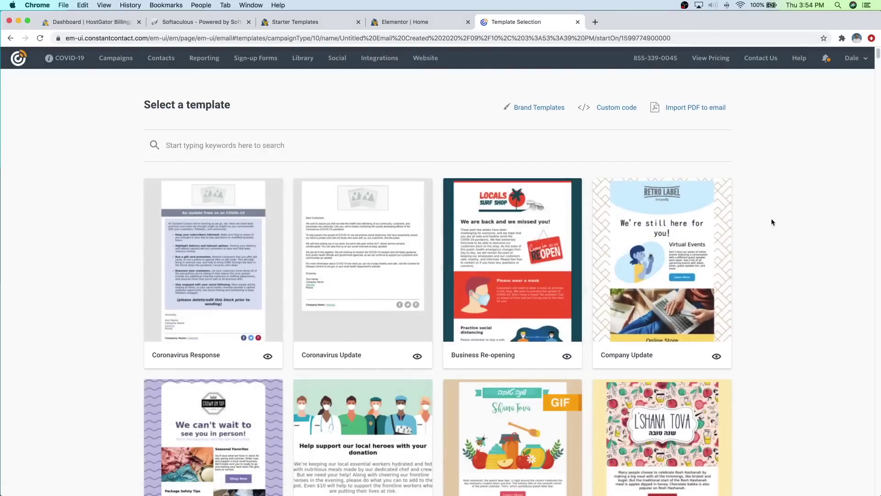
scroll(770, 222, "down", 10)
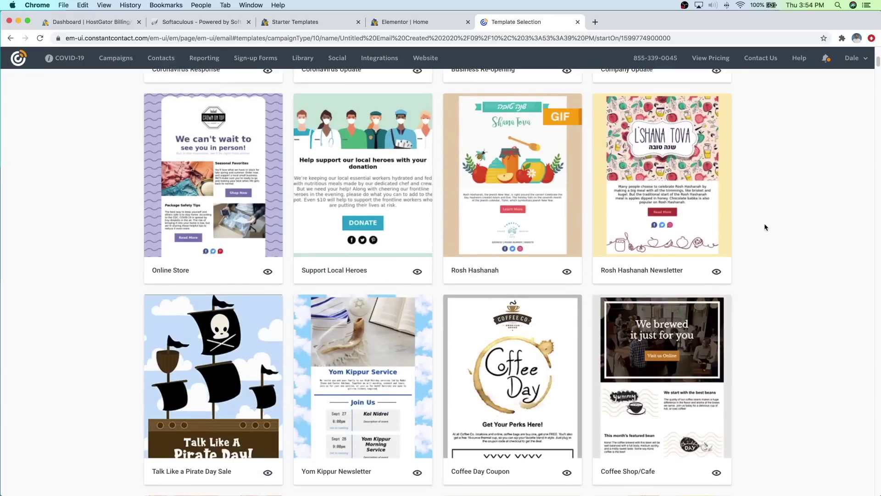
scroll(753, 227, "down", 15)
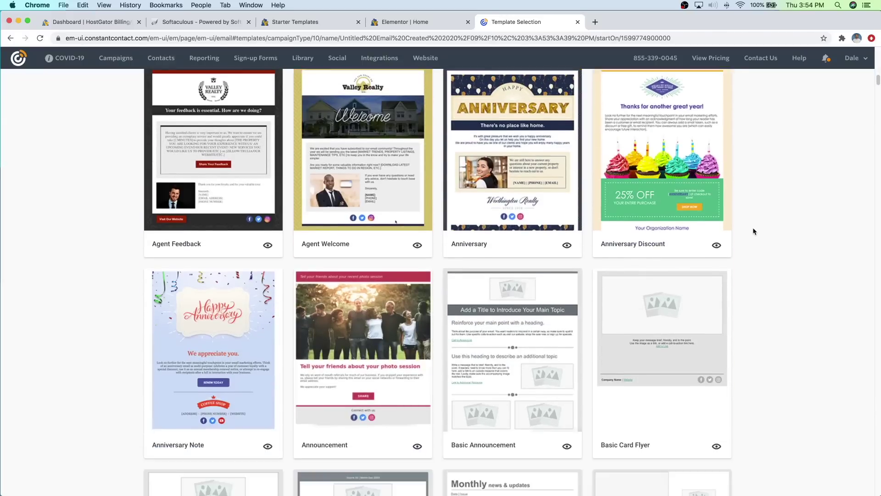
scroll(753, 228, "down", 8)
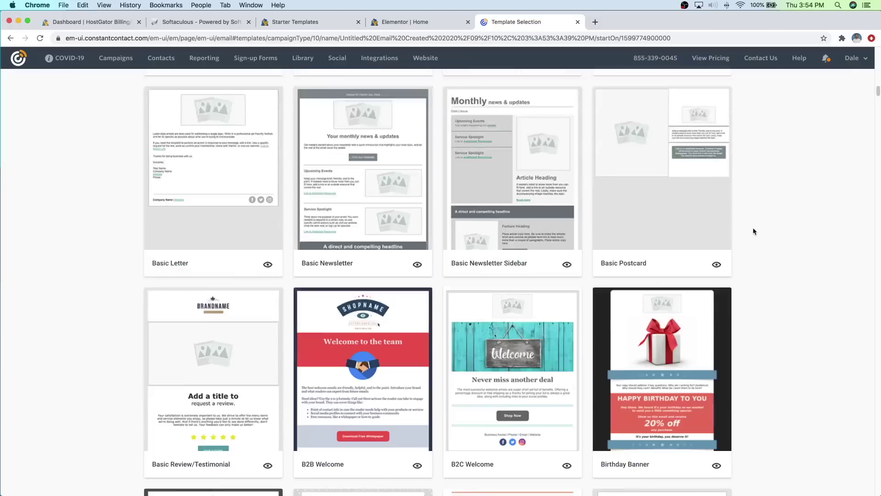
scroll(752, 227, "down", 4)
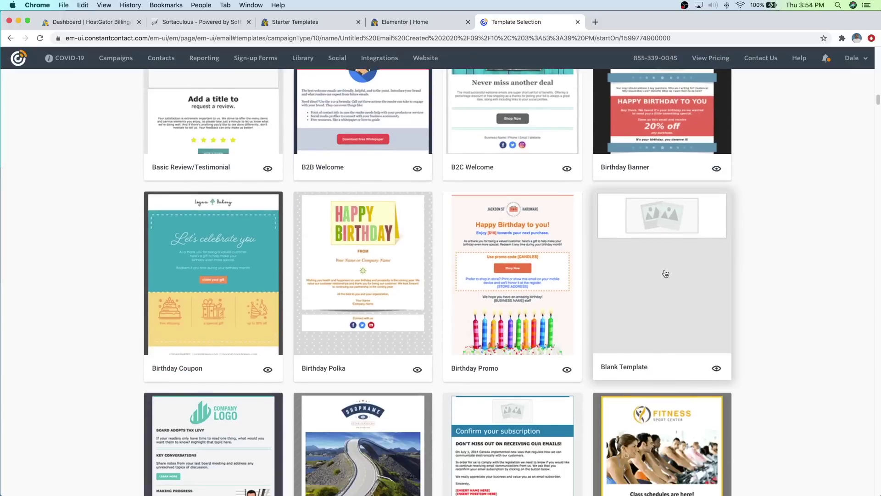
left_click(647, 261)
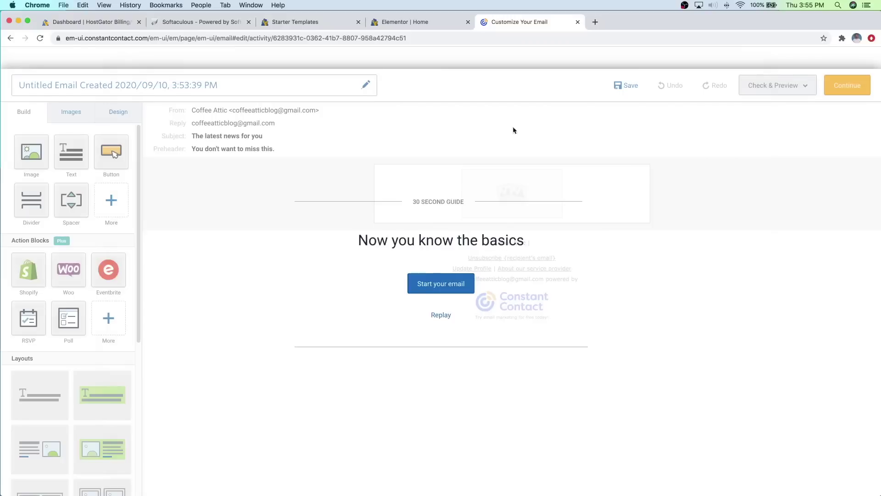
left_click(428, 25)
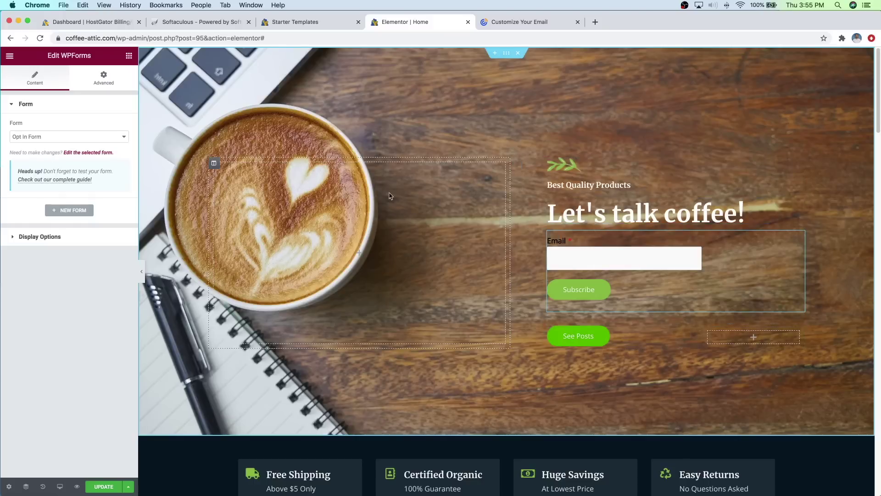
Step: Add a Text Editor widget below the Let's talk coffee heading with white text color
left_click(129, 57)
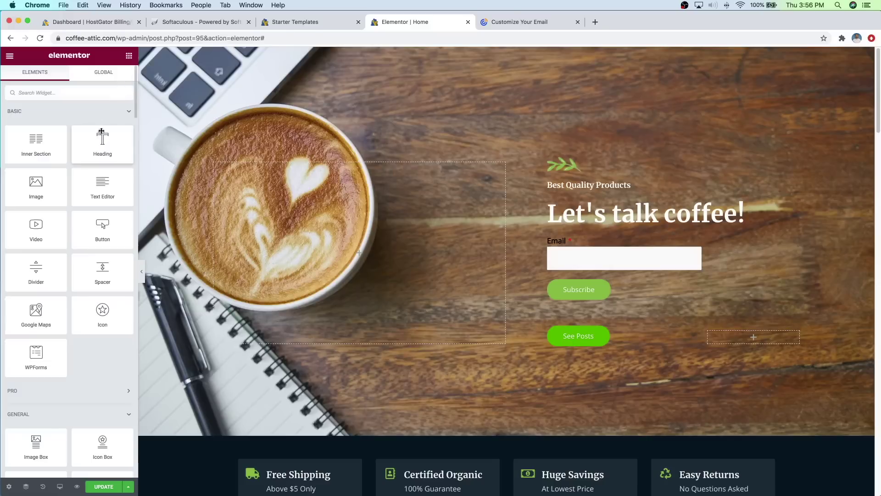
left_click_drag(98, 187, 627, 224)
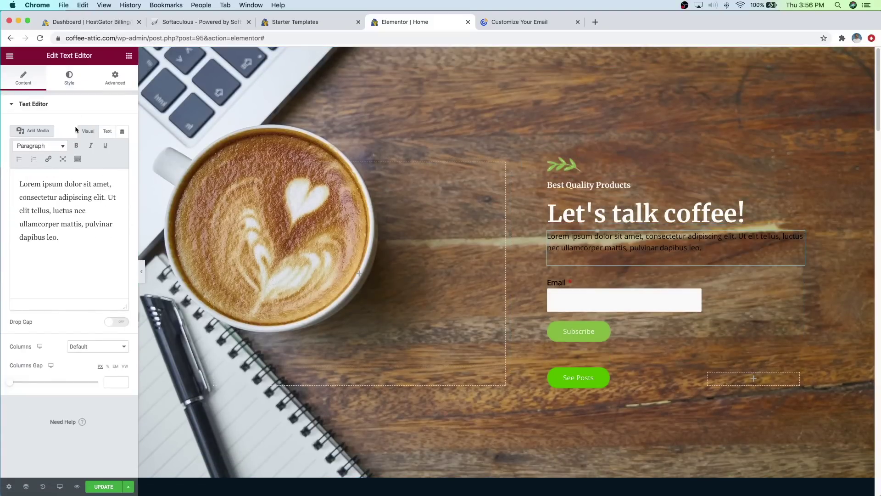
left_click(70, 83)
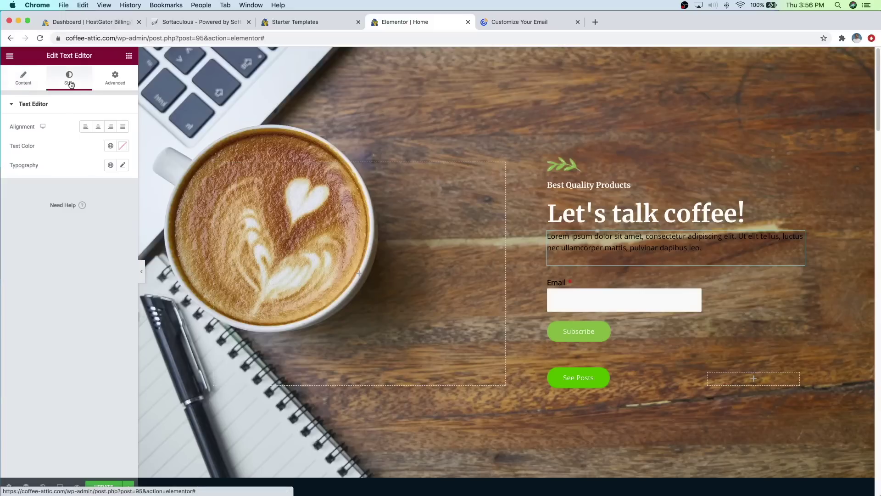
left_click(123, 147)
left_click_drag(111, 184, 2, 187)
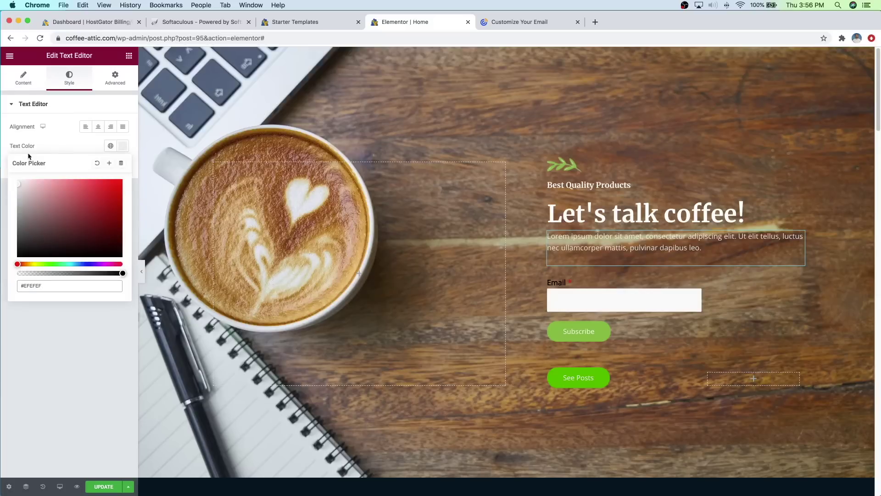
Step: Replace the lorem placeholder with text inviting visitors to subscribe for blog post and product updates
left_click(28, 87)
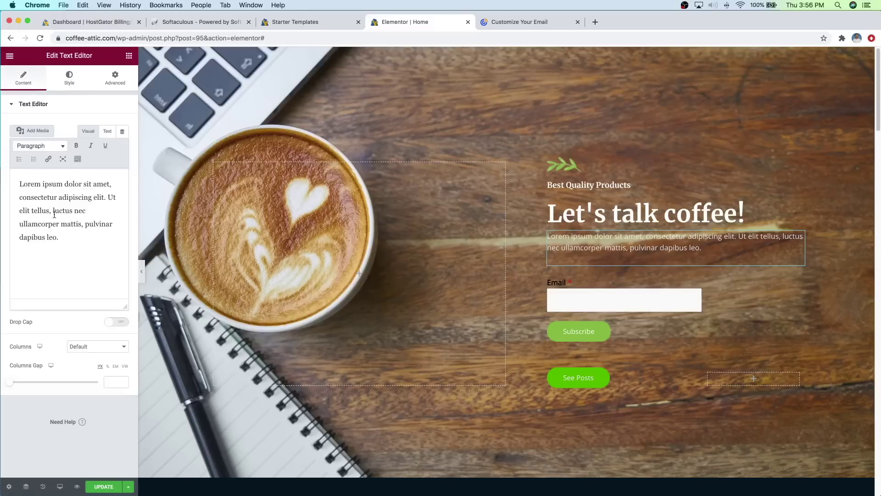
left_click_drag(61, 237, 24, 180)
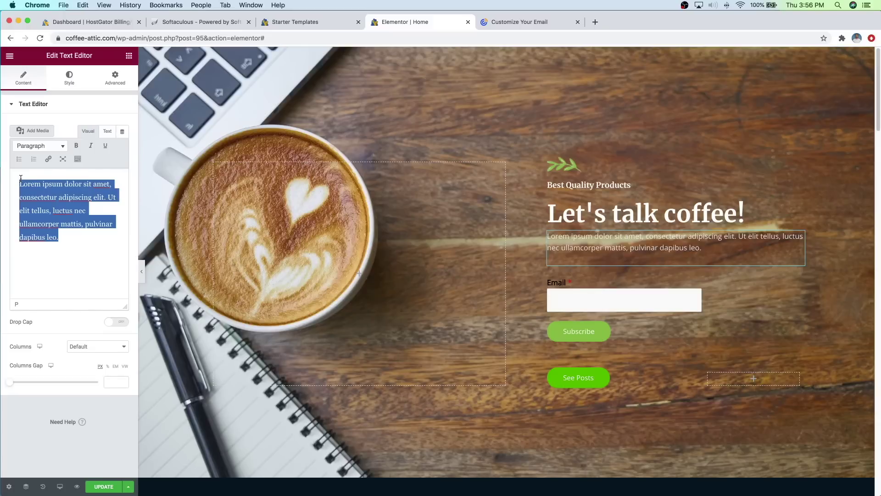
type("Want updates on new blog posts")
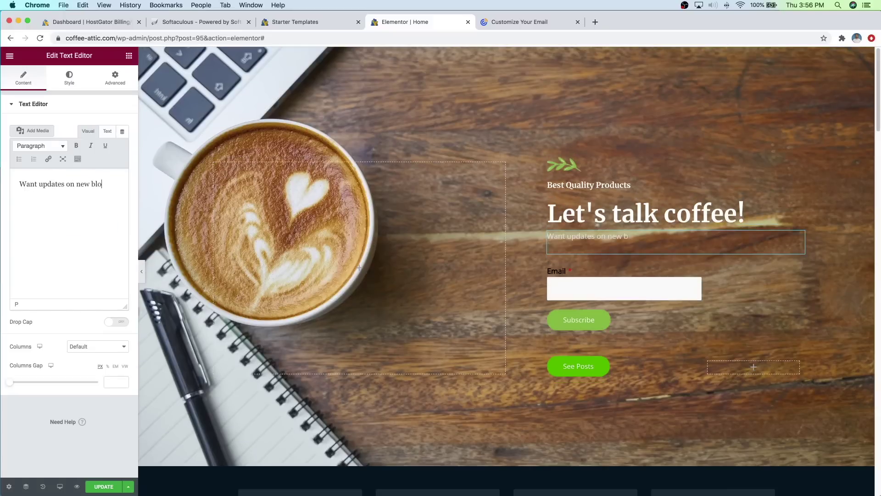
type(" and disco")
type("e products? Subscribe below!")
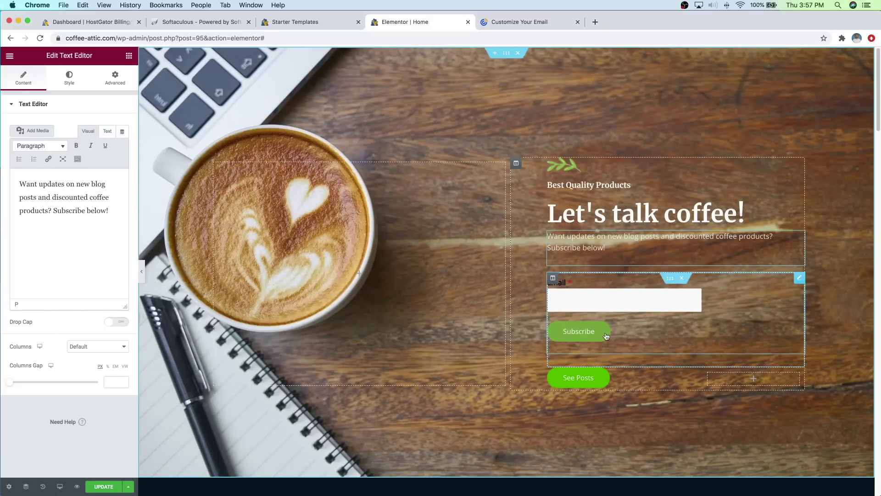
Step: Delete the See Posts button and update the page
scroll(628, 337, "down", 1)
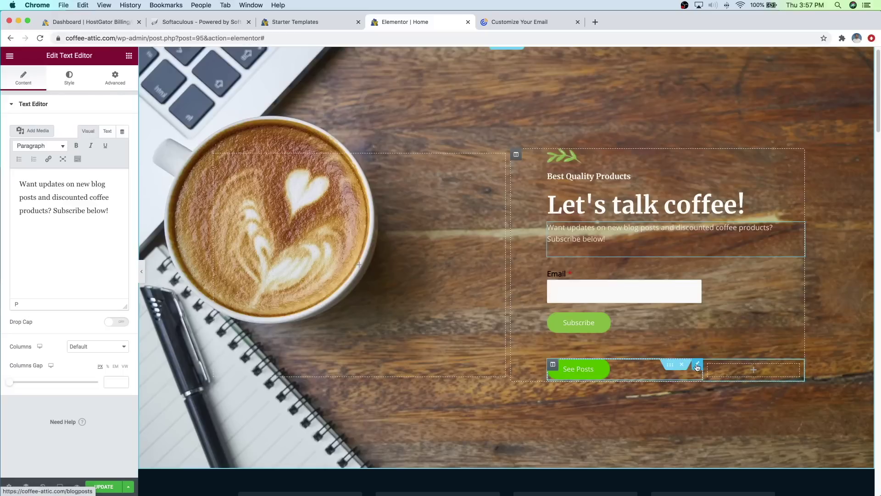
right_click(697, 366)
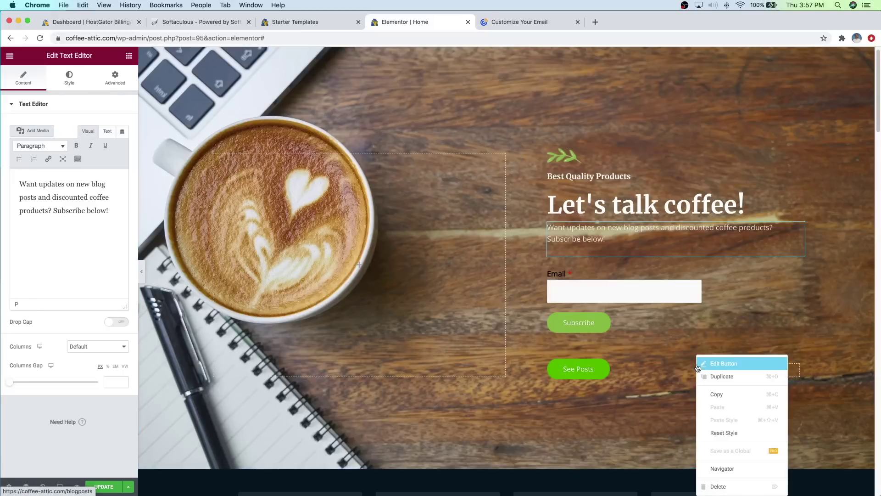
left_click(719, 486)
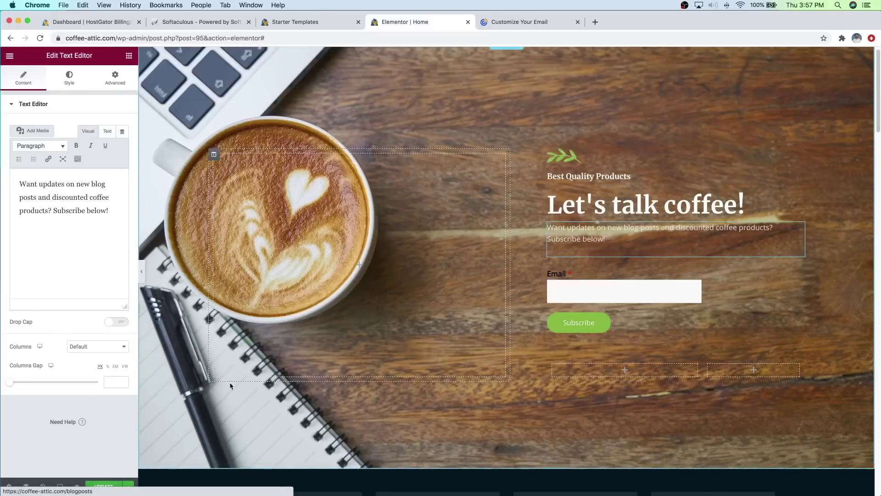
left_click(105, 486)
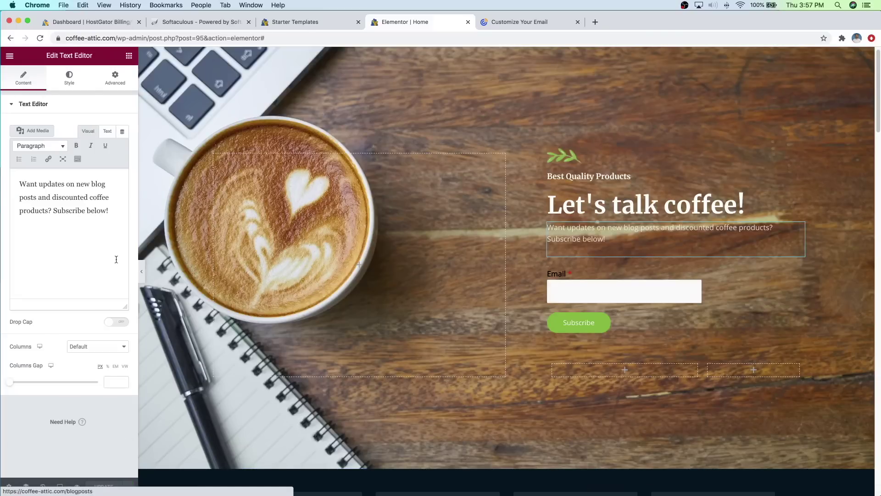
Step: Preview the page without the editing panel, then exit Elementor to the WordPress dashboard
left_click(143, 270)
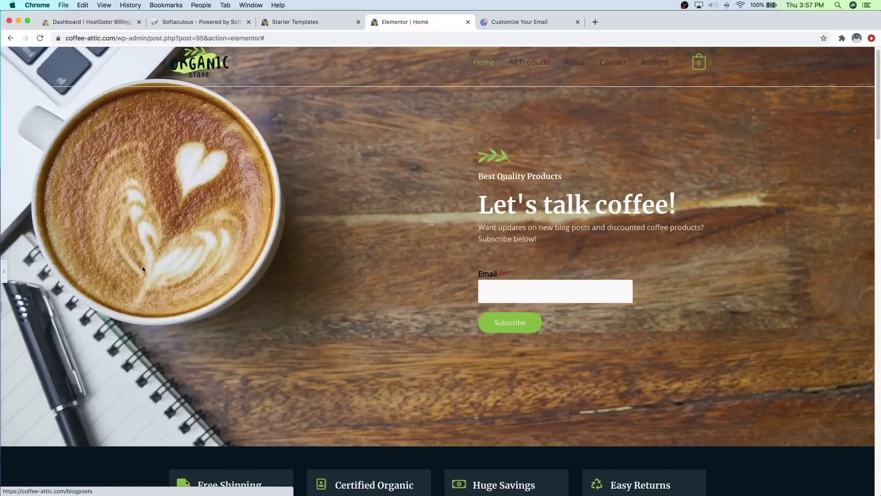
scroll(505, 168, "up", 1)
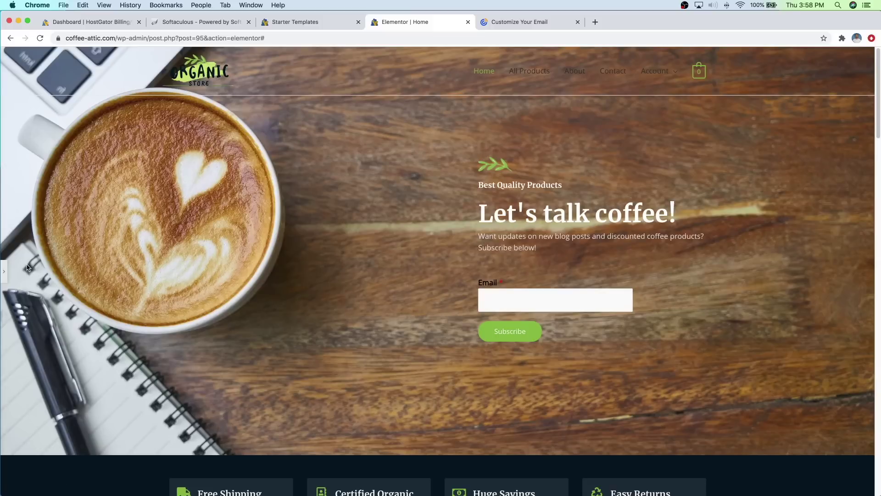
left_click(6, 275)
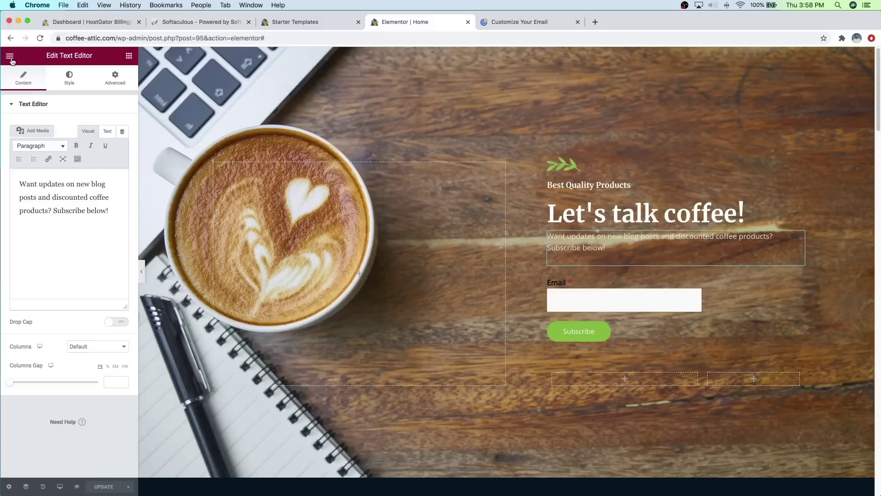
left_click(9, 57)
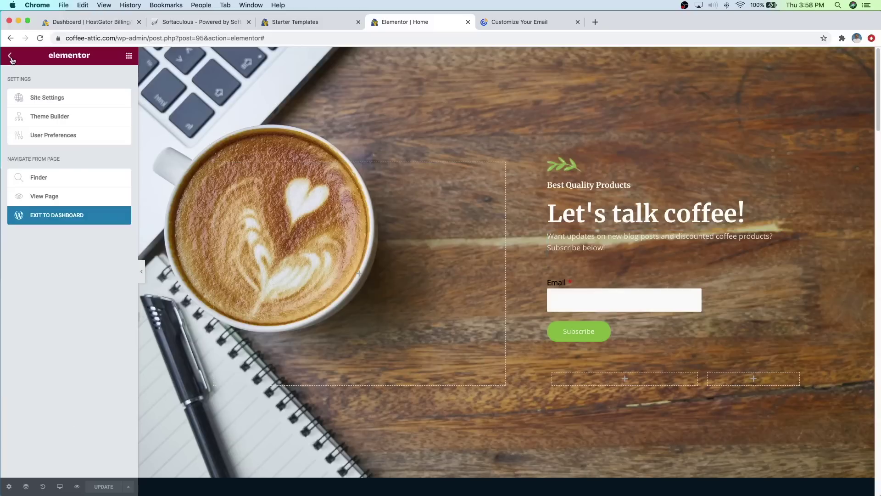
left_click(63, 220)
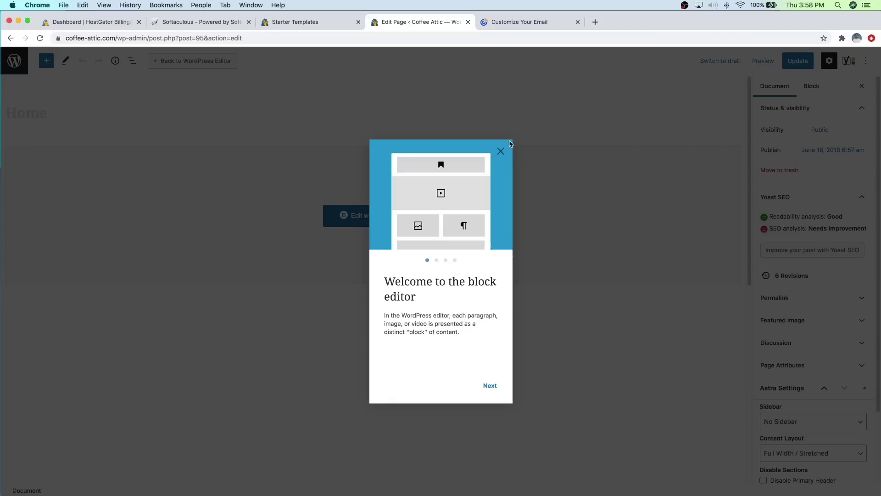
left_click(501, 151)
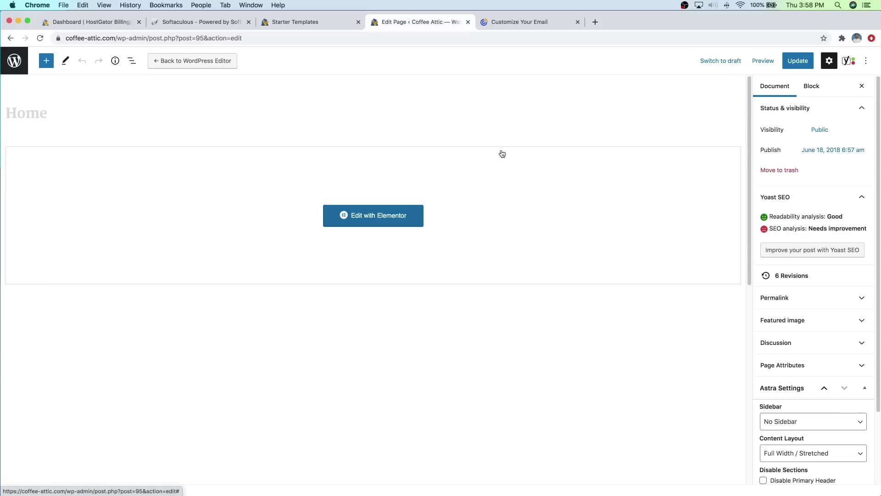
Step: Visit the live Coffee Attic home page and scroll through its sections
left_click(17, 70)
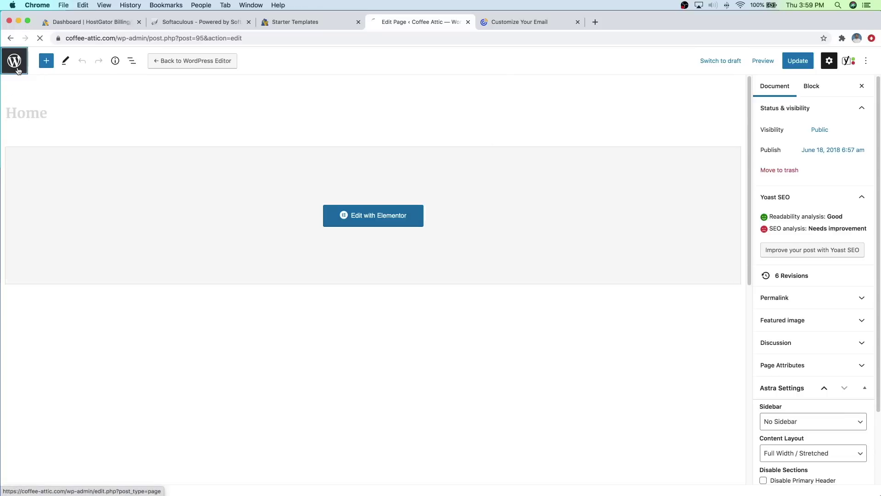
mouse_move(30, 58)
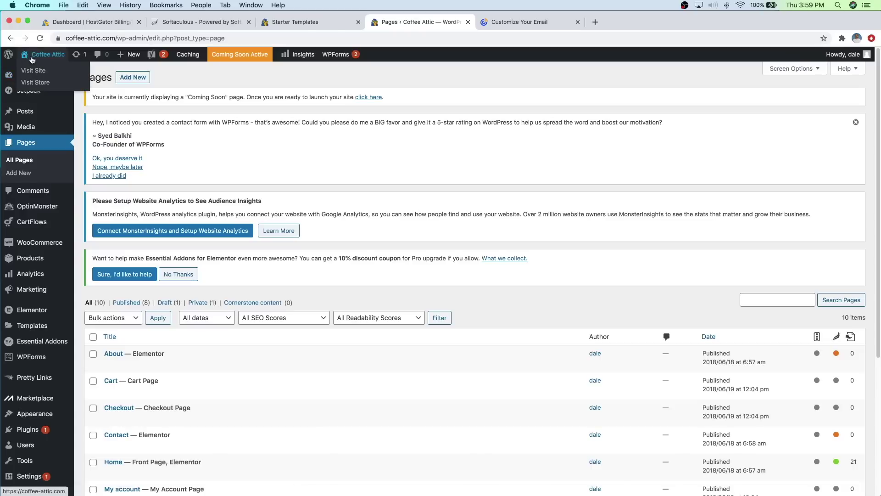
left_click(32, 73)
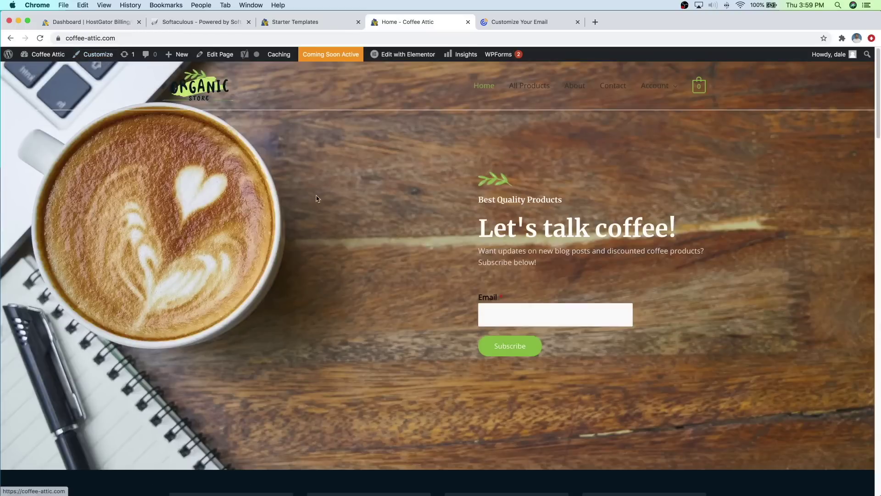
scroll(530, 176, "down", 1)
scroll(531, 177, "down", 10)
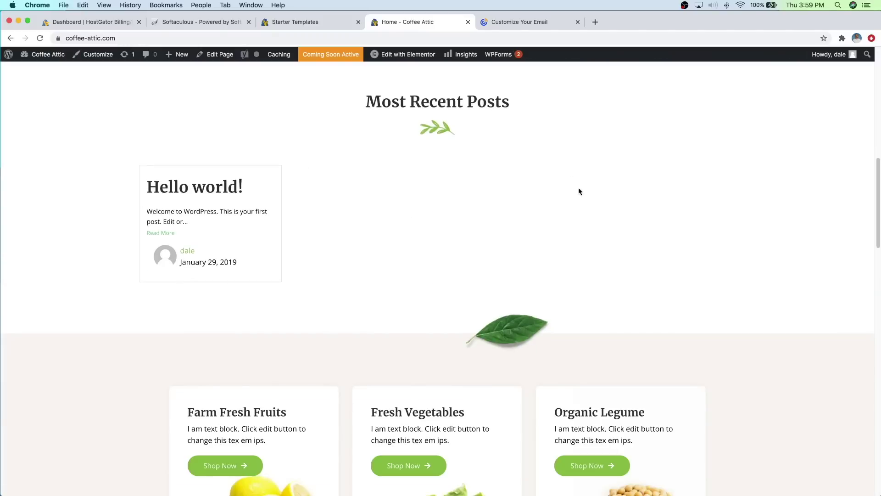
scroll(372, 235, "up", 10)
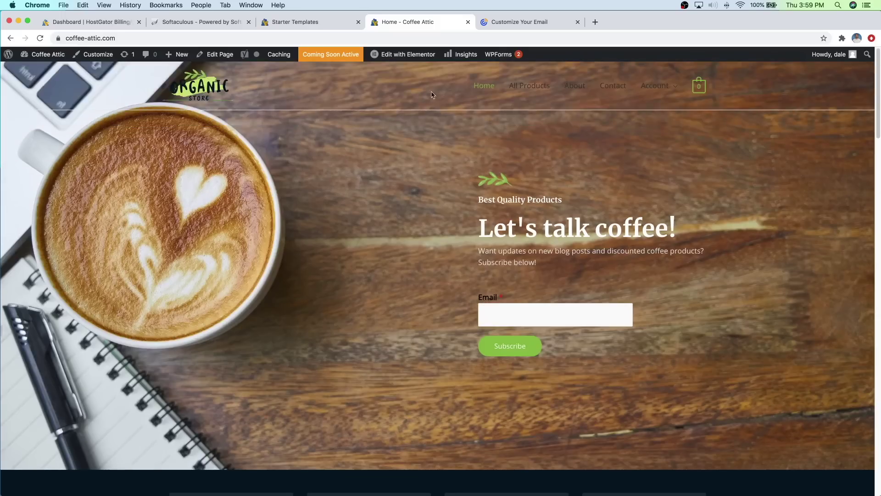
scroll(426, 91, "down", 20)
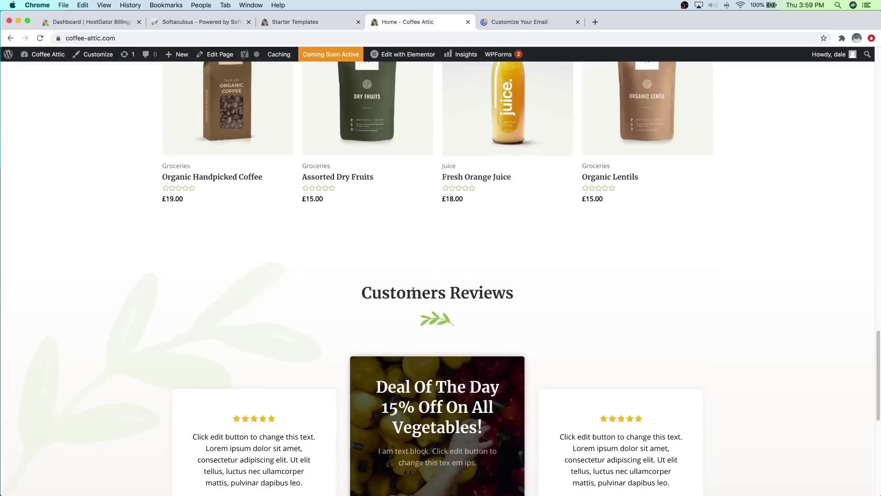
scroll(457, 230, "up", 20)
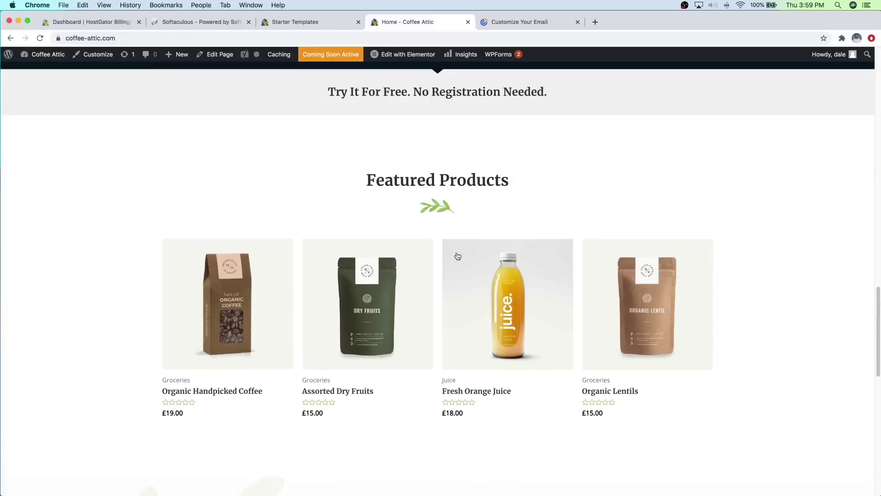
scroll(449, 247, "up", 10)
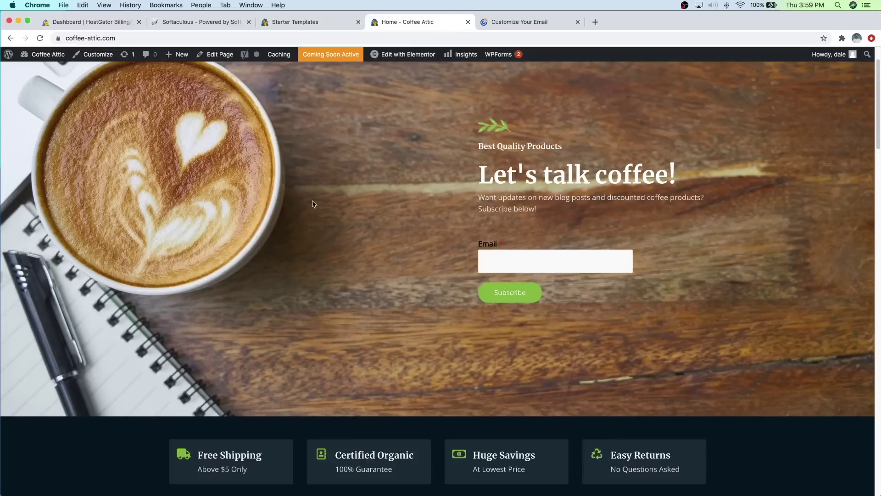
Step: Remove the Organic Store logo under Header > Site Identity in the Customizer, then open a new tab
left_click(93, 55)
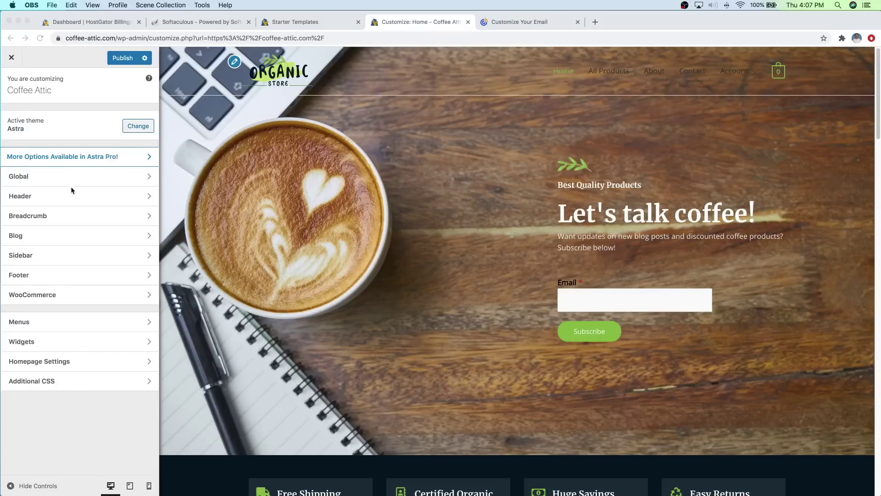
key("super+Tab")
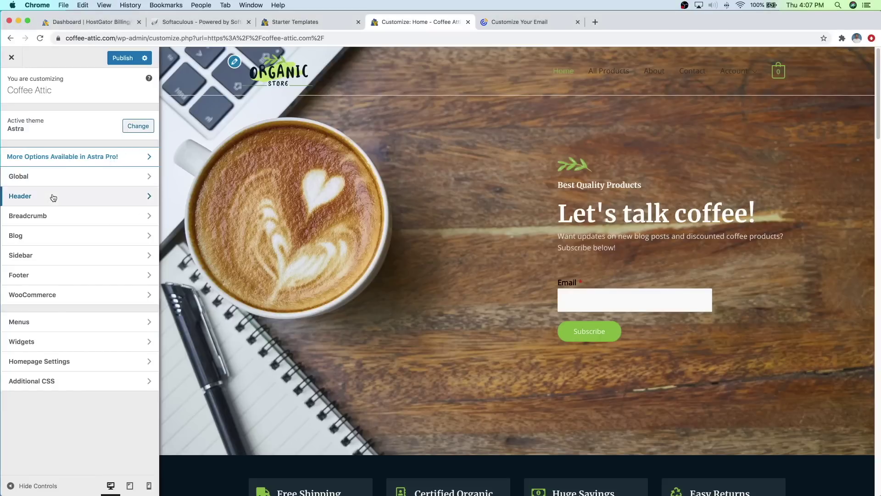
left_click(53, 198)
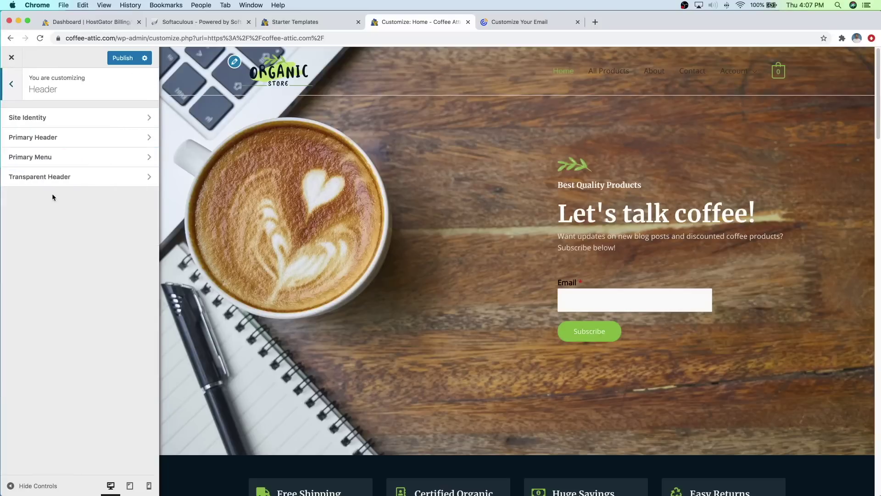
left_click(53, 118)
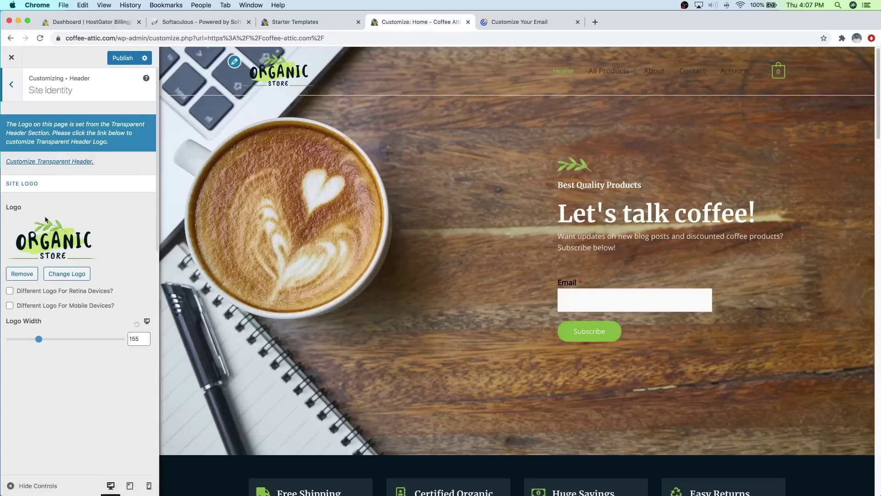
left_click(22, 274)
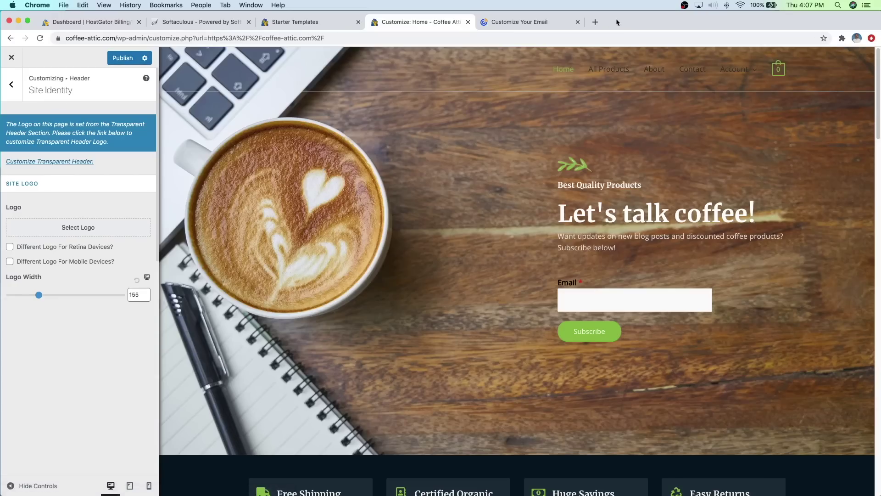
left_click(595, 22)
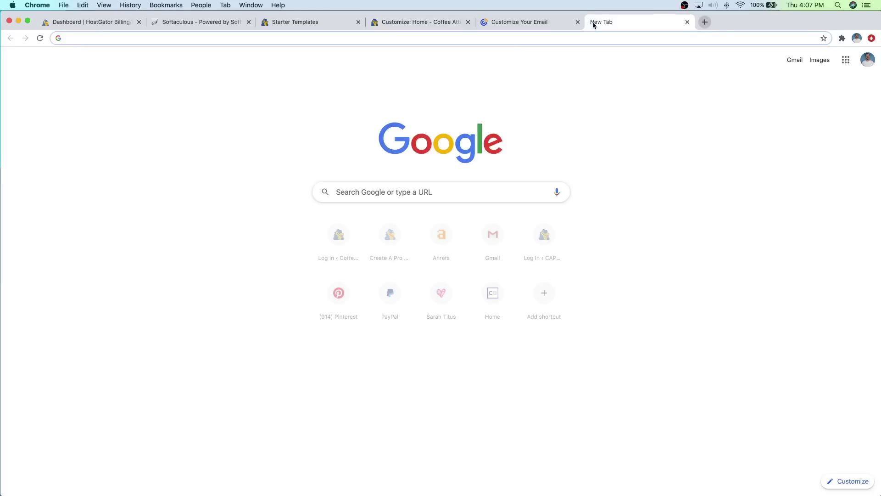
Step: Load logomakr.com in the new tab
type("logomakr")
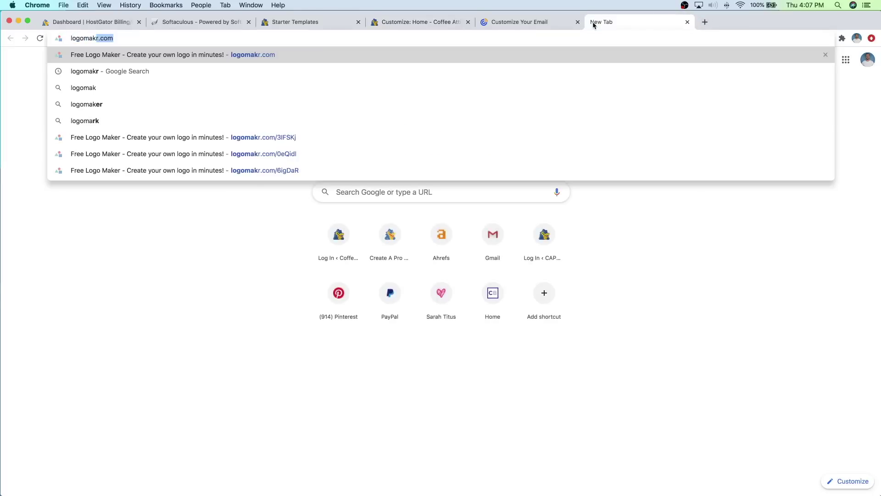
type(".com")
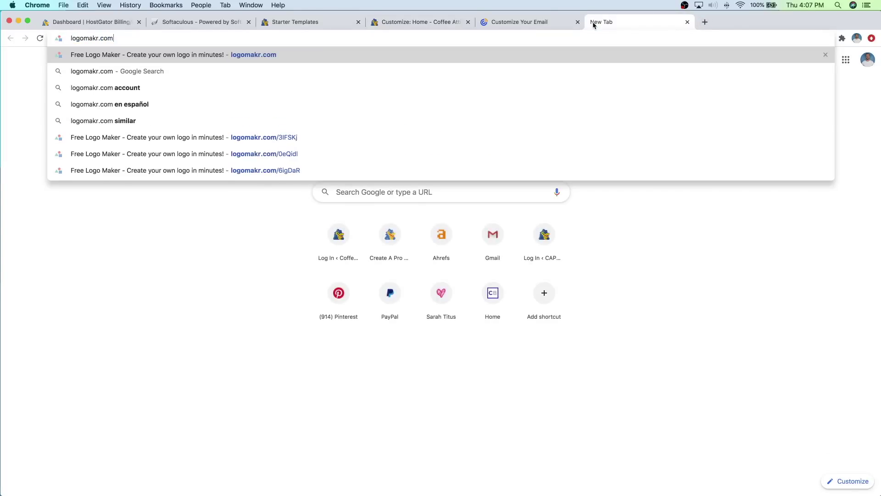
key("Return")
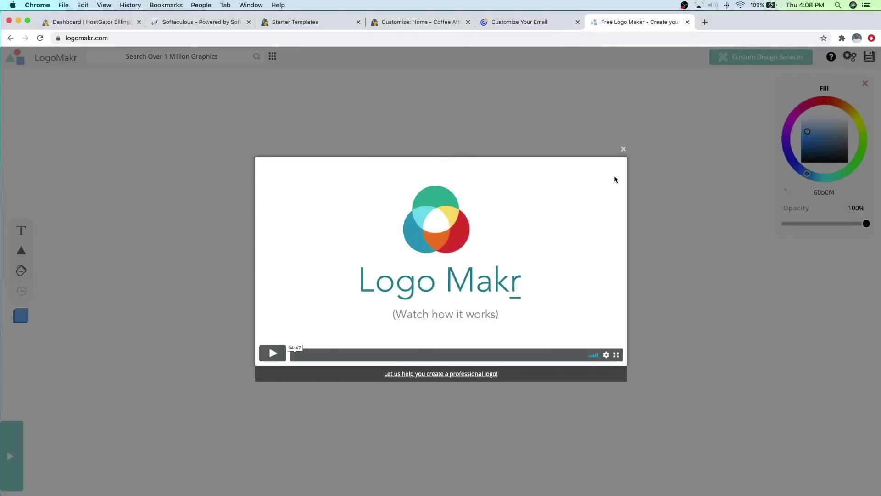
Step: Dismiss the LogoMakr intro video and tip, and search the clipart for 'coffee'
left_click(623, 149)
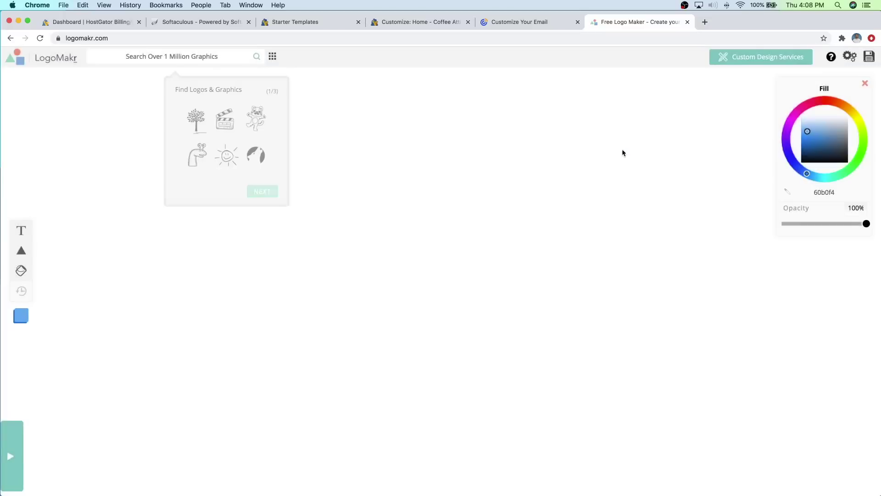
left_click(212, 55)
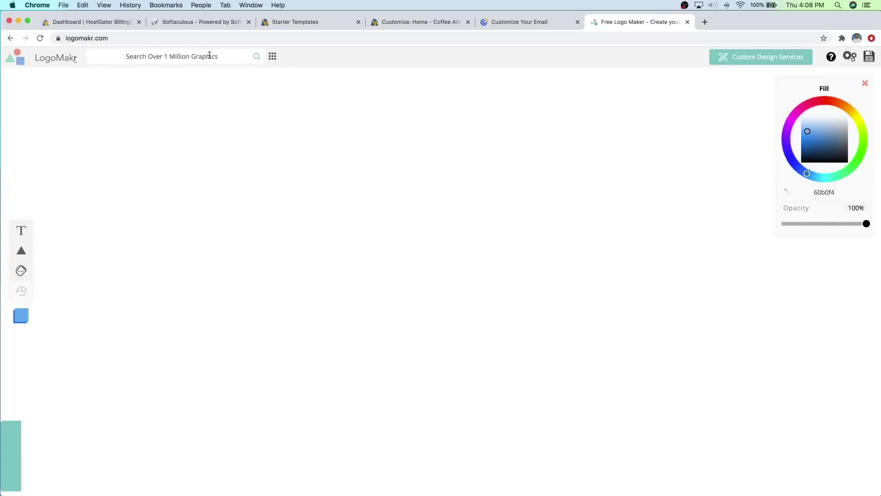
left_click(208, 55)
type("coffee")
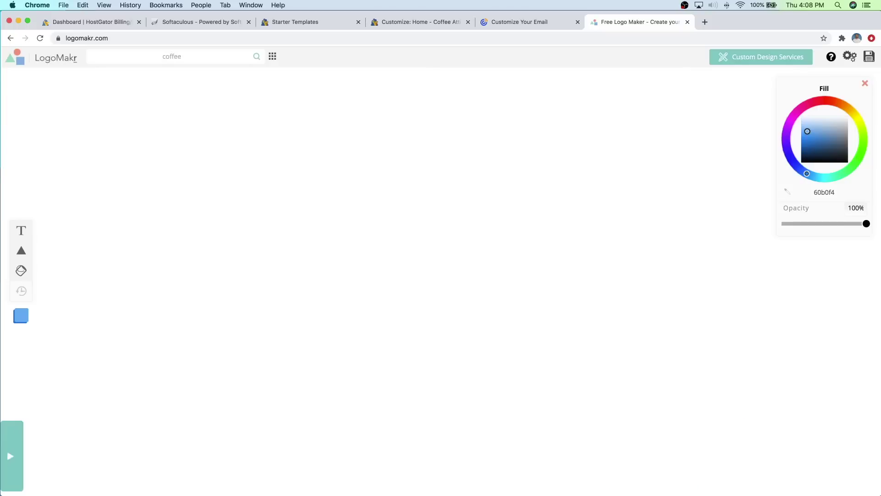
left_click(257, 56)
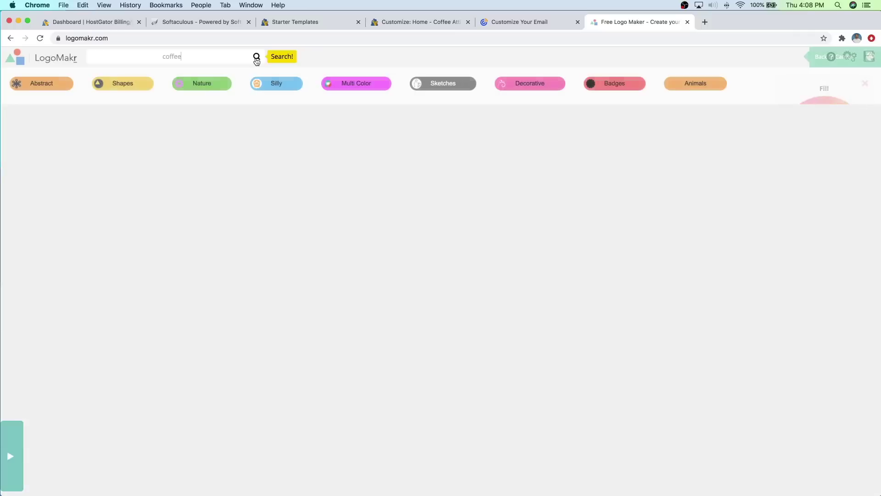
Step: Place the black coffee bean icon on the canvas, then reposition and resize it
scroll(460, 199, "down", 3)
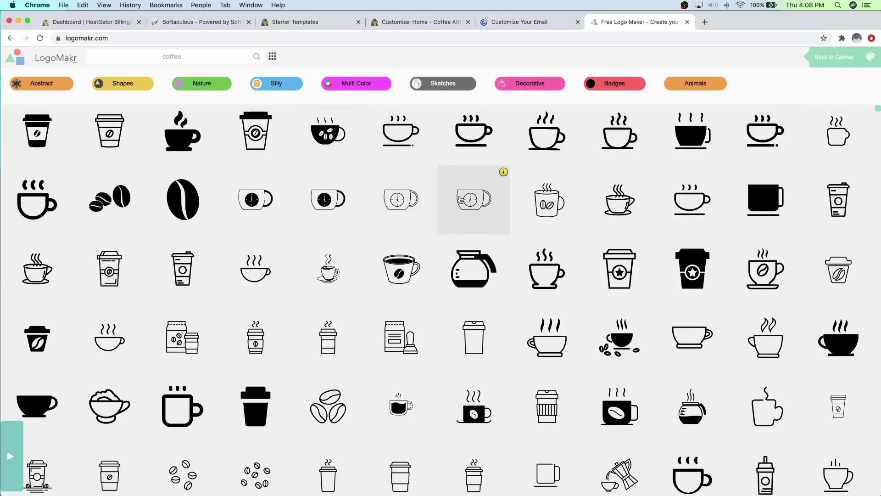
scroll(460, 200, "down", 10)
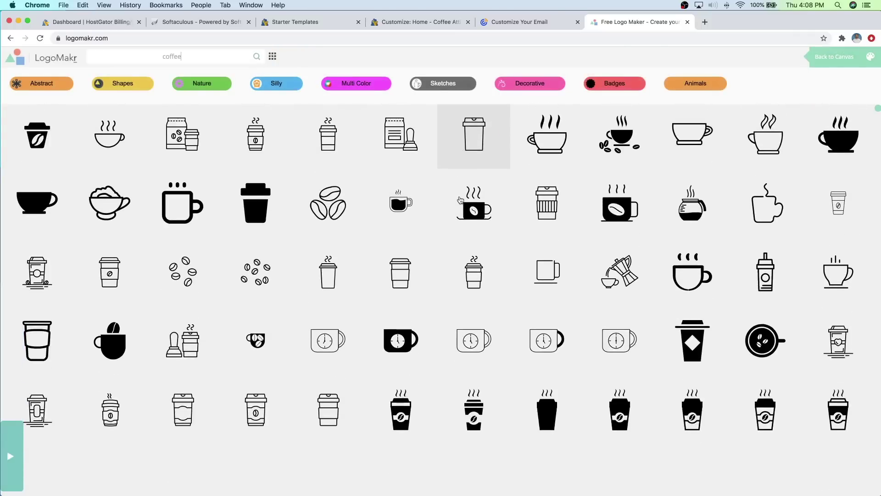
scroll(460, 199, "down", 8)
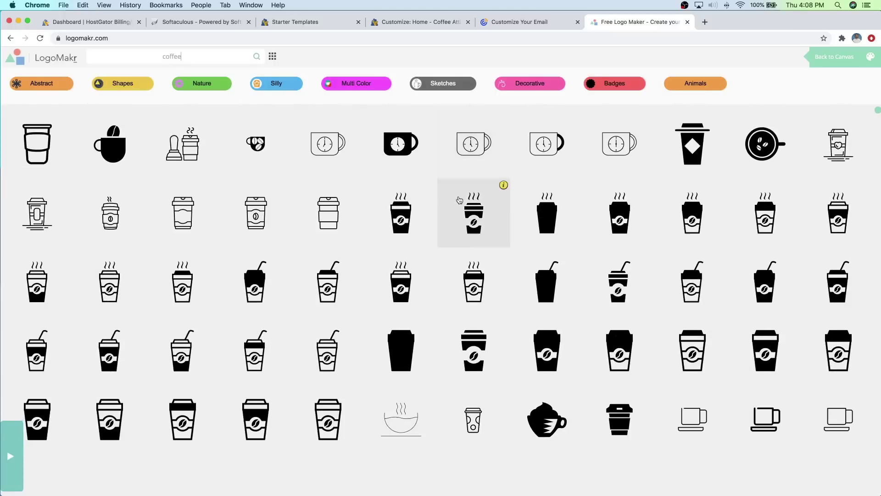
scroll(459, 200, "down", 11)
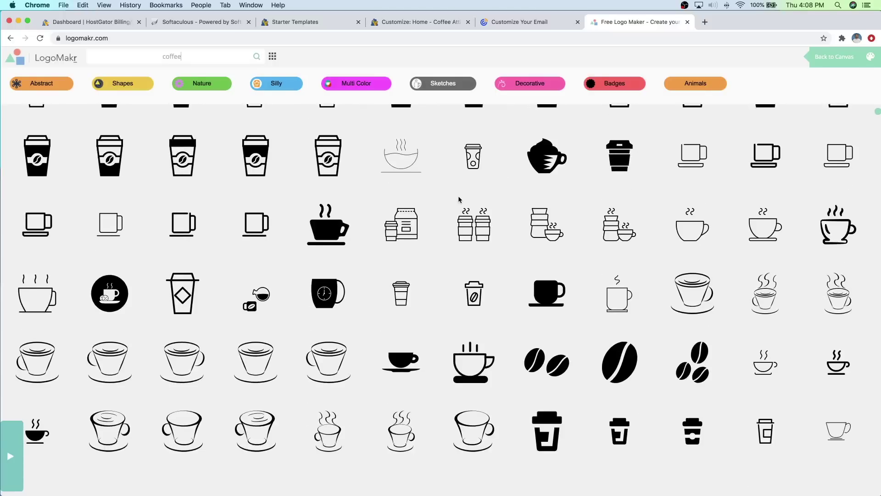
scroll(459, 200, "down", 3)
scroll(460, 200, "up", 15)
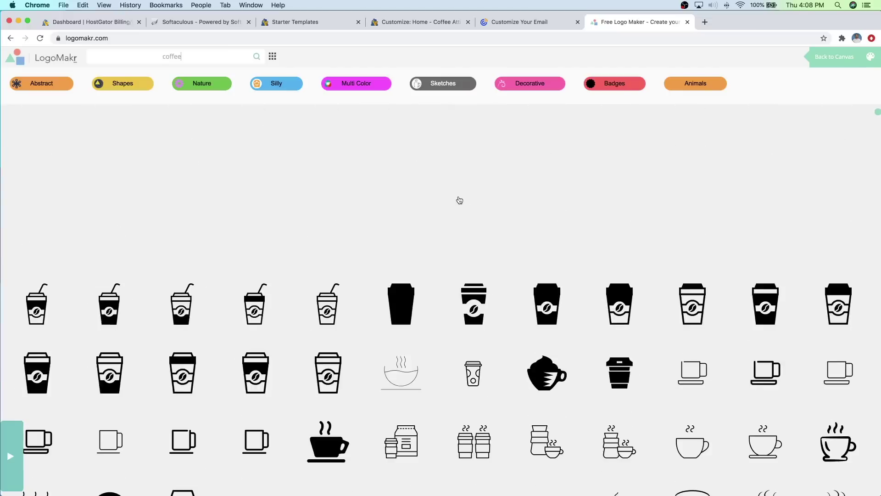
scroll(458, 199, "up", 5)
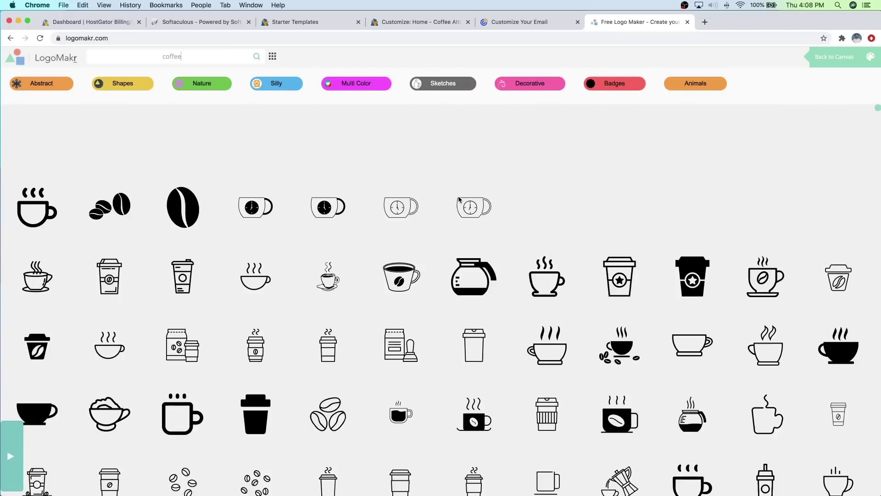
left_click(183, 204)
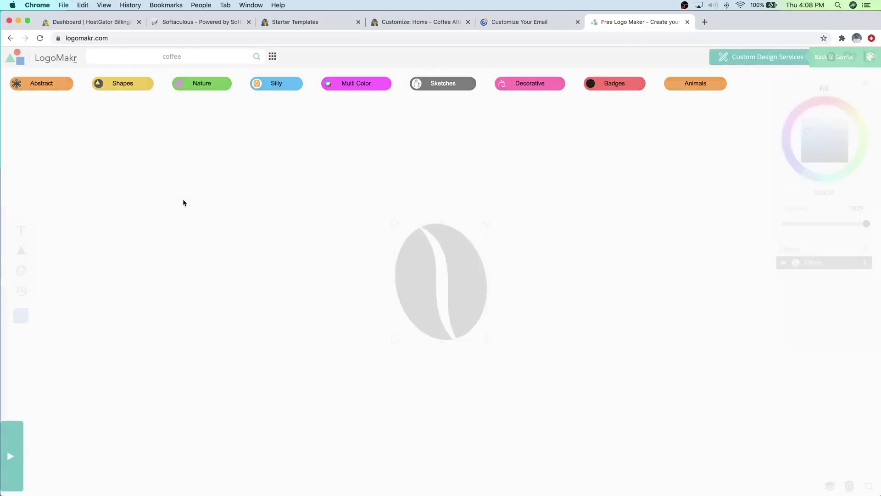
left_click_drag(449, 247, 389, 226)
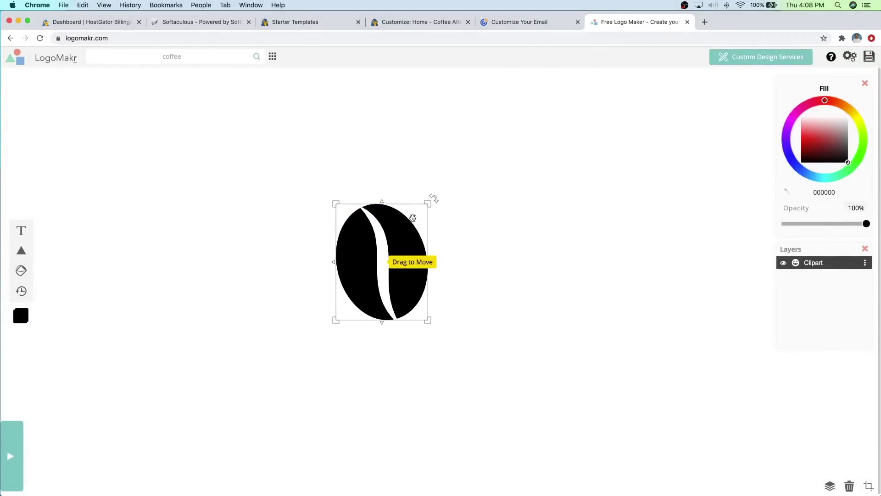
left_click_drag(428, 201, 222, 242)
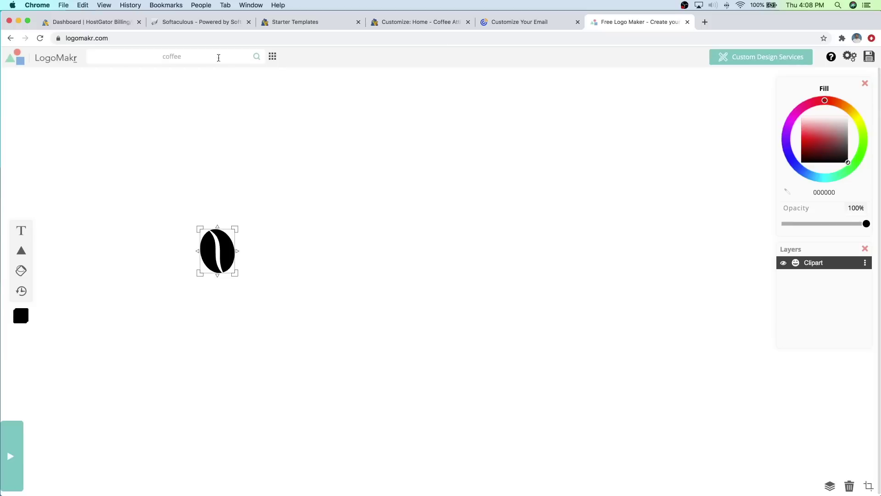
Step: Search clipart for 'house', add a simple house outline, and drag it over the coffee bean
double_click(201, 56)
type("house")
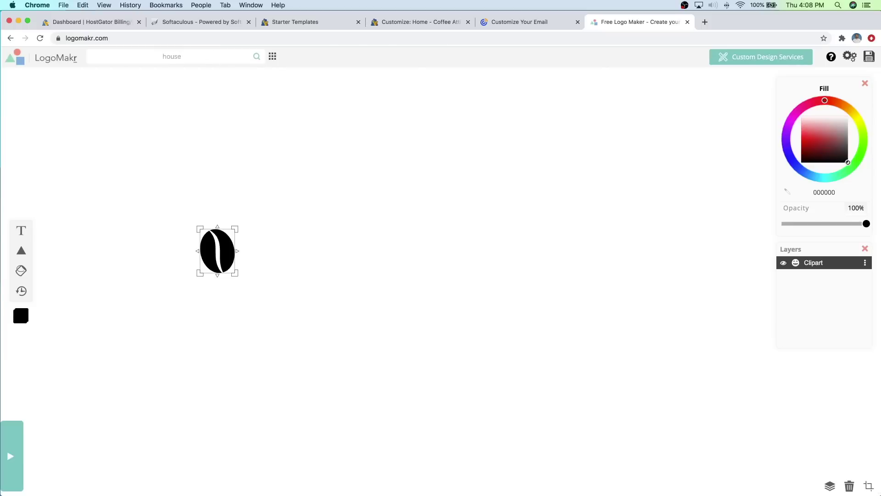
key("Return")
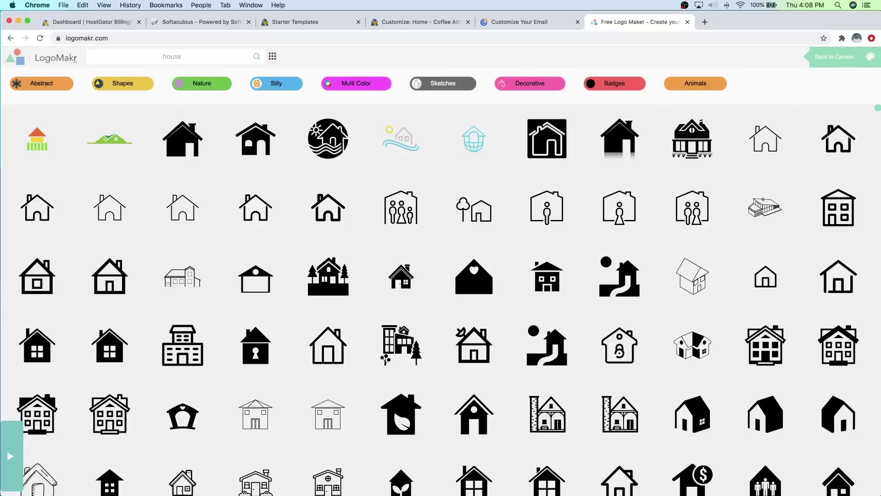
scroll(546, 207, "down", 2)
scroll(555, 226, "down", 4)
scroll(556, 227, "down", 4)
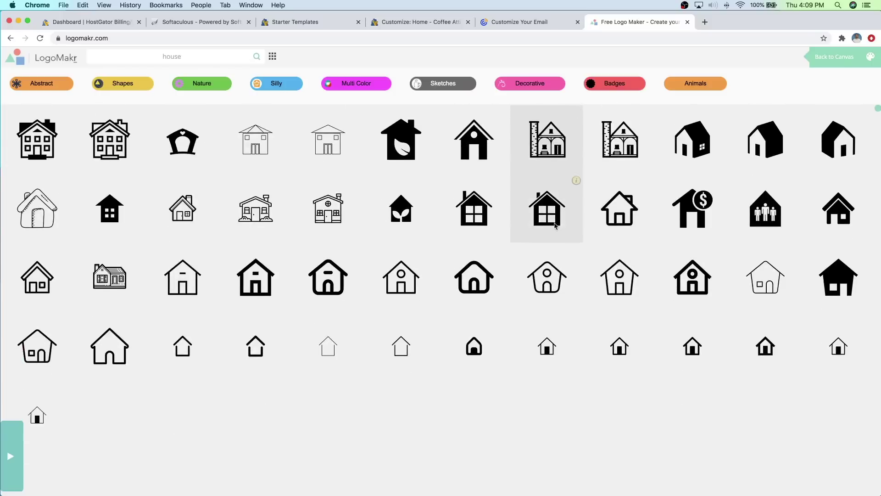
scroll(557, 226, "down", 3)
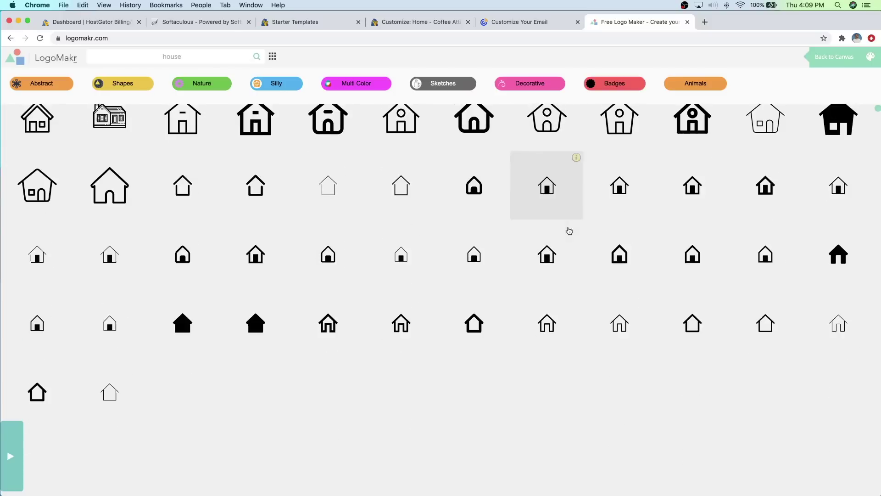
left_click(700, 326)
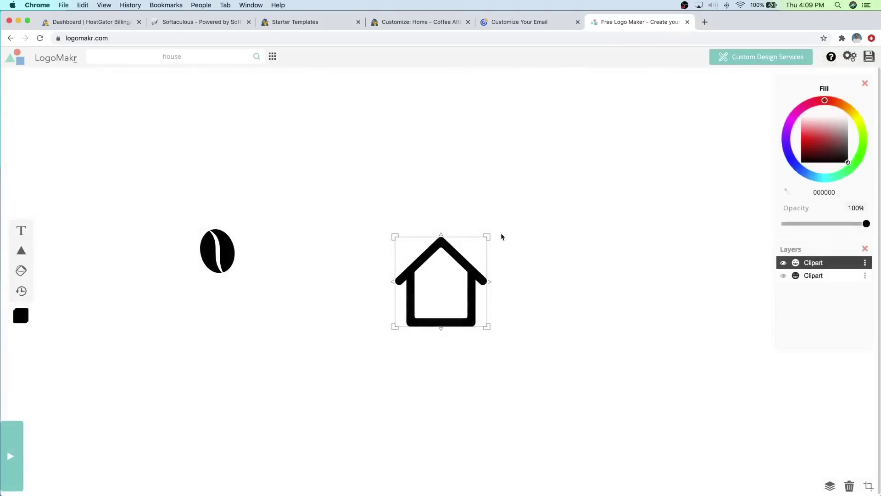
left_click_drag(473, 247, 248, 210)
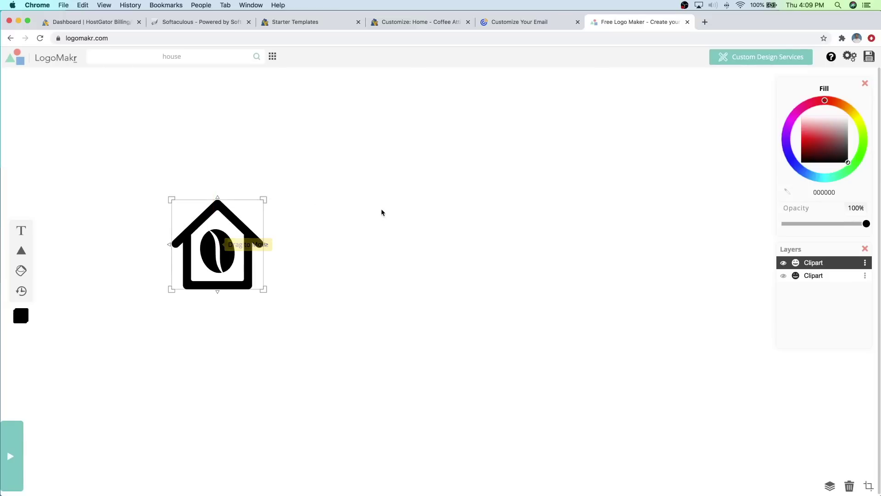
left_click(381, 209)
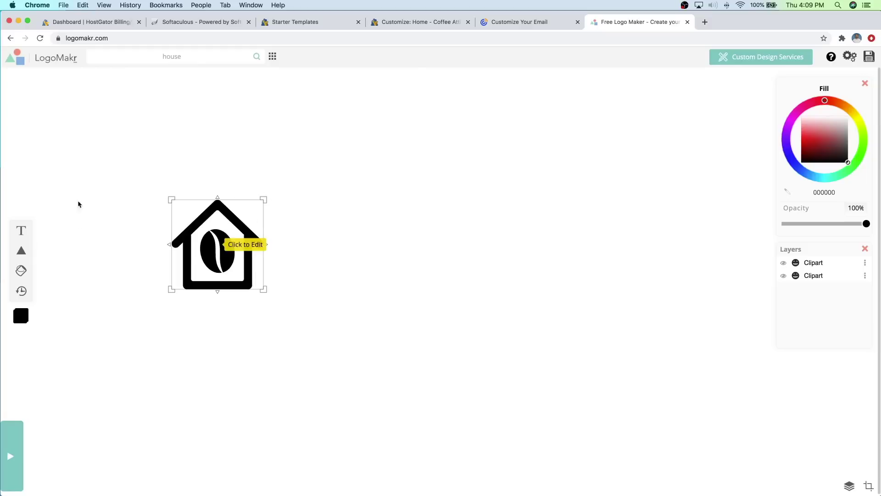
Step: Add the text COFFEE ATTIC and set its font to Fredoka One
left_click(21, 231)
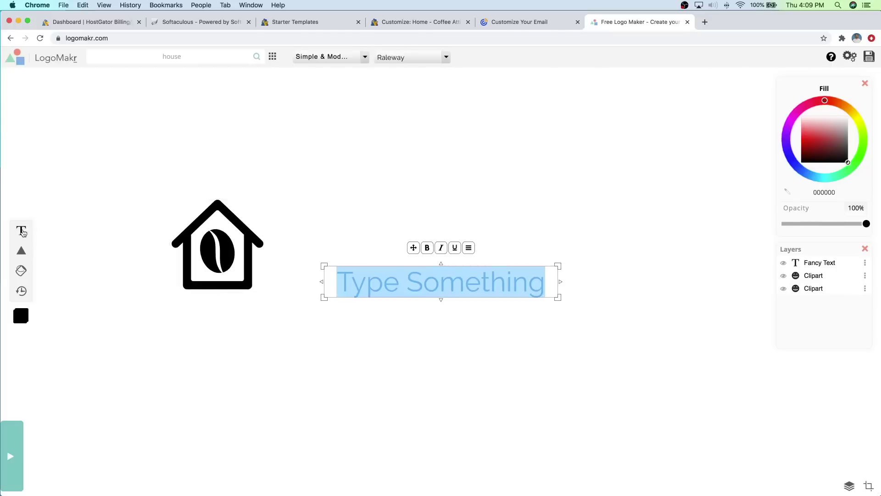
type("C")
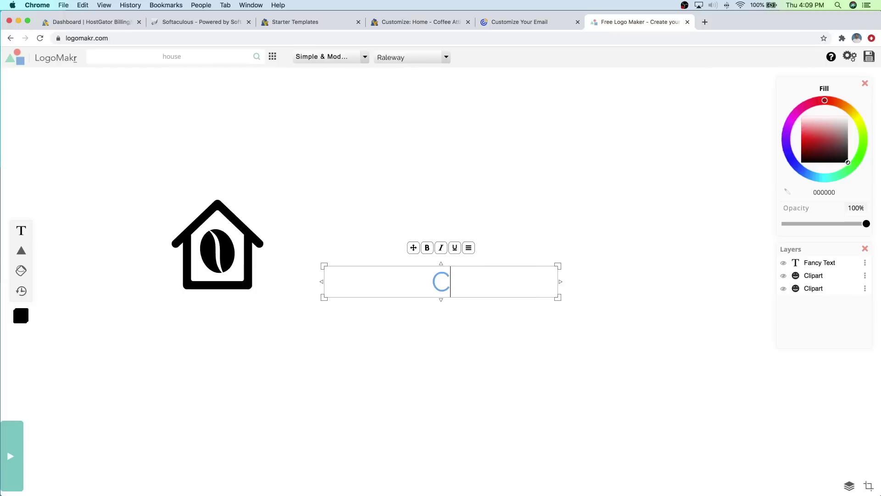
type("OFFEE ATTIC")
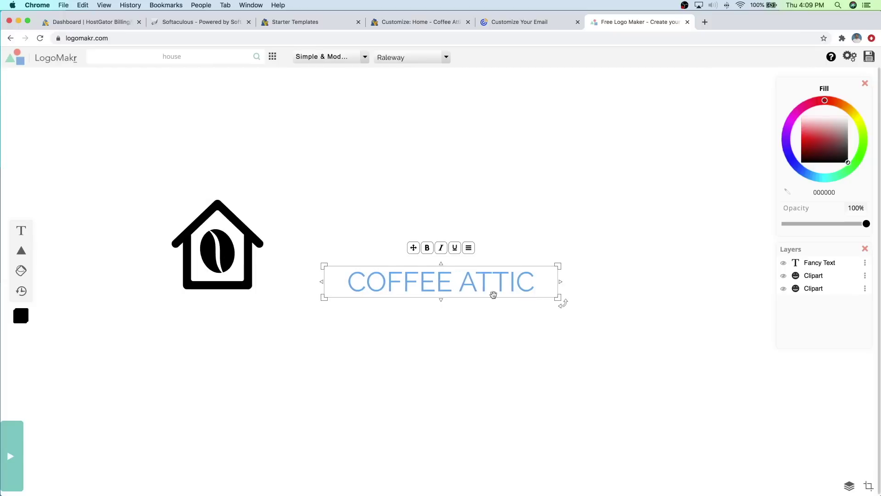
left_click(364, 58)
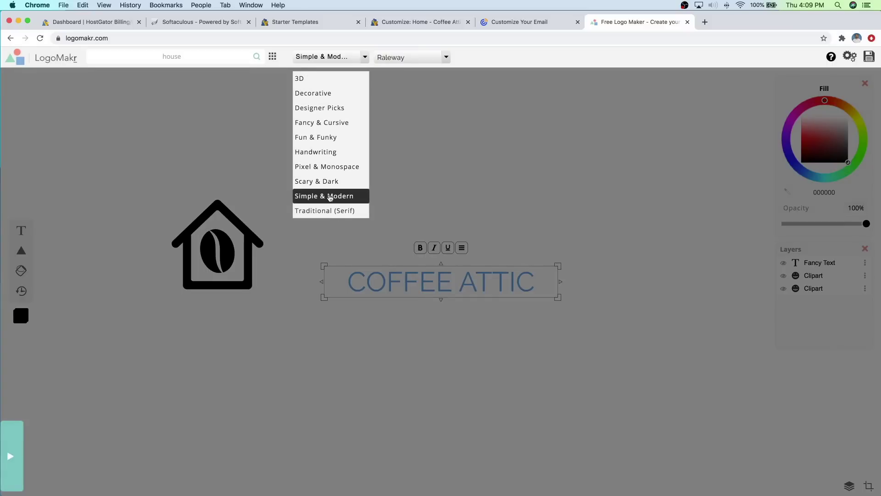
left_click(446, 57)
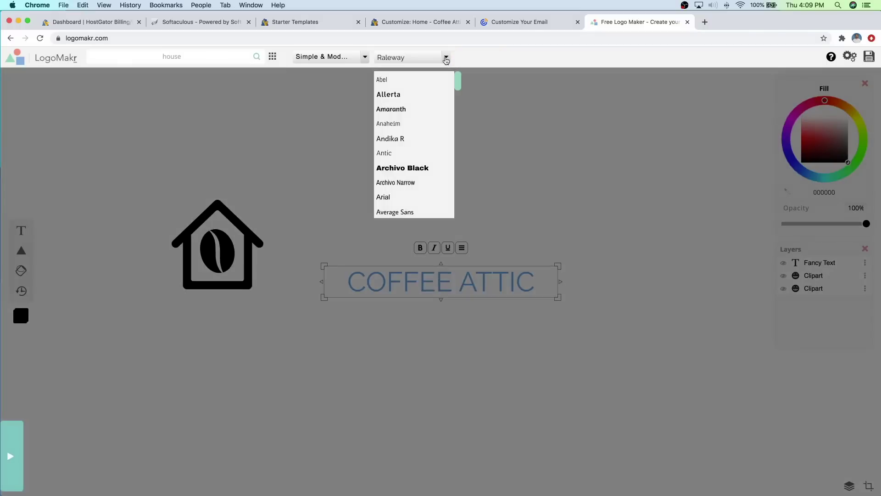
scroll(434, 140, "down", 3)
scroll(433, 146, "down", 6)
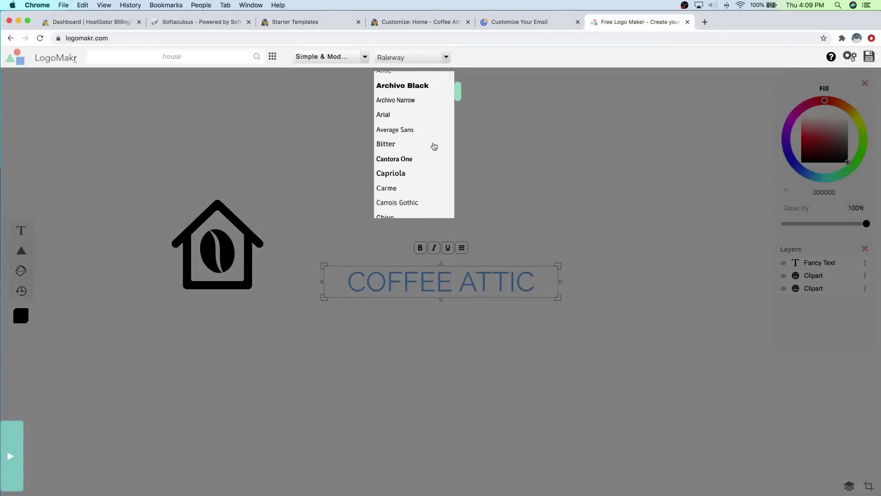
scroll(432, 148, "down", 1)
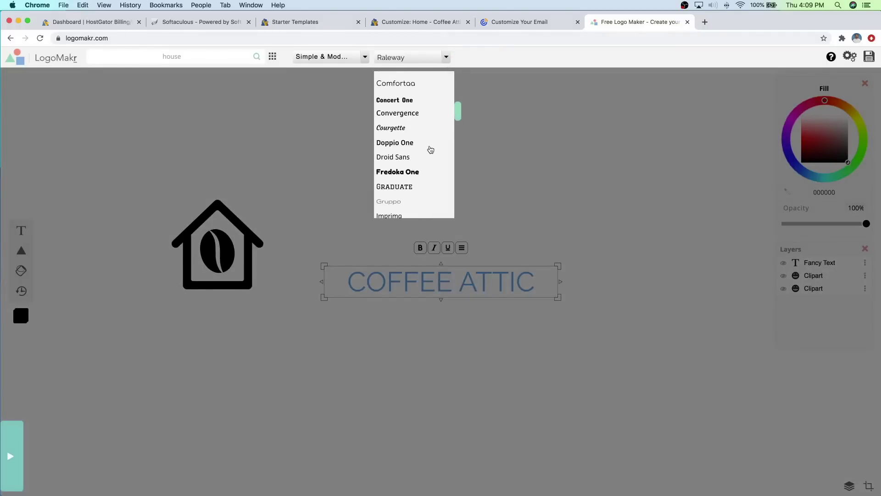
left_click(407, 173)
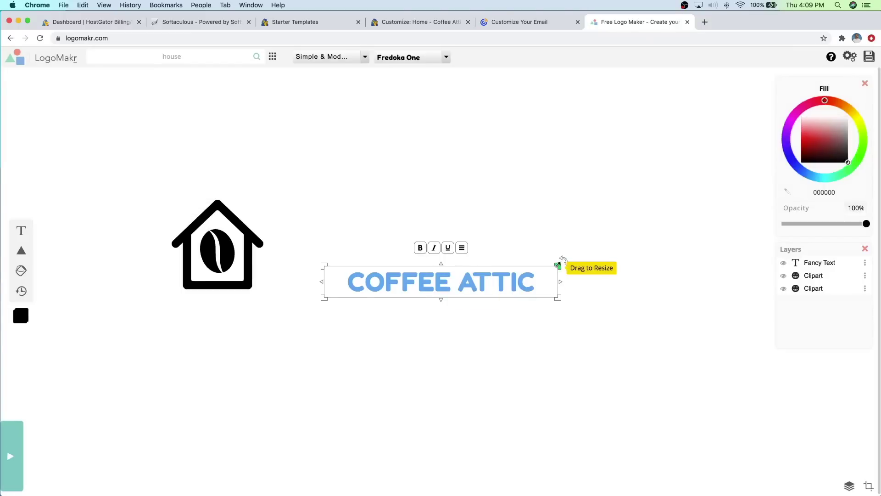
Step: Enlarge the text beside the house, then shrink and nudge the house-and-bean icon up
left_click_drag(558, 265, 762, 224)
left_click_drag(689, 253, 637, 244)
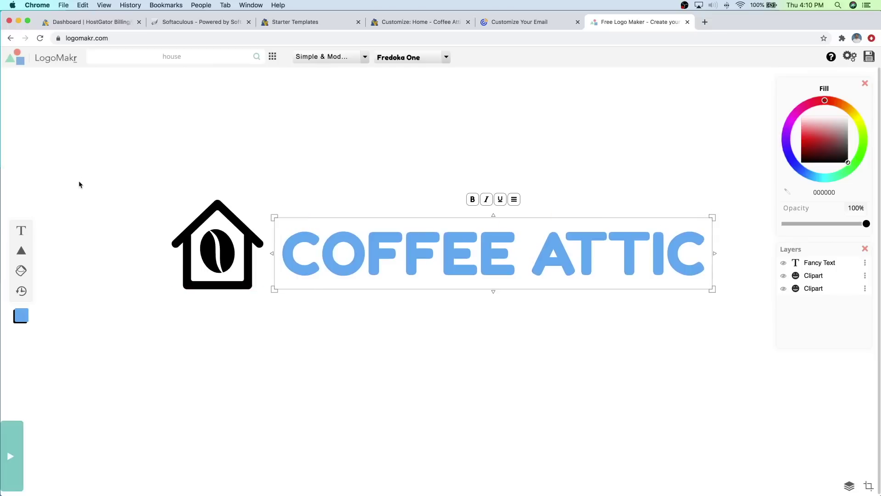
left_click_drag(99, 192, 230, 274)
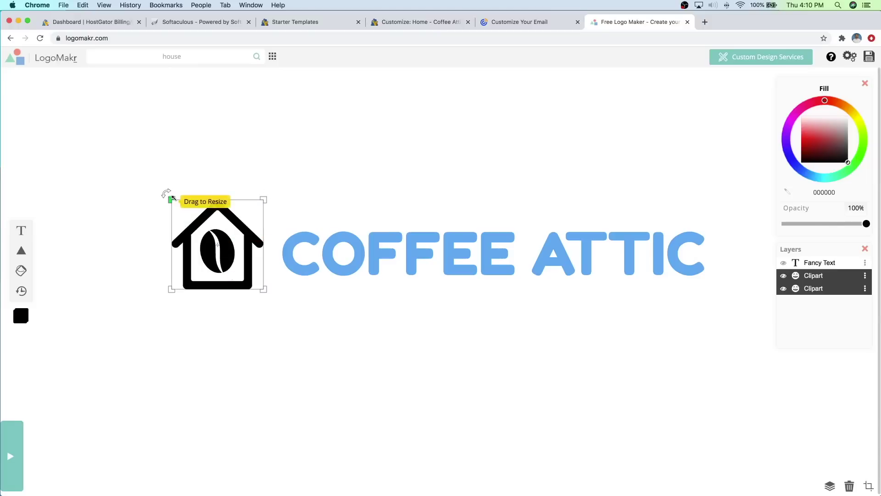
left_click_drag(171, 196, 224, 238)
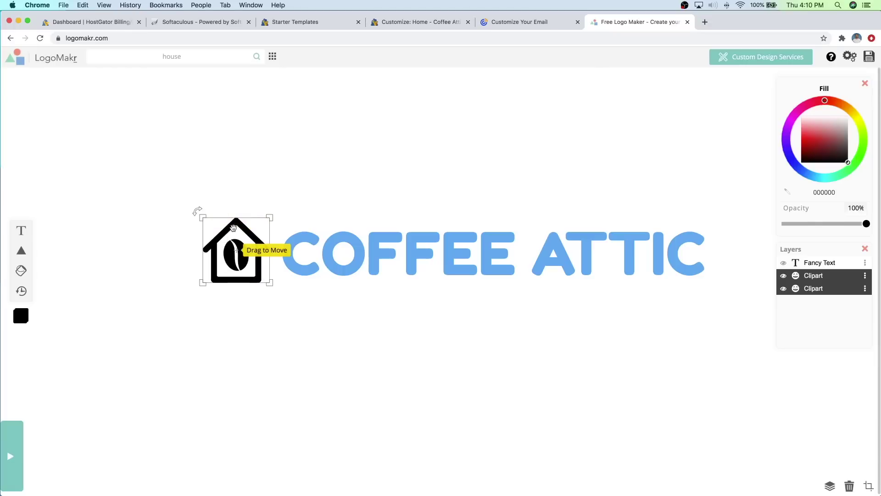
key("Up")
key("Up")
key("Up")
key("Up")
key("Up")
key("Up")
key("Up")
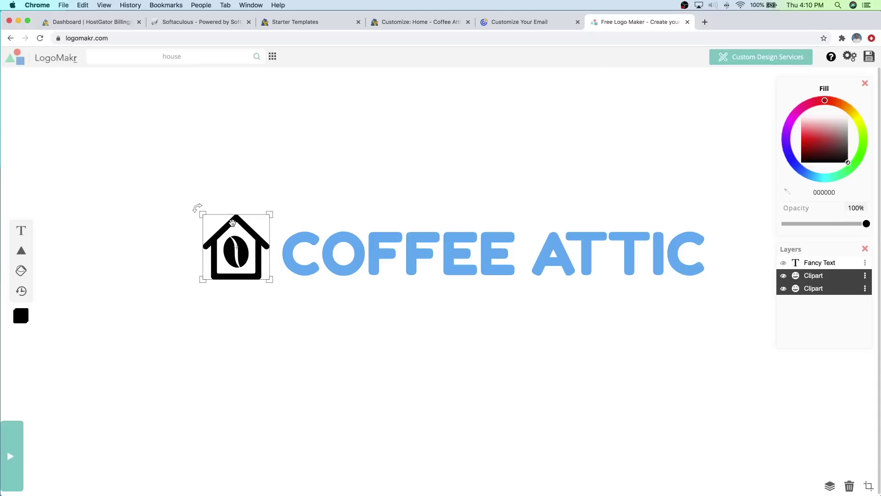
Step: Colour the COFFEE ATTIC text brown (cf7135) using the Fill colour wheel
left_click(294, 229, "shift")
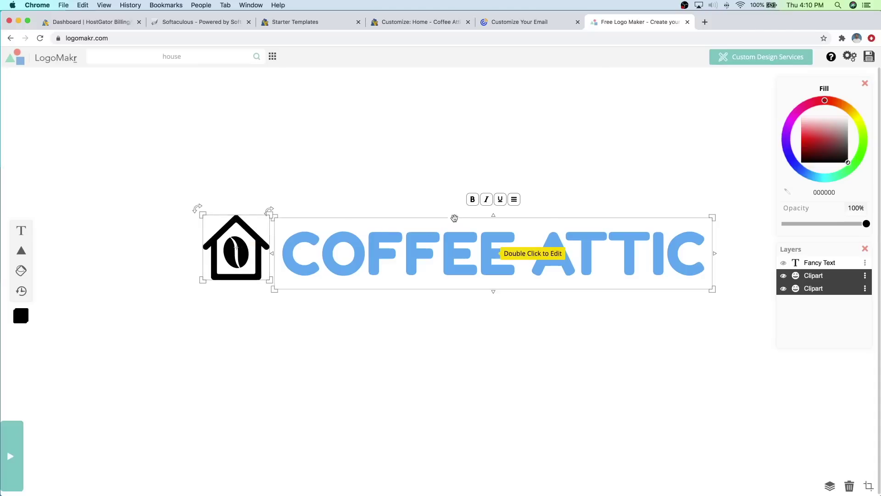
left_click(376, 250)
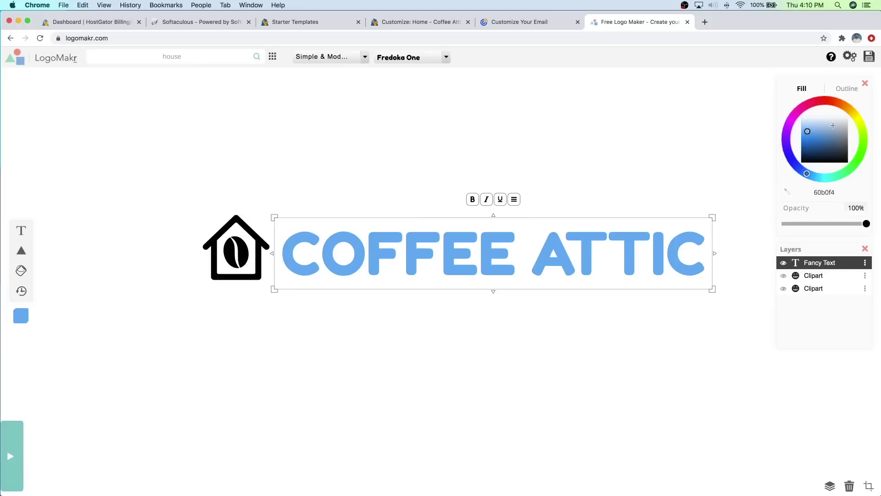
left_click(840, 104)
left_click_drag(839, 103, 840, 104)
left_click(822, 146)
left_click_drag(823, 146, 820, 139)
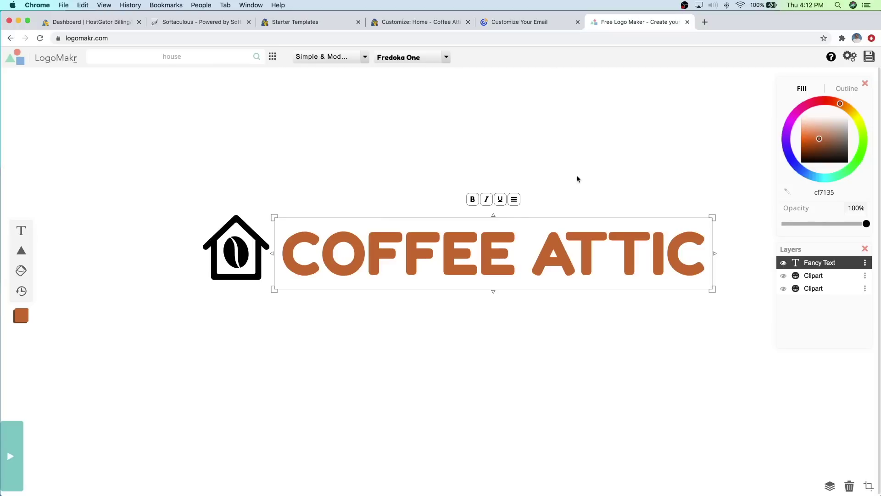
Step: Apply the same cf7135 brown to the house icon with the Eyedropper
left_click_drag(179, 204, 240, 272)
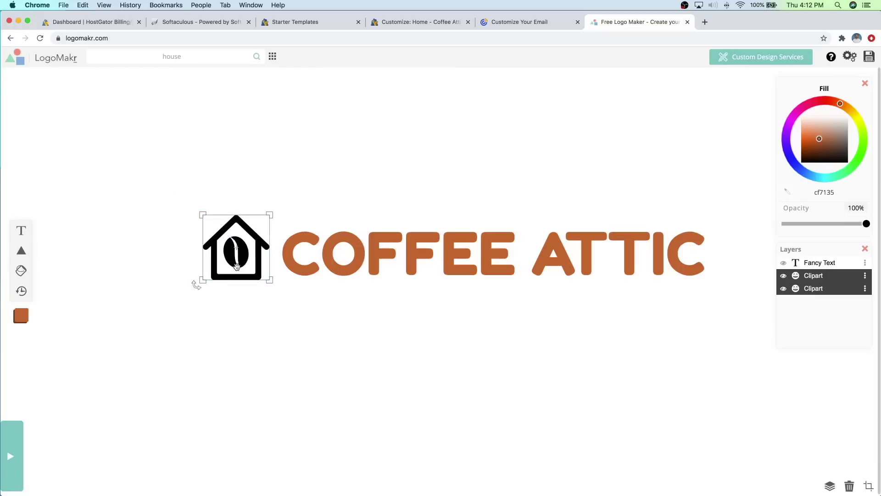
left_click(495, 253, "shift")
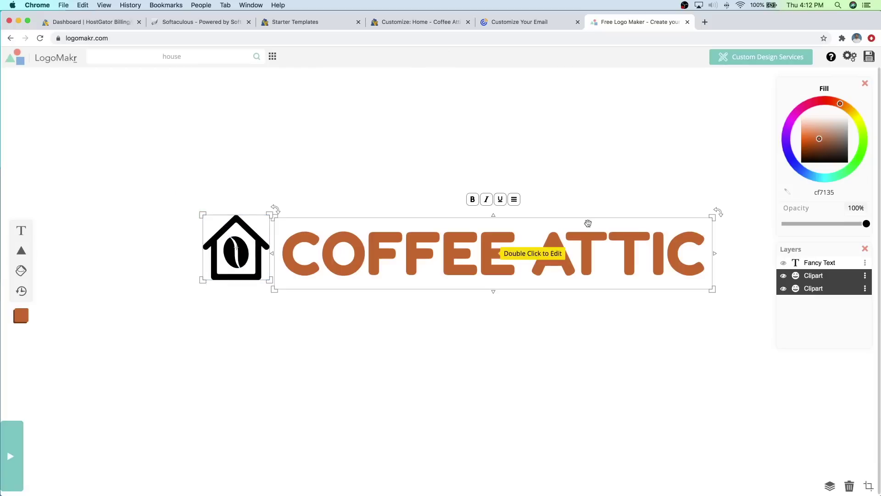
left_click(788, 193)
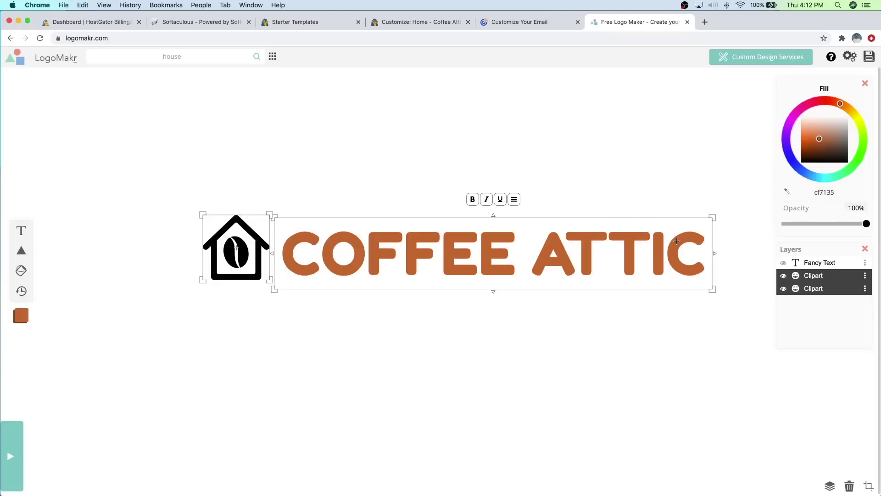
left_click(676, 241)
left_click(241, 247)
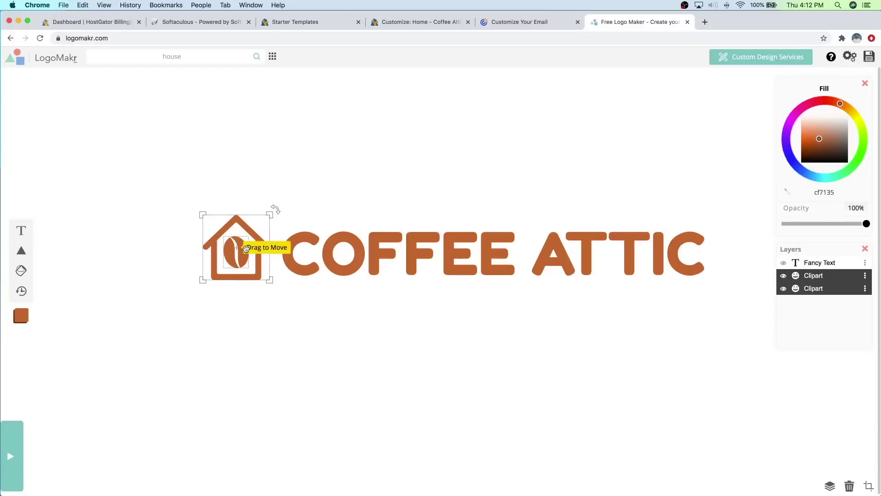
left_click(321, 217, "shift")
Step: Save the finished brown Coffee Attic logo
left_click(509, 174)
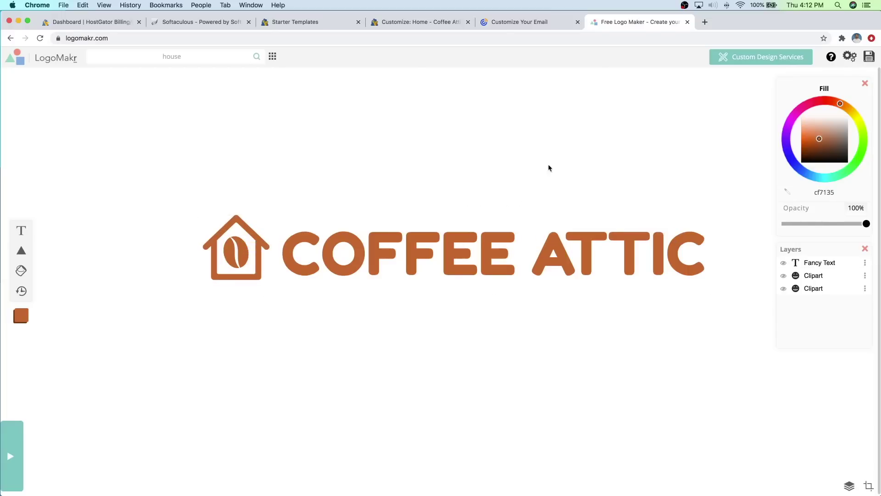
left_click(597, 271)
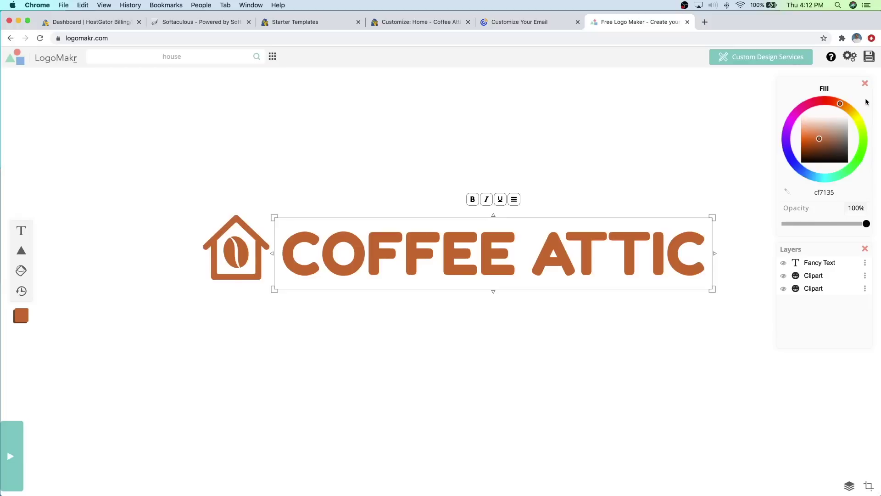
left_click(869, 57)
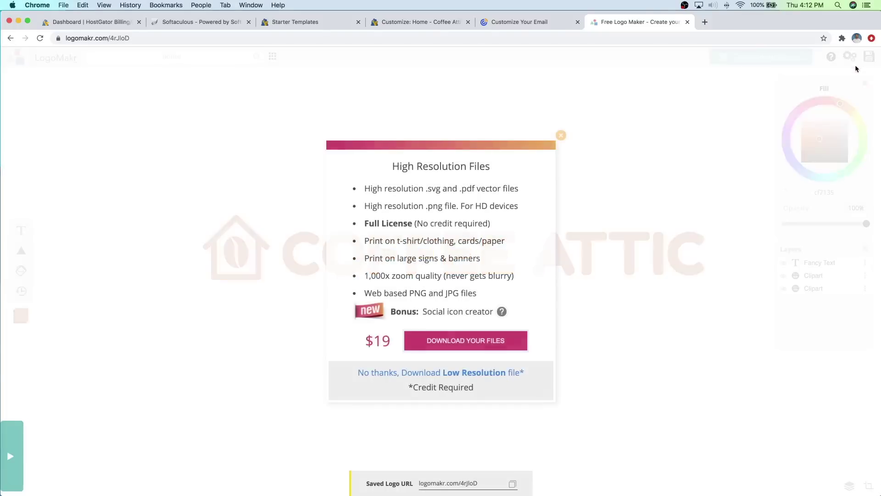
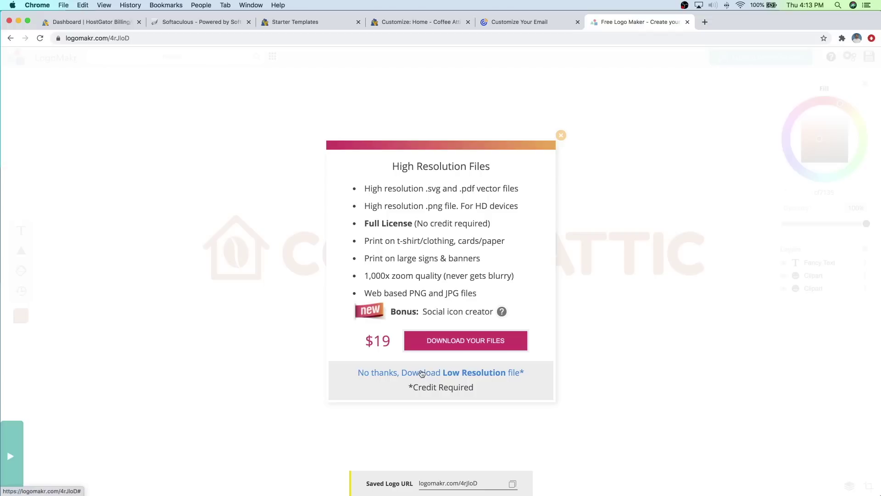
Step: Download the free low-resolution COFFEE ATTIC logo PNG and dismiss the download confirmation
left_click(421, 372)
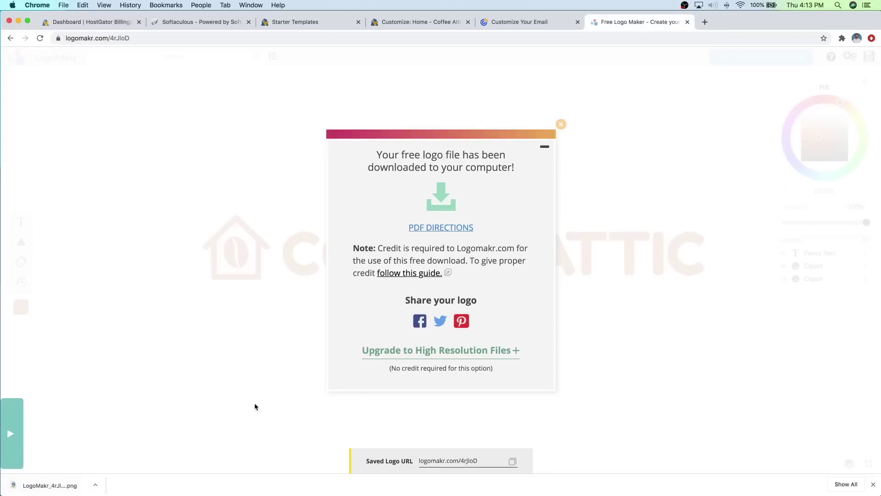
left_click(561, 126)
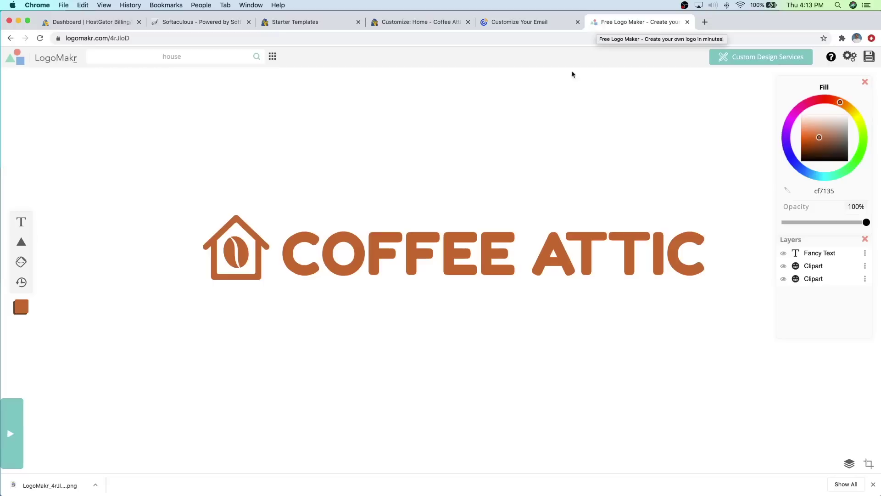
Step: Delete the COFFEE ATTIC text and enlarge and centre the house-and-bean icon on the canvas
left_click_drag(423, 177, 501, 268)
key("BackSpace")
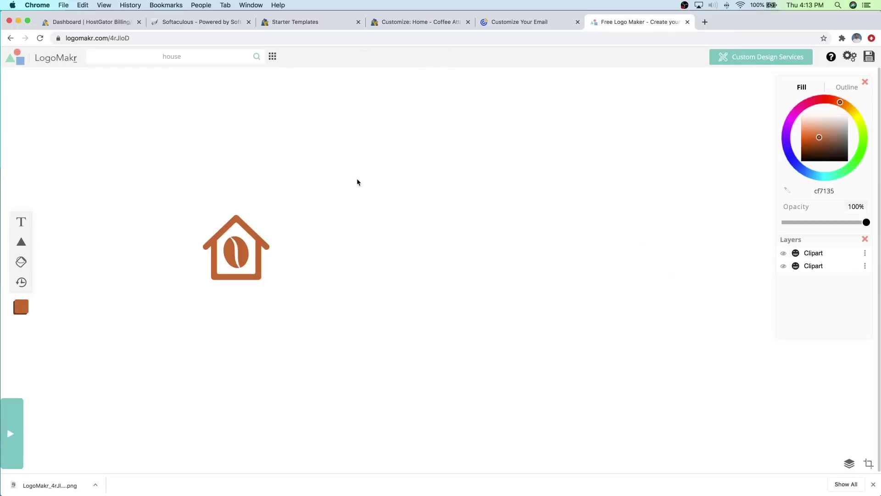
left_click_drag(359, 178, 197, 284)
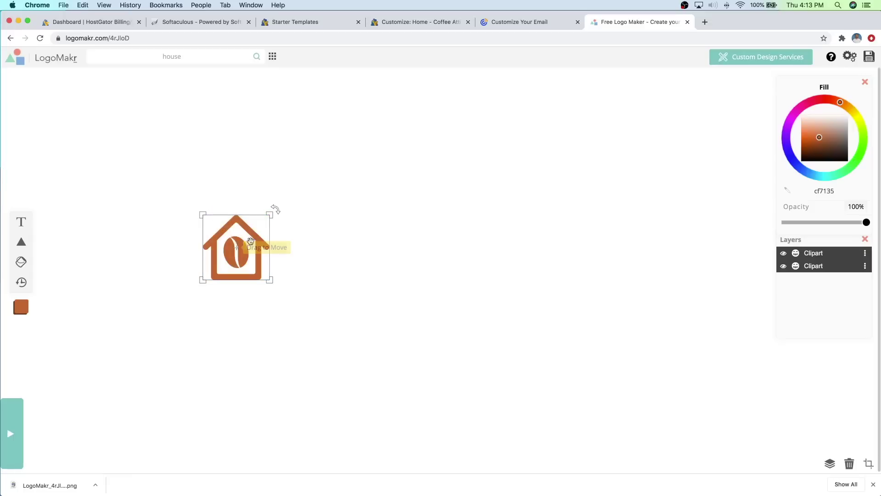
left_click_drag(270, 214, 380, 108)
left_click_drag(302, 169, 473, 178)
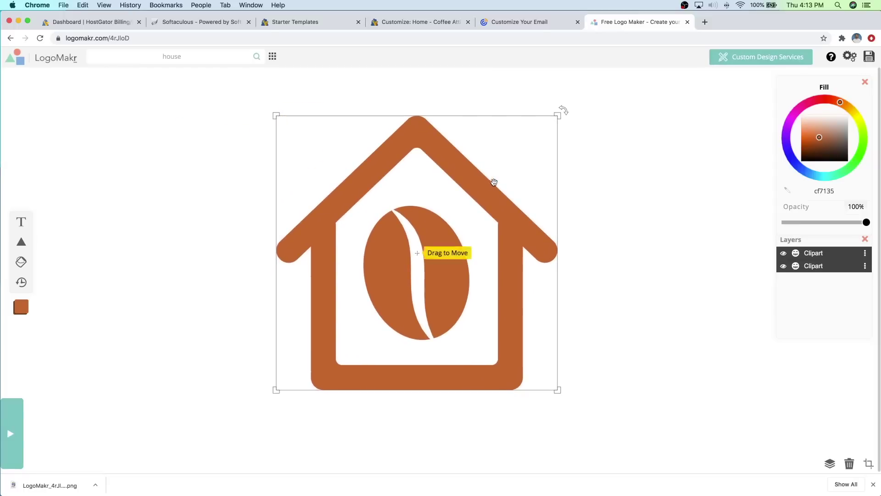
Step: Save the icon-only logo, download it as a free low-resolution PNG, and return to WordPress
left_click(869, 56)
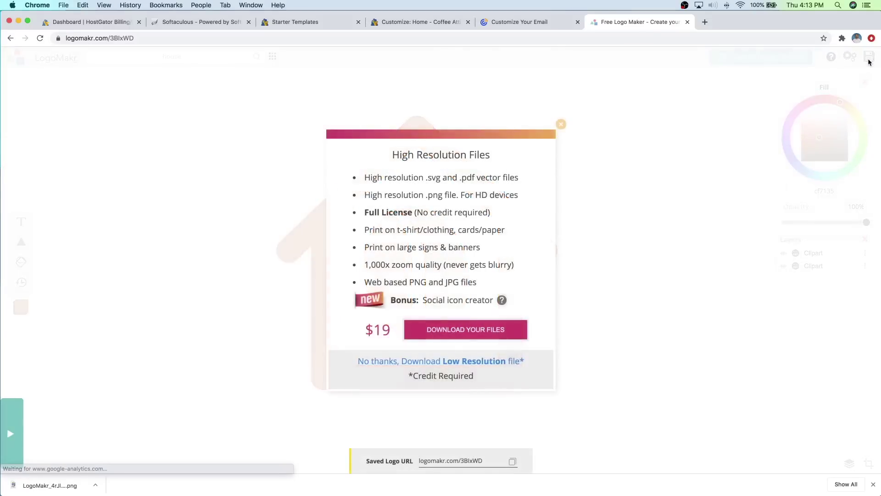
left_click(432, 362)
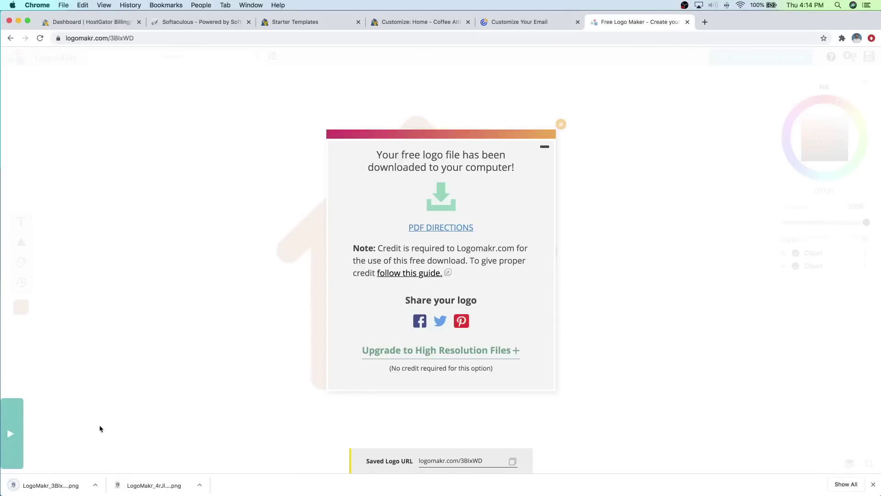
left_click(562, 123)
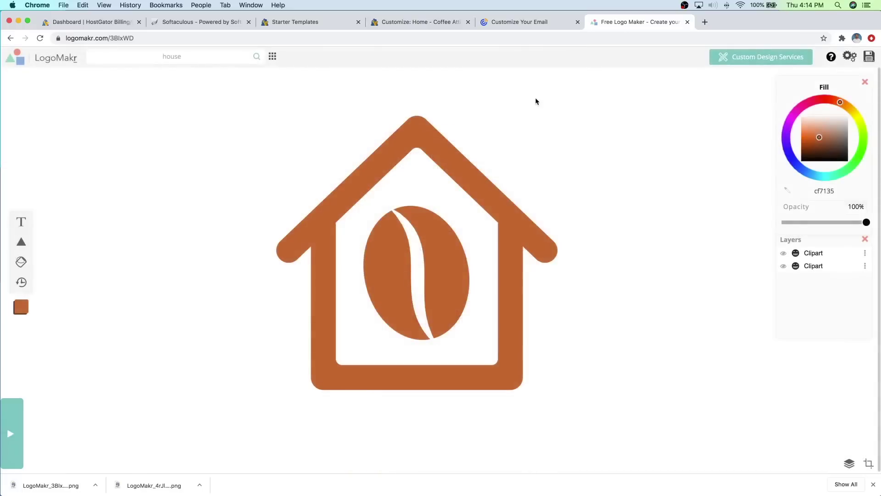
left_click(422, 23)
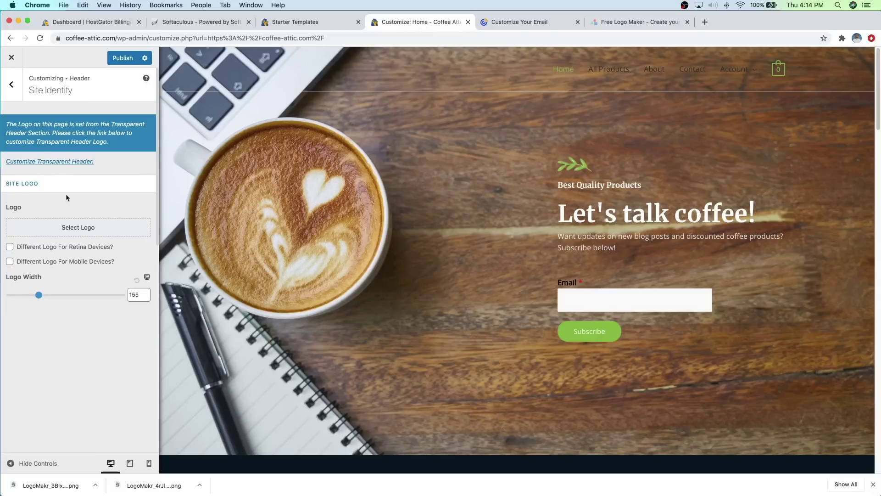
Step: Upload Sample Logo.png and set it as the site logo without cropping
left_click(60, 230)
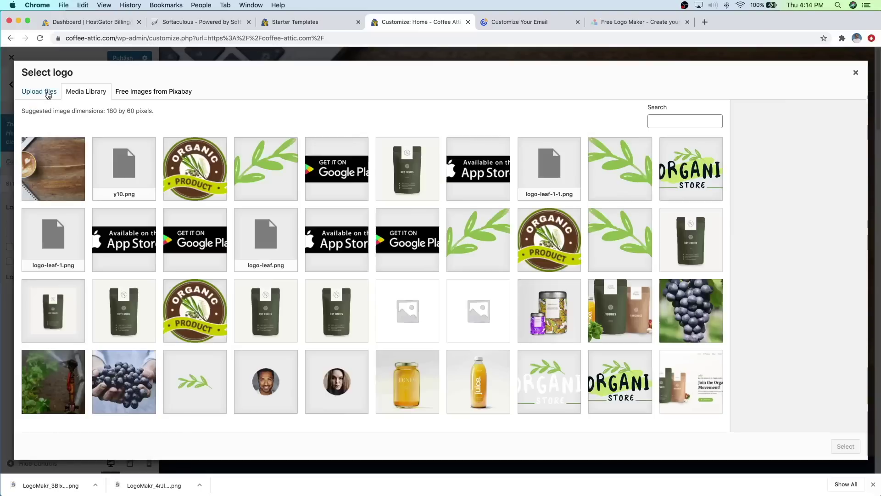
left_click(48, 94)
left_click(441, 255)
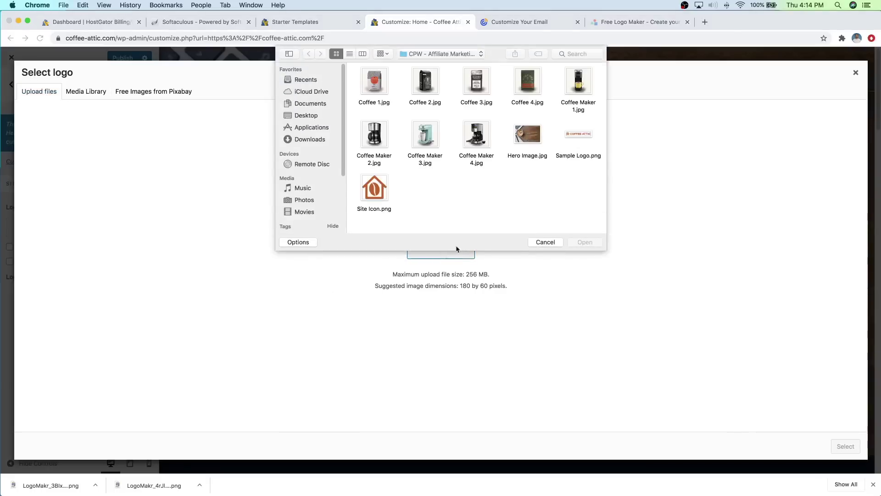
left_click(574, 136)
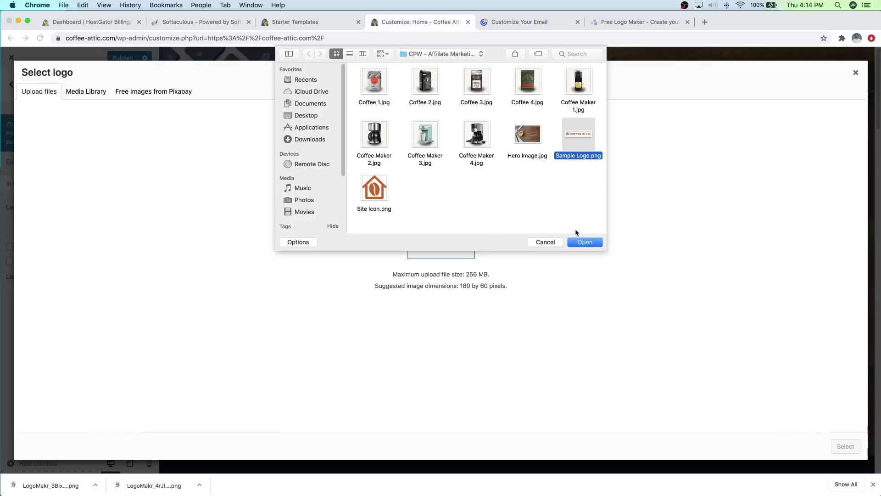
left_click(589, 242)
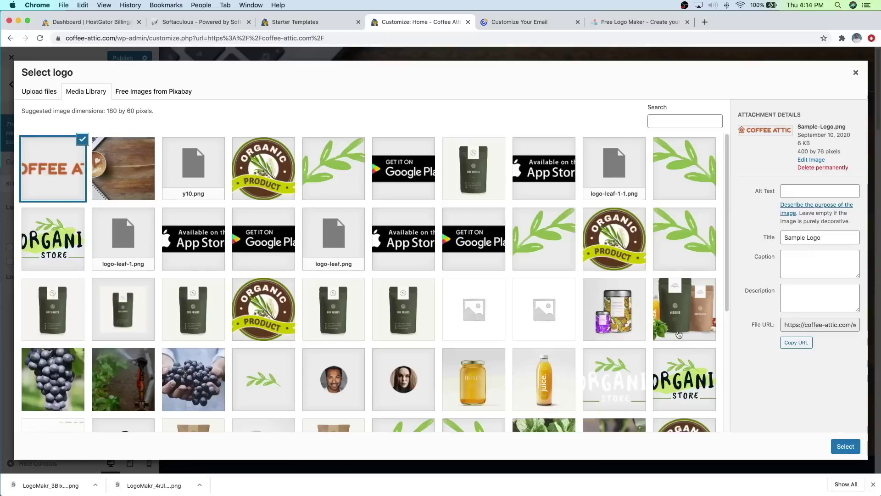
left_click(851, 452)
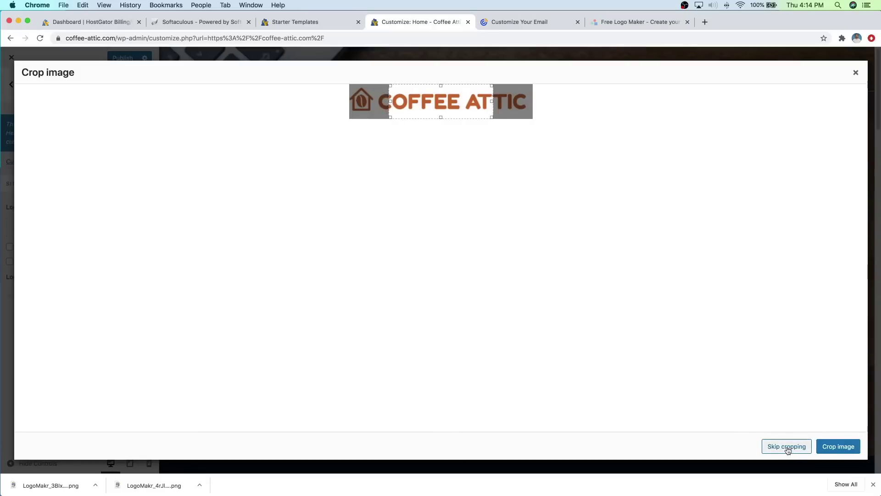
left_click(787, 448)
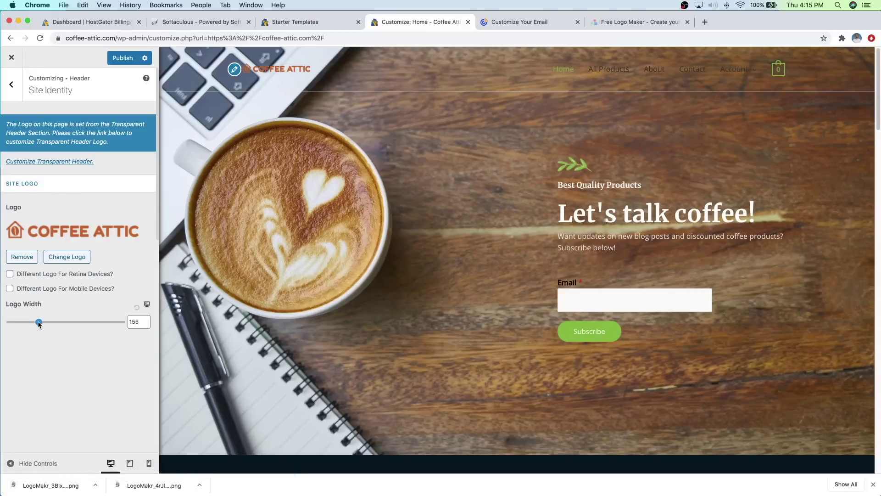
Step: Widen the logo from 155 to 242 with the Logo Width slider
left_click_drag(40, 324, 55, 325)
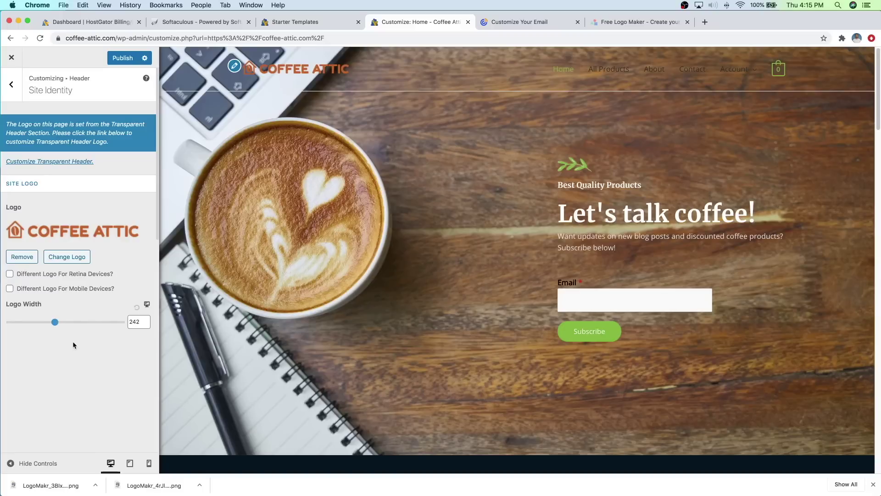
scroll(73, 341, "down", 10)
scroll(73, 341, "down", 5)
scroll(73, 338, "up", 8)
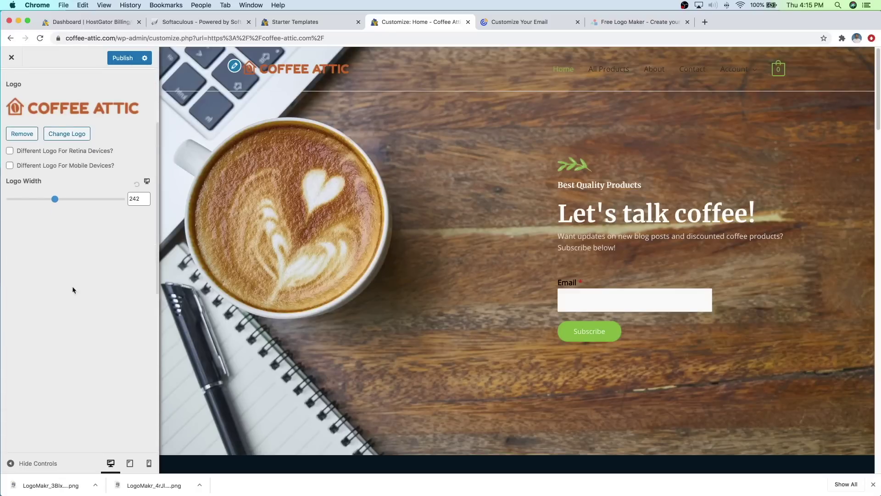
scroll(89, 270, "down", 8)
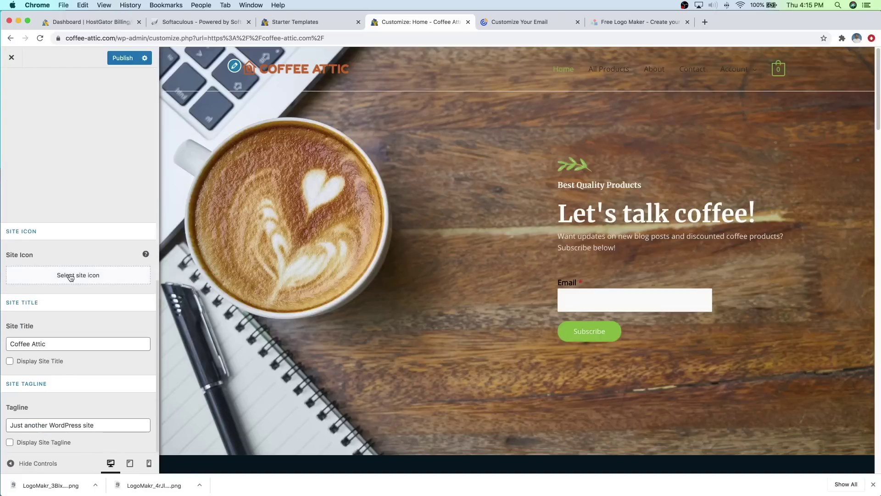
Step: Upload Site Icon.png, crop it, and apply it as the site icon
left_click(70, 277)
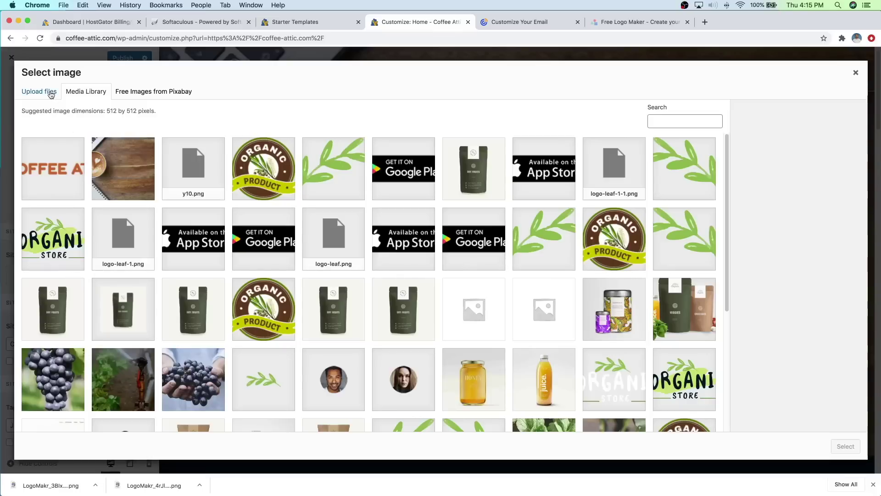
left_click(49, 92)
left_click(431, 251)
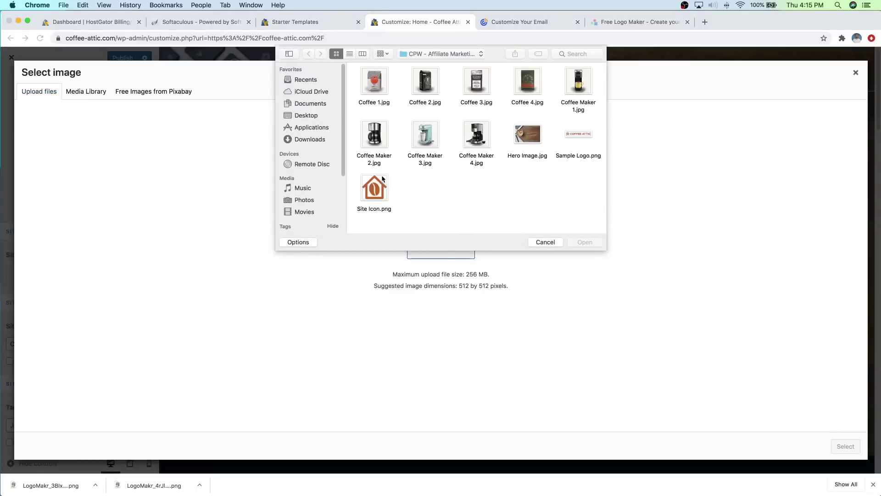
left_click(383, 186)
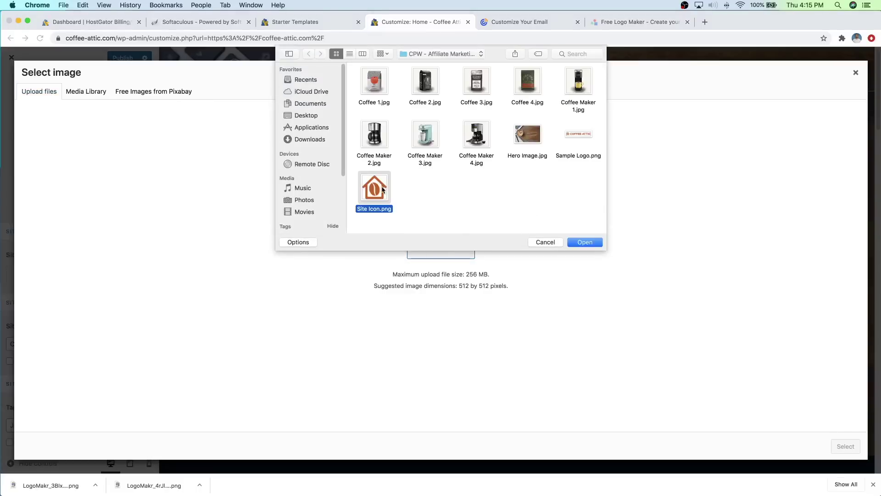
left_click(584, 242)
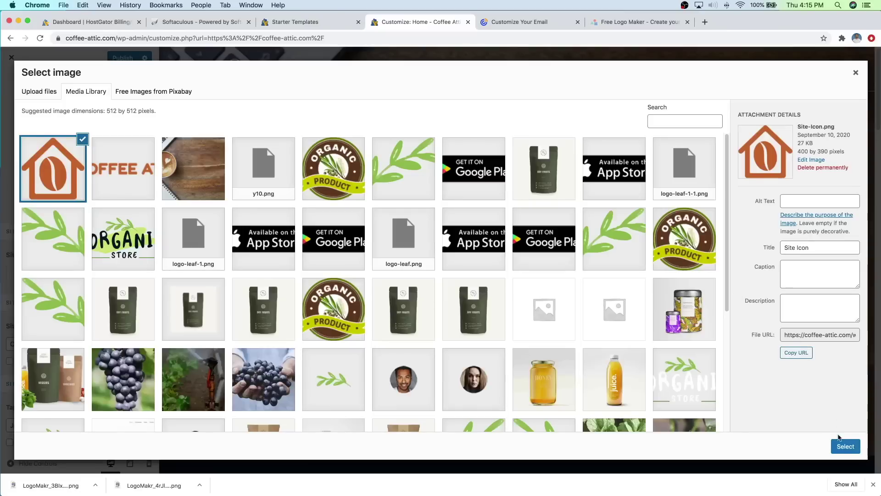
left_click(840, 448)
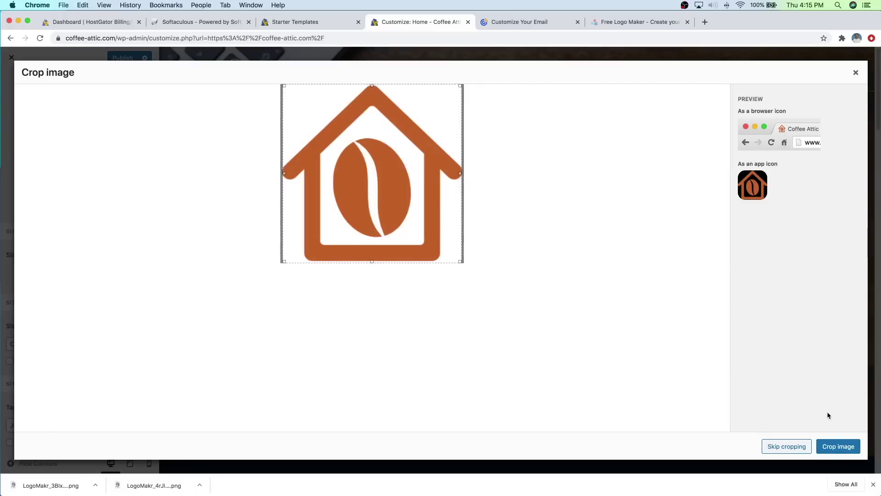
left_click(838, 447)
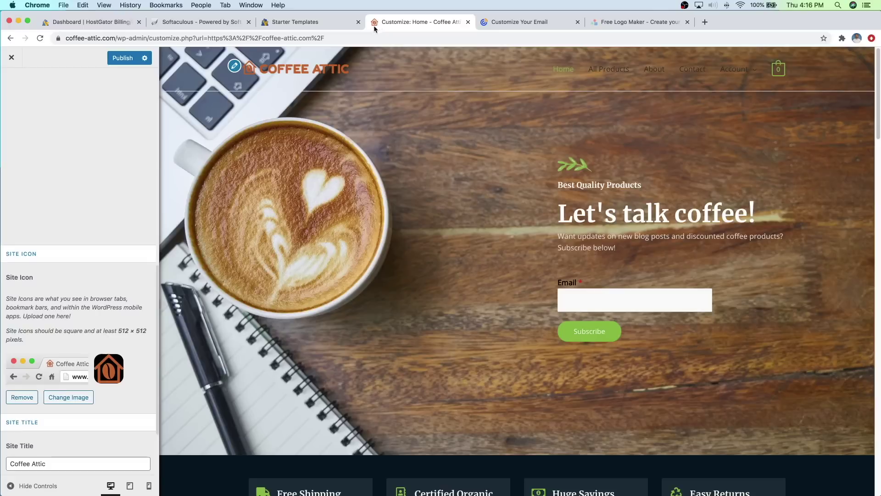
Step: Replace the default tagline with 'Coffee talk, coffee products, and all things coffee!'
scroll(128, 227, "down", 4)
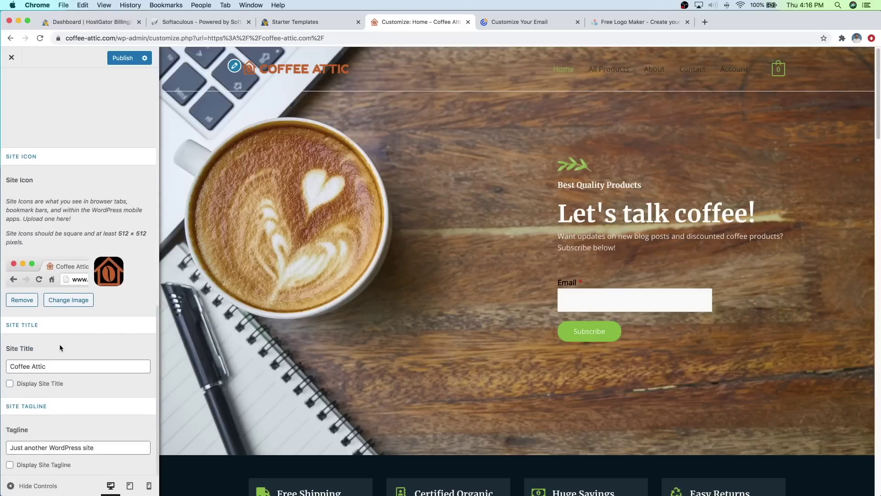
left_click(50, 368)
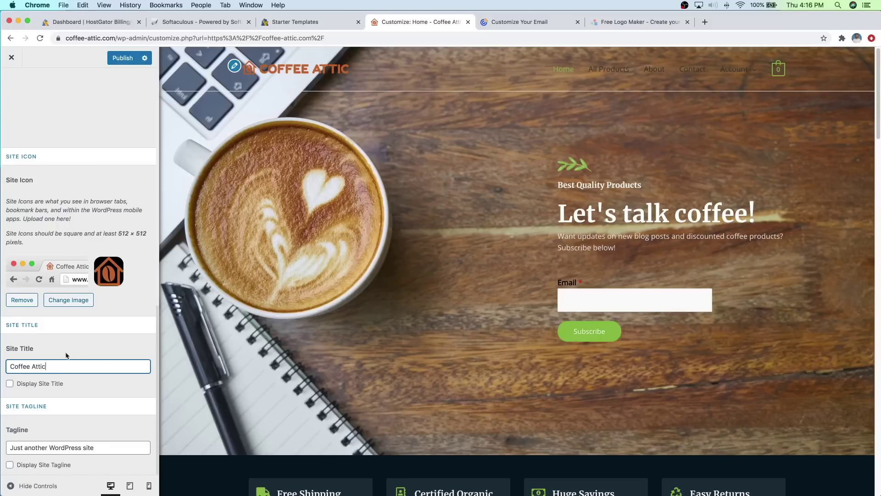
left_click_drag(104, 448, 17, 441)
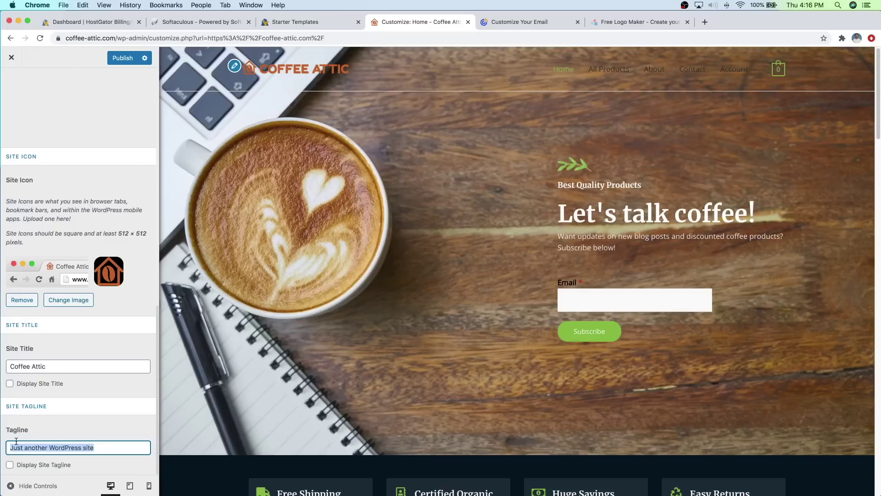
type("Coffee talk")
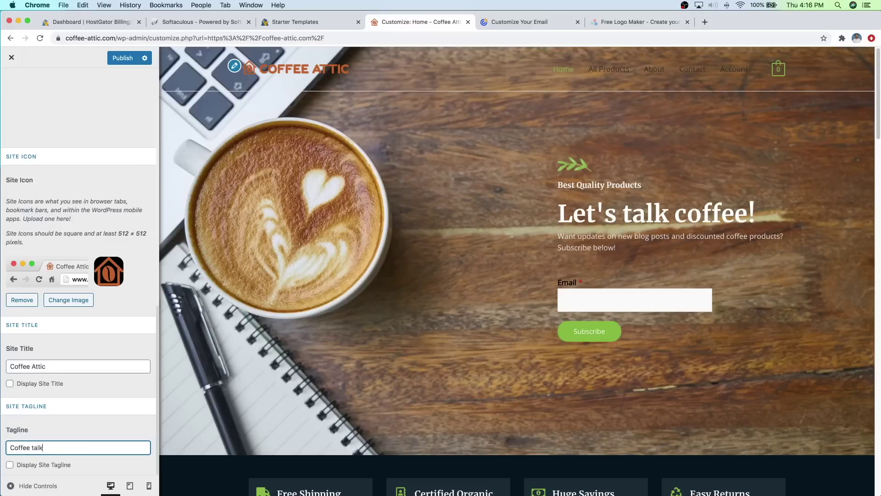
type(", coffe products, and all things coffee!")
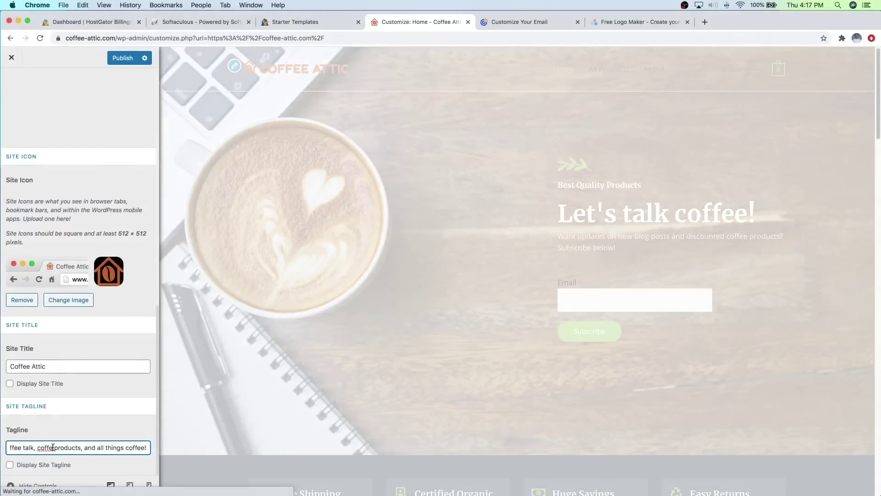
left_click(52, 447)
type("e")
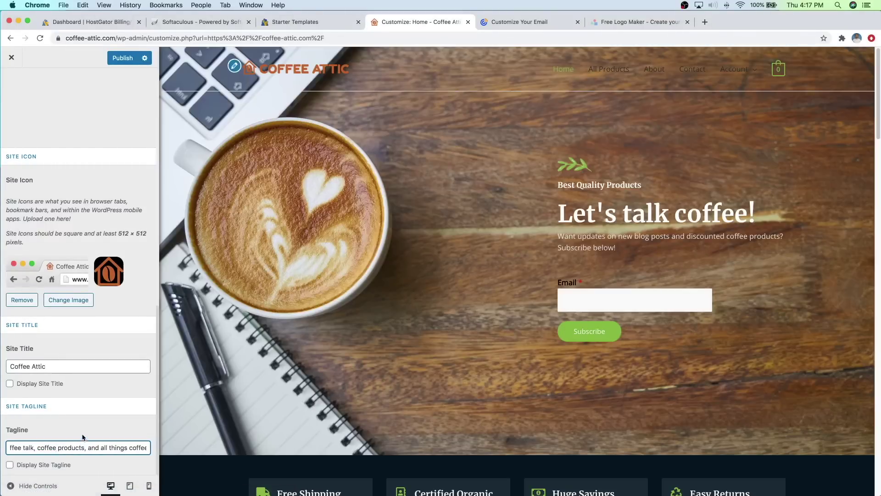
left_click(84, 437)
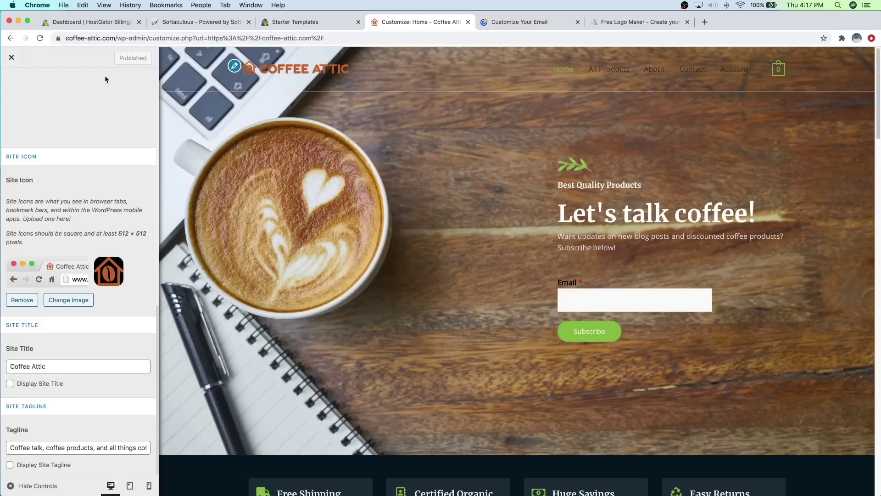
scroll(65, 105, "up", 10)
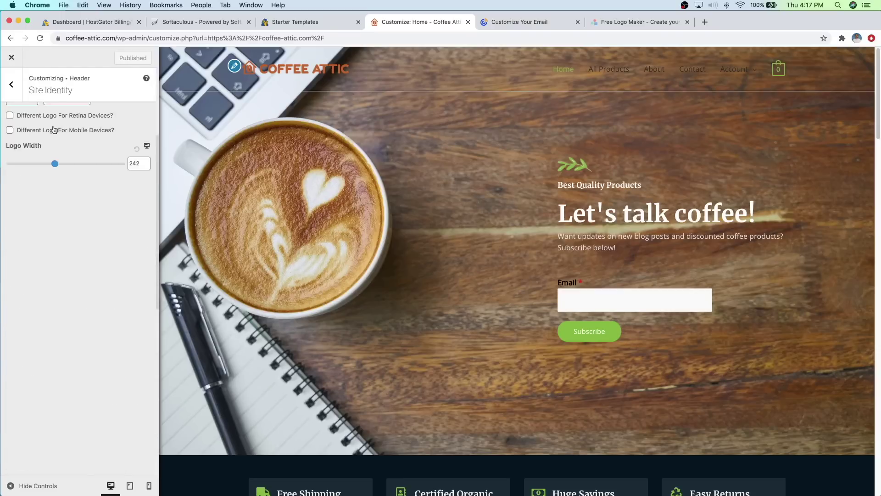
Step: In the Transparent Header settings, turn off the Different Logo option
left_click(11, 84)
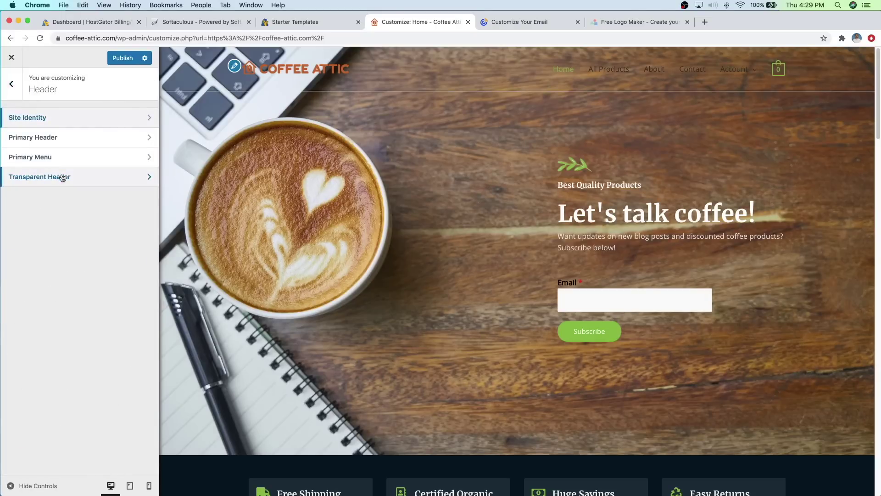
left_click(62, 177)
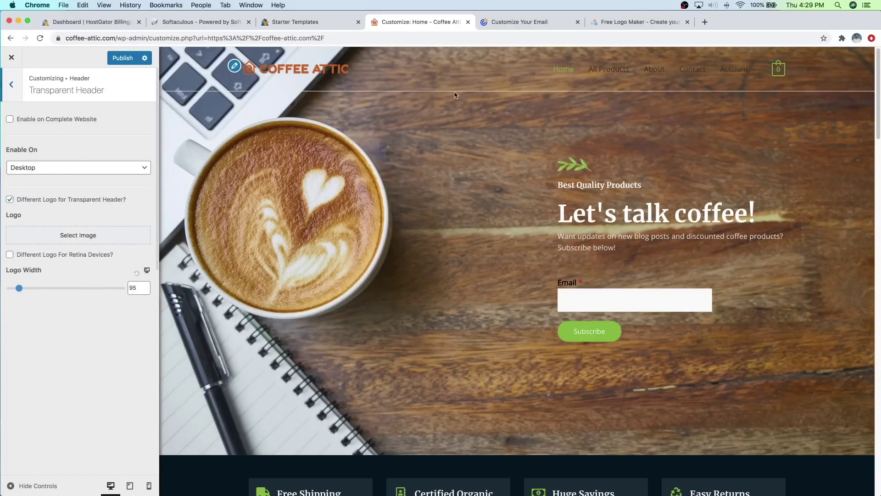
left_click(10, 199)
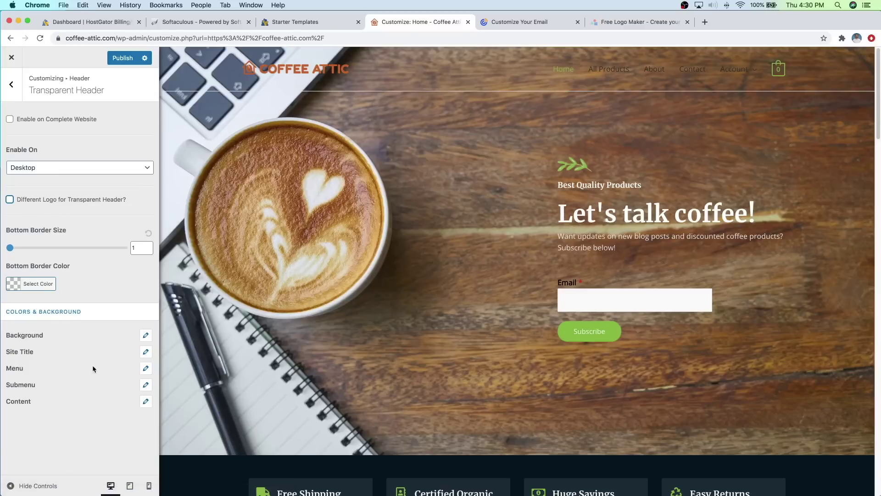
Step: Set the header background overlay colour to opaque white #ffffff and publish
left_click(146, 335)
left_click(44, 377)
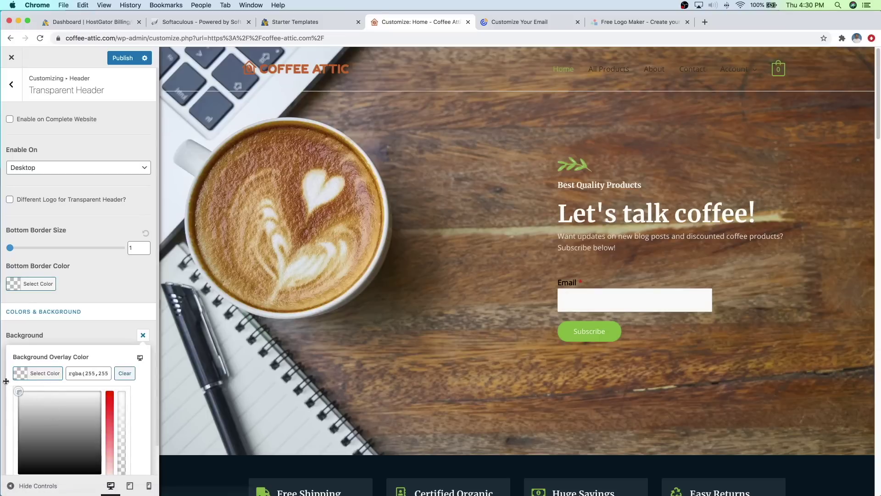
left_click(14, 380)
left_click(36, 374)
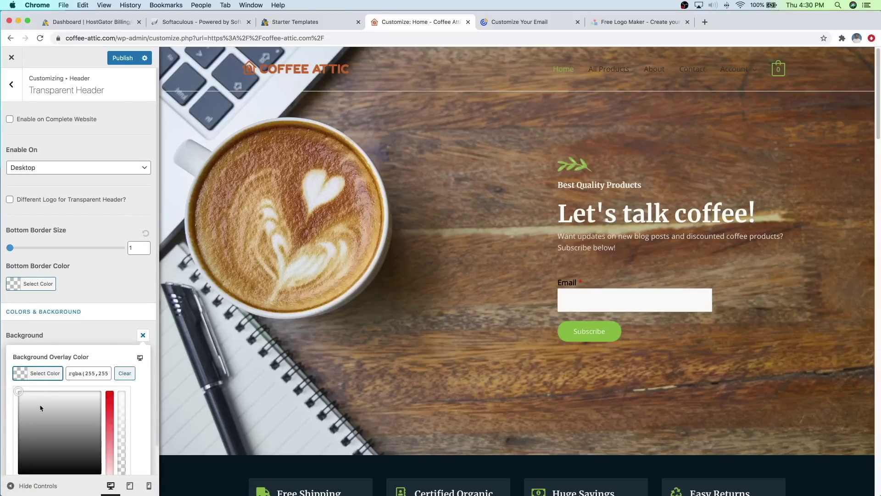
left_click(3, 376)
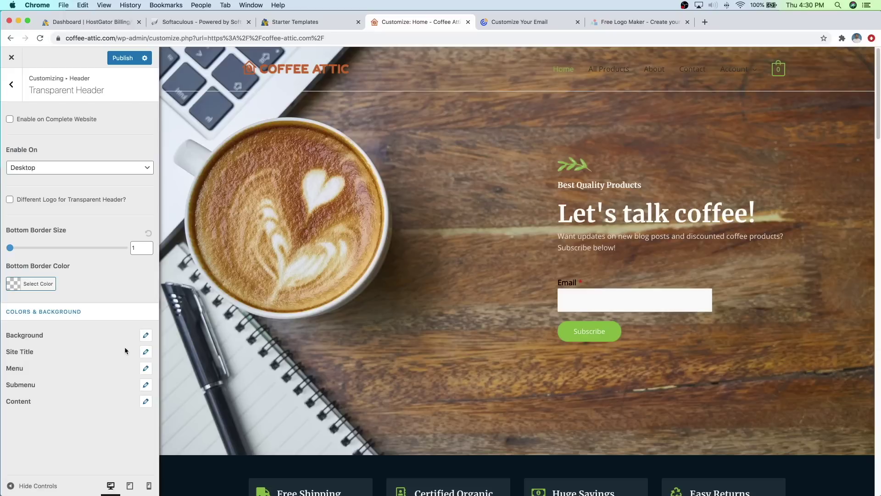
left_click(145, 335)
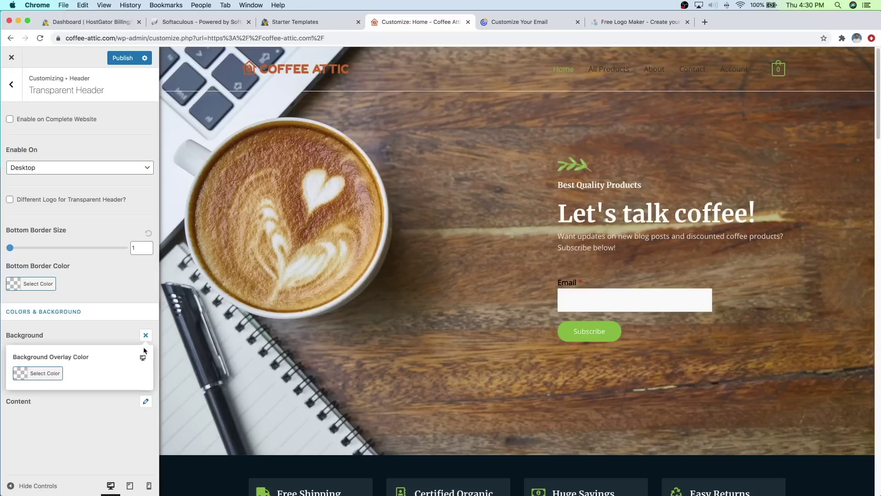
left_click(56, 372)
scroll(133, 406, "down", 1)
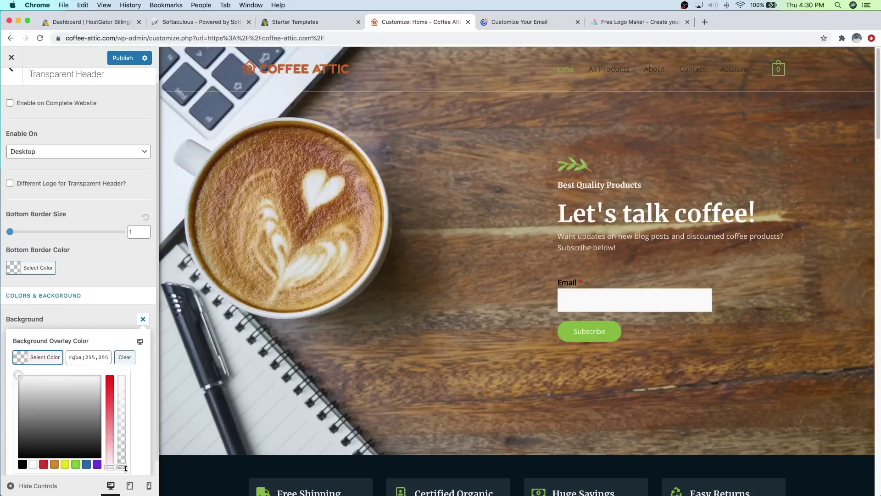
left_click_drag(124, 468, 128, 375)
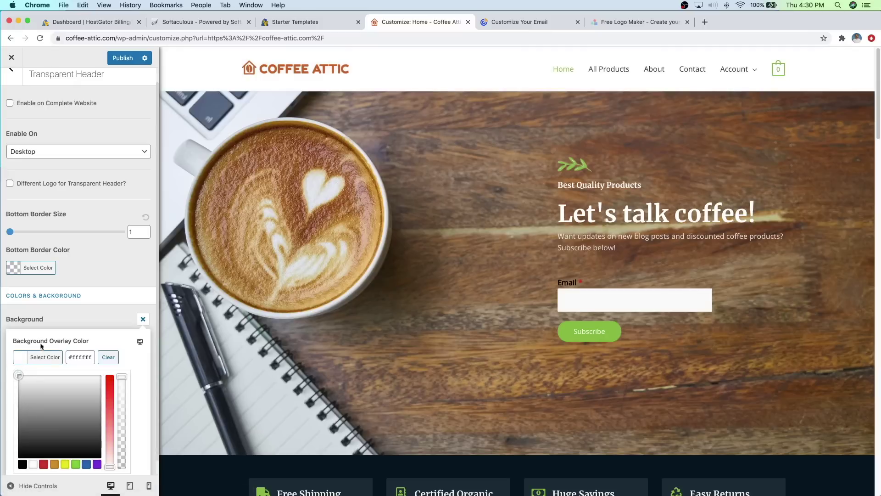
left_click(60, 324)
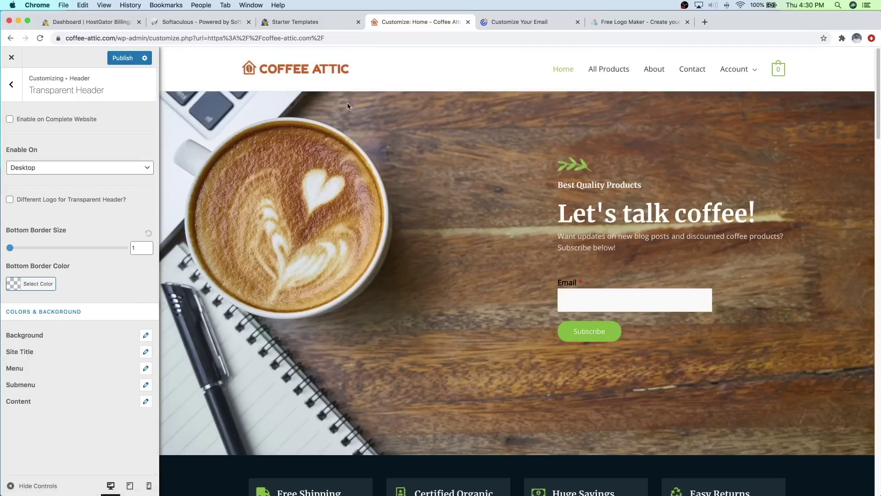
left_click(123, 59)
Step: Exit the Customizer to the Coffee Attic Dashboard, close the LogoMakr tab, and start a new tab
left_click(12, 59)
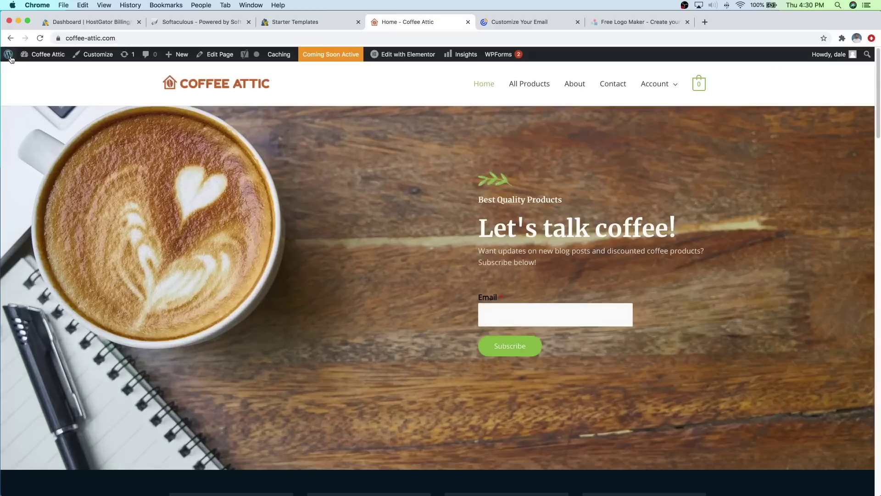
mouse_move(9, 56)
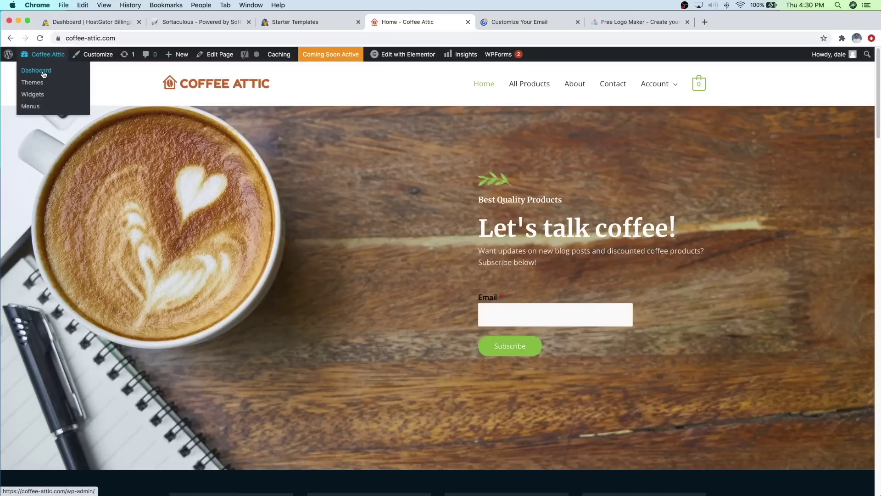
left_click(36, 71)
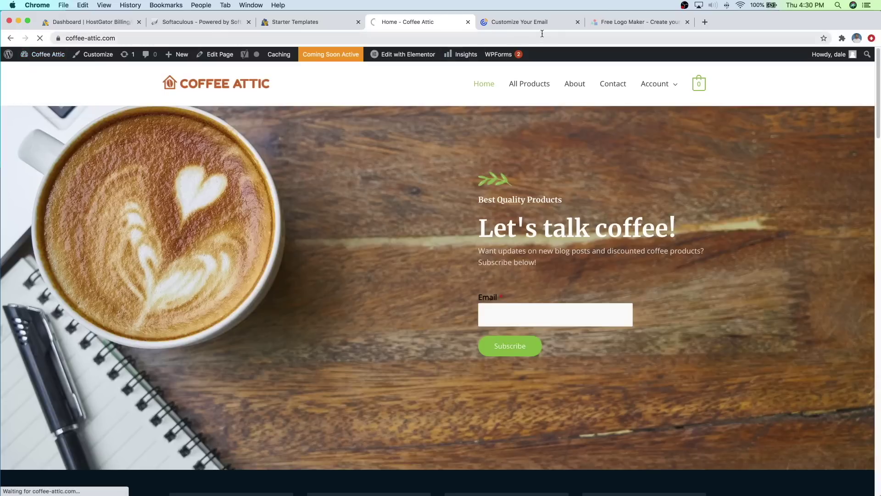
left_click(688, 22)
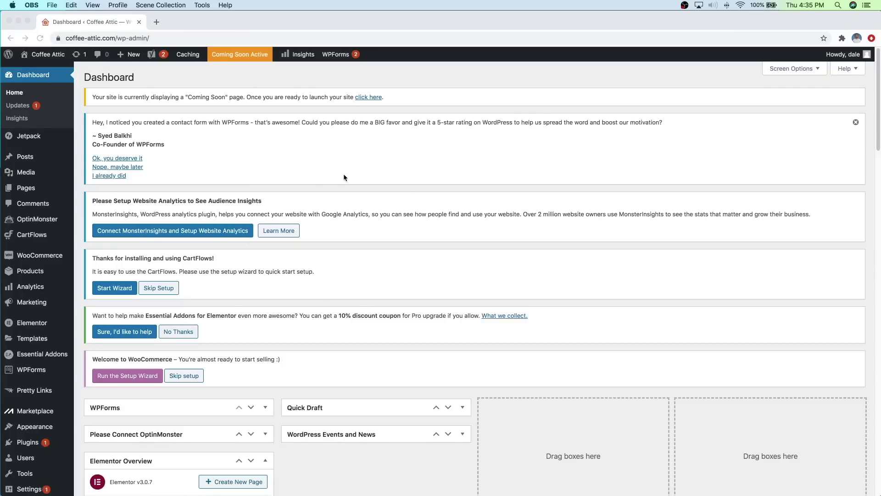
left_click(157, 23)
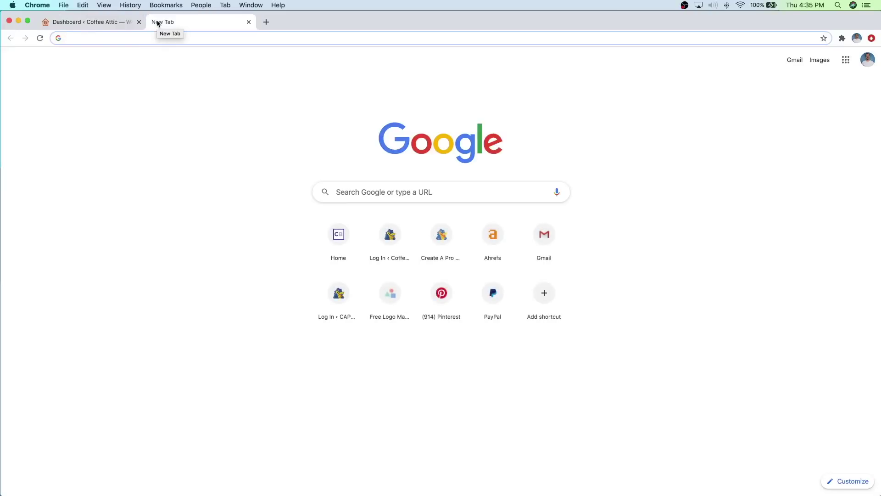
Step: Go to amazon.com and follow the footer's Become an Affiliate link to Amazon Associates
type("amazon.com")
key("Return")
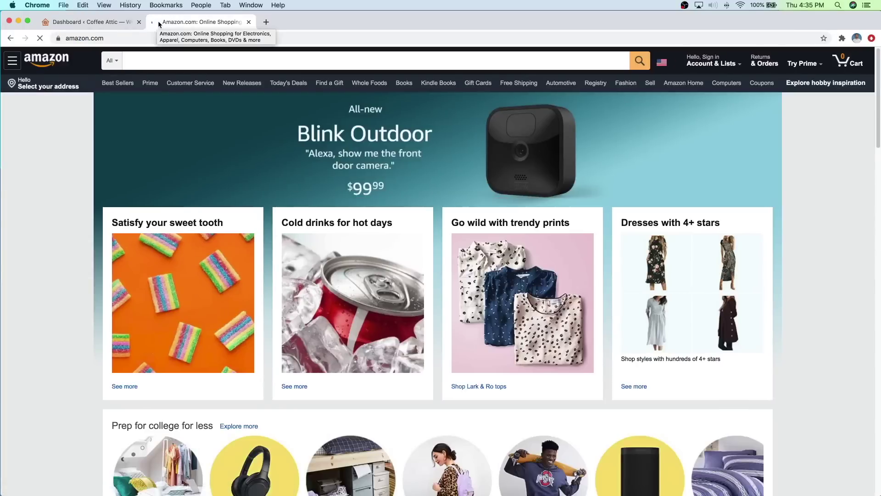
scroll(397, 215, "down", 5)
scroll(397, 216, "down", 20)
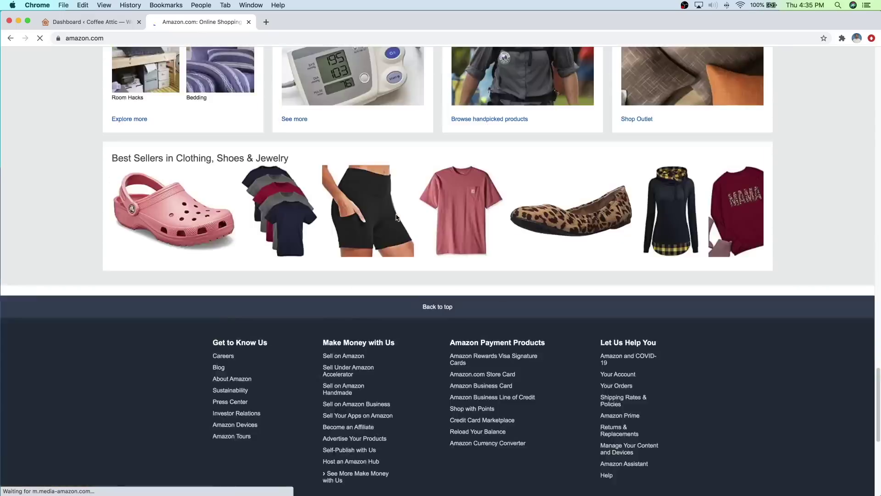
scroll(398, 216, "down", 10)
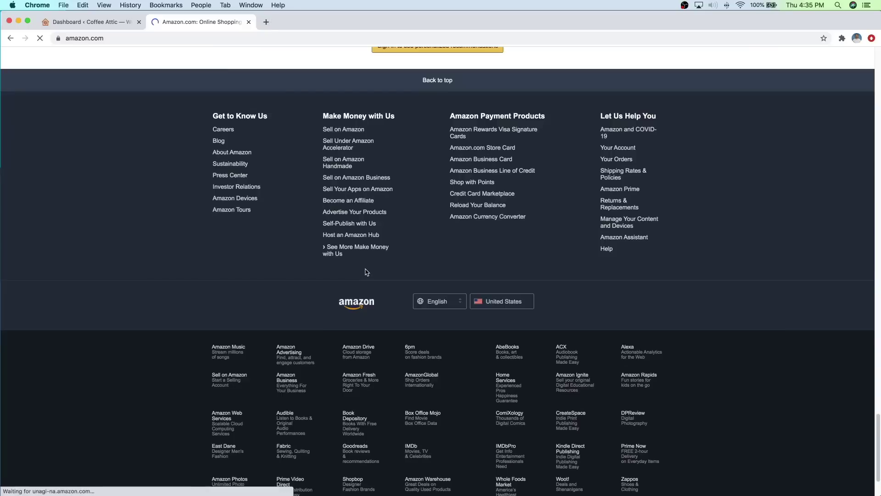
left_click(353, 200)
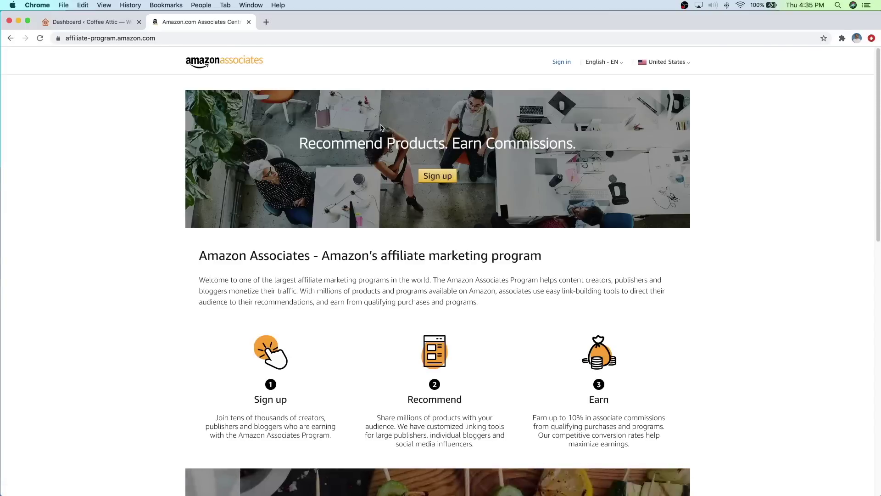
left_click(266, 22)
Step: Load clickbank.com and browse its affiliate Promote page and full product category list
type("cli")
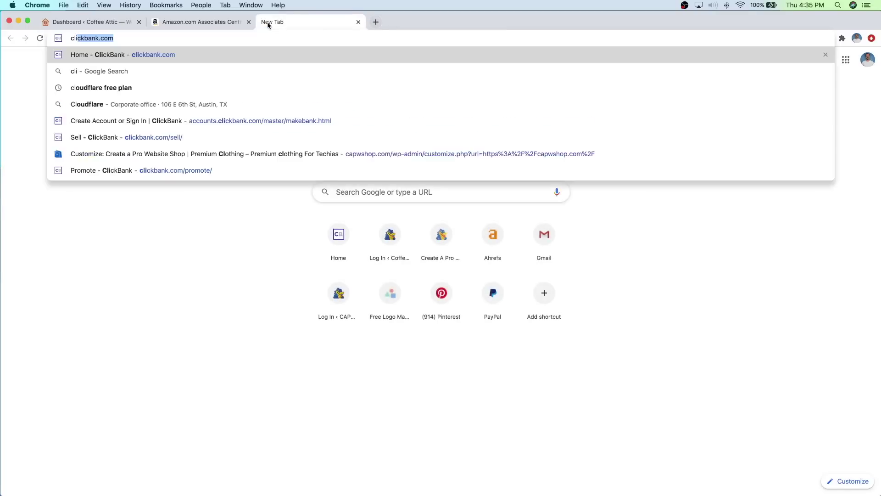
type("ckbank.com")
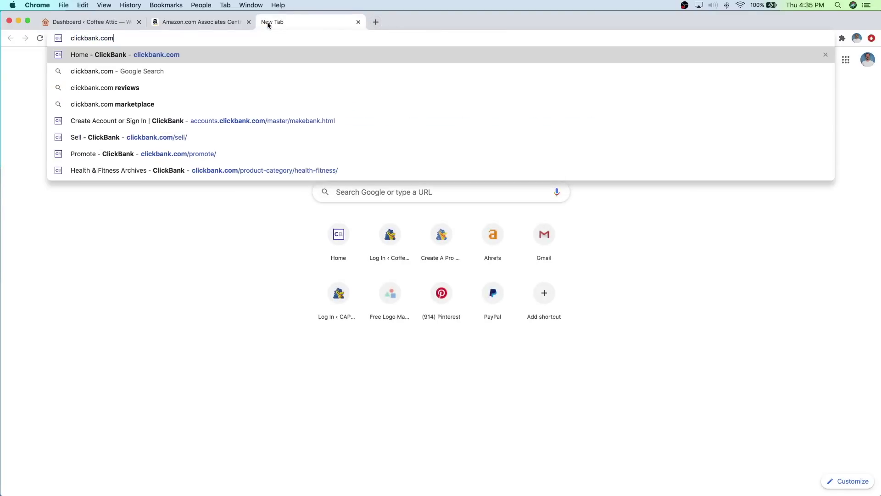
key("Return")
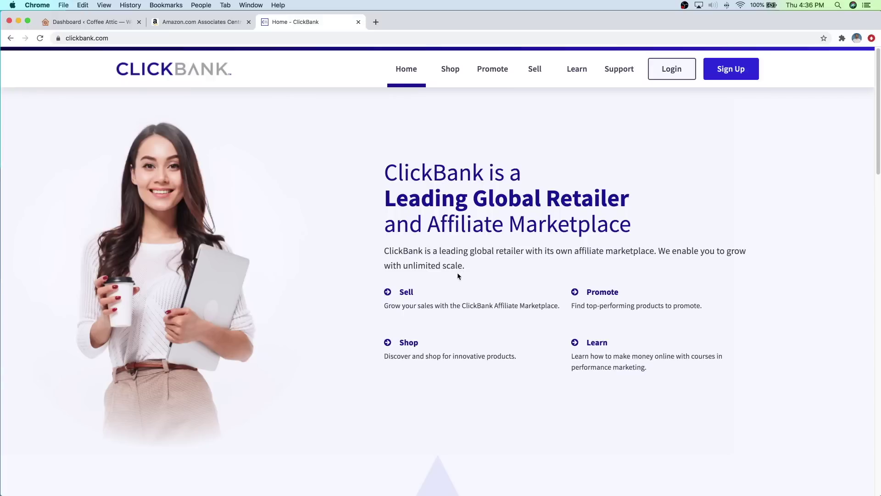
left_click(491, 68)
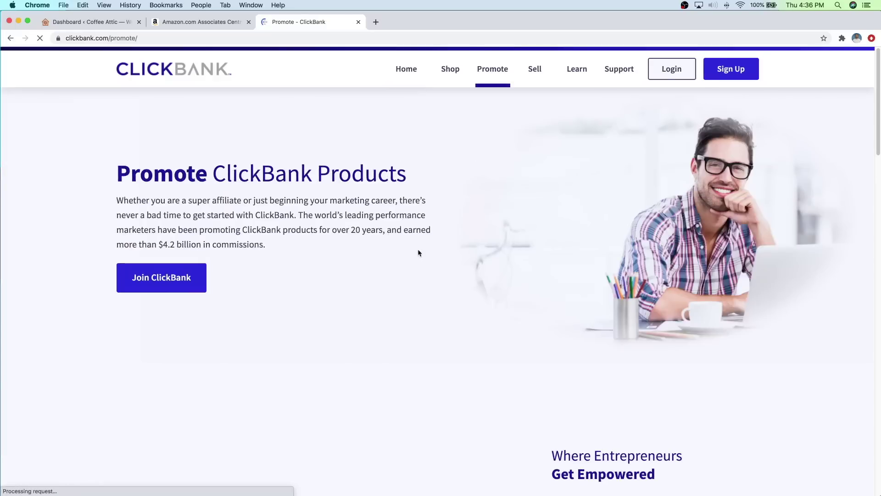
scroll(434, 259, "down", 15)
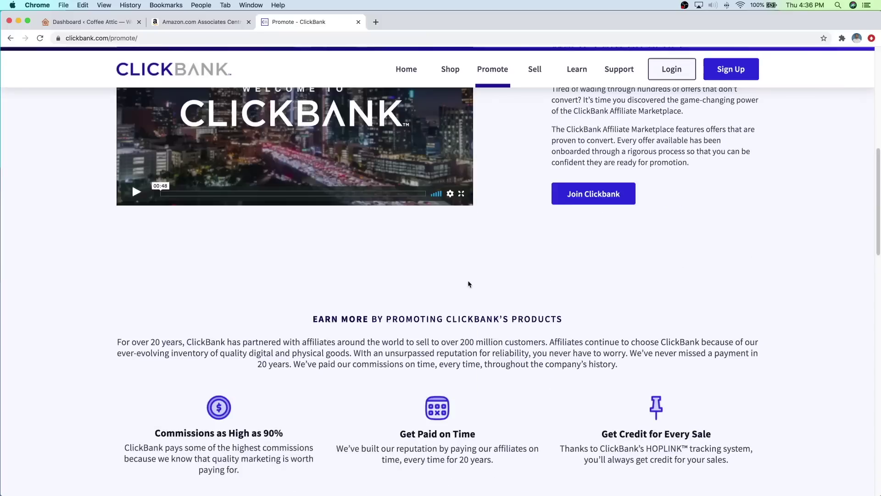
scroll(496, 285, "down", 15)
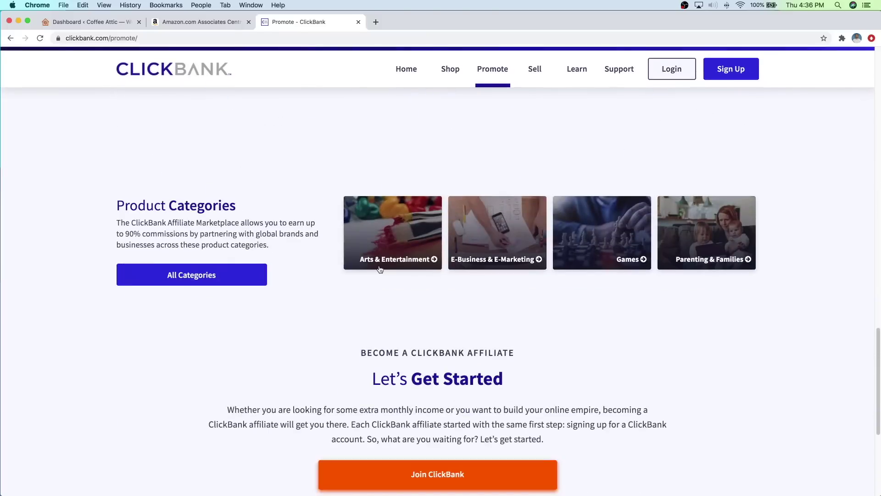
left_click(208, 269)
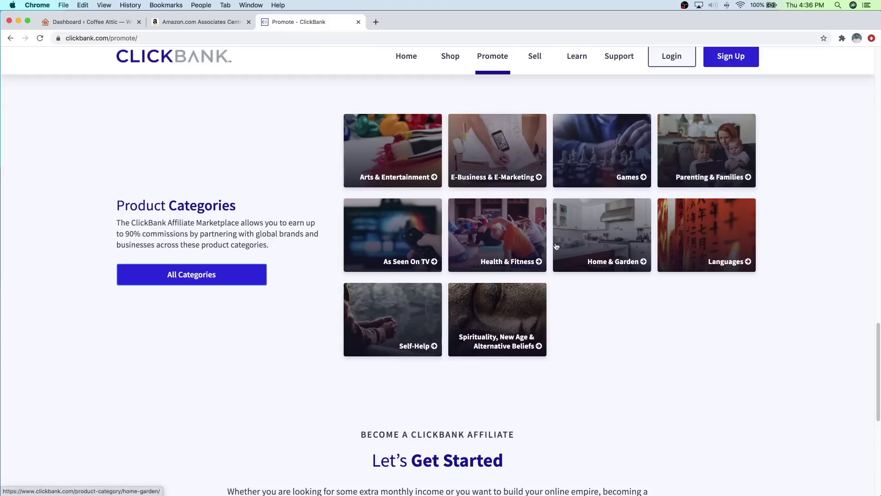
scroll(579, 197, "up", 2)
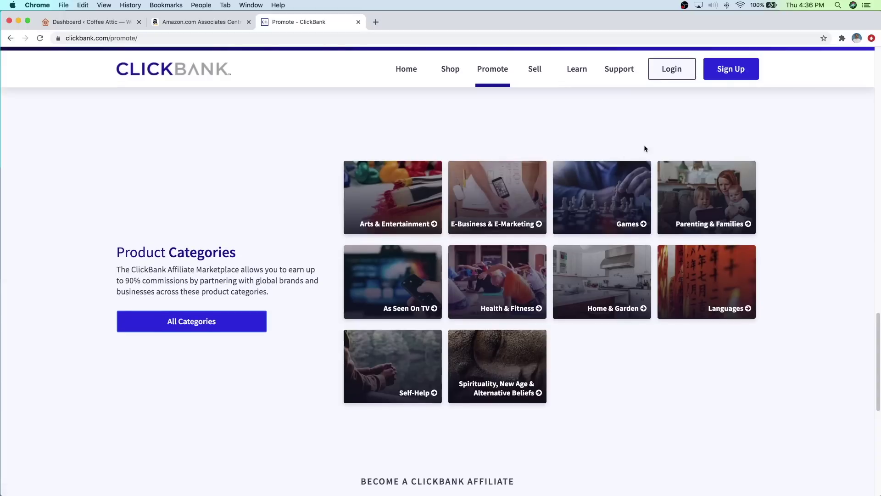
Step: Review ClickBank's affiliate sign-up form, then close the ClickBank tab
left_click(736, 76)
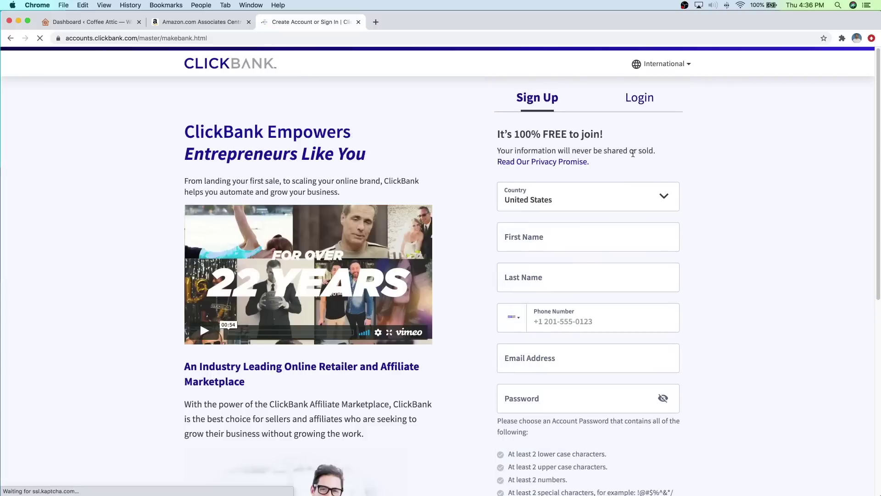
scroll(578, 254, "down", 1)
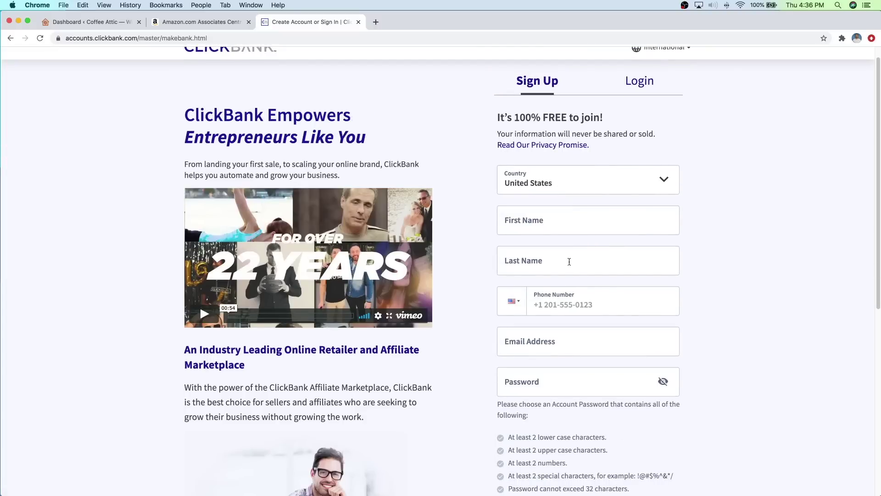
scroll(322, 90, "up", 1)
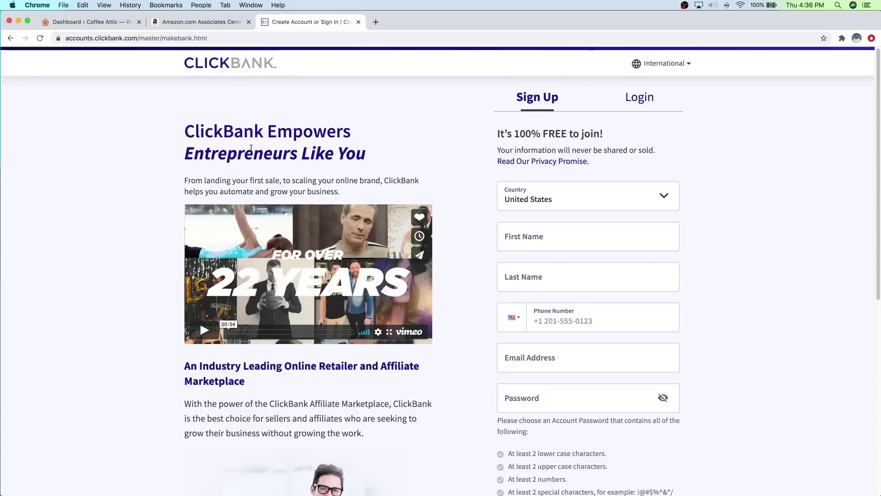
left_click(359, 22)
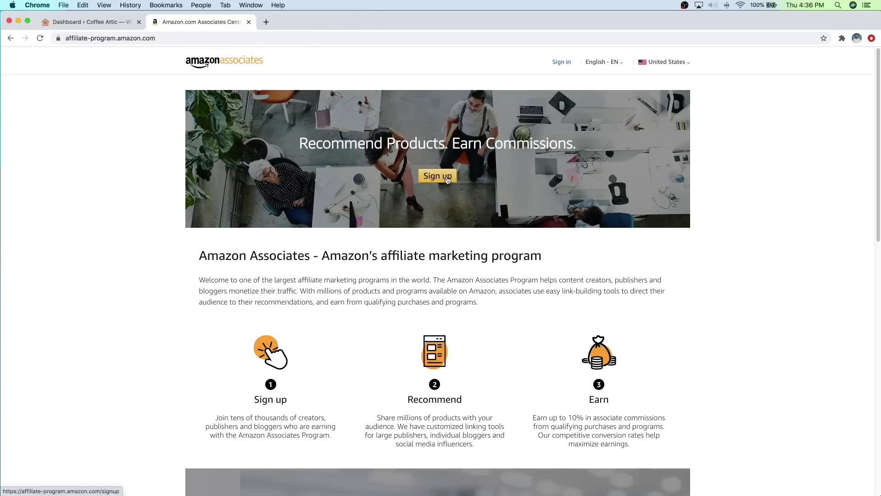
Step: Sign in to Amazon Associates with the saved account email and password, skipping the mobile number and password saving
left_click(439, 177)
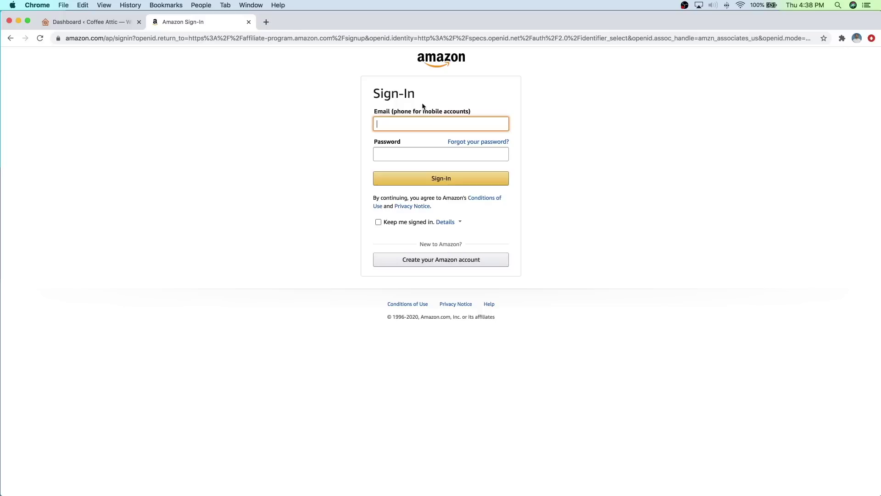
left_click(412, 119)
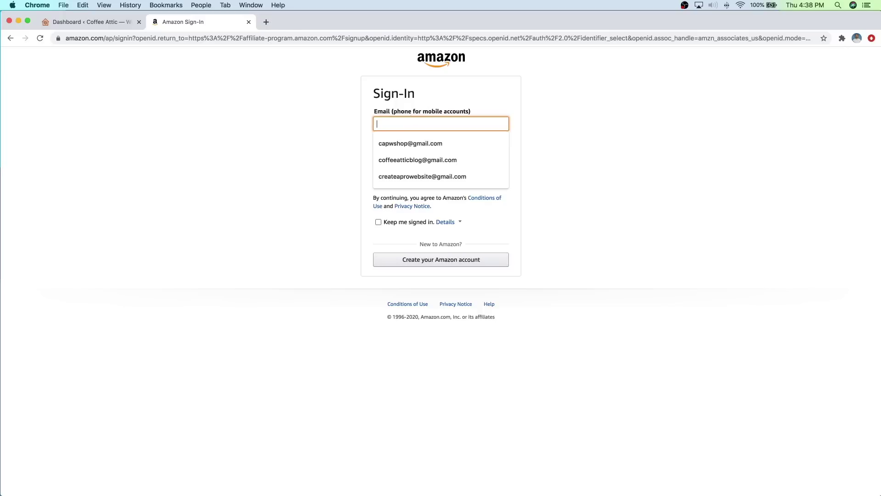
type("cof")
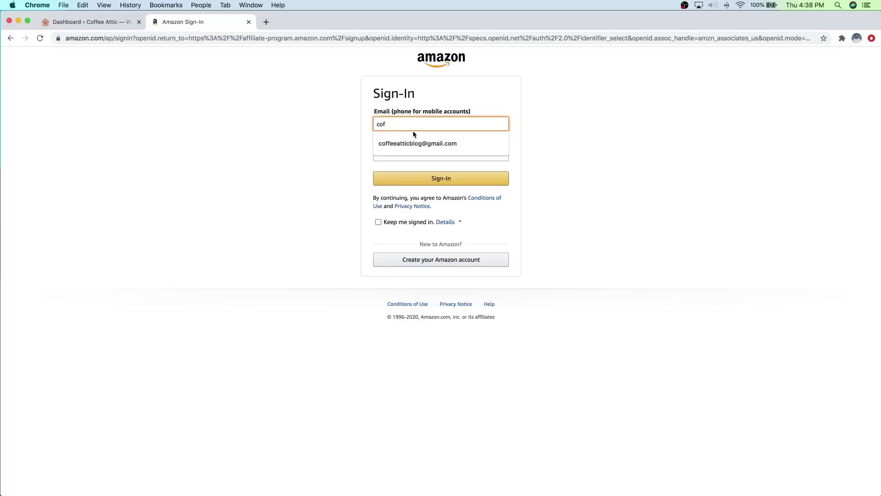
left_click(413, 143)
left_click(409, 151)
type("•")
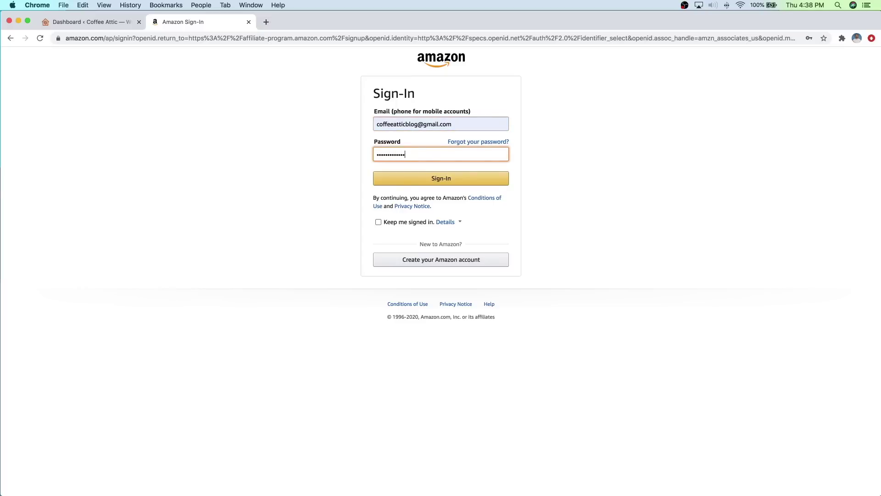
key("Return")
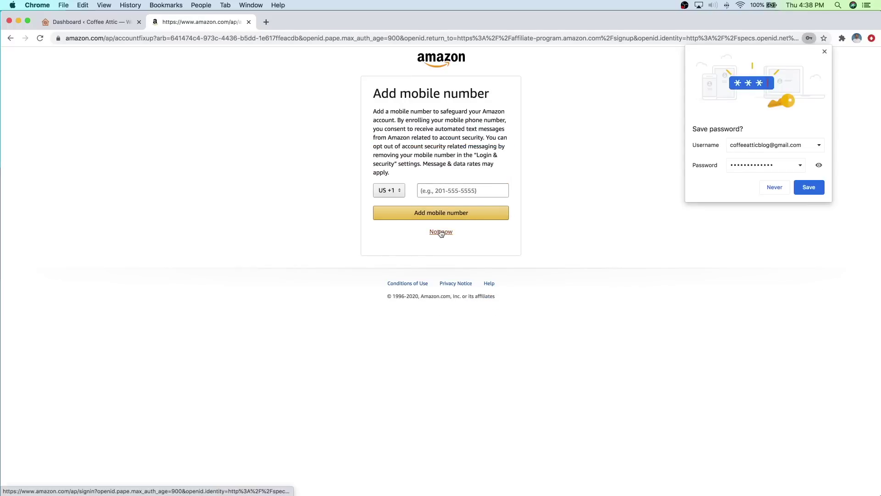
left_click(441, 232)
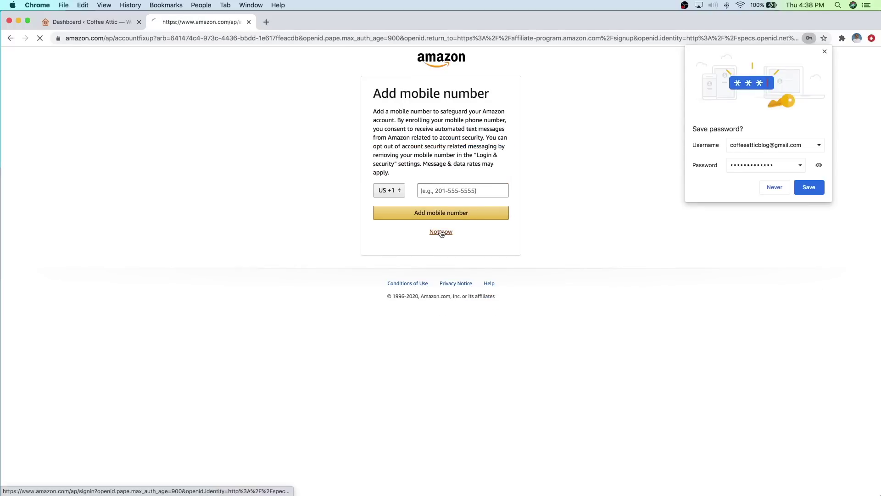
left_click(764, 190)
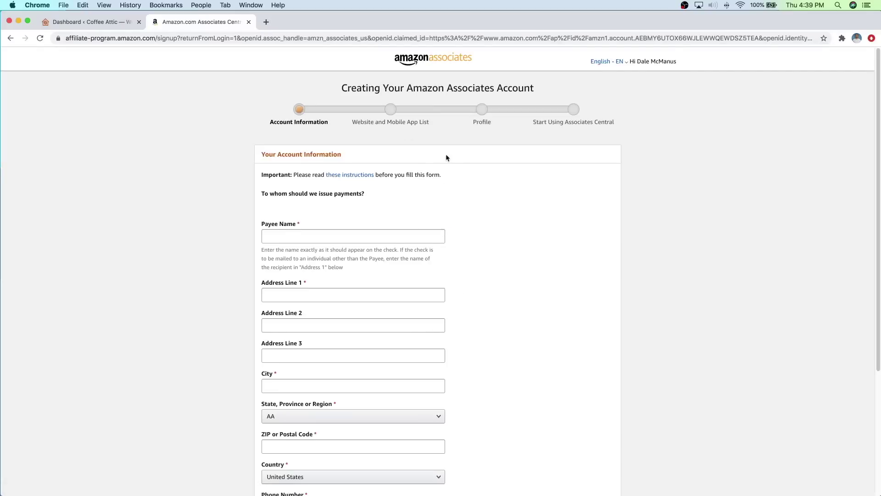
Step: Enter the payee name and mailing address, submit, and accept Amazon's suggested address
scroll(455, 198, "down", 1)
scroll(456, 199, "down", 3)
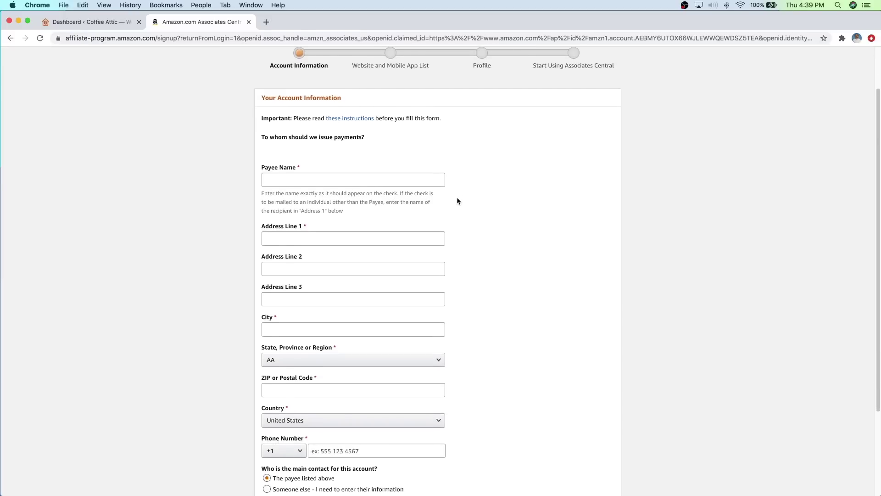
left_click(310, 179)
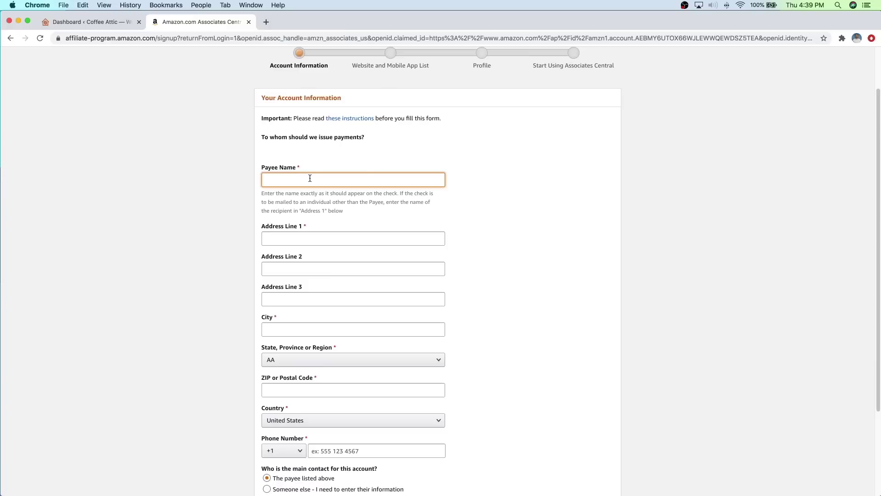
left_click(303, 238)
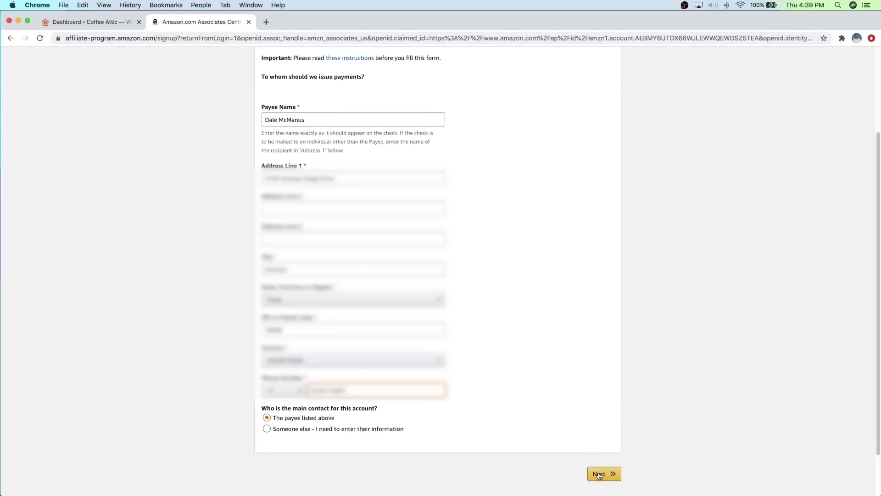
left_click(599, 474)
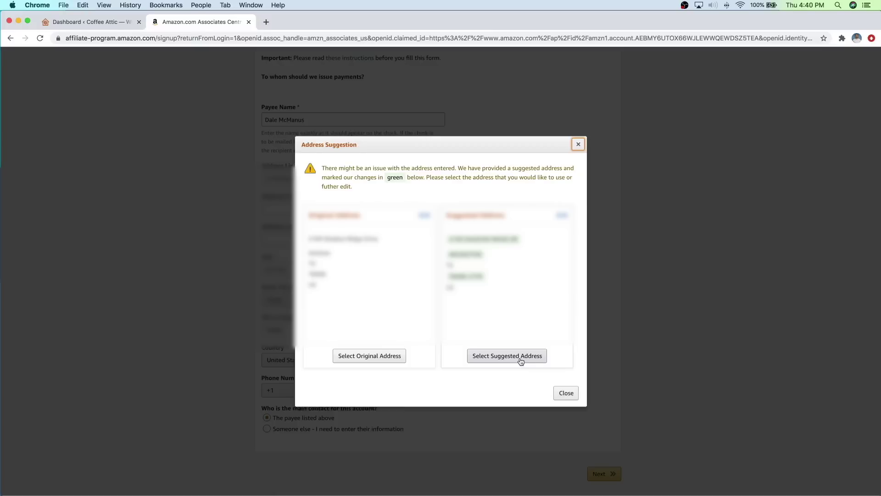
left_click(521, 361)
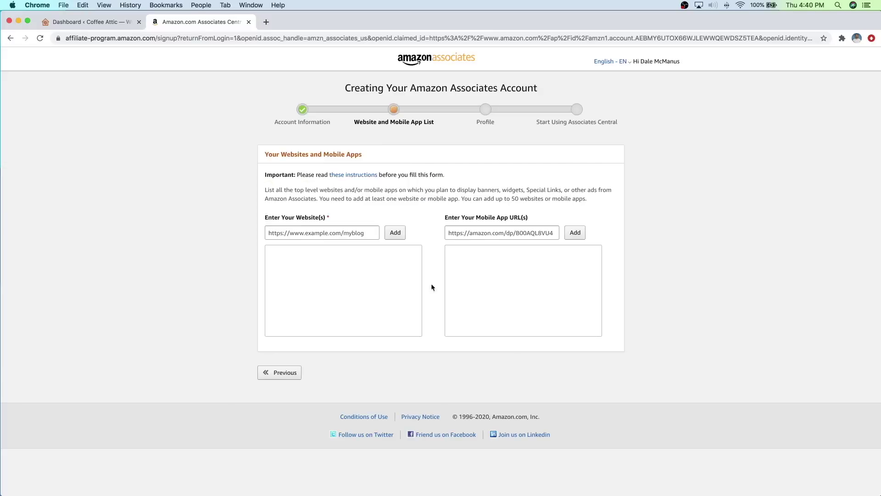
left_click(341, 234)
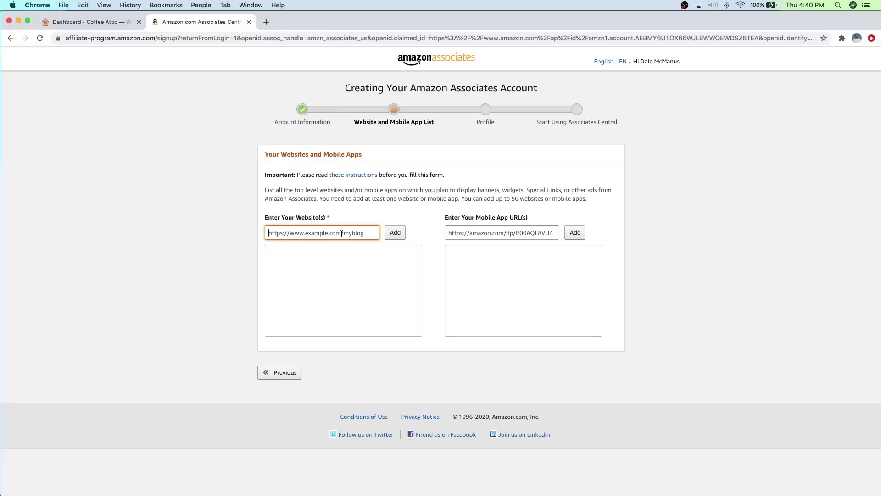
type("ht")
type("tps://coffee-attic.com")
left_click(399, 232)
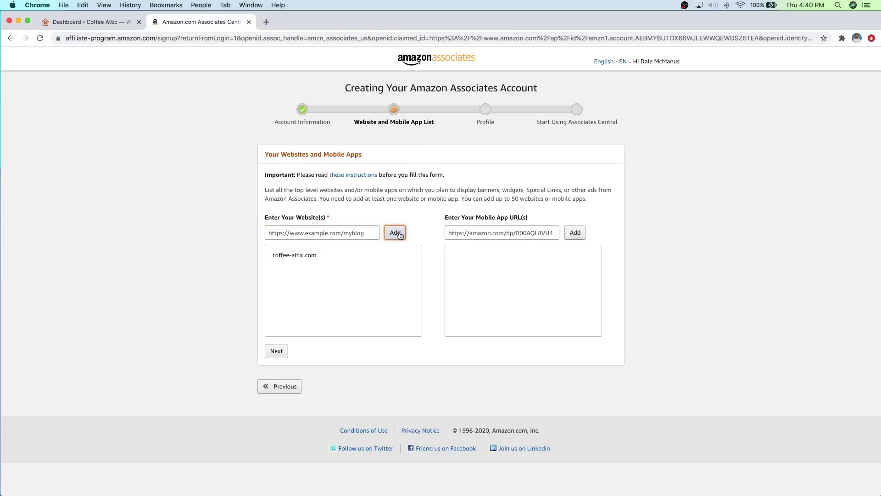
Step: Declare the site is not aimed at children under 13 and confirm
left_click(285, 352)
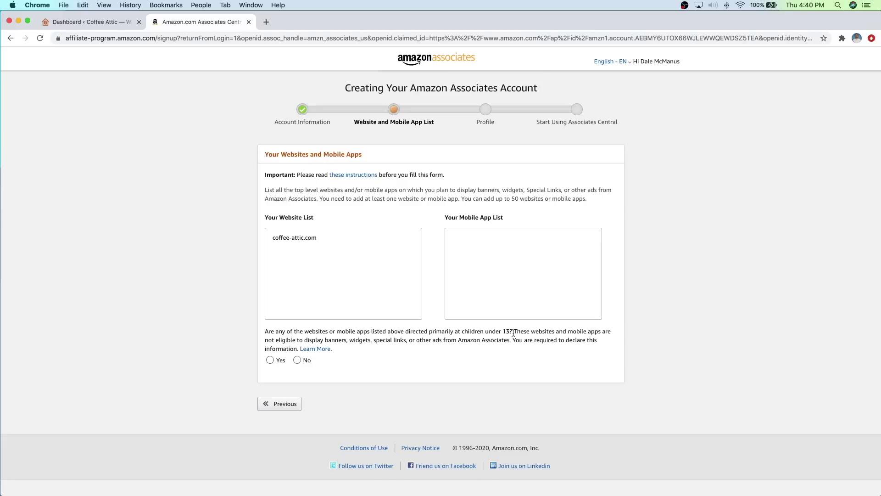
left_click(297, 360)
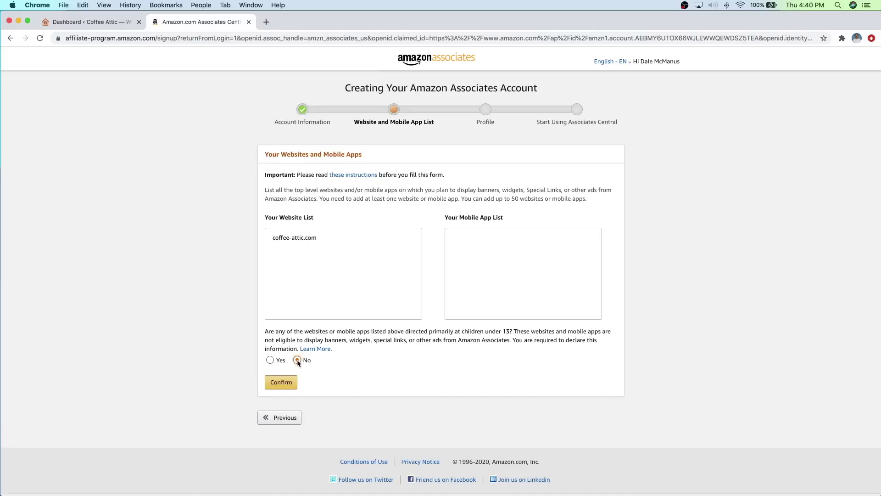
left_click(282, 383)
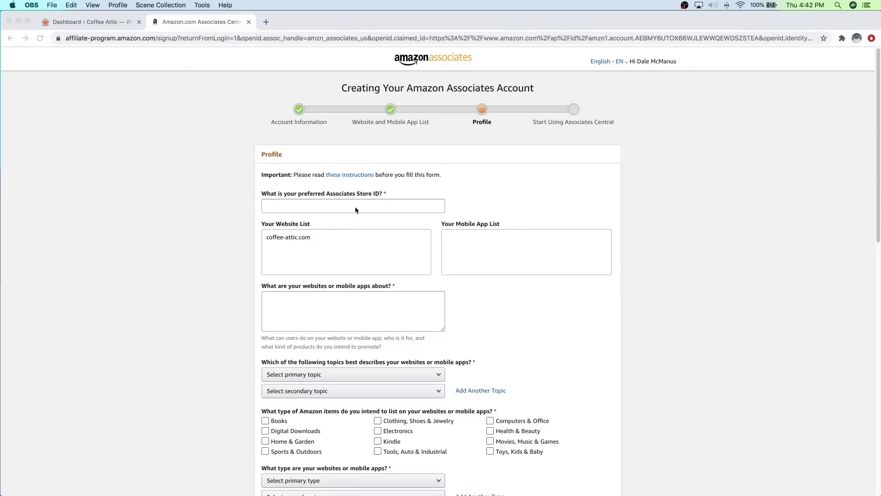
Step: Enter a preferred store ID beginning with 'coff'
left_click(337, 207)
left_click(332, 205)
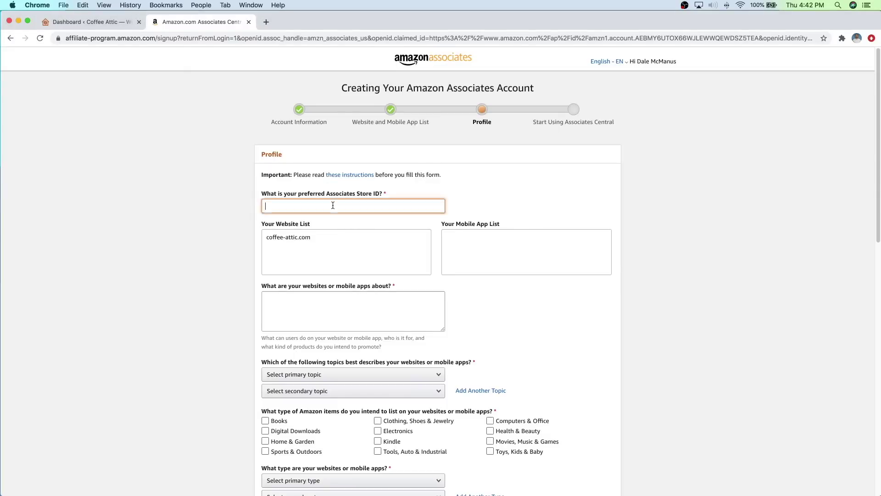
type("coffeeattic")
scroll(340, 249, "down", 1)
scroll(339, 256, "down", 1)
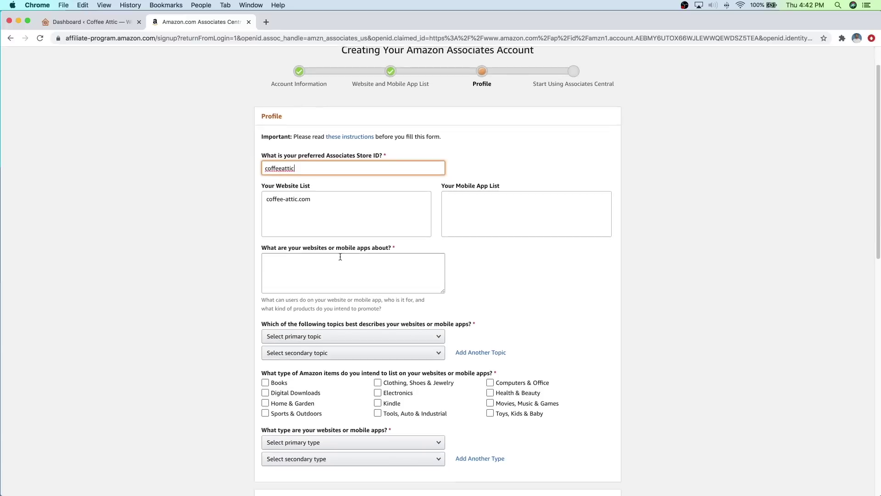
Step: Describe the site as a blog about coffee makers, coffee brands and coffee-making tips
left_click(317, 257)
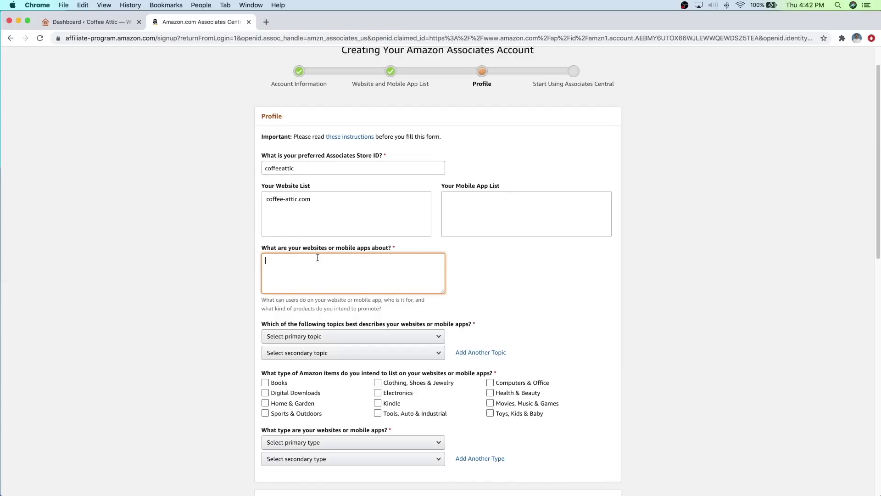
type("Coffee-attic.com is a blog all about coffee")
type("coffee produ")
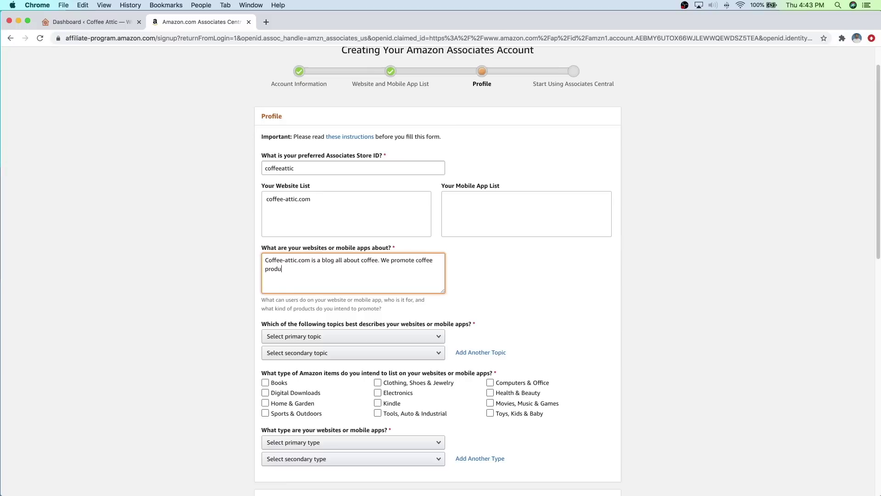
type("cts such as coffee makers, different brands of coffee, coffee making tip")
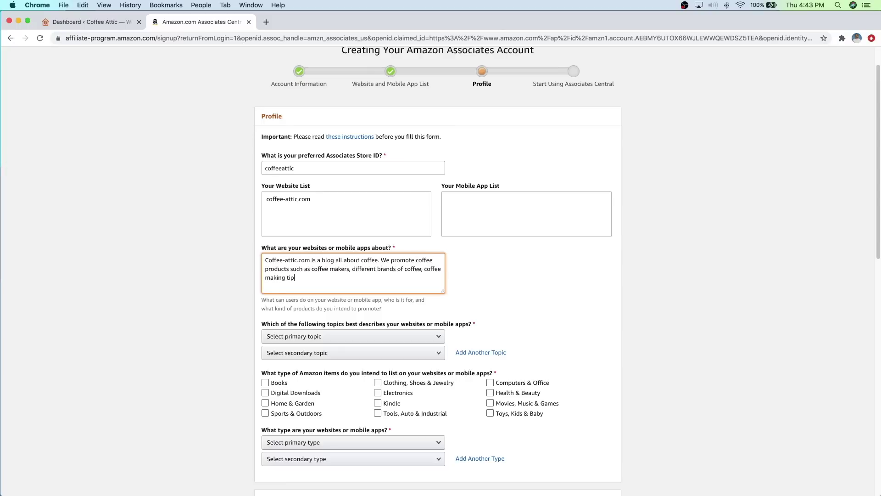
type("s & how-to's, and mor")
scroll(505, 313, "down", 5)
Step: Set topics to Grocery/Gourmet primary and Home/Pets/Cooking/Weddings/Family/Arts & Crafts secondary
left_click(536, 308)
left_click(536, 310)
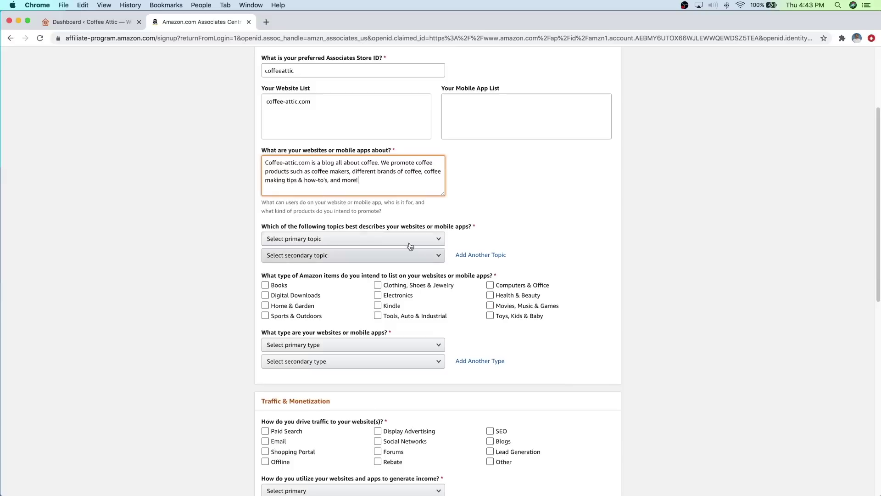
left_click(373, 238)
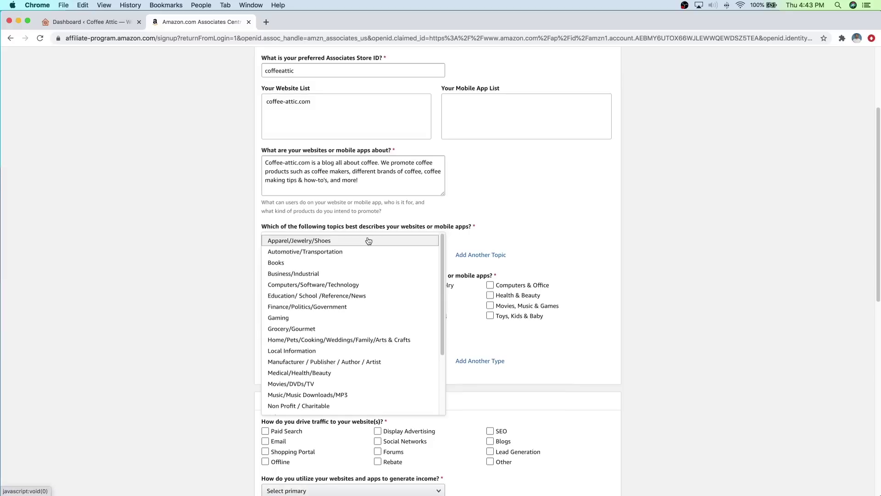
left_click(316, 329)
left_click(331, 257)
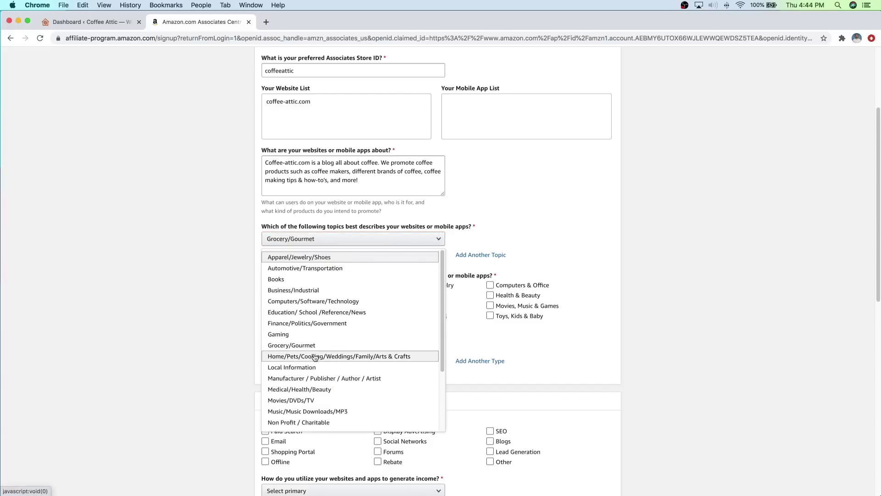
left_click(308, 359)
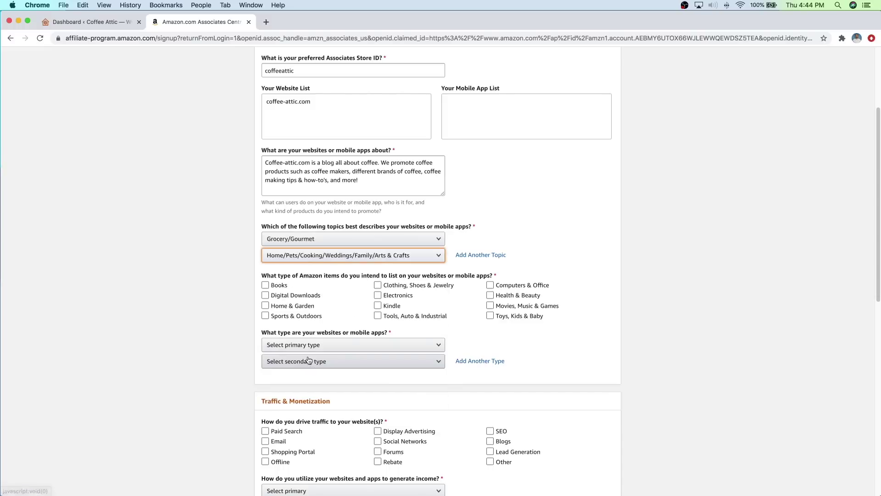
Step: Tick Home & Garden and Electronics as the item types
left_click(404, 295)
left_click(403, 293)
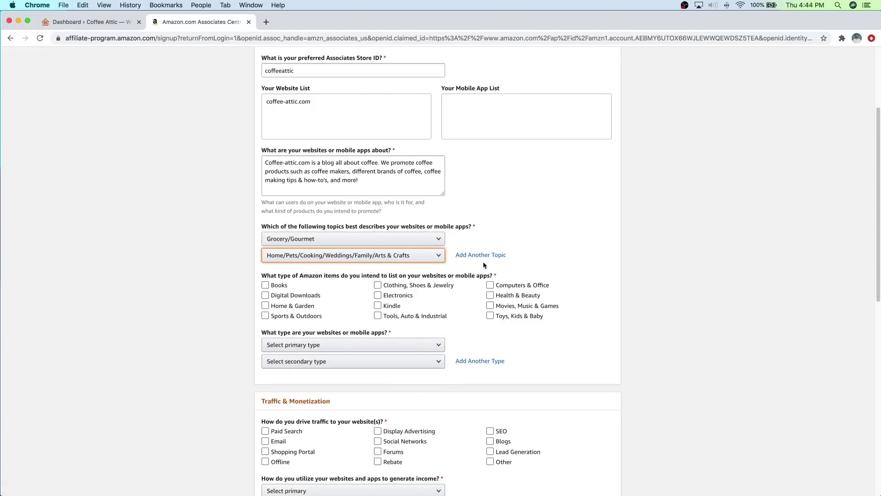
left_click(345, 304)
left_click(349, 304)
left_click(318, 316)
left_click(296, 307)
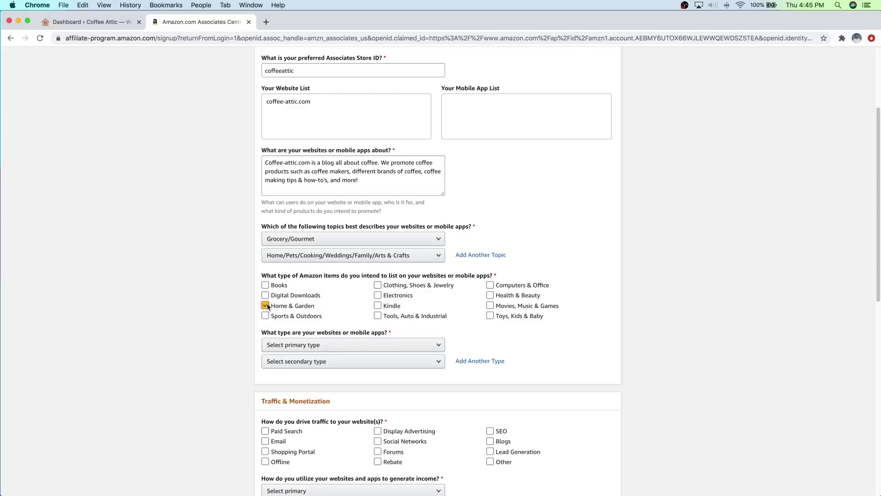
left_click(377, 296)
left_click(377, 305)
scroll(351, 300, "down", 3)
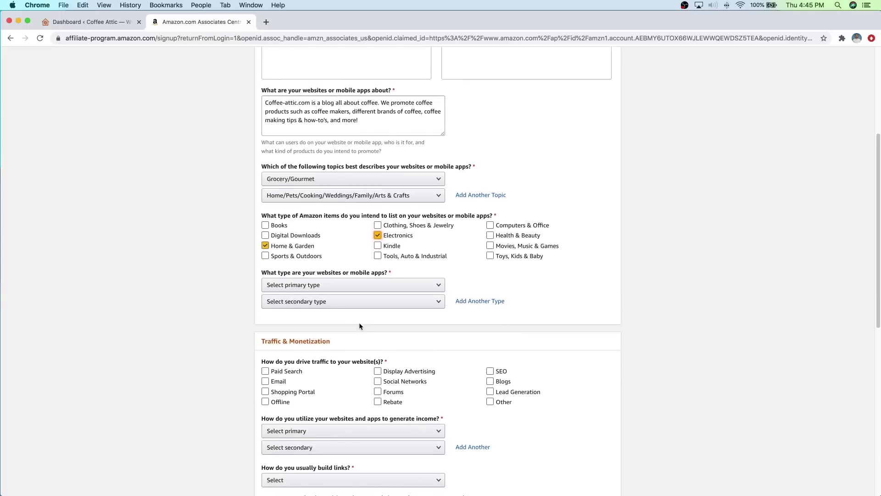
Step: Set website types to Blog primary and Content or Niche Website secondary
left_click(350, 285)
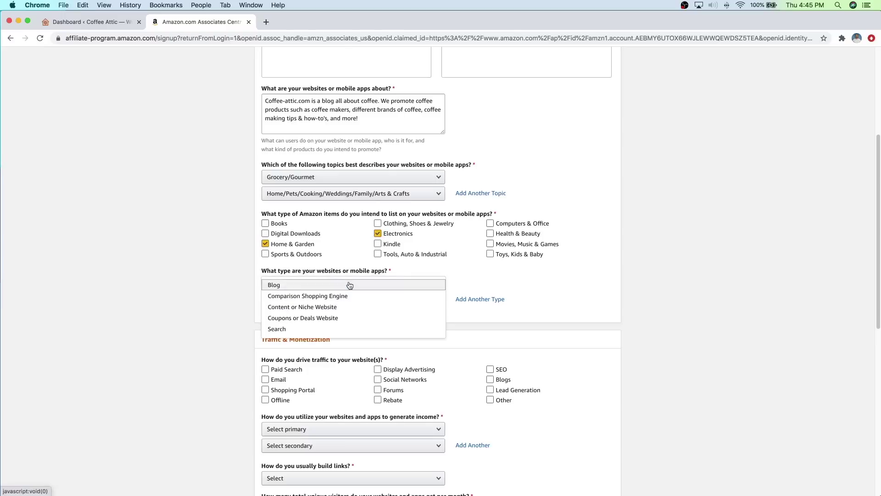
left_click(342, 285)
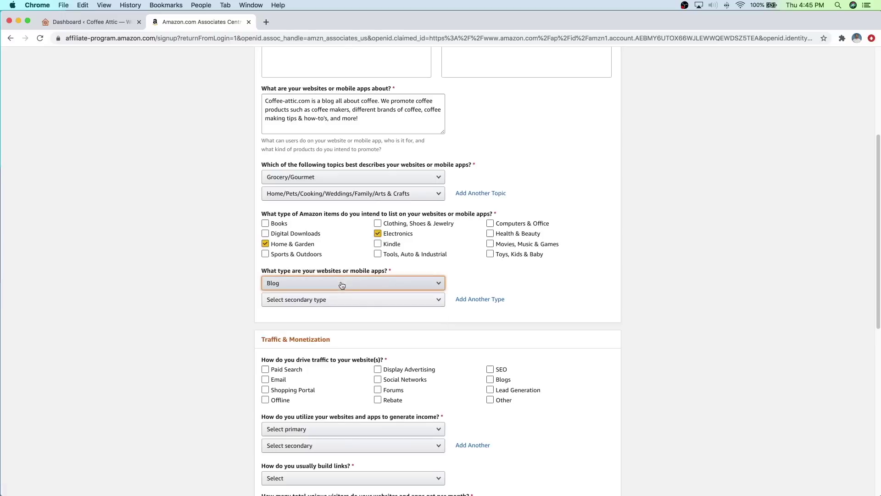
left_click(339, 301)
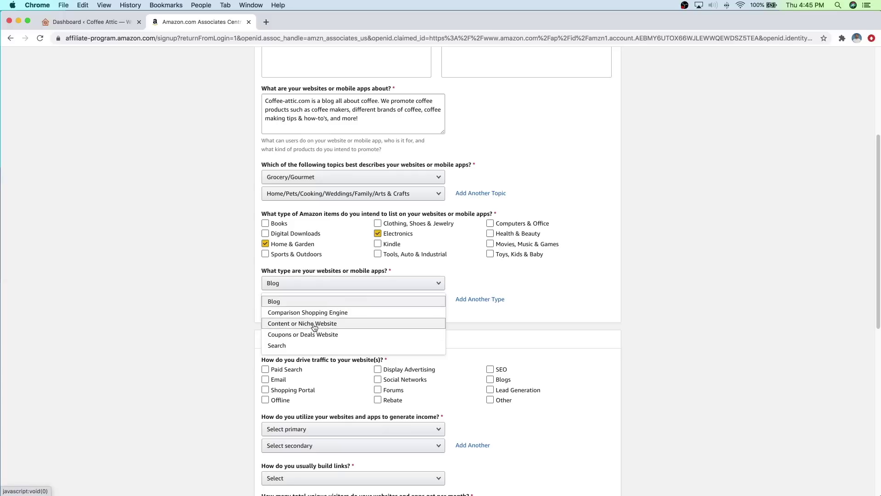
left_click(314, 324)
scroll(534, 325, "down", 1)
left_click(574, 338)
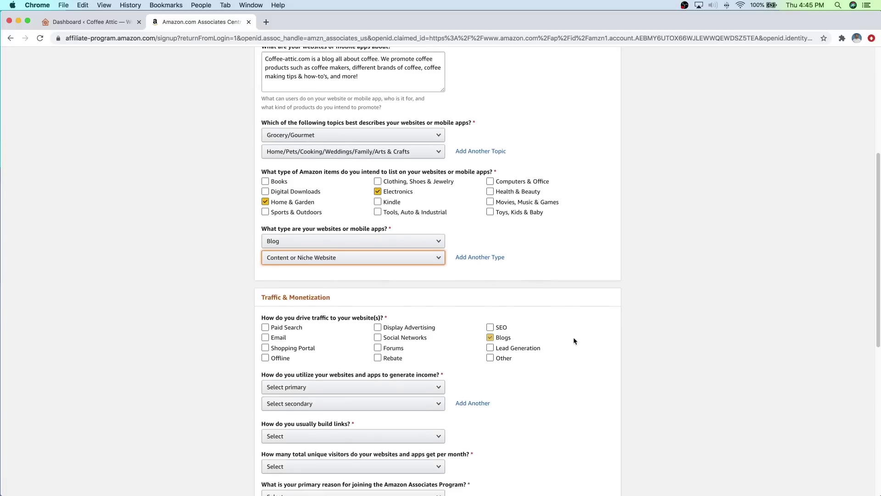
left_click(573, 336)
scroll(574, 338, "down", 3)
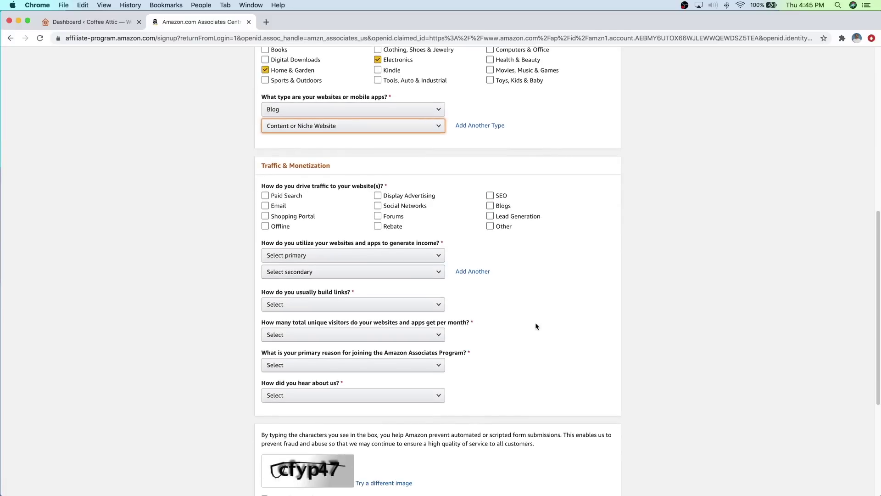
Step: Tick Email, Display Advertising, Social Networks, SEO and Blogs as traffic sources
left_click(344, 205)
left_click(344, 200)
left_click(378, 205)
left_click(378, 196)
left_click(489, 196)
left_click(491, 205)
left_click(377, 205)
left_click(394, 196)
left_click(377, 206)
left_click(377, 195)
left_click(334, 205)
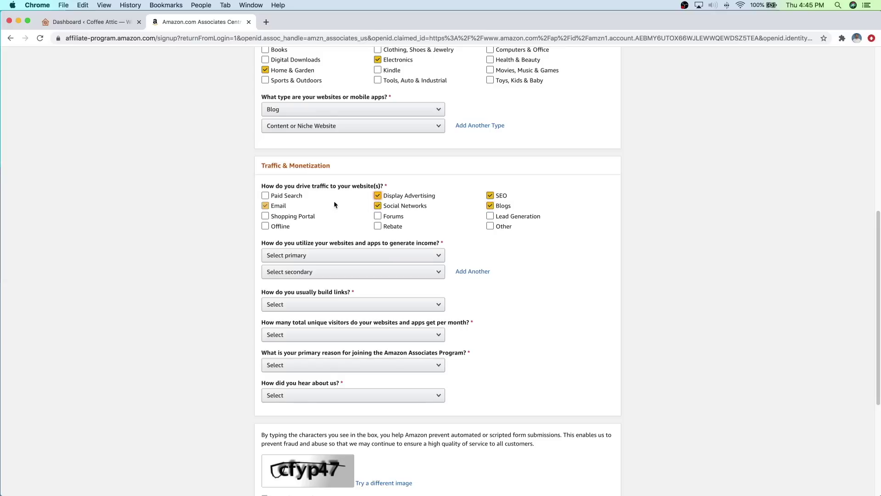
left_click(274, 206)
scroll(533, 240, "down", 2)
Step: Answer that Amazon Associates is the only monetization and links are built with Blog Editor
left_click(532, 241)
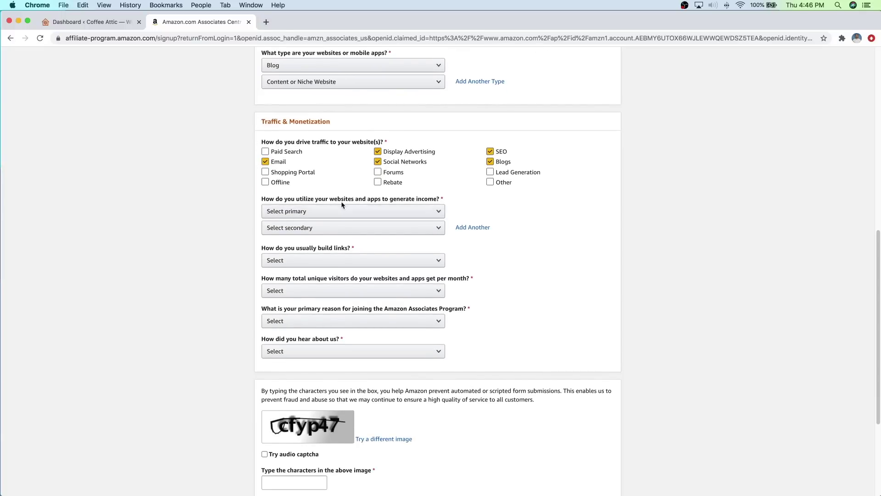
left_click(331, 212)
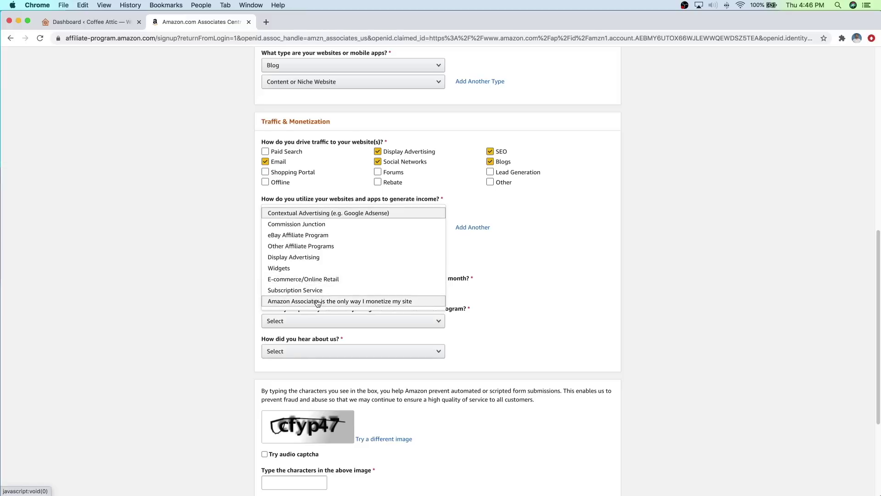
left_click(318, 302)
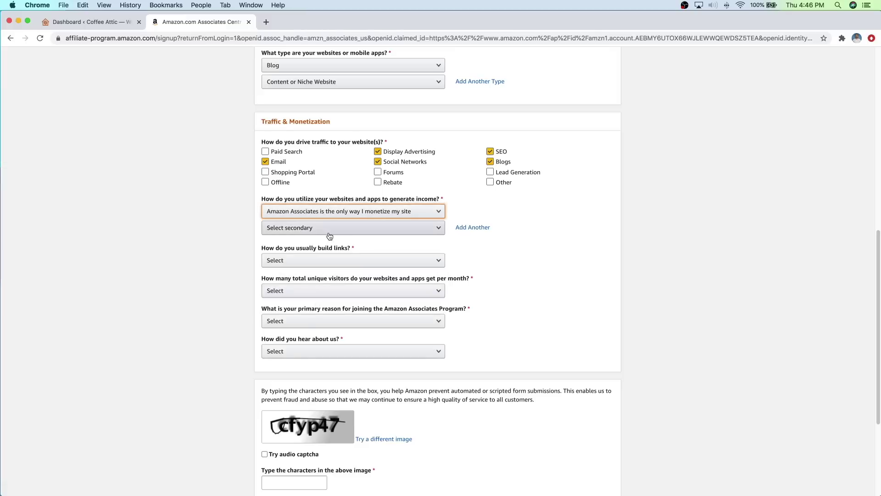
left_click(415, 241)
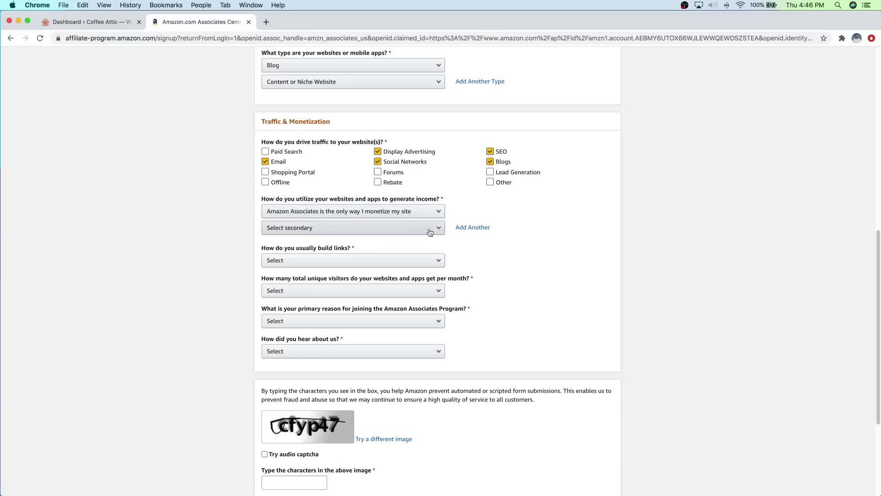
left_click(398, 261)
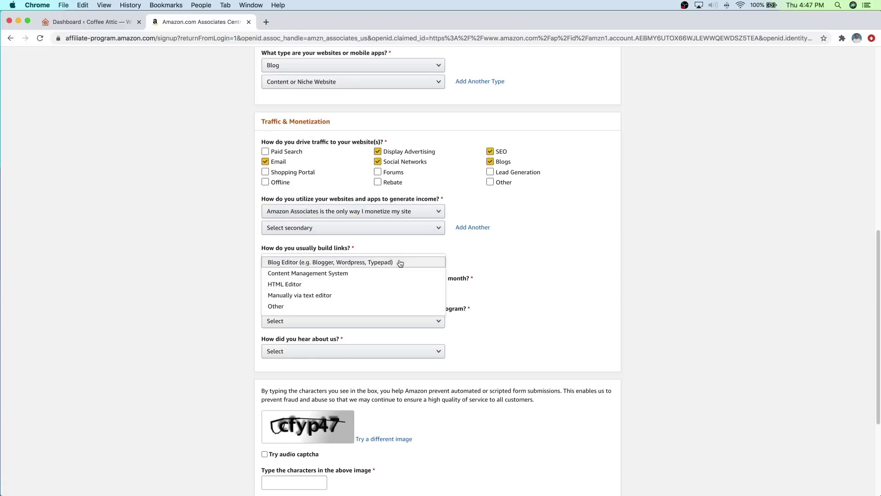
left_click(344, 262)
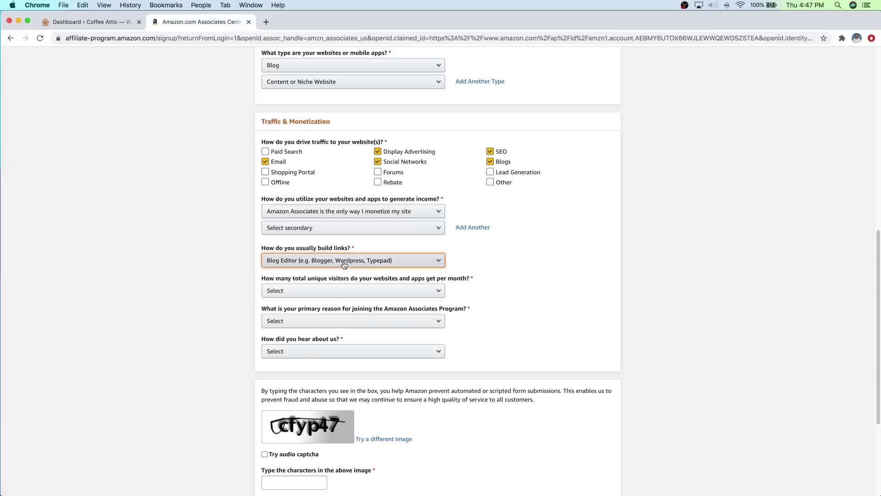
Step: Choose under 500 monthly visitors, 'To monetize my site', and 'From the Amazon.com Website'
left_click(367, 295)
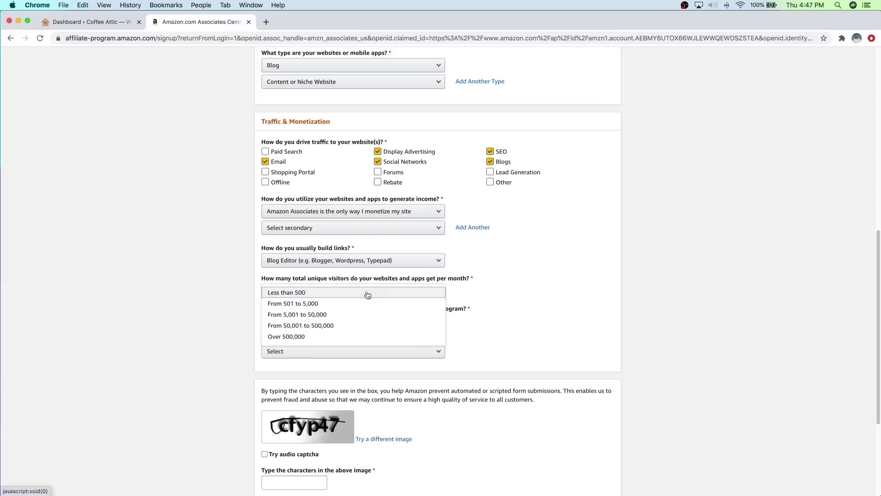
left_click(340, 293)
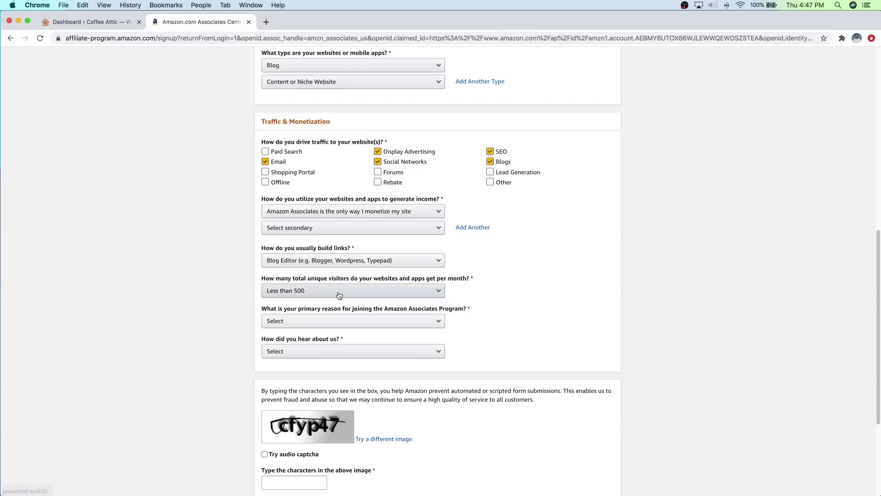
left_click(353, 322)
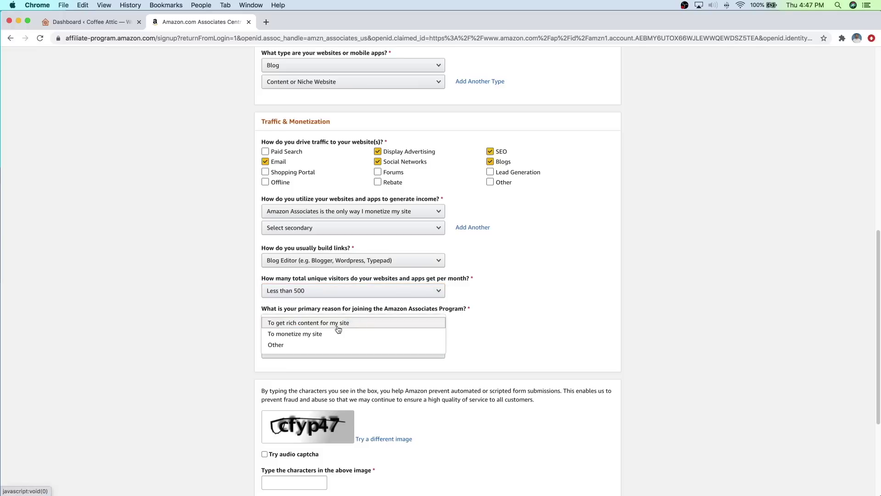
left_click(331, 334)
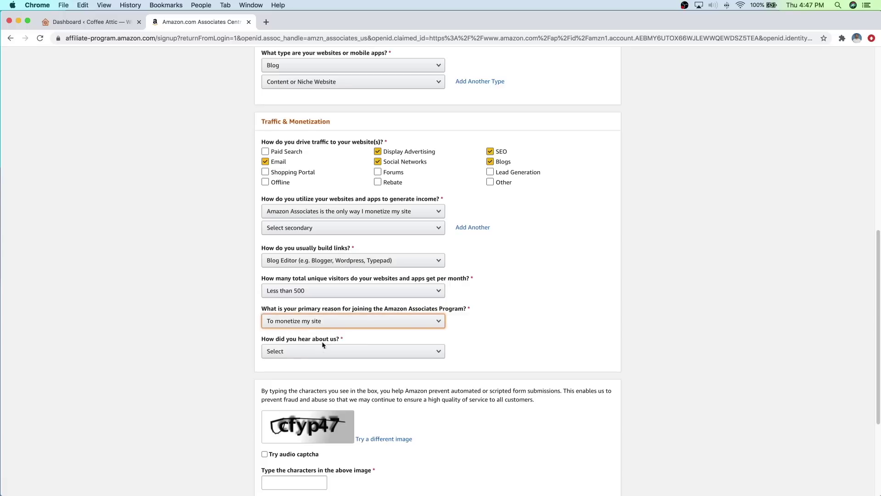
left_click(323, 352)
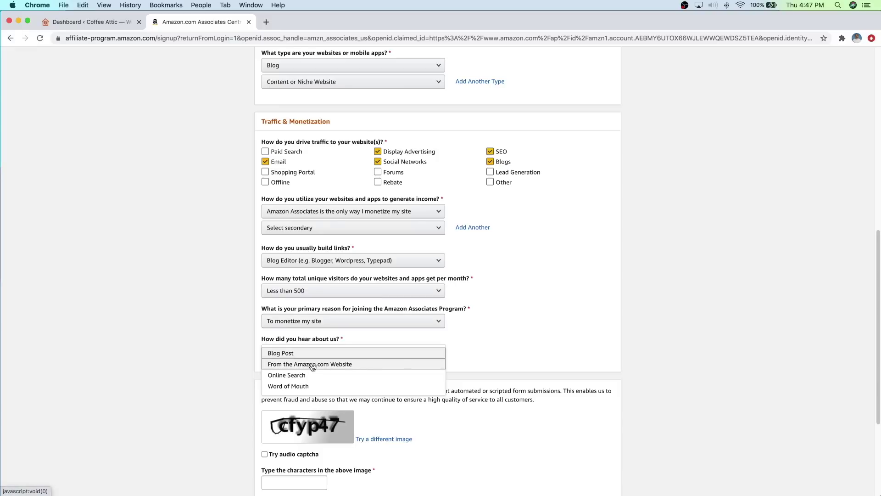
left_click(312, 364)
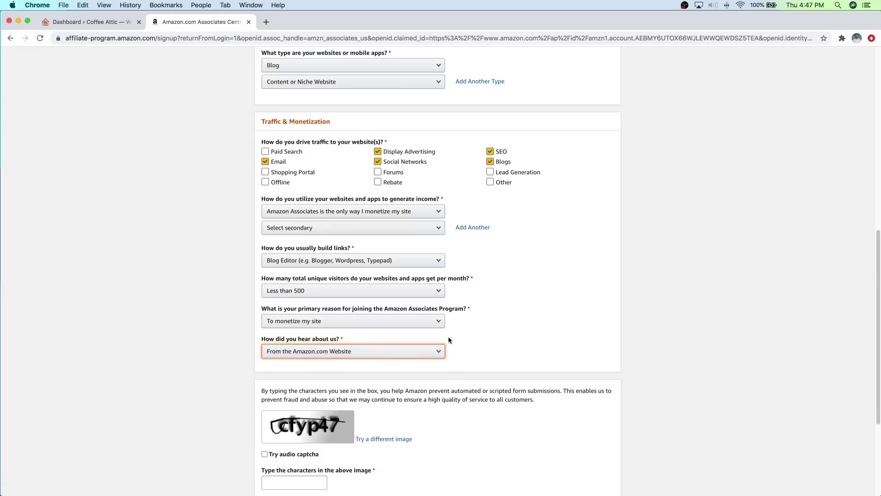
scroll(480, 327, "down", 5)
scroll(427, 341, "down", 1)
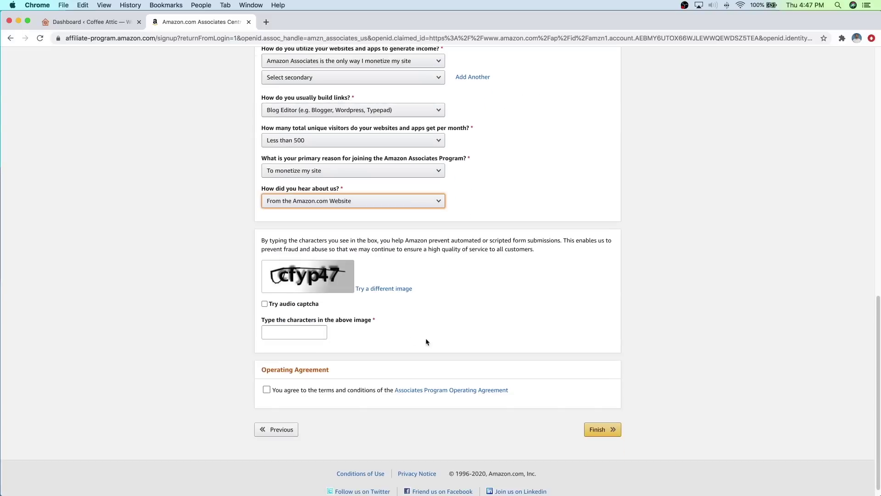
Step: Enter the captcha, accept the Operating Agreement, finish, and defer payment and tax info
left_click(299, 329)
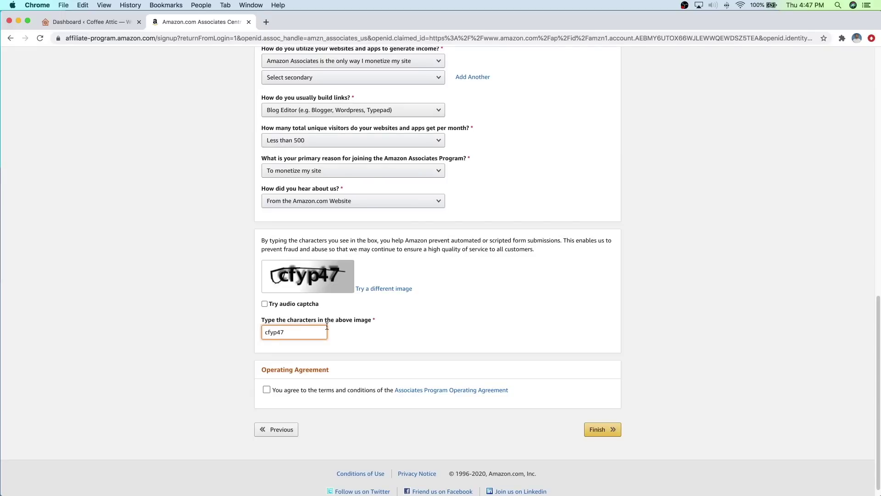
left_click(267, 390)
left_click(603, 430)
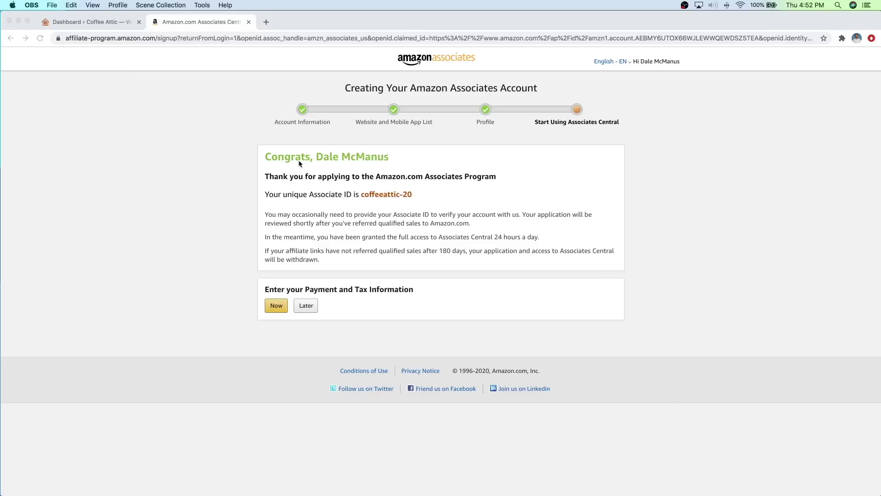
left_click(360, 193)
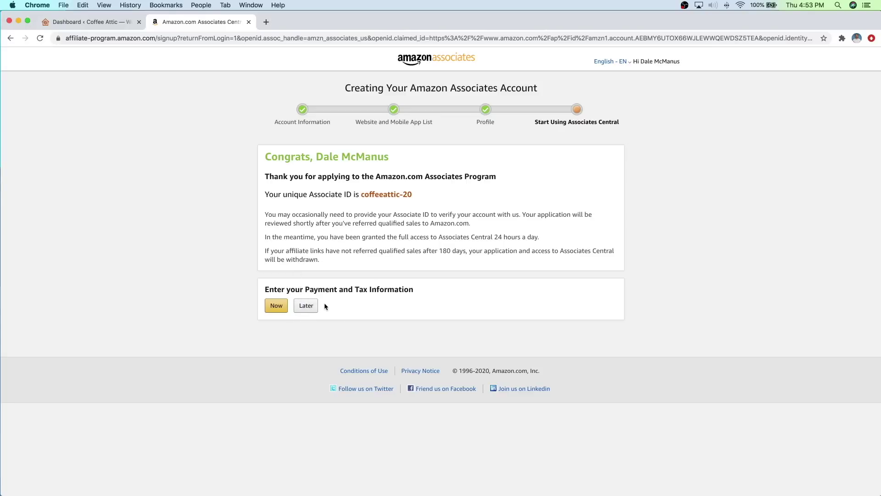
left_click(309, 308)
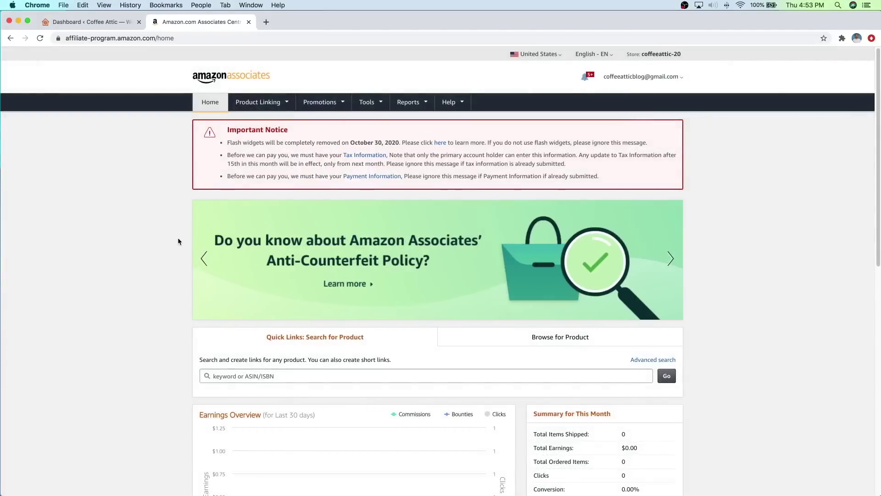
Step: Scroll through the new Associates dashboard and bring up the Product Linking menu
scroll(179, 239, "down", 5)
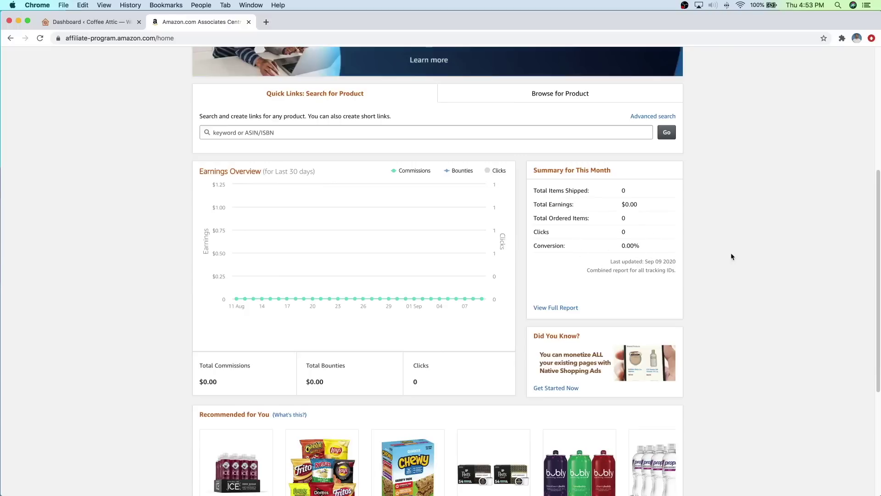
scroll(733, 257, "up", 5)
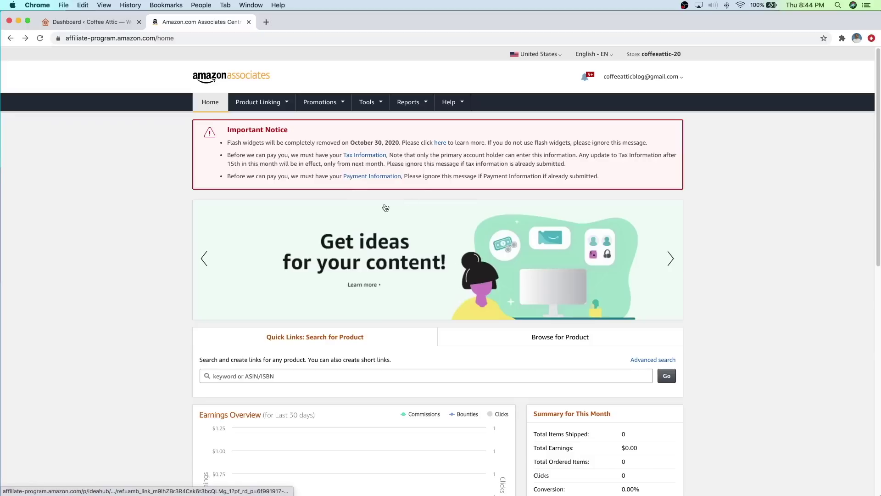
mouse_move(271, 106)
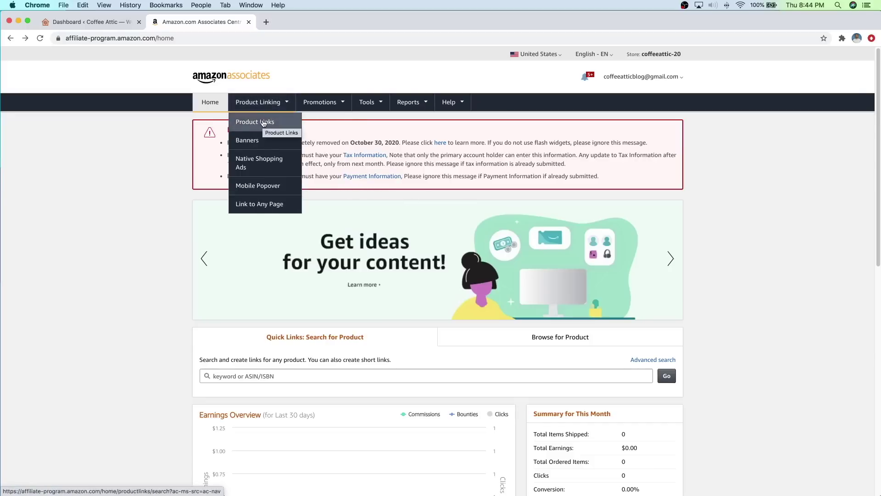
Step: Search Product Links for 'coffee make' and get a link for the Keurig K-Mini Coffee Maker
left_click(263, 124)
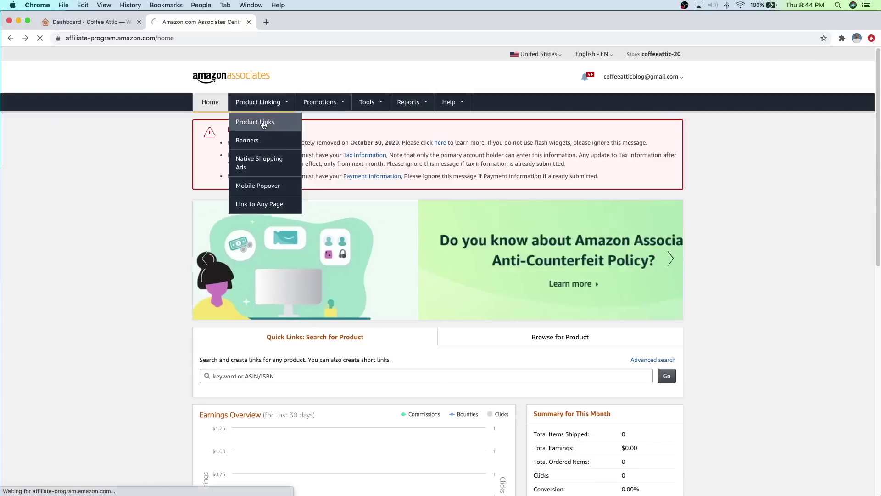
scroll(552, 208, "down", 3)
scroll(555, 209, "down", 1)
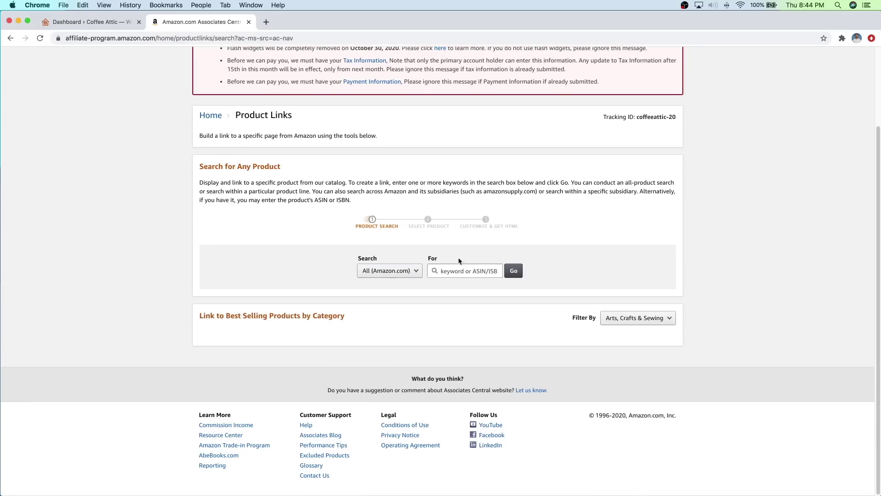
left_click(458, 268)
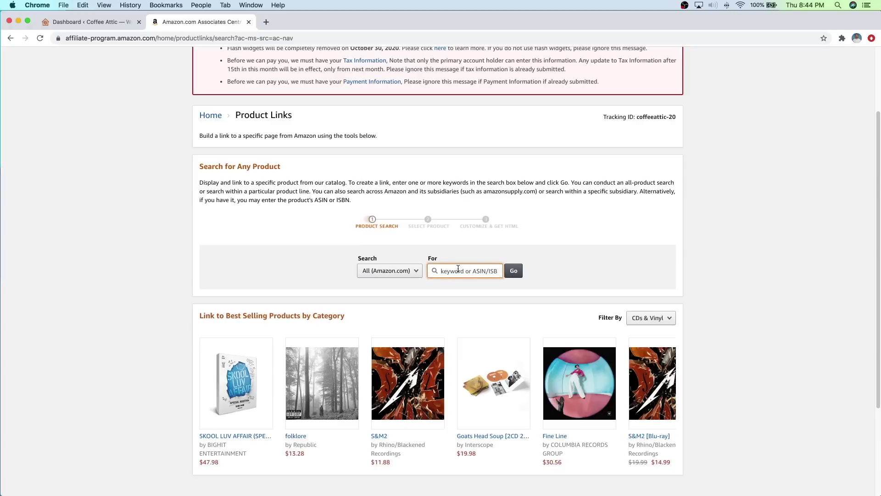
type("coffee maker")
left_click(515, 272)
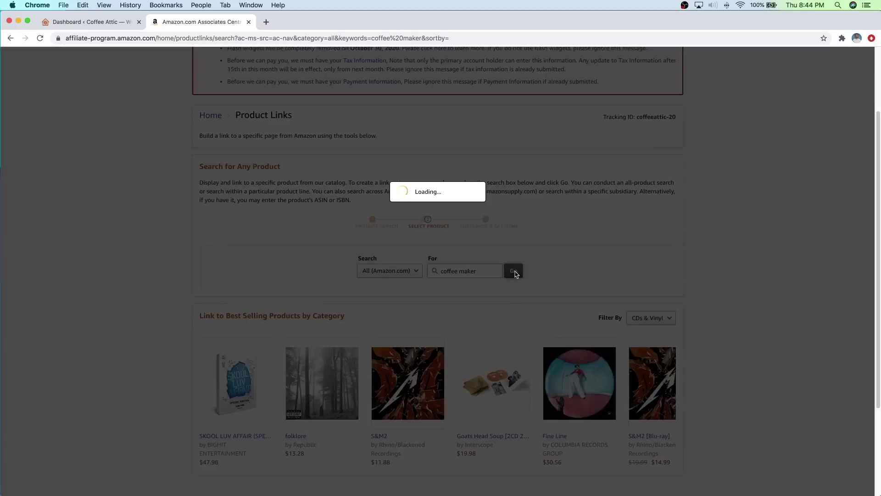
scroll(578, 292, "down", 5)
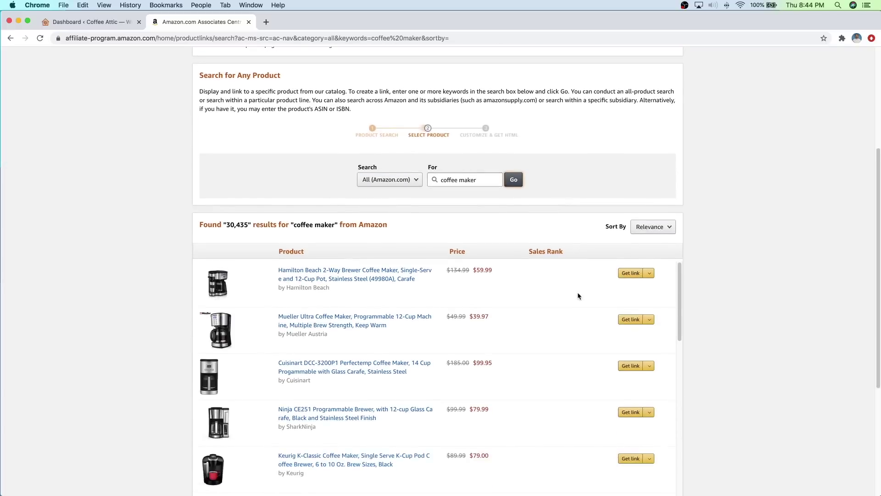
scroll(576, 291, "down", 3)
scroll(537, 274, "down", 1)
scroll(537, 275, "down", 2)
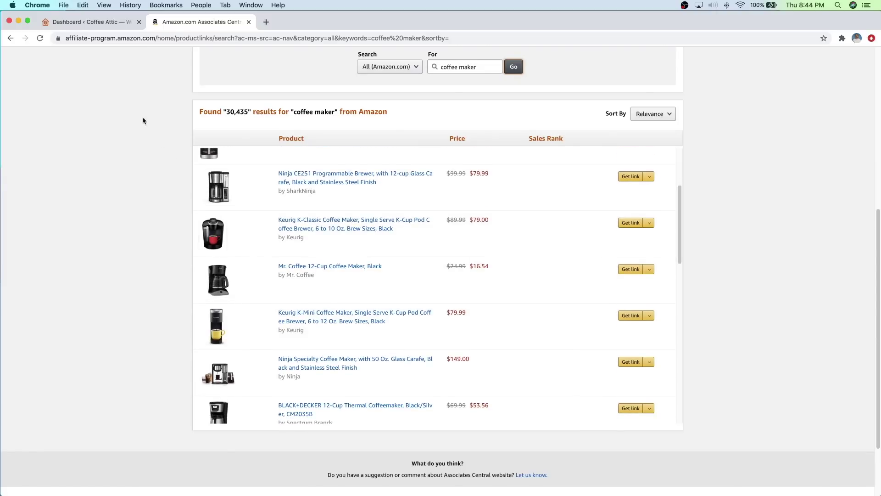
left_click(629, 317)
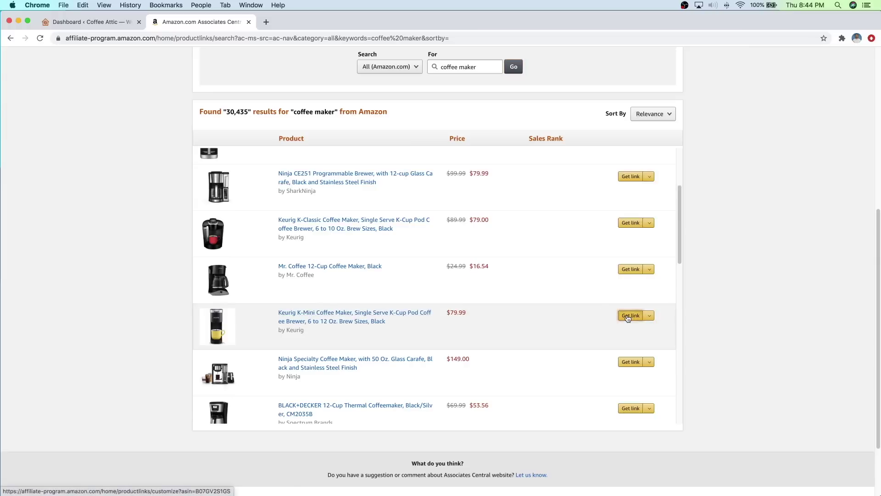
Step: Copy the text-only standard-link URL and return to the WordPress dashboard
scroll(472, 298, "down", 3)
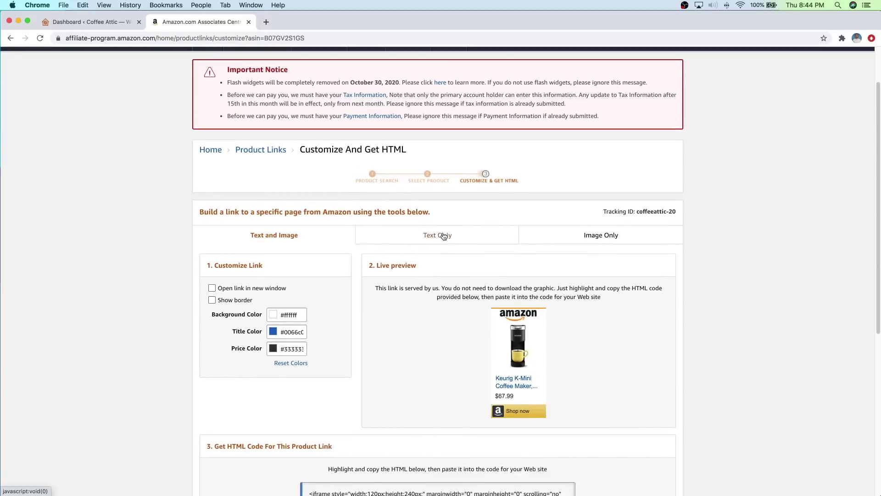
left_click(443, 236)
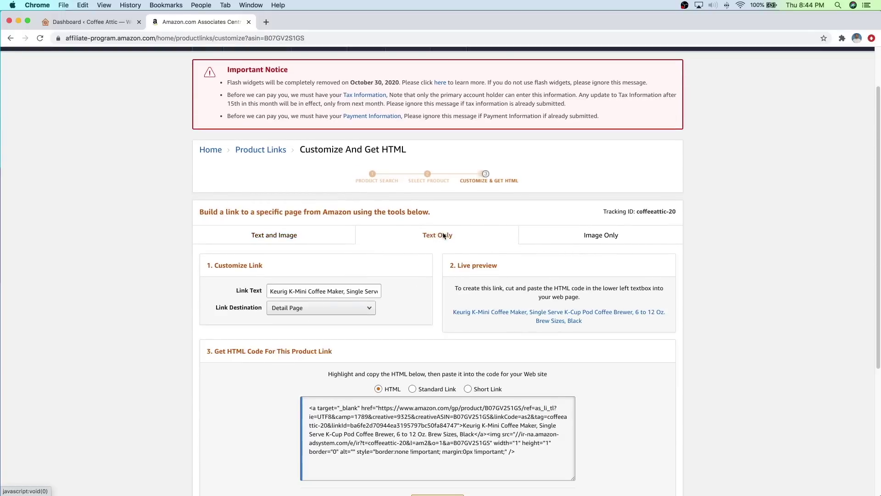
scroll(443, 248, "down", 3)
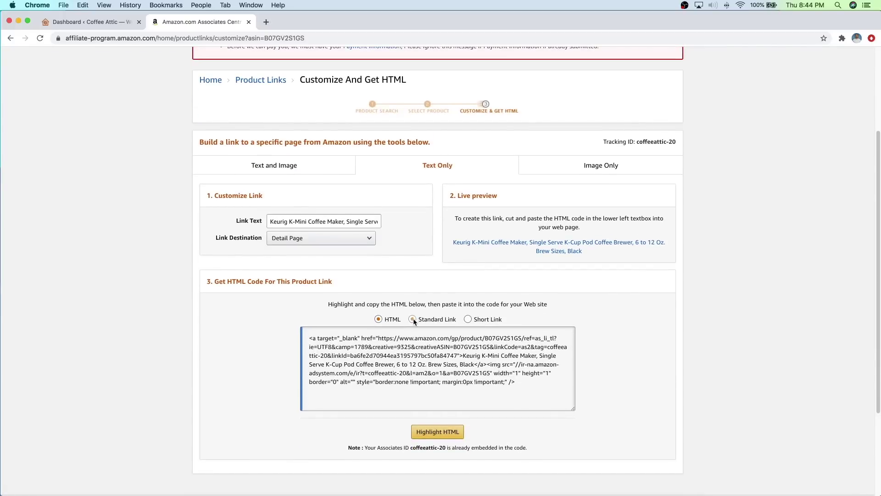
left_click(413, 319)
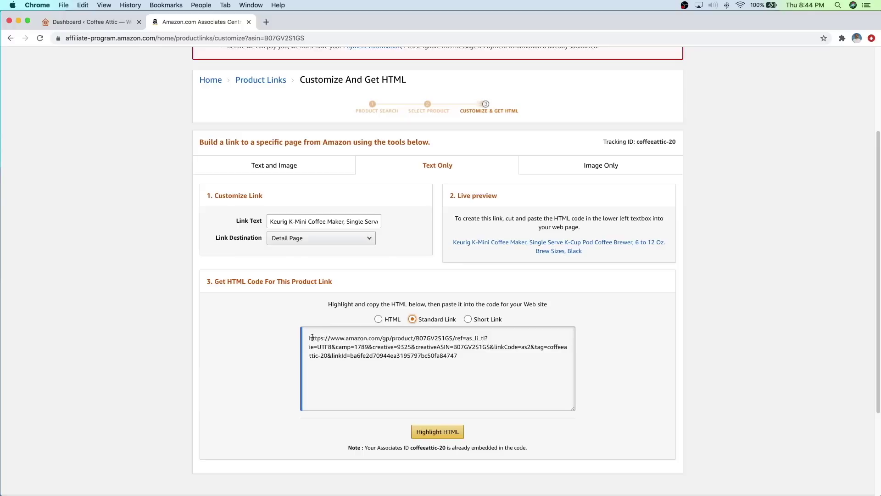
left_click_drag(308, 338, 462, 353)
right_click(441, 343)
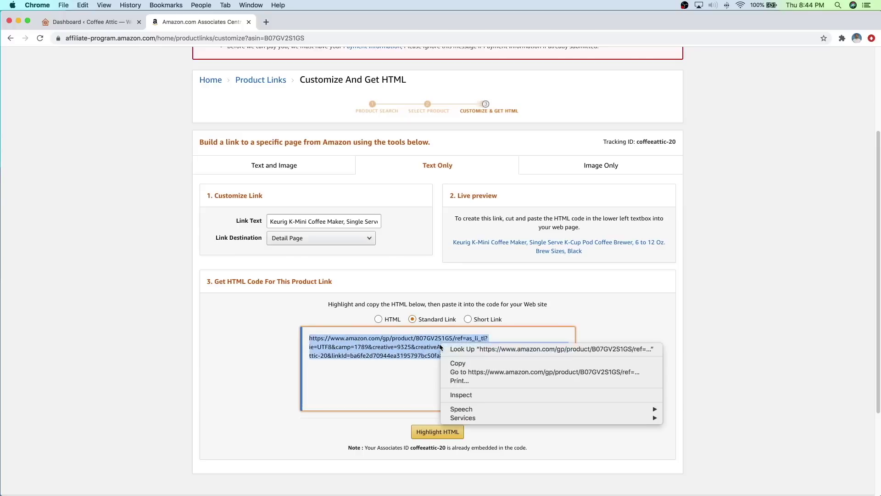
left_click(467, 363)
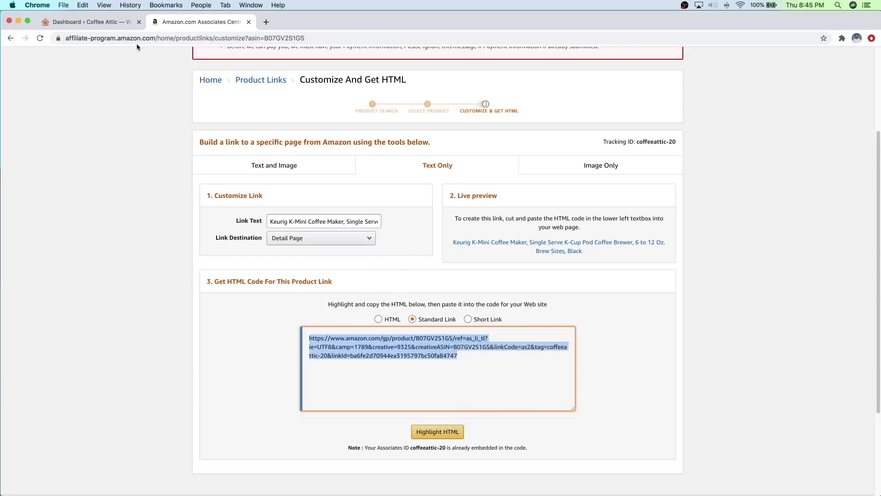
left_click(113, 25)
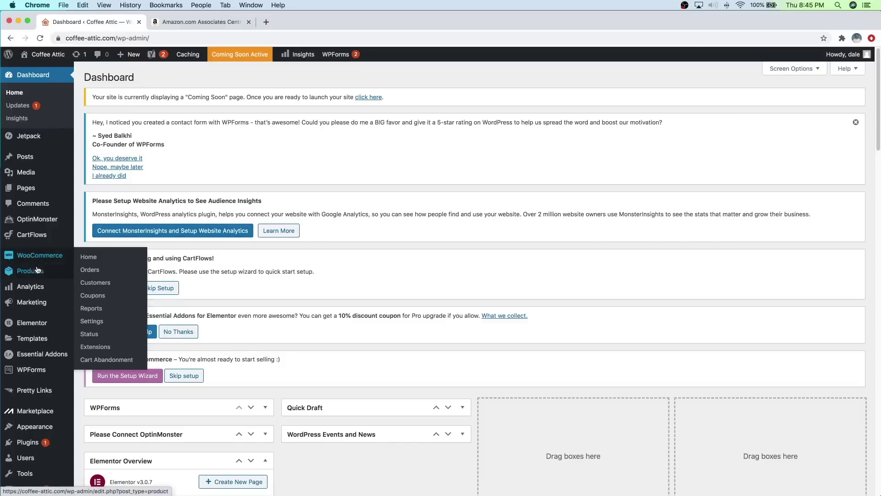
Step: Bulk-move all 12 sample products from All Products to the Trash
mouse_move(37, 272)
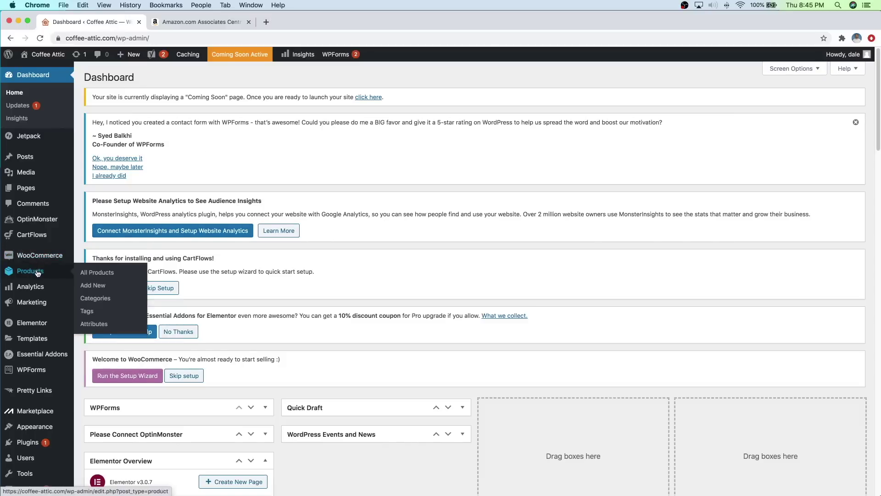
left_click(94, 273)
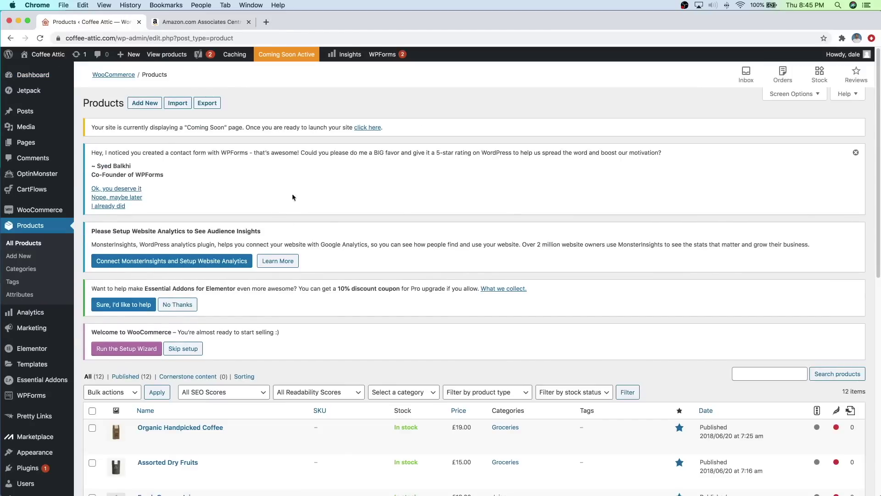
scroll(312, 243, "down", 6)
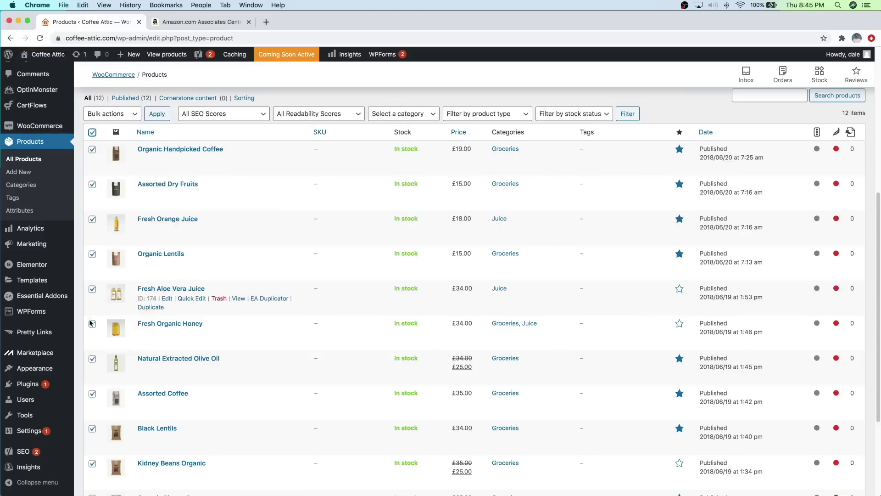
left_click(118, 113)
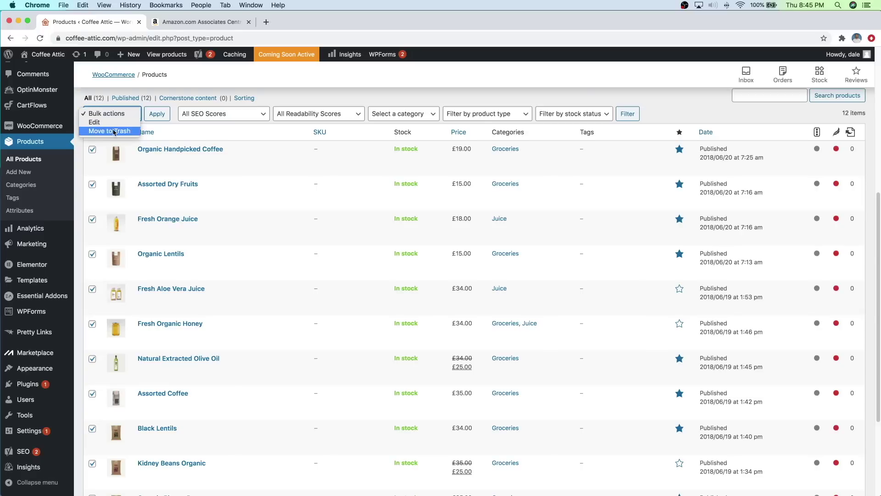
left_click(114, 131)
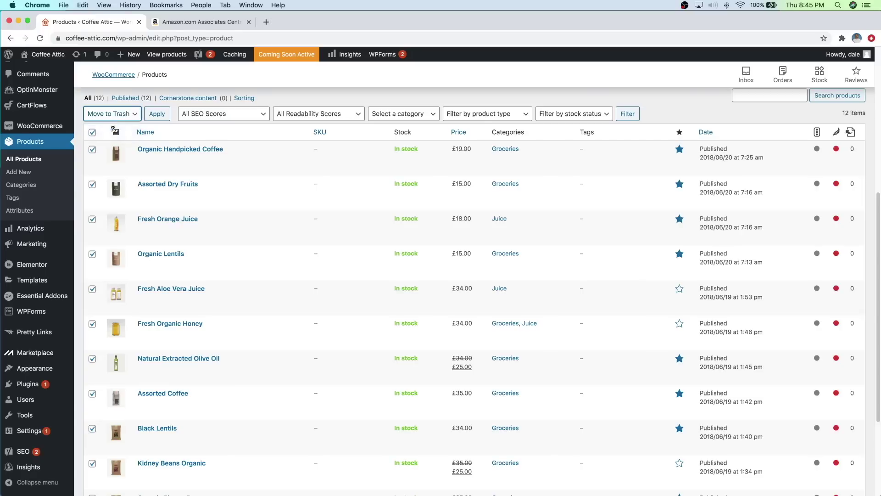
left_click(157, 115)
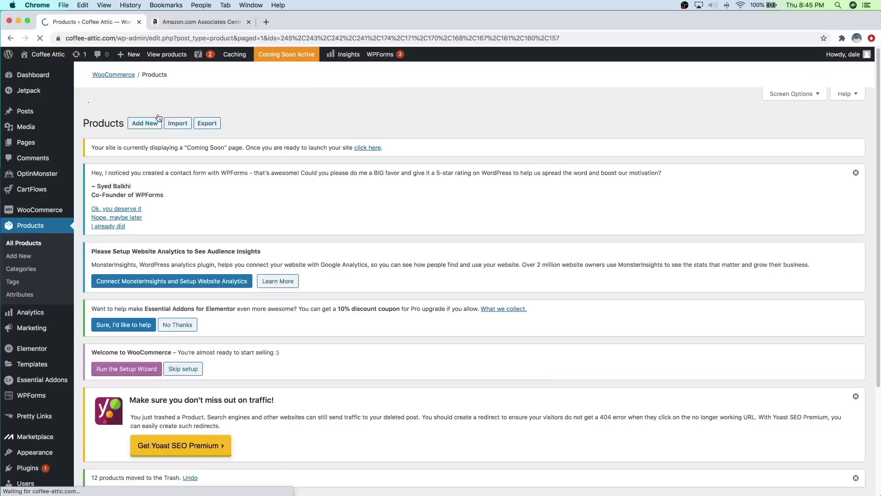
scroll(174, 154, "down", 5)
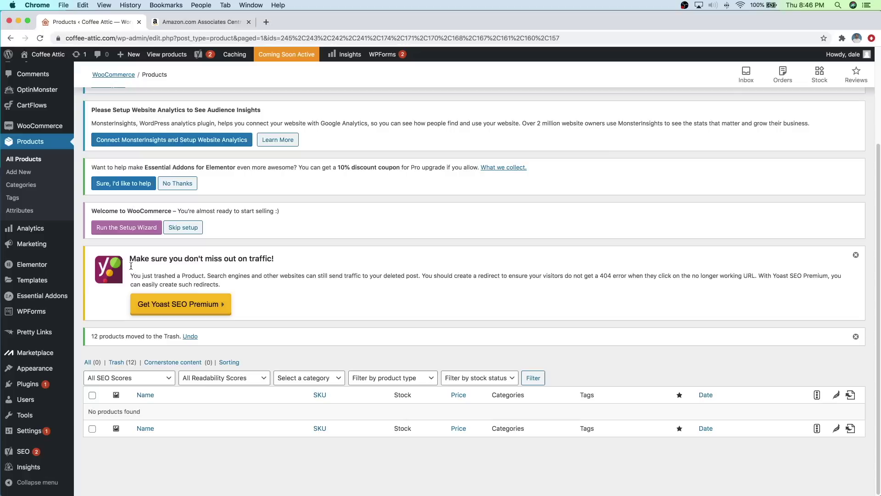
Step: Start a new product, then select 'Keurig K-Mini Coffee Maker' on the Amazon link page
left_click(25, 175)
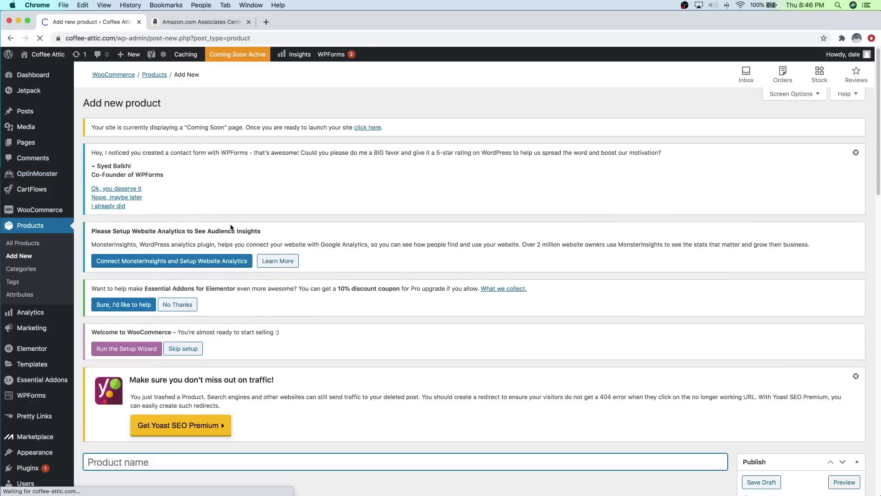
scroll(227, 271, "down", 8)
scroll(228, 273, "down", 5)
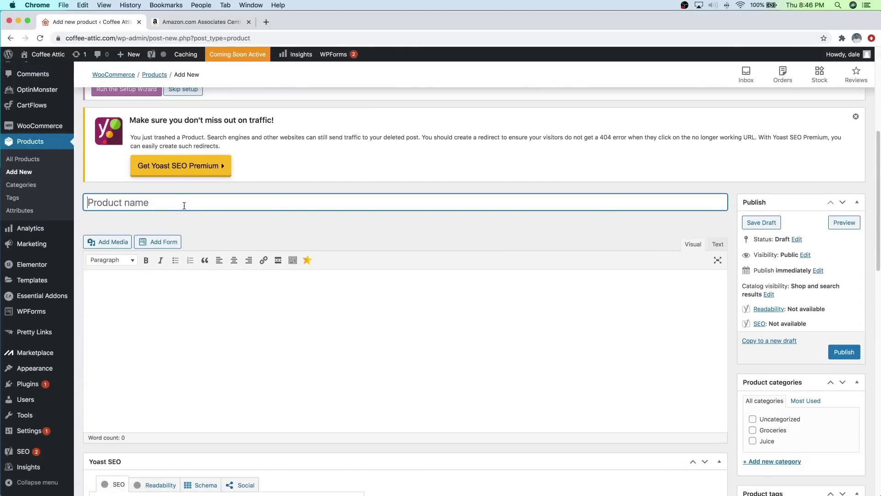
left_click(219, 21)
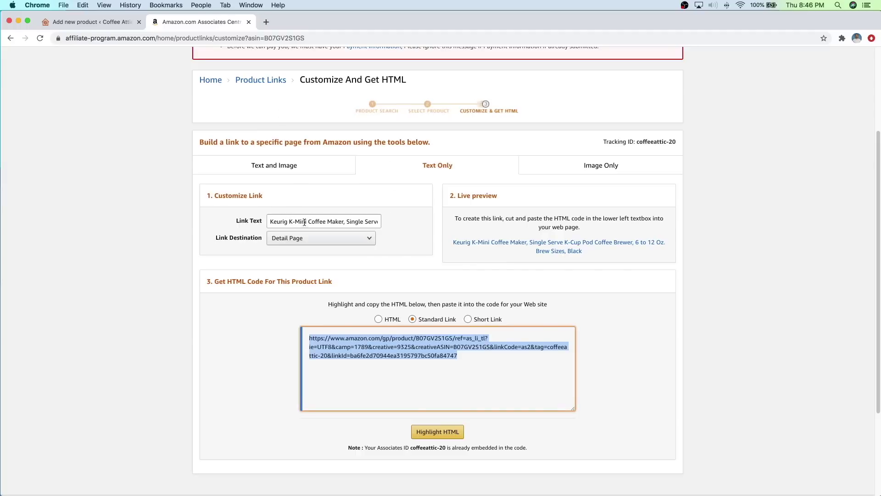
left_click_drag(270, 221, 345, 222)
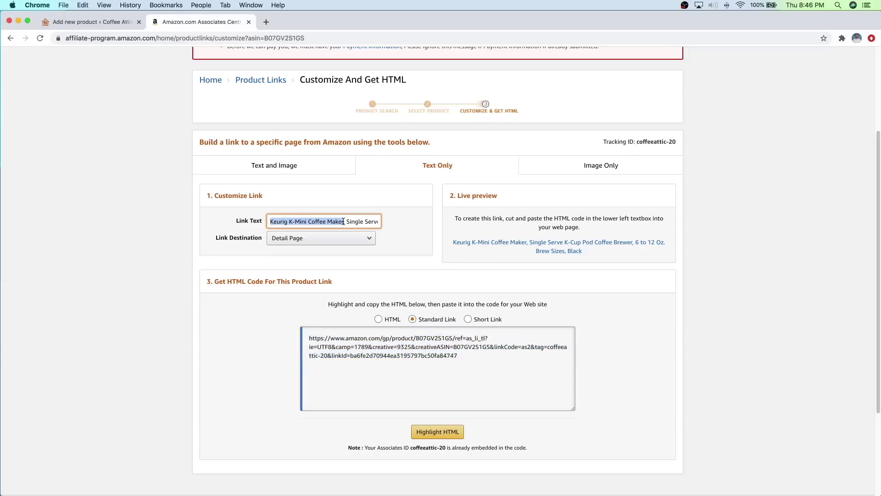
Step: Copy 'Keurig K-Mini Coffee Maker' from the Amazon link text into the product name
right_click(339, 223)
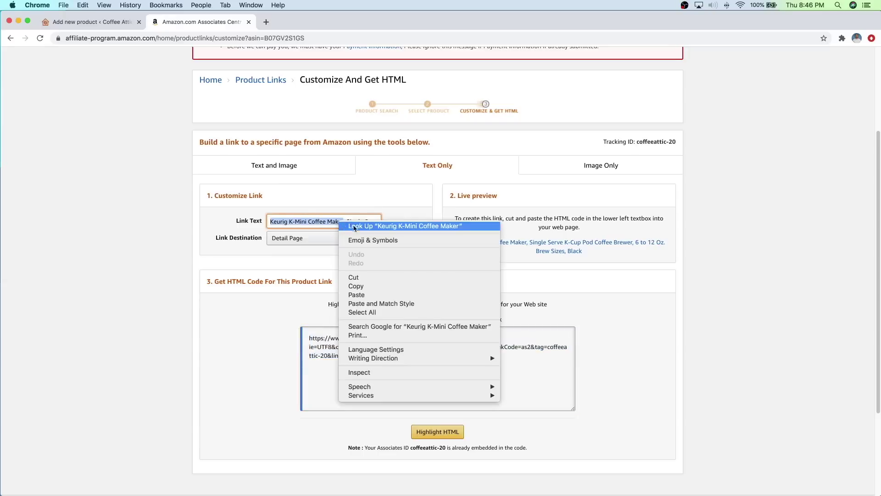
left_click(366, 286)
left_click(98, 22)
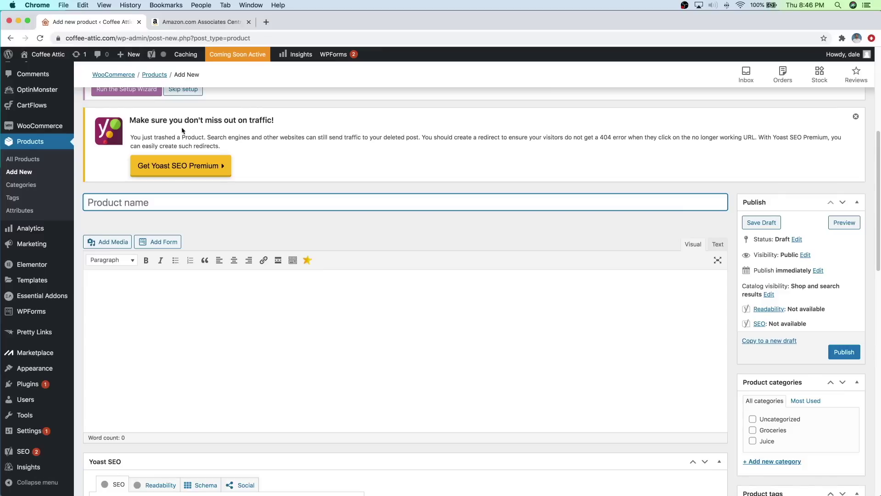
right_click(172, 205)
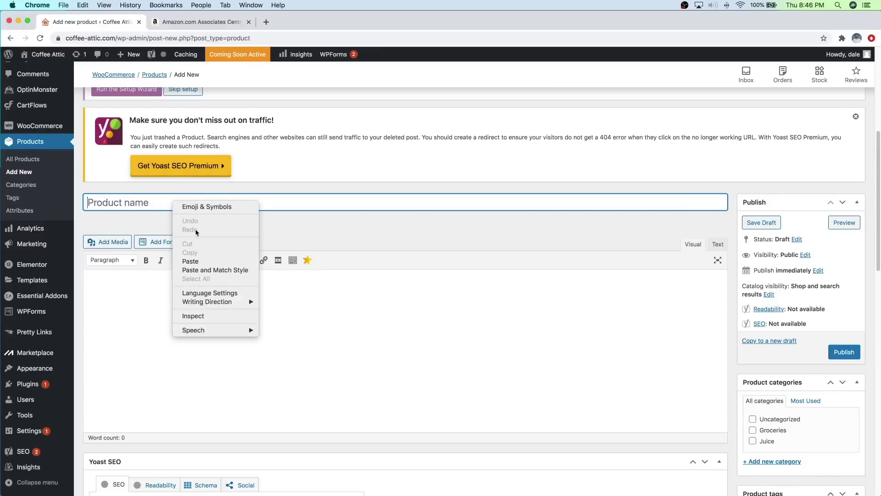
left_click(193, 259)
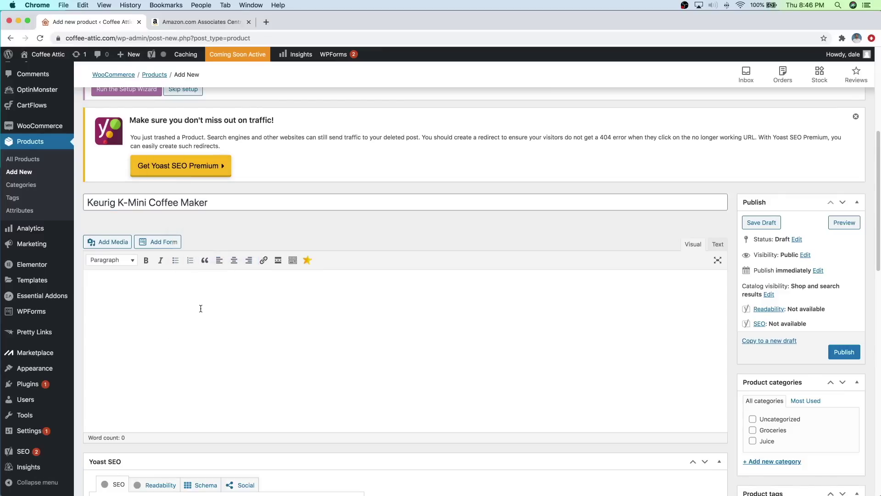
left_click(207, 299)
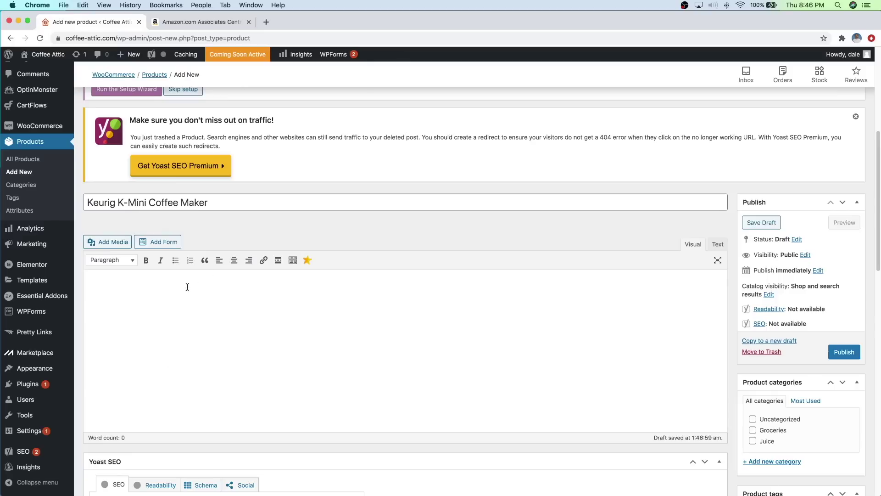
Step: Search Google for 'dummy text' in a new browser tab
left_click(265, 27)
type("dummy text")
key("Return")
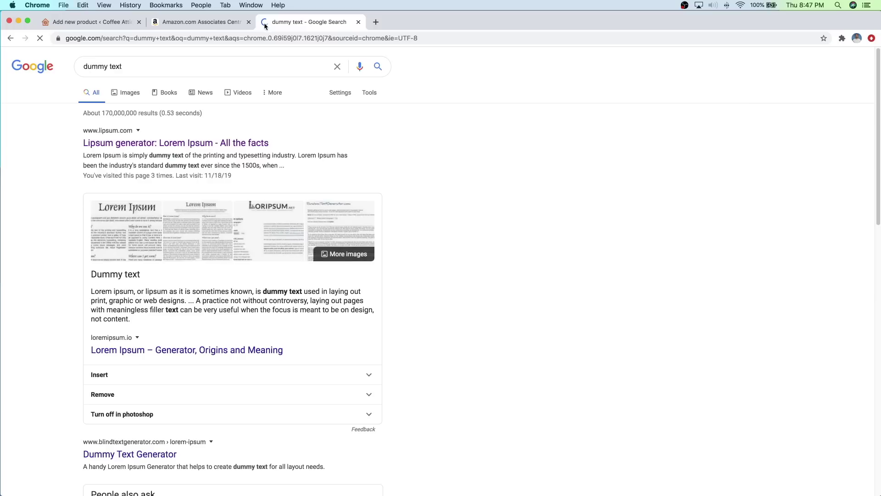
Step: On lipsum.com, select and copy the standard Lorem ipsum passage used since the 1500s
left_click(214, 143)
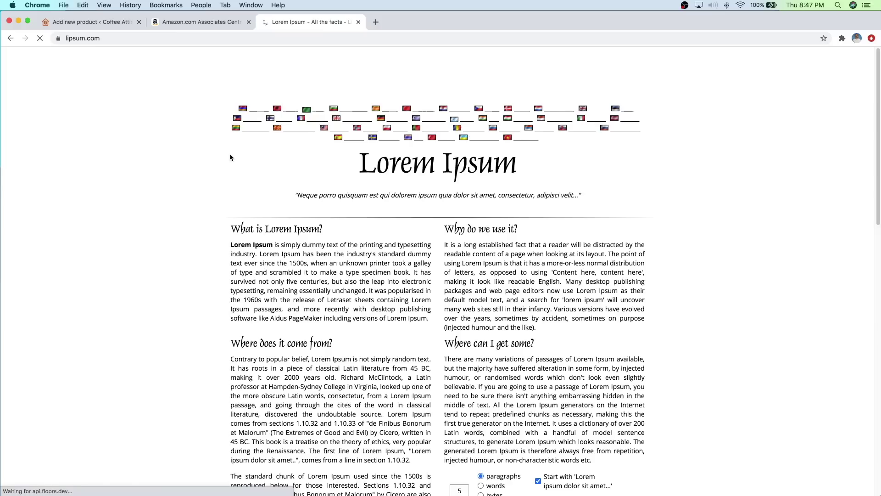
scroll(329, 252, "down", 12)
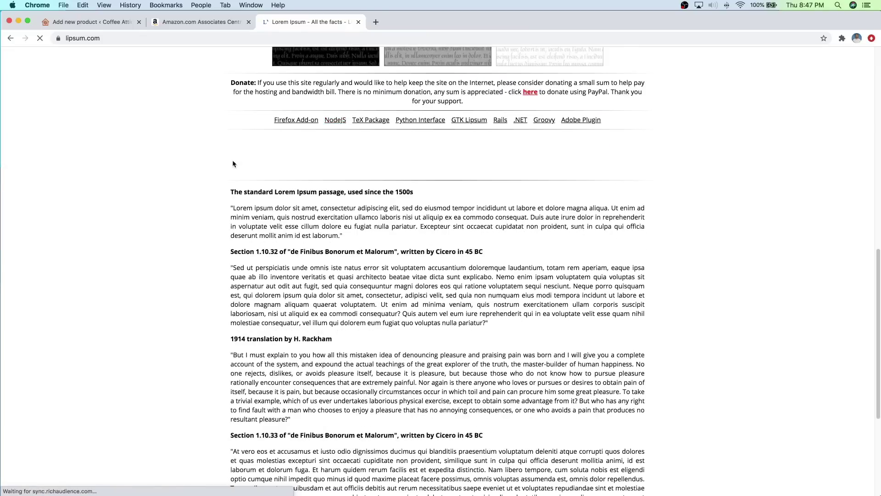
left_click_drag(234, 208, 331, 237)
right_click(331, 237)
key("Escape")
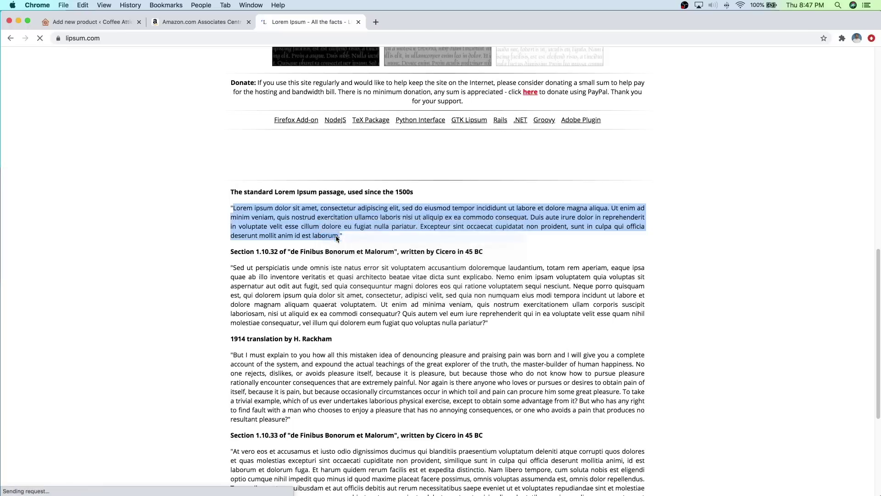
Step: Paste the Lorem ipsum passage into the Keurig K-Mini product description
left_click(110, 24)
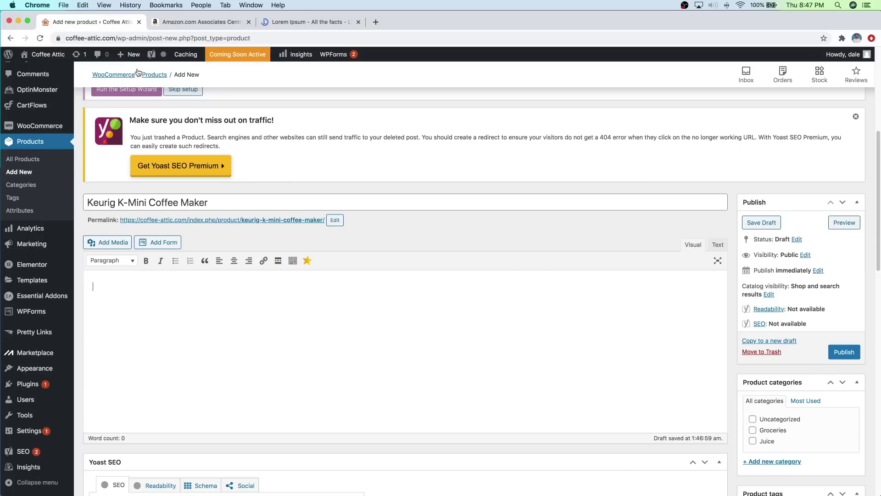
right_click(182, 297)
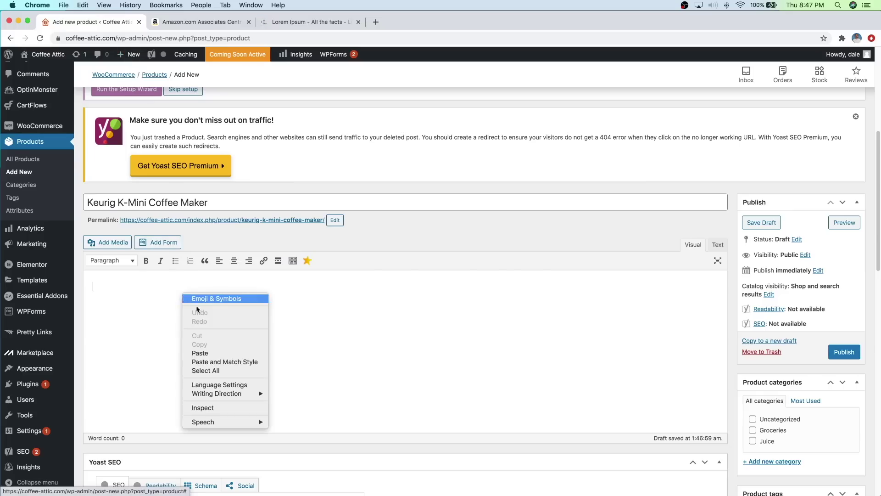
left_click(206, 354)
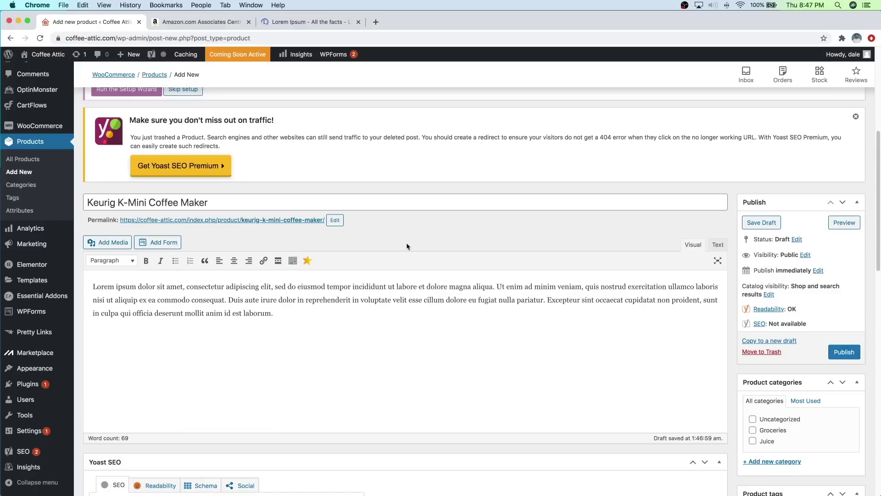
Step: Collapse the Yoast SEO panel and set Product data to External/Affiliate product
scroll(406, 243, "down", 3)
scroll(406, 241, "down", 5)
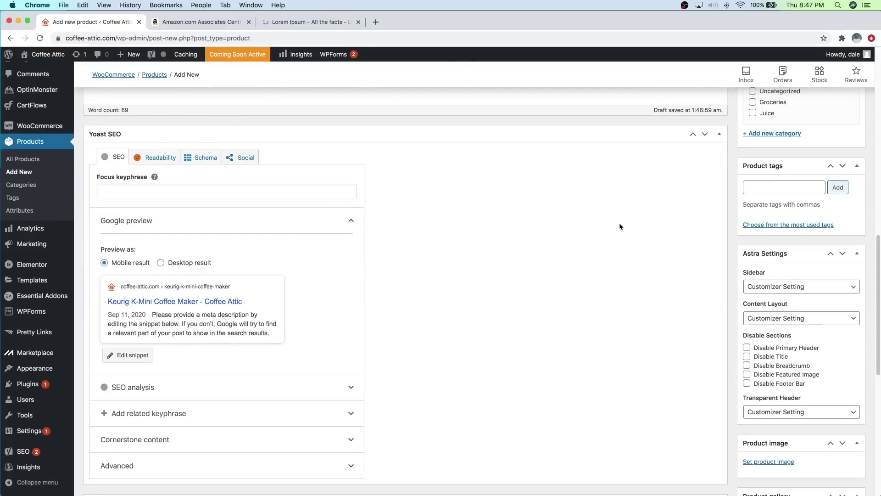
left_click(720, 135)
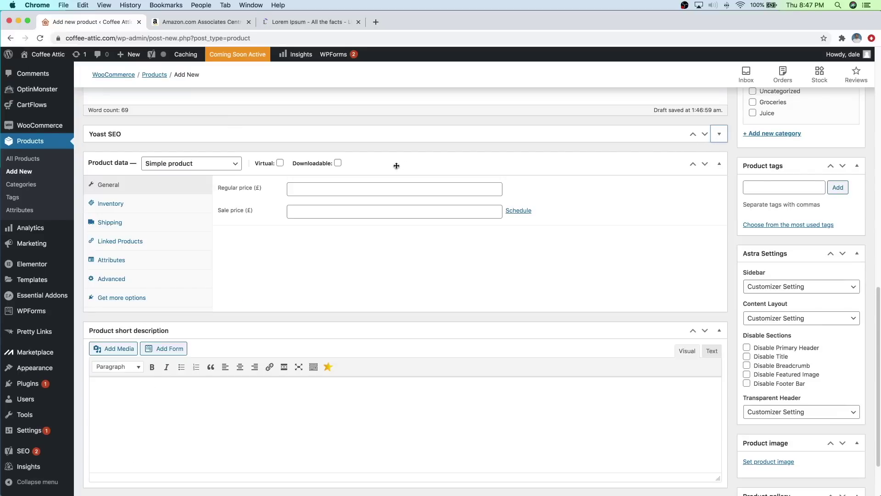
left_click(219, 166)
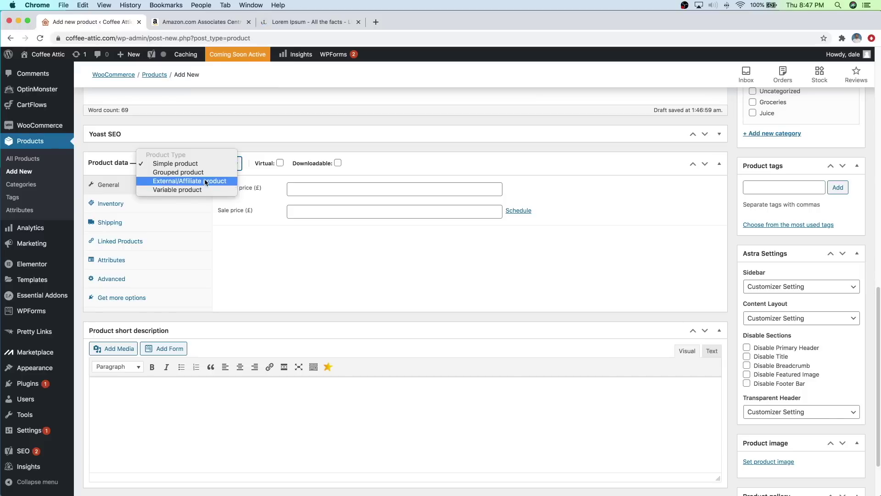
left_click(205, 180)
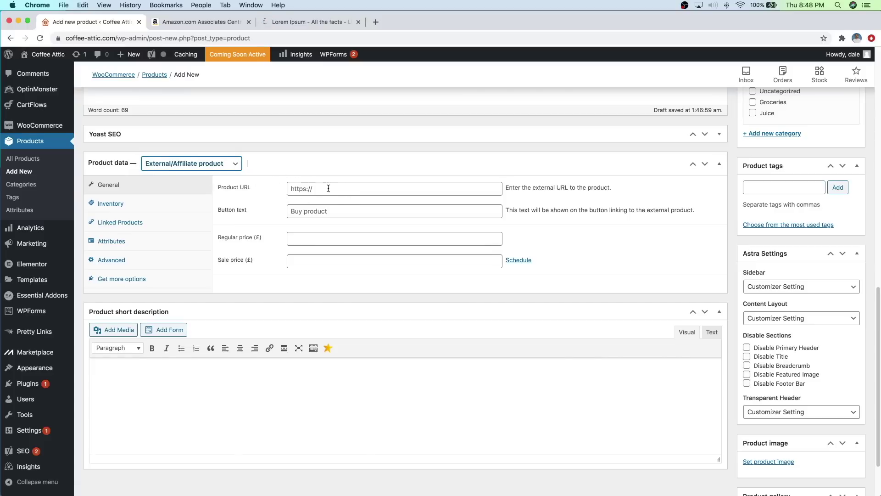
left_click(204, 23)
Step: Copy the Amazon Associates standard affiliate link into the product's Product URL field
left_click_drag(462, 357, 305, 335)
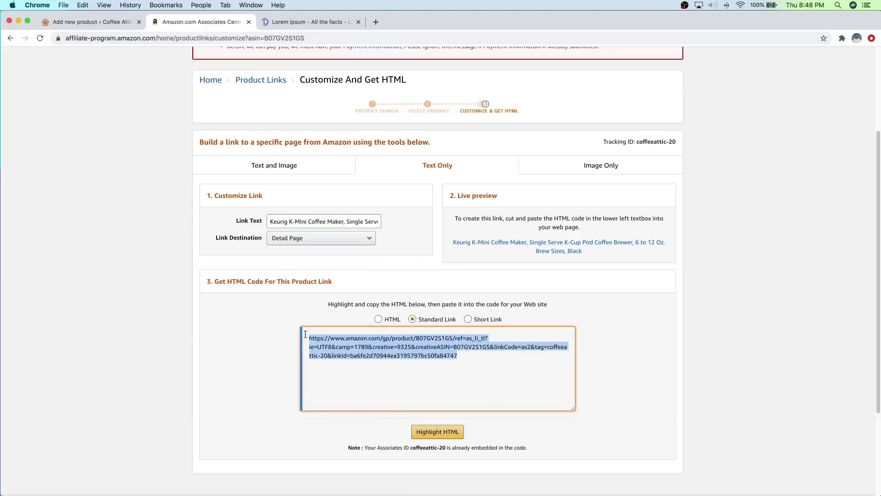
right_click(332, 344)
left_click(353, 360)
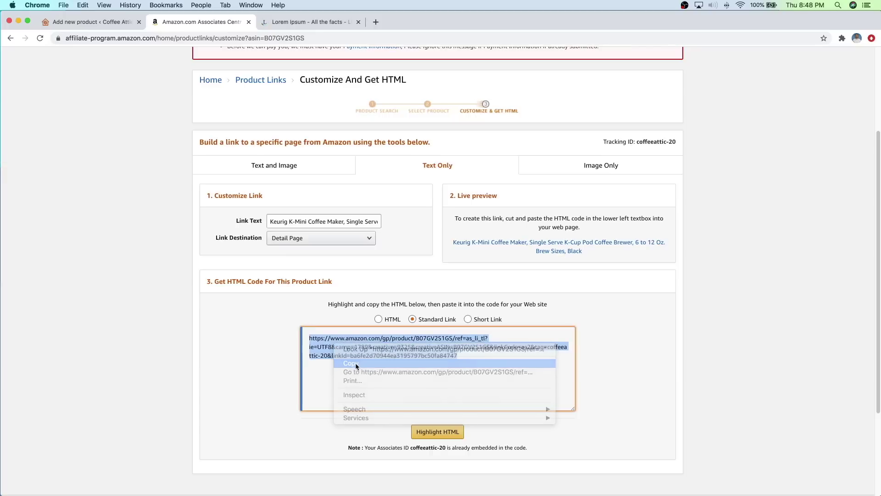
left_click(106, 22)
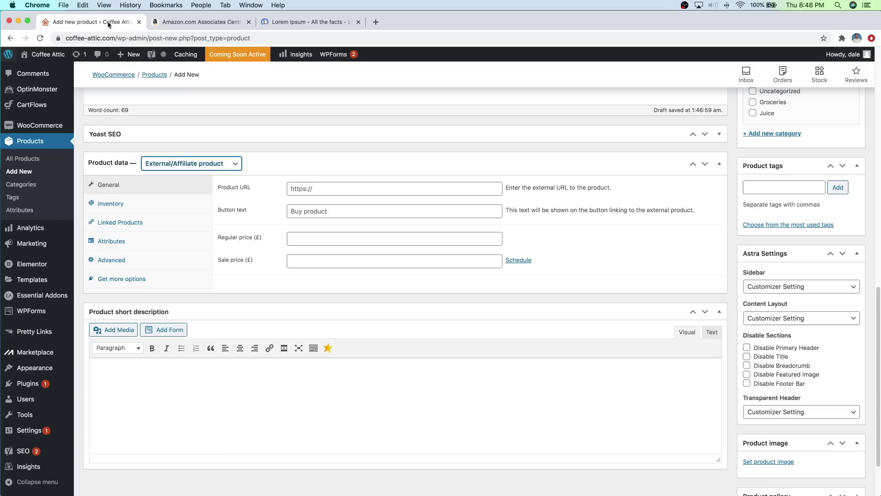
left_click(336, 185)
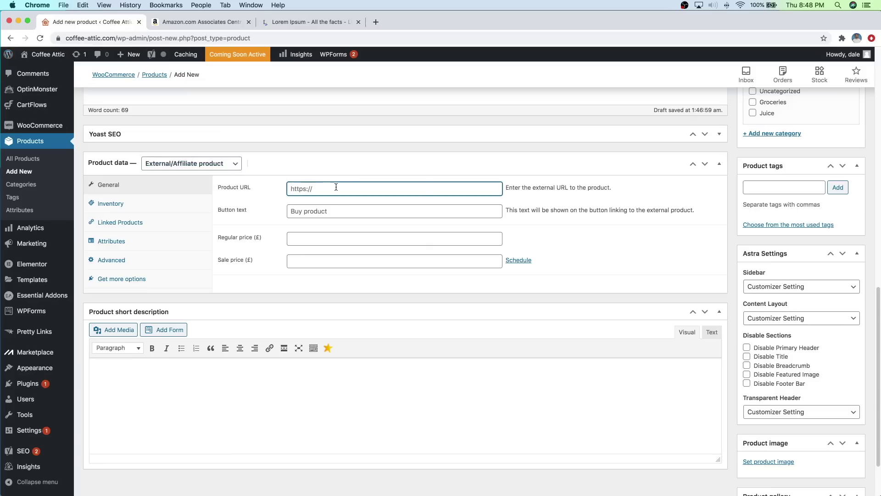
right_click(336, 187)
left_click(361, 244)
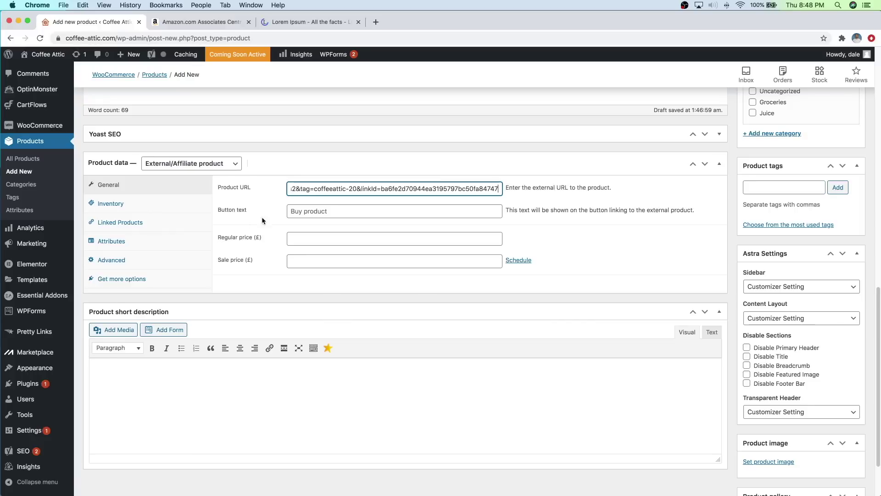
Step: Set the button text to 'Buy Product' and publish the product
left_click(306, 211)
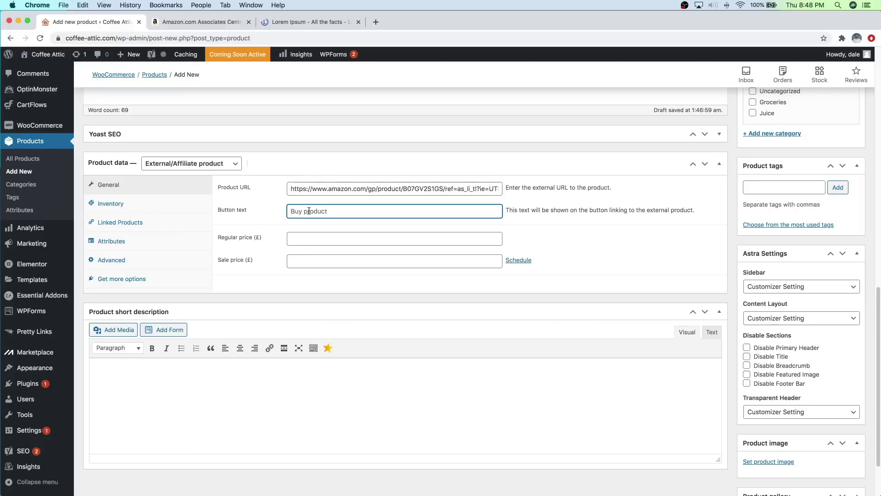
type("Buy Product")
scroll(576, 266, "up", 1)
scroll(575, 266, "up", 5)
scroll(774, 229, "up", 1)
left_click(843, 197)
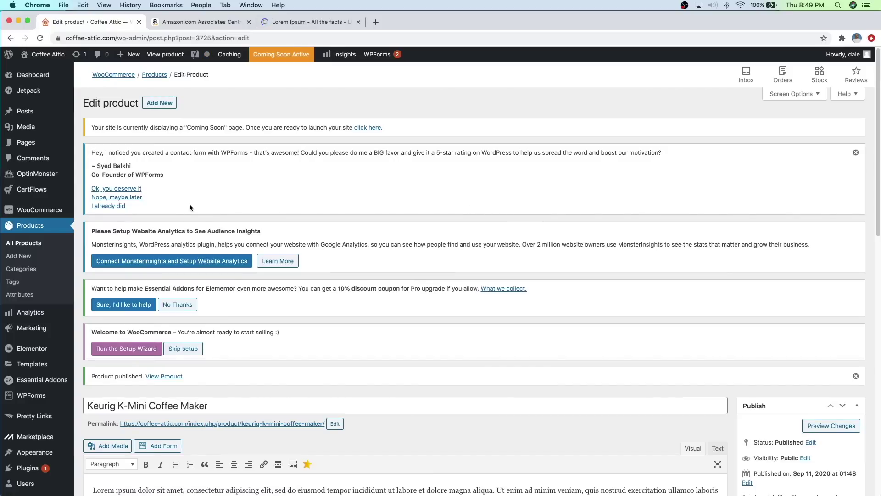
Step: In WooCommerce general settings, set the store location to United States (US) — Texas
mouse_move(51, 214)
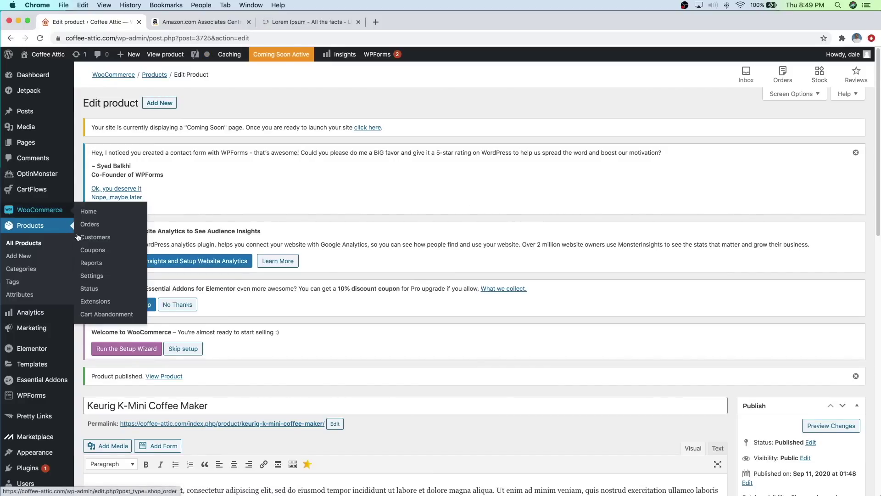
left_click(94, 278)
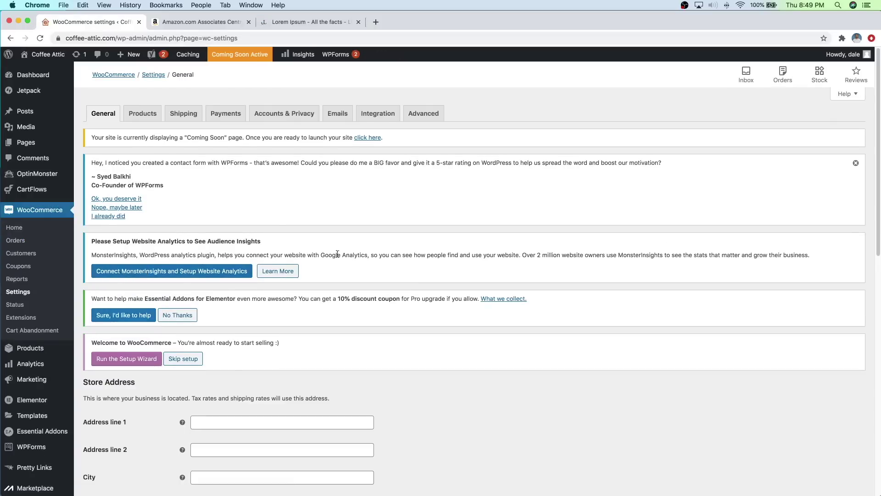
scroll(393, 271, "down", 10)
scroll(398, 271, "down", 1)
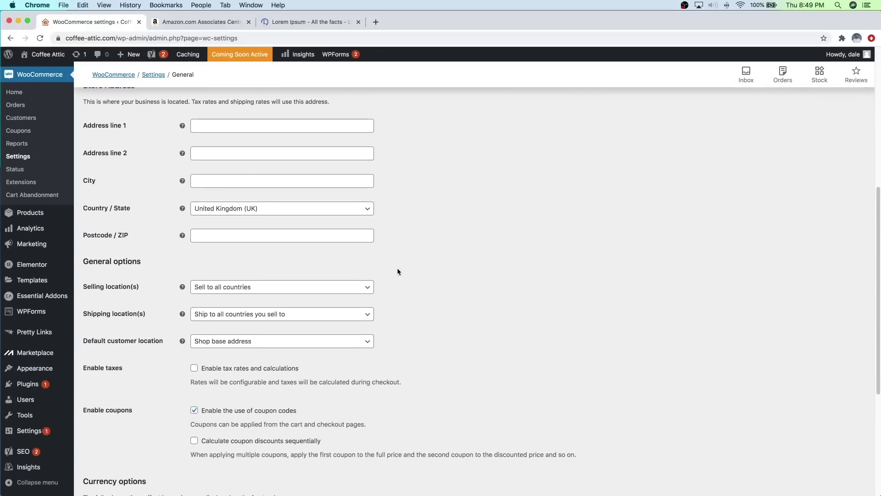
left_click(265, 210)
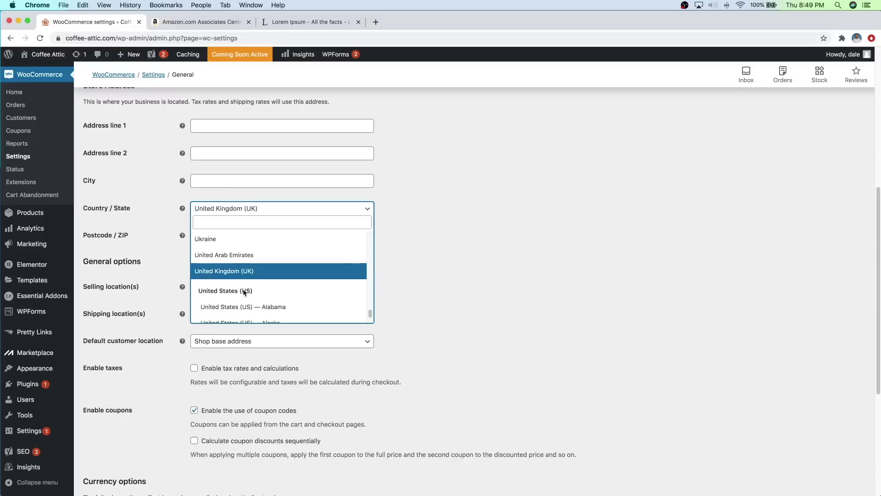
scroll(240, 296, "down", 4)
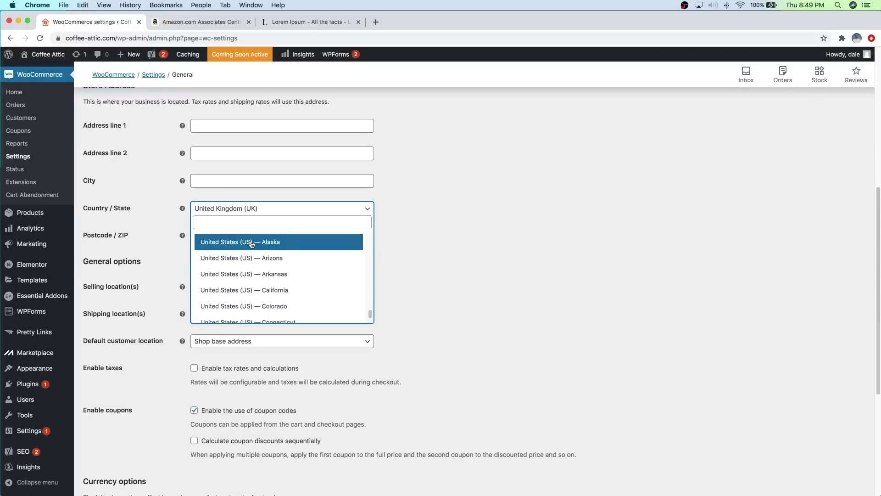
scroll(266, 255, "down", 4)
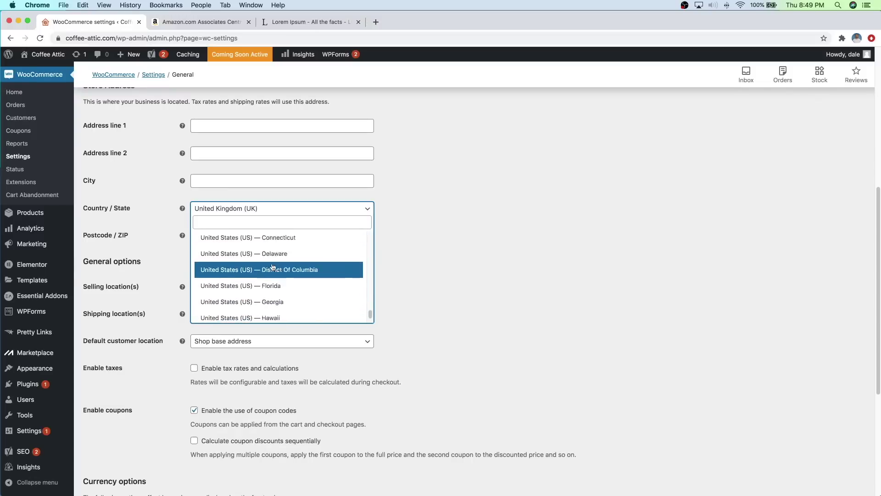
scroll(273, 266, "down", 5)
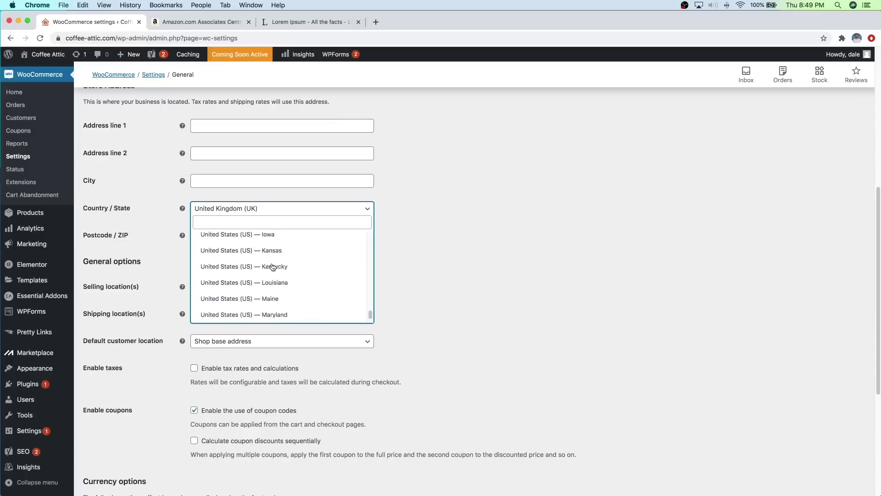
scroll(273, 266, "down", 5)
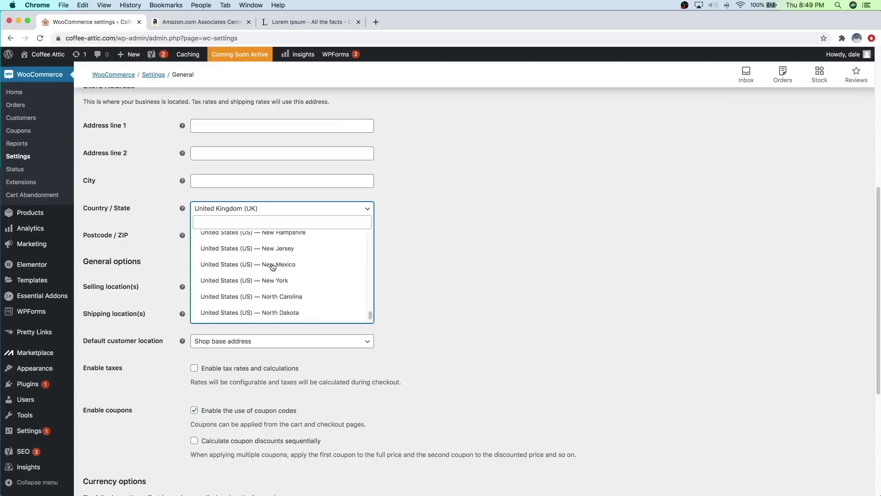
scroll(272, 266, "down", 5)
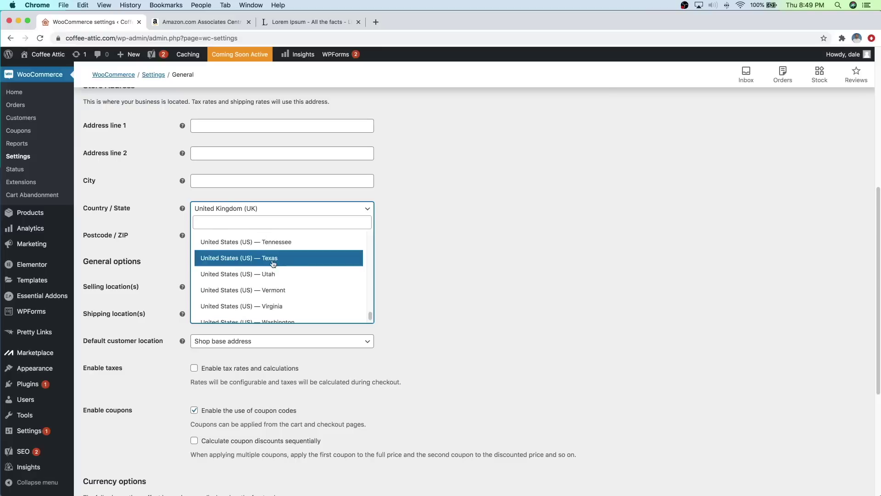
left_click(272, 258)
Step: Change the store currency to United States (US) dollar ($) and save the settings
scroll(413, 253, "down", 5)
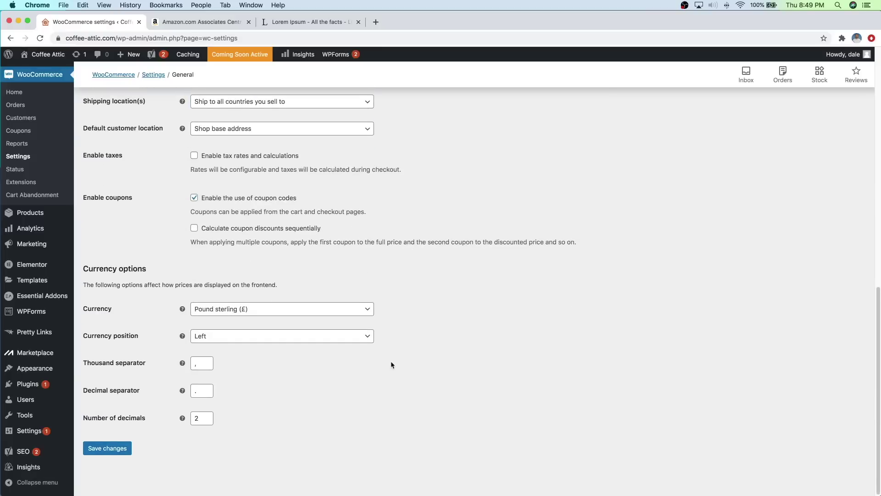
left_click(288, 314)
left_click(259, 324)
type("us")
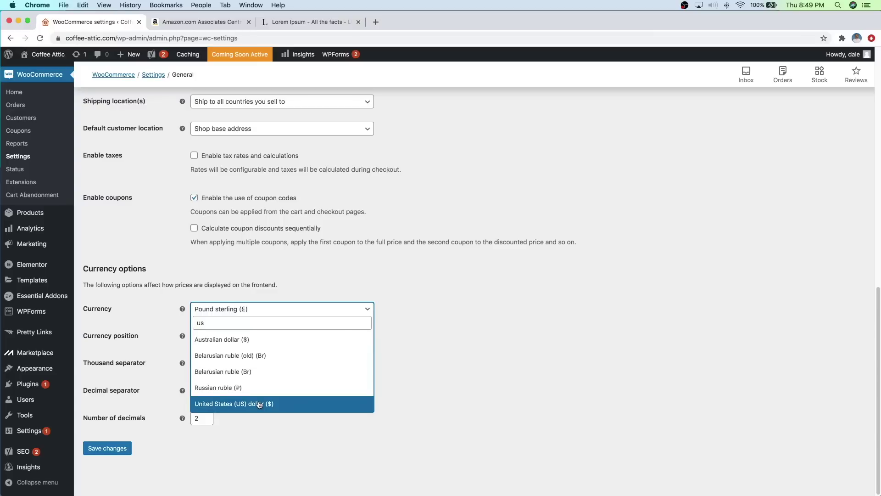
left_click(258, 404)
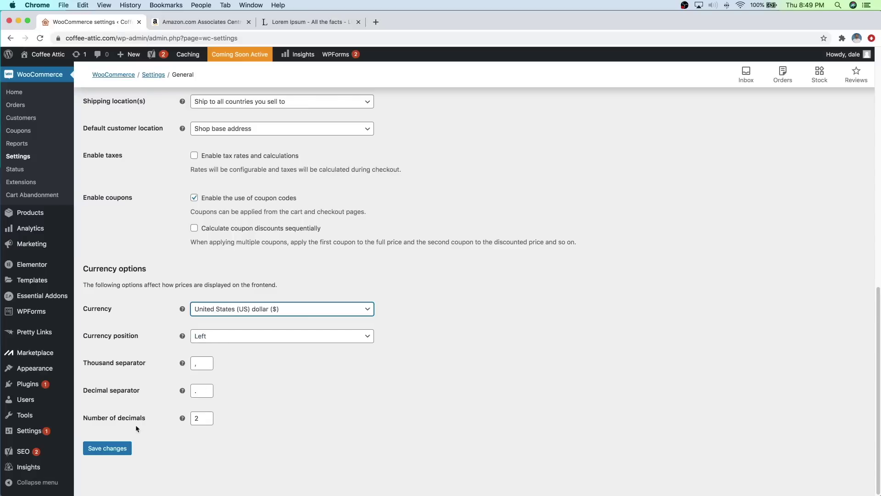
left_click(118, 448)
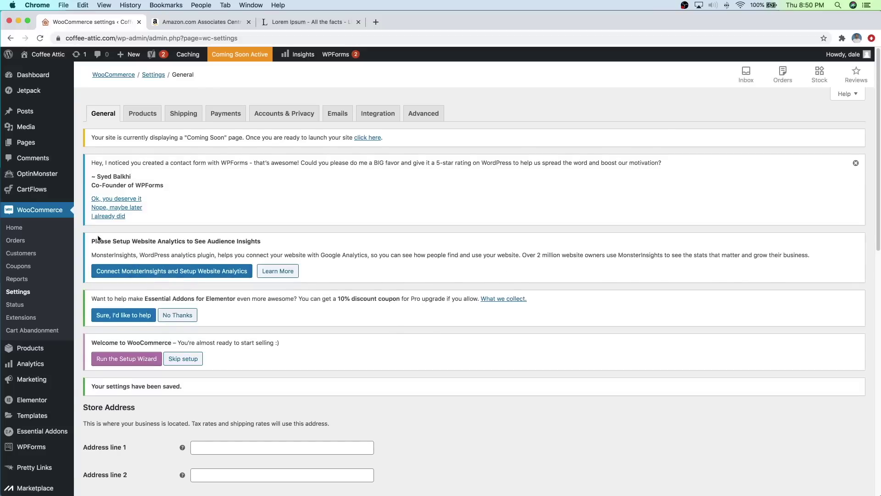
Step: Open the Keurig K-Mini Coffee Maker from All Products for editing
mouse_move(31, 346)
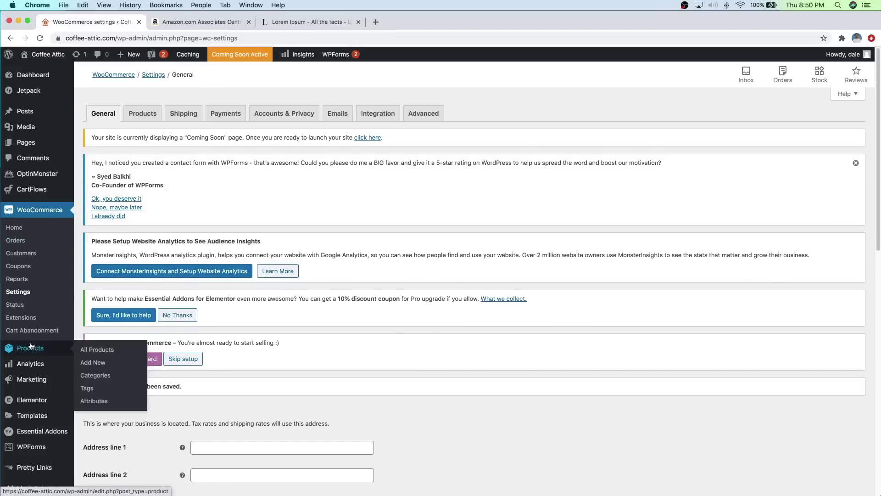
left_click(92, 350)
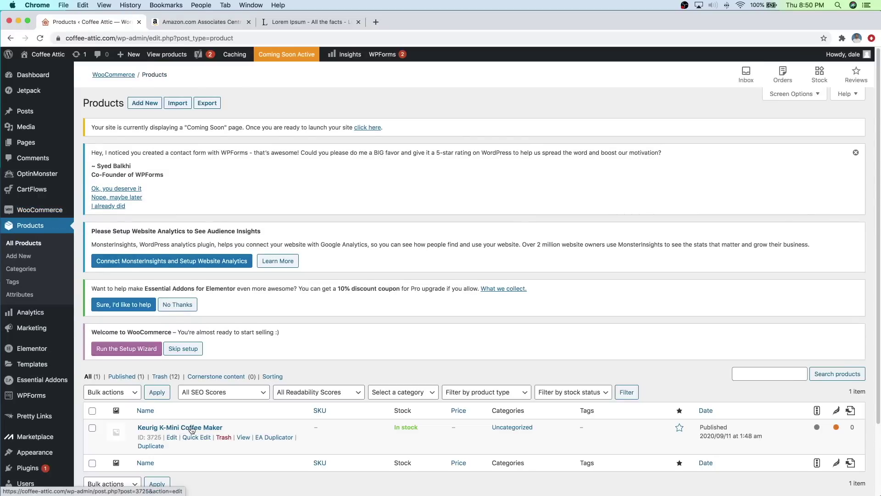
left_click(192, 428)
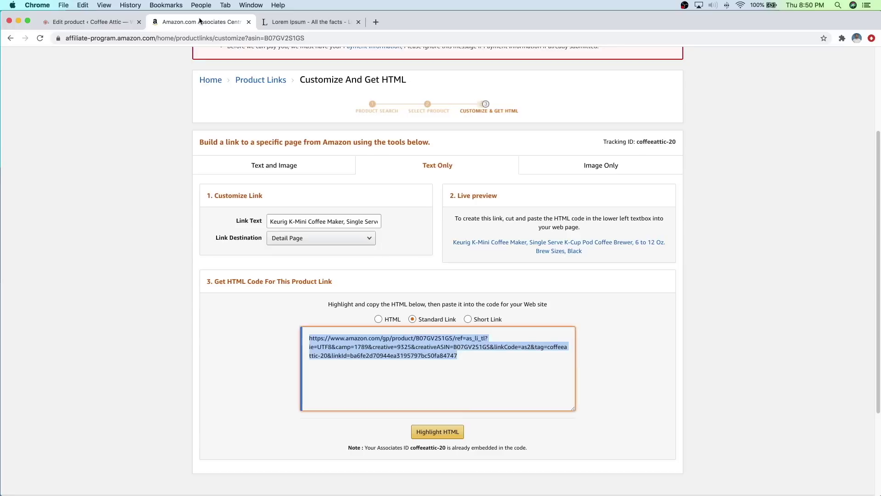
Step: Check the Amazon link's image-and-text version and the coffee maker search results
left_click(202, 22)
left_click(316, 164)
scroll(374, 207, "down", 2)
scroll(375, 208, "down", 3)
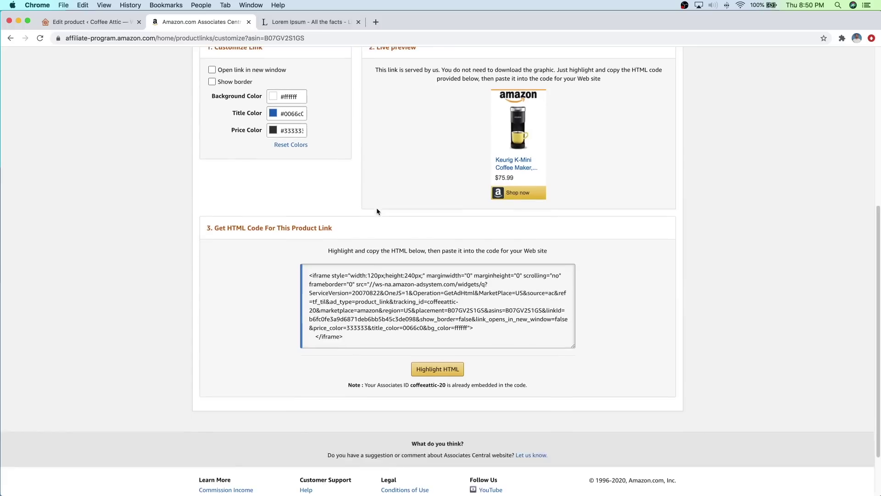
scroll(377, 208, "up", 7)
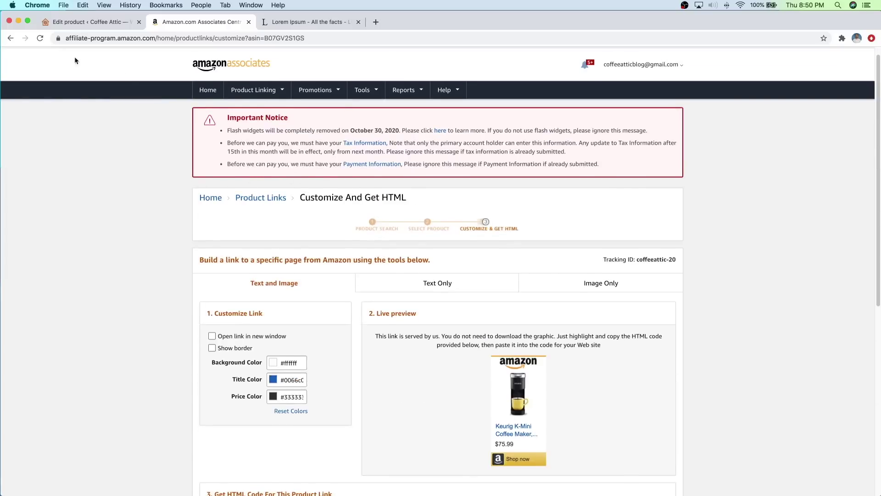
left_click(11, 38)
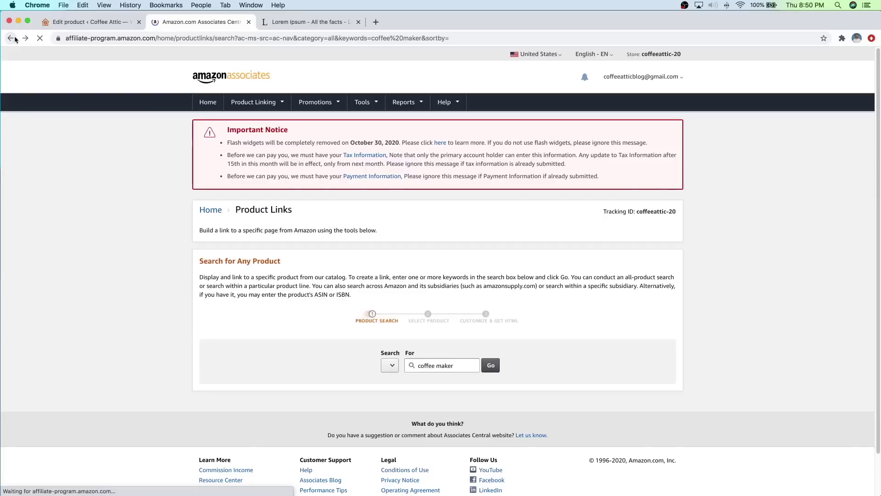
scroll(434, 258, "down", 5)
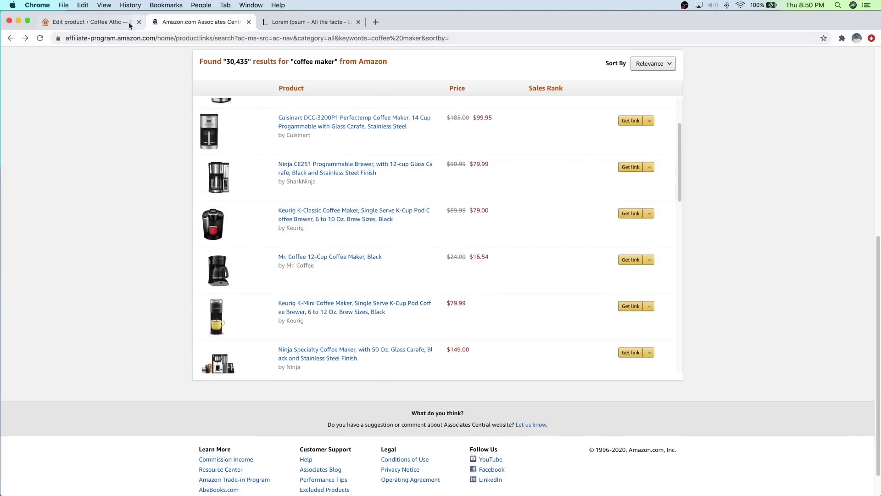
Step: Enter a regular price of 79.99 in the product data
left_click(105, 23)
scroll(421, 247, "down", 5)
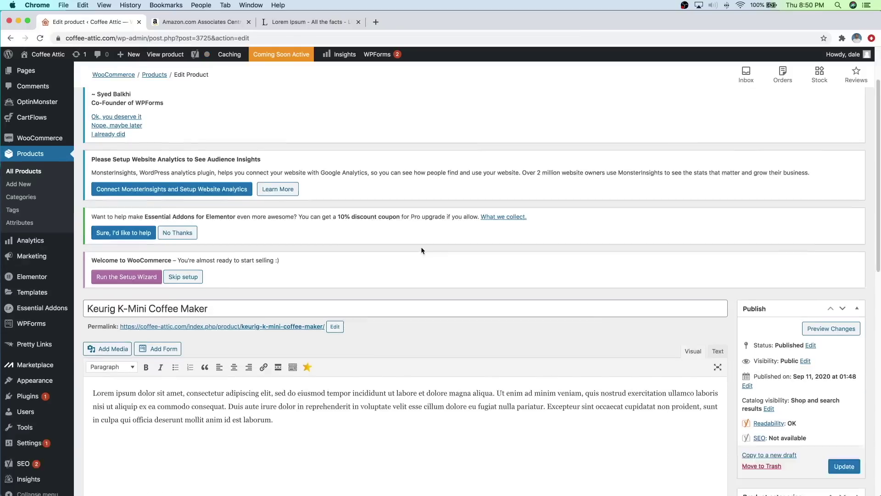
scroll(421, 247, "down", 5)
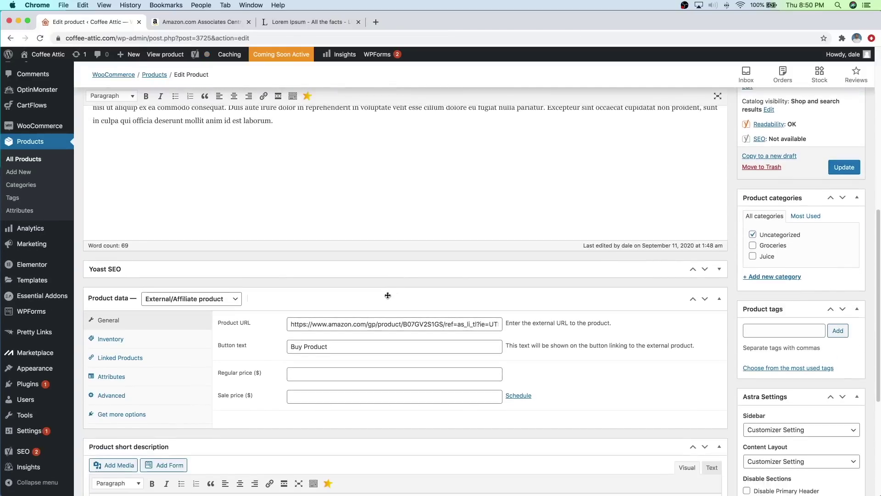
left_click(326, 354)
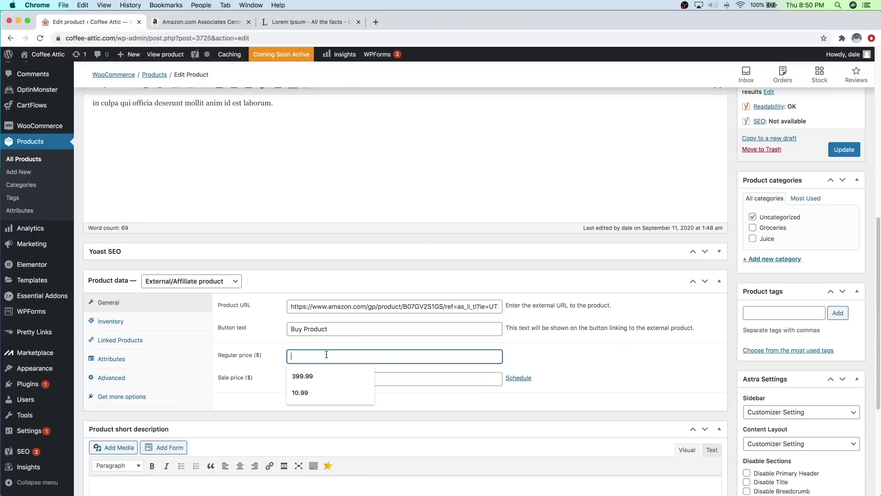
type("79.99")
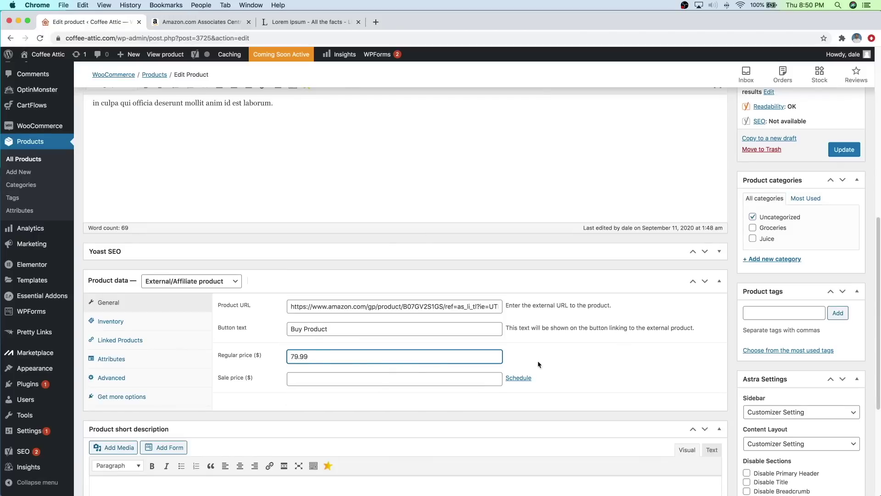
left_click(563, 363)
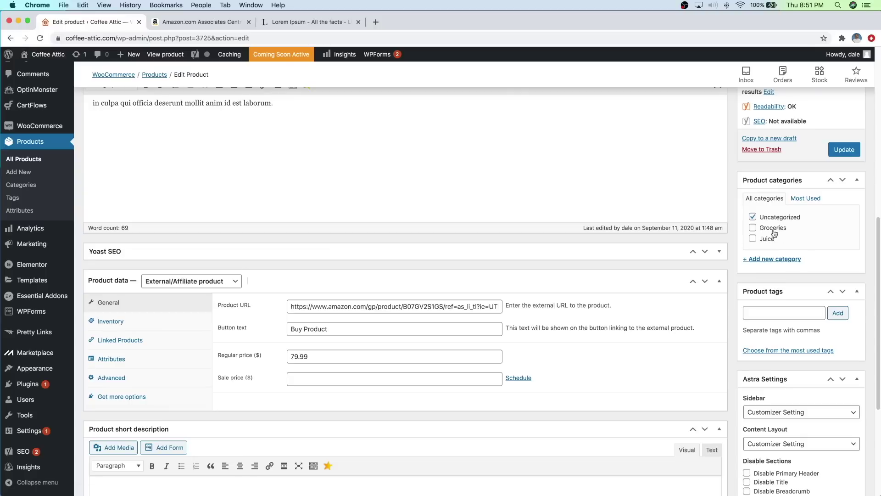
Step: Create a new Coffee Makers product category
left_click(775, 260)
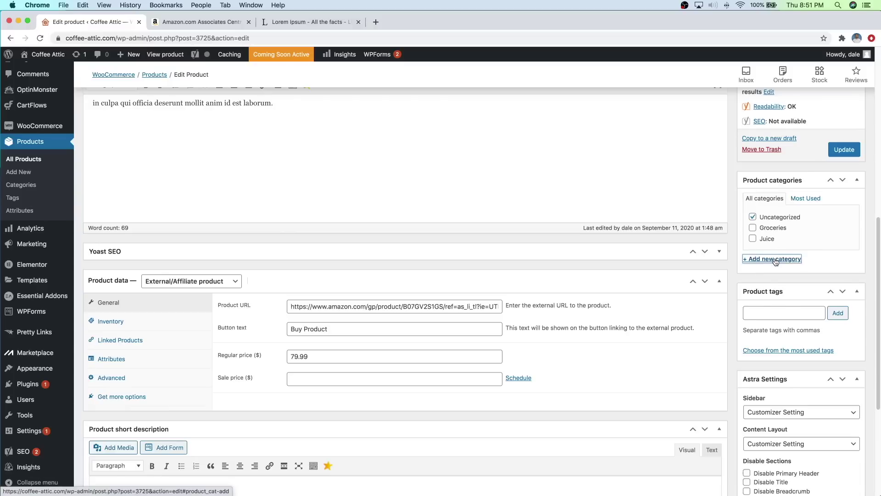
type("Coffee Makers")
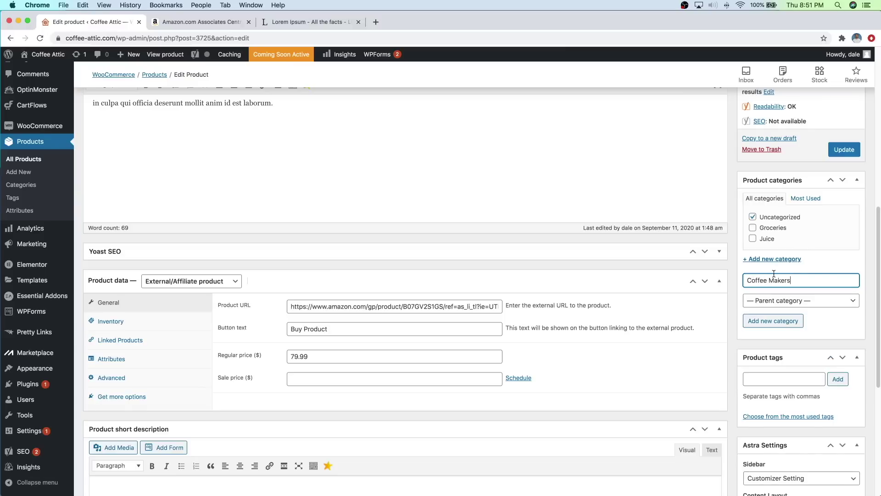
left_click(773, 321)
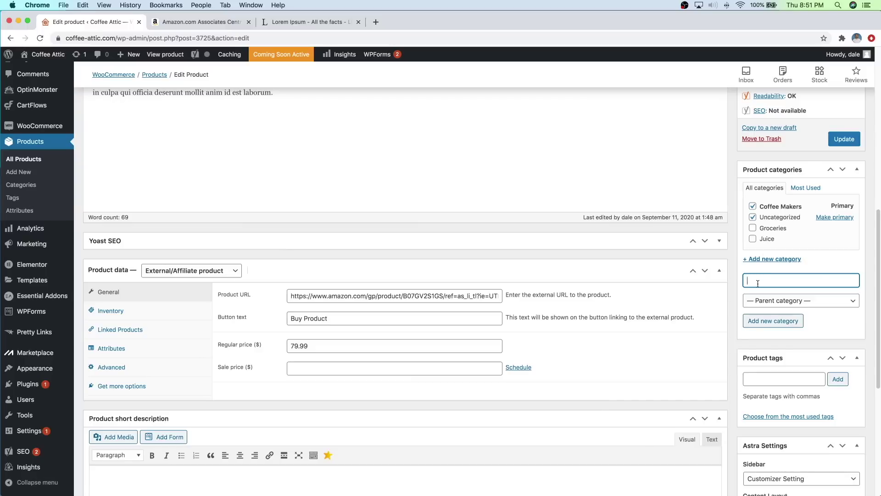
Step: Add a Drip Coffee Maker subcategory under Coffee Makers and untick Uncategorized
type("Drip Coffee Make")
left_click(765, 302)
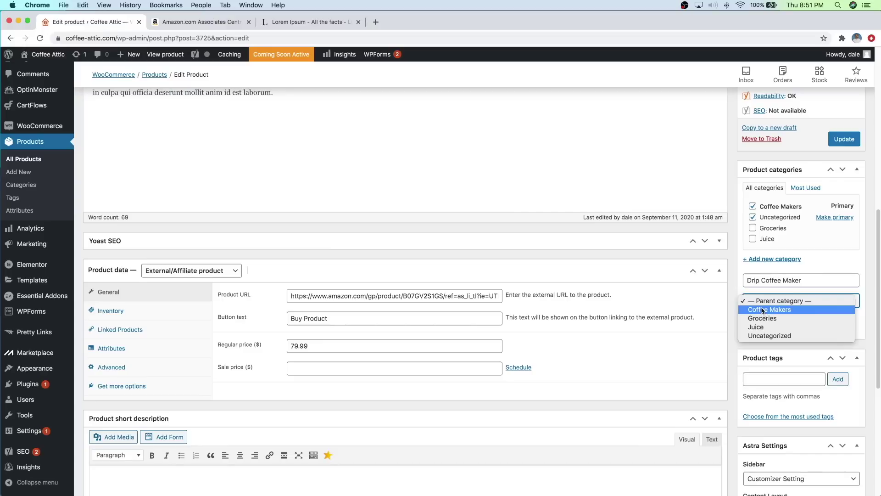
left_click(763, 311)
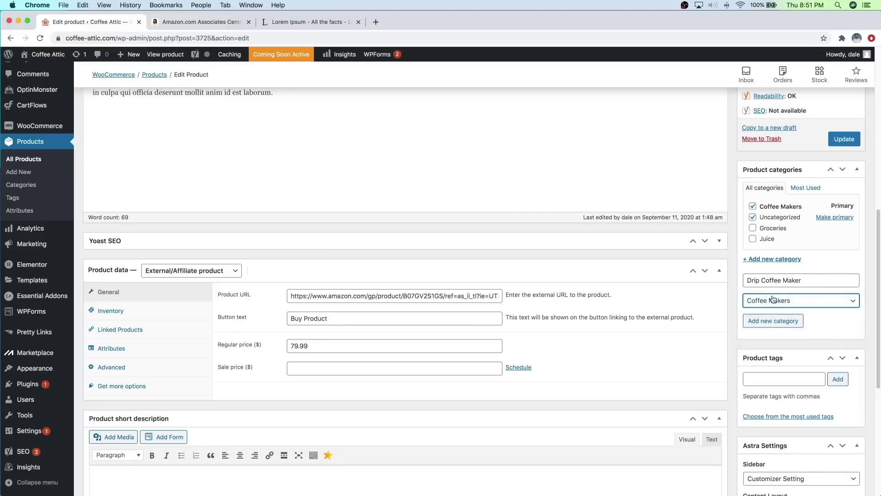
left_click(761, 323)
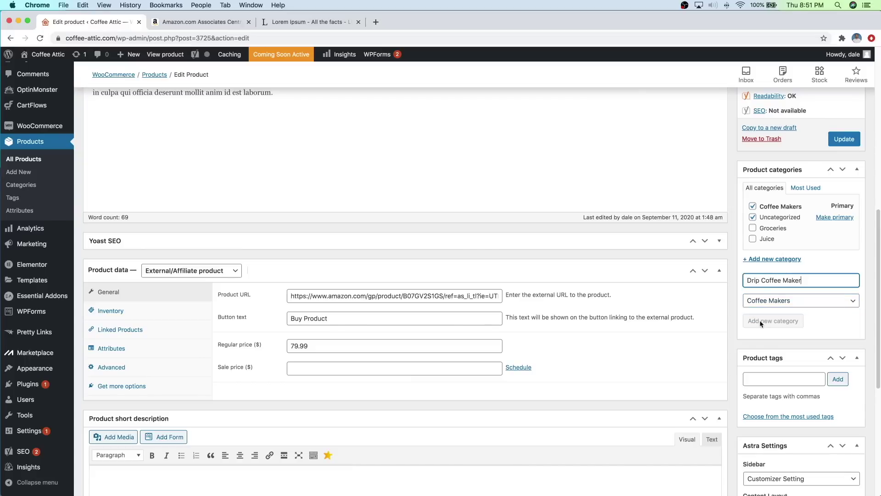
left_click(753, 217)
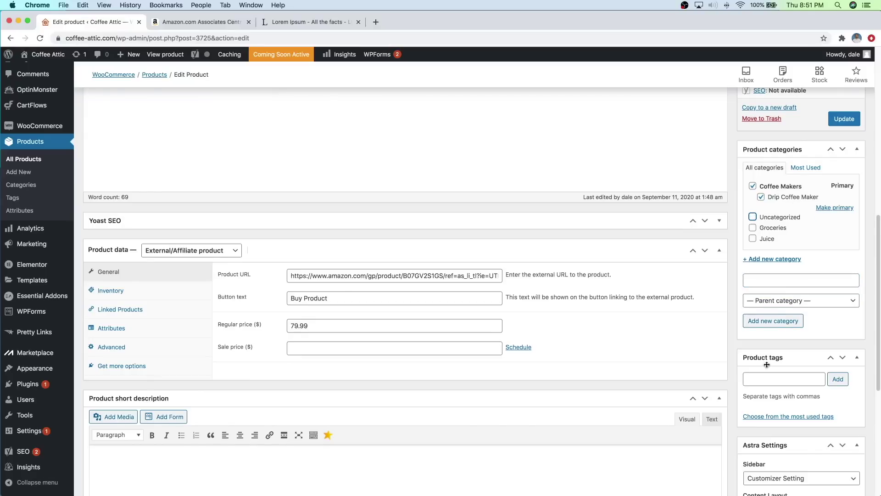
left_click(758, 378)
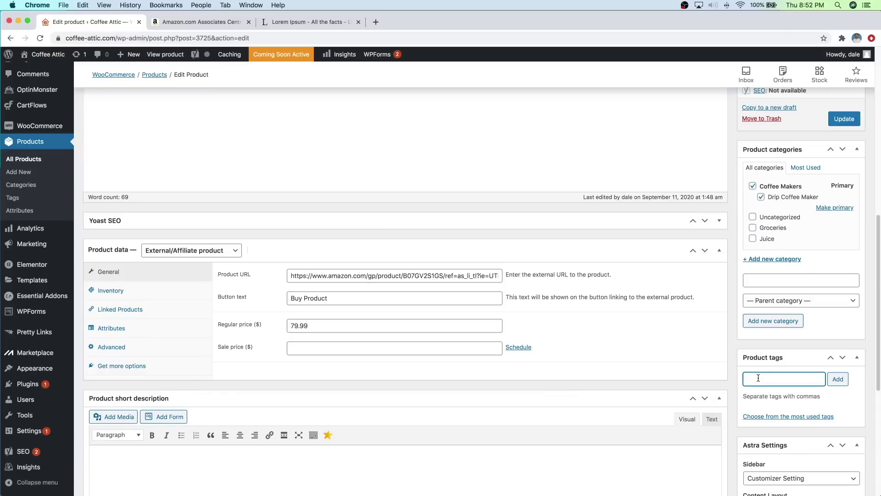
Step: Add three product tags: coffee maker, drip coffee maker and keurig
type("coffee maker")
key("Return")
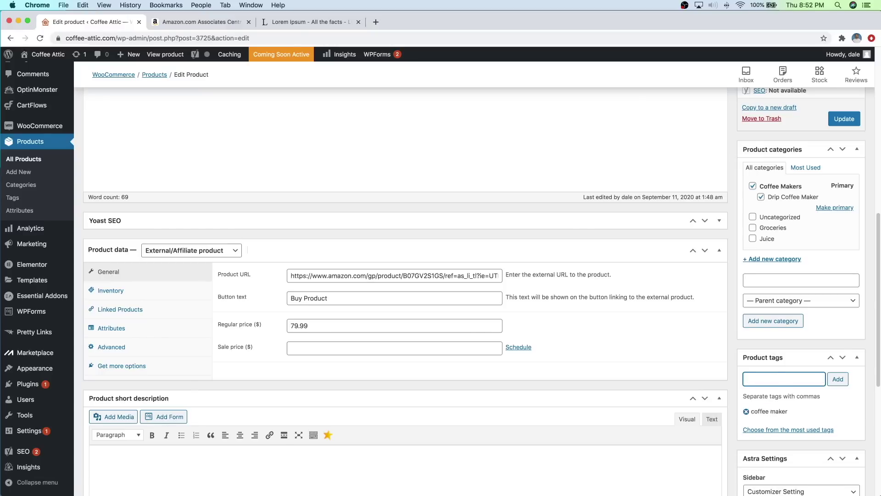
type("dro")
key("BackSpace")
type("ip coffee maker")
key("Return")
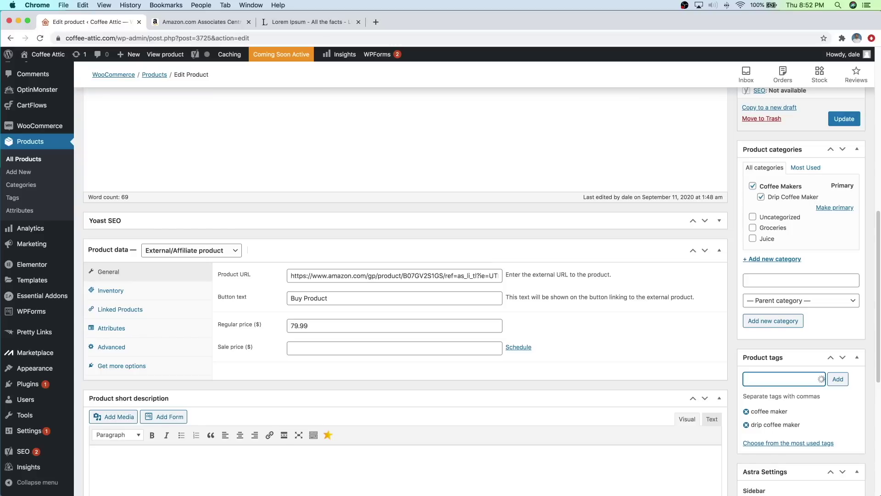
scroll(639, 362, "up", 5)
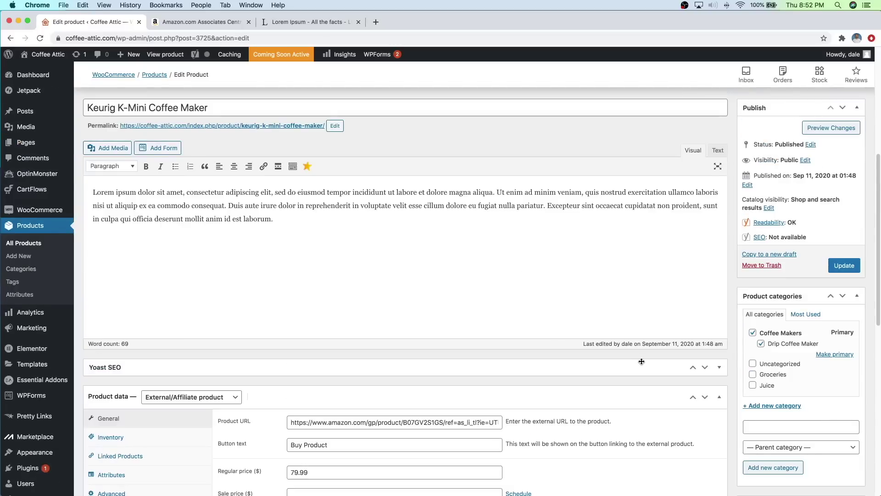
scroll(641, 362, "down", 5)
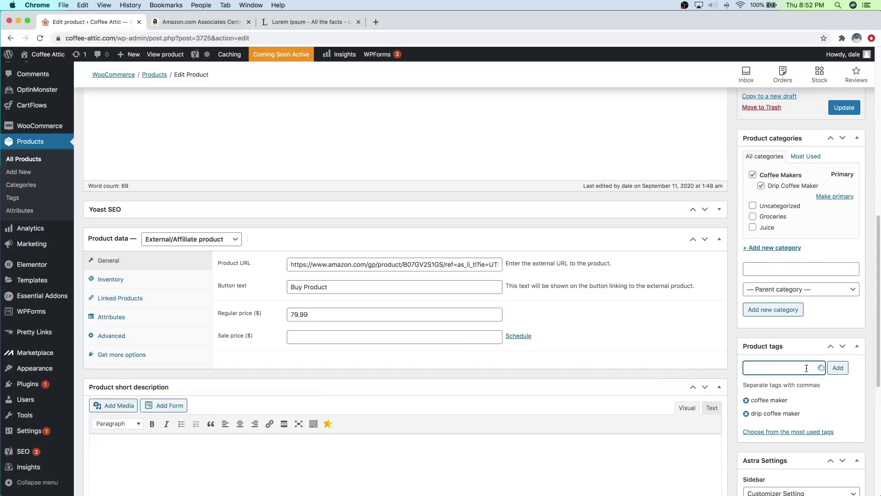
type("keurig")
left_click(838, 370)
scroll(776, 398, "down", 3)
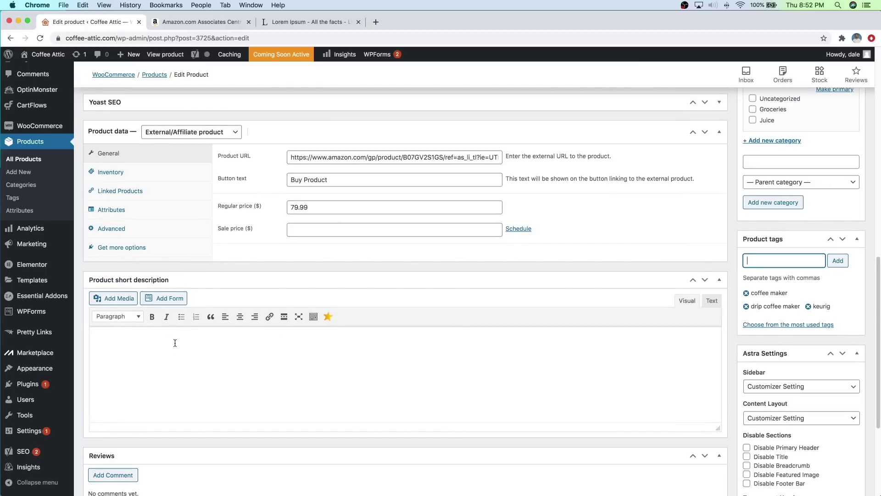
scroll(199, 351, "up", 10)
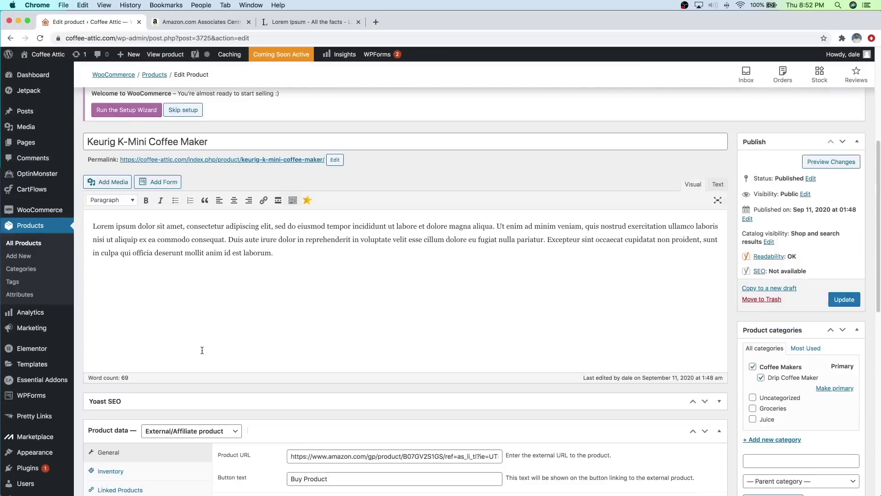
Step: Copy the Lorem ipsum description paragraph into the product short description, then return to Amazon Associates
left_click_drag(273, 338, 93, 307)
right_click(117, 311)
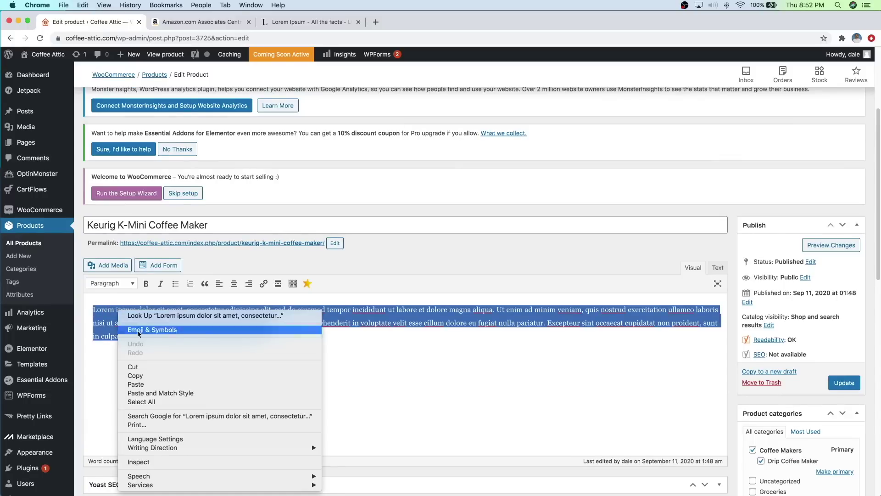
left_click(211, 374)
scroll(214, 364, "down", 5)
scroll(214, 365, "down", 5)
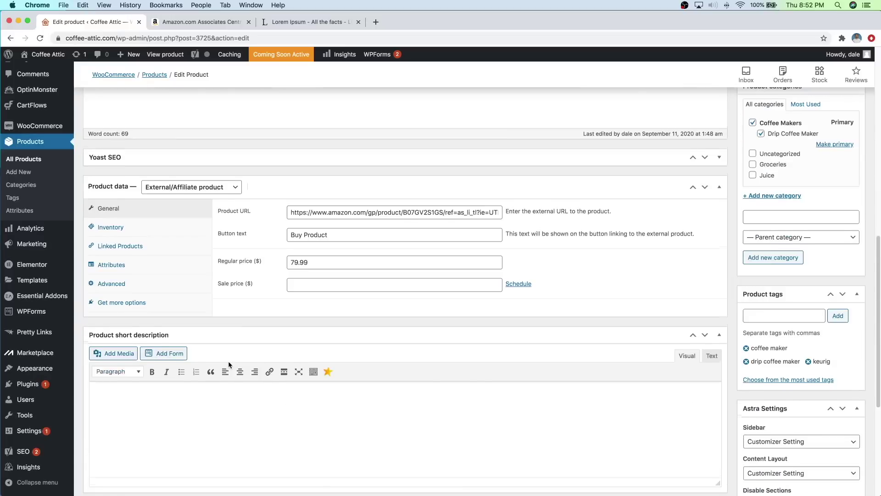
right_click(165, 309)
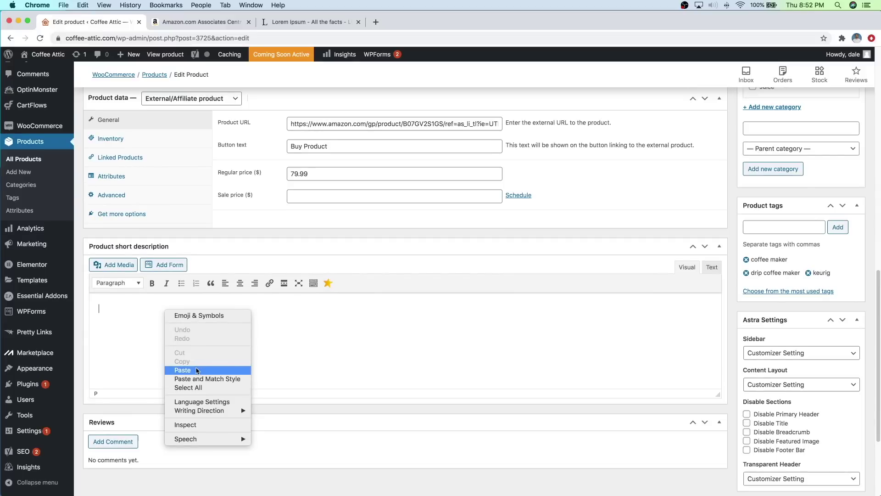
left_click(196, 370)
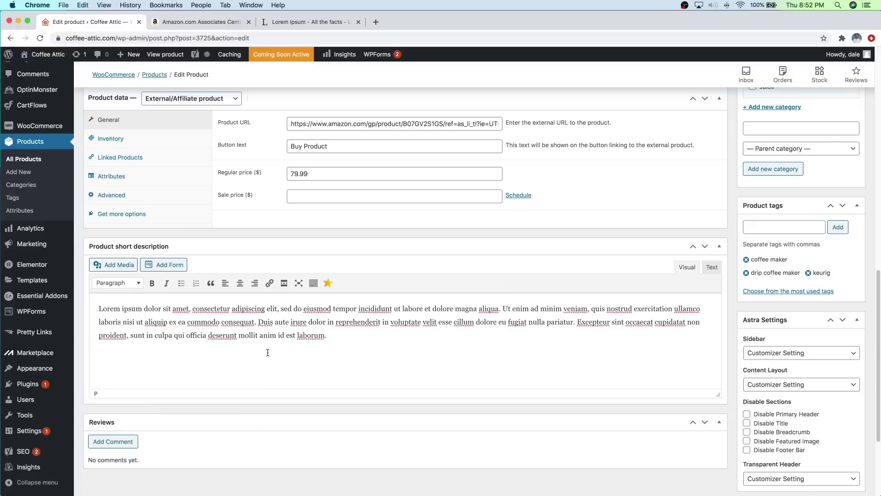
scroll(701, 352, "down", 6)
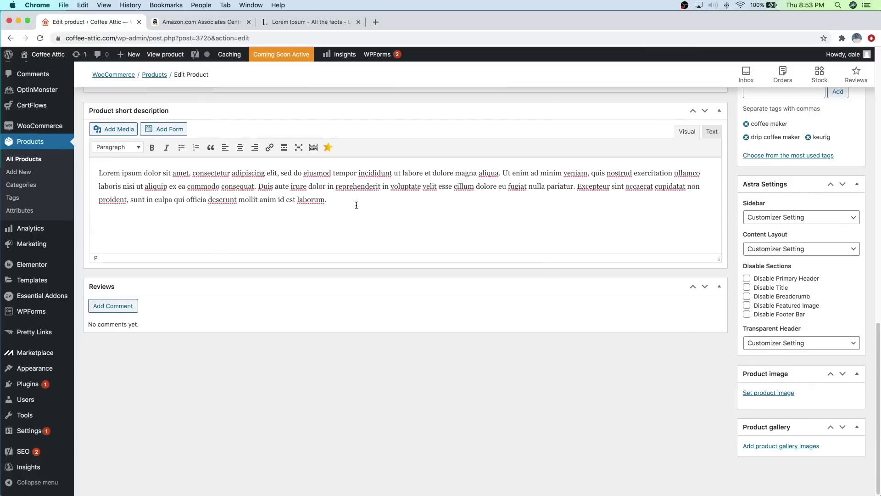
left_click(197, 22)
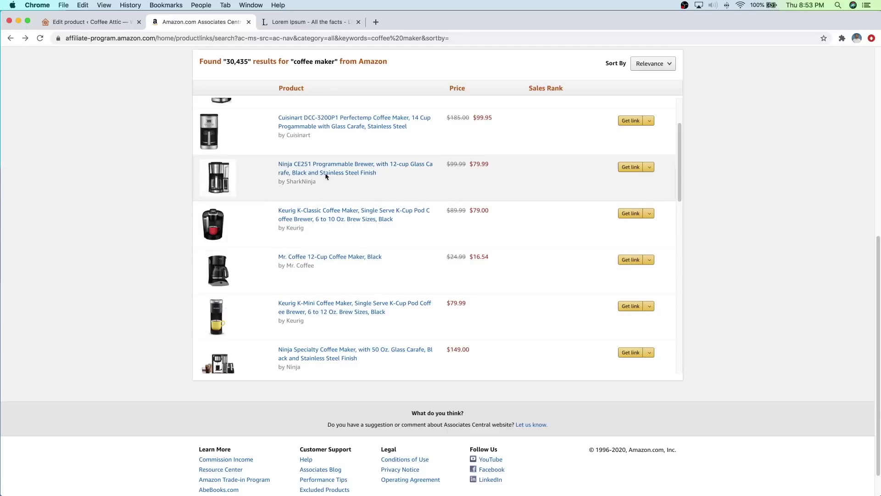
Step: Search Amazon for 'coffee maker' in a new tab
left_click(375, 22)
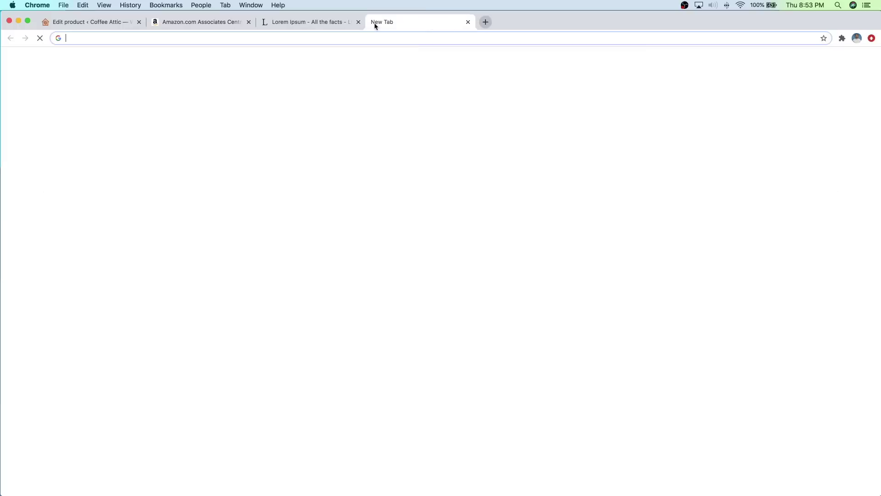
type("amazon.com")
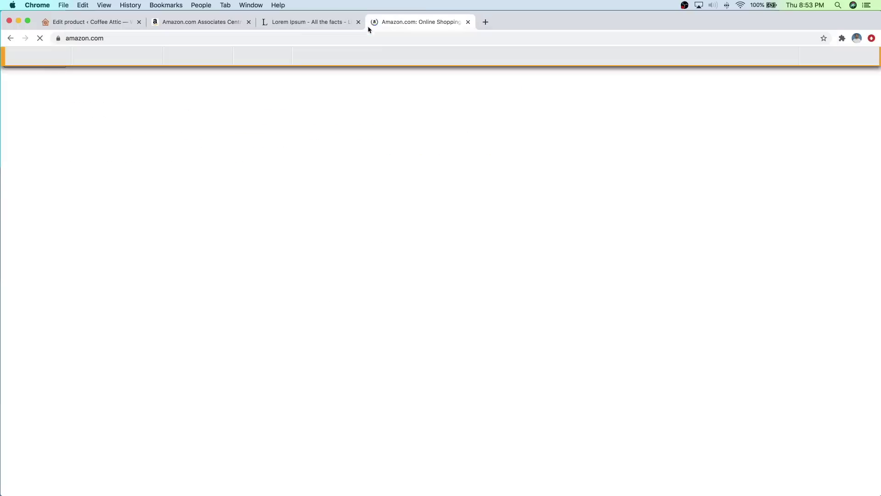
left_click(349, 81)
type("coffee maker")
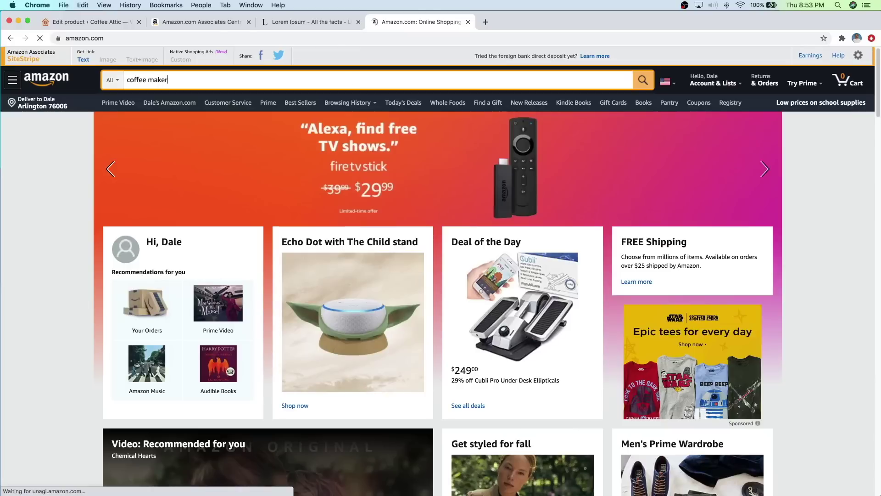
key("Return")
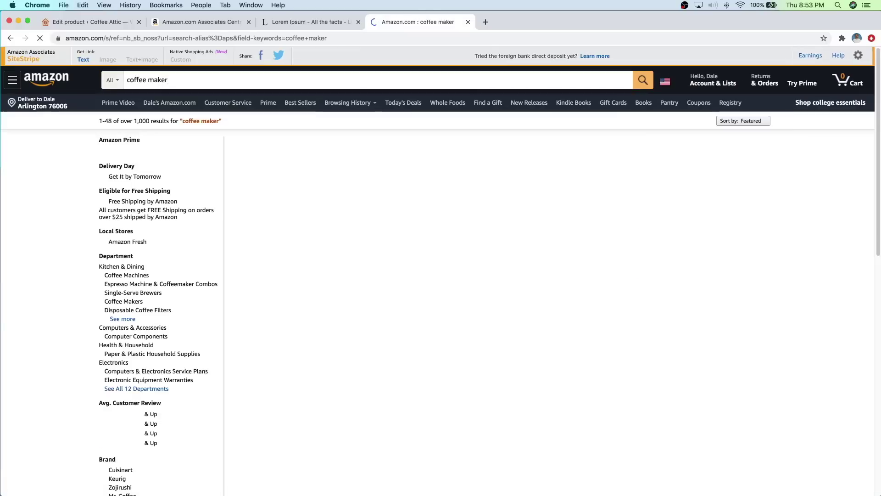
scroll(374, 239, "down", 5)
scroll(375, 239, "down", 1)
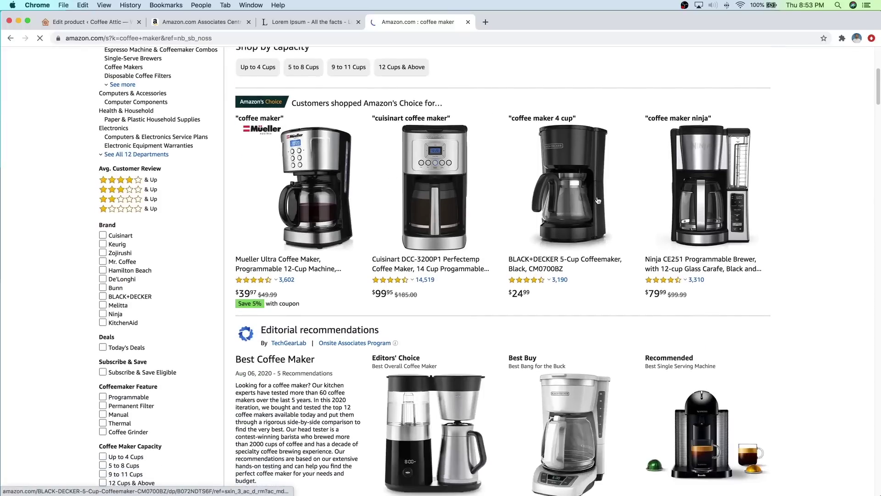
scroll(480, 230, "down", 9)
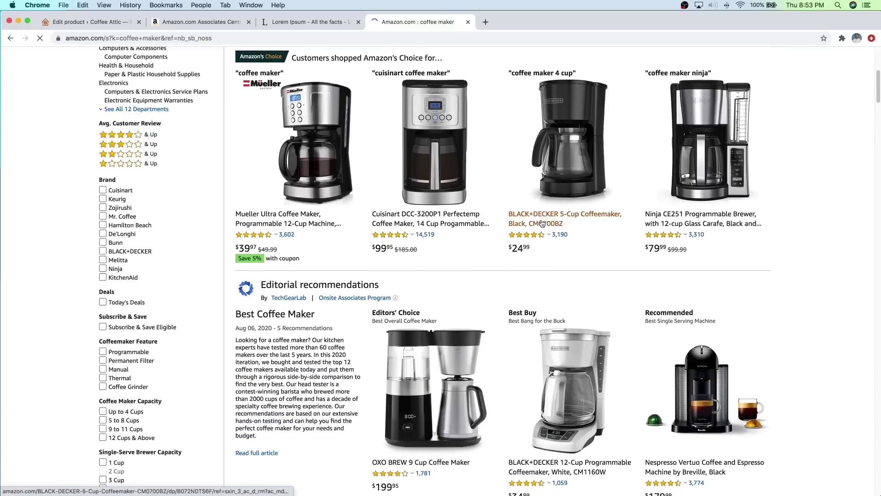
scroll(527, 227, "down", 17)
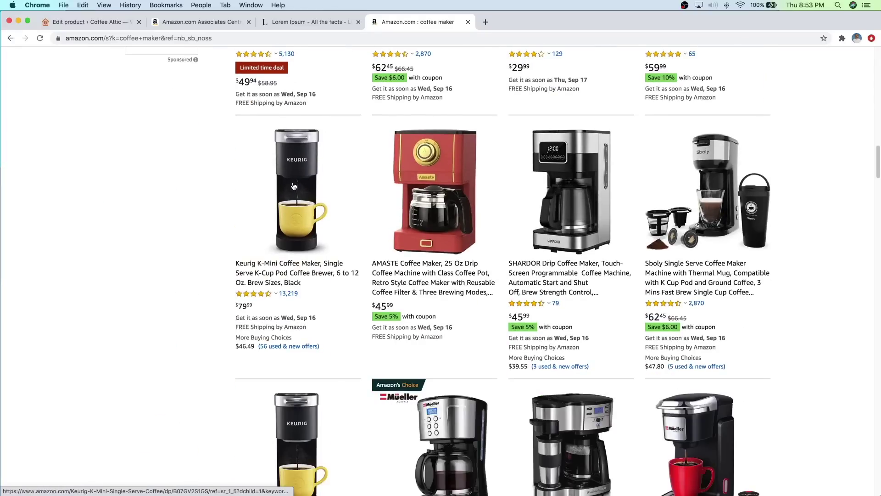
Step: Open the Keurig K-Mini product page and view its main photo at full size
left_click(293, 186)
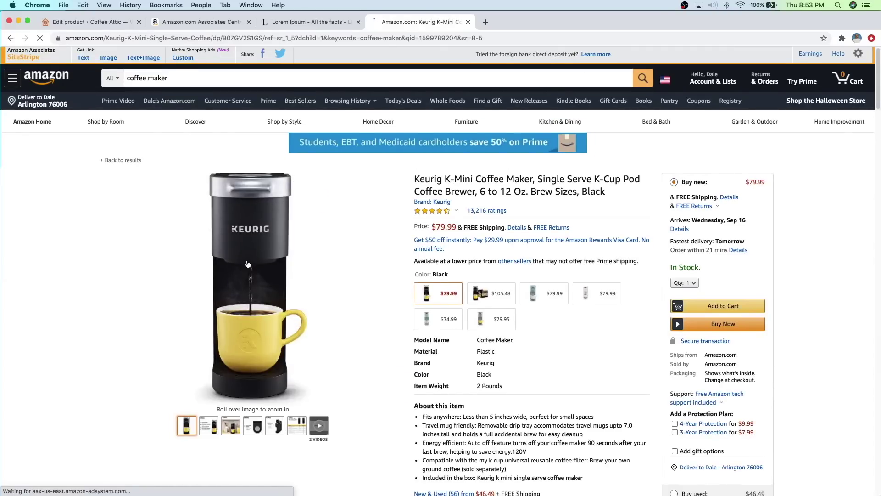
left_click(247, 264)
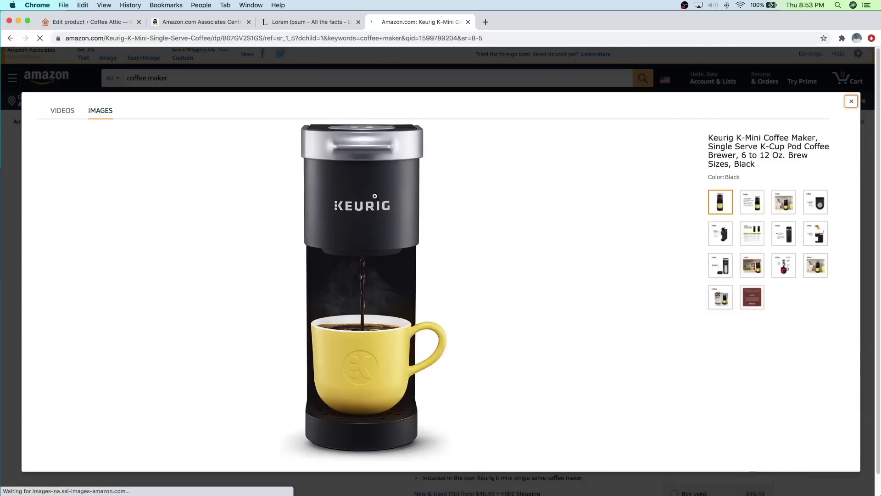
right_click(372, 241)
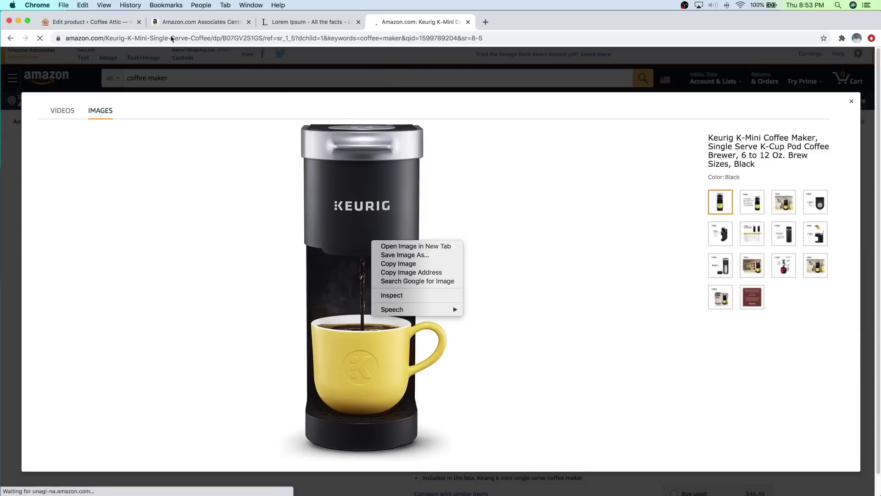
left_click(115, 23)
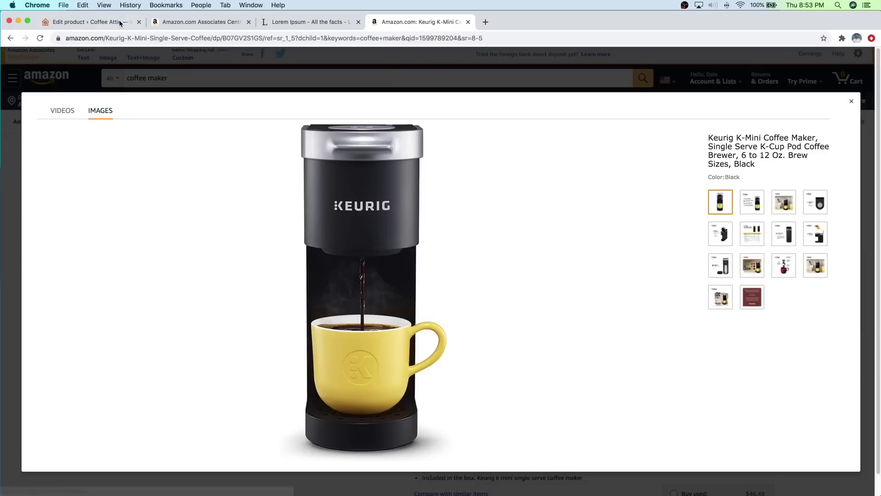
Step: Upload eight images (Coffee 1–4, Coffee Maker 1–4) to the product image media library
left_click(115, 23)
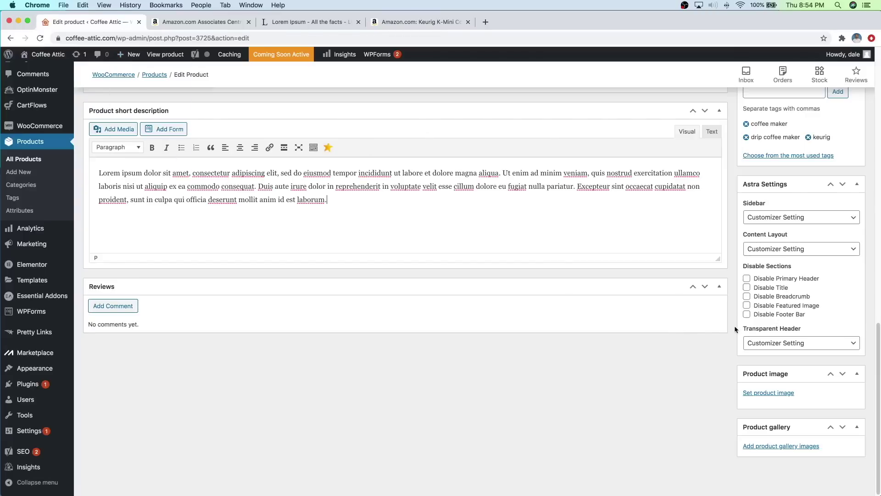
left_click(760, 394)
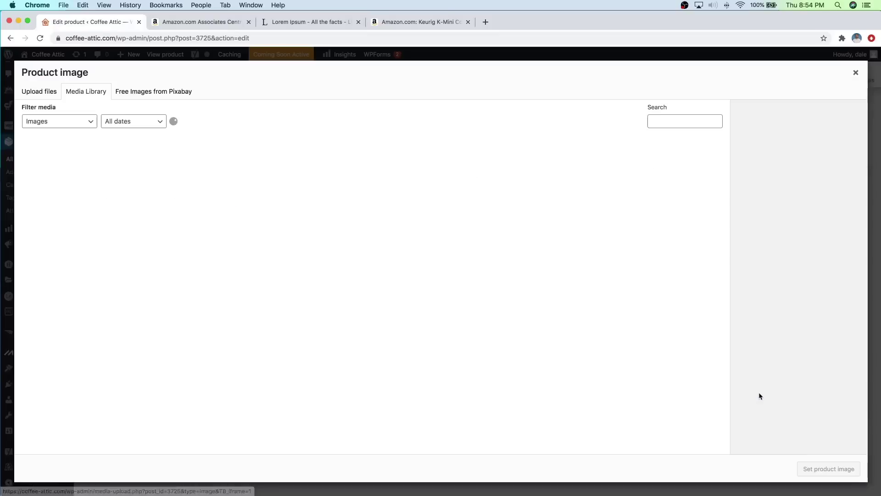
left_click(48, 93)
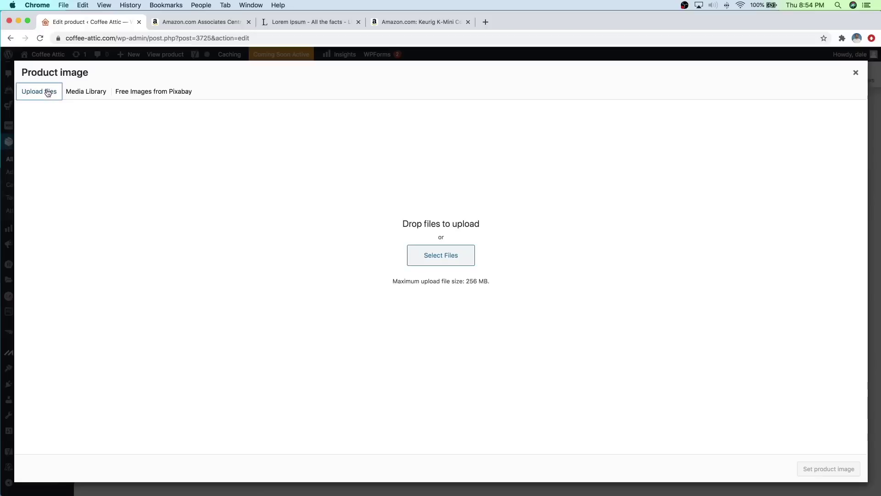
left_click(449, 260)
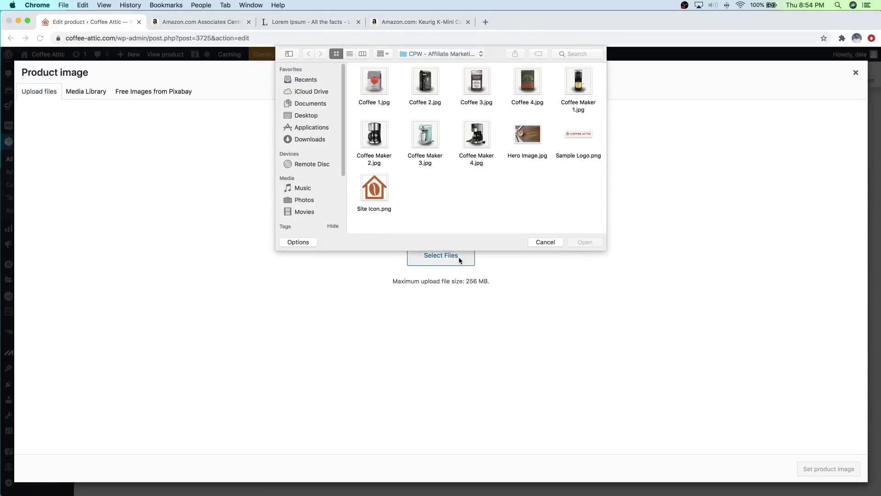
left_click(369, 83)
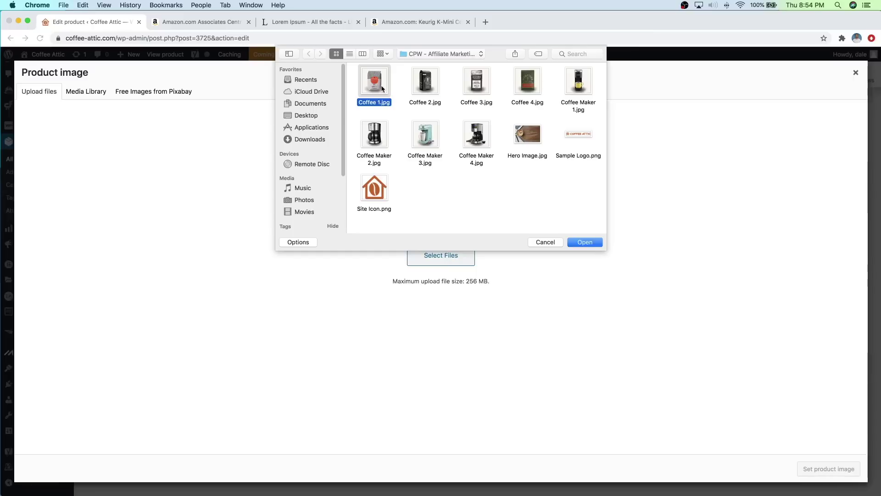
left_click(476, 137, "super")
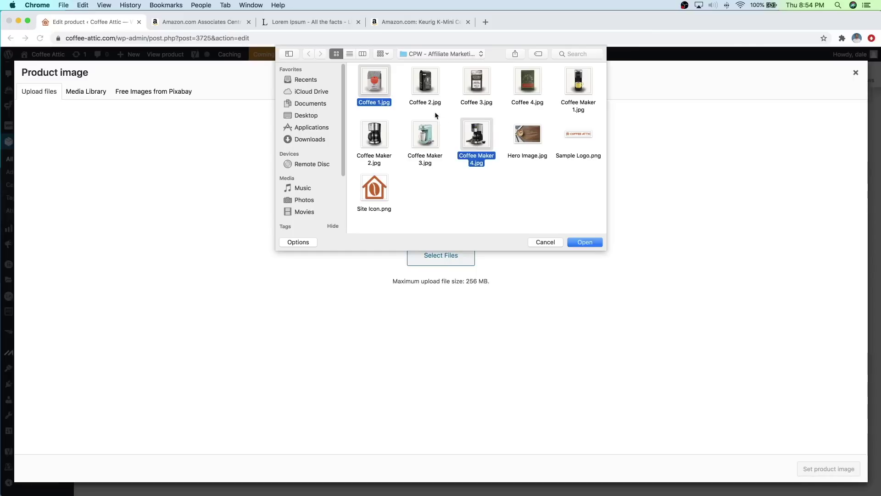
left_click(424, 89, "super")
left_click(464, 87, "super")
left_click(523, 87, "super")
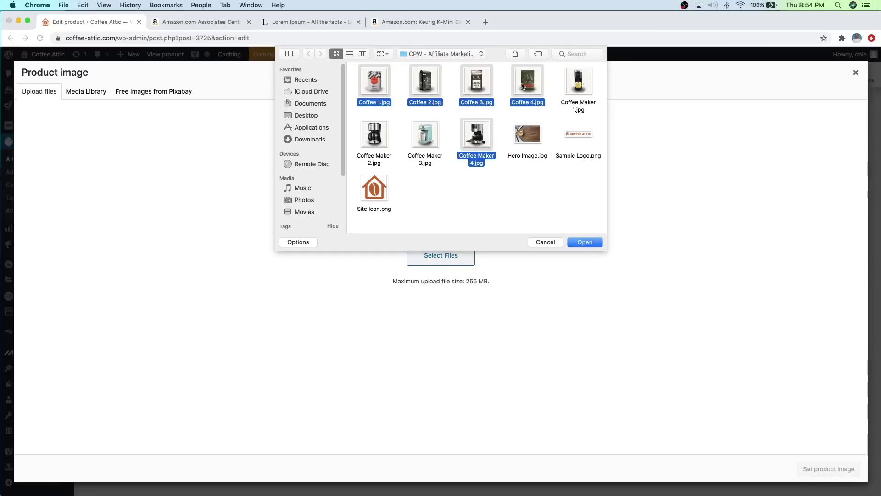
left_click(568, 86, "super")
left_click(419, 134, "super")
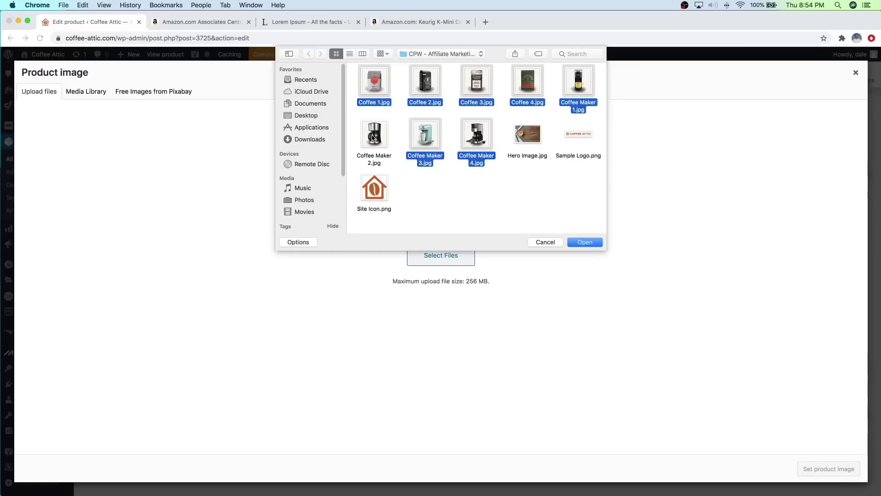
left_click(373, 138, "super")
left_click(584, 243)
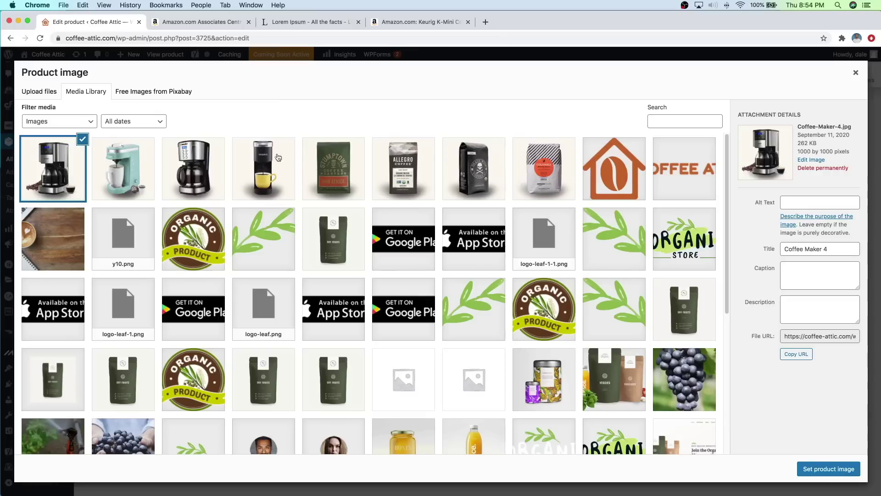
Step: Set Coffee-Maker-1.jpg with alt text 'keurig k mini' as the product image
left_click(271, 167)
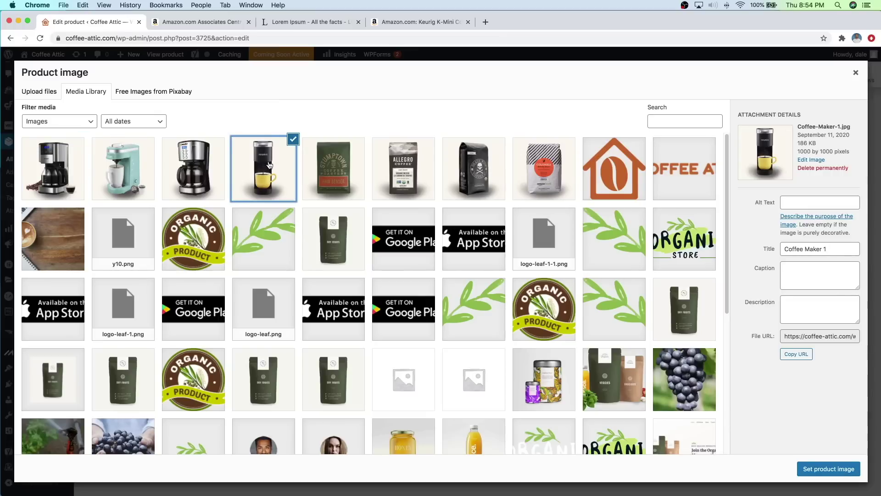
left_click(824, 204)
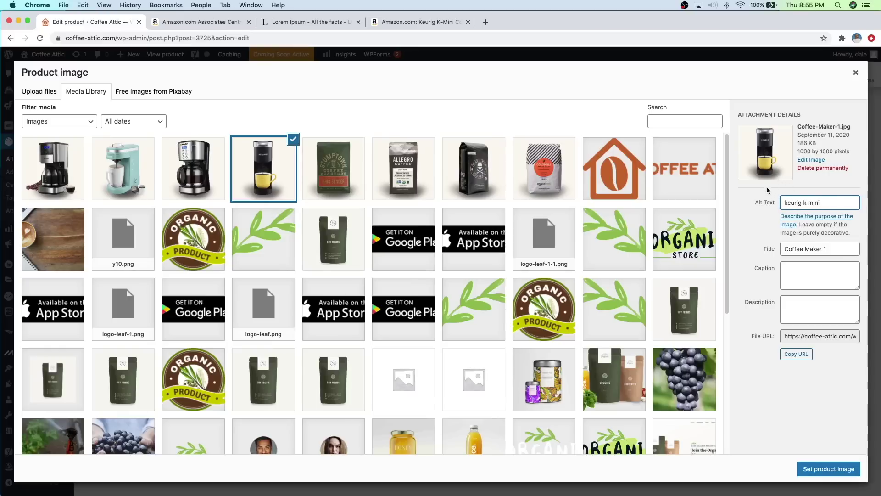
left_click(815, 473)
Step: Update the Keurig K-Mini Coffee Maker product to store its new short description and image
scroll(780, 404, "down", 3)
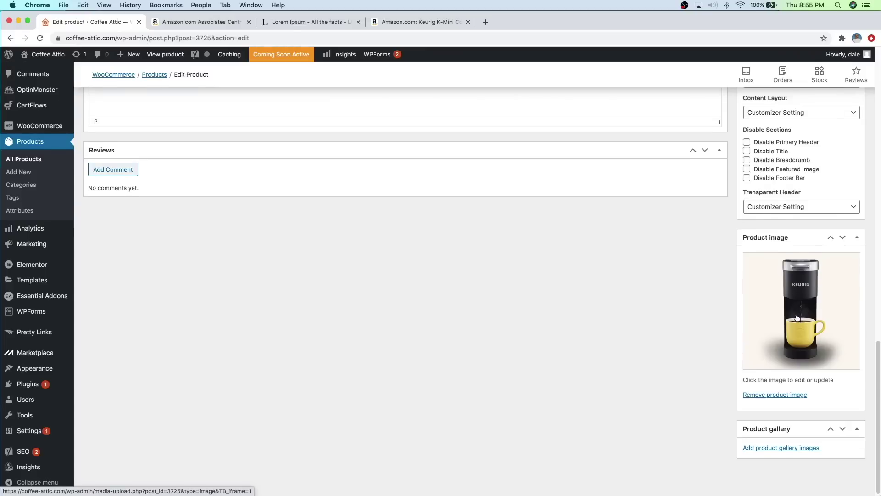
scroll(797, 317, "up", 15)
scroll(800, 297, "up", 5)
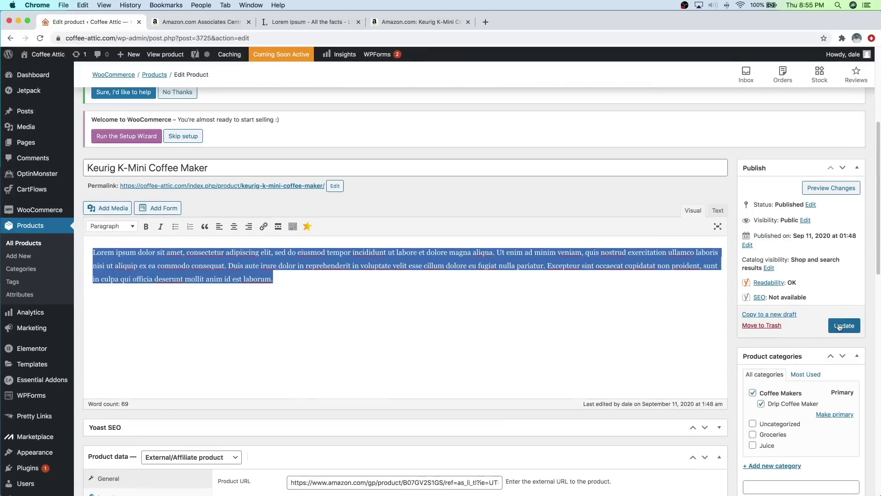
left_click(839, 326)
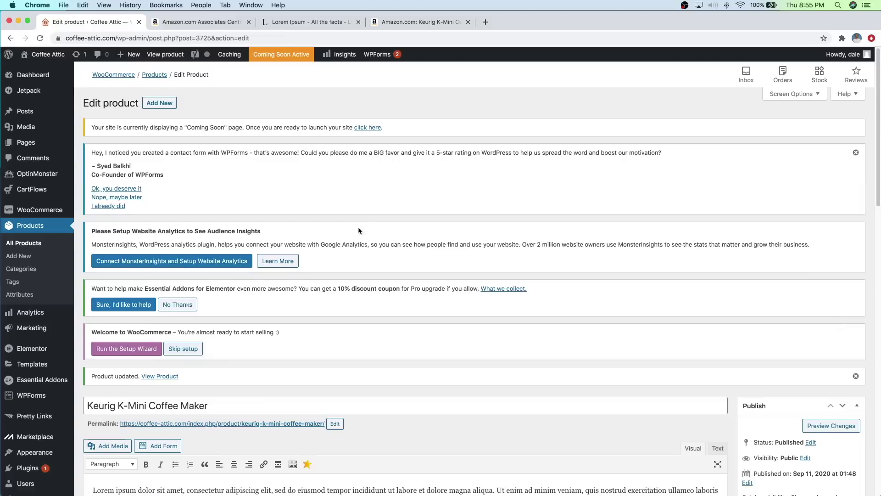
scroll(377, 330, "down", 5)
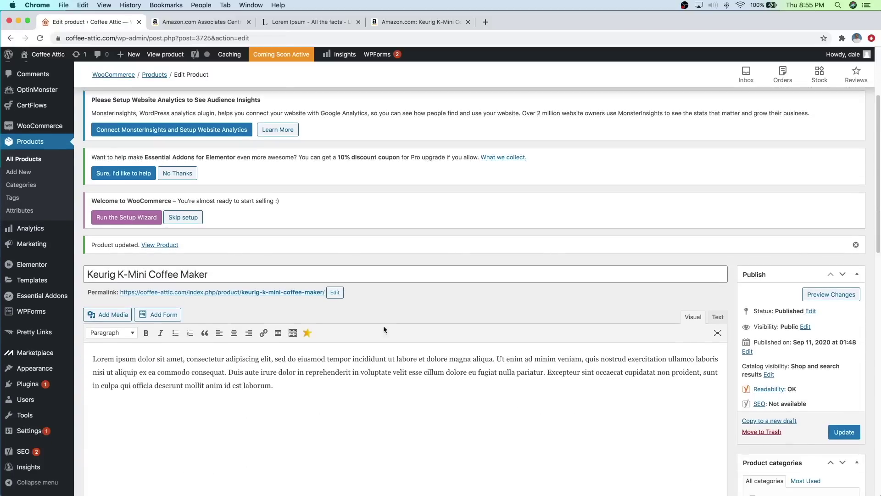
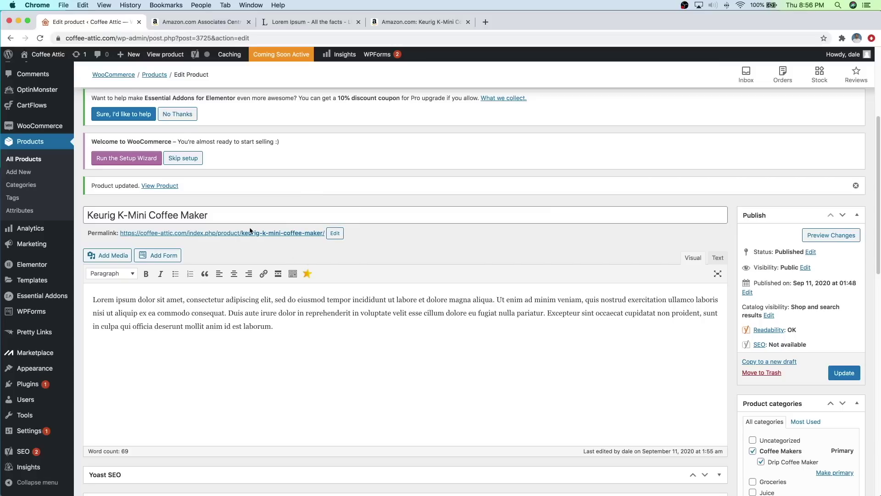
Step: Start a blank new product via Products > Add New, then return to the Amazon Keurig page
left_click(26, 173)
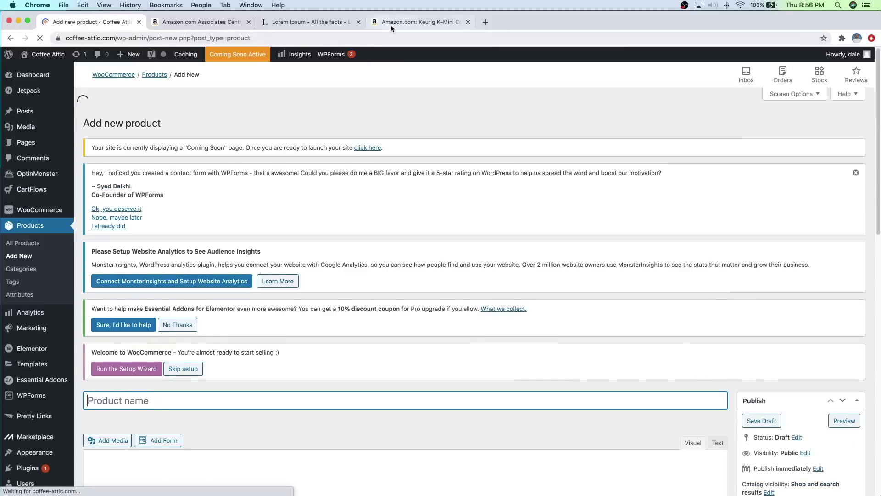
left_click(391, 27)
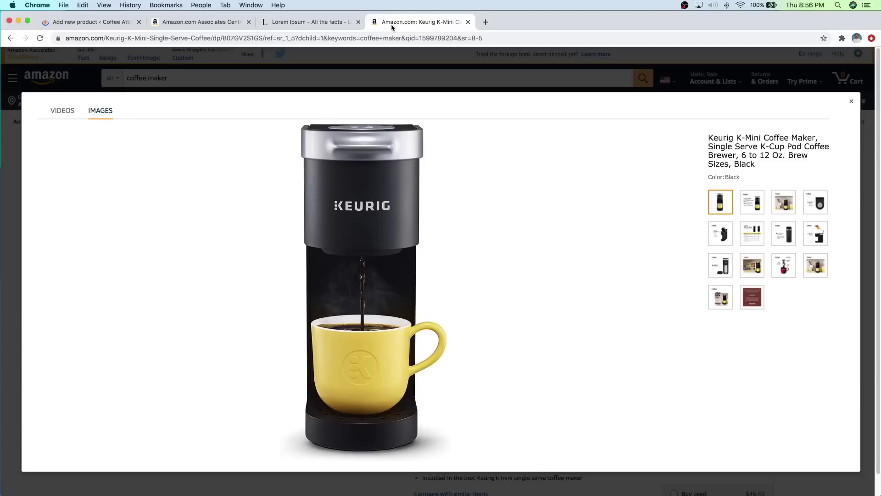
Step: Leave the Keurig K-Mini page for the coffee maker results and the Associates Central product search
left_click(851, 101)
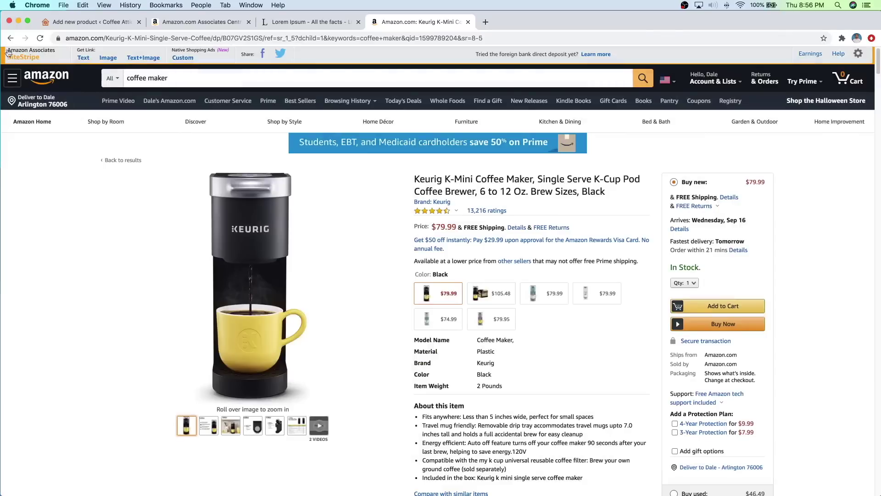
left_click(11, 38)
scroll(430, 286, "up", 6)
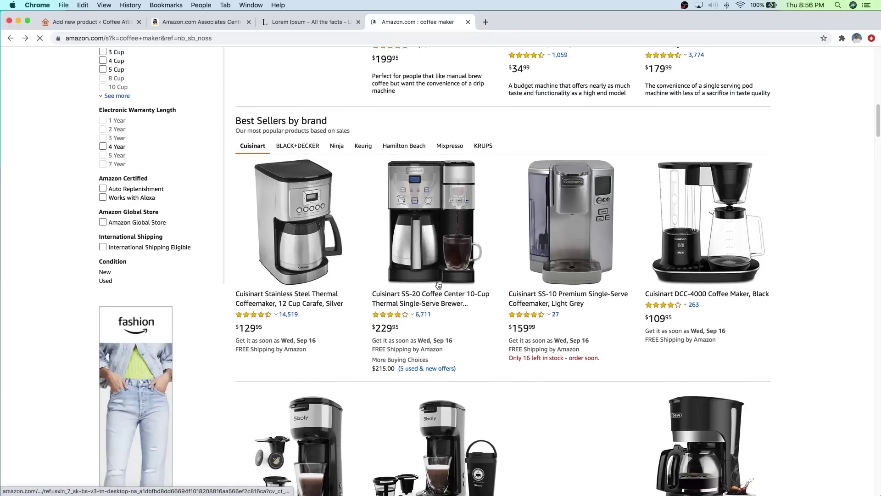
scroll(438, 285, "up", 7)
scroll(438, 285, "up", 4)
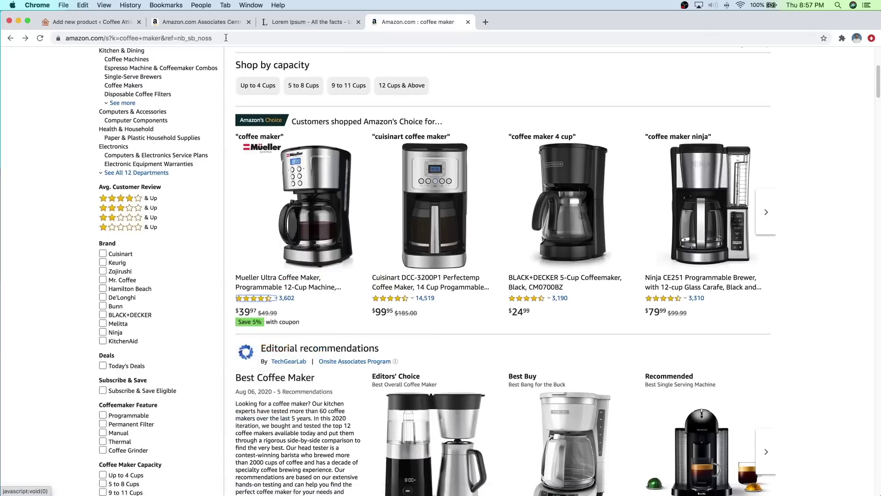
left_click(228, 20)
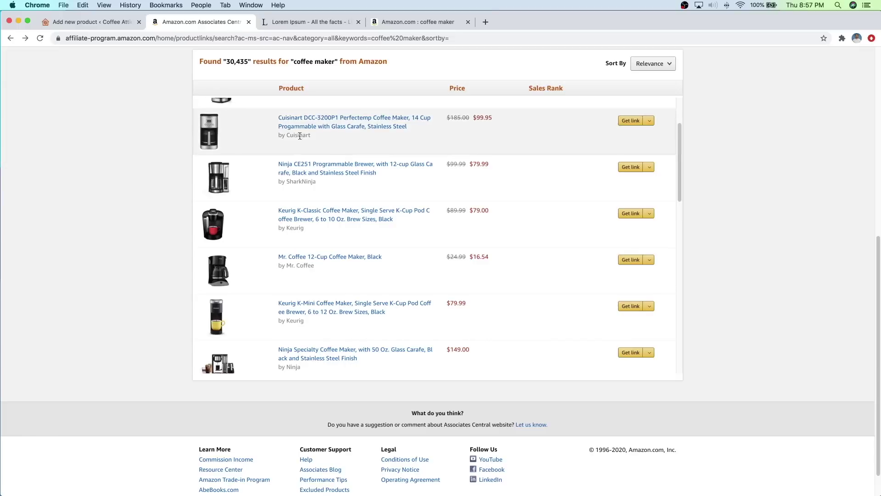
Step: Build a text-only affiliate link for the Mueller Ultra Coffee Maker and copy its product name
scroll(373, 251, "up", 3)
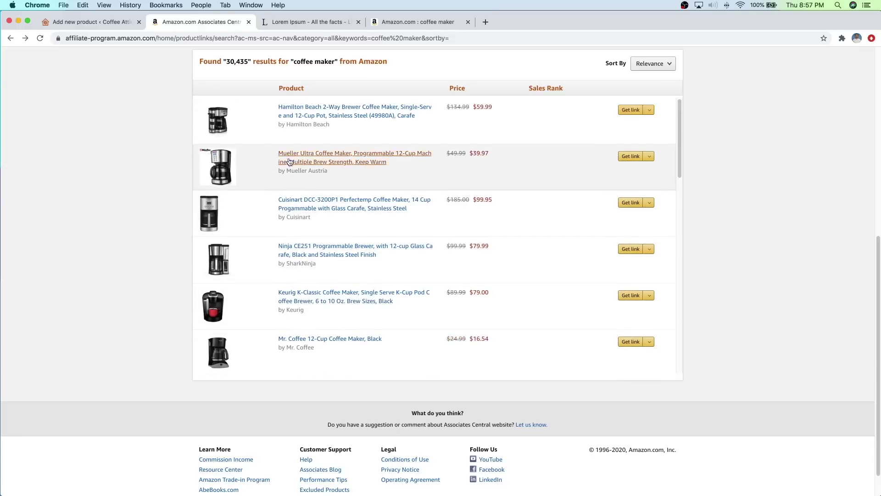
left_click(632, 157)
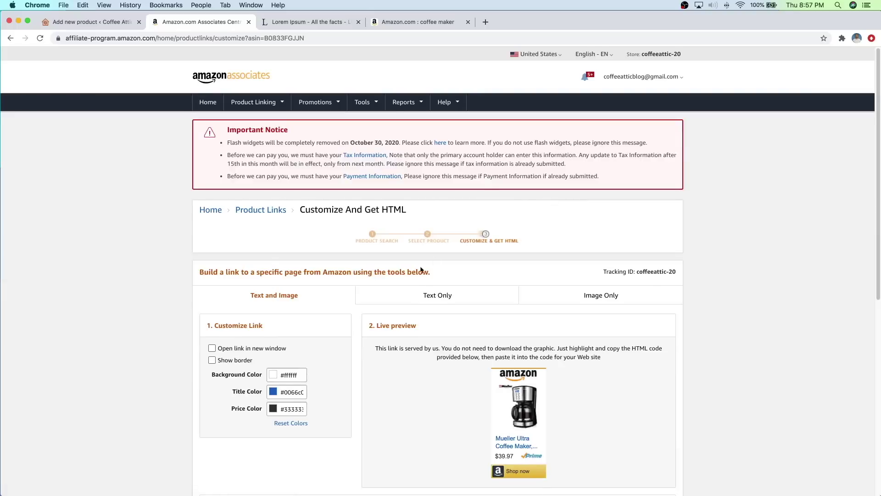
scroll(413, 269, "down", 4)
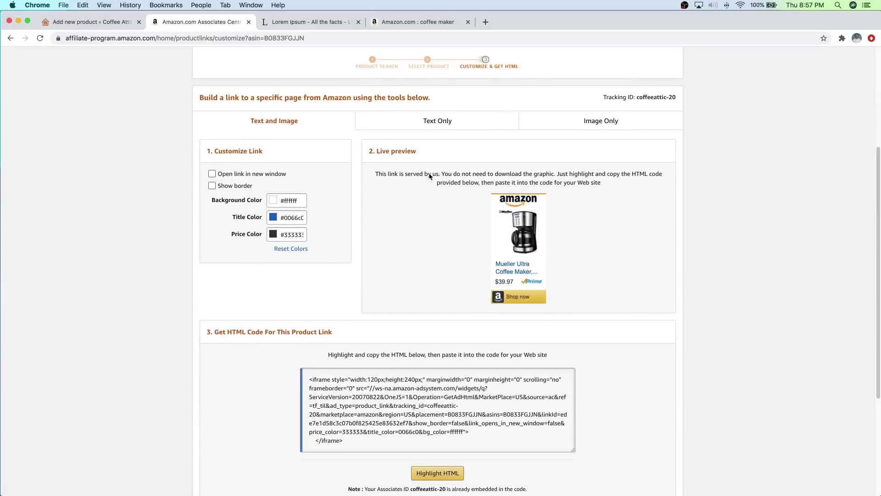
left_click(434, 130)
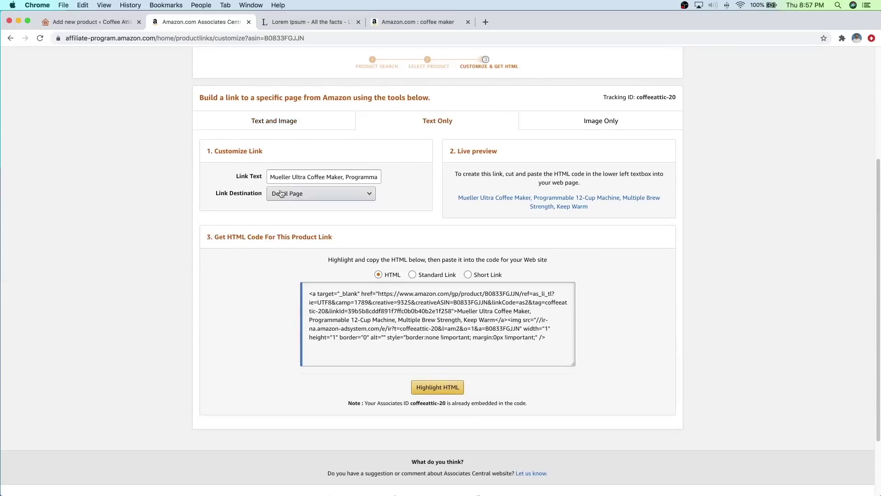
left_click_drag(270, 176, 339, 175)
right_click(337, 177)
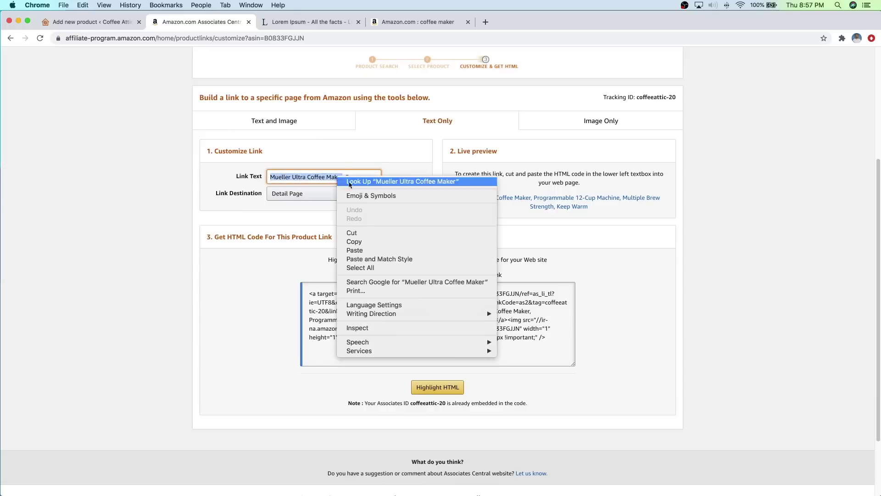
left_click(366, 242)
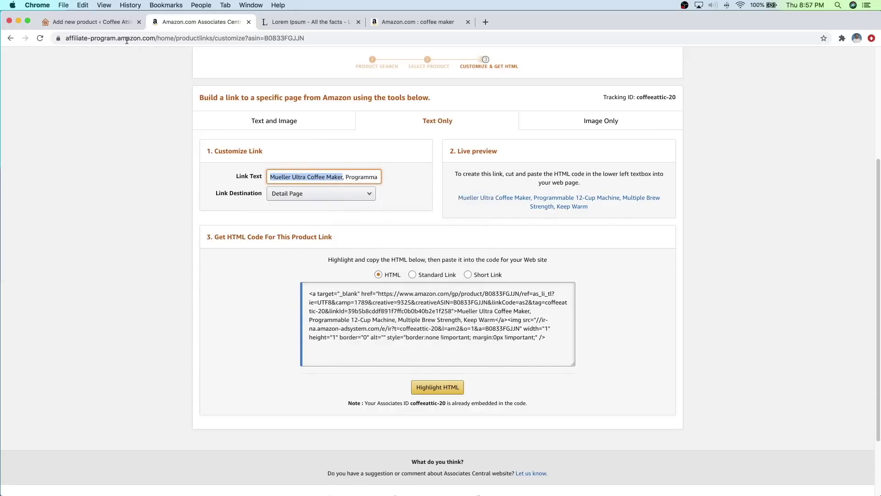
left_click(89, 24)
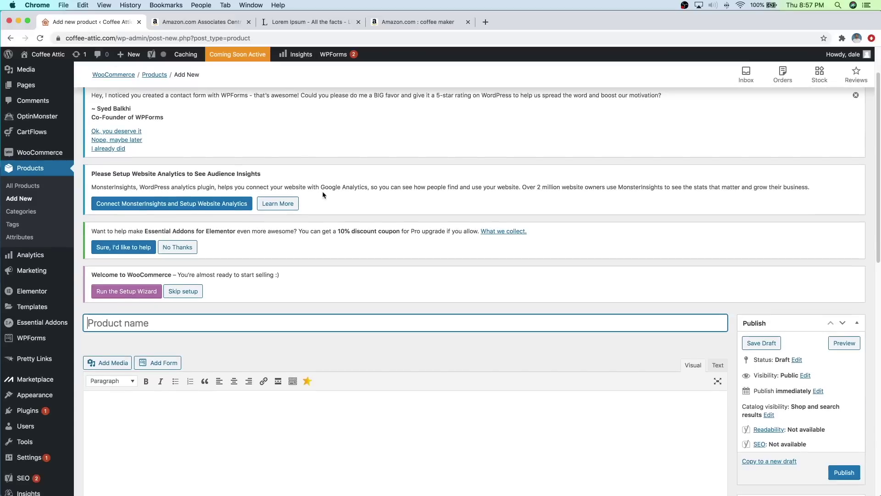
Step: Name the product Mueller Ultra Coffee Maker and paste Lorem Ipsum text as its description
scroll(323, 194, "down", 4)
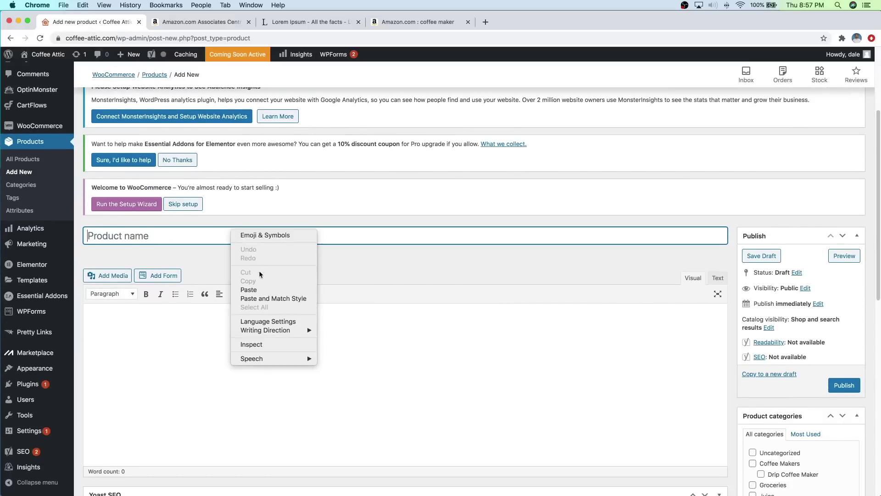
left_click(251, 290)
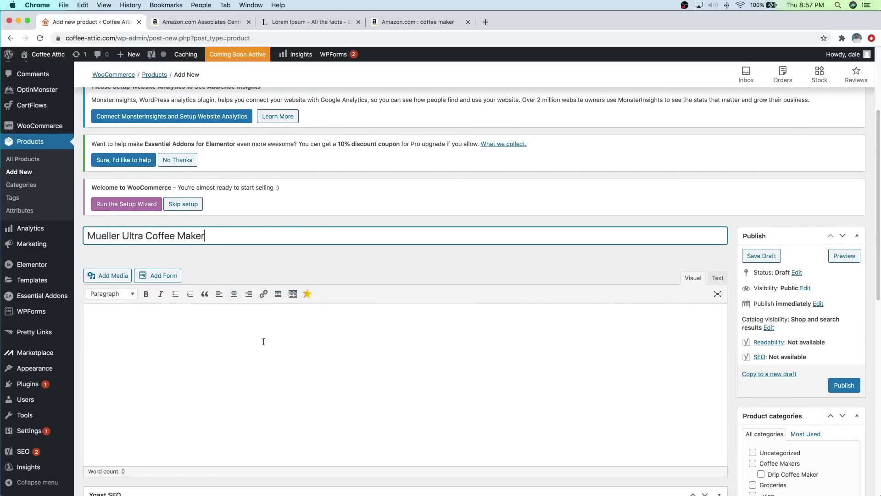
left_click(306, 18)
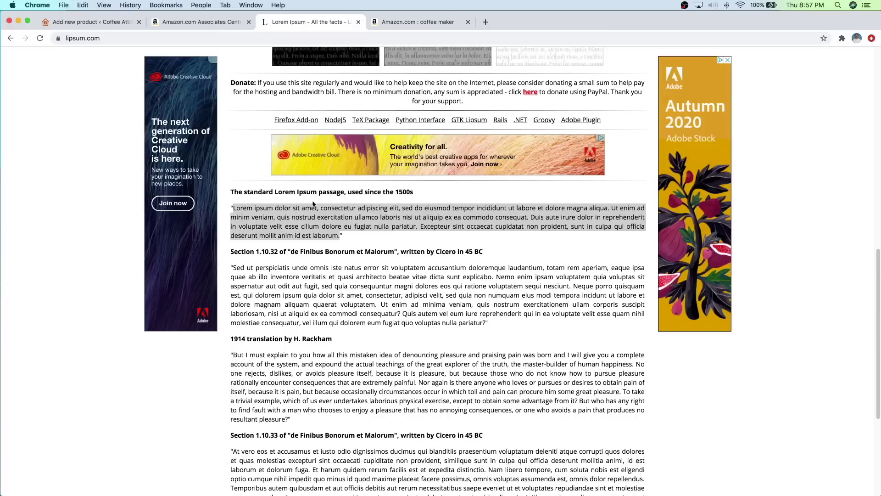
right_click(304, 221)
left_click(329, 235)
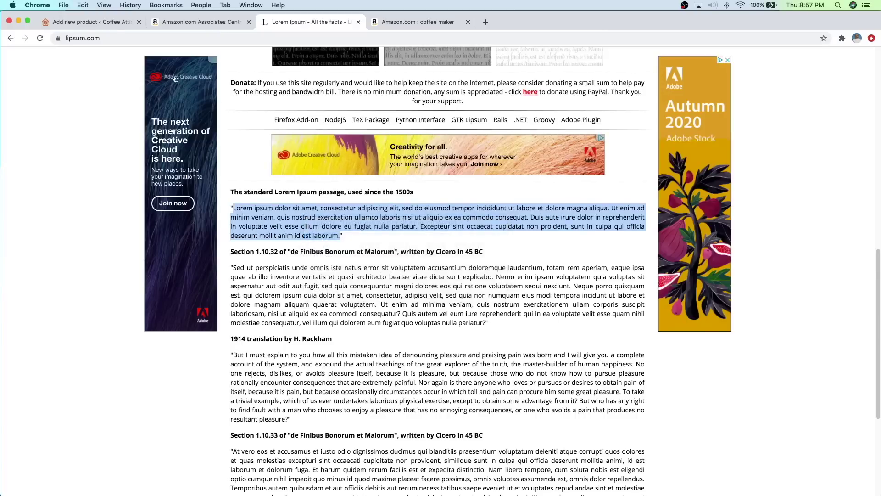
left_click(106, 24)
left_click(223, 333)
right_click(224, 332)
left_click(241, 392)
Step: Paste the Lorem Ipsum text as the short description and set type to External/Affiliate product
scroll(258, 322, "down", 10)
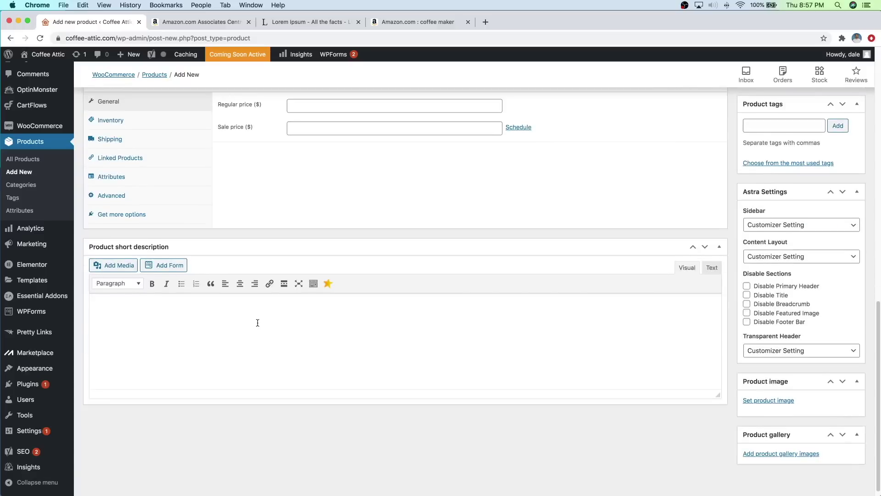
left_click(250, 304)
right_click(250, 303)
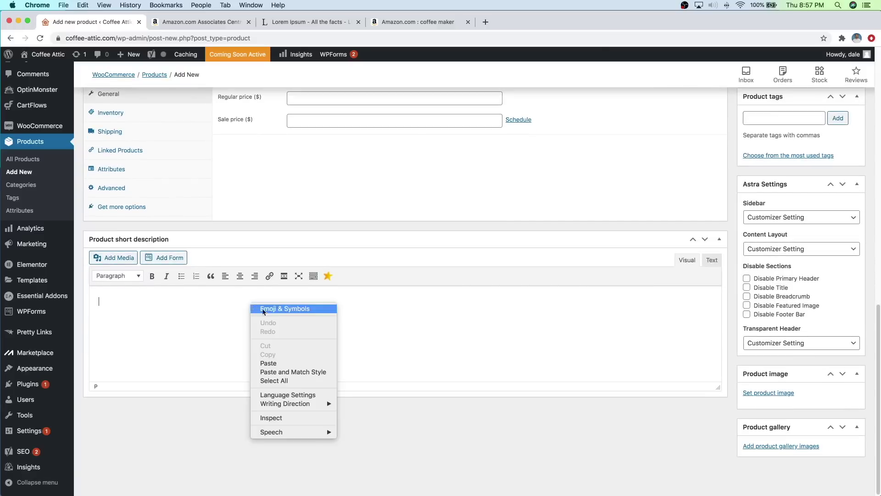
left_click(291, 362)
scroll(299, 349, "up", 3)
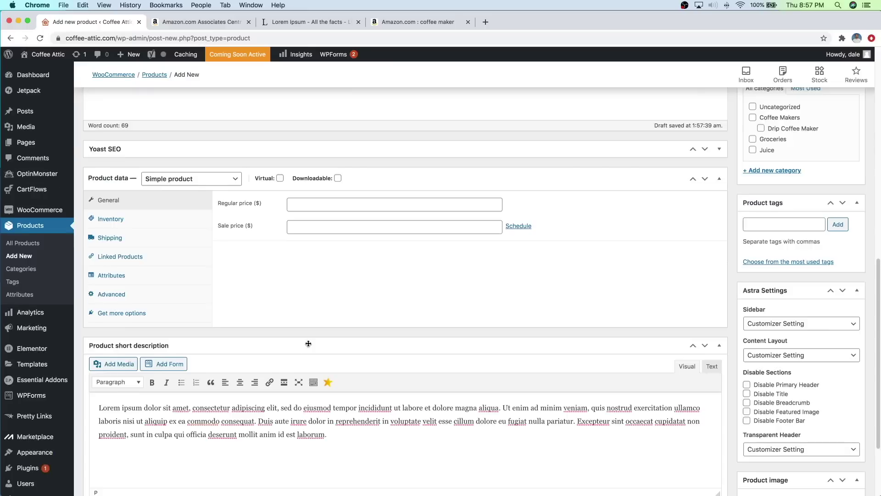
scroll(309, 343, "up", 2)
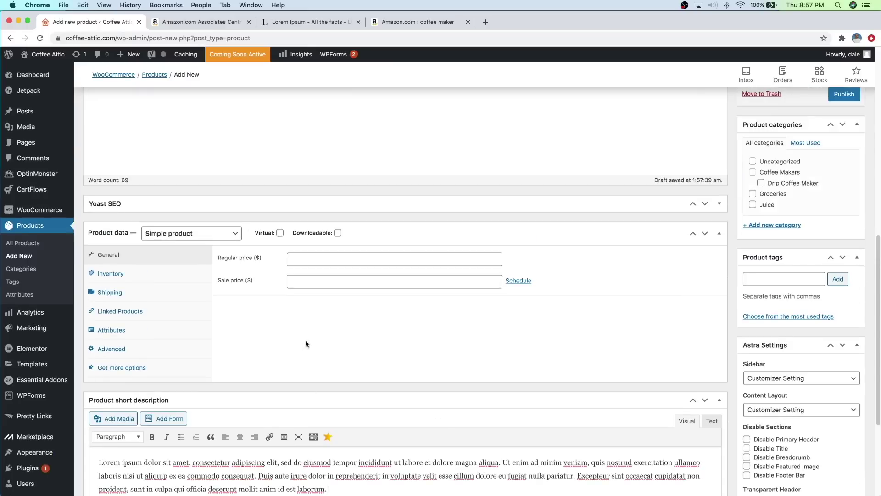
left_click(203, 233)
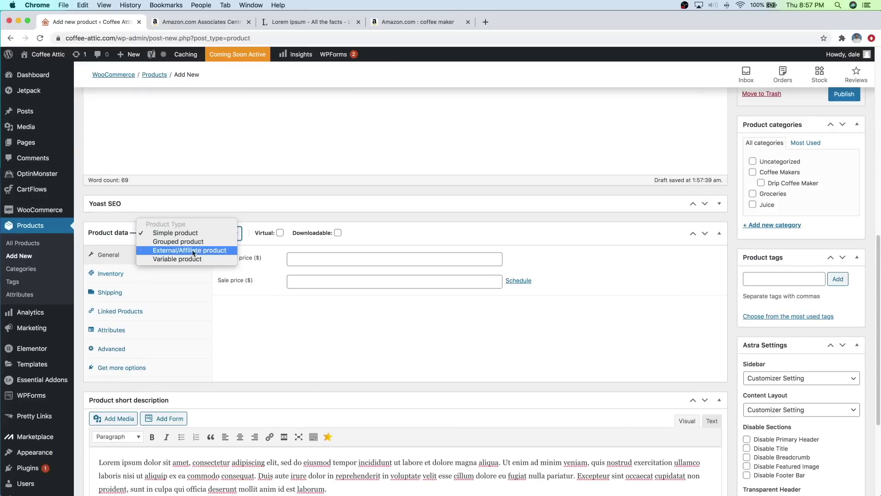
left_click(196, 250)
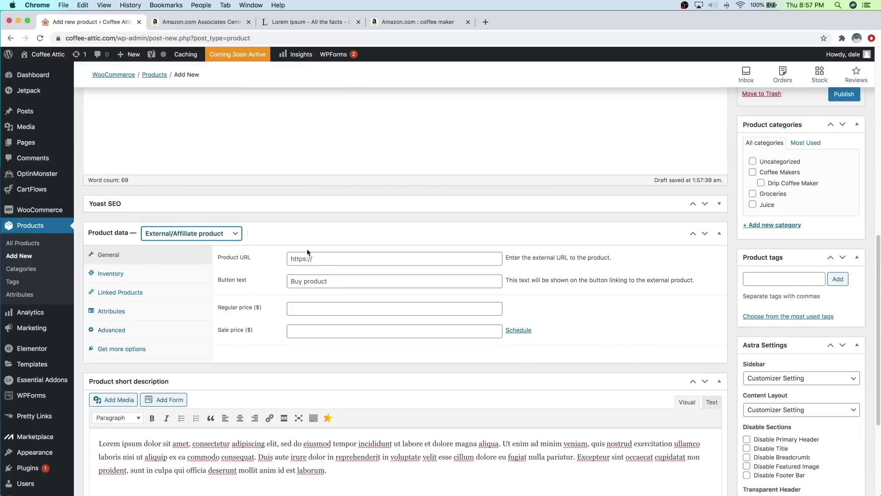
Step: Switch the Mueller affiliate link to a Standard Link URL and copy it
left_click(202, 22)
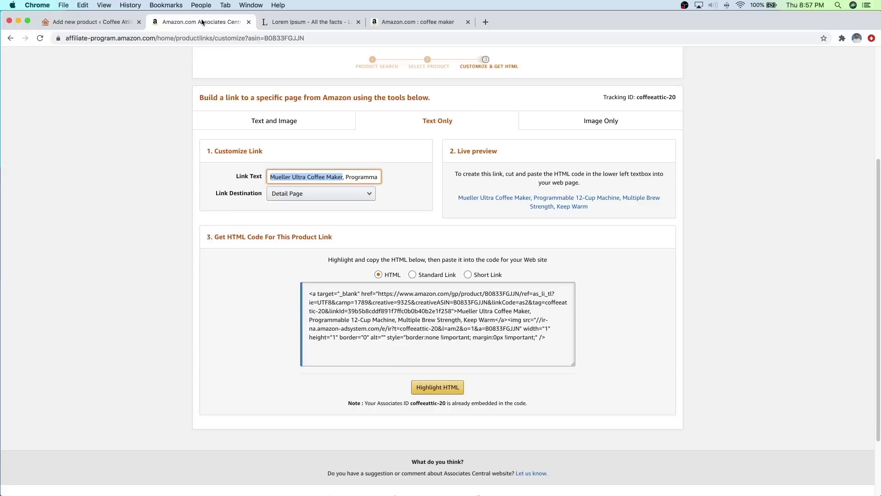
left_click(422, 275)
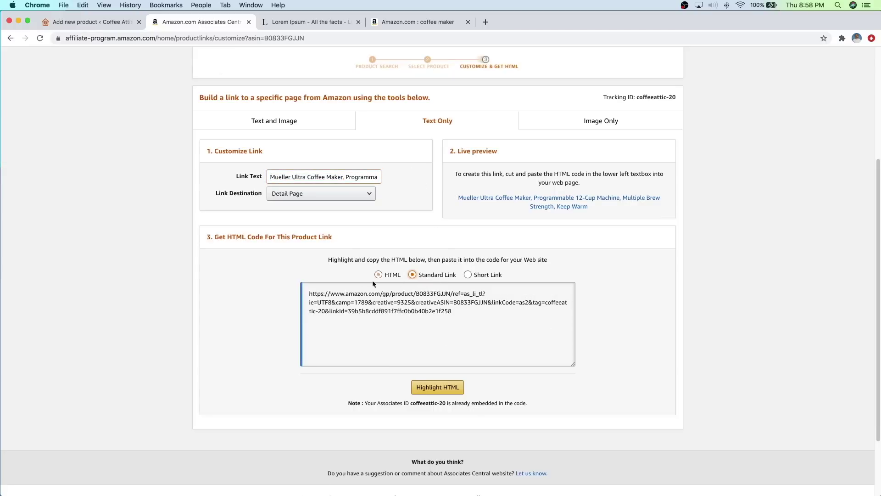
left_click_drag(310, 295, 465, 312)
right_click(428, 301)
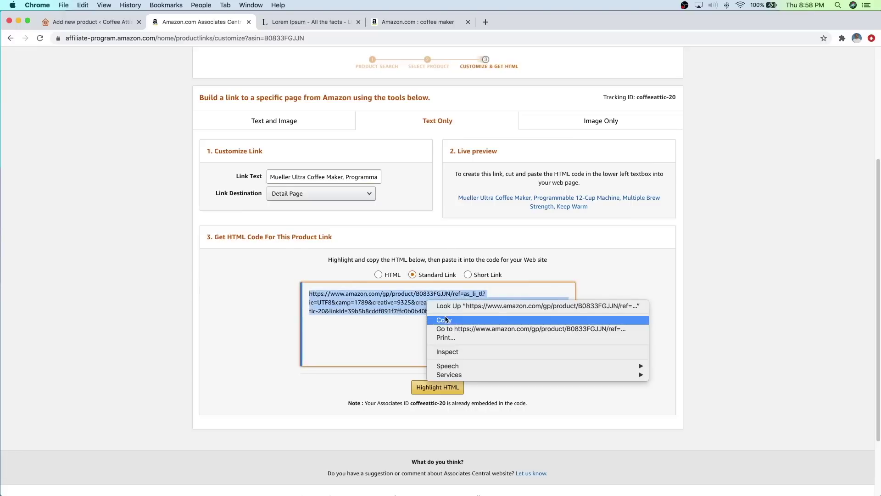
left_click(445, 319)
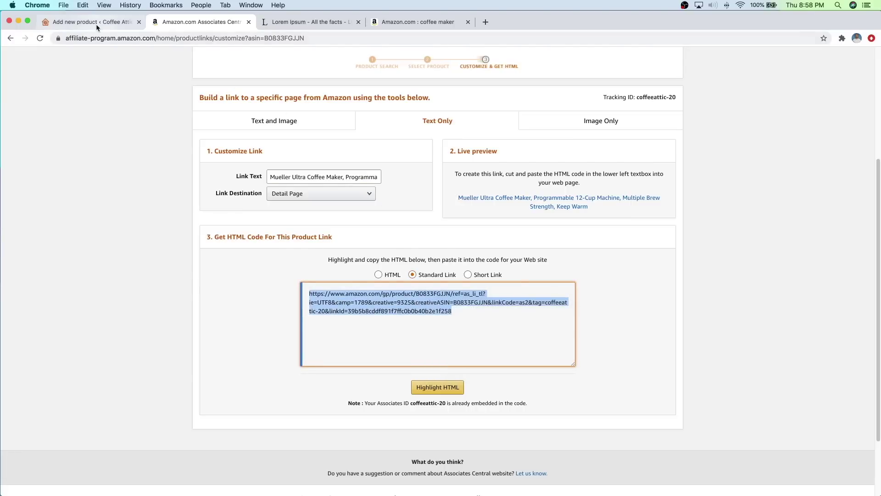
left_click(92, 22)
Step: Paste the affiliate URL as the Product URL and set button text to Buy Product
left_click(322, 262)
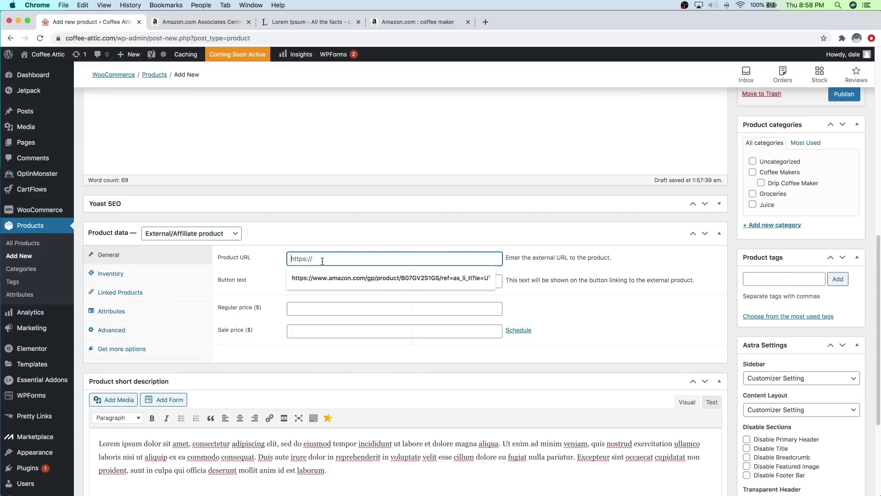
right_click(322, 262)
left_click(346, 321)
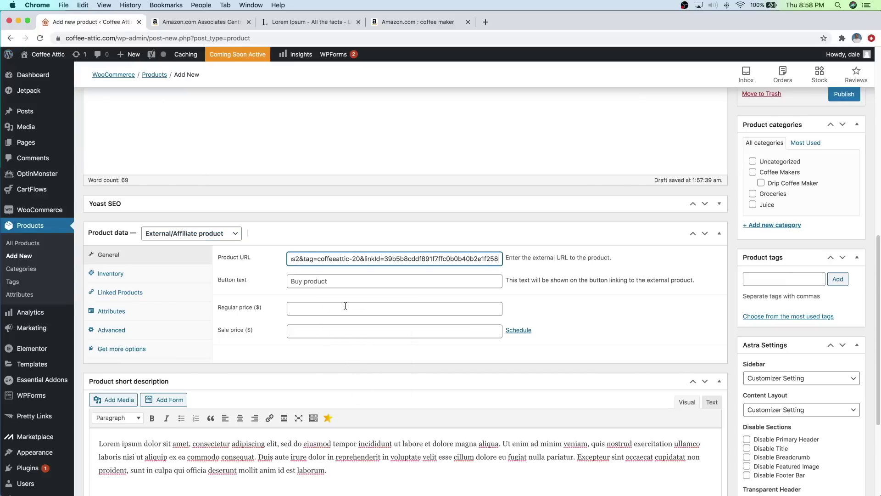
left_click(317, 281)
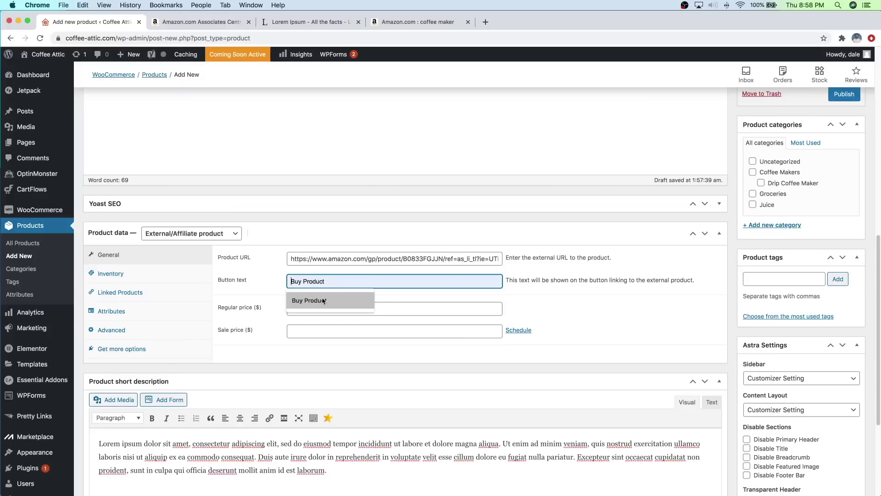
left_click(323, 301)
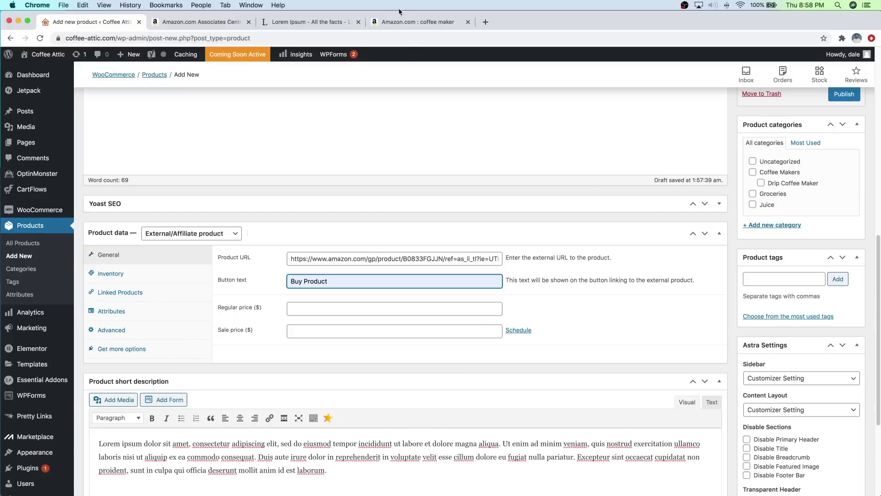
Step: Check the Mueller price on Amazon and enter 39.97 as the regular price
left_click(225, 22)
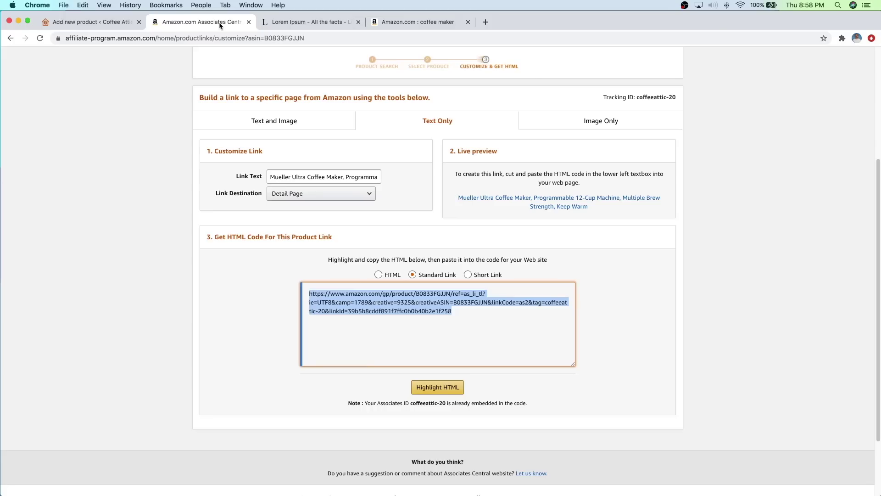
scroll(244, 131, "up", 2)
left_click(10, 38)
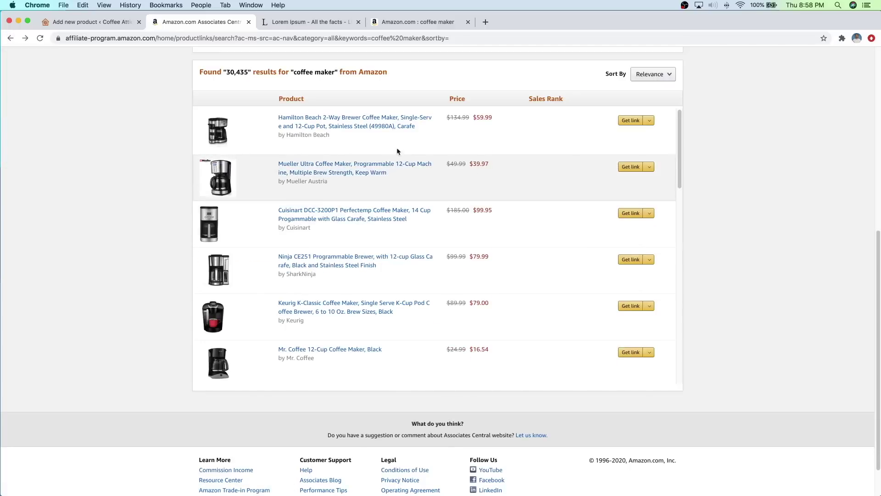
left_click(70, 26)
left_click(300, 307)
type("39.97")
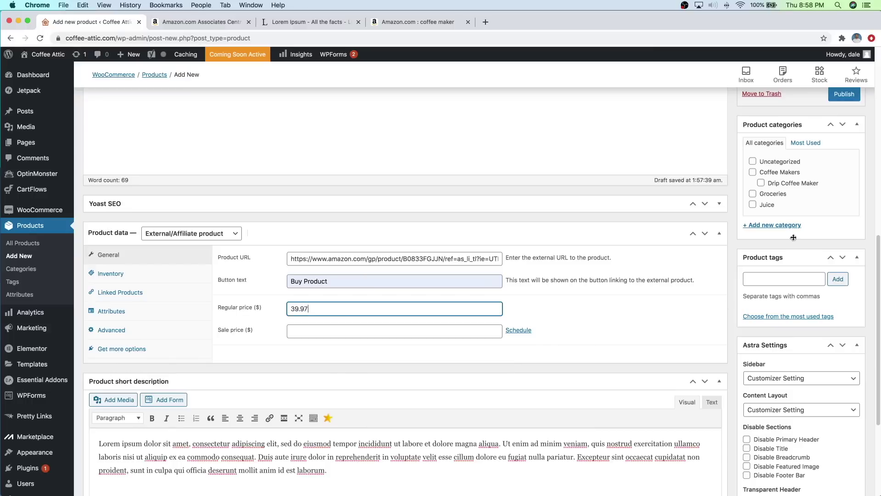
Step: File the product under Coffee Makers and Drip Coffee Maker, tagged coffee maker and drip coffee maker
left_click(752, 172)
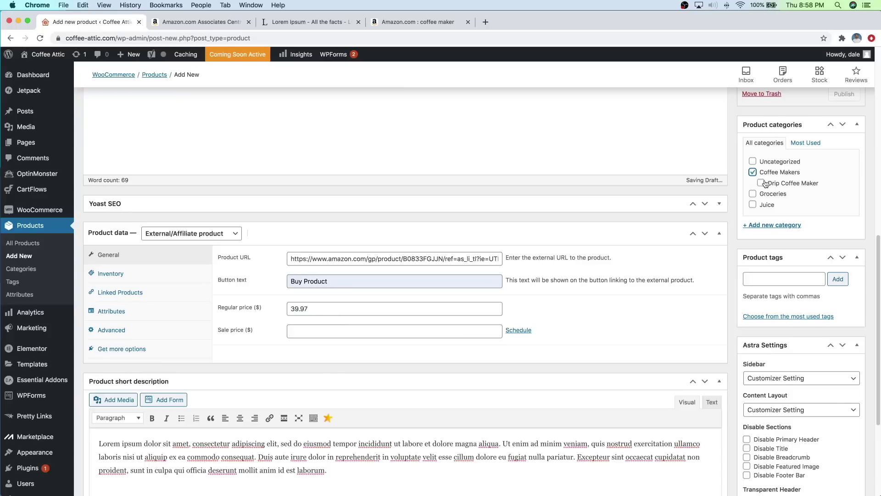
left_click(761, 183)
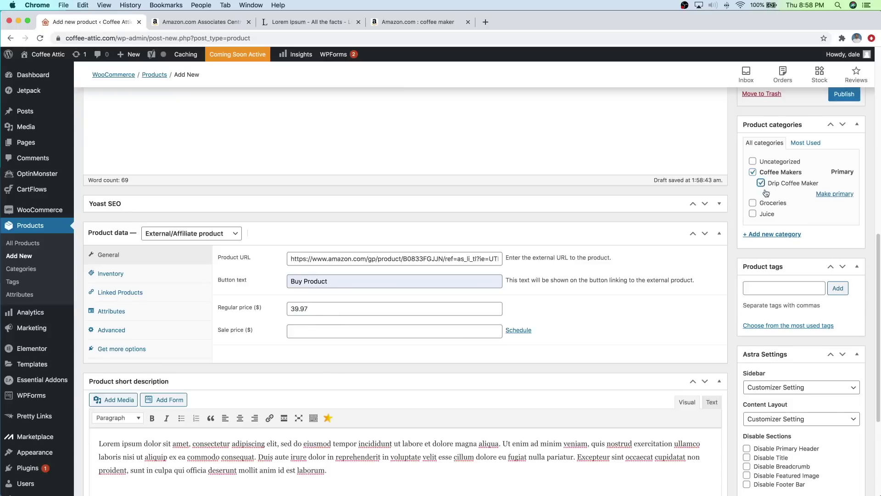
left_click(765, 291)
type("coffee maker")
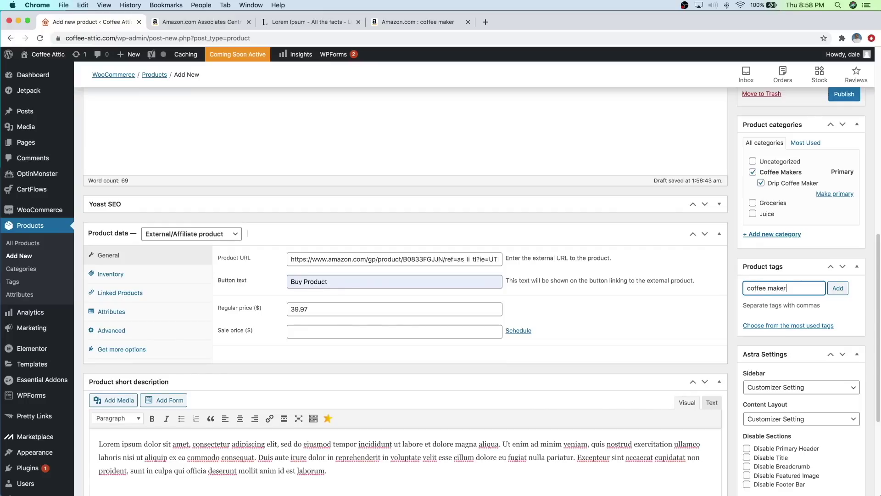
key("Return")
type("dri")
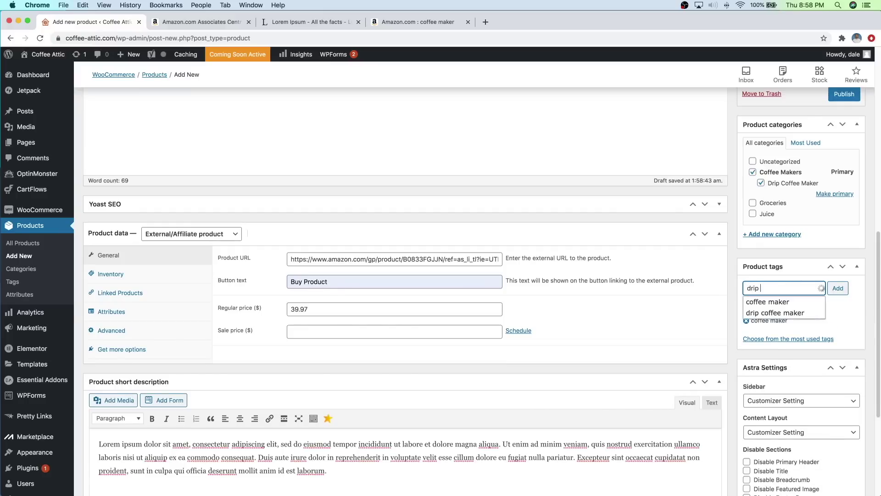
type("p")
left_click(770, 304)
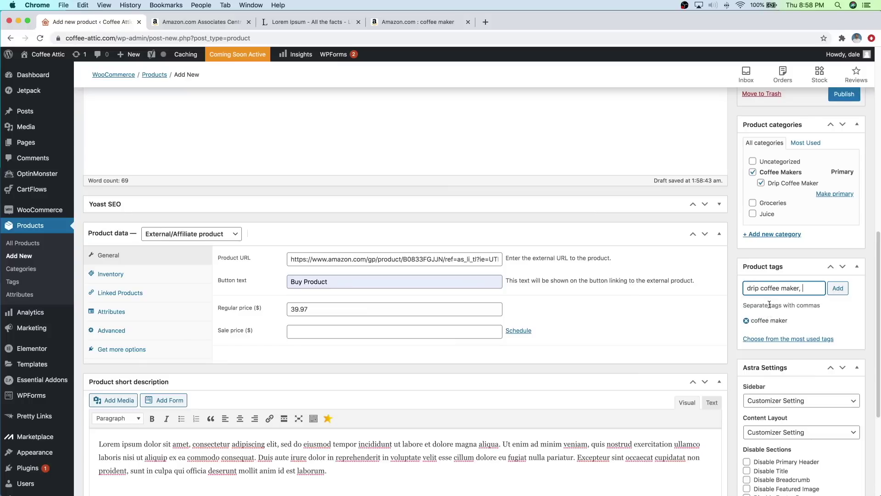
left_click(838, 288)
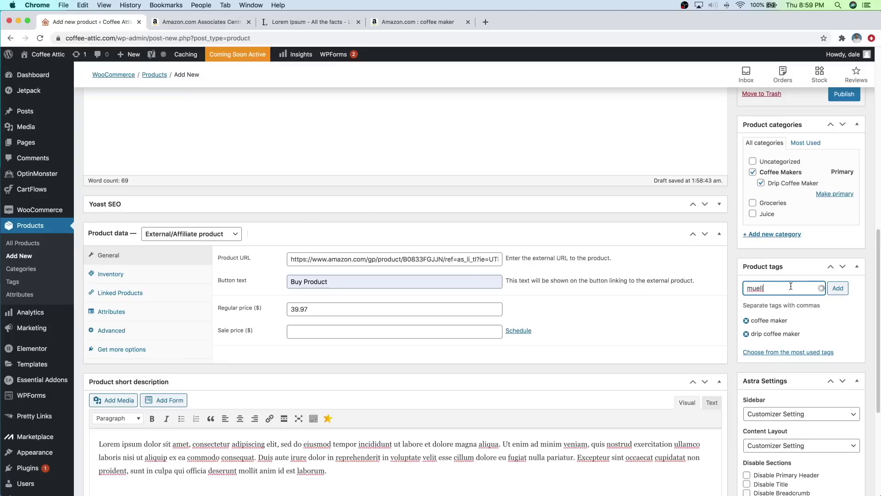
Step: Add the tag mueller coffee maker to the product
scroll(635, 262, "up", 7)
scroll(605, 260, "down", 2)
type("muelle")
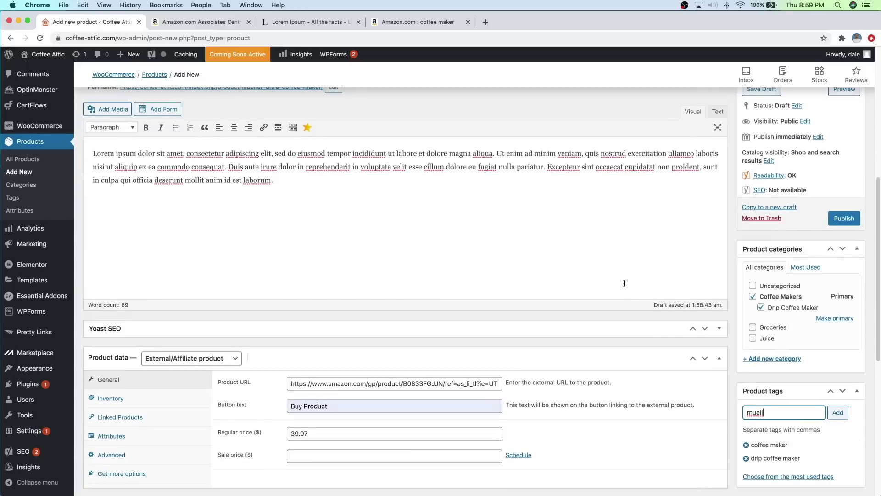
type("r")
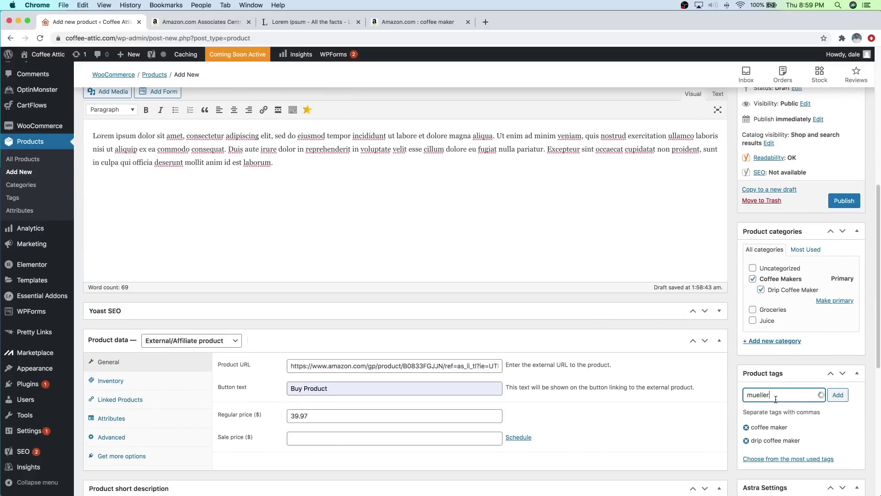
type(" coffee maker")
scroll(360, 338, "up", 3)
scroll(580, 305, "down", 5)
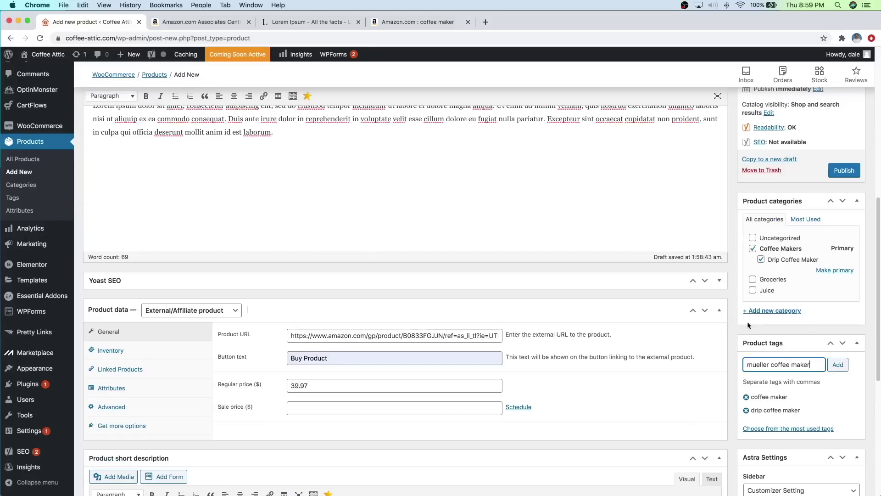
left_click(838, 365)
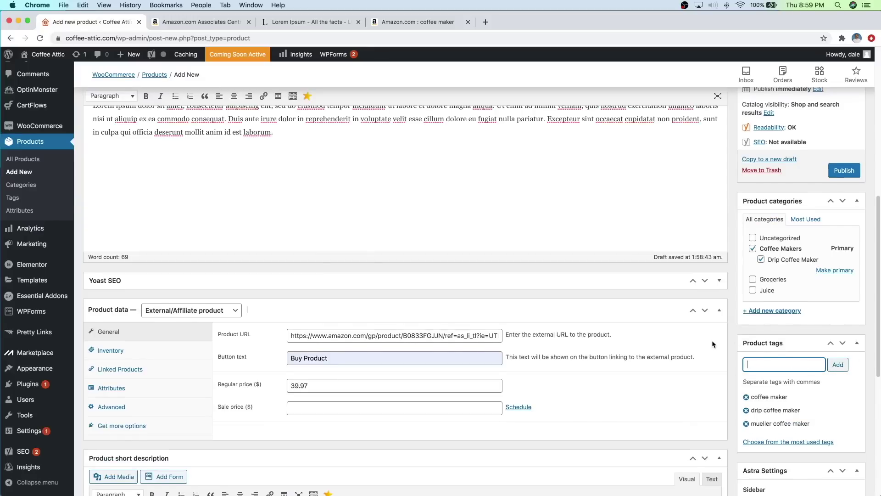
scroll(698, 341, "down", 10)
scroll(611, 341, "down", 3)
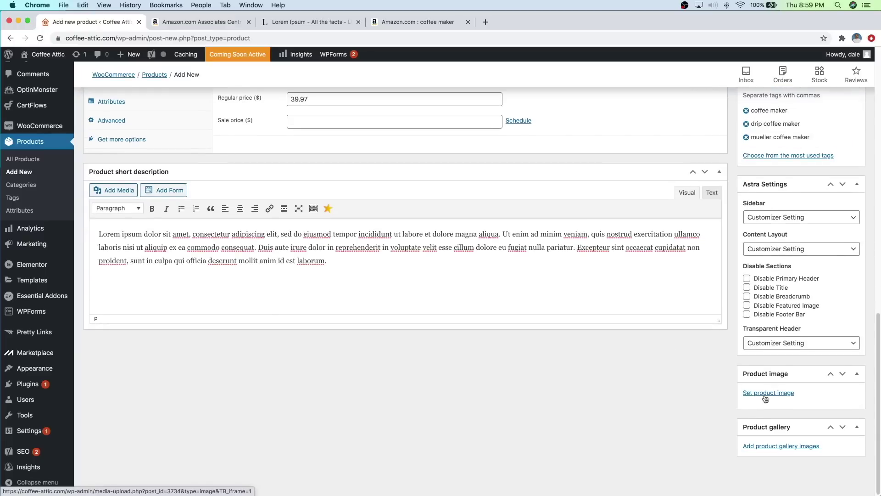
Step: Set Coffee-Maker-2 from the Media Library as the Mueller product image
left_click(426, 24)
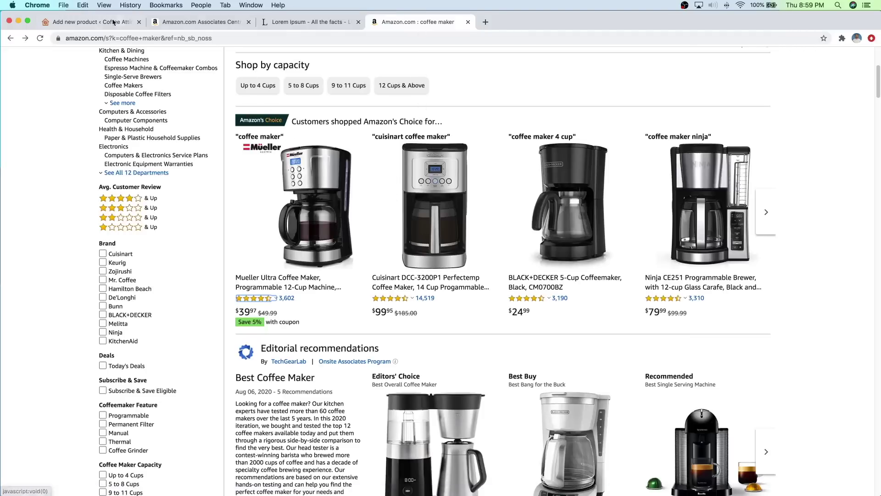
left_click(92, 22)
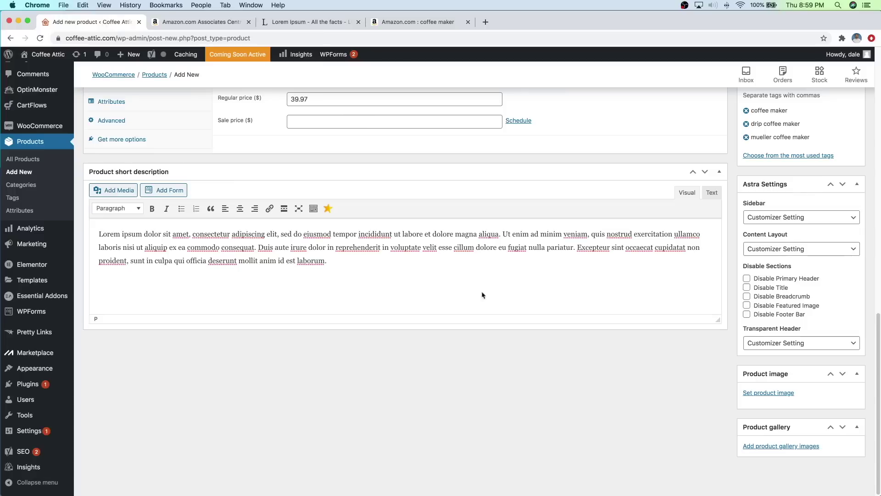
left_click(783, 392)
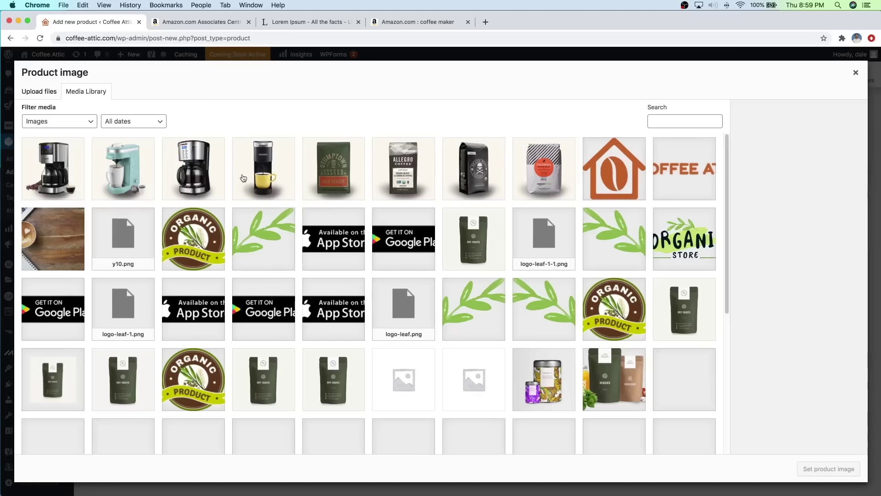
left_click(207, 169)
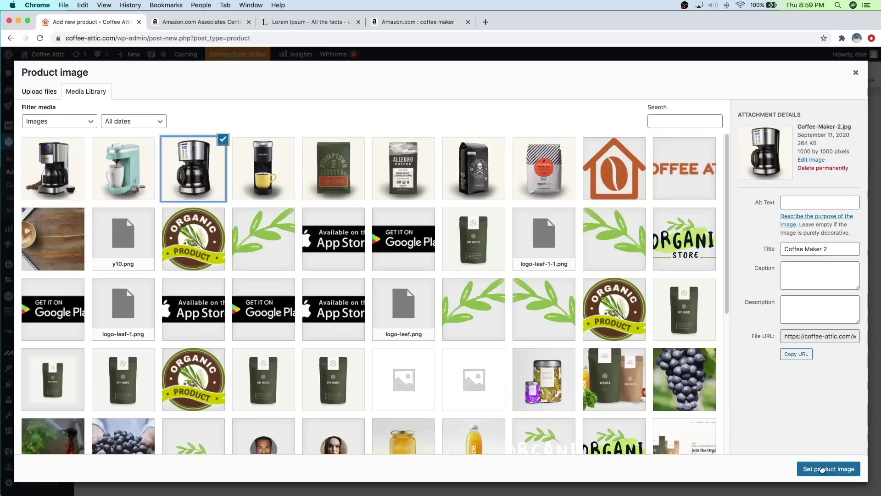
left_click(822, 469)
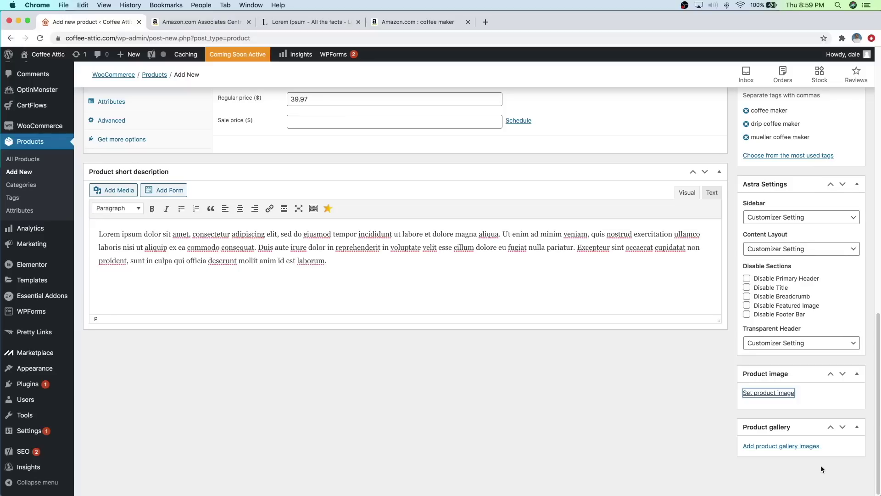
Step: Publish the Mueller Ultra Coffee Maker product
scroll(721, 385, "down", 3)
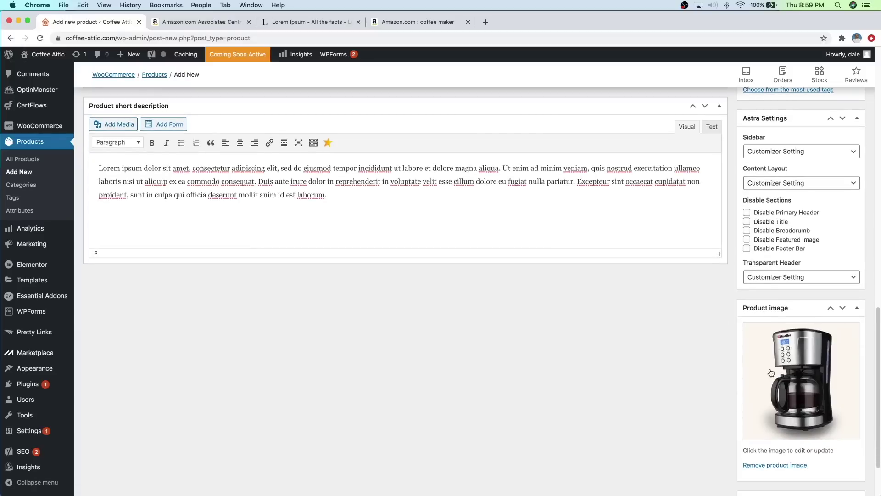
scroll(718, 378, "up", 10)
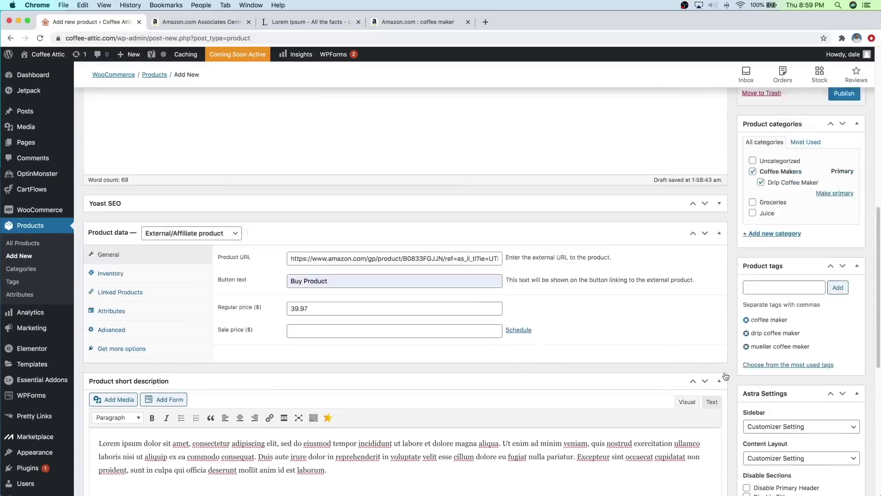
scroll(728, 368, "up", 3)
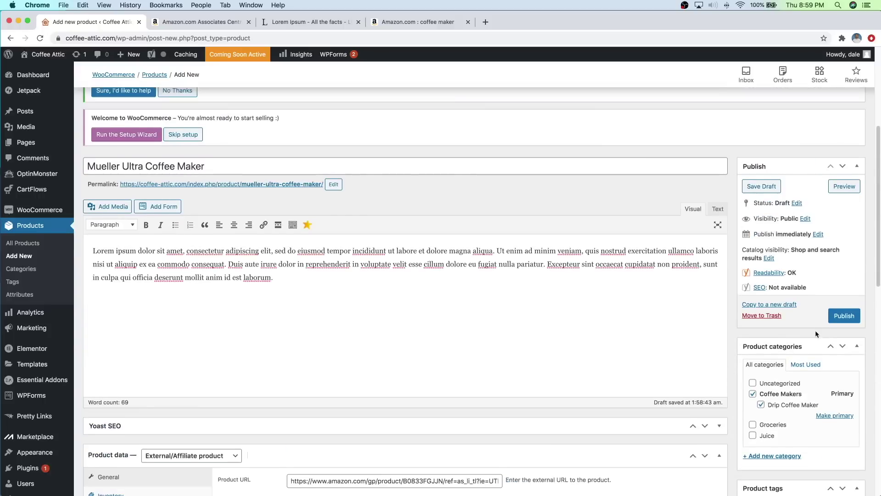
left_click(839, 318)
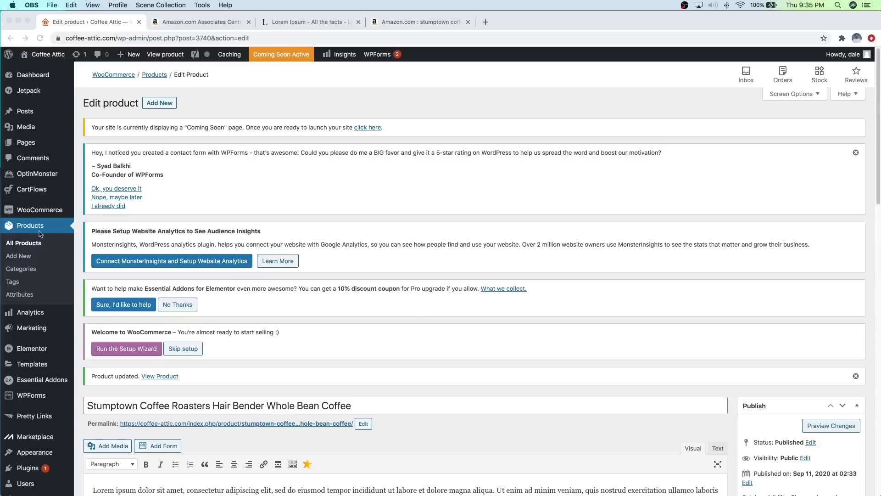
Step: Mark the Stumptown coffee as featured through Quick Edit in the All Products list
left_click(24, 245)
left_click(24, 244)
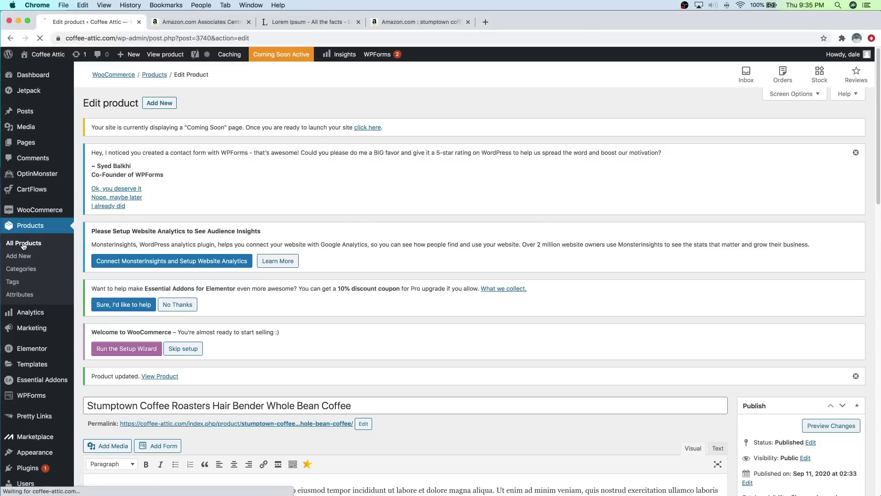
scroll(323, 279, "down", 5)
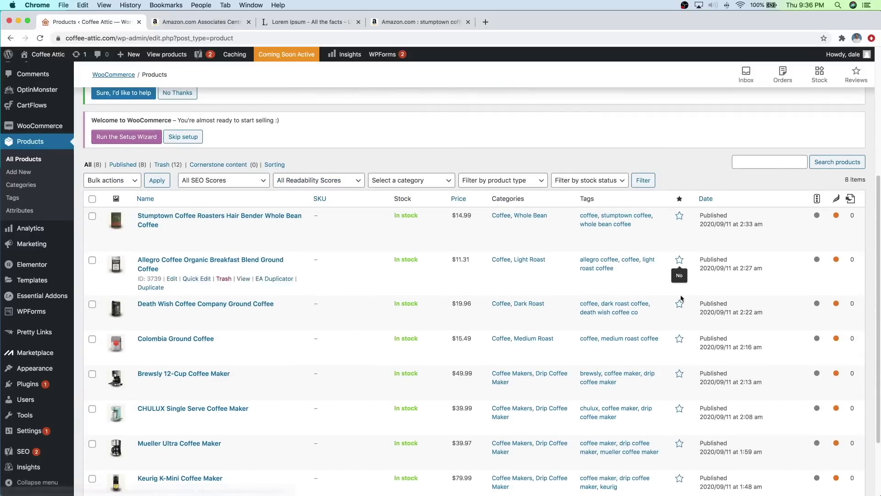
left_click(199, 235)
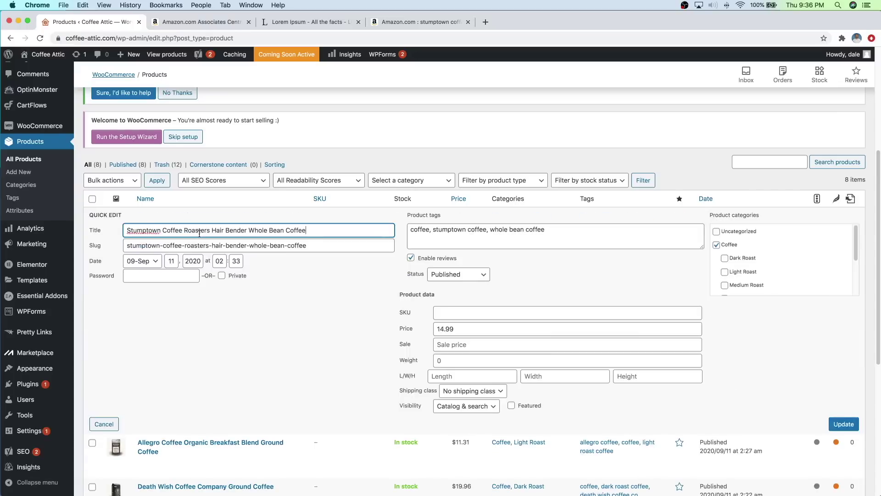
left_click(511, 406)
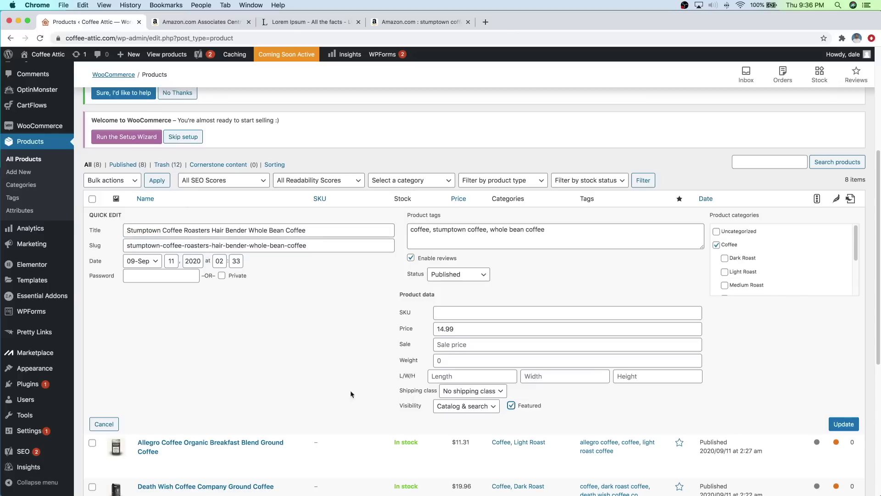
left_click(841, 425)
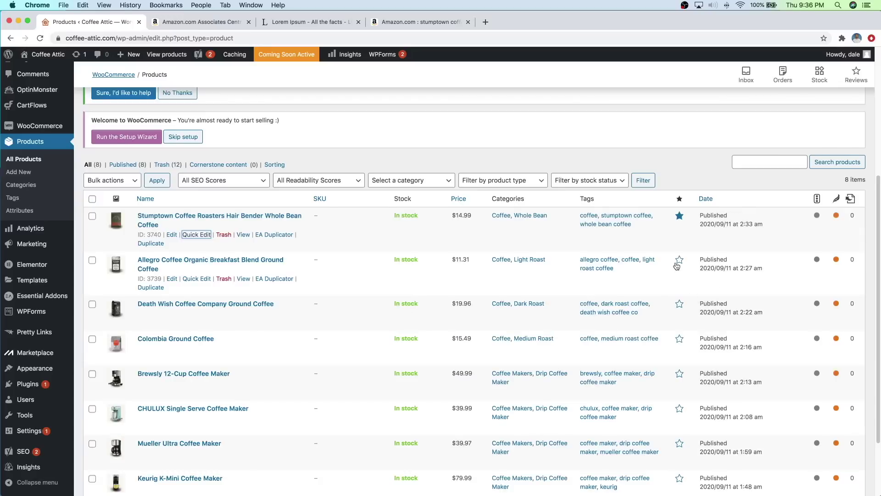
Step: Star the Allegro, Death Wish, Colombia Ground Coffee and Brewsly products as featured
left_click(680, 263)
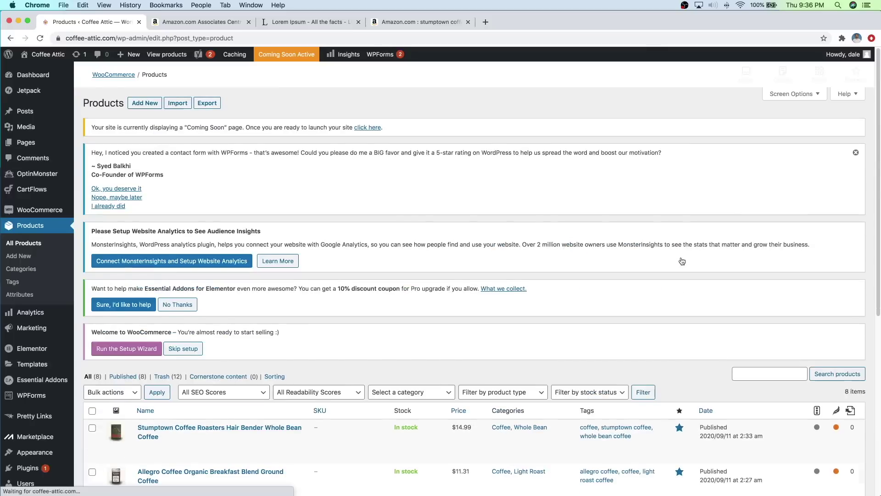
scroll(682, 266, "down", 5)
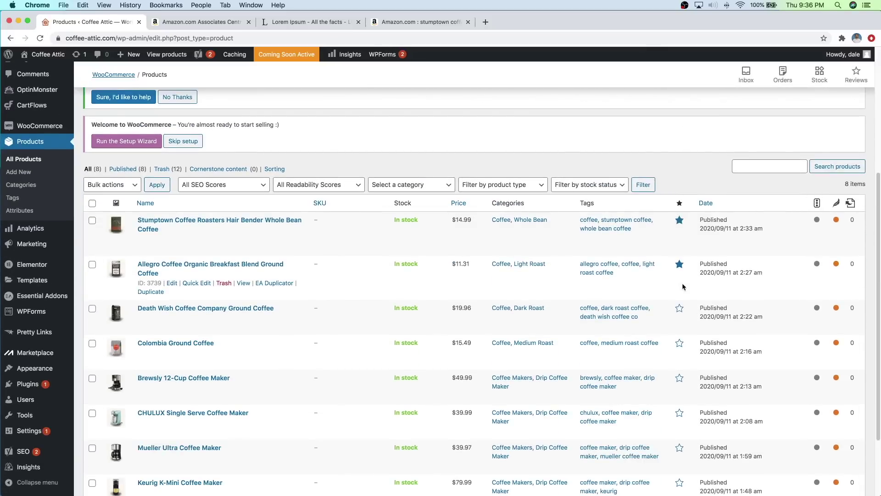
left_click(679, 310)
scroll(684, 303, "down", 5)
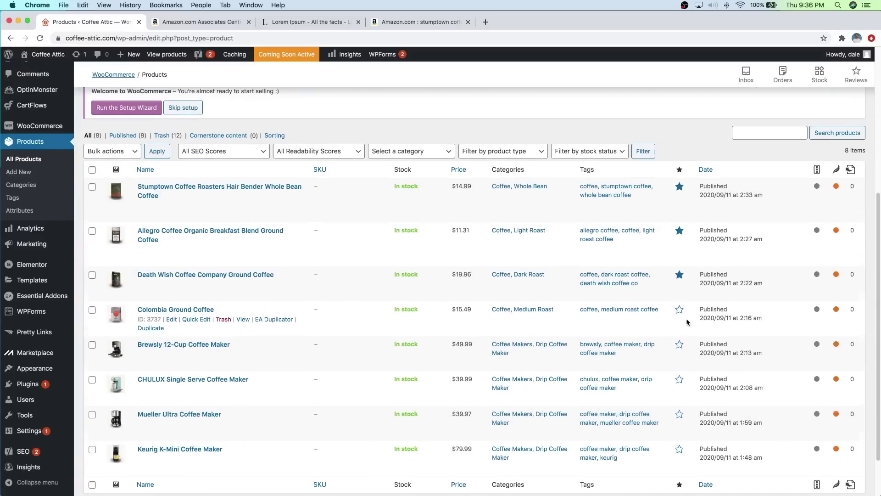
left_click(680, 300)
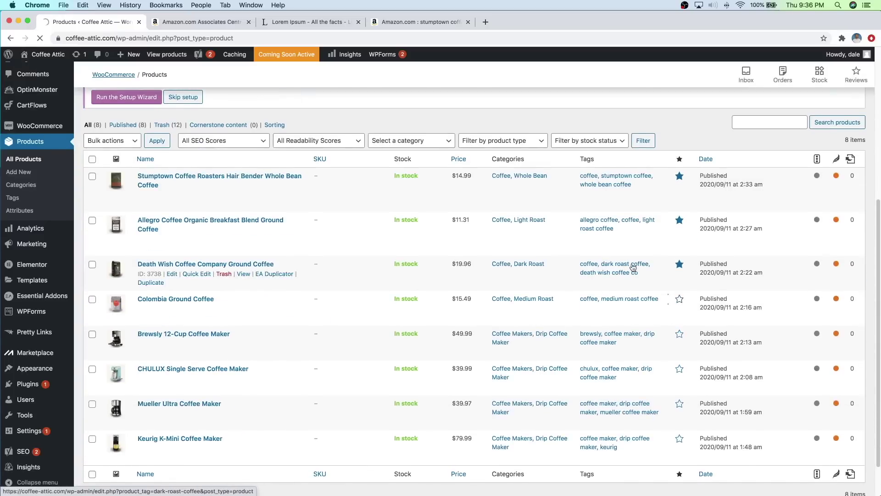
scroll(685, 288, "down", 6)
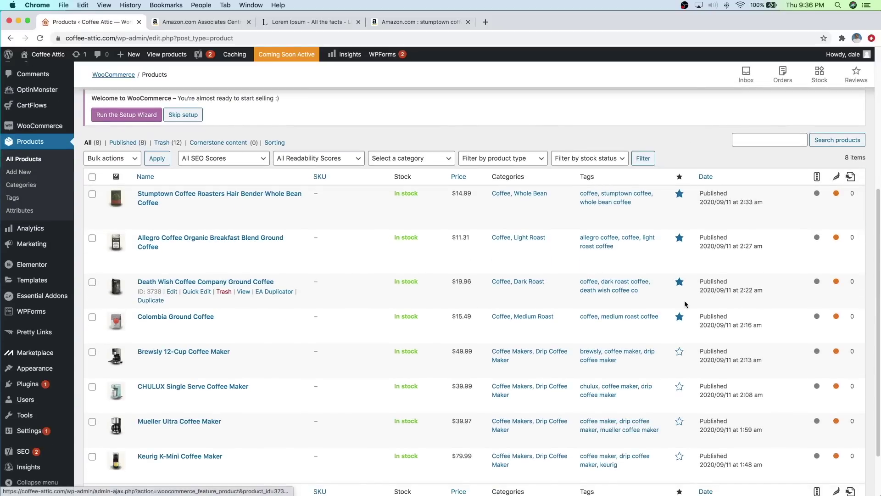
left_click(680, 352)
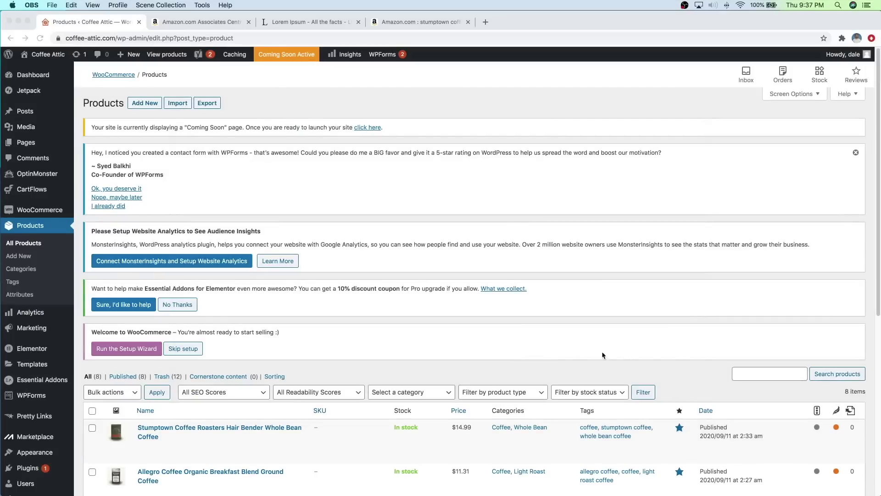
Step: Open the Coffee Attic live site in a new browser tab
left_click(47, 55)
mouse_move(45, 56)
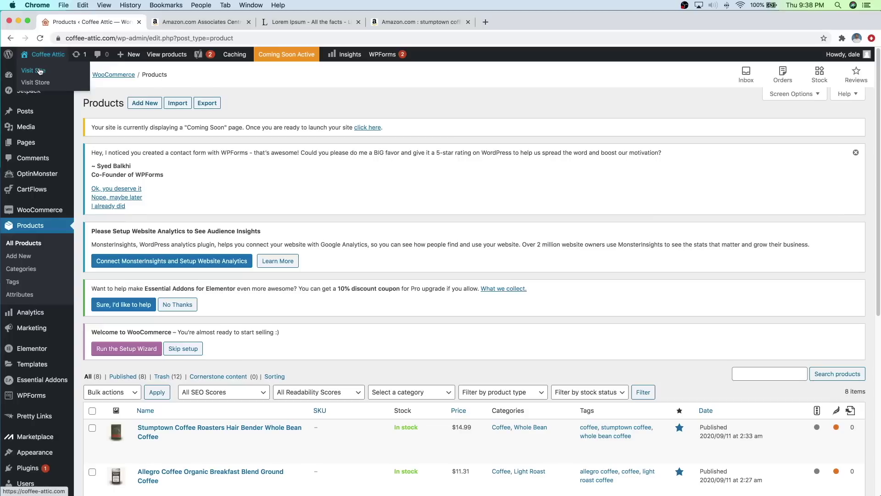
right_click(41, 69)
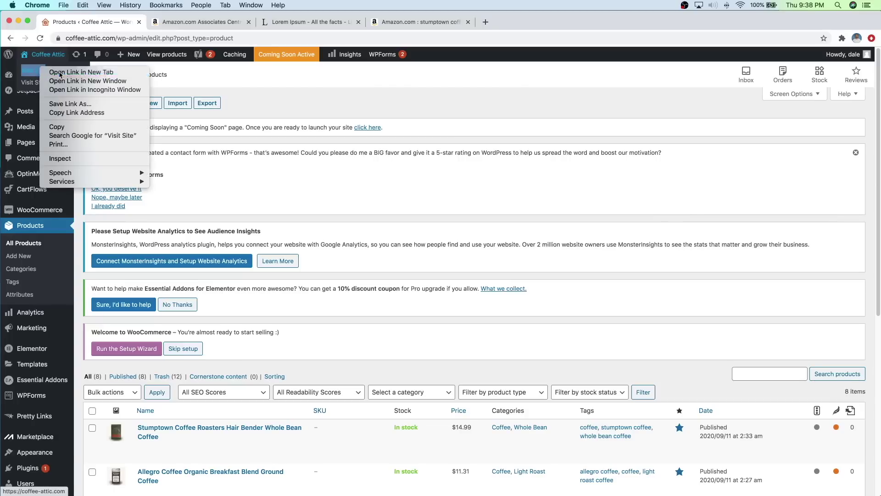
left_click(60, 72)
left_click(177, 28)
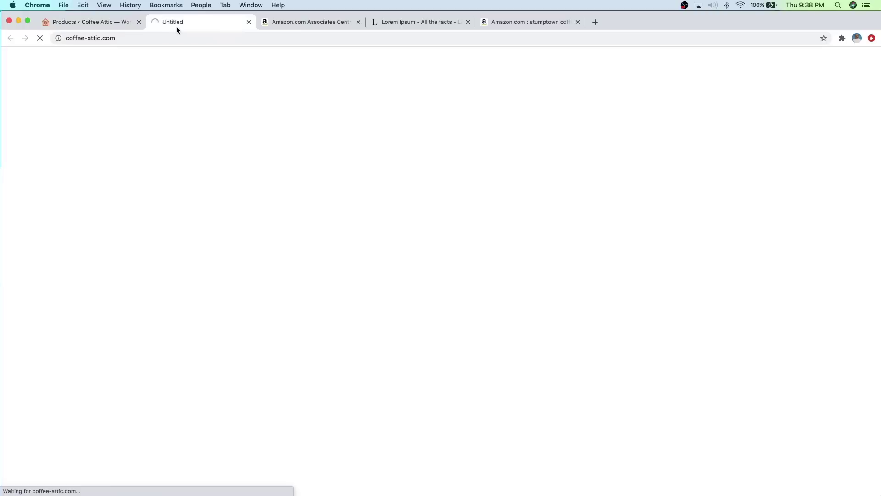
Step: Open the Coffee Attic Home page in the Elementor editor
scroll(442, 210, "down", 10)
scroll(455, 208, "down", 2)
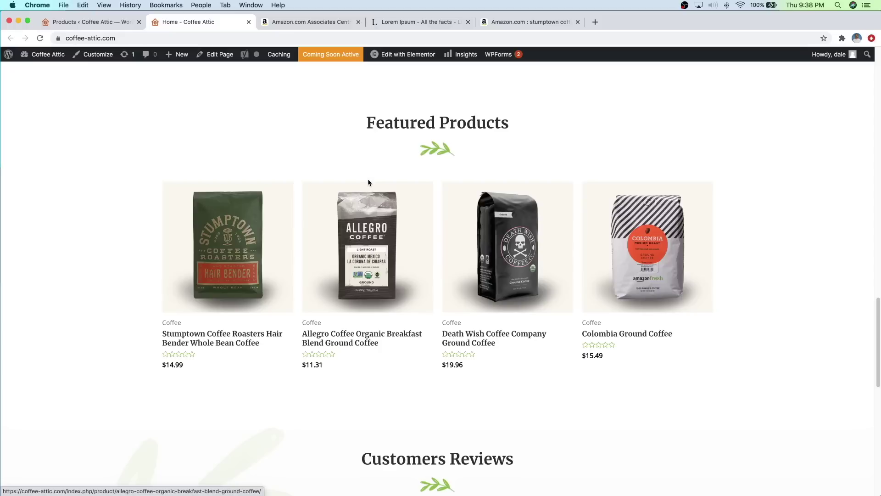
mouse_move(391, 57)
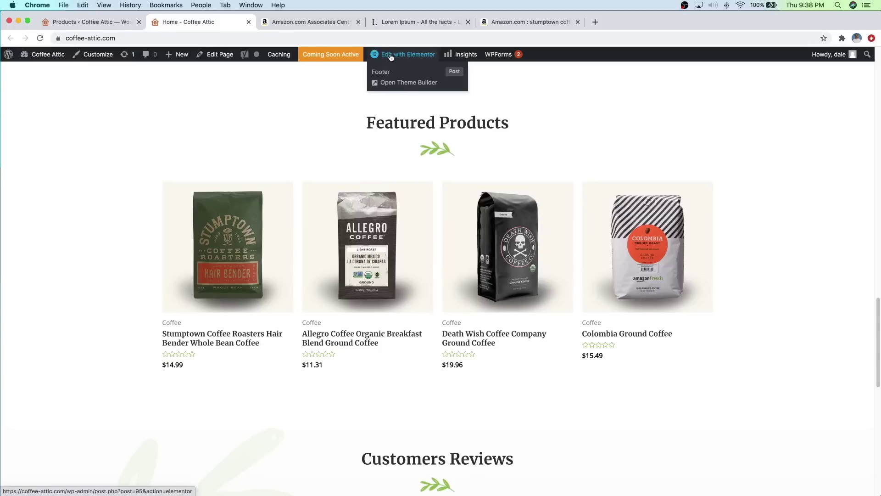
left_click(390, 57)
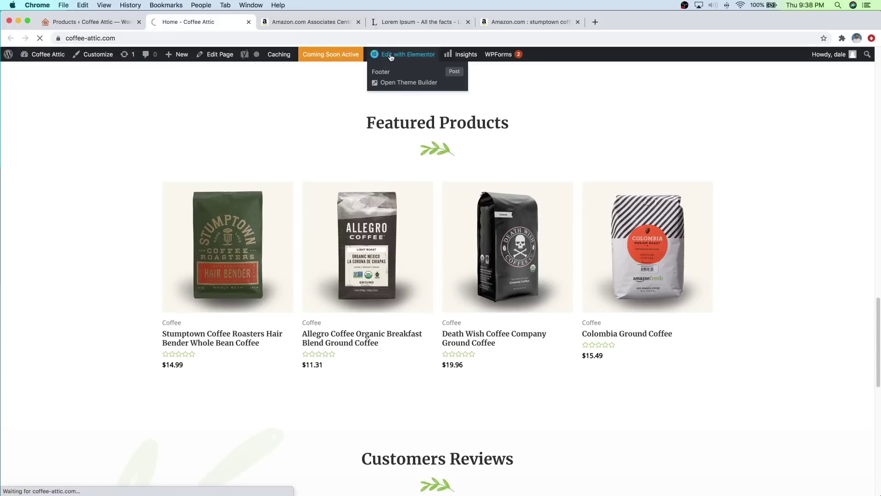
scroll(407, 138, "down", 5)
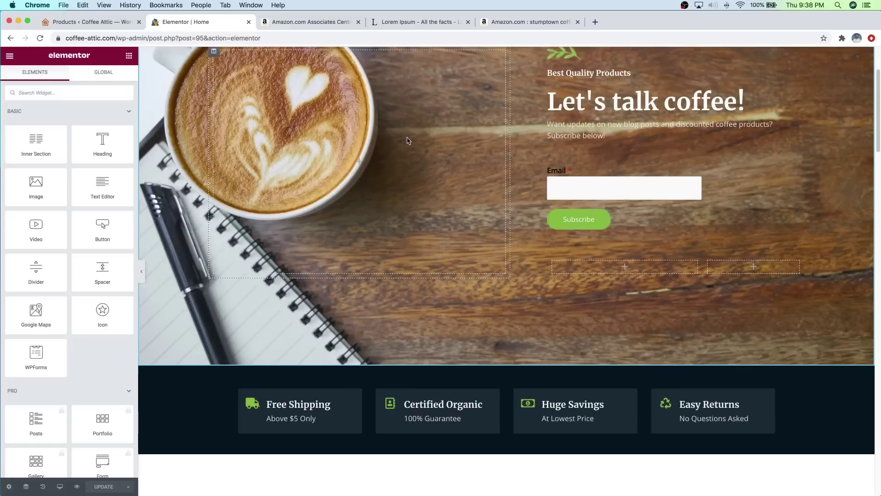
Step: Change the Featured Products shortcode limit from 4 to 8, update the home page, and close Elementor
scroll(407, 139, "down", 12)
scroll(456, 195, "down", 10)
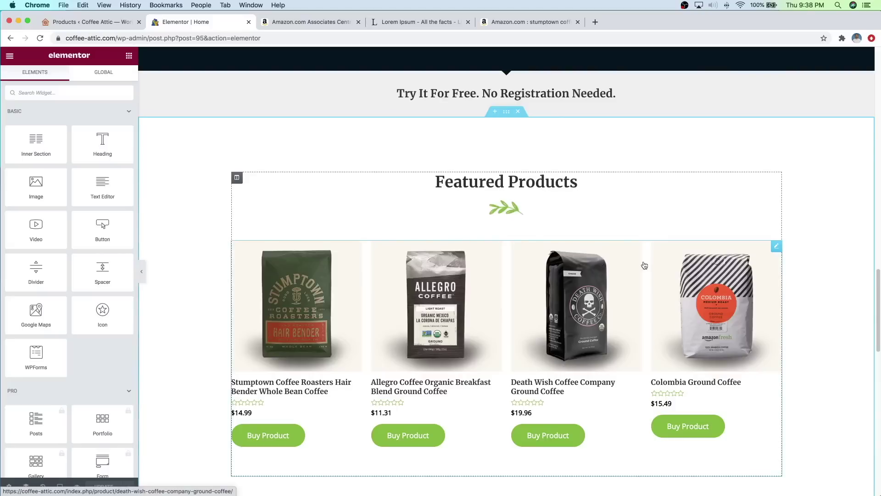
left_click(776, 246)
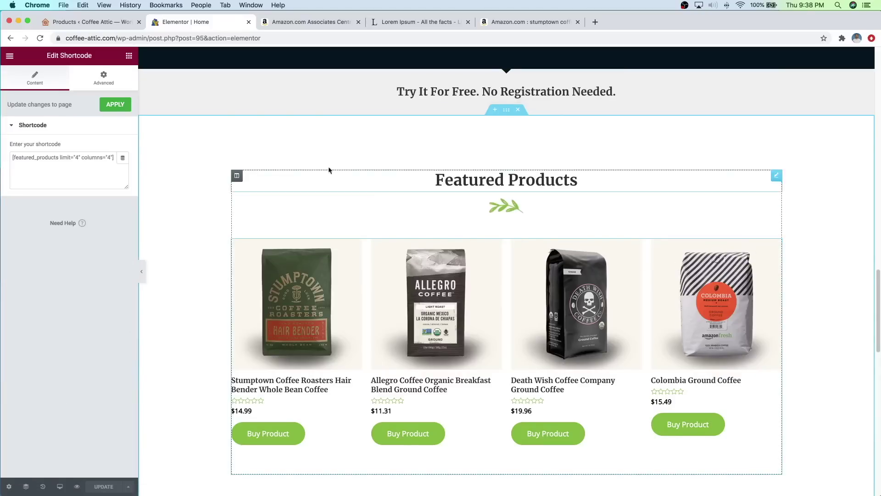
left_click(78, 157)
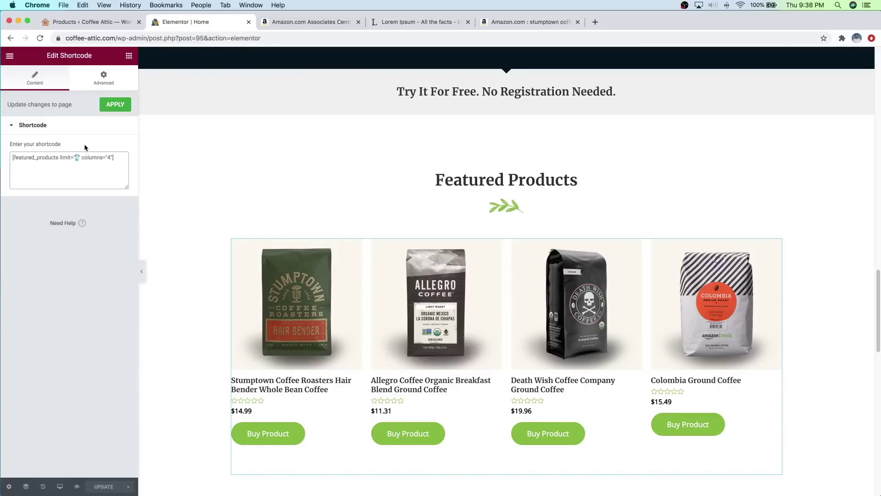
type("8")
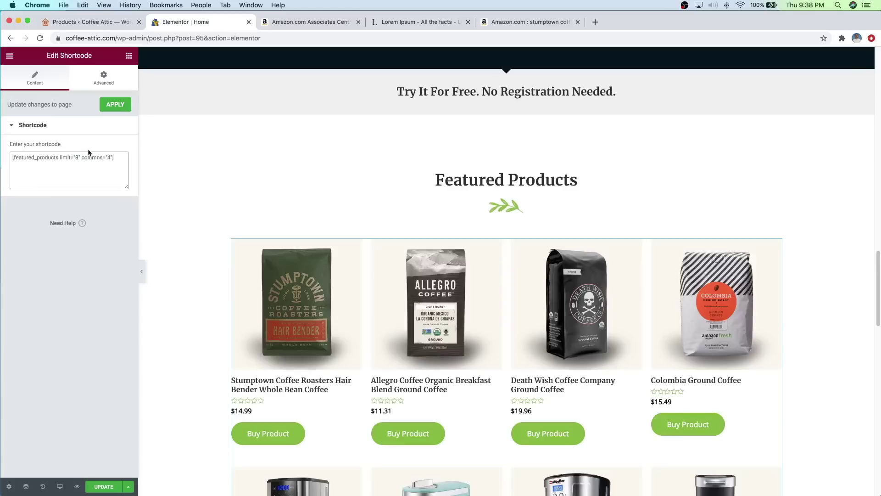
scroll(443, 322, "down", 3)
scroll(633, 168, "down", 2)
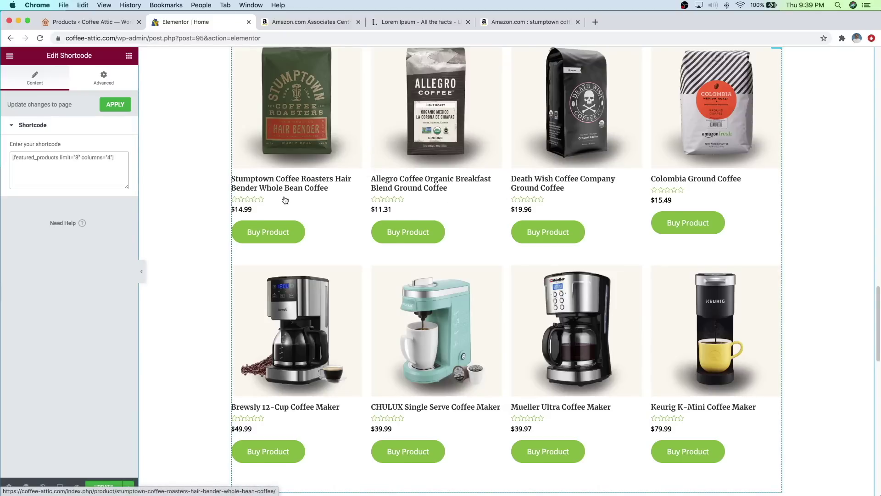
left_click(122, 109)
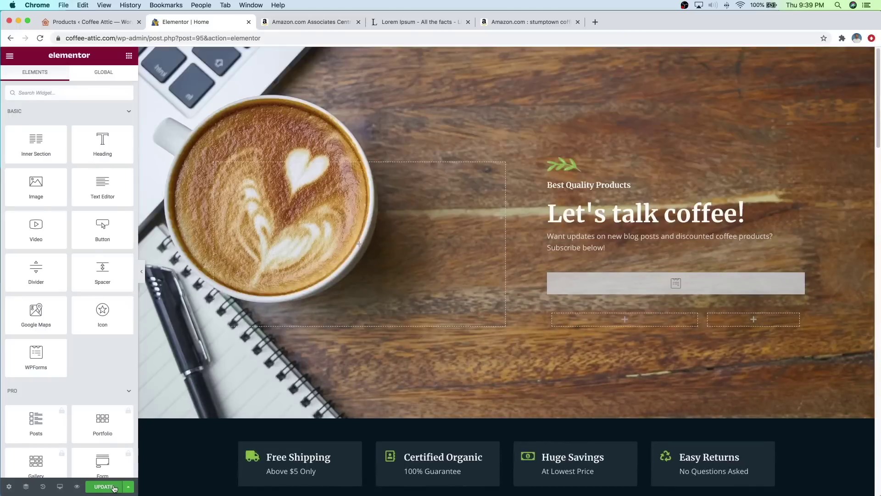
left_click(113, 487)
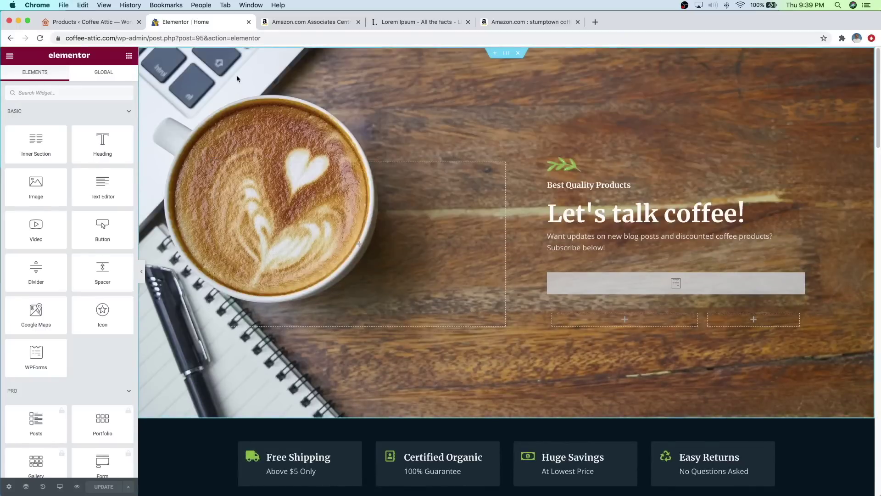
left_click(248, 22)
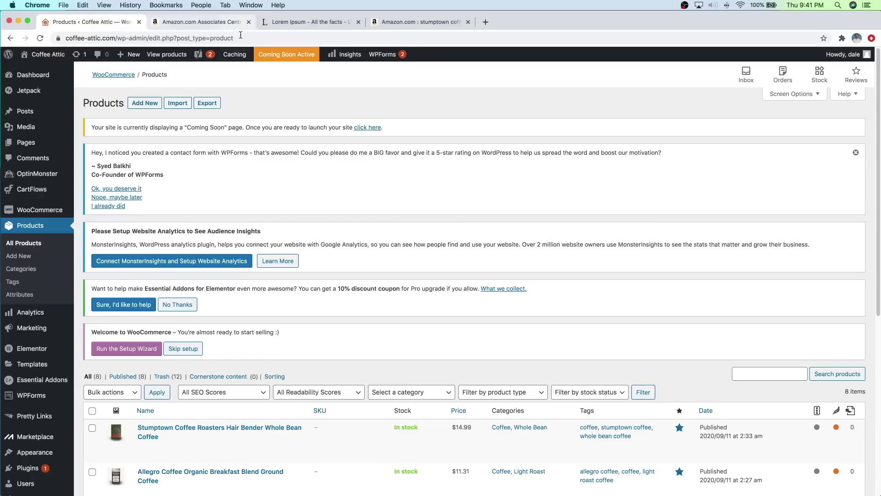
Step: Open a new empty Chrome tab beside the WordPress Products tab
left_click(486, 27)
Step: Go to littlecoffeeplace.com and open its 10 Best Drip Coffee Makers article
type("littlecof")
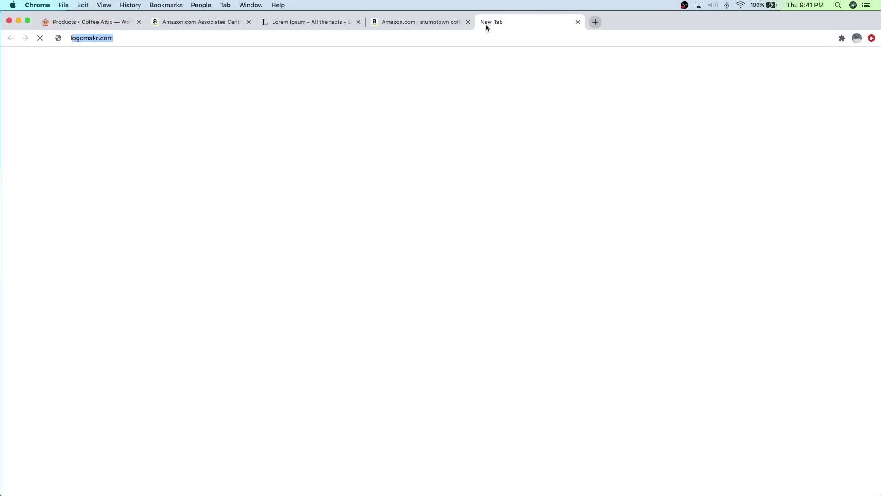
type("feeplace.com")
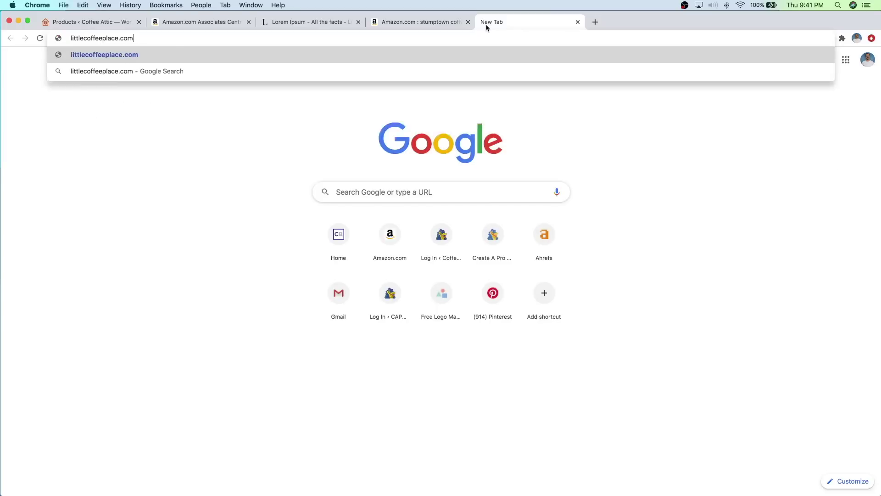
key("Return")
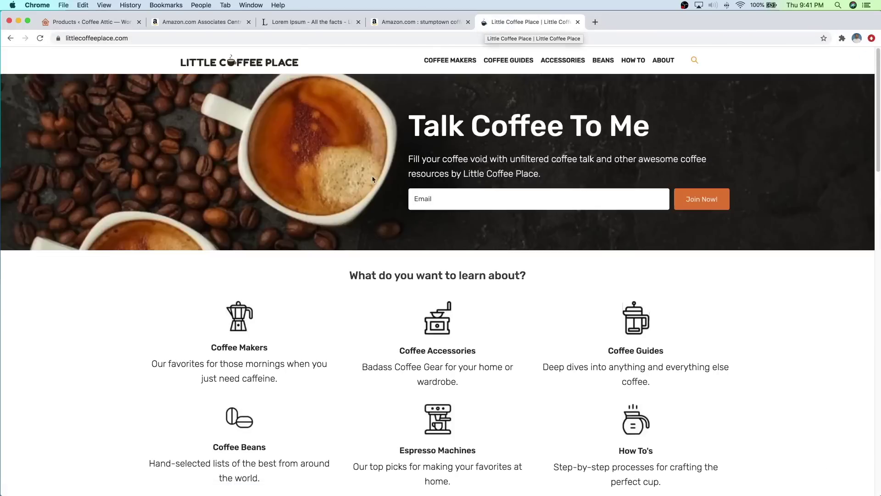
scroll(544, 286, "down", 6)
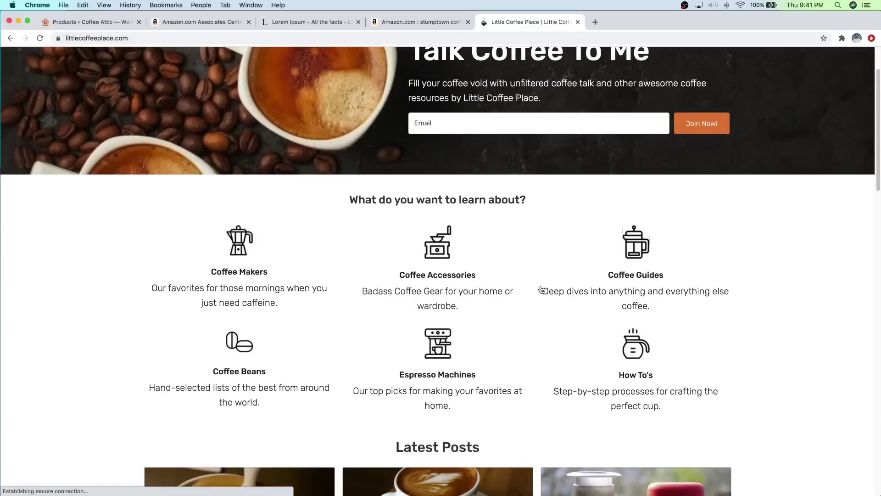
scroll(523, 283, "down", 7)
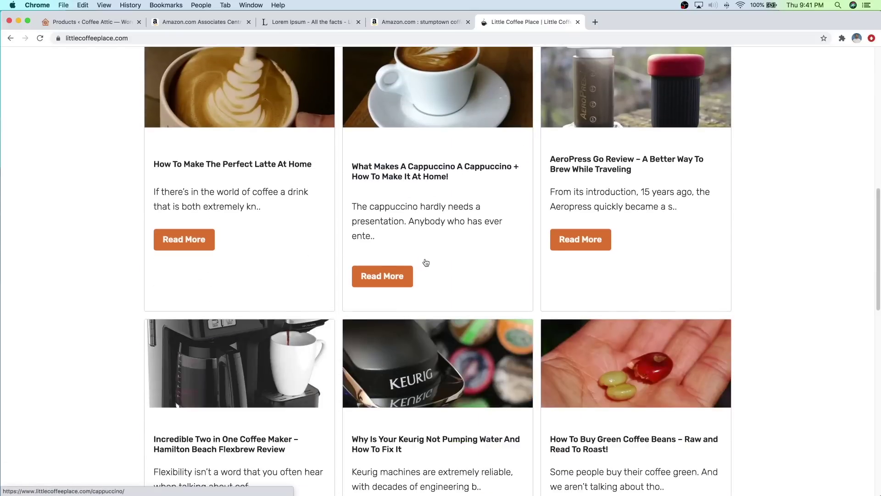
scroll(451, 256, "up", 2)
scroll(455, 259, "down", 5)
scroll(457, 260, "down", 11)
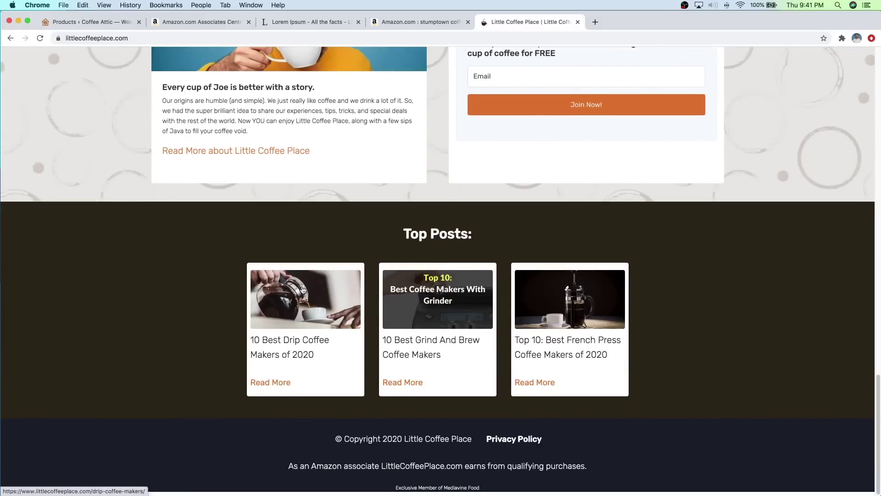
left_click(303, 289)
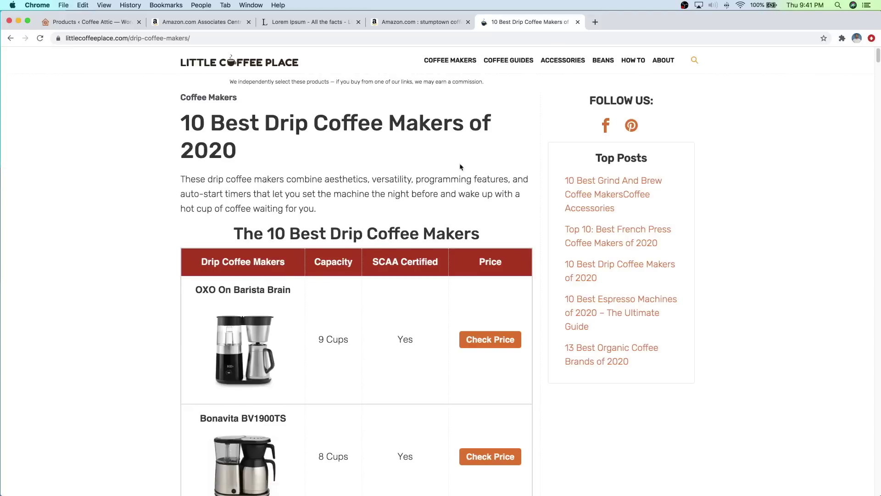
Step: Read through the article and check the OXO coffee maker's Amazon price page, then close it
scroll(459, 207, "down", 12)
scroll(416, 228, "down", 12)
scroll(410, 247, "down", 10)
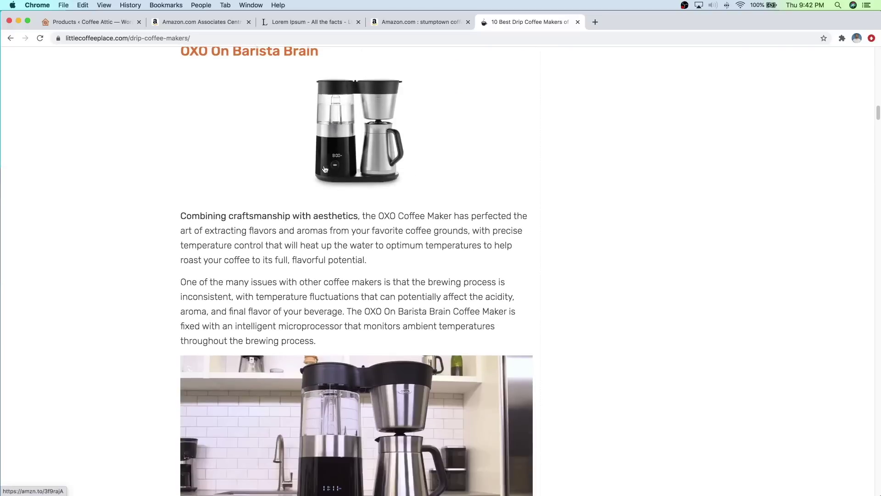
scroll(271, 170, "down", 4)
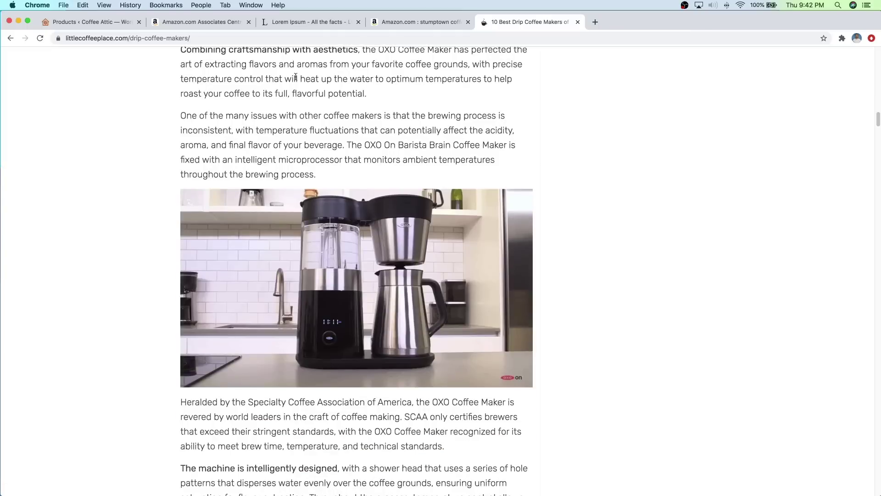
scroll(304, 120, "down", 5)
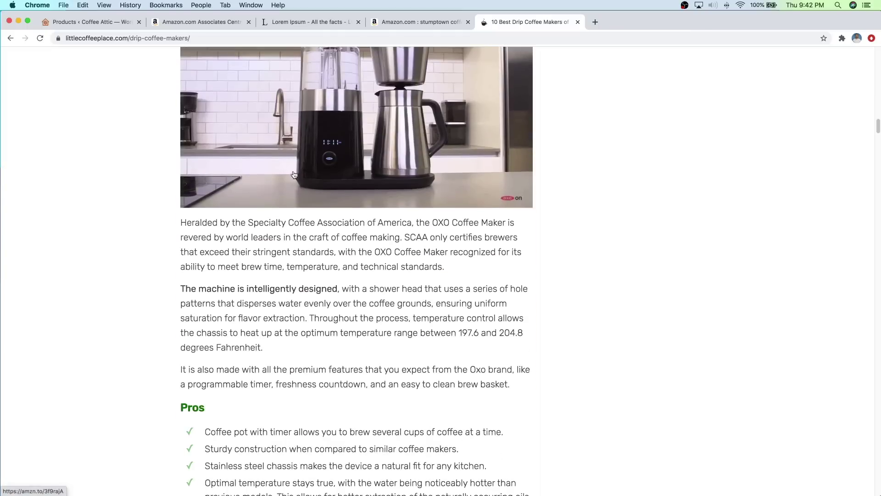
scroll(294, 172, "down", 4)
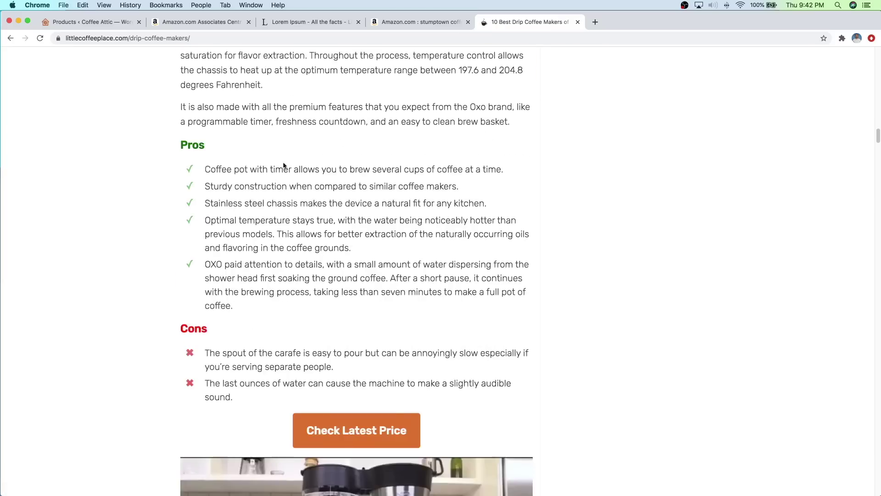
scroll(286, 163, "down", 3)
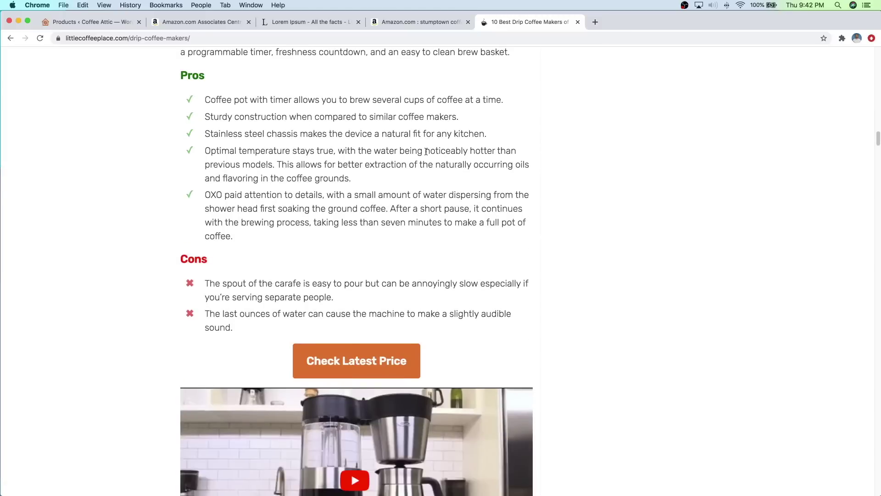
scroll(429, 150, "up", 1)
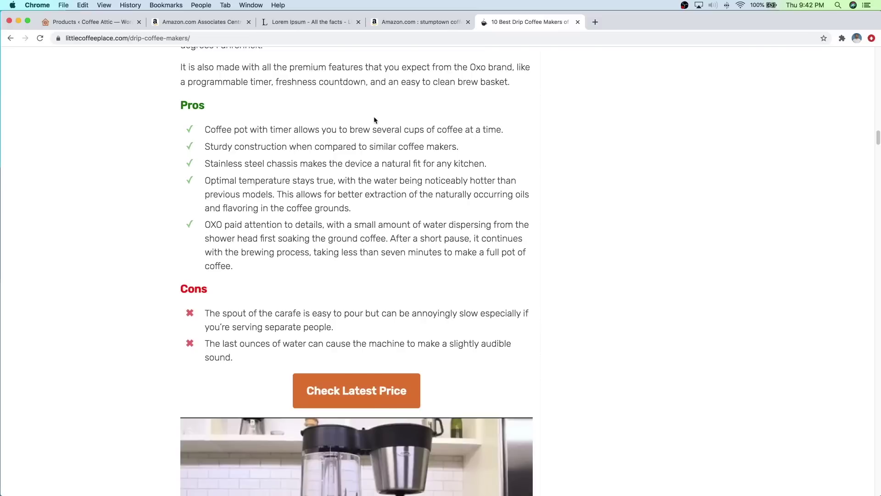
scroll(308, 116, "up", 2)
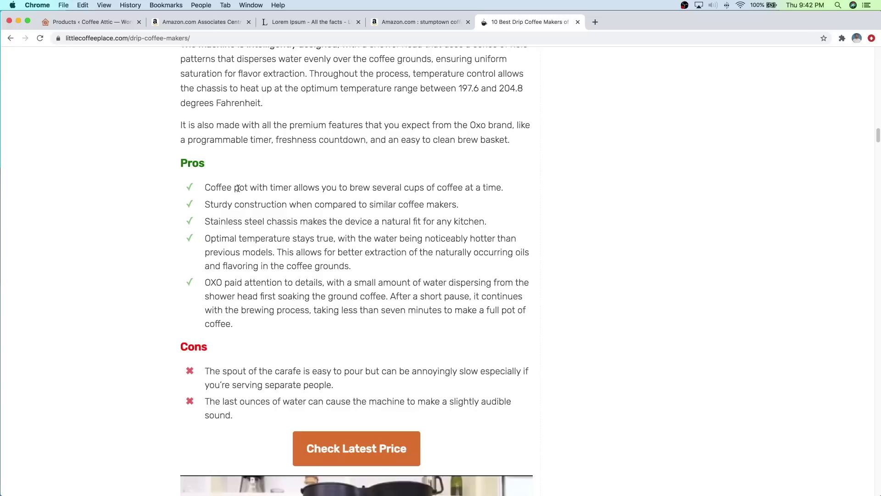
scroll(306, 182, "down", 3)
scroll(306, 182, "up", 1)
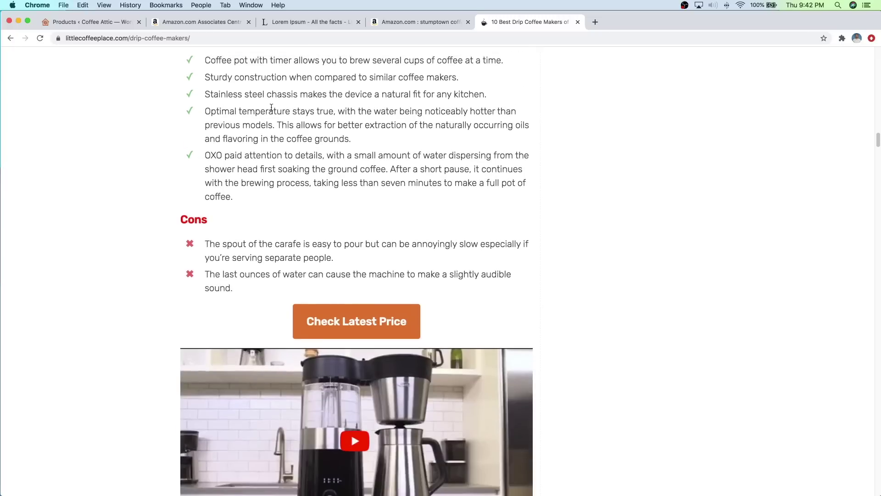
left_click(364, 323)
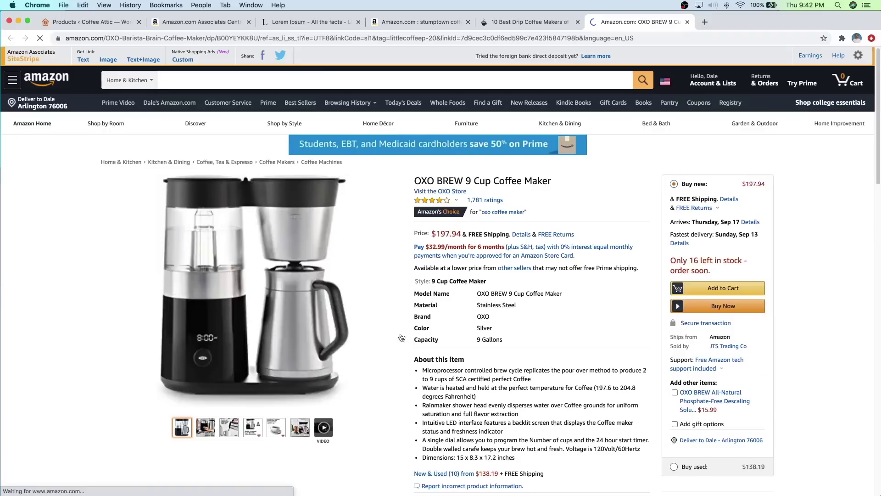
left_click(687, 23)
Step: Close the competitor's article and return to the WordPress Products admin
scroll(479, 241, "up", 10)
scroll(478, 241, "up", 15)
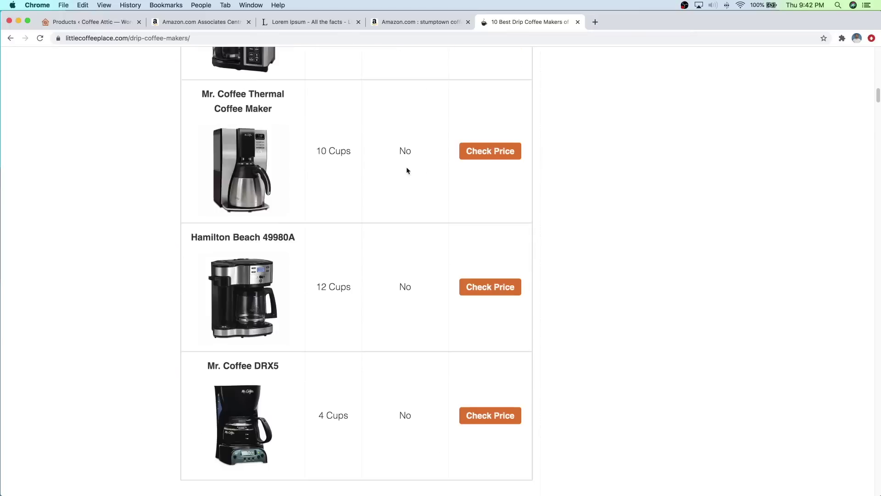
scroll(416, 179, "up", 12)
scroll(445, 170, "up", 10)
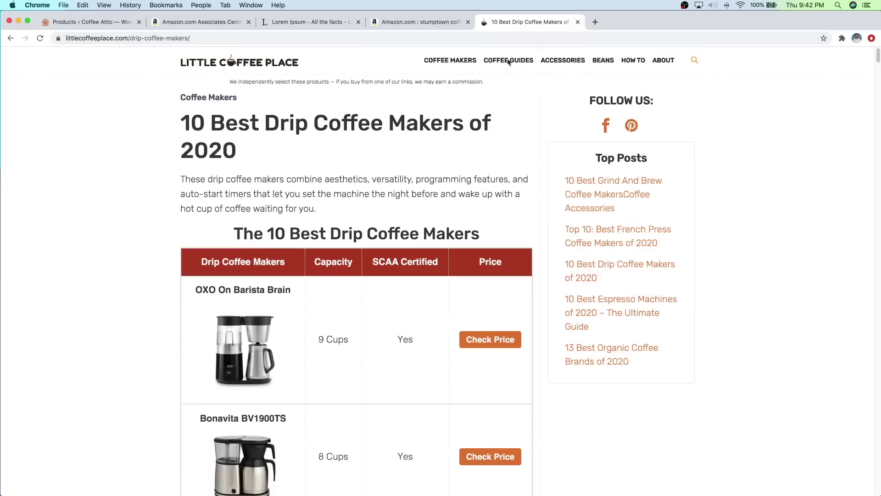
left_click(578, 22)
left_click(90, 23)
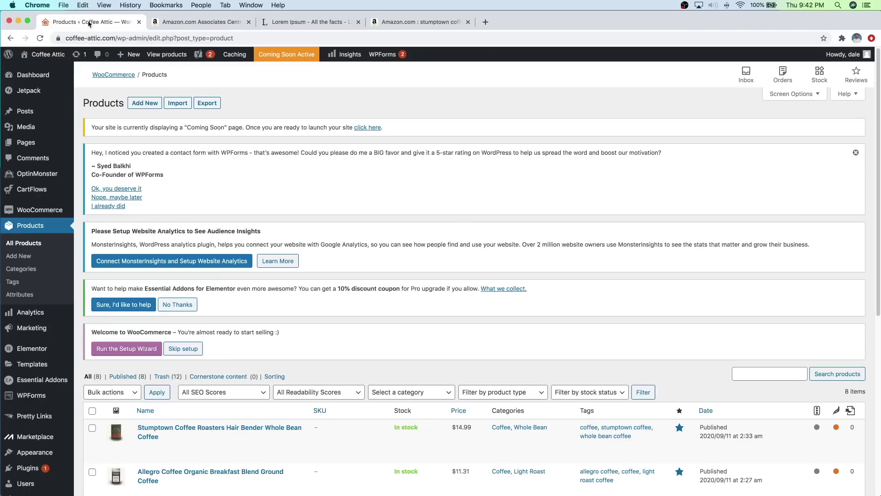
Step: Add a new post titled 'The Top 10 Best Drip Coffee Makers | 2020'
mouse_move(35, 112)
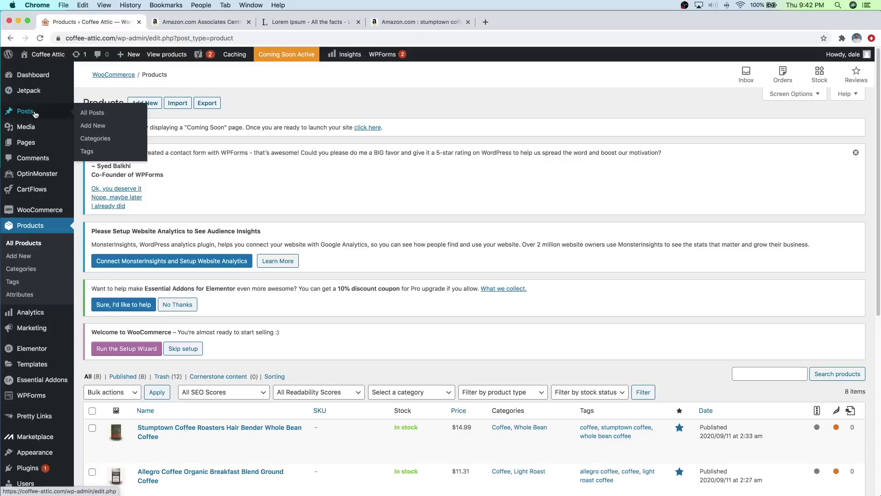
left_click(99, 128)
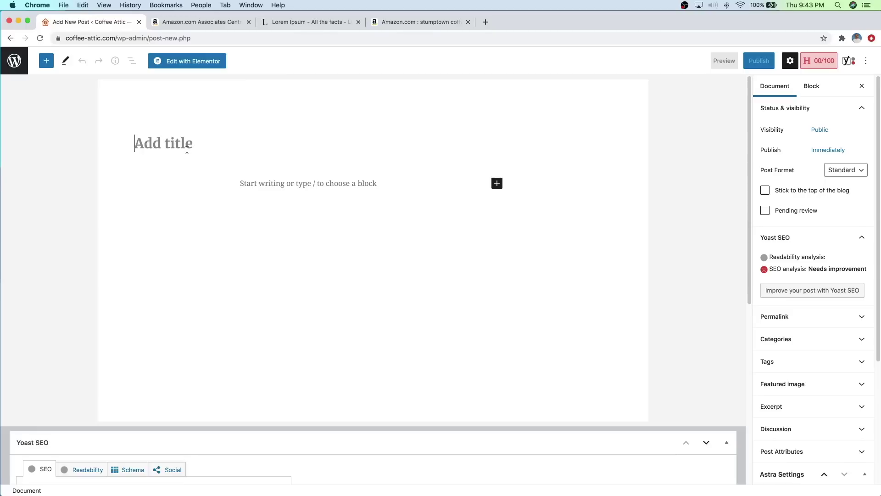
type("The ")
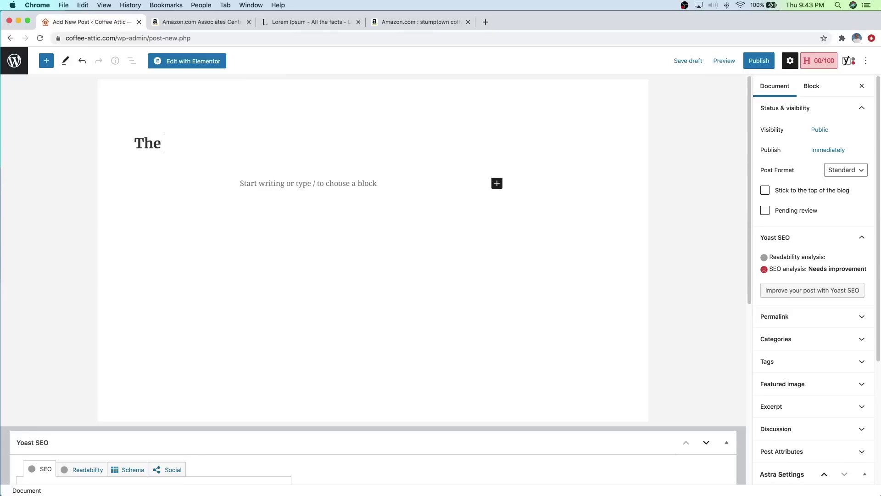
type("Top 10 Best Drip C")
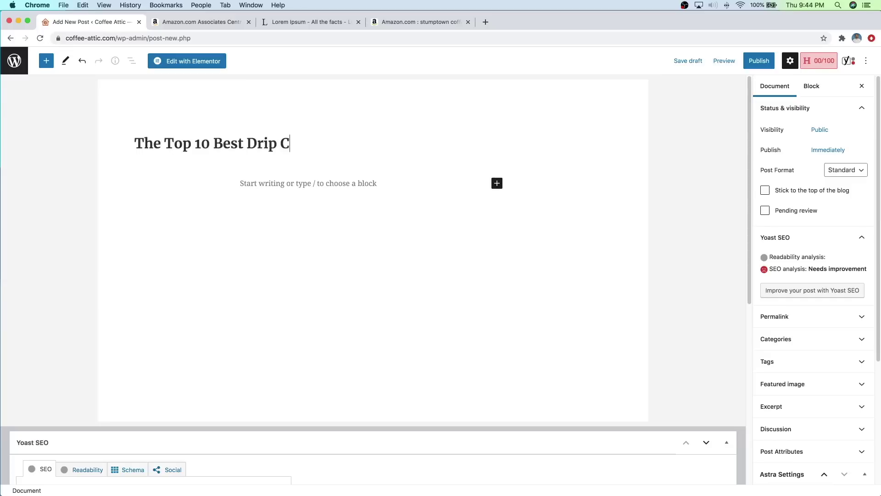
type("offee Maker")
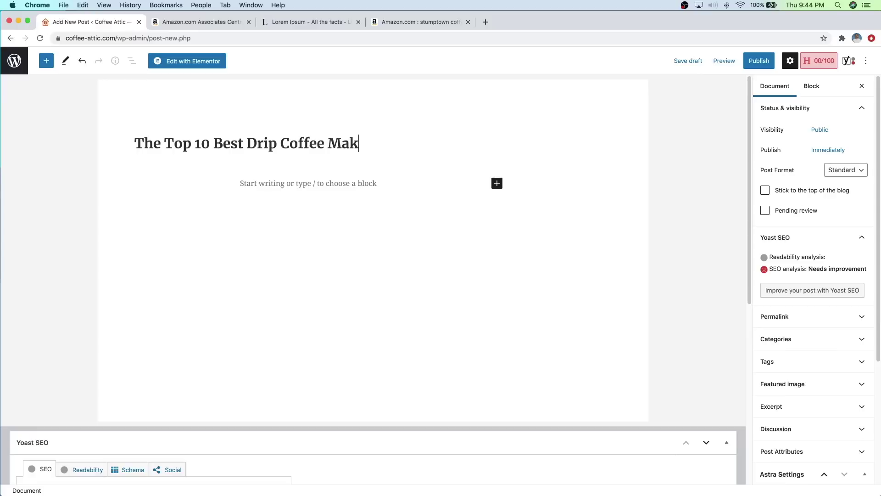
type("| 2020")
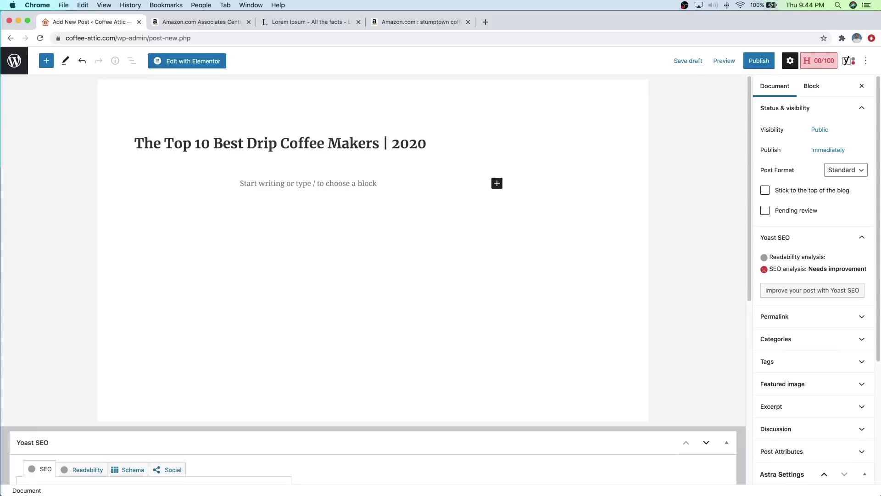
left_click_drag(247, 143, 378, 144)
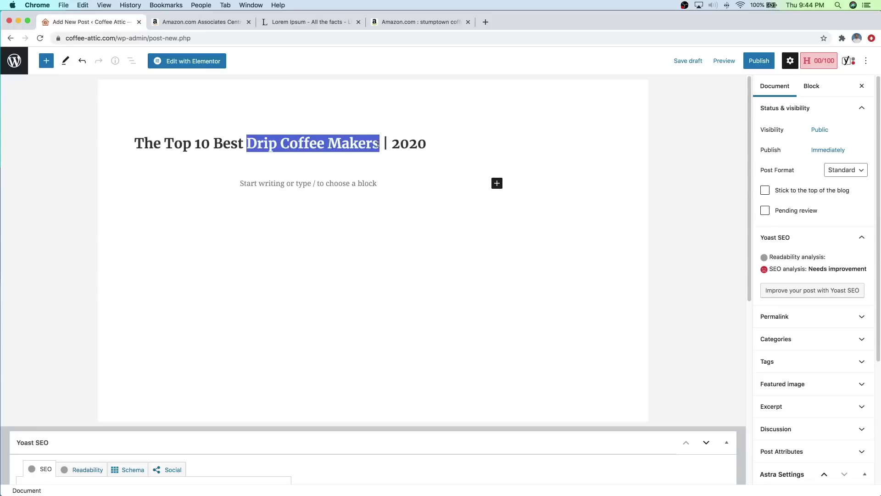
left_click_drag(214, 143, 376, 146)
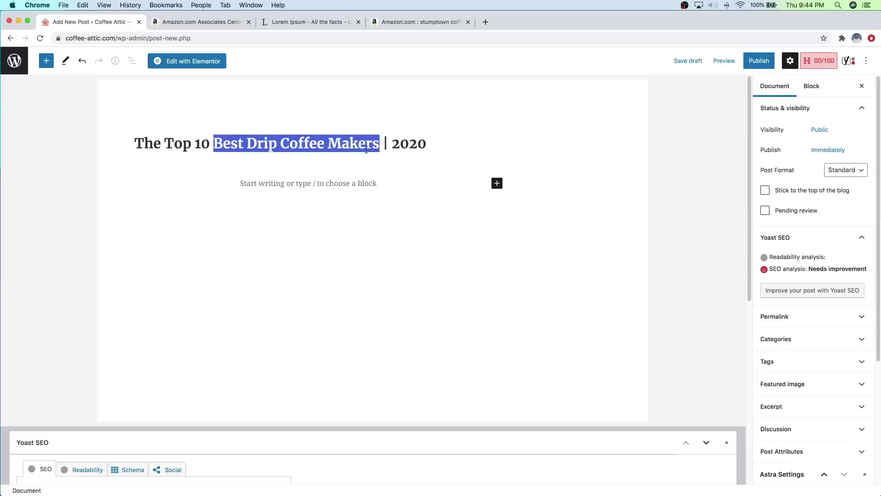
left_click(380, 147)
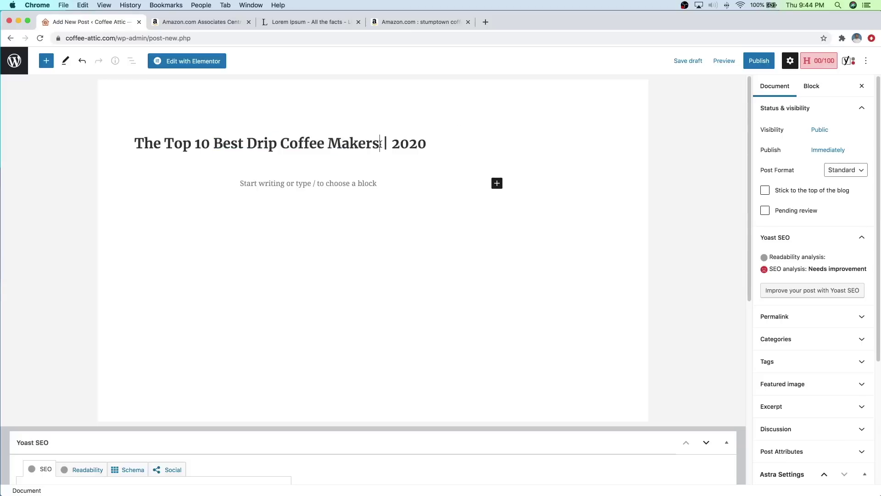
left_click(485, 22)
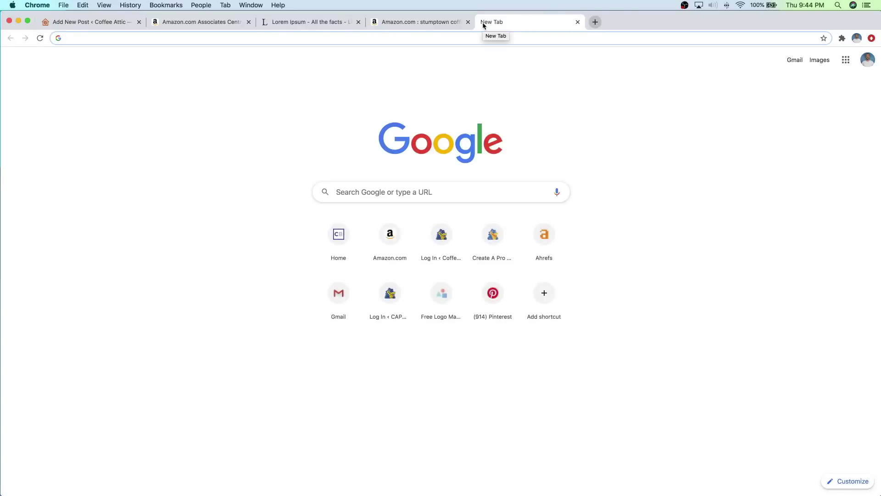
Step: Search keywordtool.io for 'best drip coffee makers' and browse the Google keyword suggestions
type("keyword")
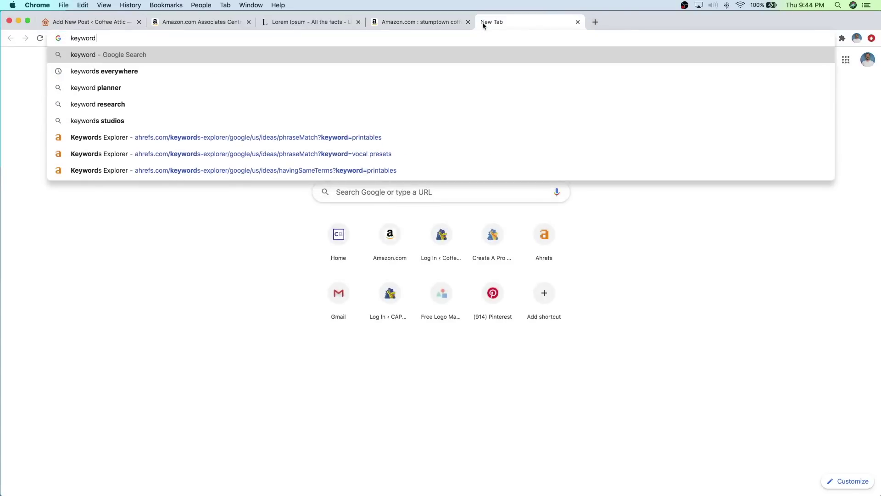
type("tool.")
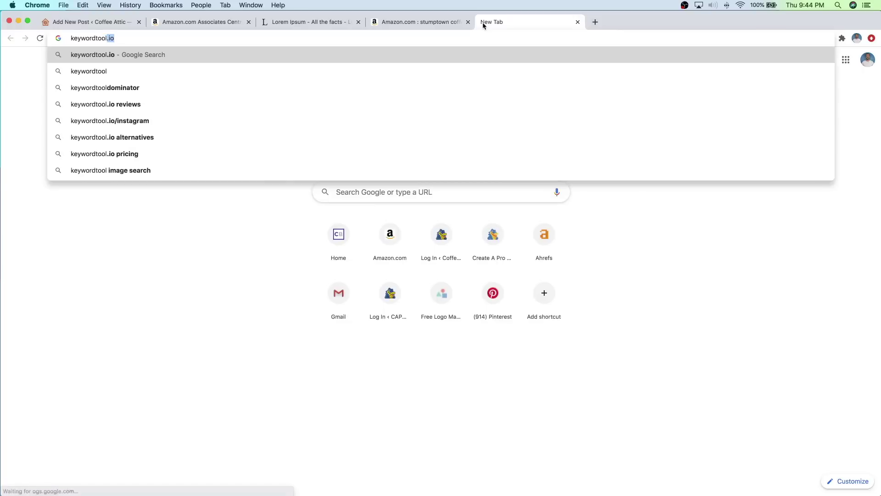
type("io")
key("Return")
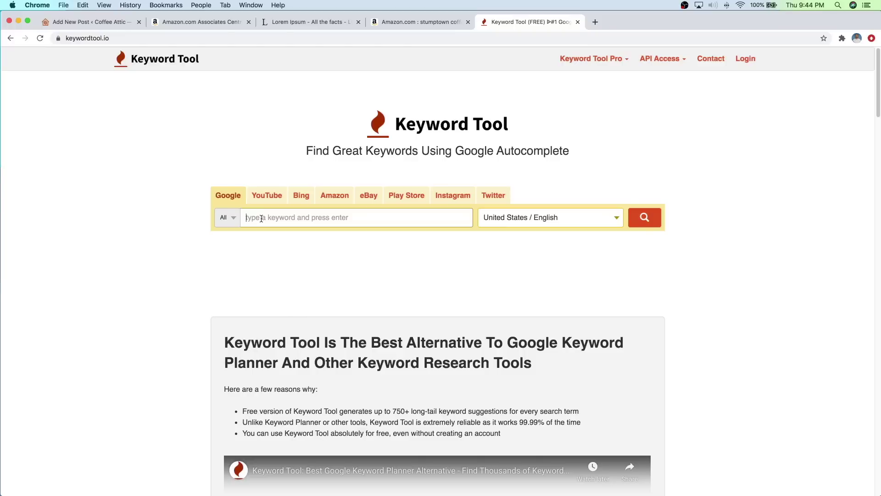
left_click(262, 218)
type("best dri")
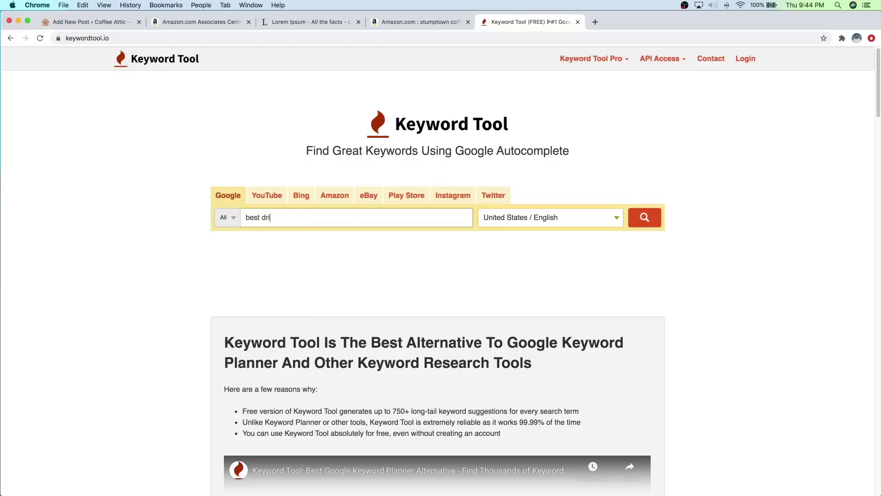
type("p coffee makers")
key("Return")
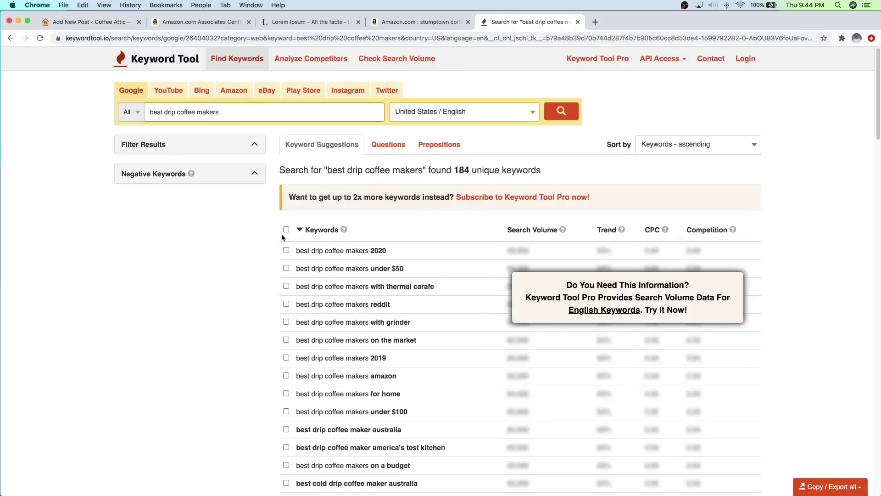
scroll(413, 253, "down", 2)
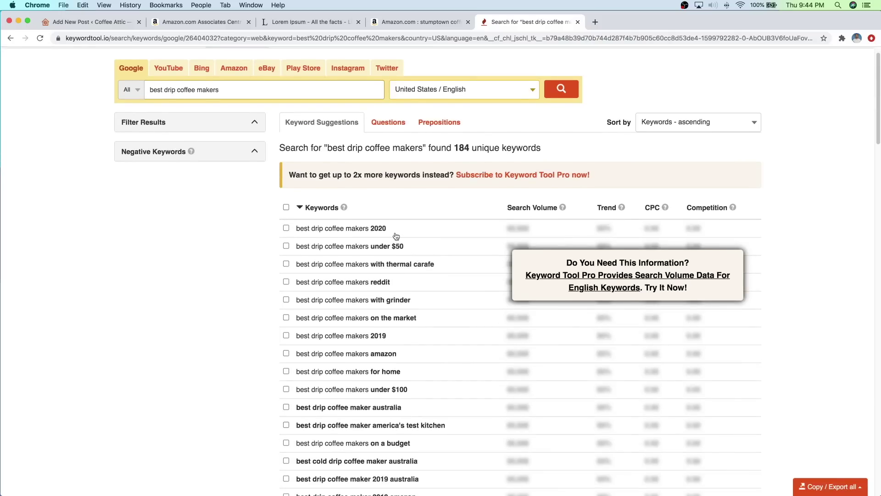
scroll(367, 236, "down", 2)
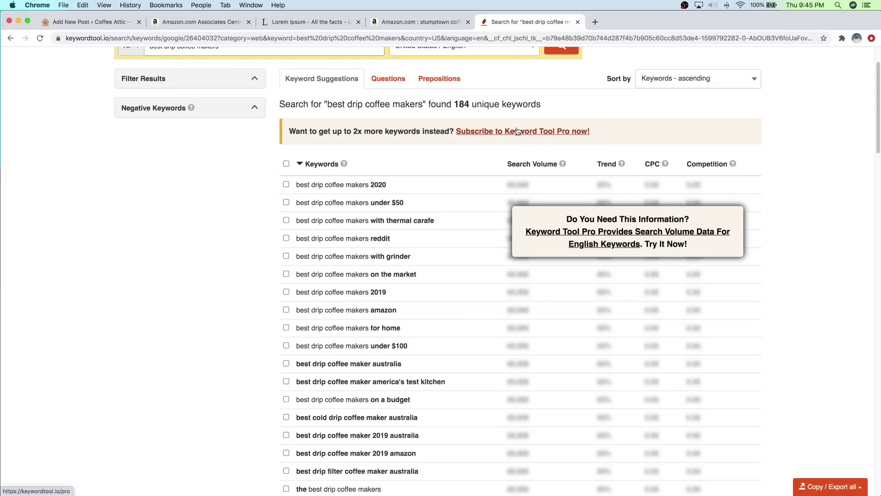
scroll(459, 192, "up", 1)
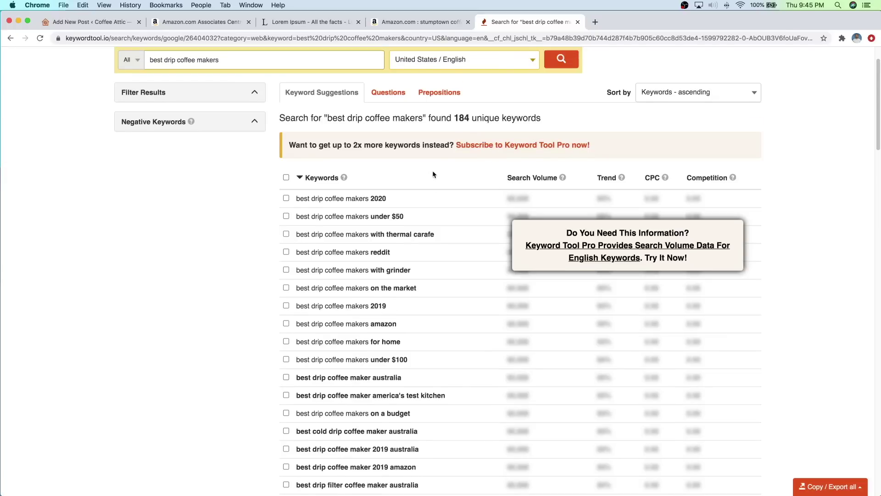
scroll(423, 170, "down", 3)
scroll(422, 170, "down", 1)
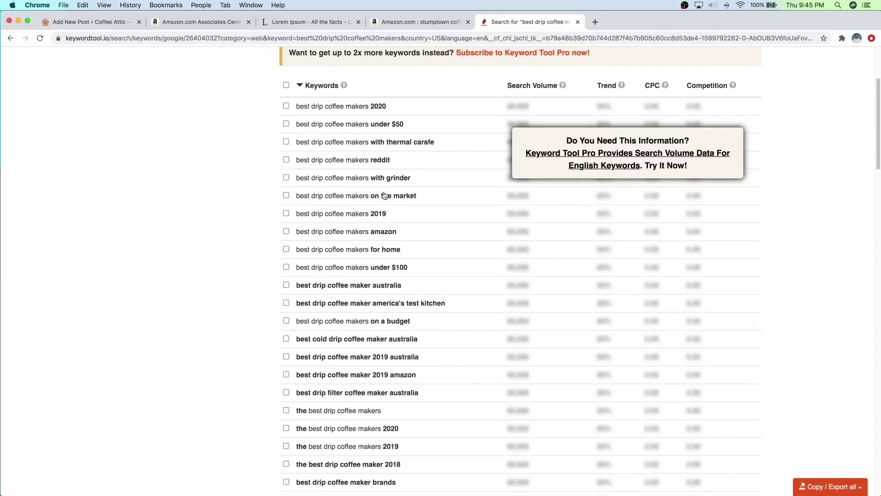
Step: Run an Ahrefs Keywords Explorer search for 'best drip coffee makers'
left_click(595, 22)
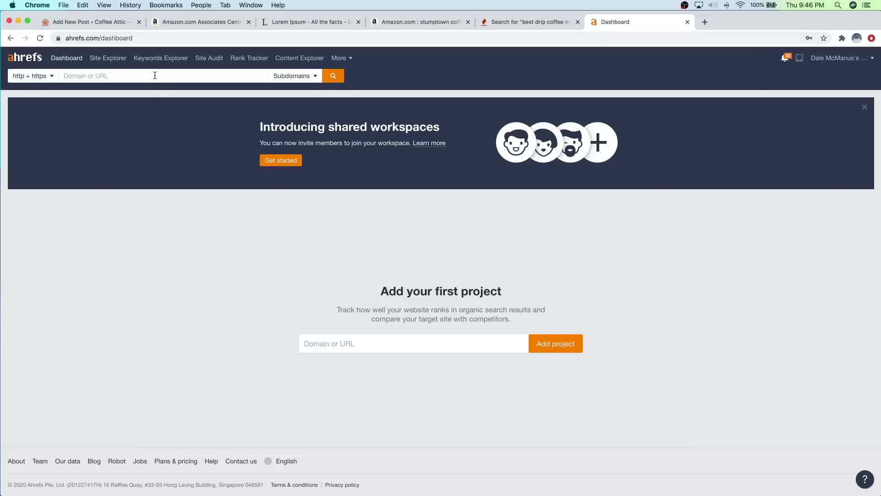
left_click(504, 22)
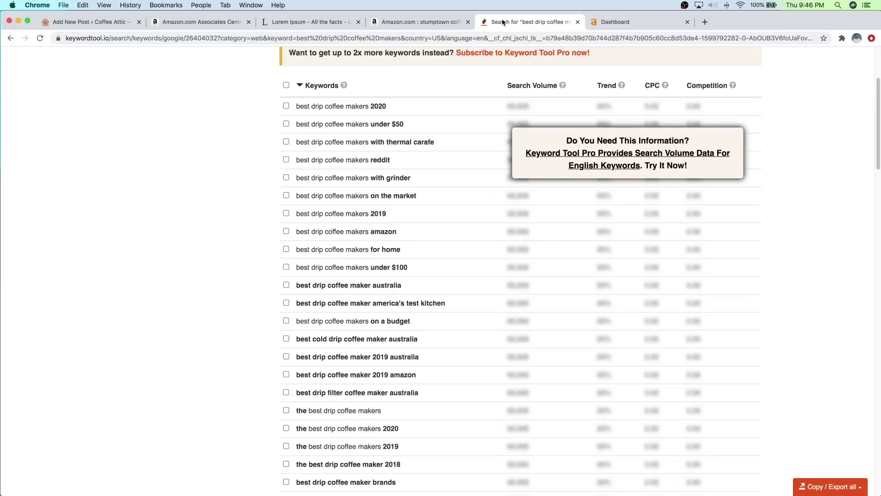
scroll(445, 170, "up", 2)
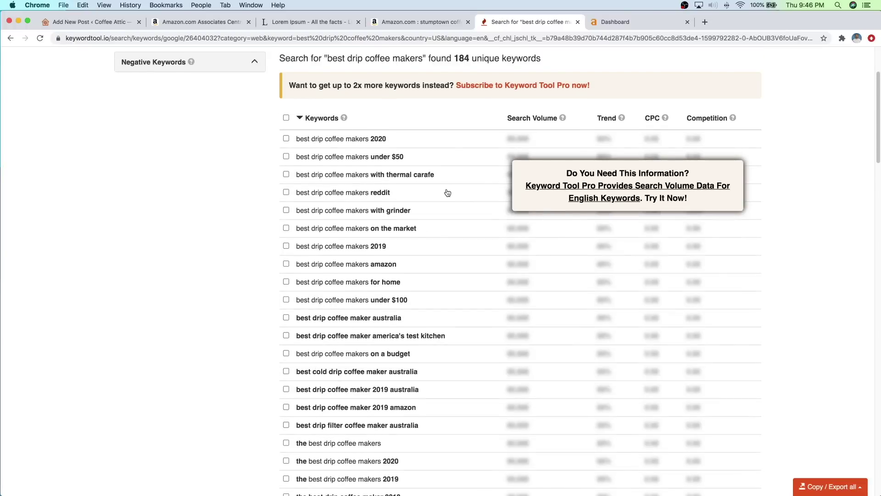
scroll(477, 195, "up", 6)
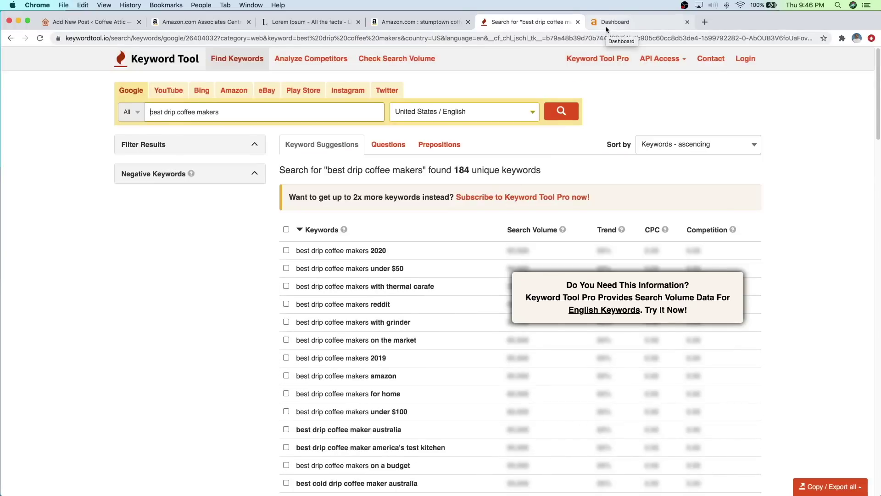
left_click(605, 27)
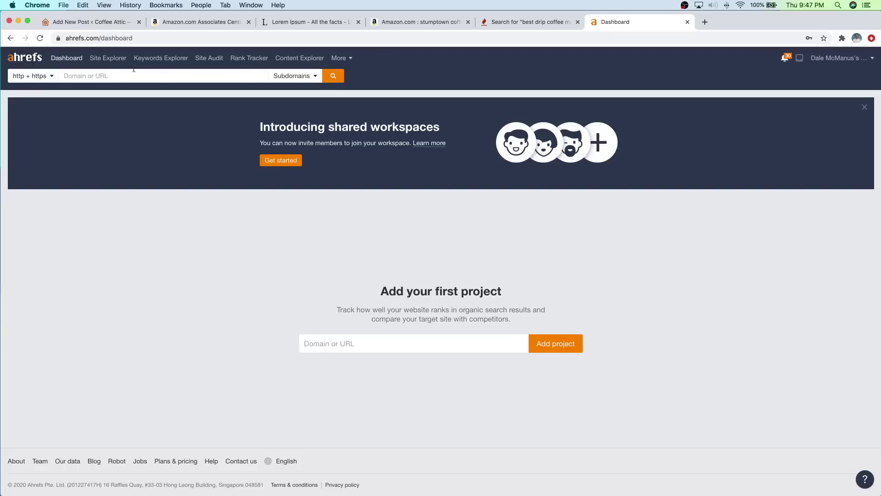
left_click(155, 59)
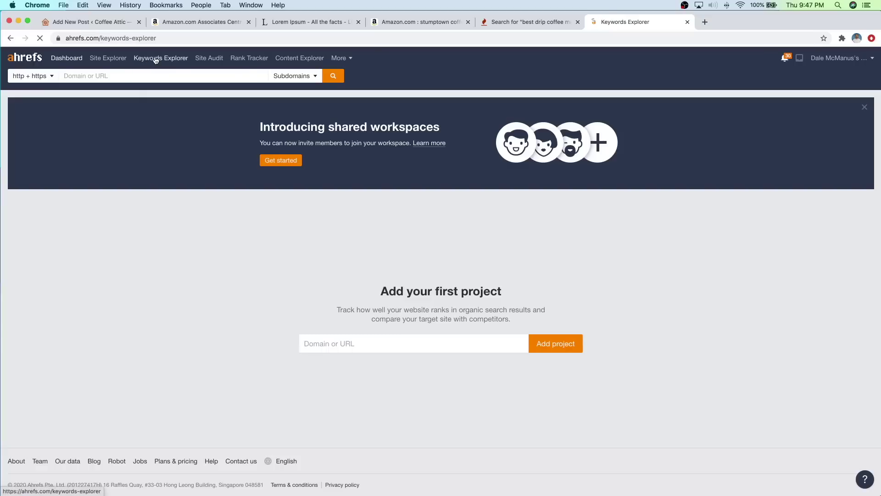
type("best drip coffe")
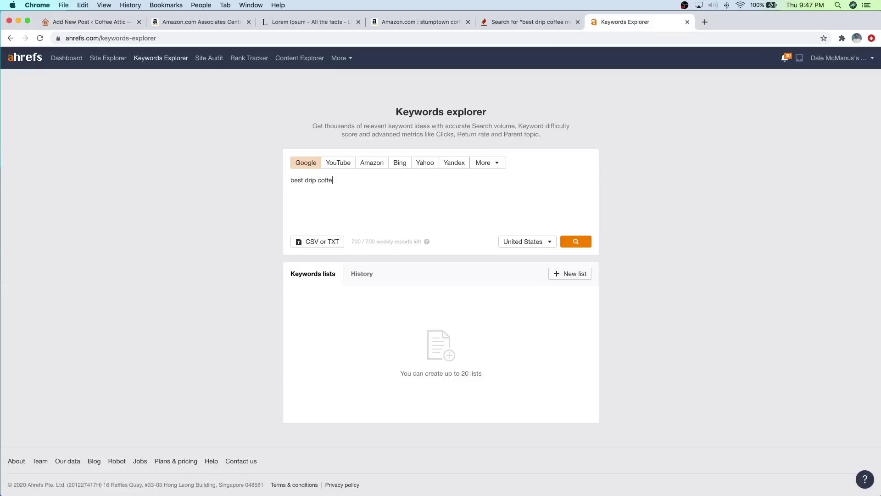
type("s")
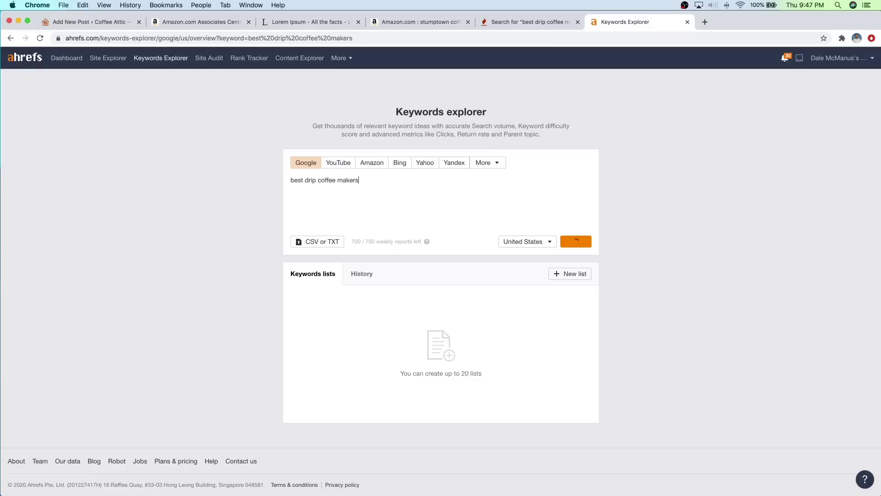
key("Return")
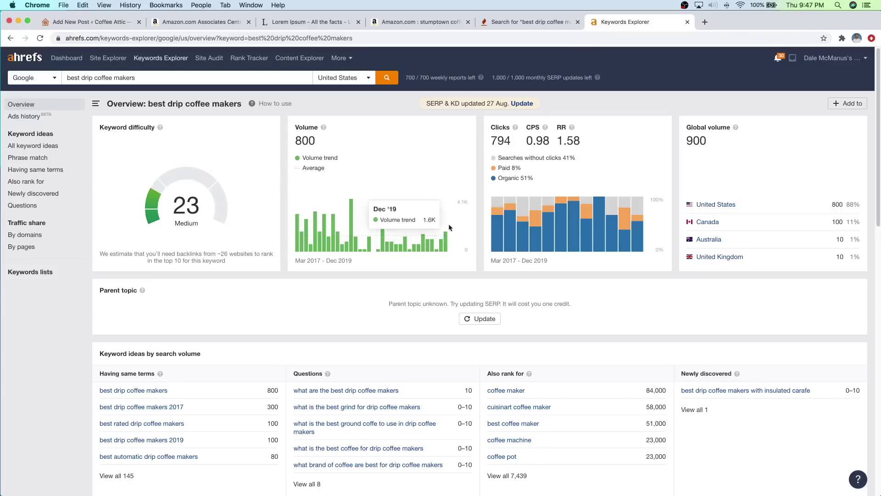
Step: Show Ahrefs phrase-match ideas, then search again for 'best coffee makers' without 'drip'
left_click(39, 162)
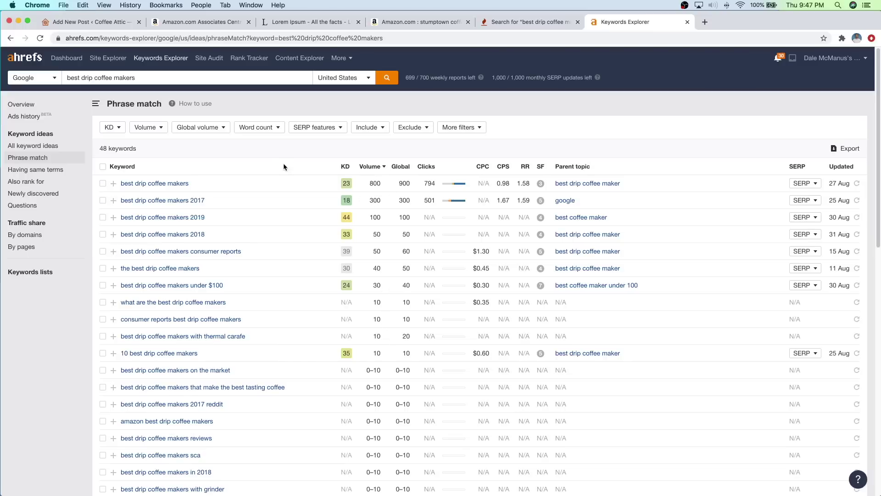
left_click_drag(81, 78, 94, 78)
key("BackSpace")
key("Return")
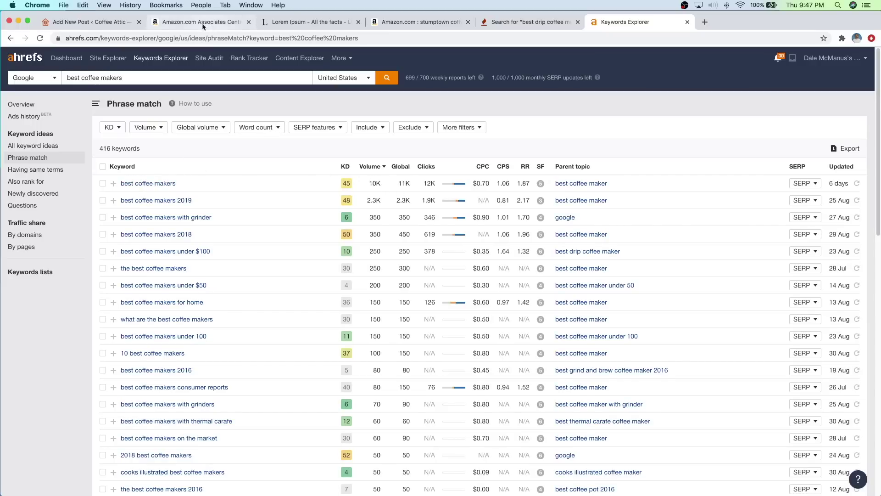
Step: Check the WordPress post title, then return to the Ahrefs phrase-match results
left_click(86, 22)
left_click_drag(223, 143, 234, 143)
left_click_drag(299, 143, 344, 144)
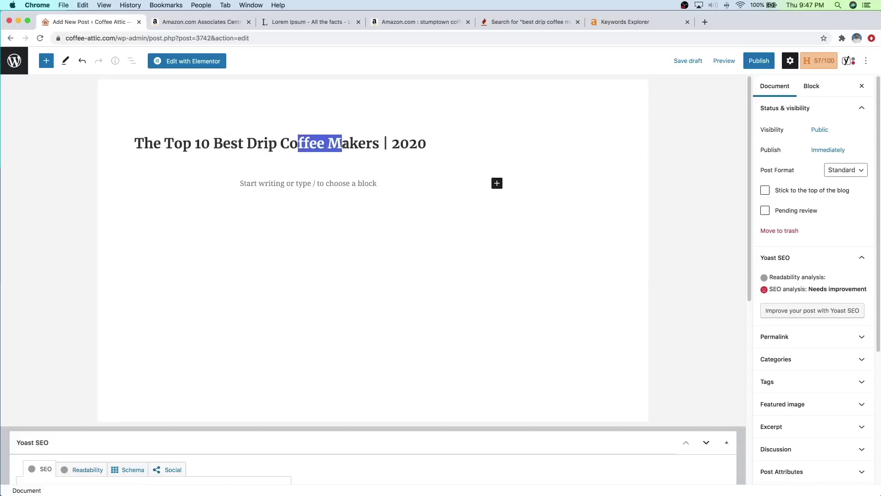
left_click(344, 144)
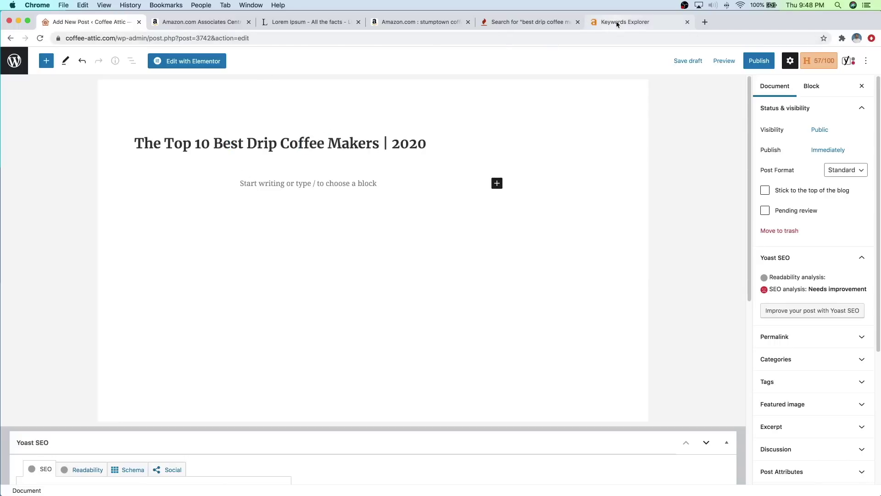
left_click(617, 23)
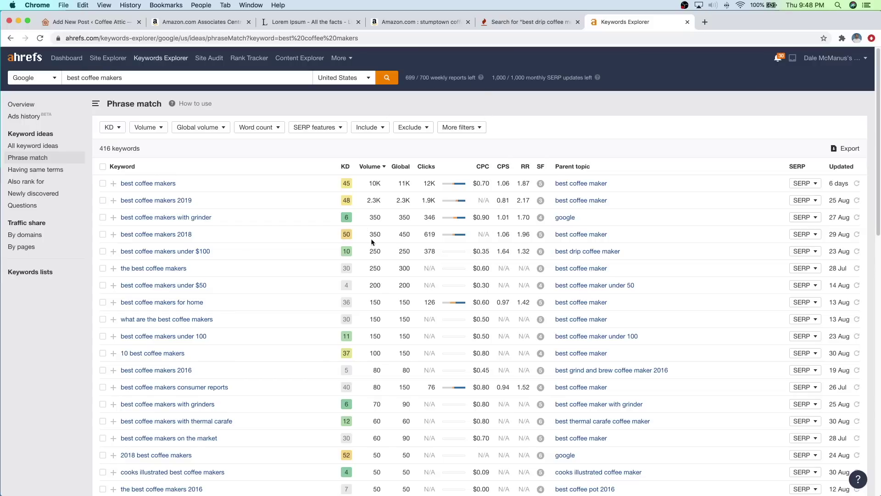
Step: Review the Keyword Tool suggestions again and go back to the WordPress draft
left_click(514, 22)
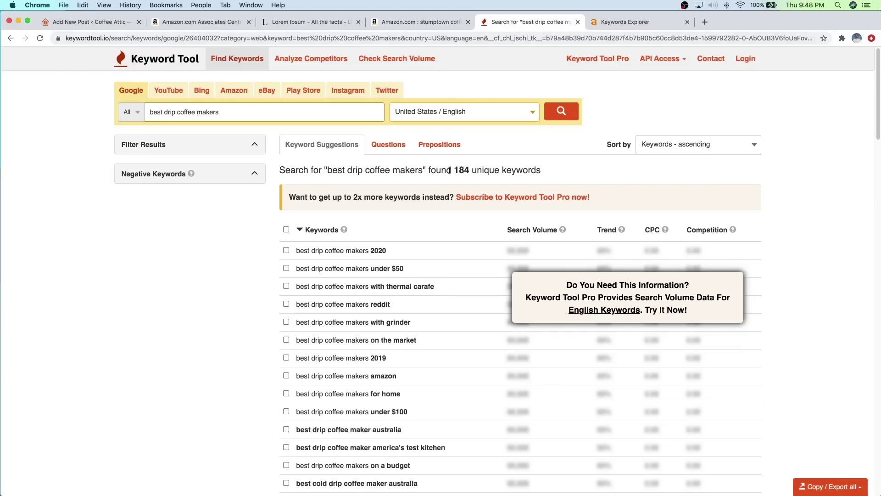
scroll(384, 244, "down", 3)
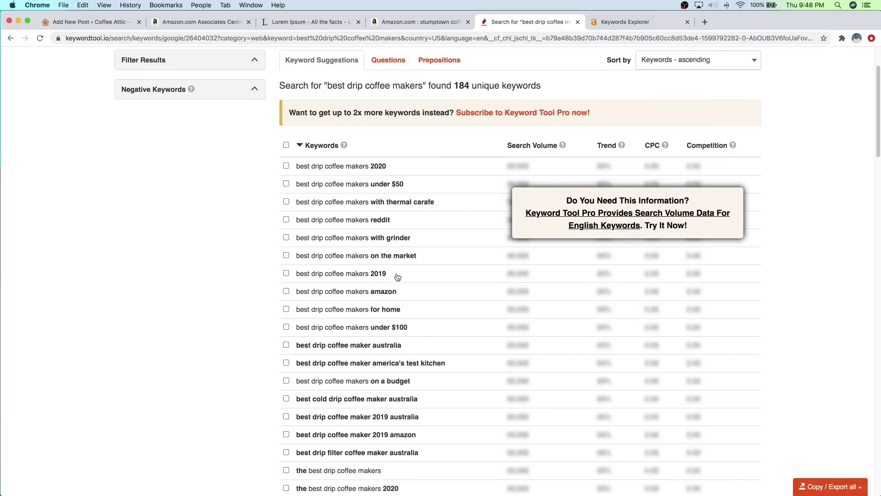
scroll(367, 216, "up", 2)
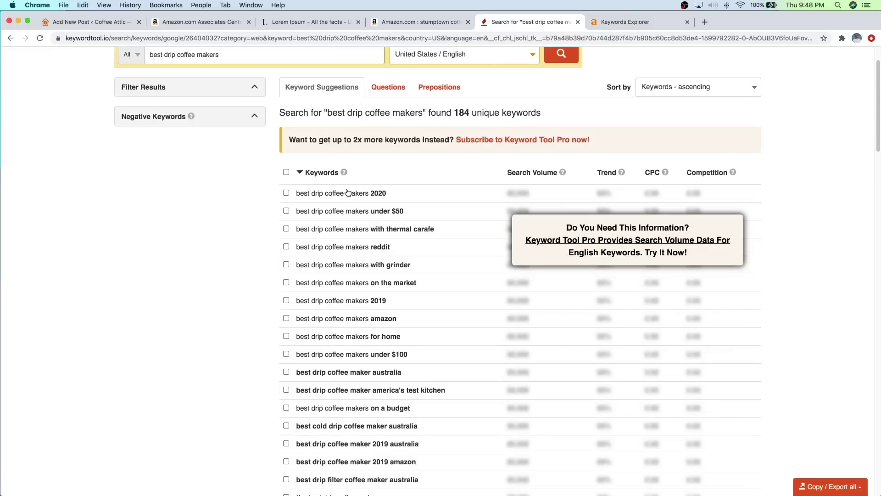
scroll(245, 93, "up", 1)
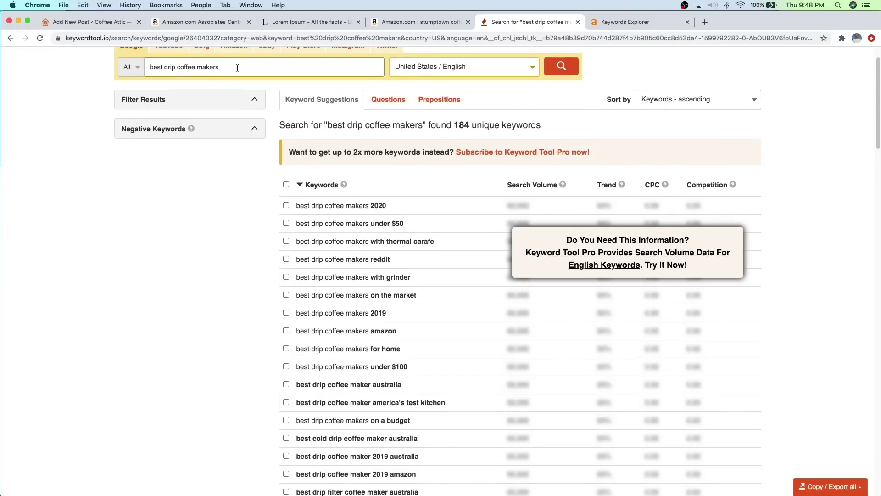
scroll(243, 82, "up", 1)
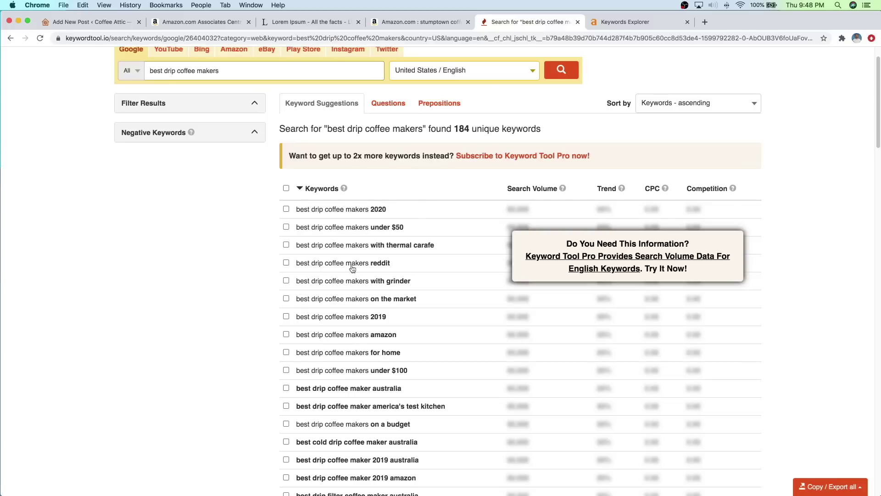
left_click(84, 23)
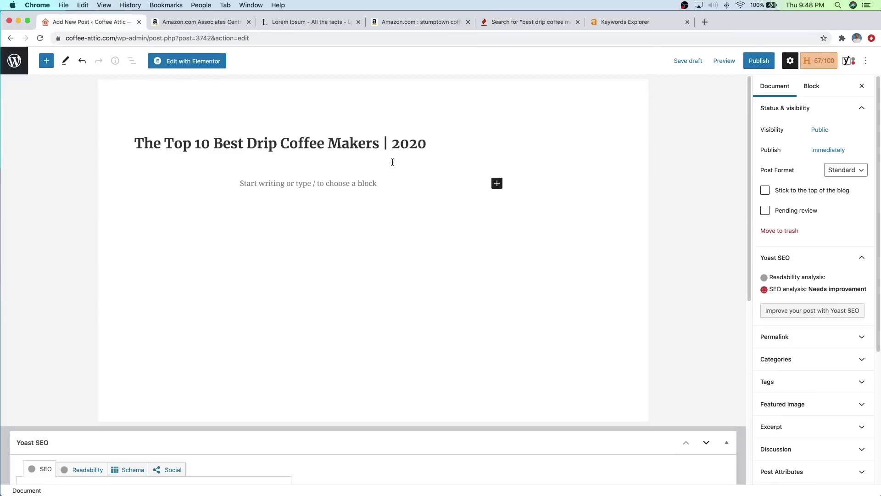
Step: Copy the standard Lorem ipsum passage from lipsum.com and paste it as the first paragraph
left_click(365, 181)
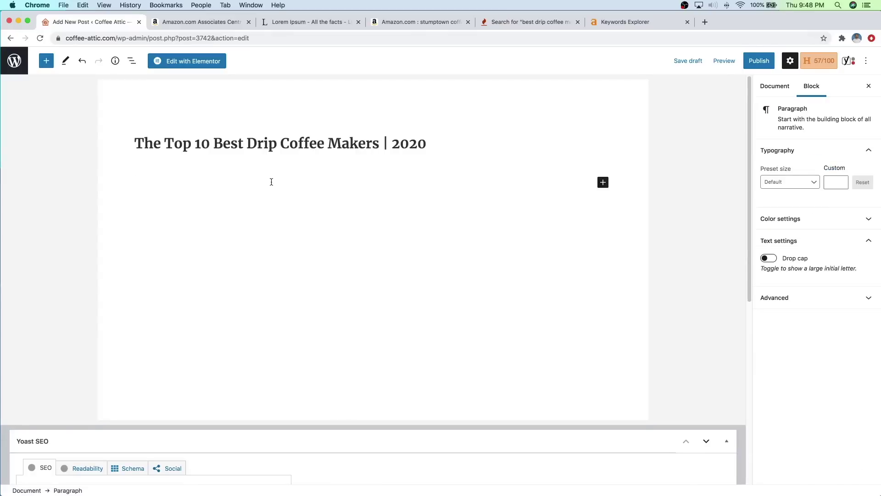
left_click(307, 22)
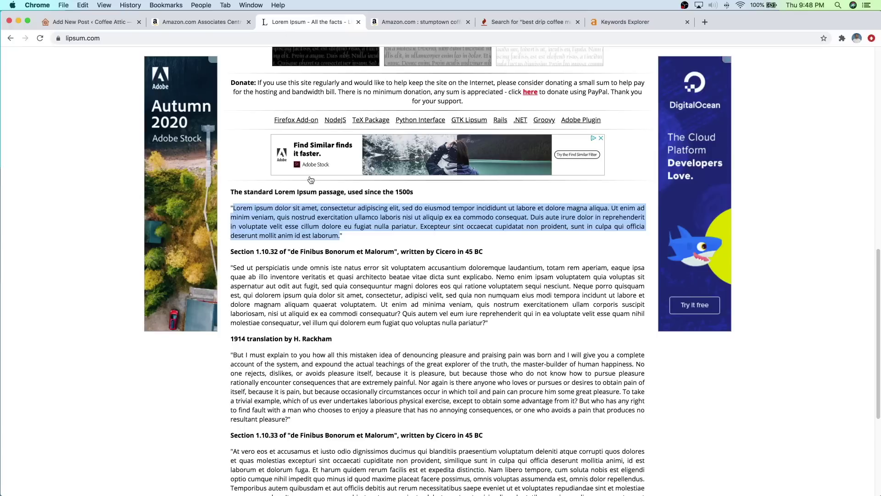
right_click(306, 227)
left_click(317, 244)
left_click(110, 21)
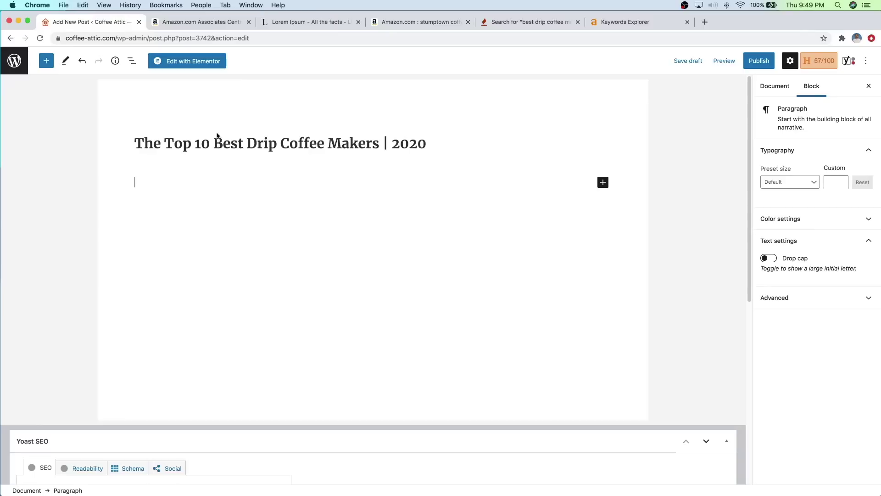
right_click(233, 179)
left_click(265, 235)
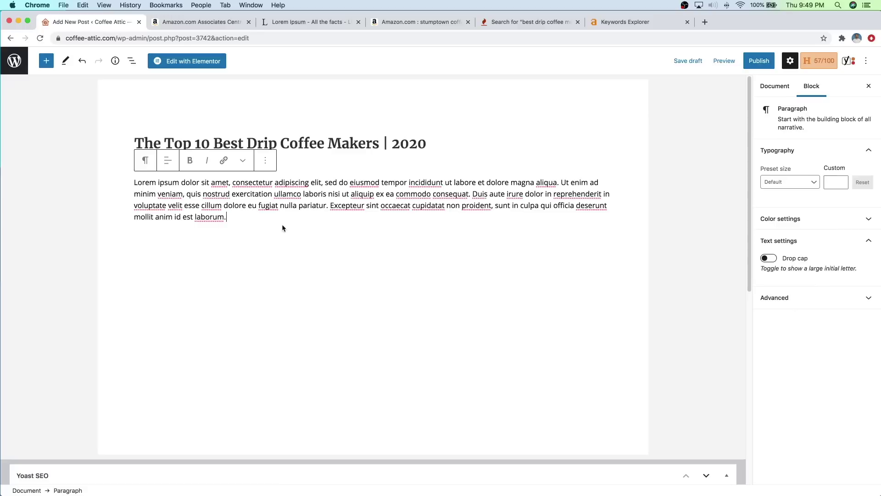
key("Return")
key("Return")
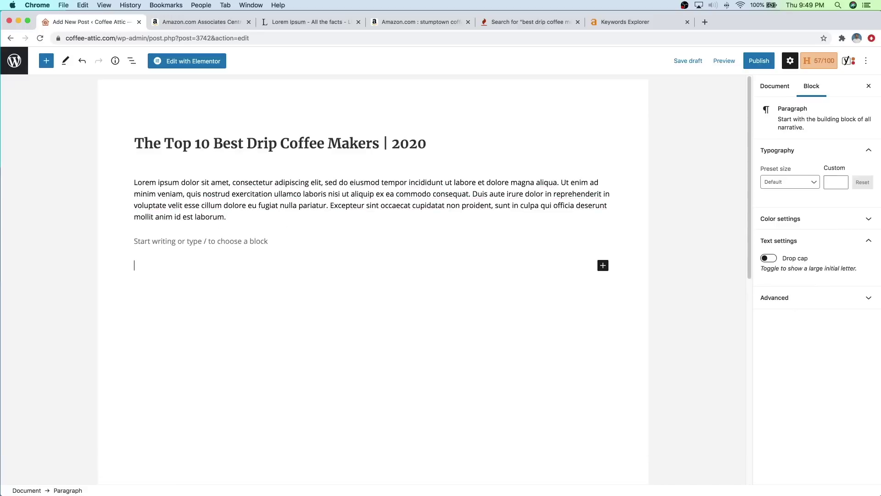
key("BackSpace")
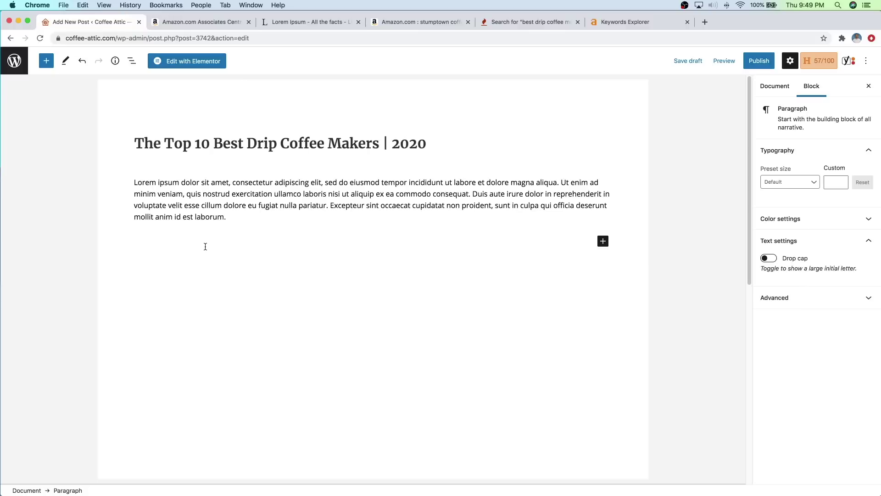
Step: Type 'Keurig K-Mini Coffee Maker' as a line, then copy and delete it
type("Keurig K-Mini Coffee Maker")
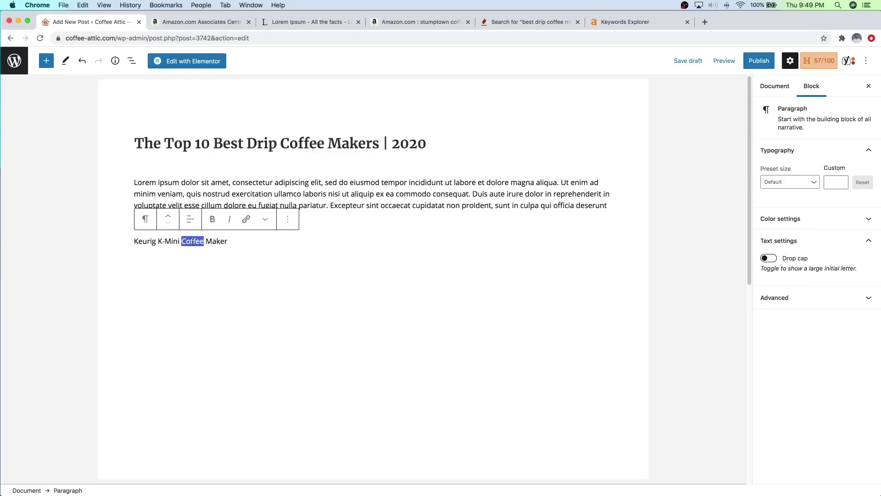
triple_click(193, 242)
right_click(193, 241)
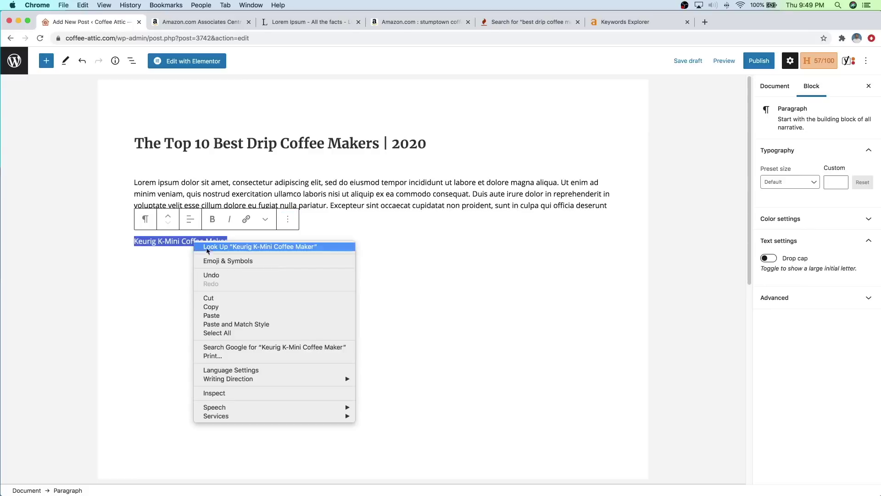
left_click(211, 307)
key("BackSpace")
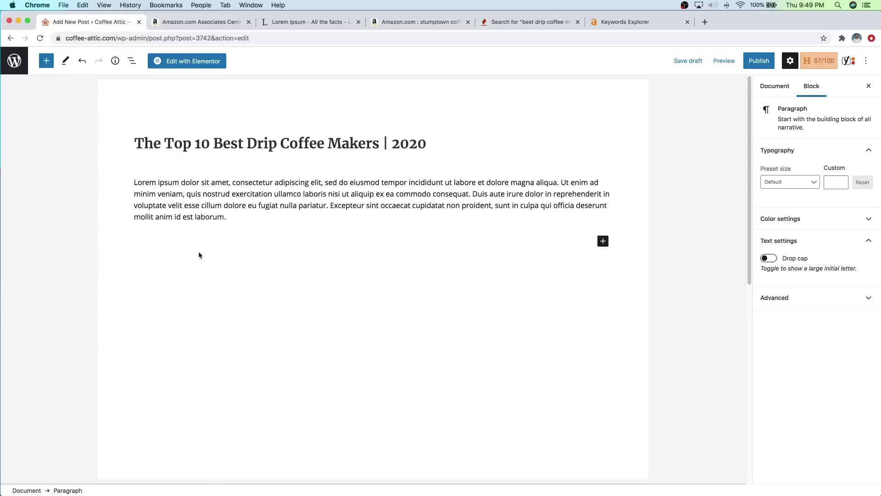
Step: Add a Heading block and paste 'Keurig K-Mini Coffee Maker' into it
left_click(47, 61)
mouse_move(85, 178)
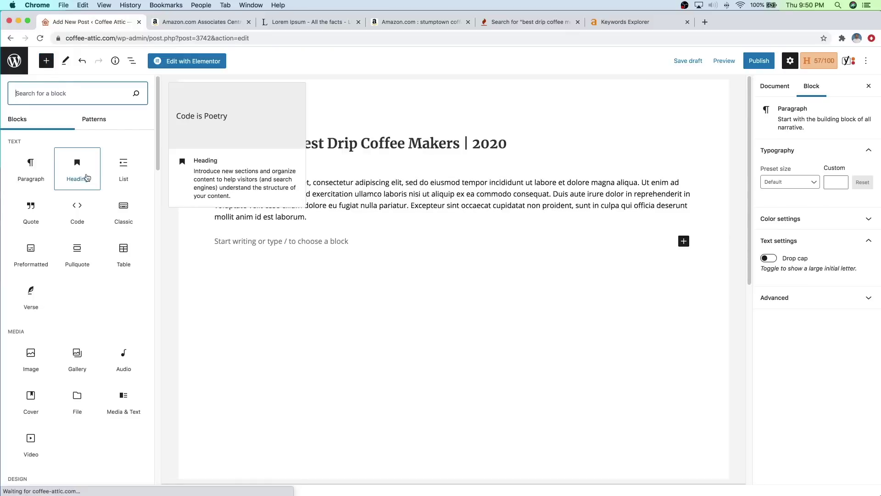
left_click(83, 172)
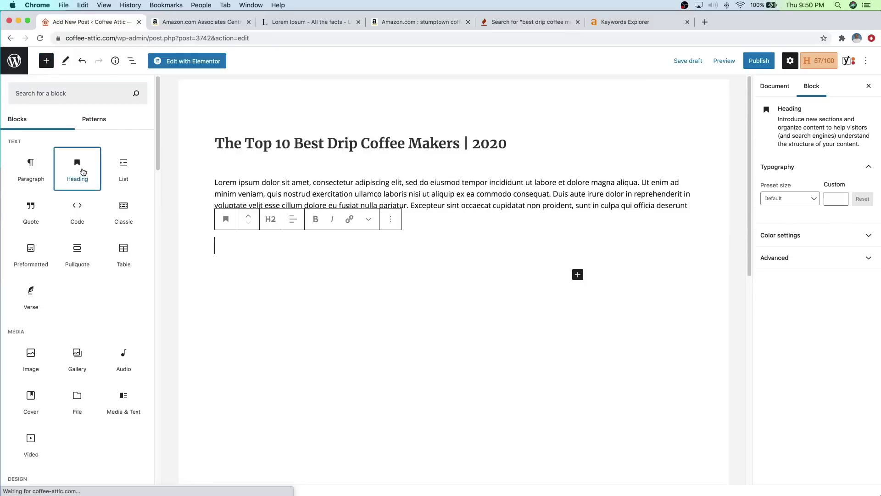
right_click(160, 245)
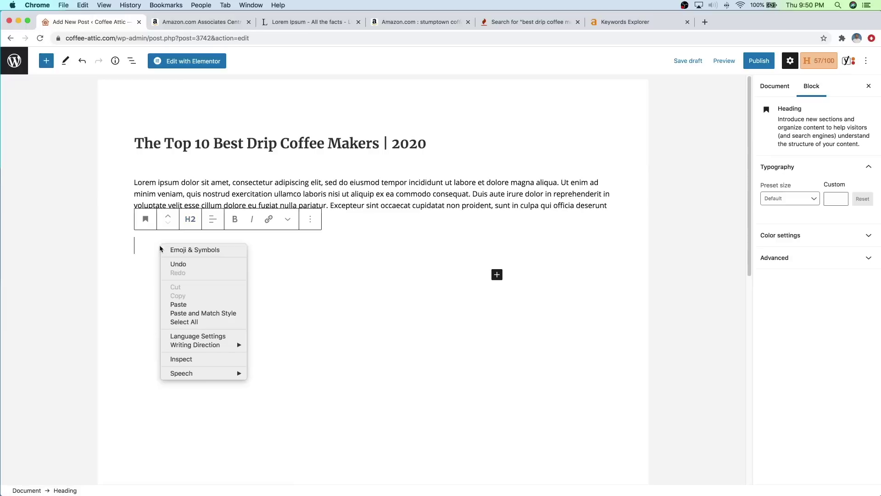
left_click(185, 305)
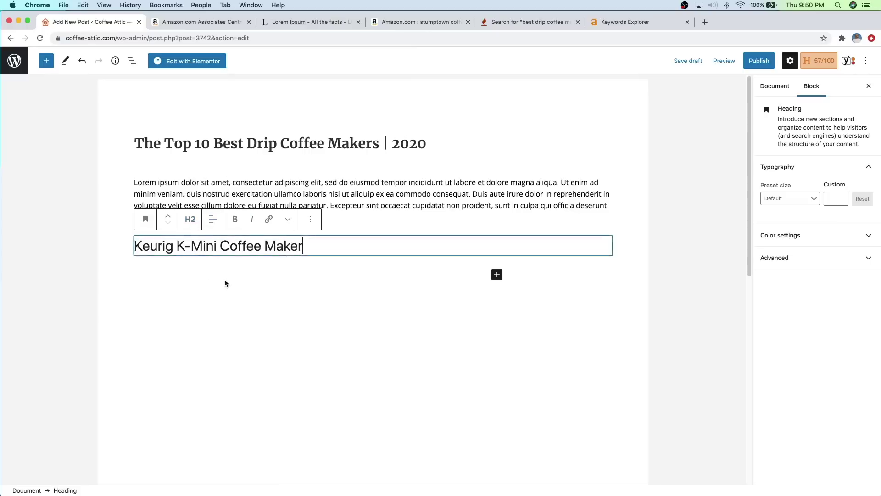
left_click(209, 143)
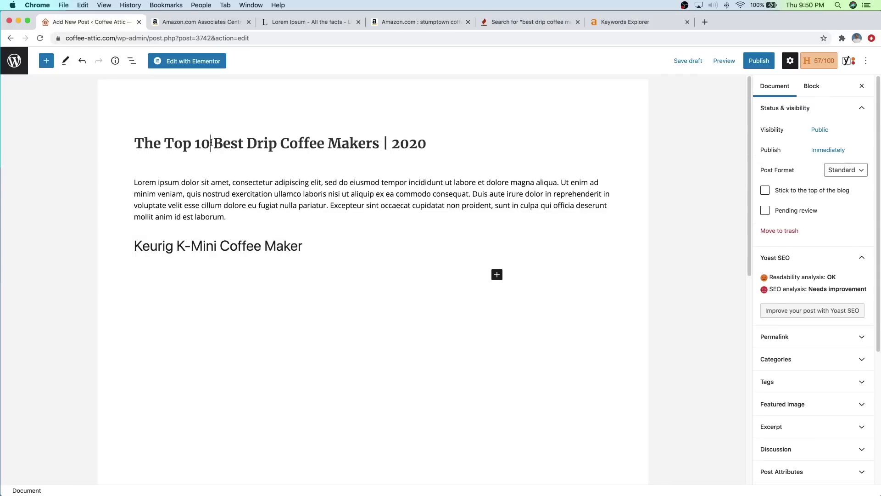
left_click(216, 246)
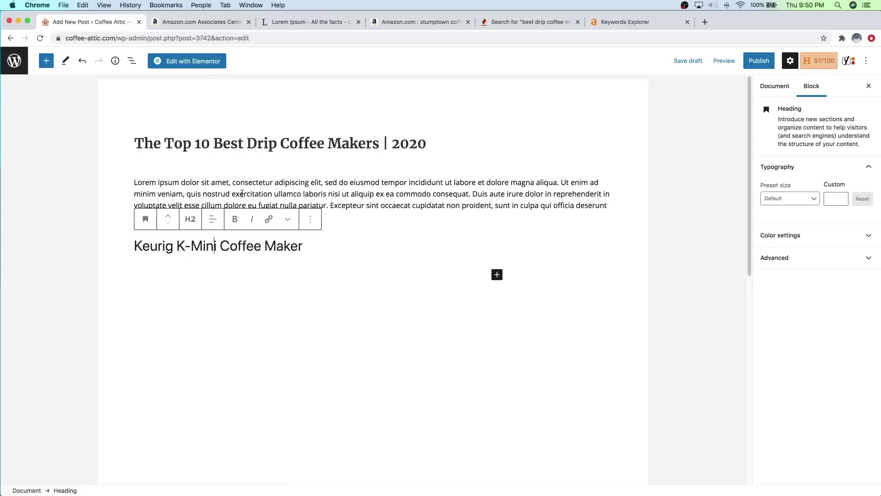
Step: Look over the title and intro paragraph, then move to the empty line below the heading
left_click_drag(228, 142, 352, 143)
left_click(324, 156)
left_click_drag(234, 183, 293, 183)
left_click(293, 183)
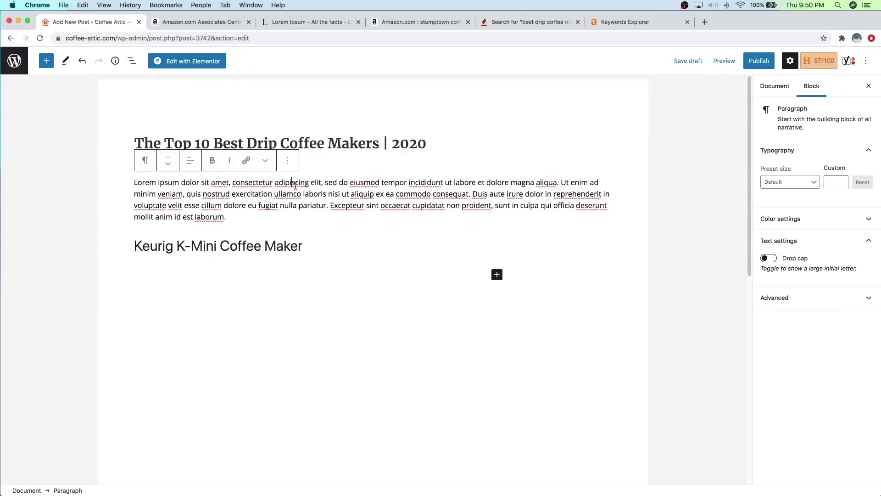
left_click(272, 272)
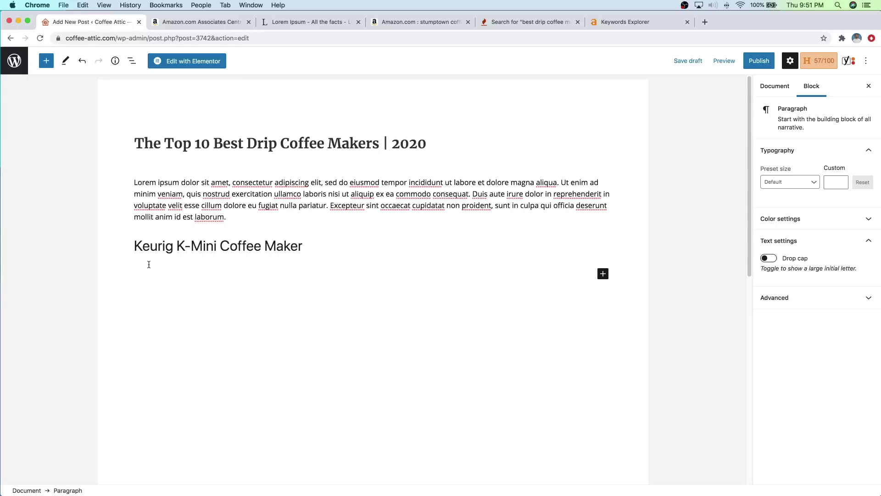
Step: Insert an Image block with the Keurig photo Coffee-Maker-1.jpg from the Media Library
left_click(46, 63)
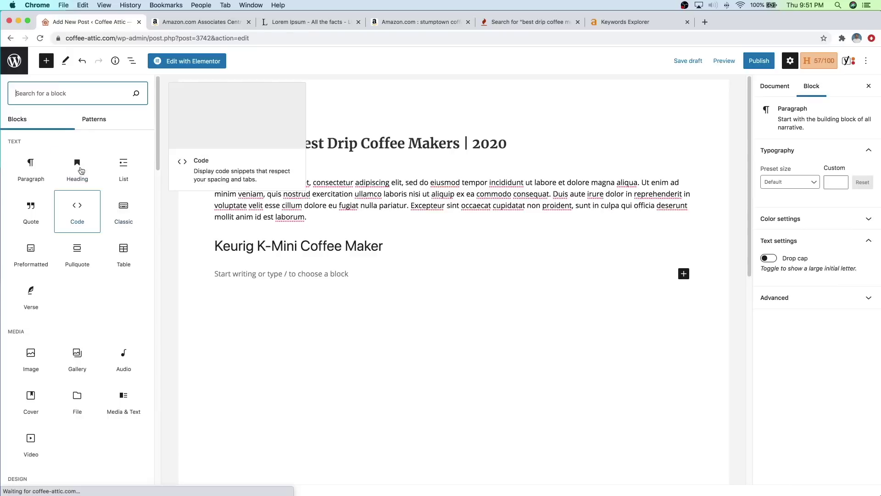
type("image")
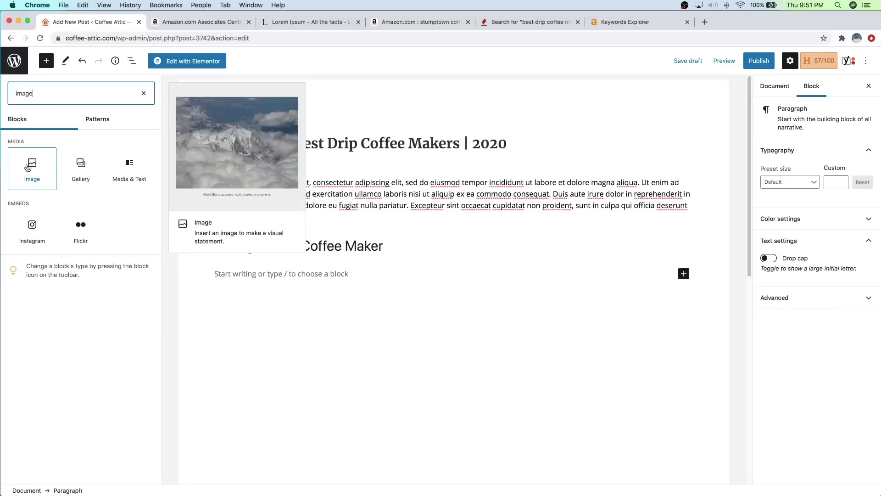
left_click(31, 166)
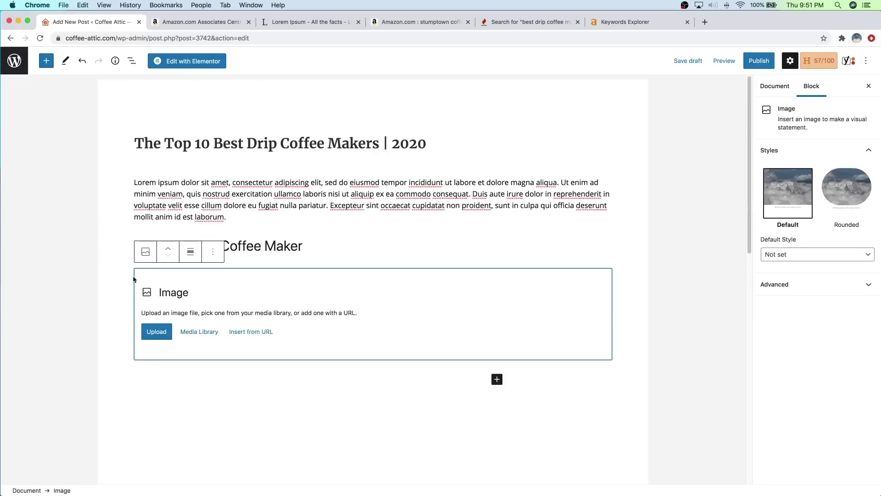
left_click(197, 334)
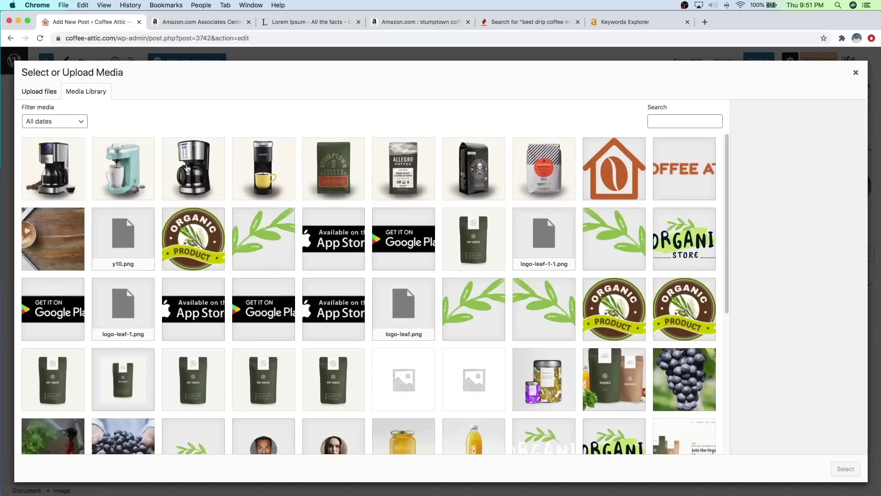
left_click(260, 172)
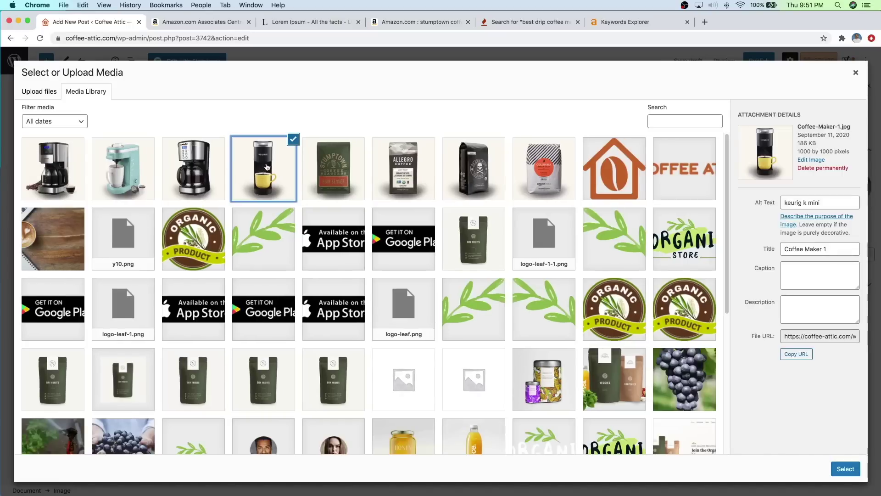
left_click(846, 469)
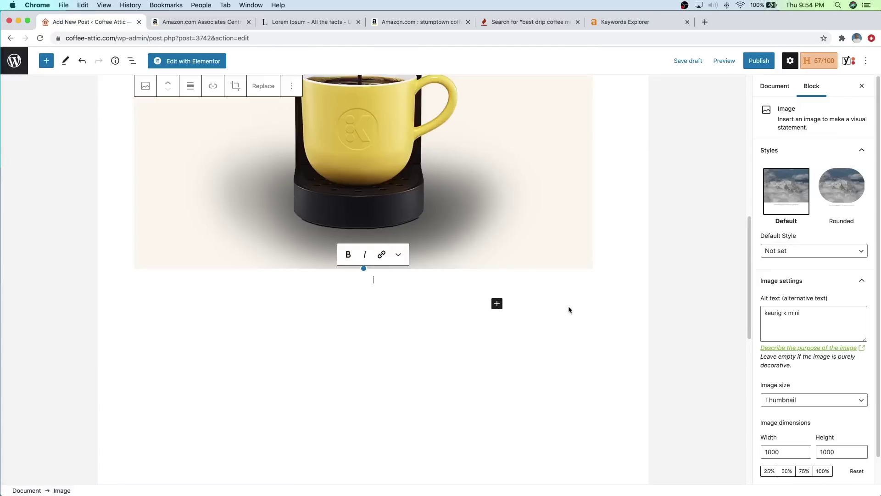
Step: Shrink the Keurig image to 340×340 pixels and start an empty paragraph below it
scroll(571, 311, "up", 5)
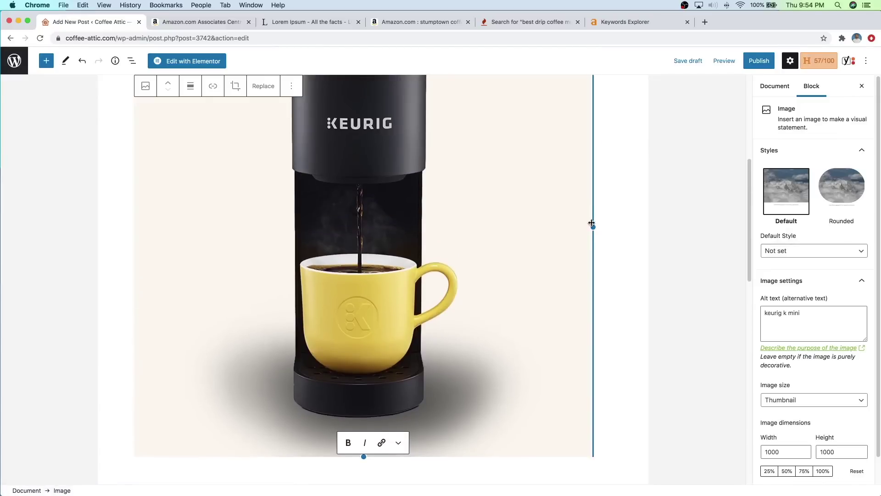
left_click_drag(590, 226, 314, 159)
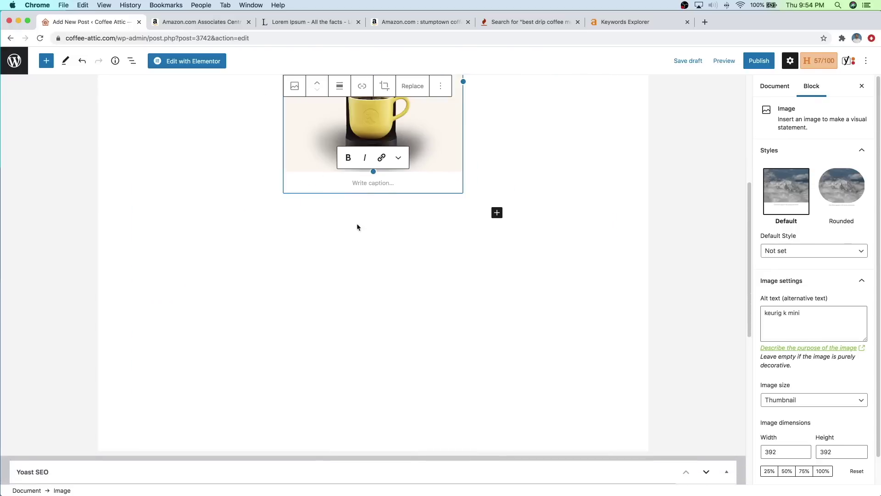
scroll(356, 226, "up", 4)
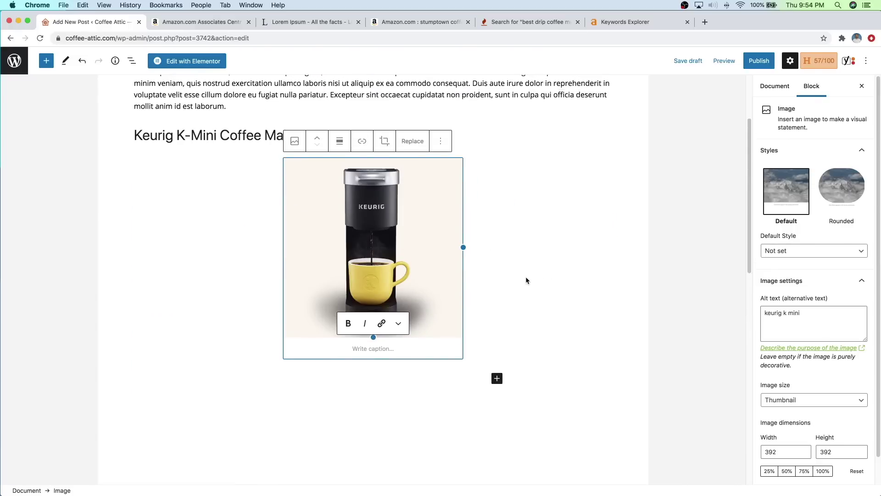
left_click_drag(463, 247, 433, 237)
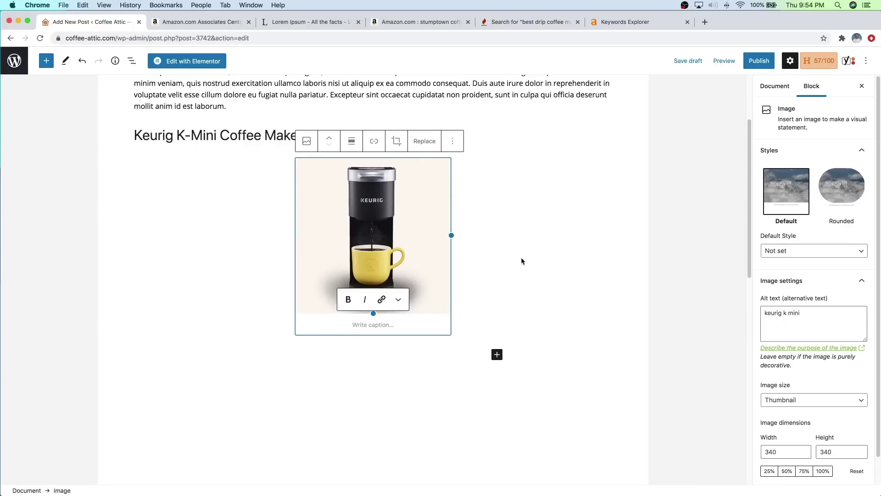
key("Return")
scroll(500, 280, "up", 3)
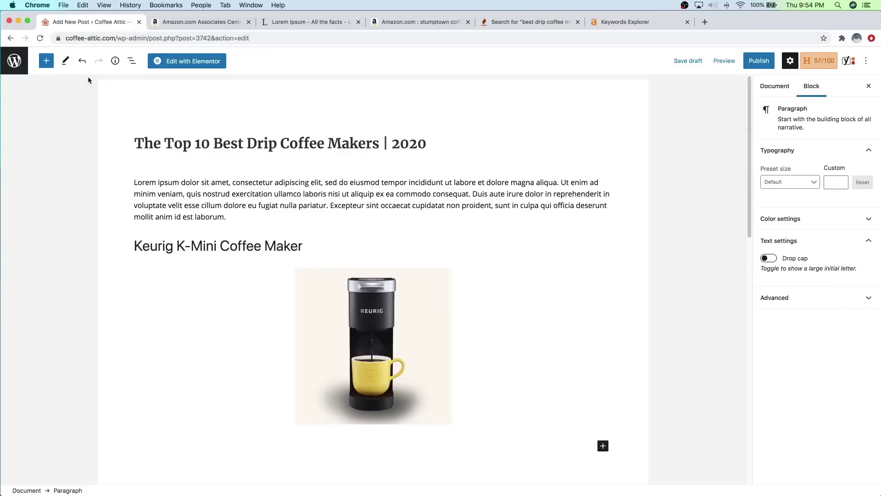
left_click(46, 63)
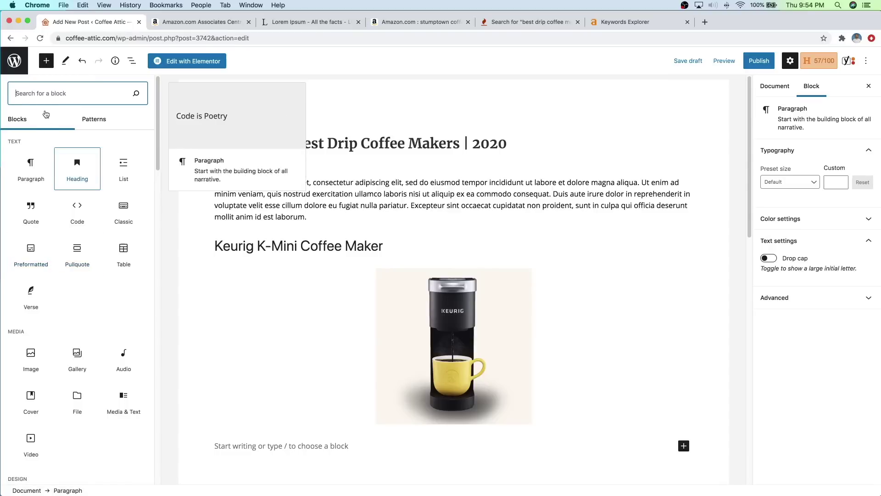
Step: Insert a Buttons block below the Keurig image and label it 'See Price'
type("button")
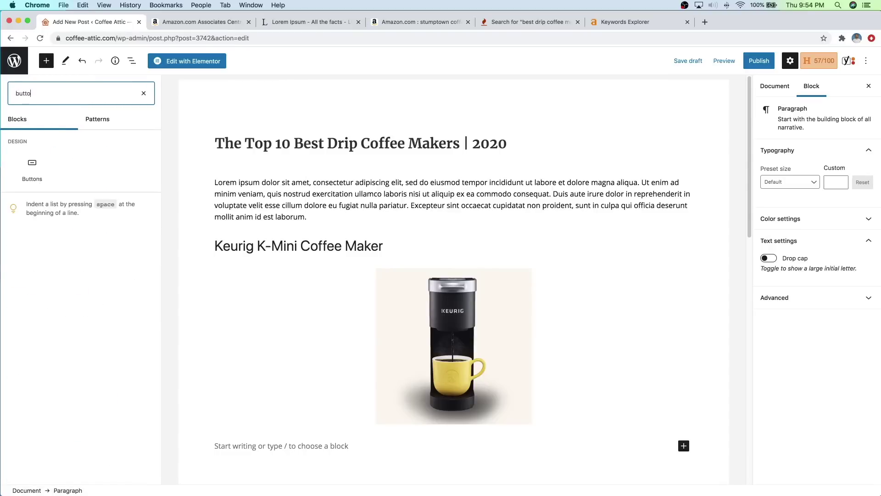
left_click(36, 169)
scroll(277, 299, "down", 3)
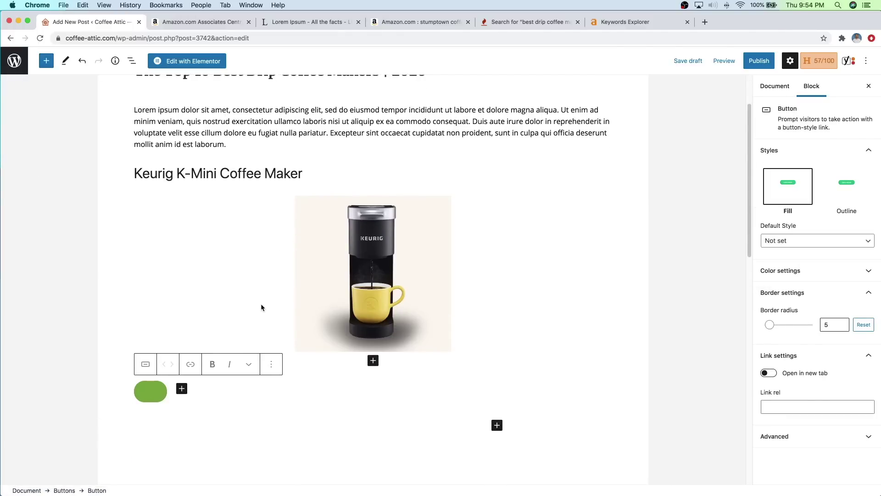
type("Buy ")
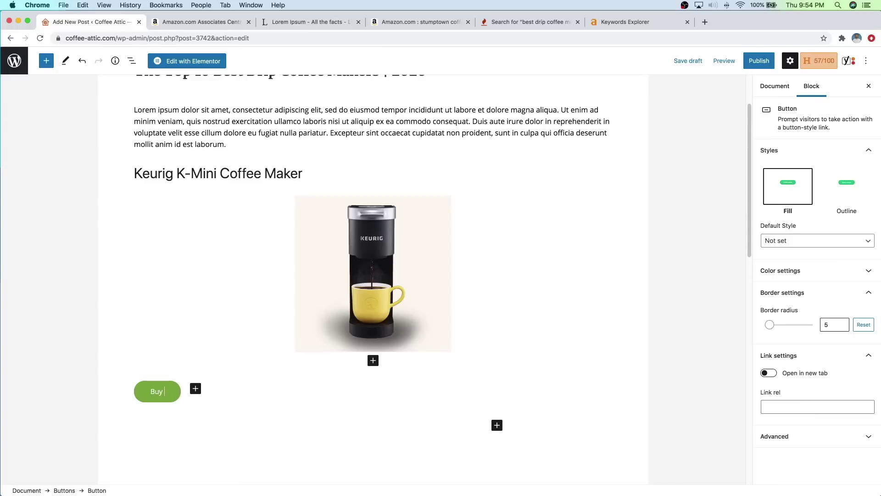
type("Product")
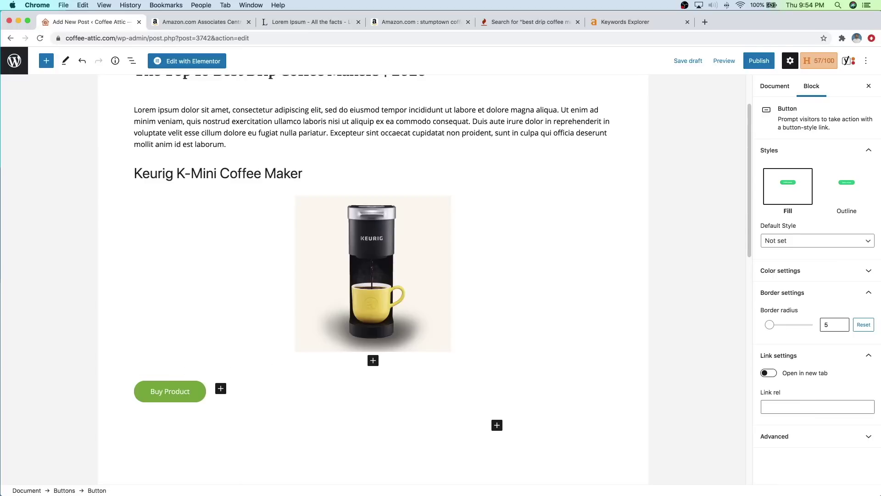
key("BackSpace")
key("BackSpace")
key("BackSpace")
key("BackSpace")
key("BackSpace")
key("BackSpace")
key("BackSpace")
key("BackSpace")
key("BackSpace")
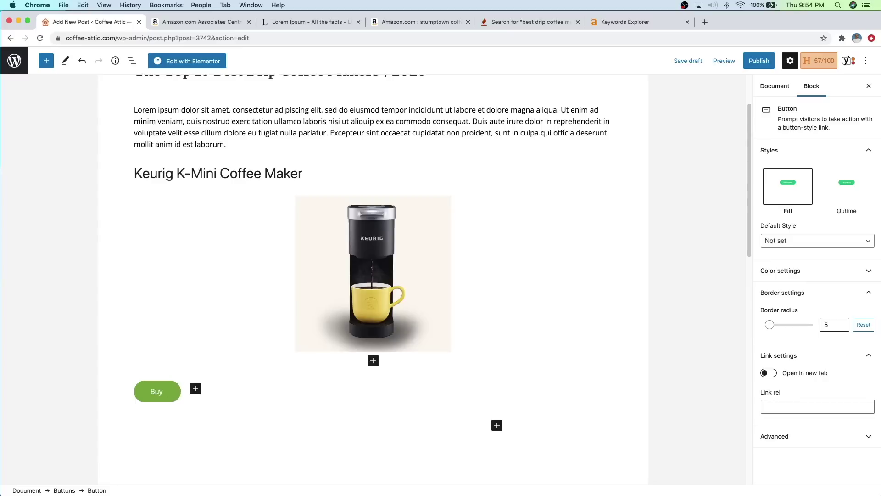
key("BackSpace")
key("BackSpace")
type("See Price")
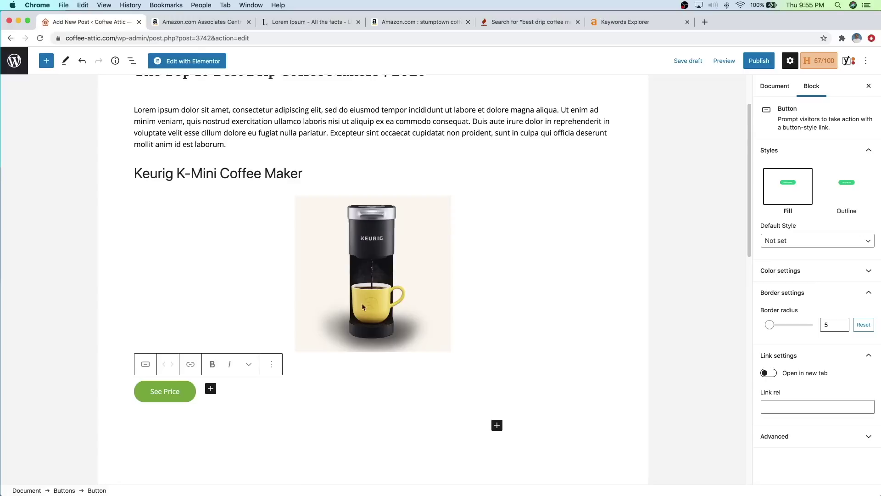
left_click(370, 275)
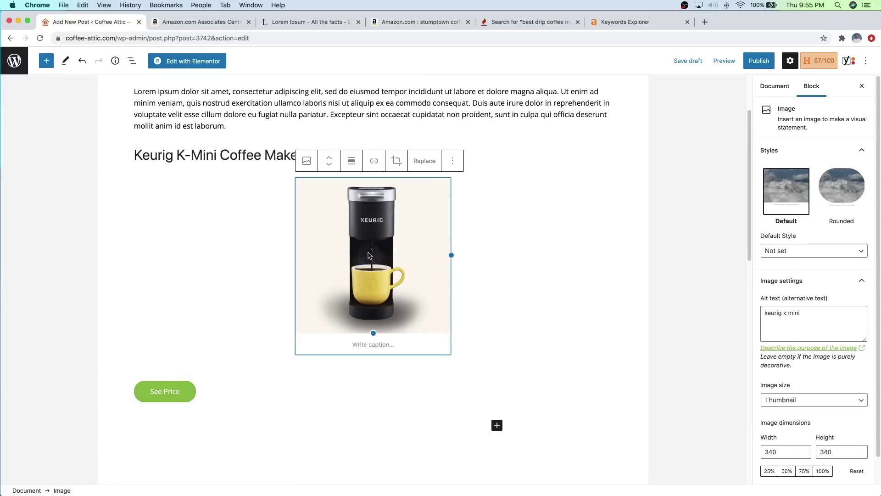
Step: Left-align the Keurig image and start adding a link to it
left_click(351, 164)
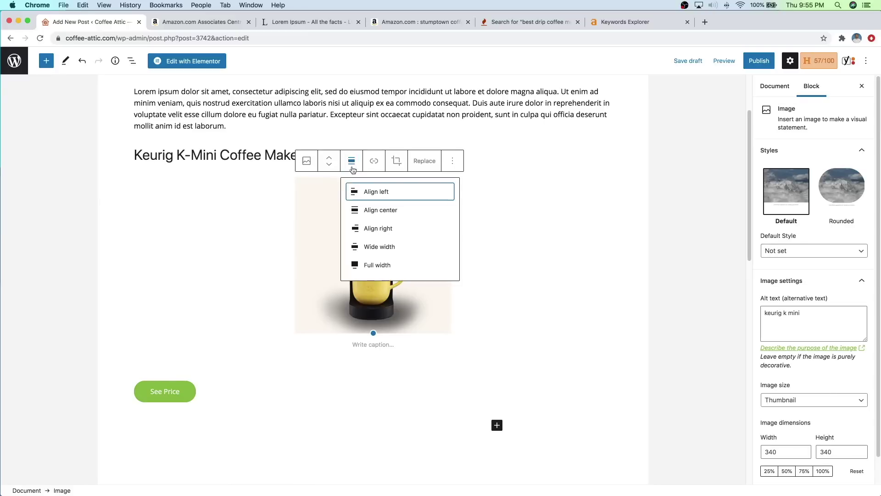
left_click(385, 196)
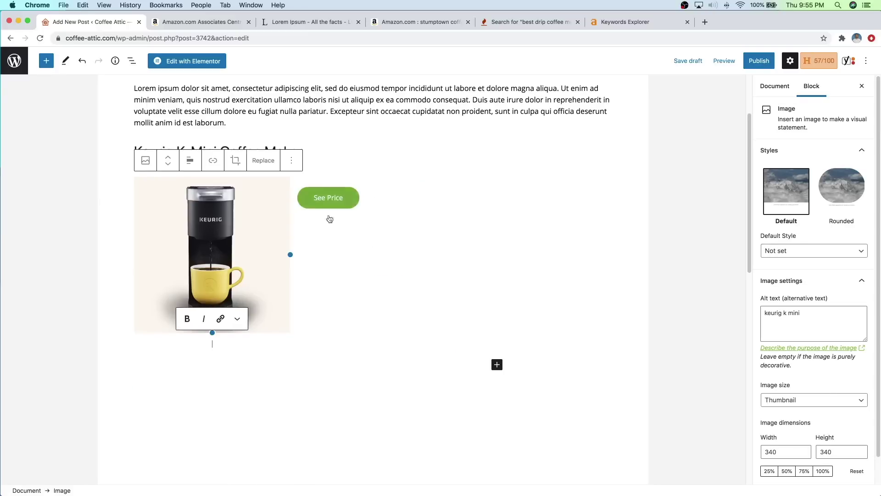
scroll(339, 303, "up", 1)
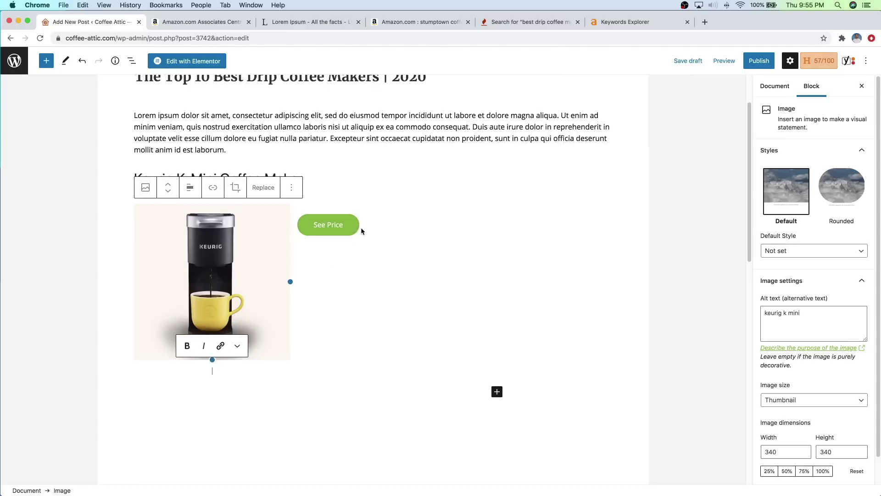
left_click(213, 191)
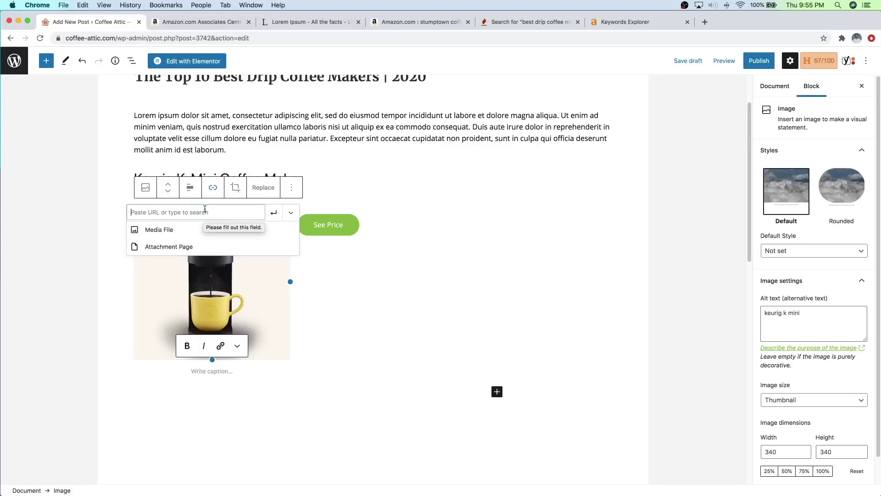
left_click(207, 24)
Step: Search Amazon Associates products for 'coffee maker'
scroll(372, 193, "up", 3)
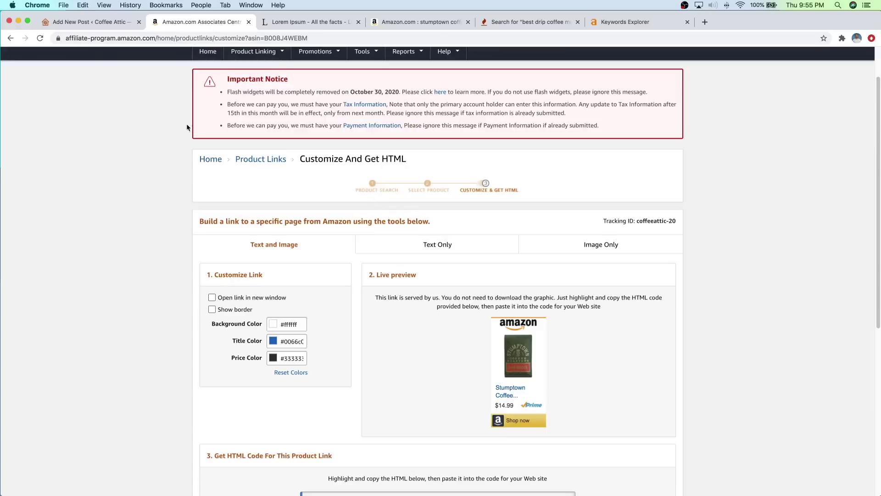
left_click(40, 39)
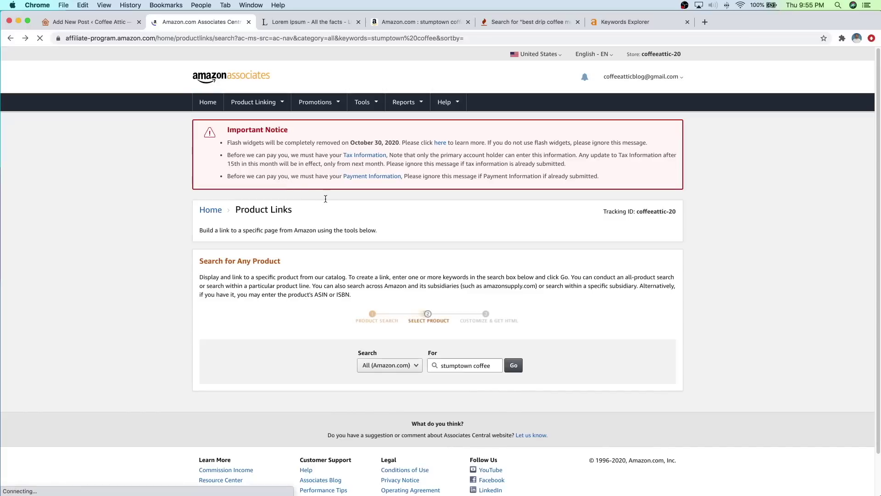
scroll(345, 212, "down", 5)
triple_click(459, 158)
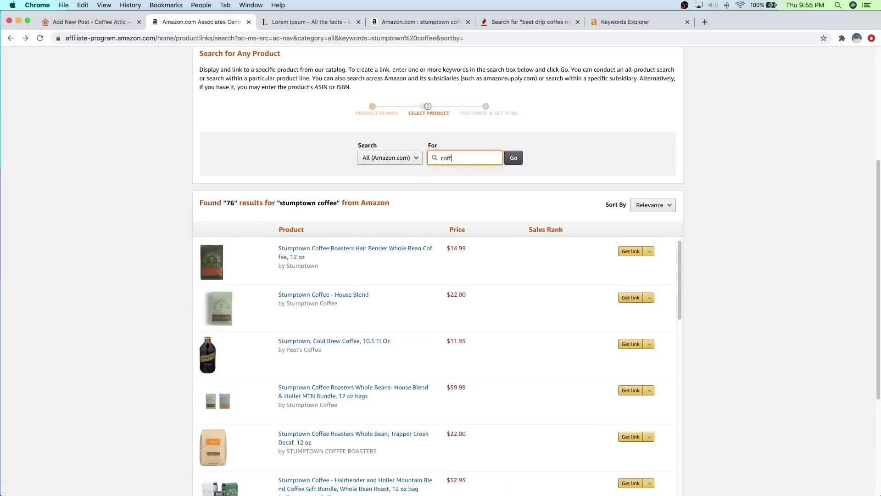
type("r")
key("Return")
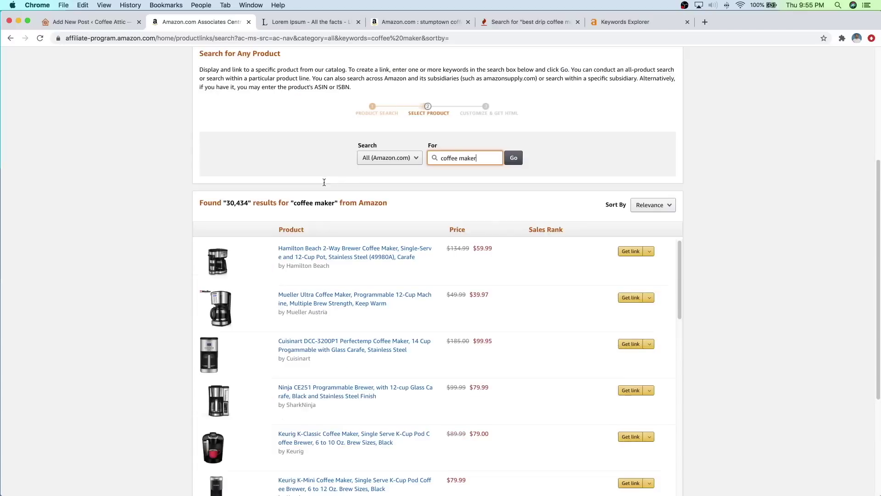
scroll(321, 197, "down", 2)
scroll(327, 200, "down", 5)
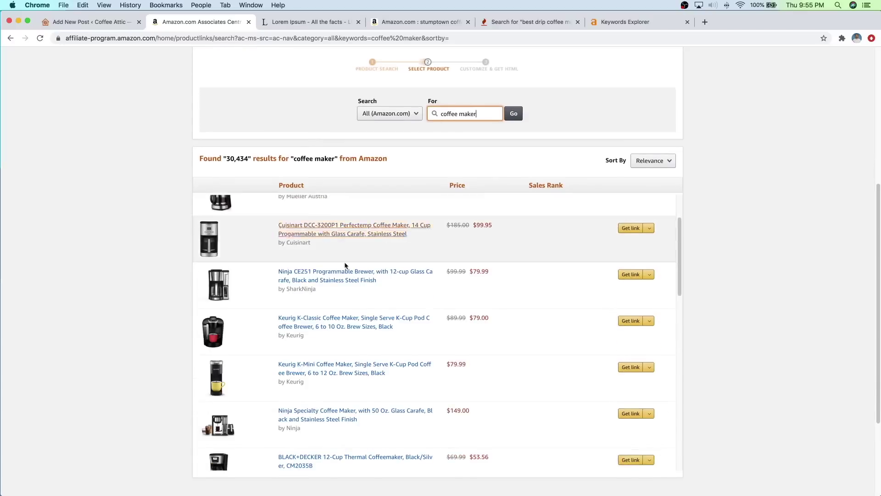
Step: Copy the Keurig K-Mini's Text Only Standard Link URL and return to the post
left_click(630, 285)
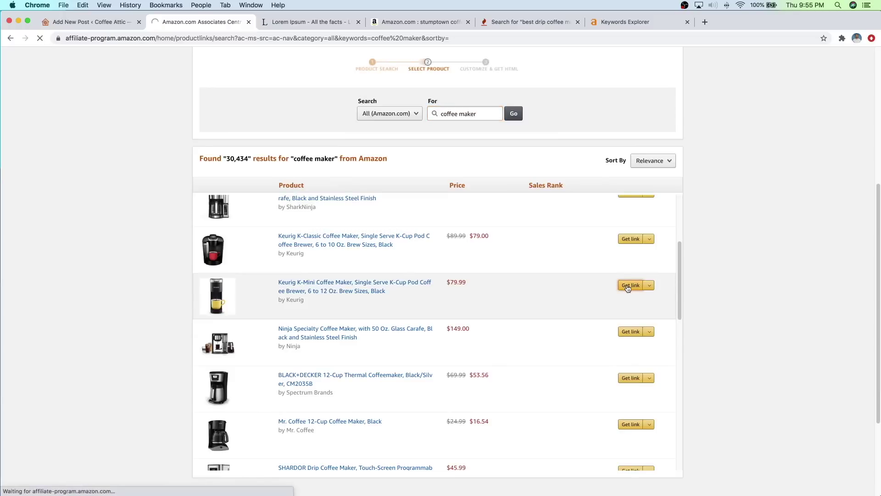
left_click(477, 296)
scroll(459, 299, "down", 5)
left_click(412, 346)
left_click(429, 370)
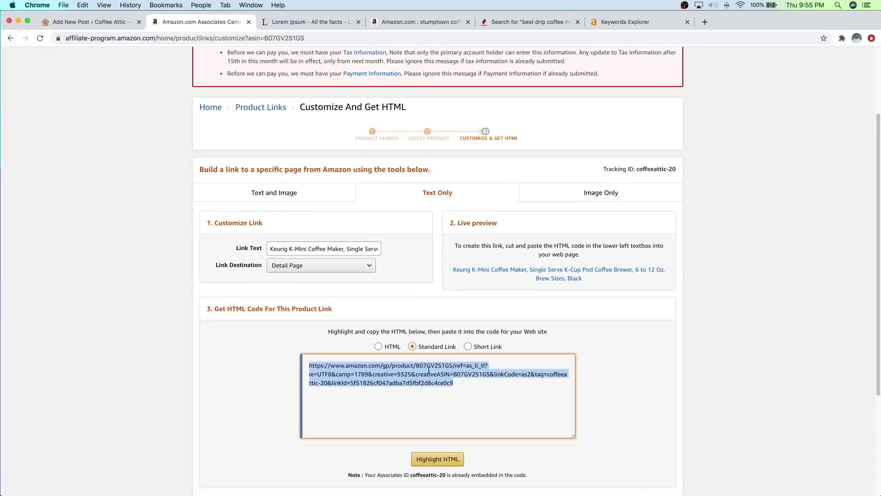
right_click(429, 370)
left_click(461, 390)
left_click(111, 22)
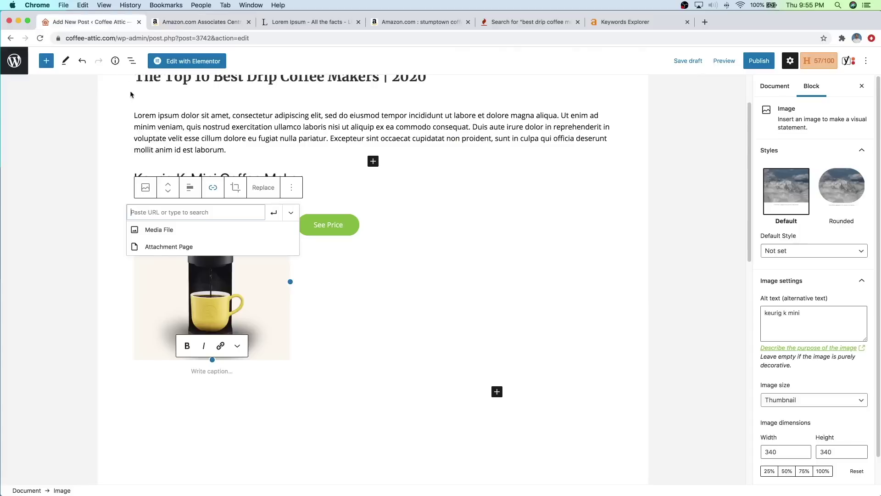
Step: Paste the copied Amazon URL as the Keurig image's link and apply it
right_click(196, 214)
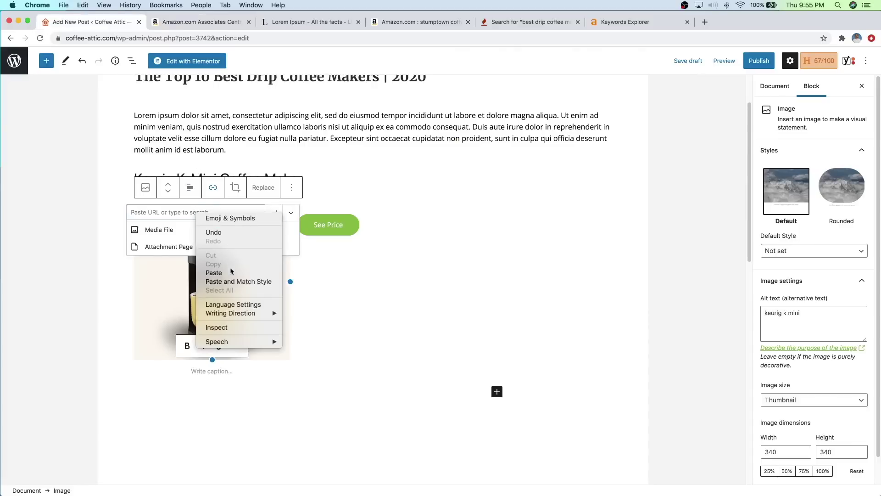
left_click(232, 272)
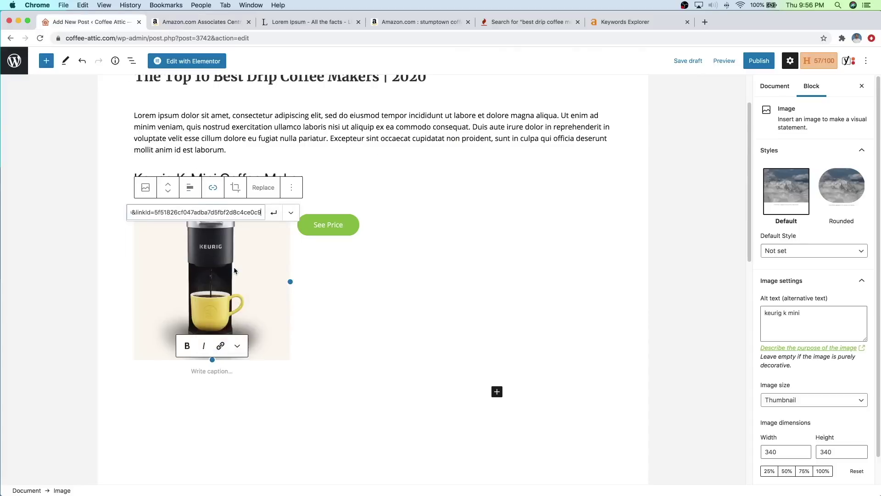
left_click(274, 212)
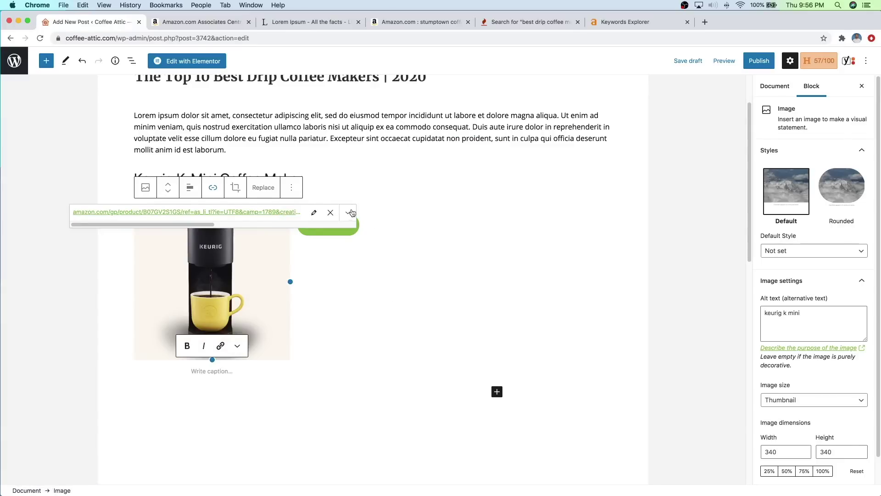
left_click(330, 212)
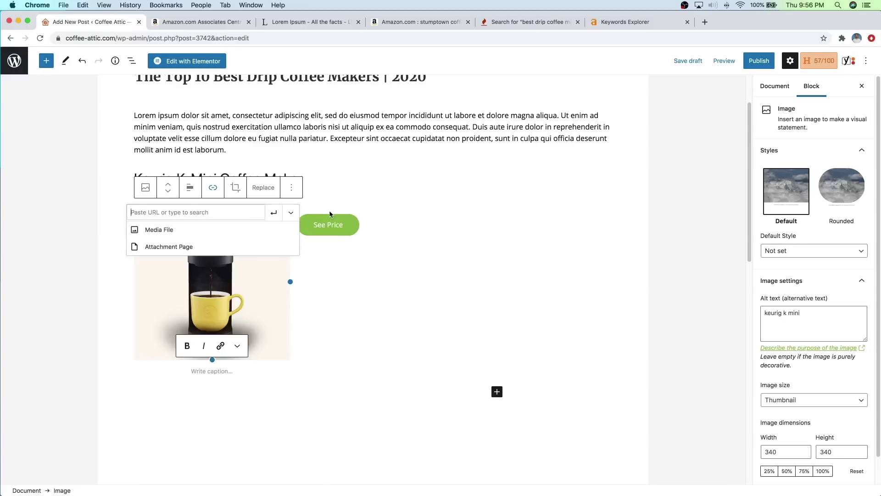
right_click(236, 212)
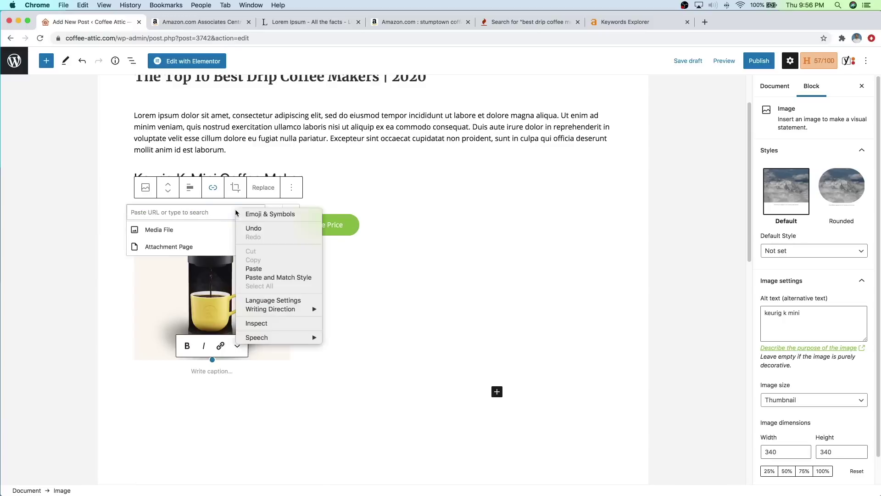
left_click(275, 270)
left_click(273, 212)
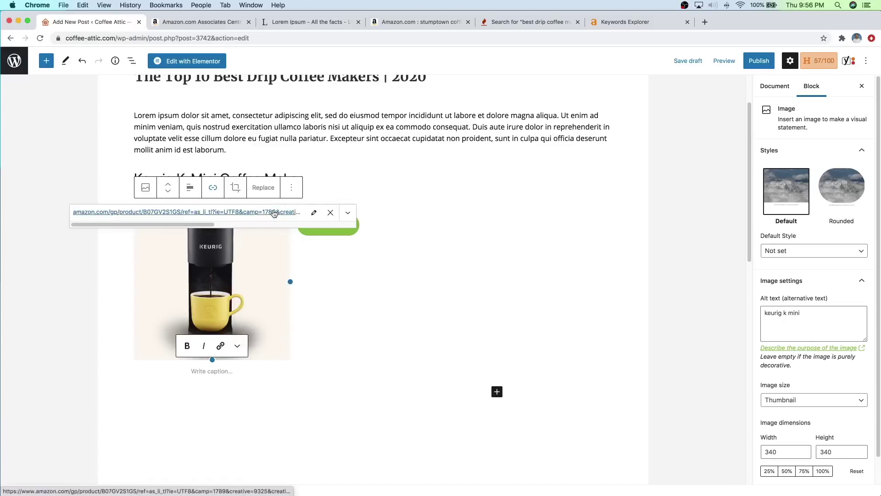
left_click(349, 237)
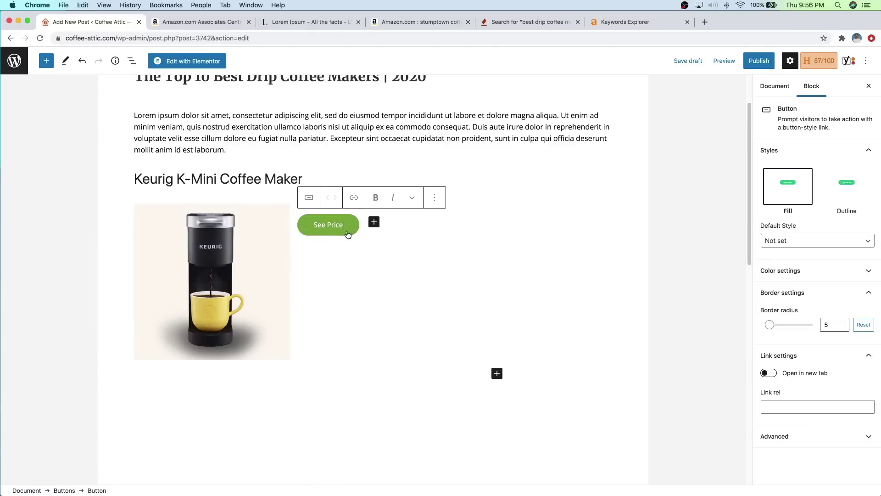
Step: Link the See Price button to the Amazon URL, opening in a new tab
left_click(352, 197)
right_click(341, 259)
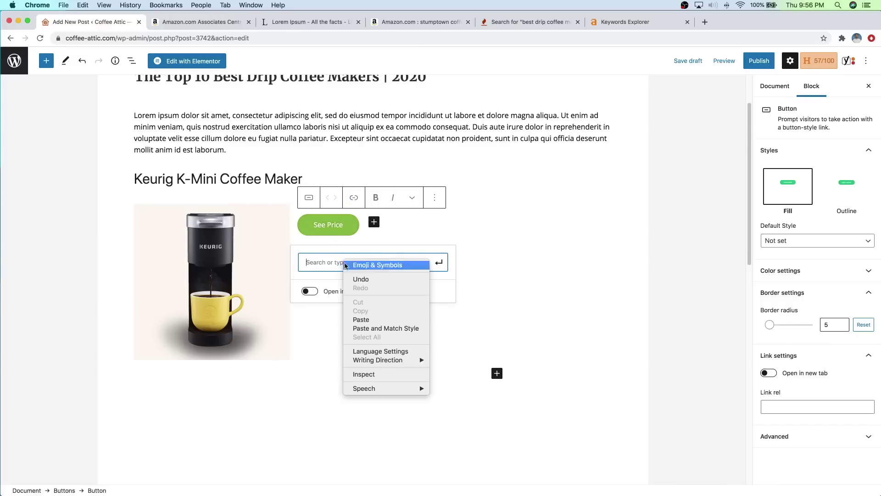
left_click(372, 320)
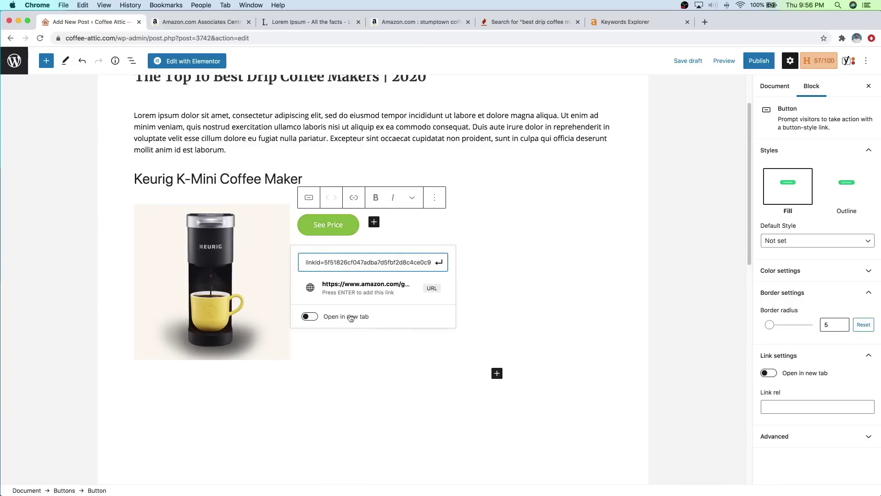
left_click(310, 317)
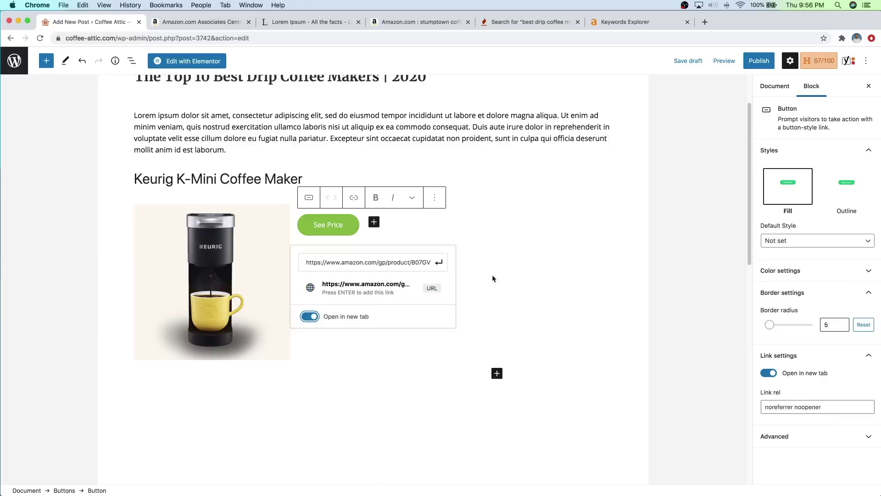
left_click(443, 262)
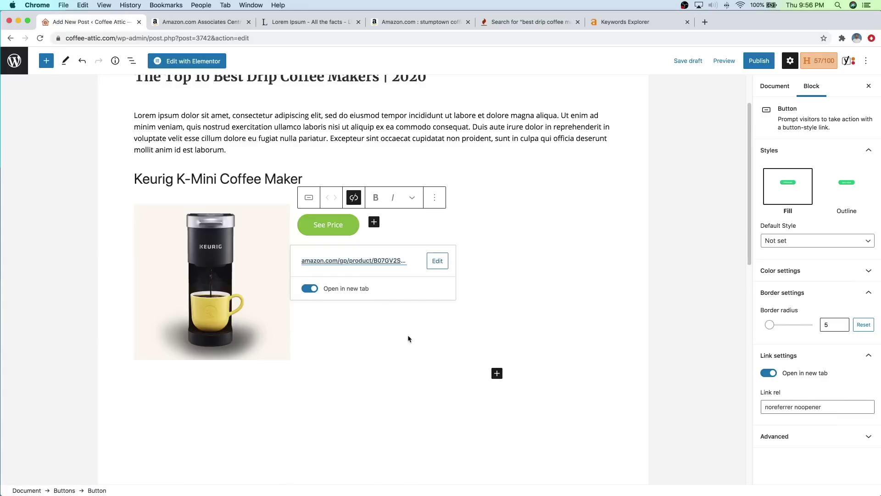
left_click(400, 230)
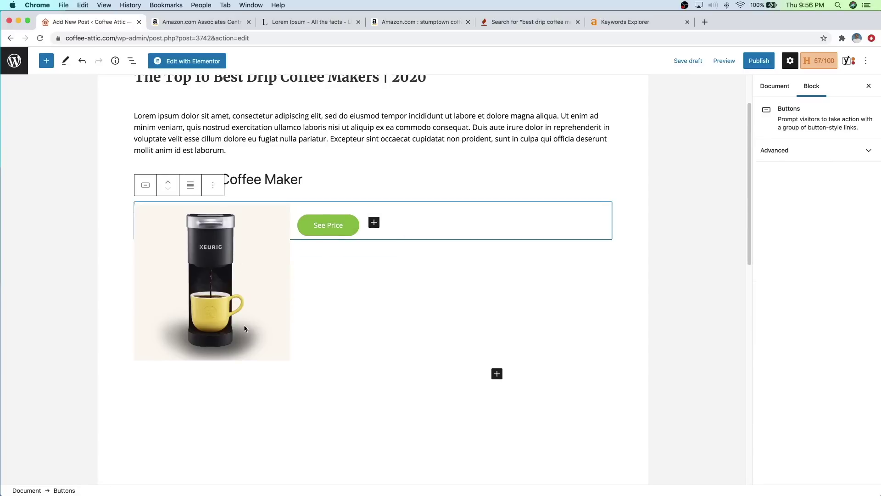
Step: Move the Keurig K-Mini image above its heading and review the layout
left_click(240, 231)
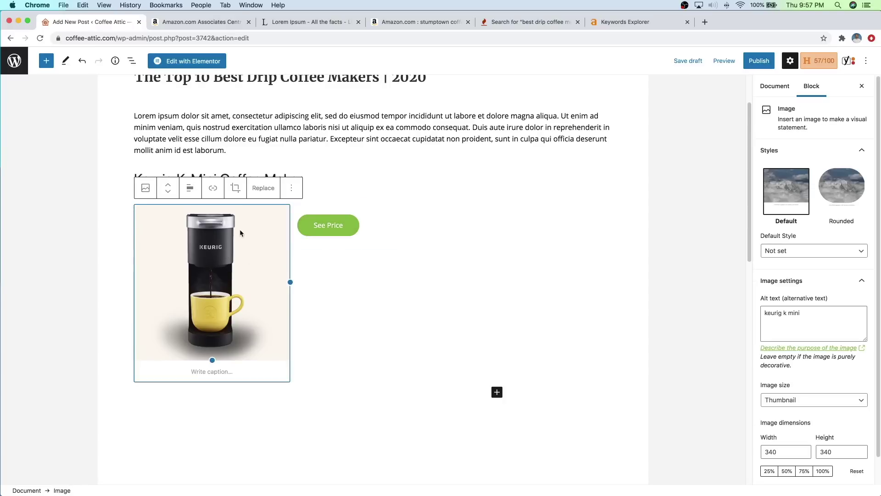
left_click(168, 185)
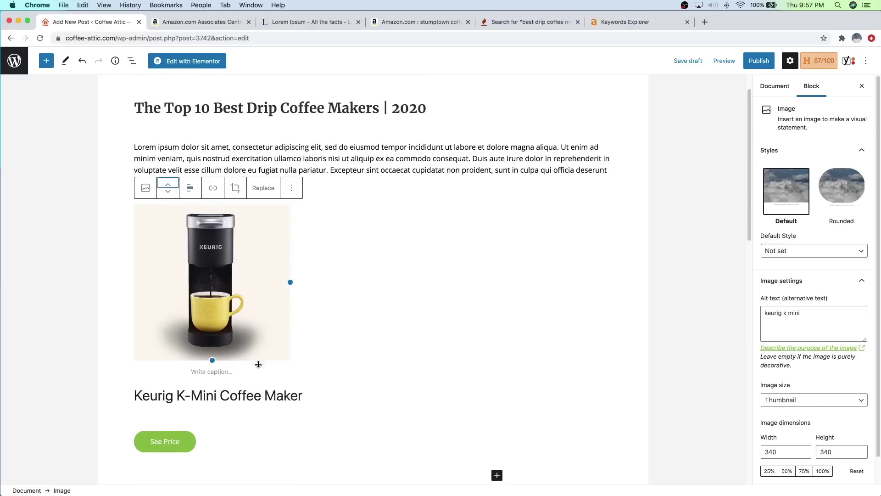
scroll(285, 320, "down", 2)
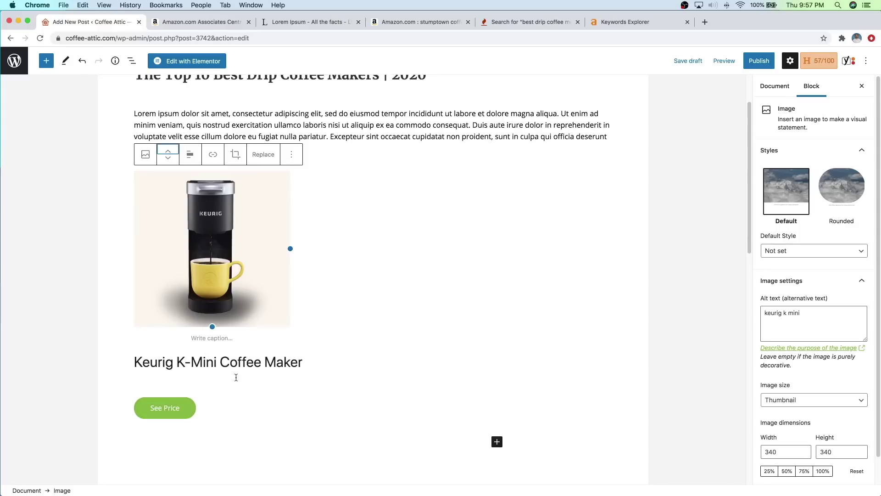
scroll(290, 341, "up", 1)
scroll(300, 335, "down", 3)
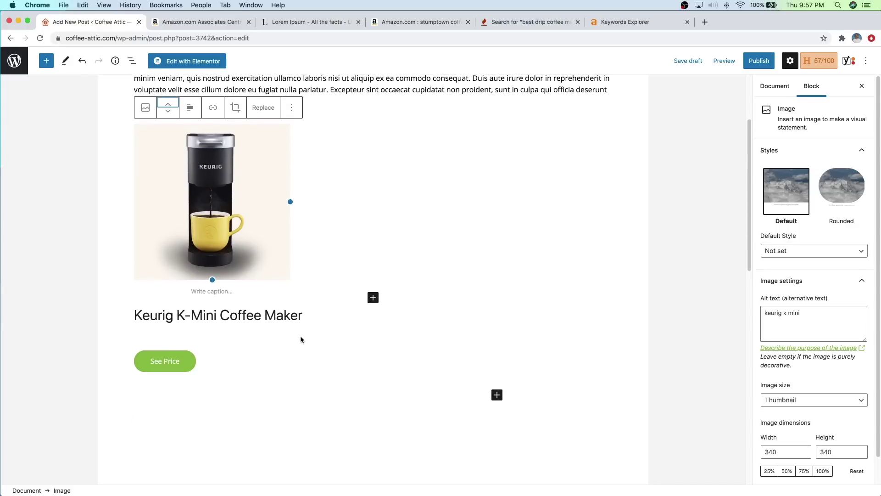
scroll(269, 351, "down", 1)
left_click(263, 362)
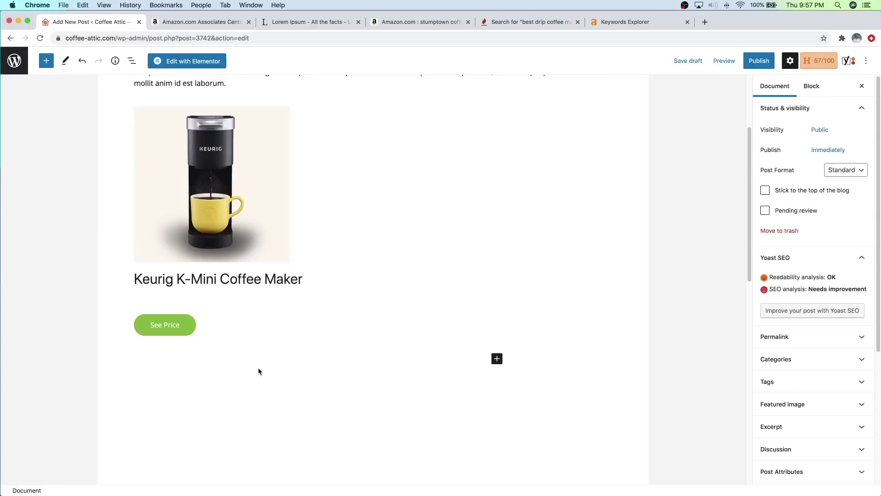
scroll(231, 368, "down", 1)
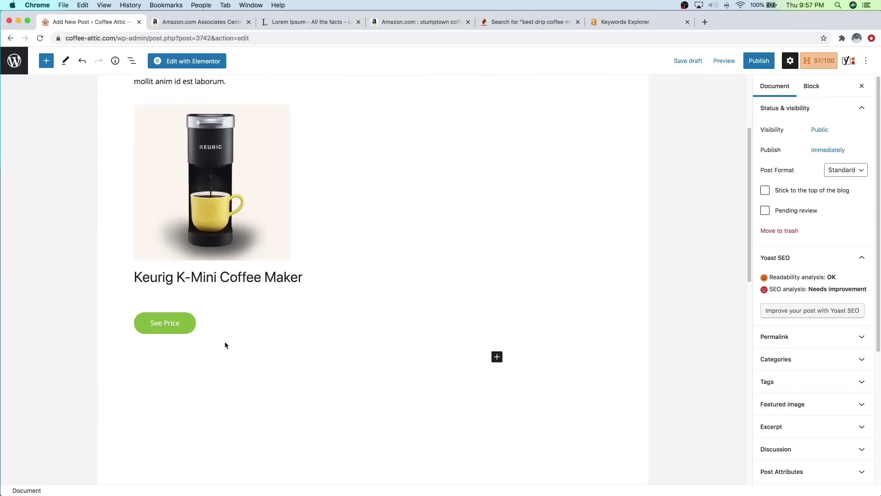
scroll(344, 367, "up", 6)
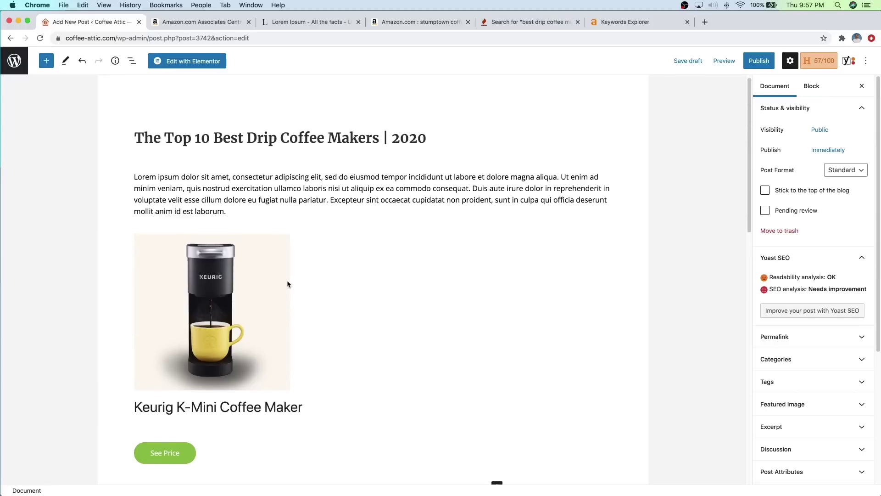
Step: Copy the Lorem ipsum intro paragraph text
triple_click(220, 190)
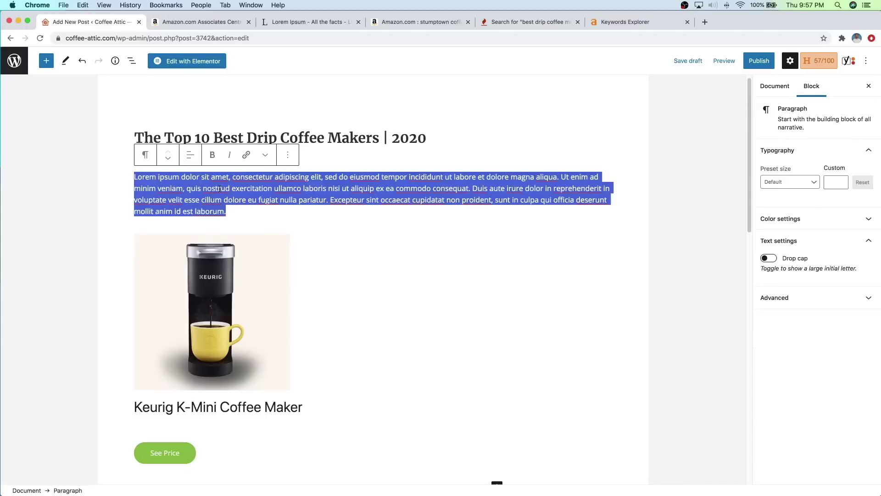
right_click(220, 189)
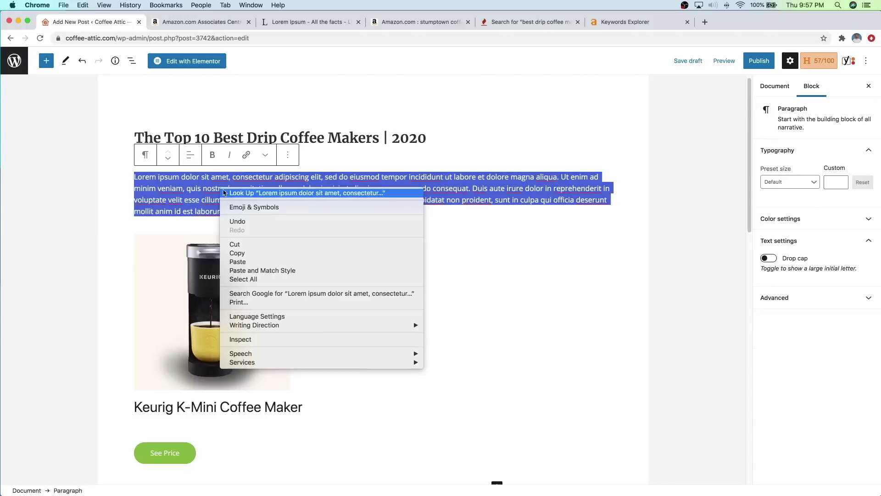
left_click(237, 254)
scroll(285, 285, "down", 10)
left_click(230, 294)
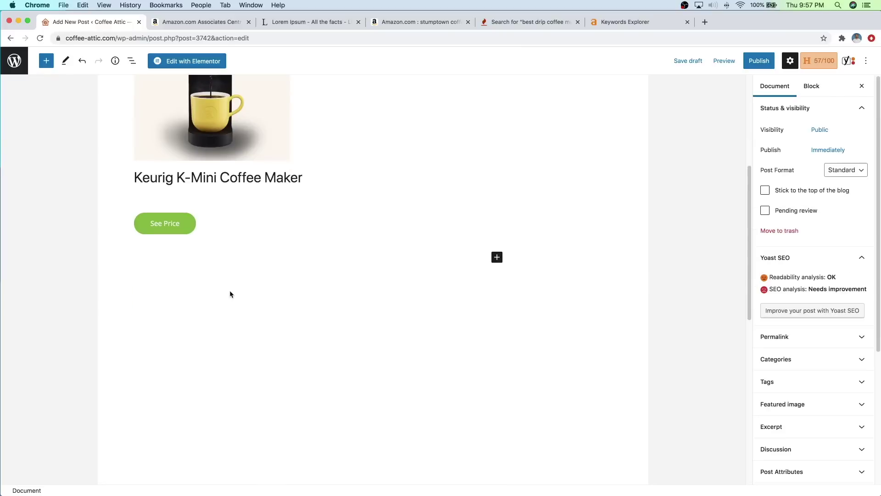
Step: Paste it as a new paragraph below the Keurig See Price button
right_click(178, 263)
left_click(236, 238)
left_click(241, 217)
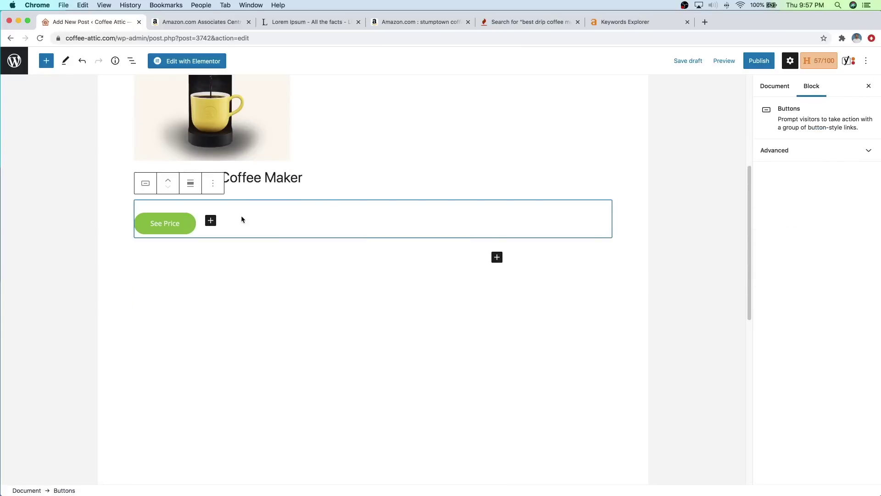
key("Return")
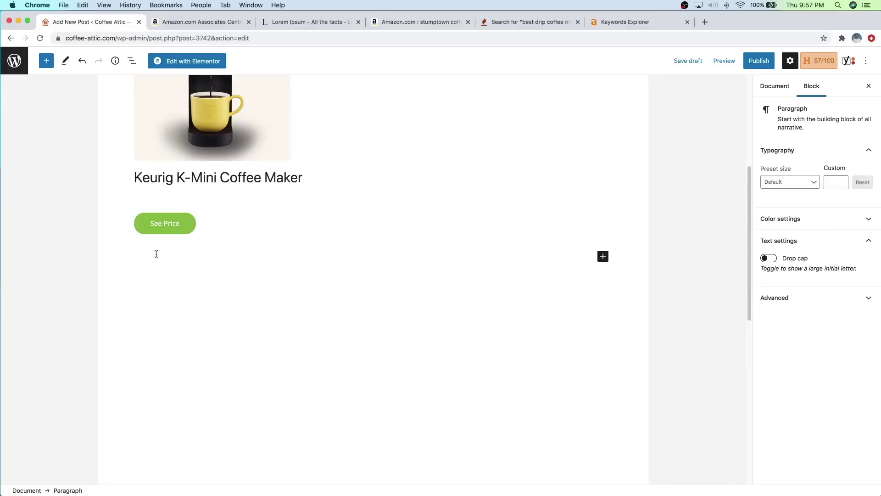
right_click(156, 253)
left_click(194, 313)
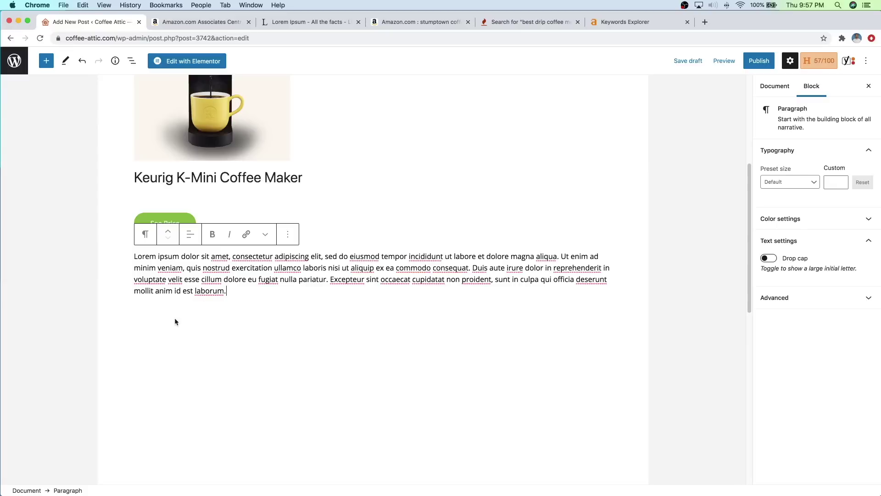
scroll(305, 333, "up", 5)
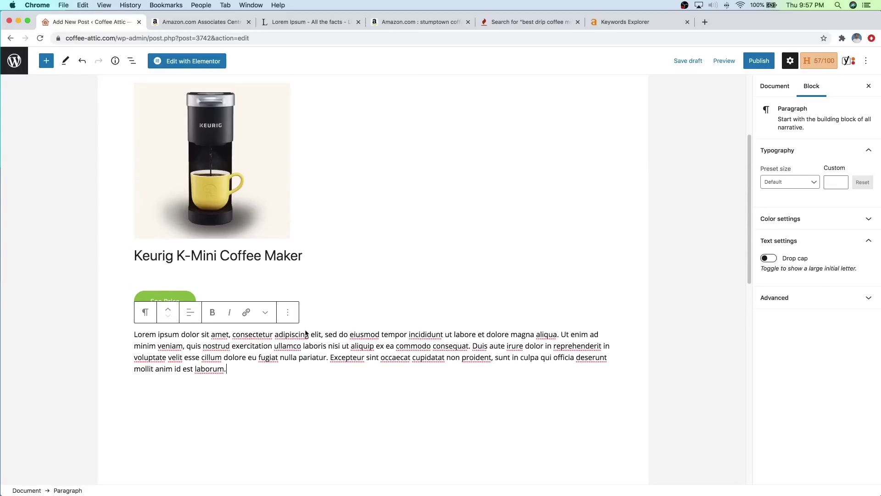
scroll(317, 269, "down", 1)
scroll(310, 275, "up", 3)
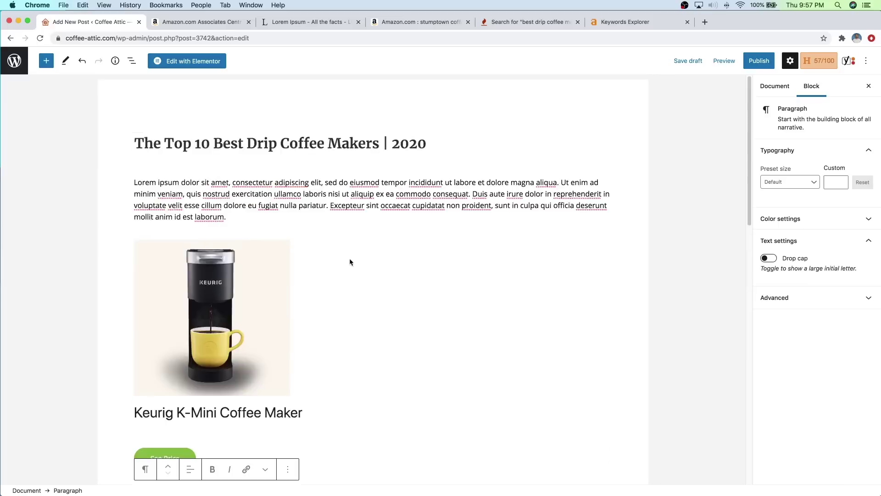
scroll(335, 299, "down", 3)
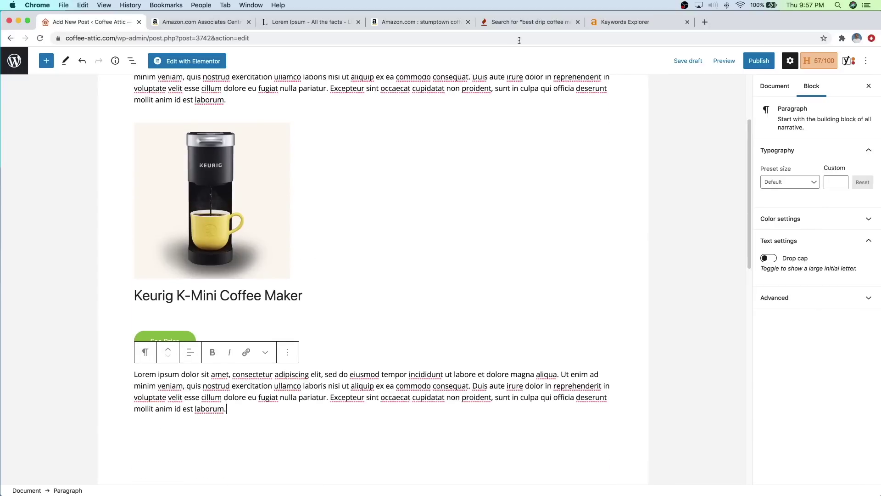
scroll(406, 224, "up", 1)
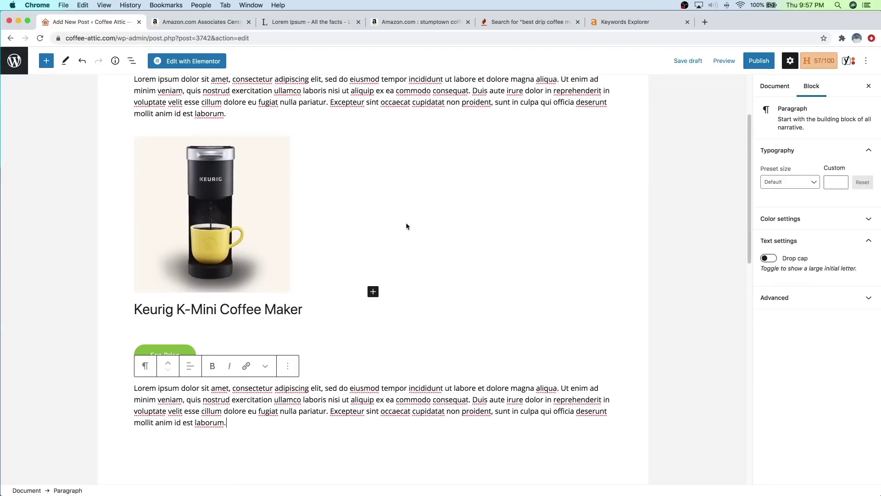
scroll(406, 226, "up", 1)
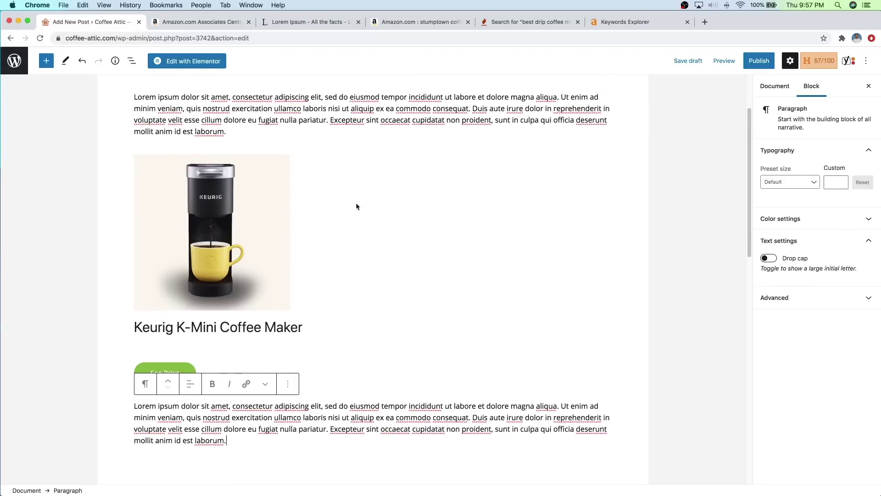
scroll(327, 294, "down", 5)
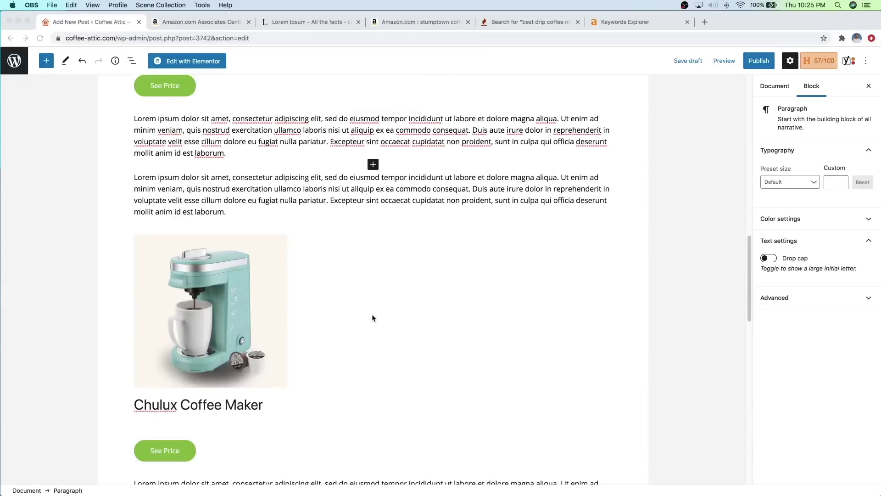
Step: Scroll through the post to review the Keurig, Chulux and Mueller sections
scroll(368, 303, "up", 1)
scroll(365, 290, "up", 1)
scroll(365, 286, "down", 4)
scroll(365, 288, "up", 4)
scroll(366, 289, "up", 10)
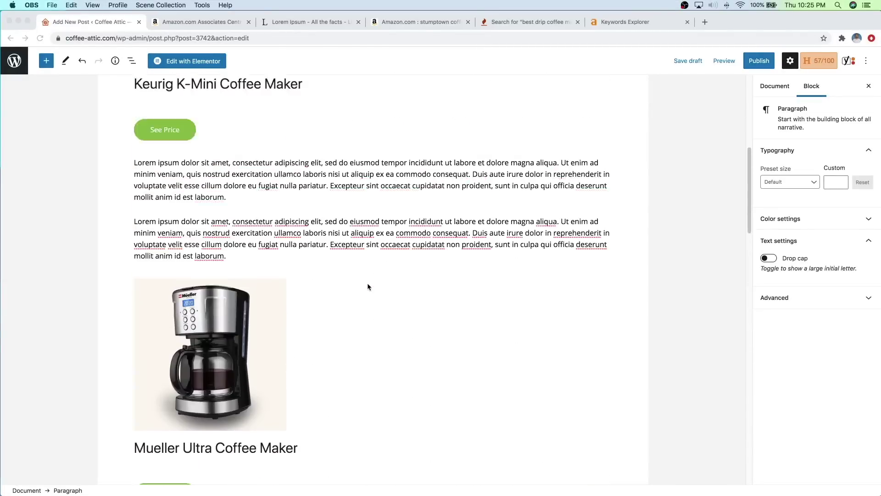
scroll(366, 285, "up", 2)
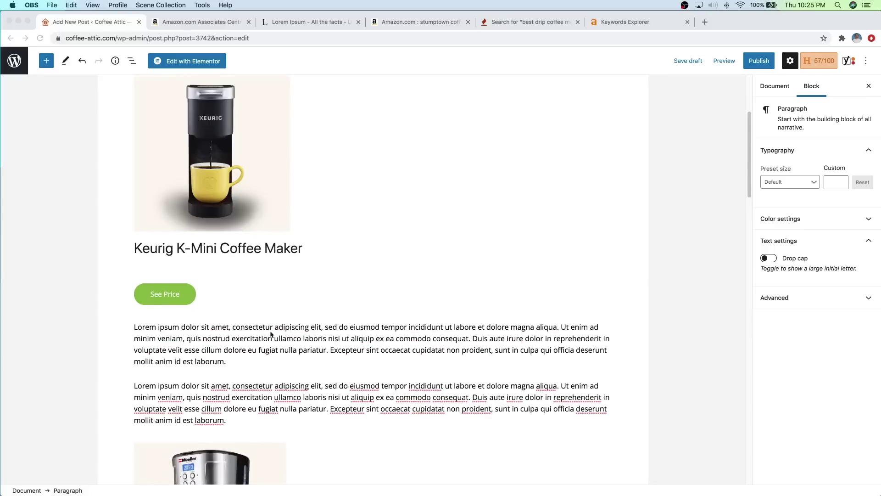
scroll(348, 256, "up", 3)
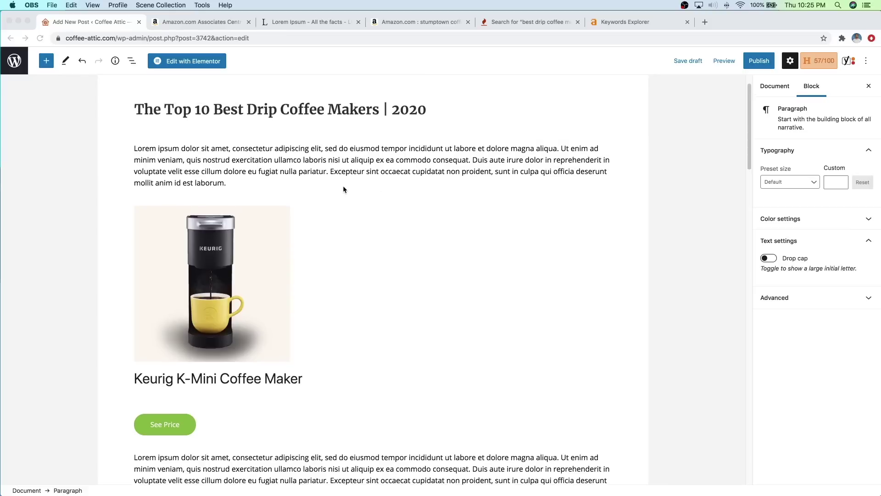
scroll(354, 220, "up", 1)
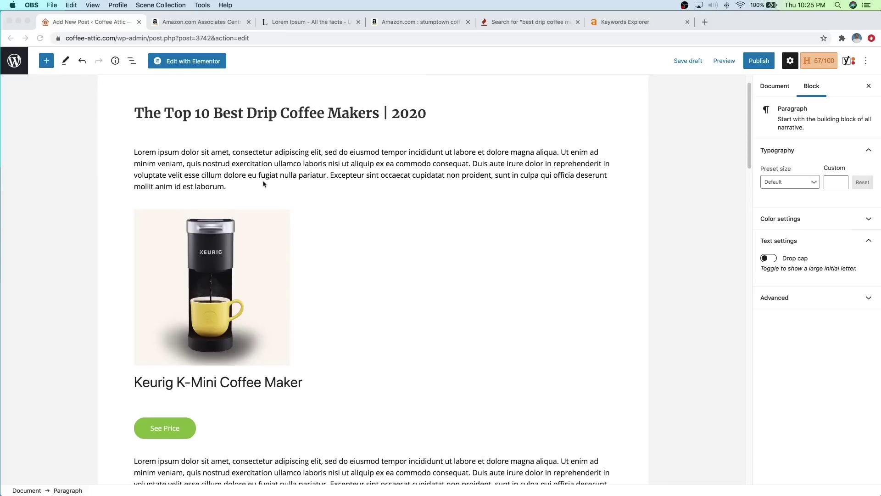
scroll(238, 209, "down", 3)
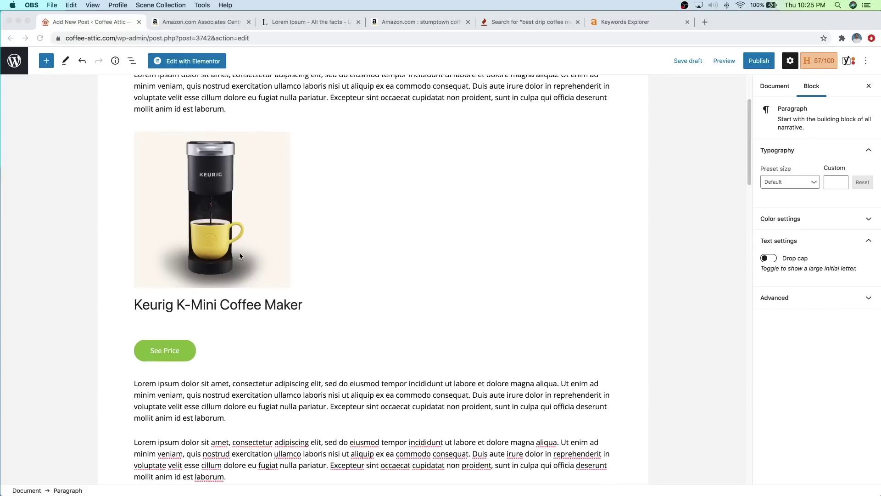
Step: Add a paragraph after the intro: 'Want coffee delivered straight to your door every month? Click here…'
scroll(285, 271, "up", 3)
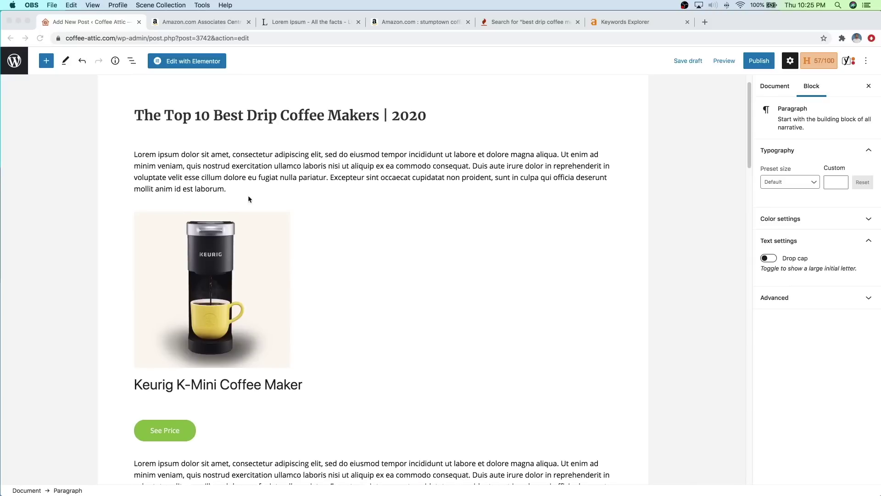
left_click(238, 187)
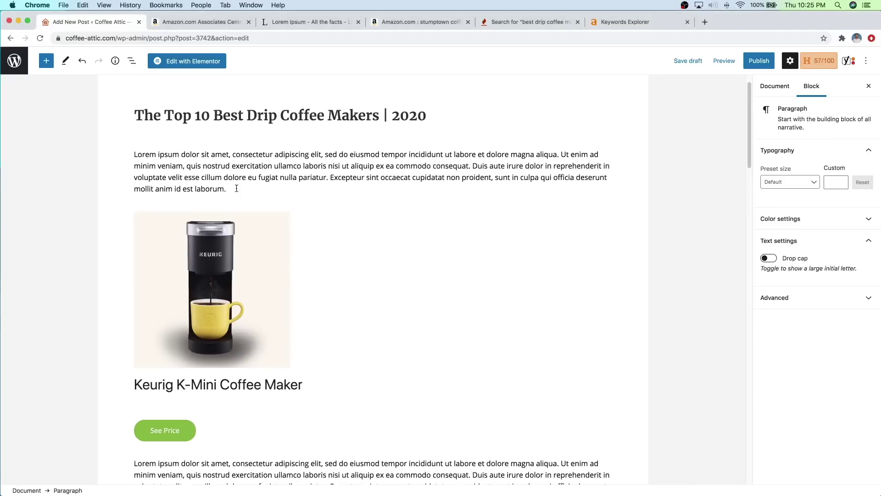
left_click(236, 188)
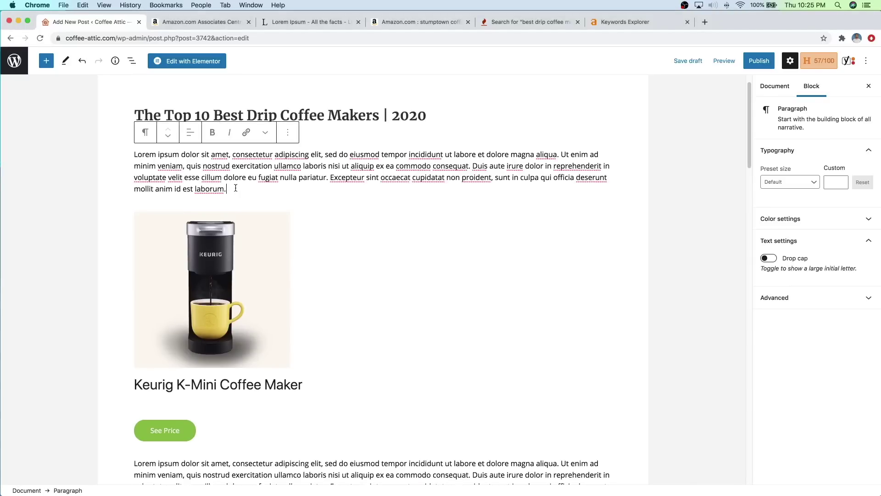
key("Return")
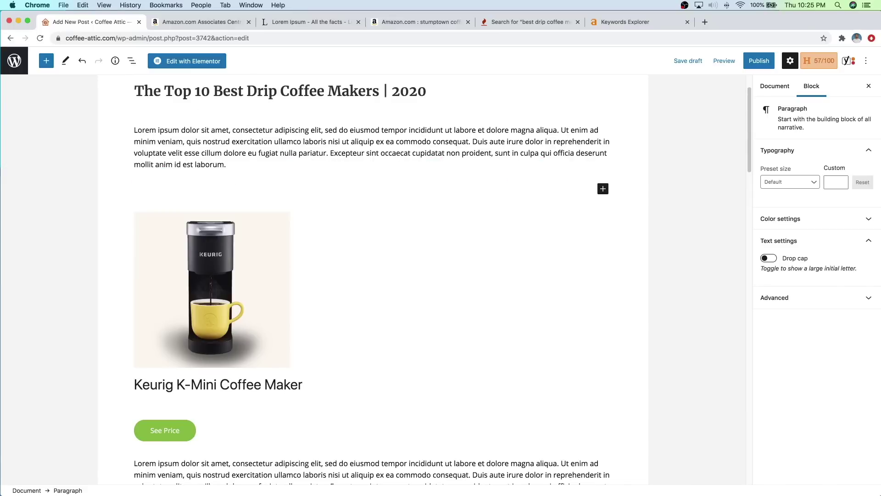
type("Want coffee delivered straight")
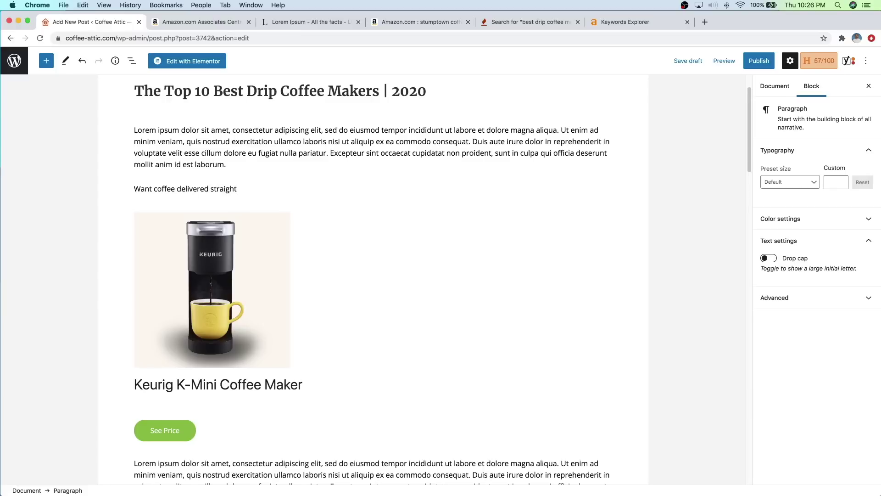
type(" to your door every month? Click here to ")
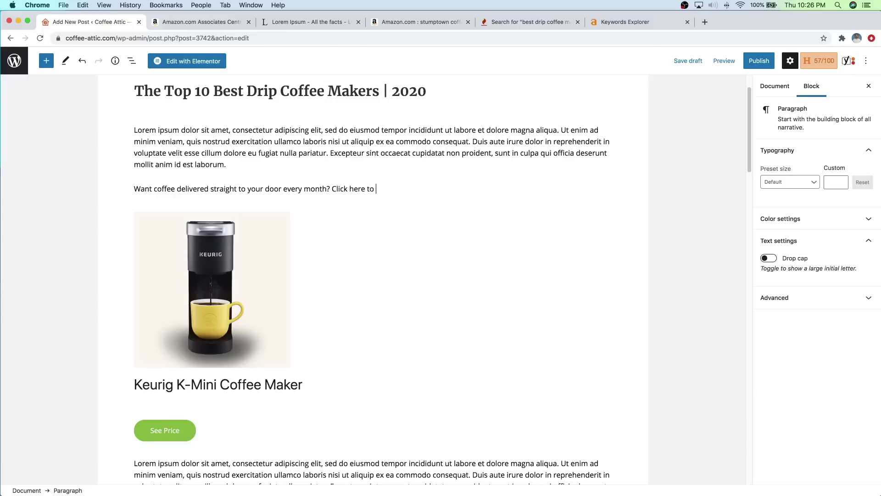
type("get a lifeboost coffe subscription!")
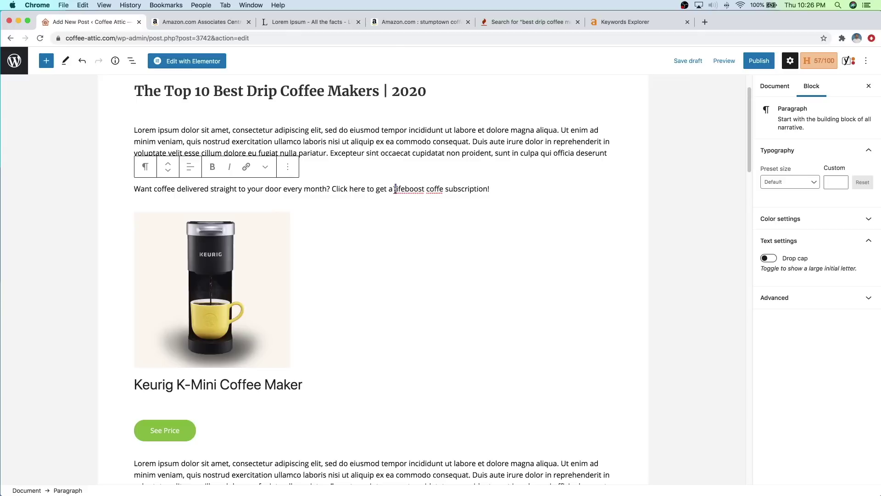
Step: Correct the 'Lifeboost' and 'coffee' typos, then select 'Click here'
key("BackSpace")
type("L")
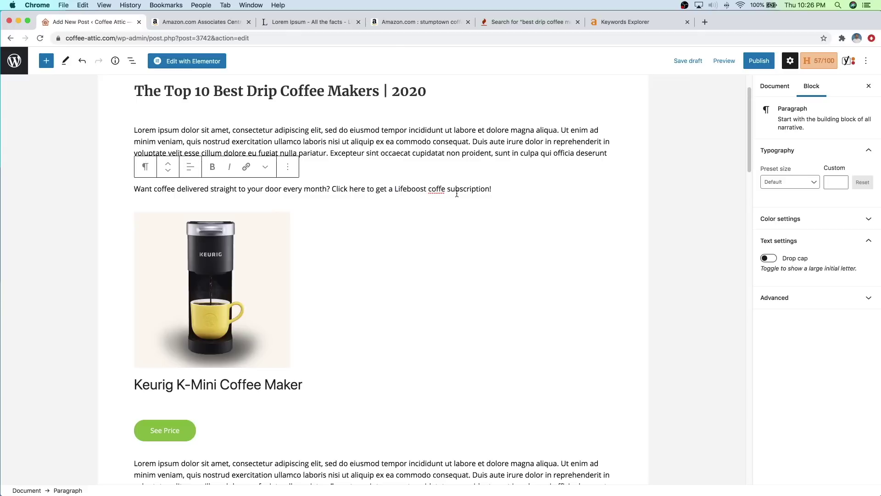
left_click(445, 188)
type("e")
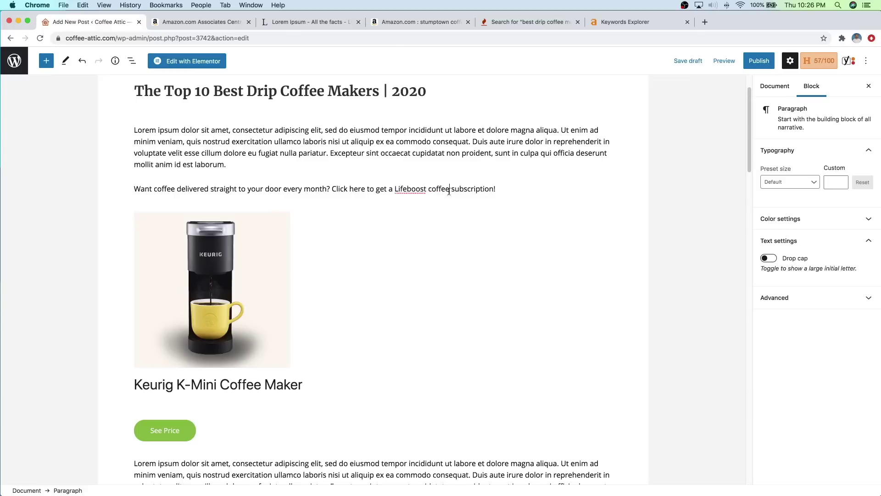
left_click_drag(365, 190, 333, 190)
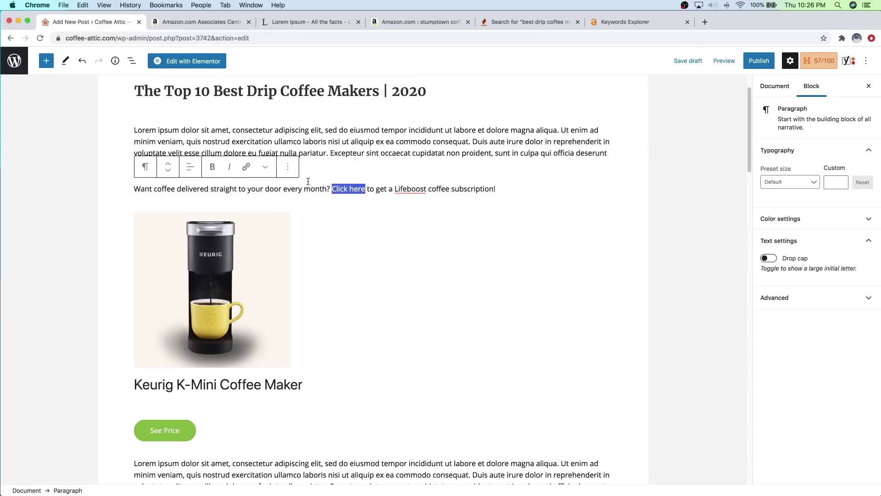
Step: Start linking 'Click here' and open a new browser tab to search 'lifeboost coffee'
left_click(246, 167)
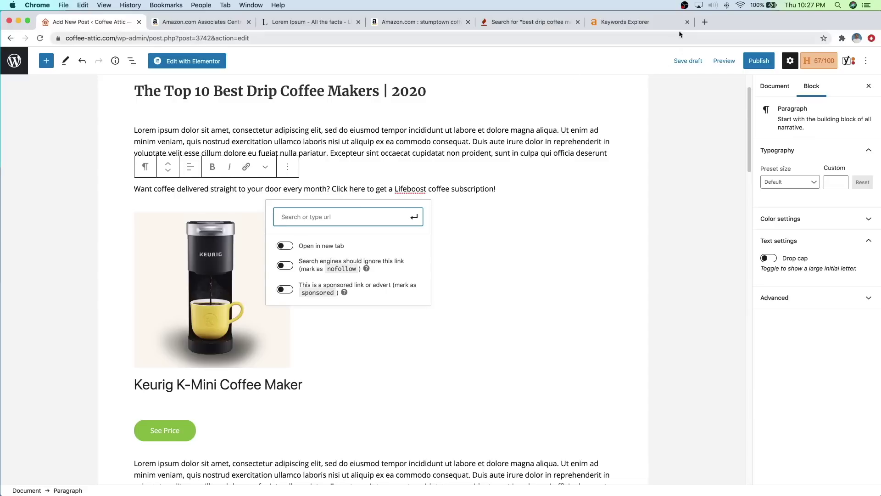
left_click(706, 23)
Step: Search Google for 'lifeboost coffee affiliate program' and open the Lifeboost Coffee Affiliatly result
type("lifeboost coffee")
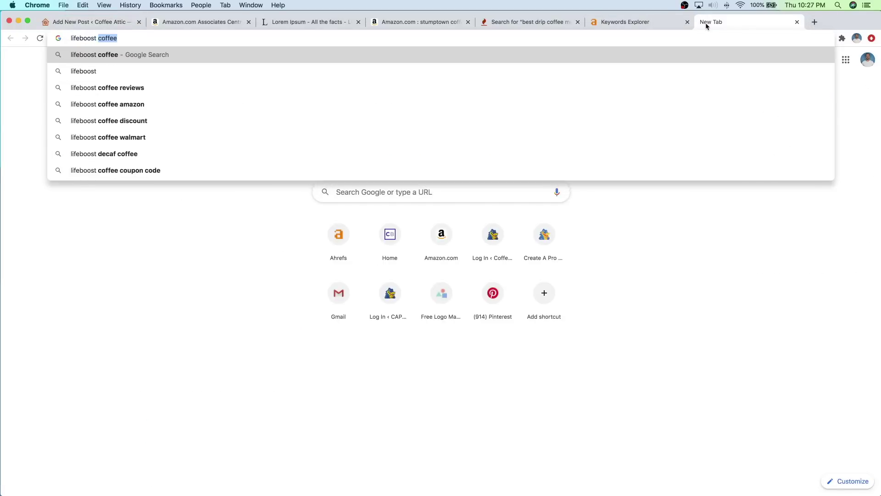
type(" affiliate pro")
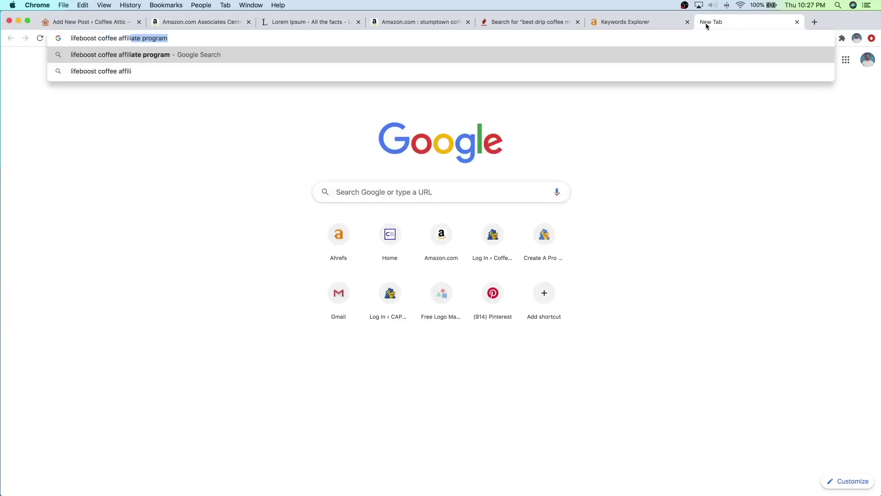
type("gr")
key("Return")
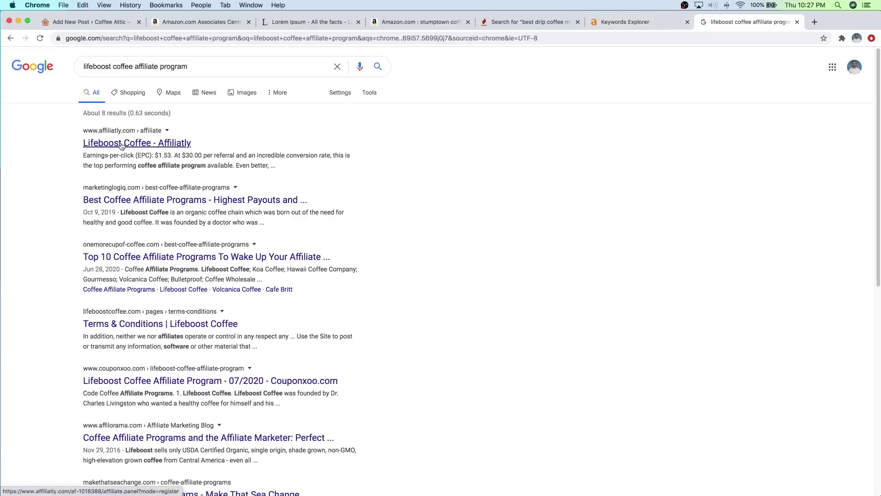
left_click(121, 146)
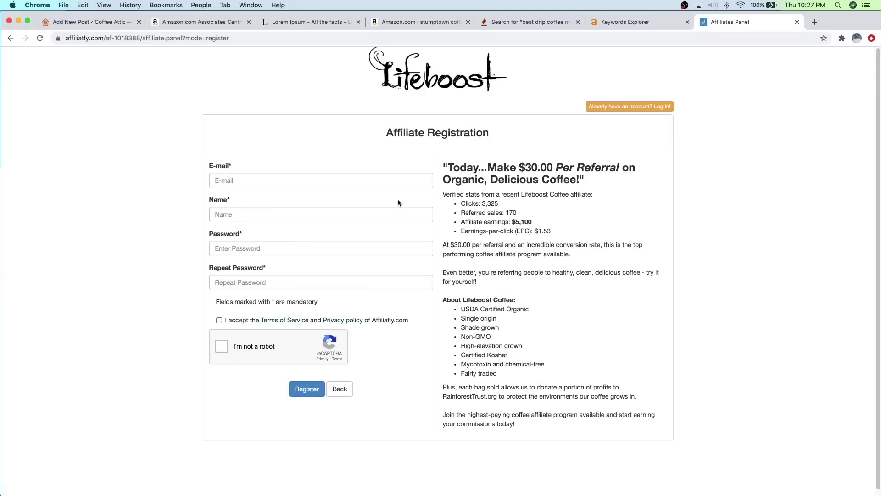
Step: Fill the Affiliatly registration form with the saved e-mail, the affiliate's name and a matching password
left_click(309, 181)
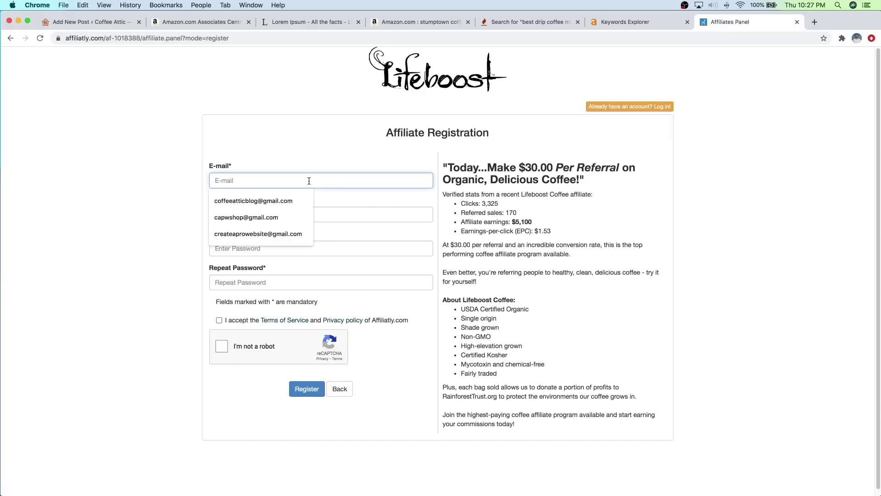
left_click(288, 202)
left_click(287, 217)
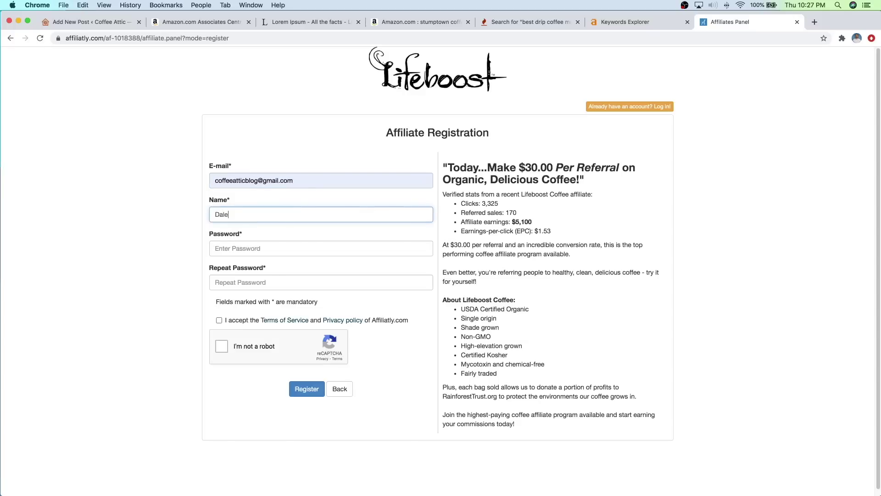
left_click(272, 246)
type("••")
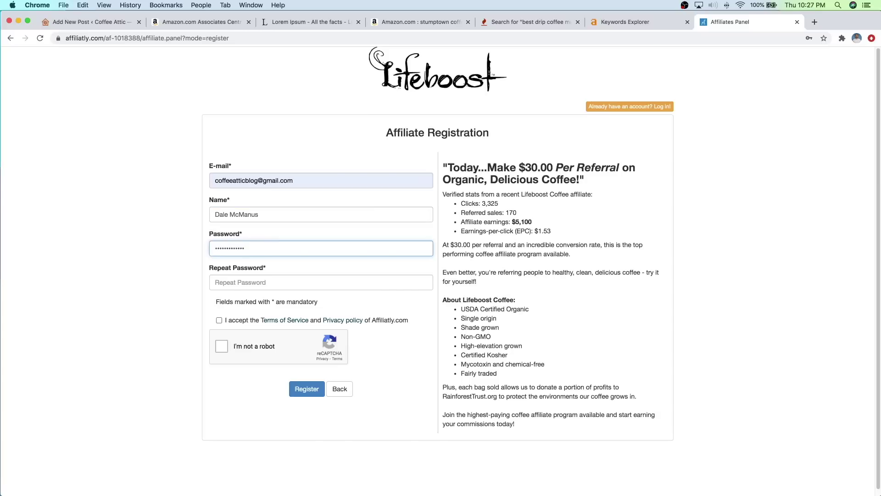
left_click(271, 277)
type("••")
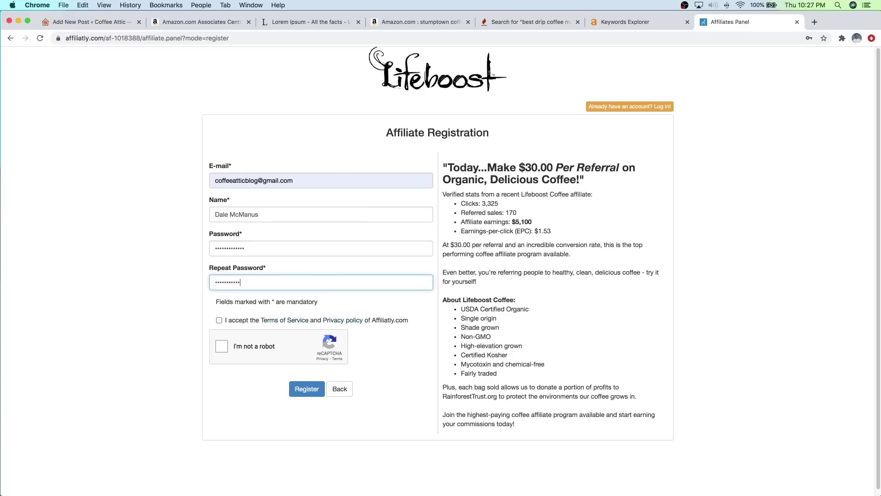
Step: Accept the terms, pass the reCAPTCHA and submit the Lifeboost affiliate registration
left_click(219, 321)
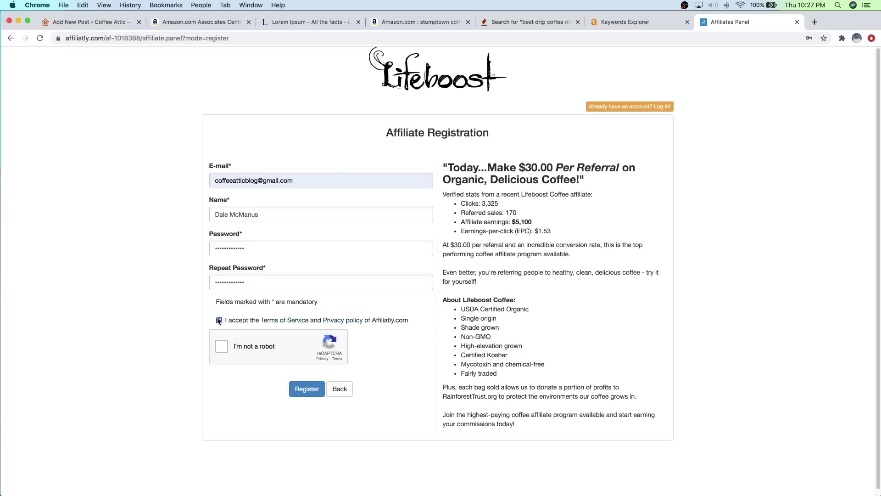
left_click(222, 348)
left_click(307, 389)
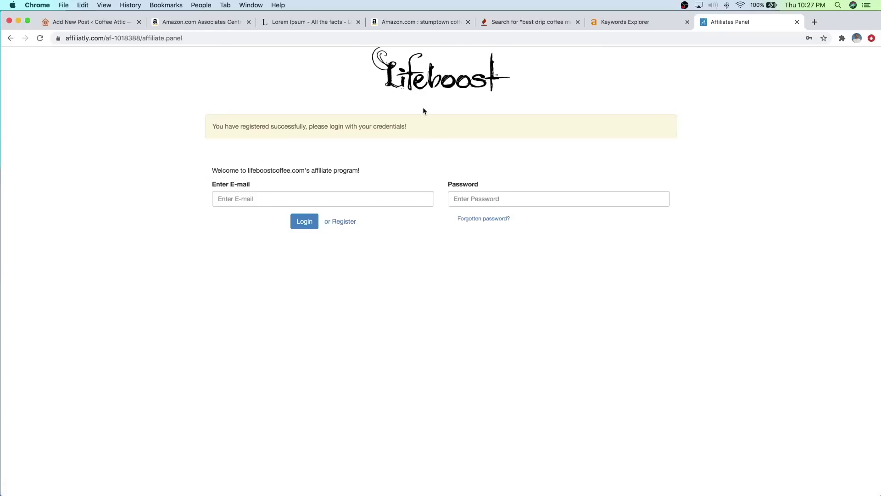
left_click(300, 197)
Step: Log in to Affiliatly with the saved e-mail and the account password
left_click(287, 219)
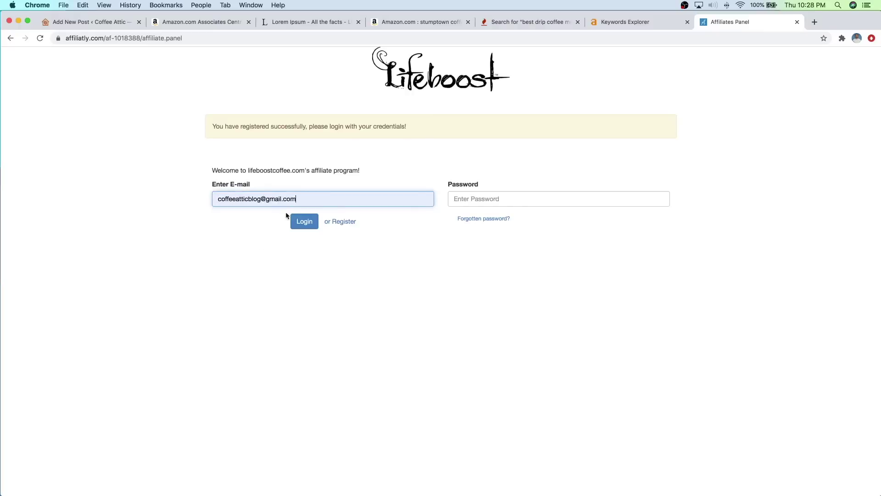
left_click(495, 195)
type("•••••••••••••")
key("Return")
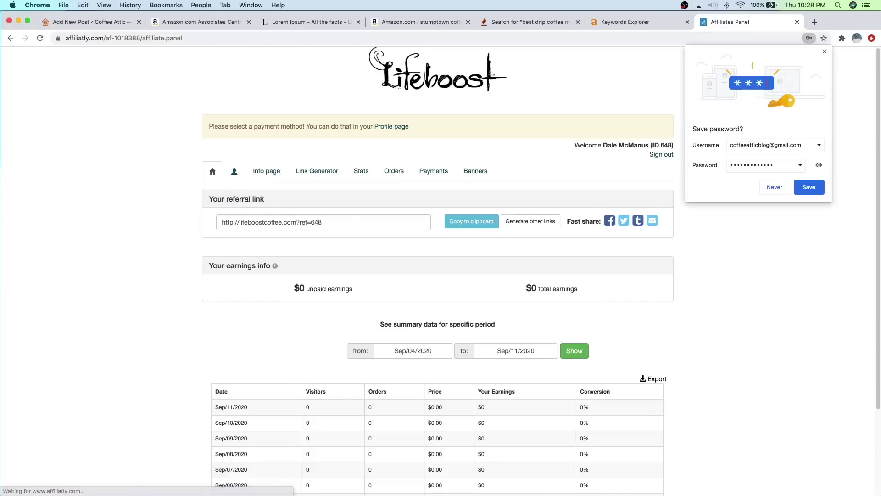
Step: Copy the Lifeboost referral link from the affiliate dashboard
left_click(345, 218)
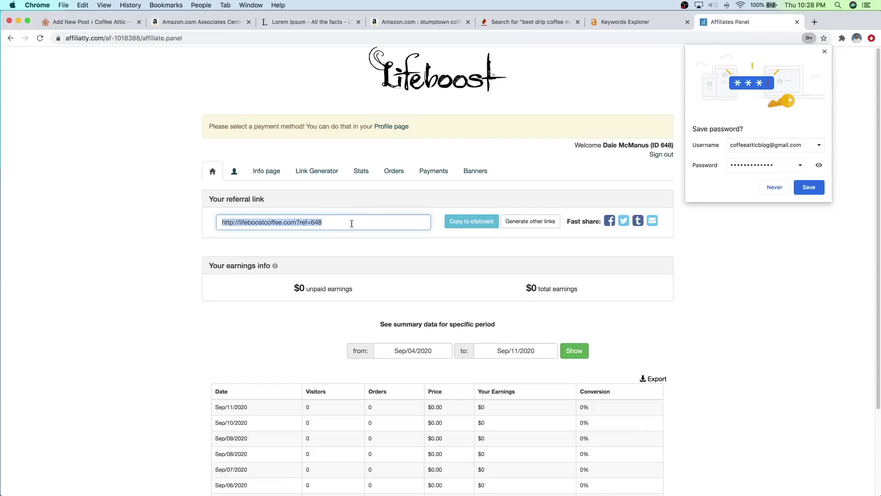
right_click(311, 225)
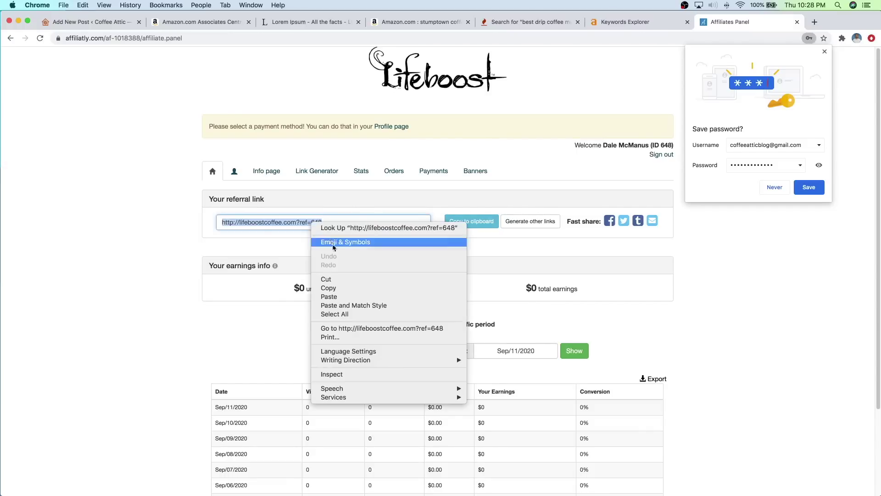
left_click(336, 288)
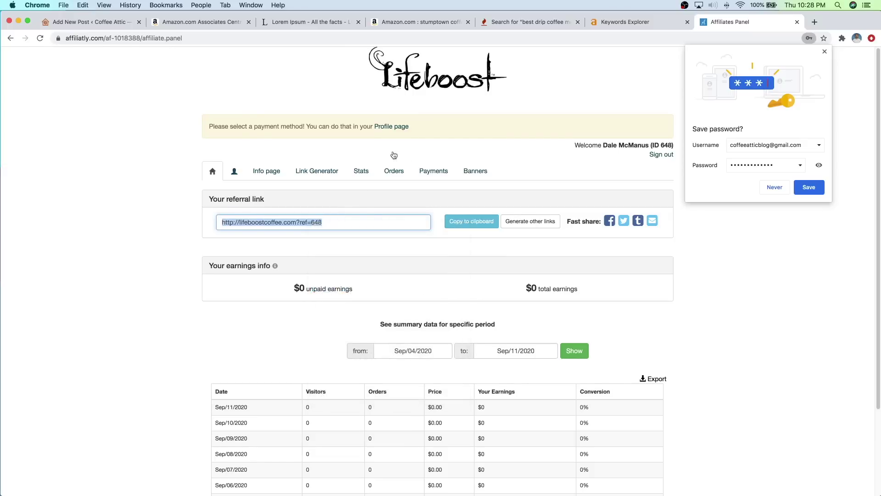
Step: Link 'Click here' to the pasted Lifeboost referral URL, set to open in a new tab
left_click(79, 22)
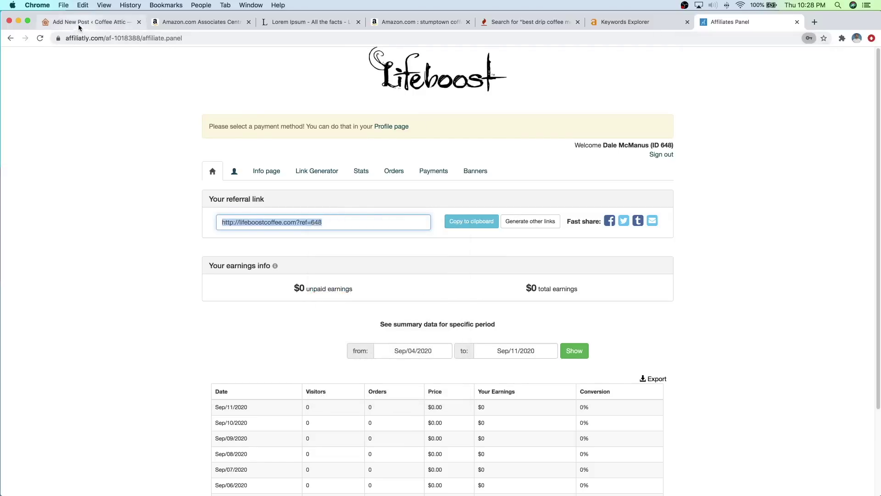
right_click(310, 216)
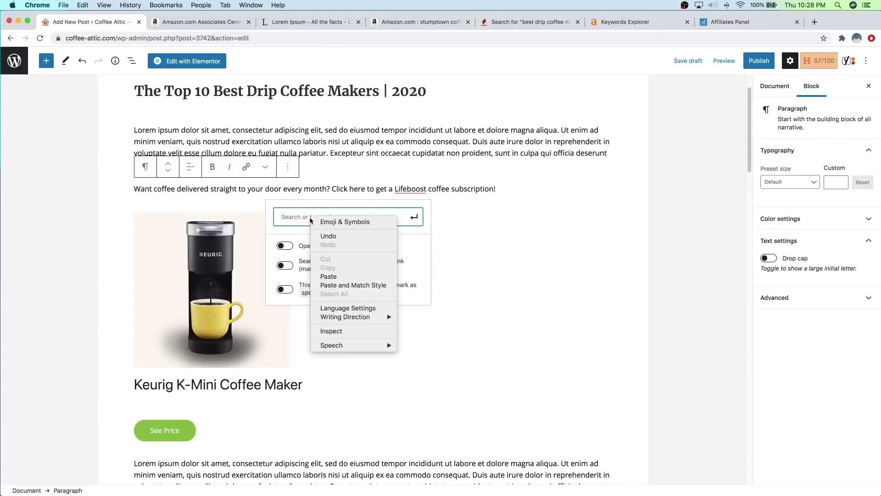
left_click(329, 276)
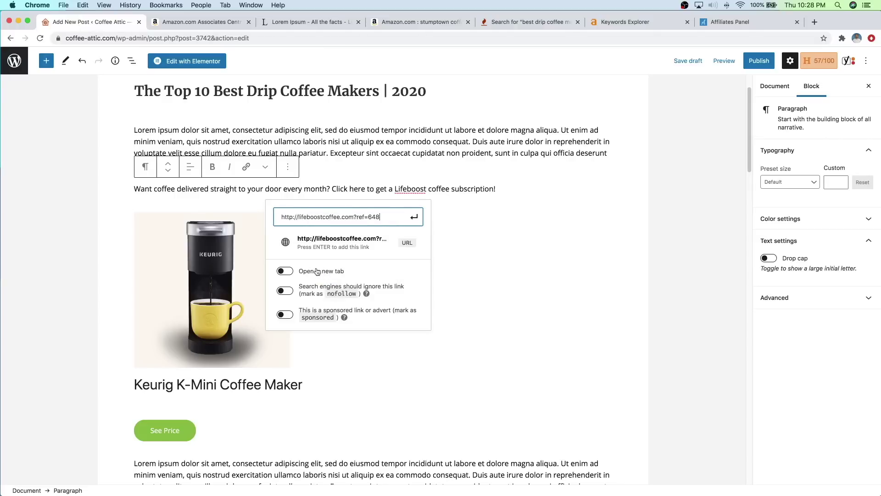
left_click(285, 271)
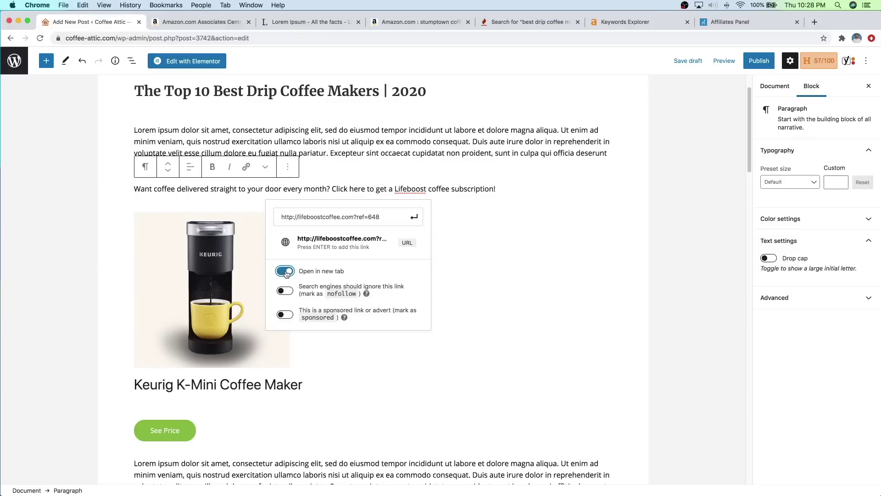
left_click(411, 219)
left_click(459, 219)
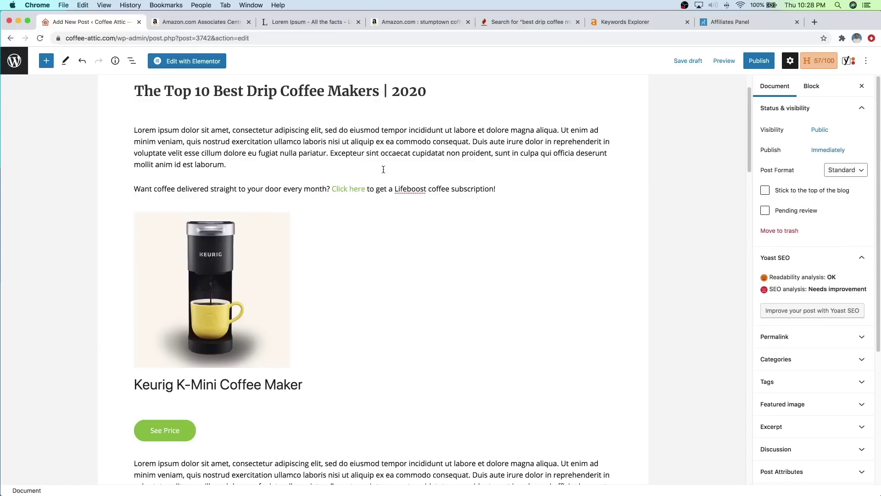
mouse_move(411, 181)
scroll(372, 200, "down", 10)
scroll(303, 243, "down", 18)
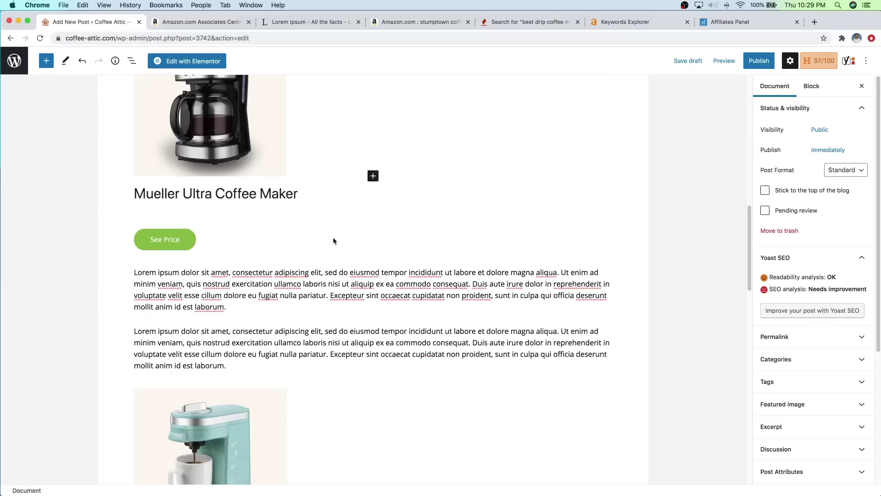
scroll(321, 226, "down", 15)
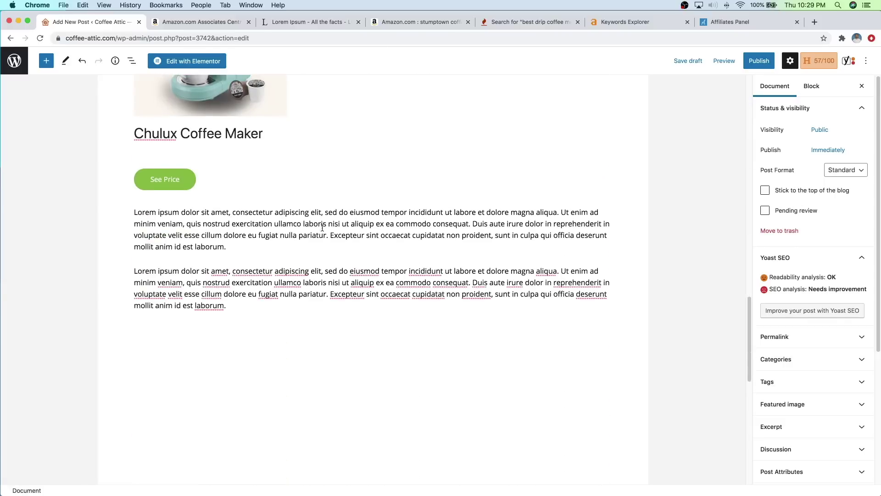
scroll(630, 293, "down", 4)
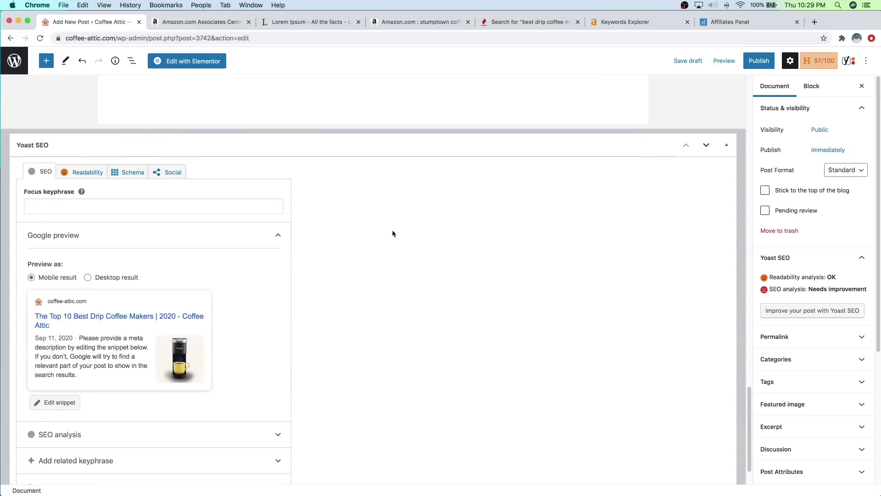
Step: Expand Yoast's SEO analysis to review its 3 problems, 1 improvement and 3 good results
scroll(184, 243, "down", 1)
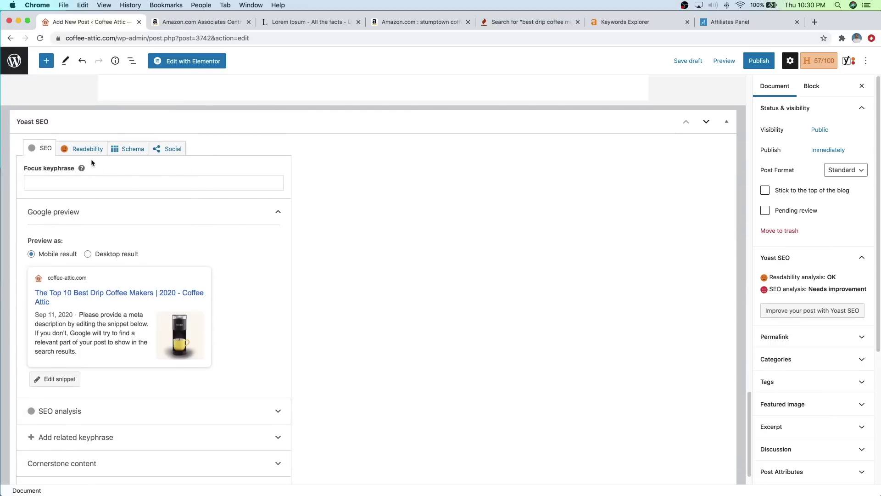
scroll(191, 224, "down", 1)
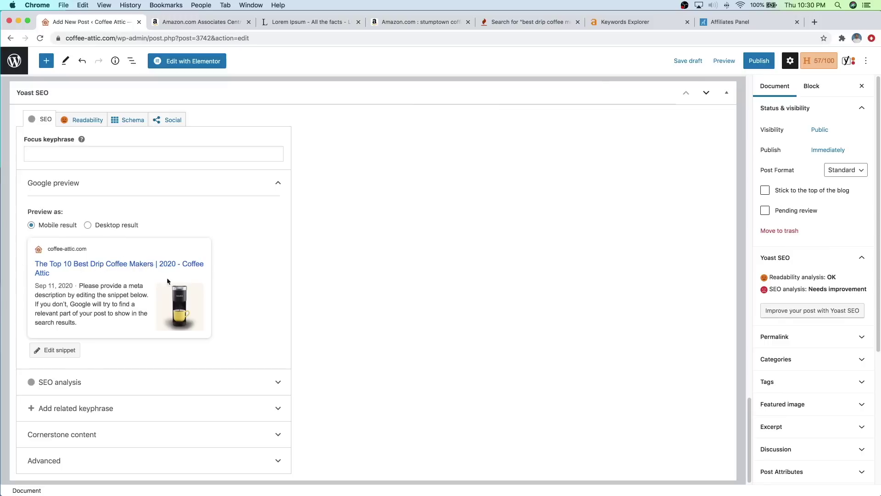
left_click(122, 383)
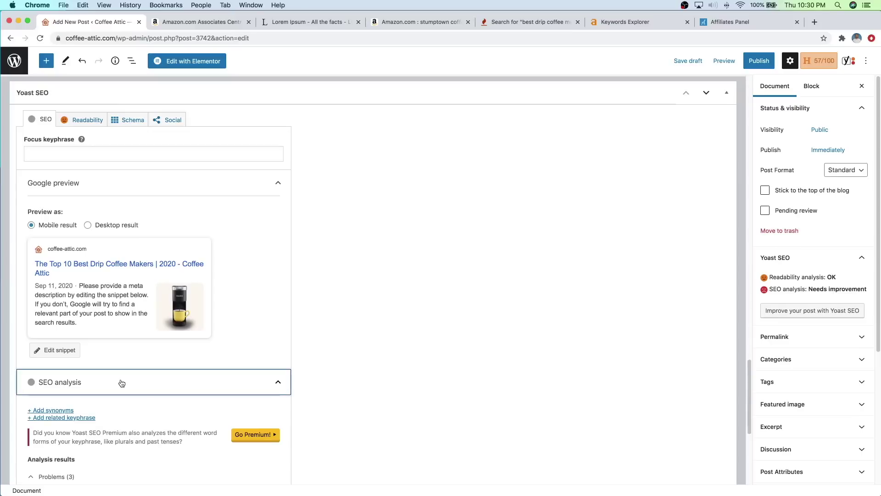
scroll(142, 360, "down", 5)
scroll(143, 360, "down", 1)
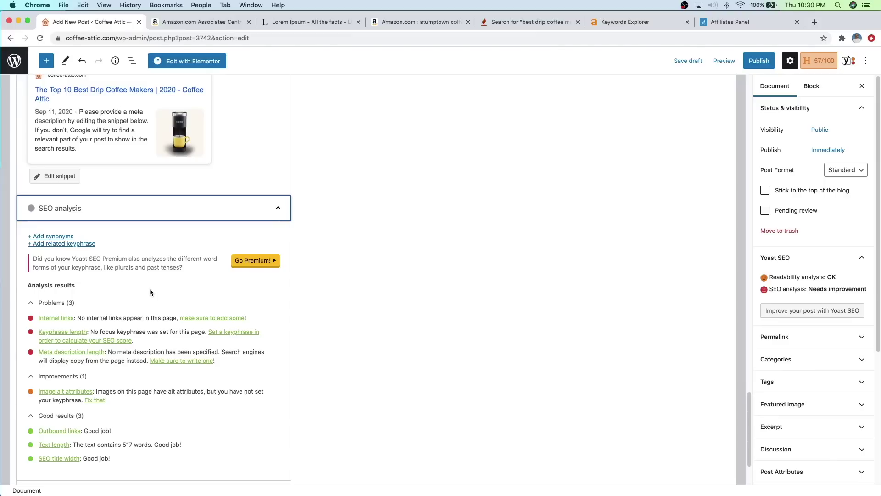
Step: Publish the post 'The Top 10 Best Drip Coffee Makers | 2020', confirming in the pre-publish panel
scroll(360, 258, "up", 1)
scroll(359, 258, "up", 10)
scroll(375, 264, "up", 15)
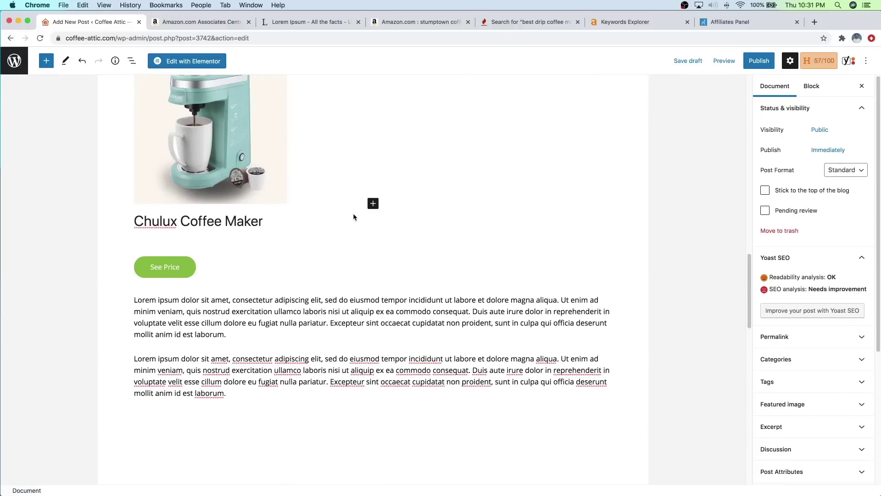
scroll(360, 217, "up", 10)
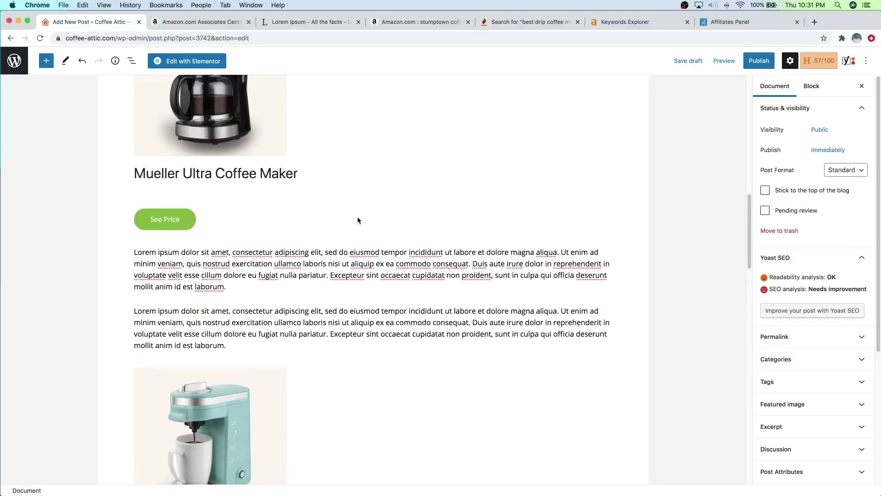
scroll(357, 220, "up", 3)
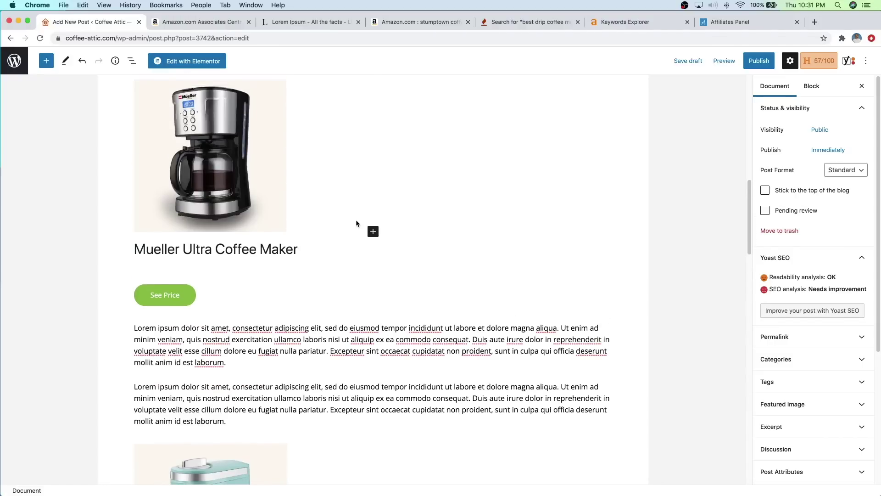
left_click(759, 61)
left_click(773, 62)
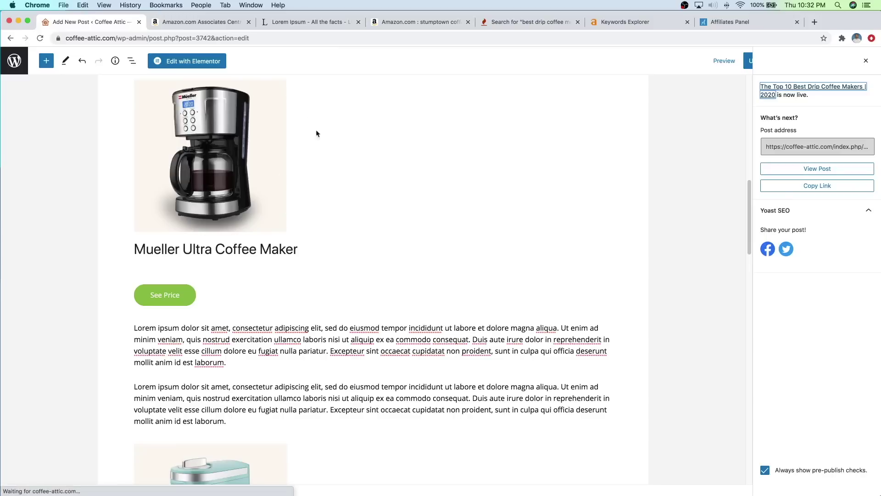
Step: Close the post-publish summary panel to return to the post settings
scroll(331, 124, "up", 2)
scroll(353, 136, "up", 2)
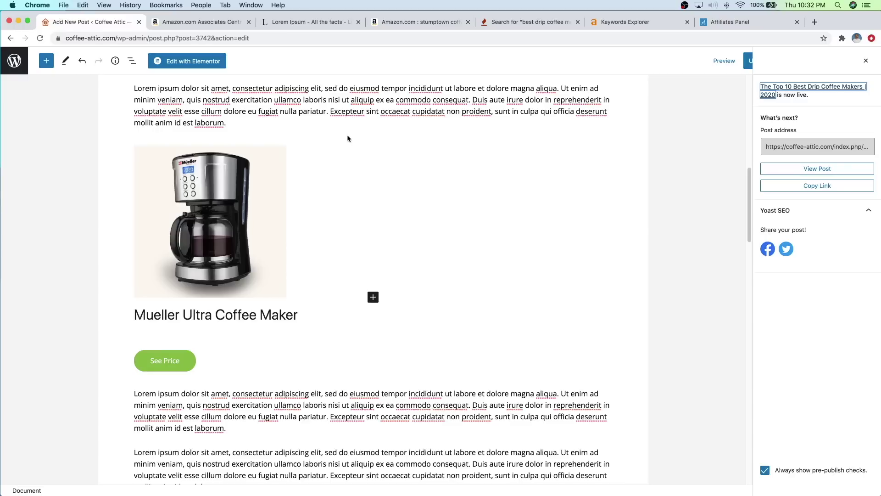
scroll(367, 161, "up", 2)
scroll(354, 160, "up", 10)
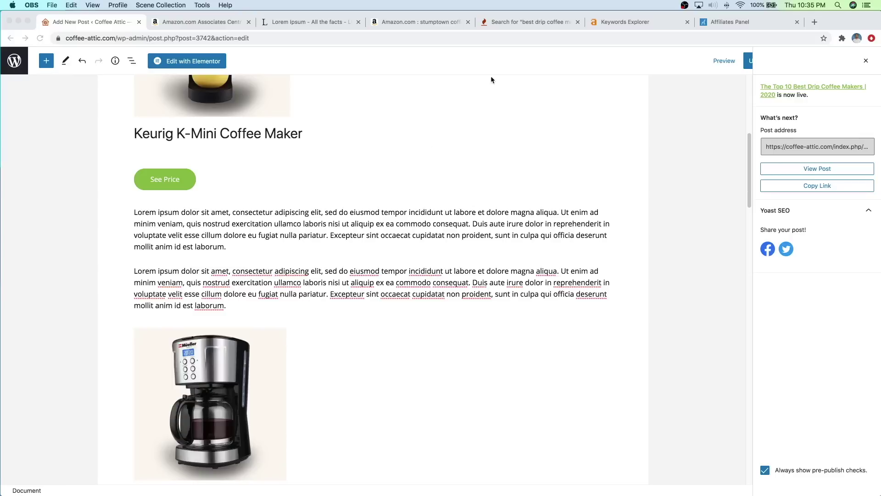
scroll(419, 161, "up", 1)
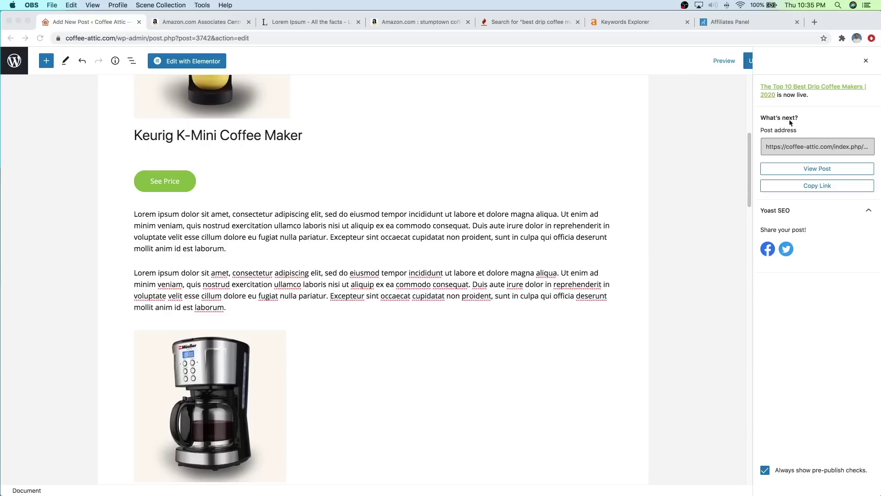
left_click(866, 61)
left_click(865, 61)
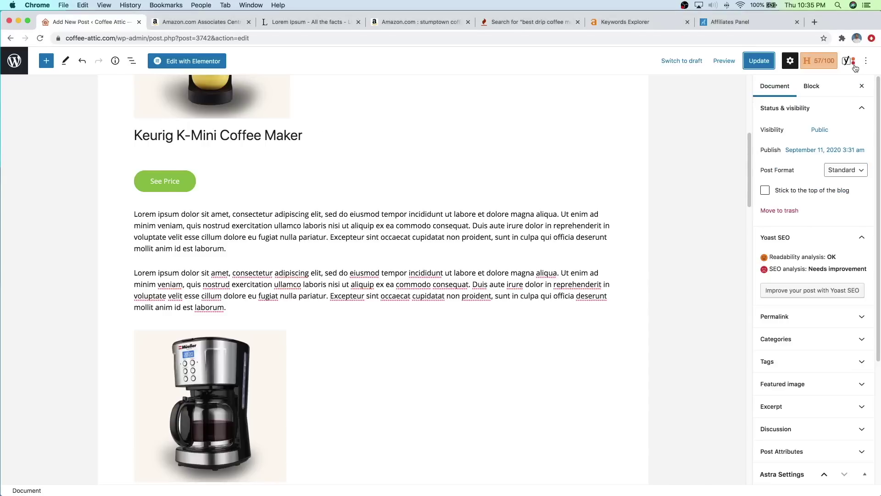
Step: Start a new page using the Elementor Full Width template
left_click(16, 65)
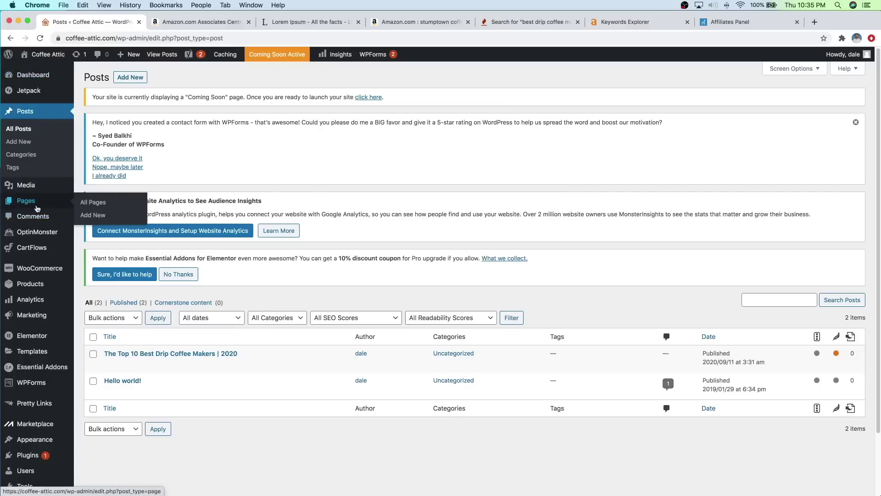
left_click(90, 217)
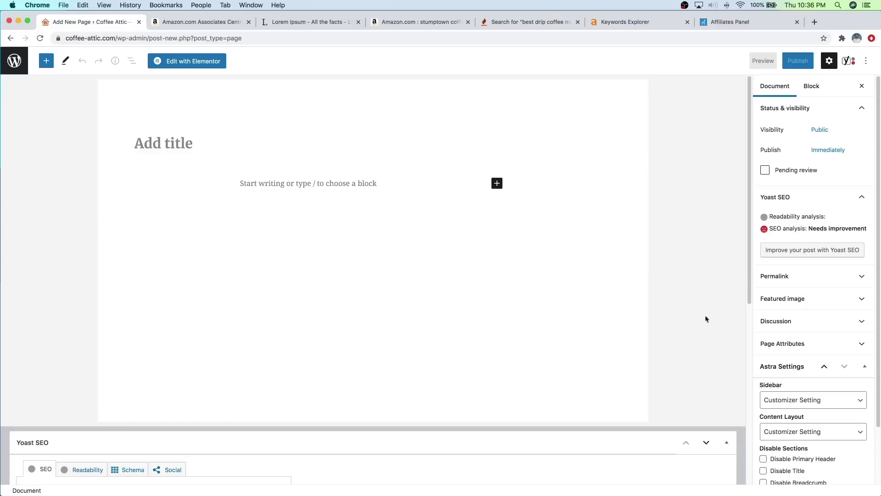
left_click(804, 342)
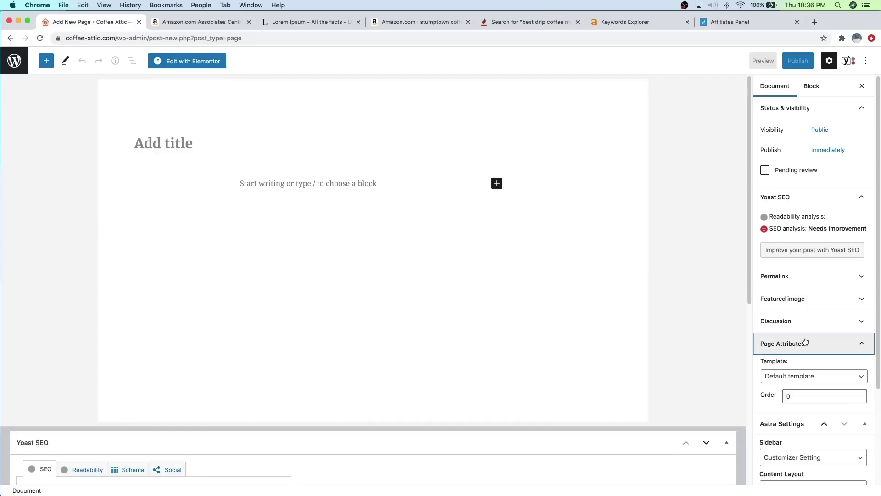
left_click(792, 377)
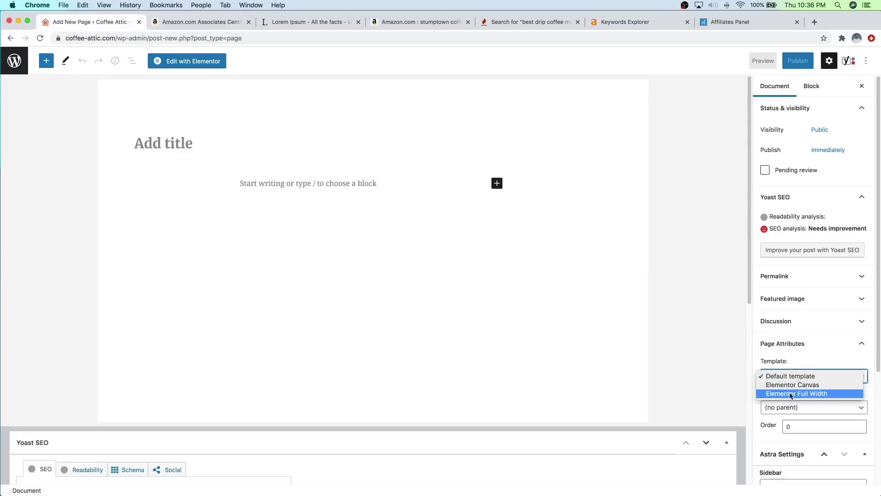
left_click(790, 393)
scroll(781, 385, "down", 1)
scroll(776, 381, "up", 1)
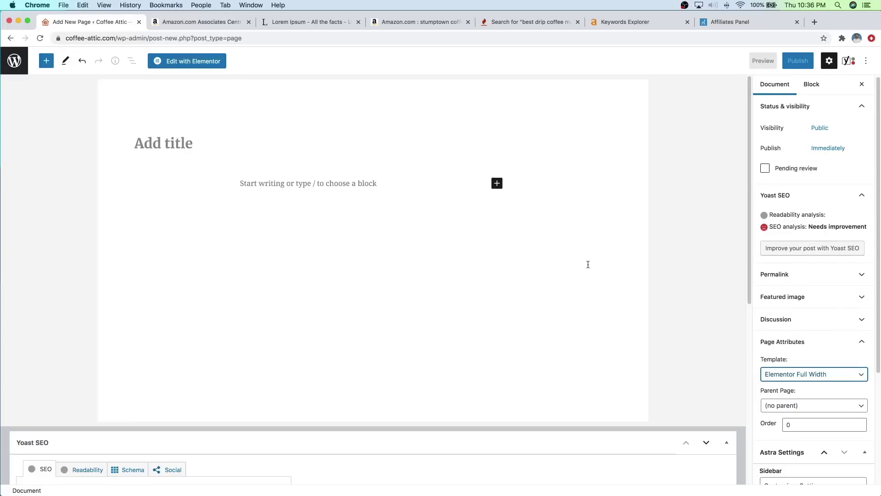
Step: Title the page 'Blog Posts' and change its URL slug to blogposts
left_click(171, 146)
type("Blog Posts")
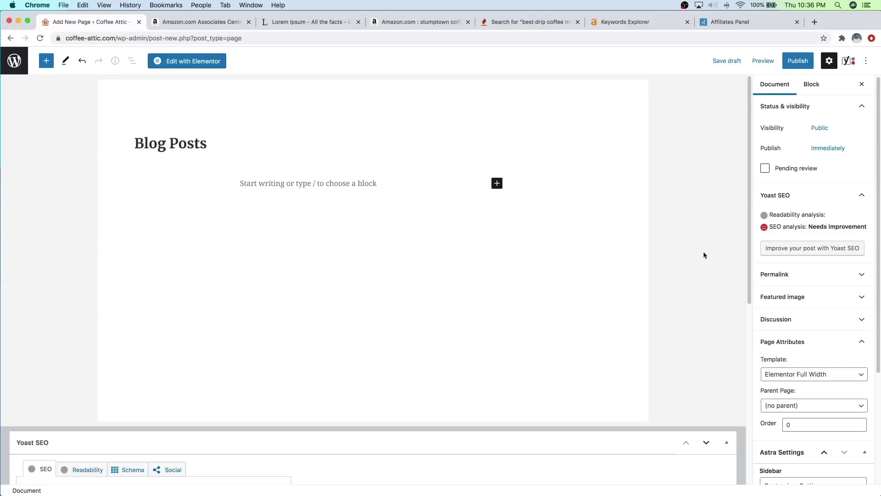
left_click(782, 278)
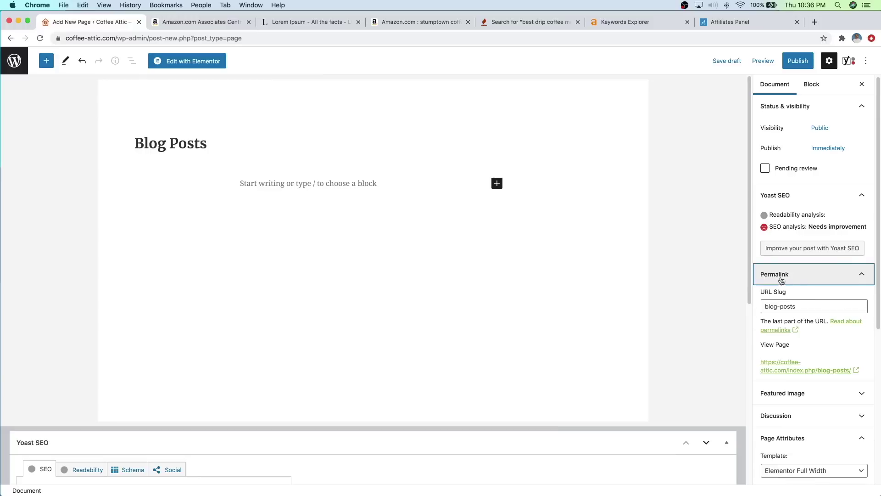
left_click(781, 305)
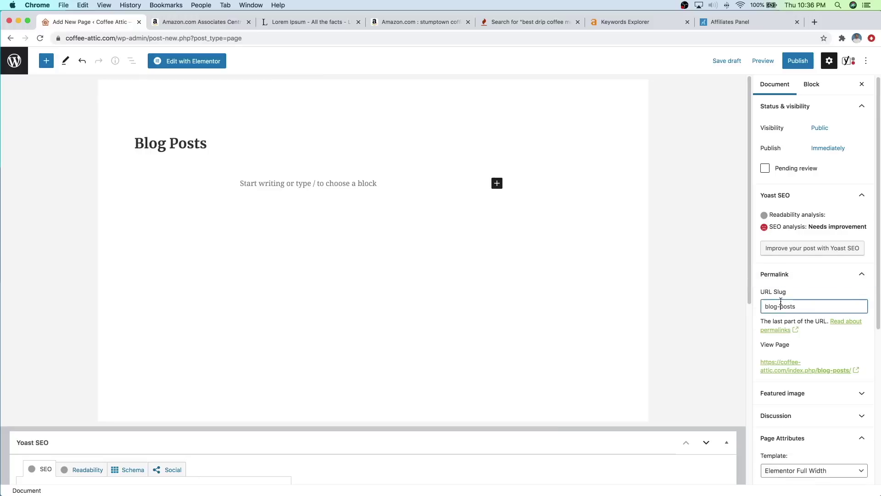
key("BackSpace")
Step: Publish the Blog Posts page and open it in Elementor
left_click(800, 66)
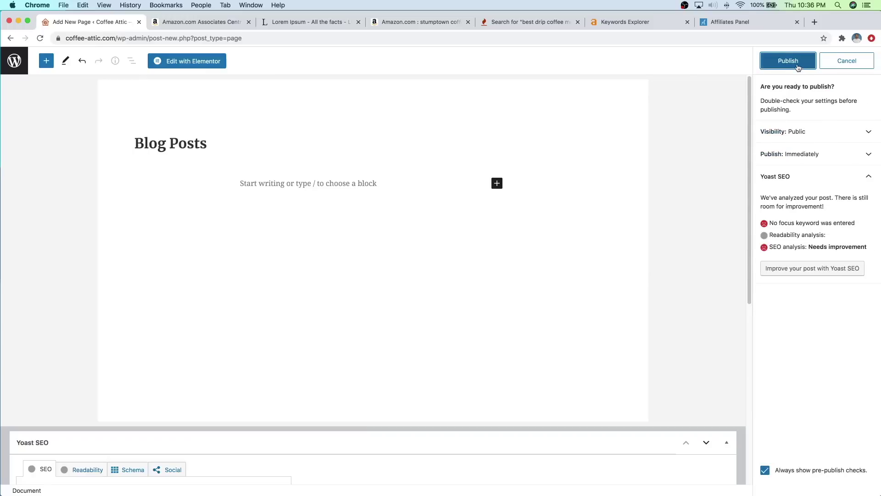
left_click(799, 68)
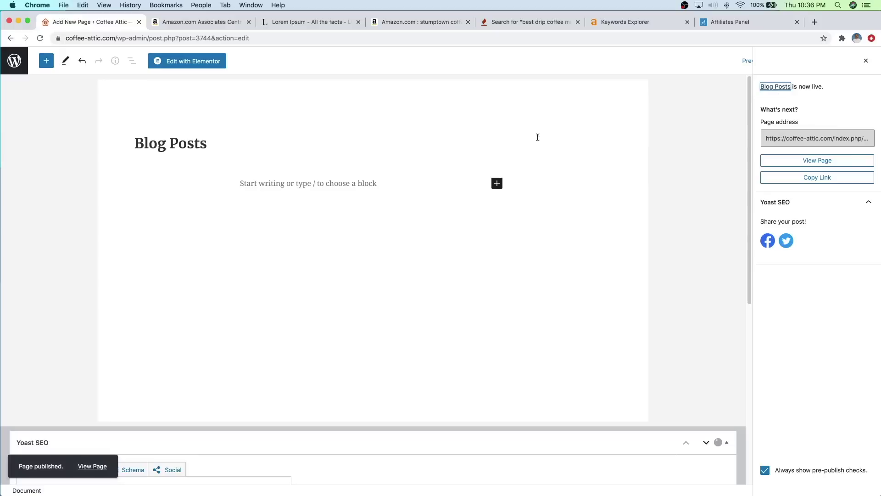
left_click(205, 66)
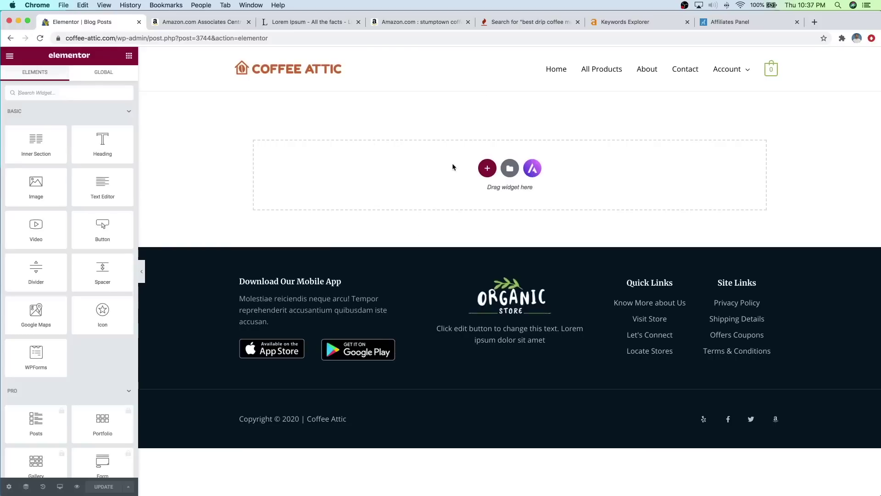
Step: Add a single-column section holding a centre-aligned Heading reading 'Blog Posts'
left_click(487, 169)
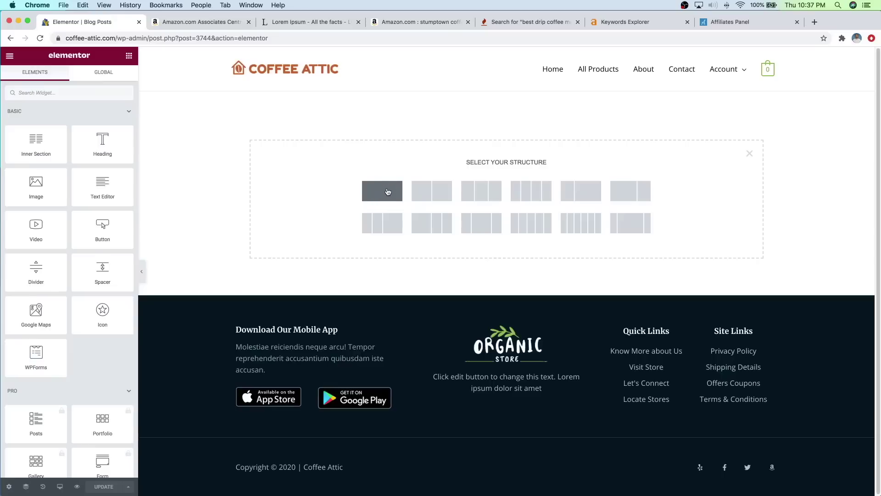
left_click(388, 192)
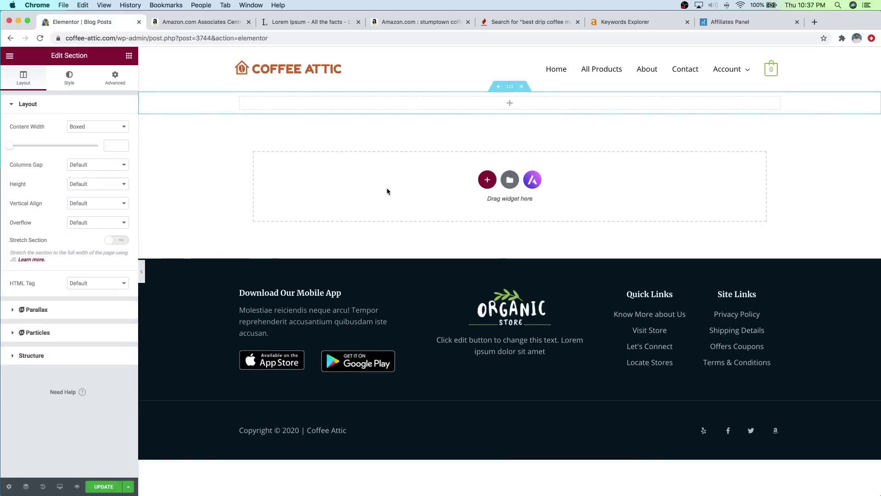
left_click(129, 56)
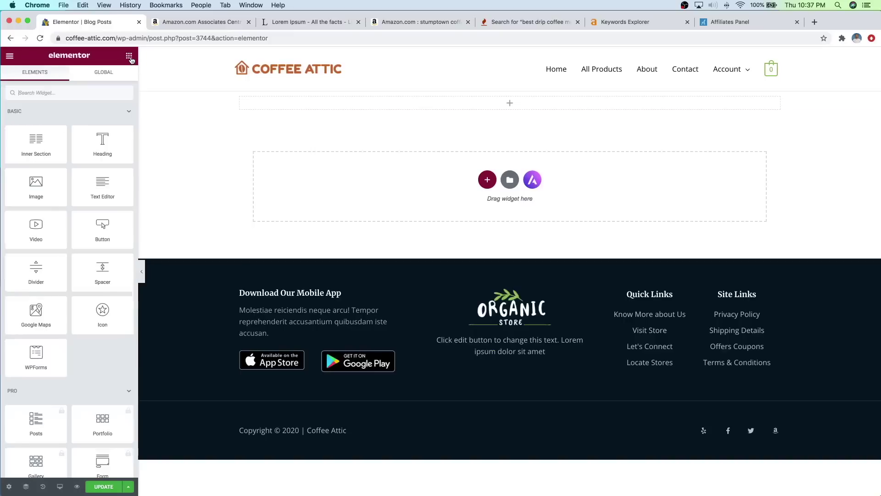
left_click_drag(104, 145, 484, 104)
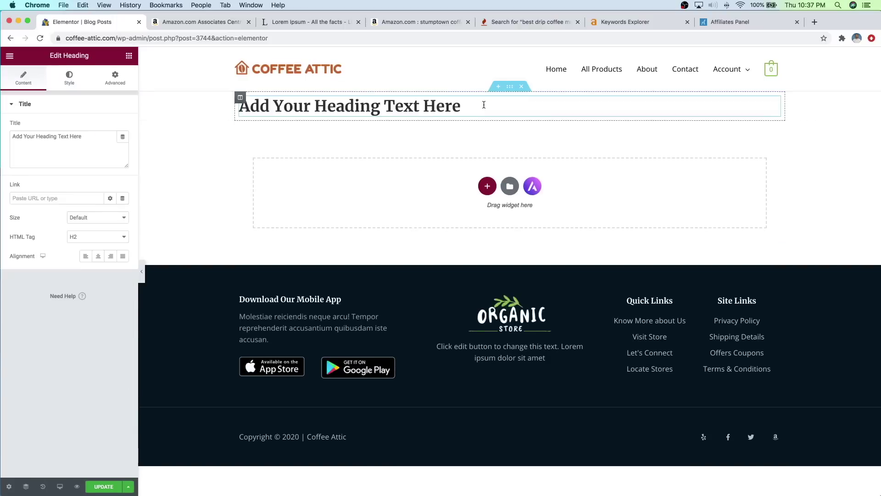
triple_click(58, 154)
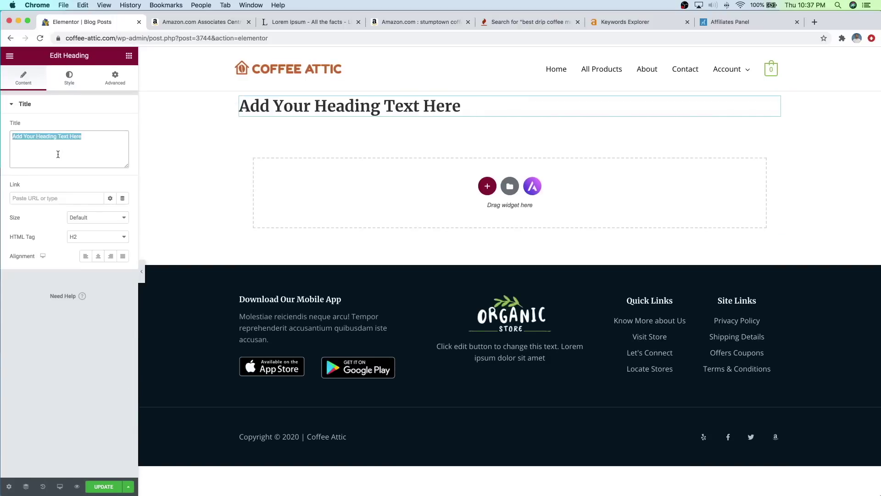
type("Blog Posts")
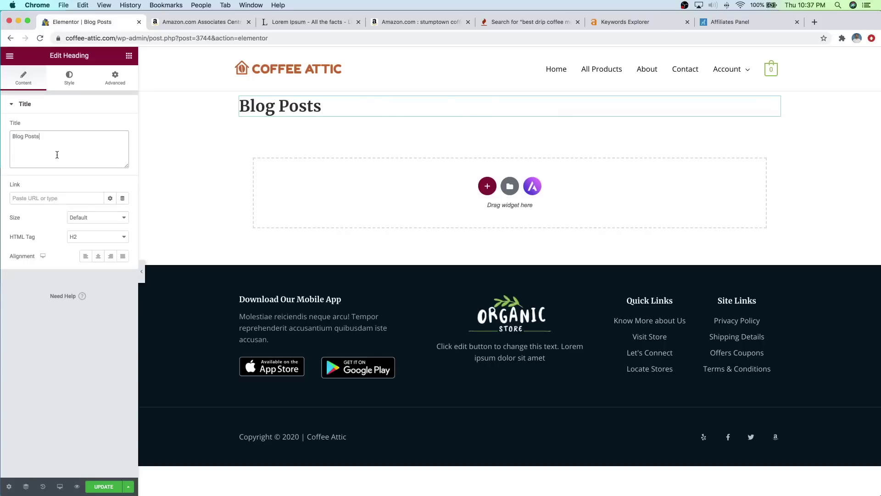
left_click(98, 257)
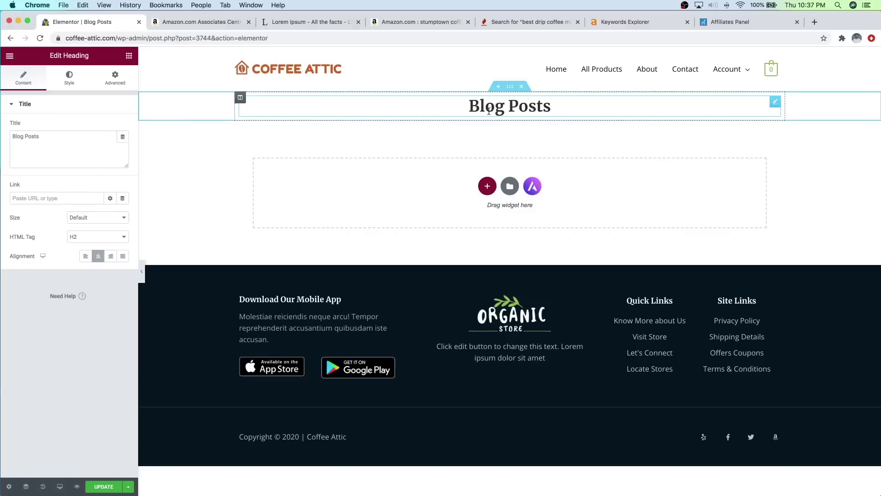
left_click(510, 90)
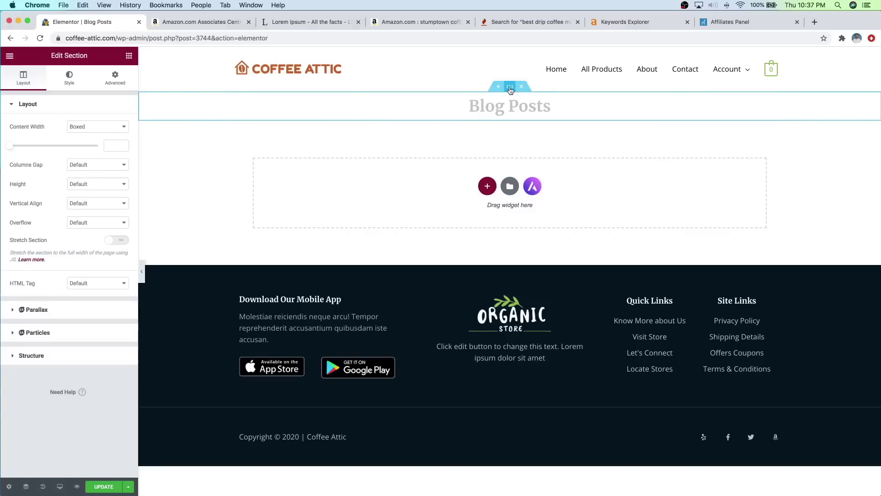
Step: Give the heading section a classic light tan background colour (#F8DFB3)
left_click(75, 87)
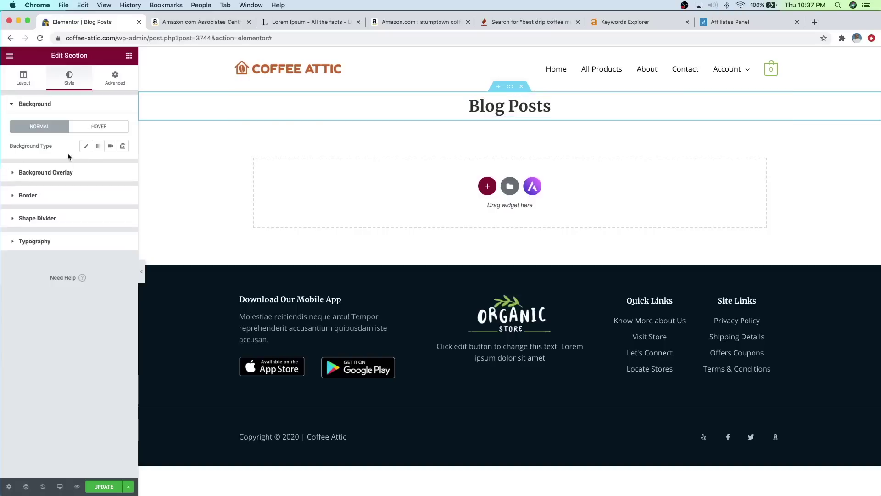
left_click(85, 147)
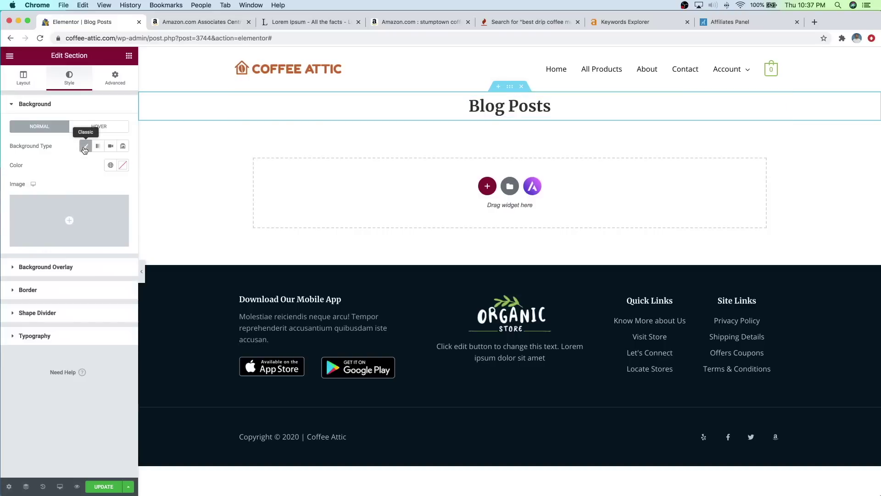
left_click(123, 167)
left_click_drag(27, 212, 19, 219)
left_click_drag(46, 283, 28, 283)
left_click_drag(62, 227, 48, 201)
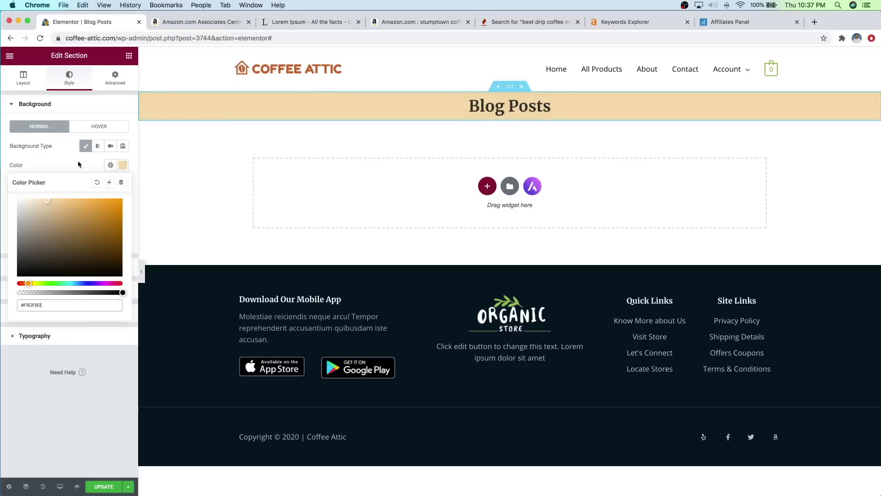
left_click(55, 159)
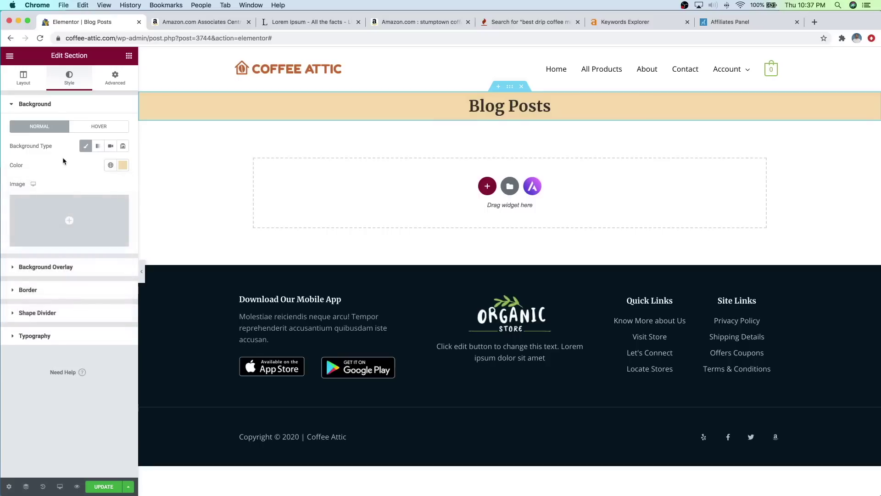
Step: Set the section's background image to a latte-art photo found by searching Pixabay for coffee
left_click(59, 240)
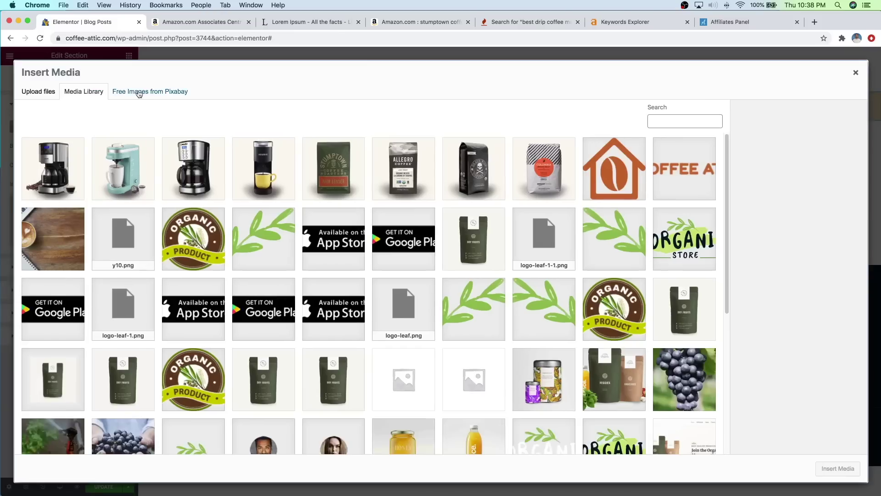
left_click(138, 92)
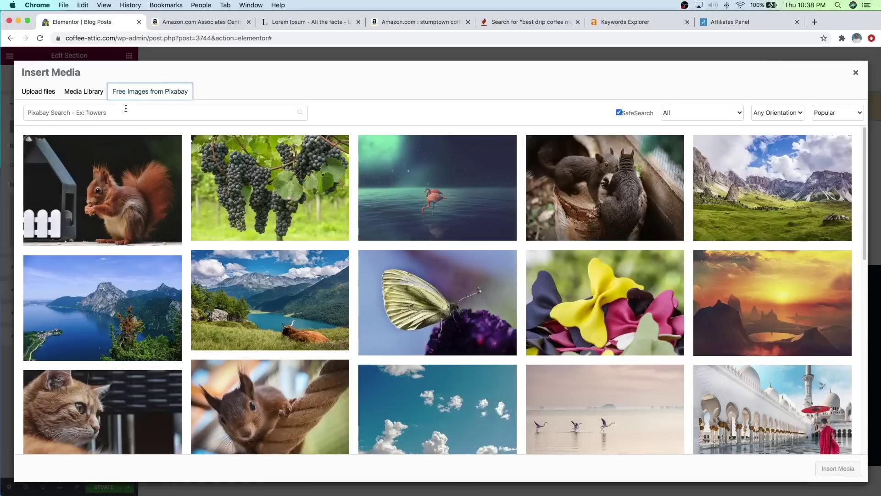
left_click(126, 111)
type("coffee")
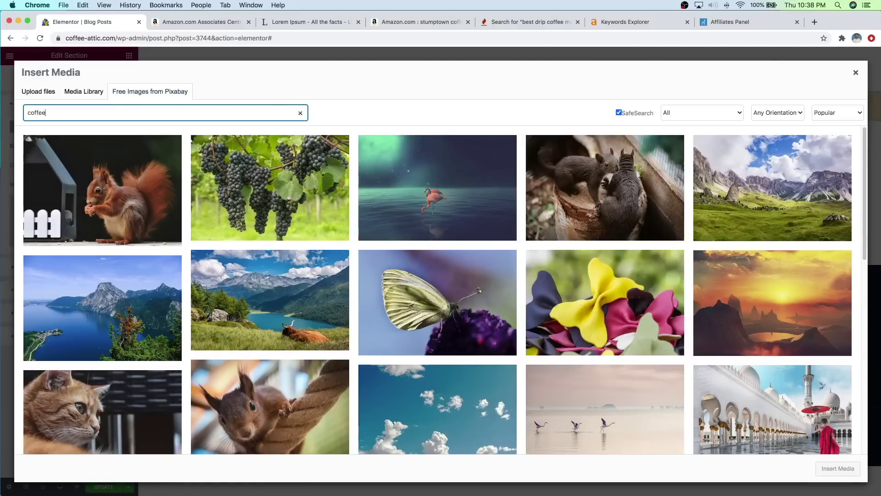
key("Return")
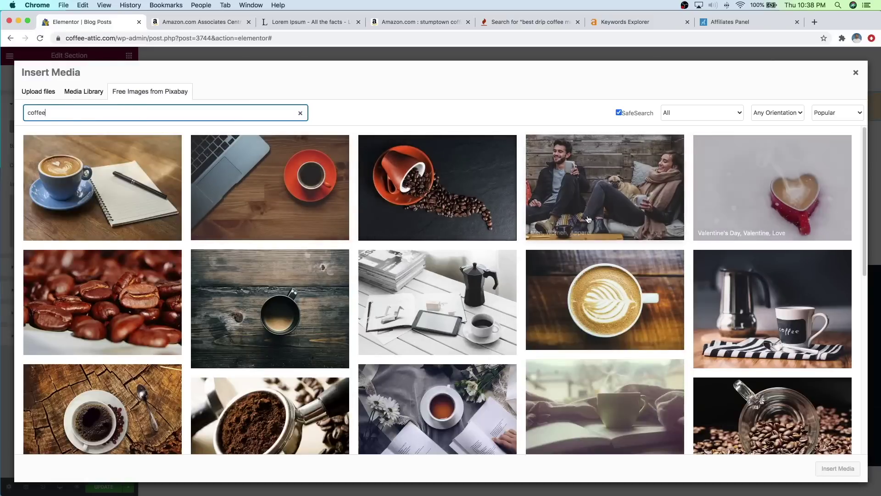
scroll(442, 239, "down", 2)
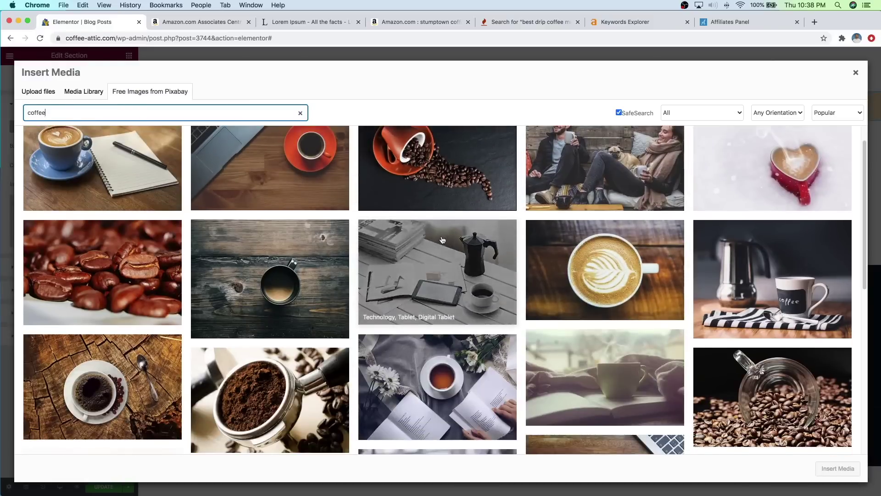
scroll(441, 240, "down", 10)
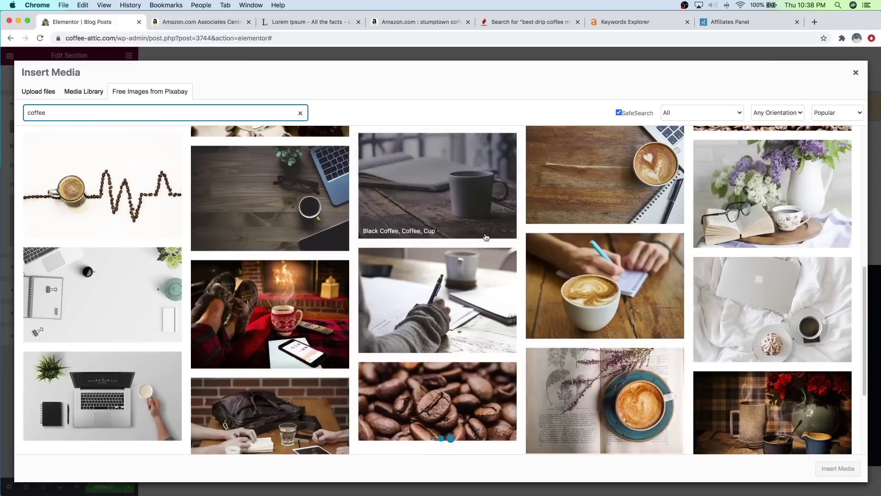
scroll(486, 237, "down", 10)
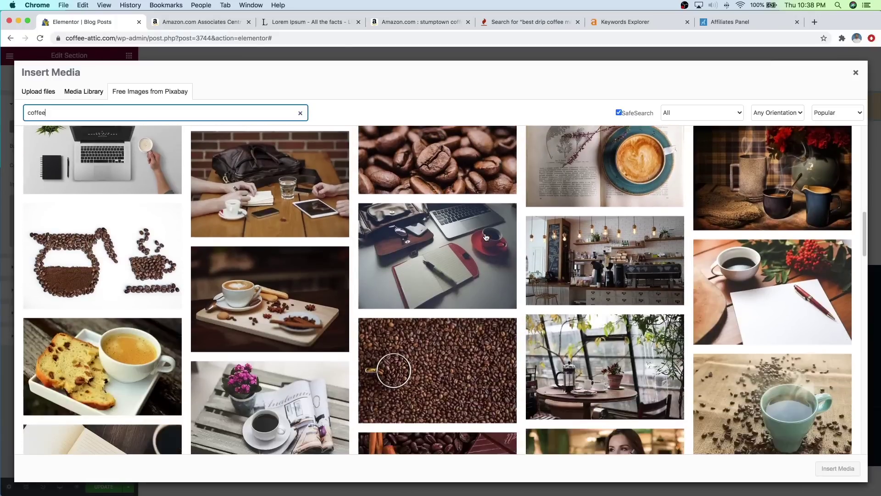
scroll(486, 237, "down", 12)
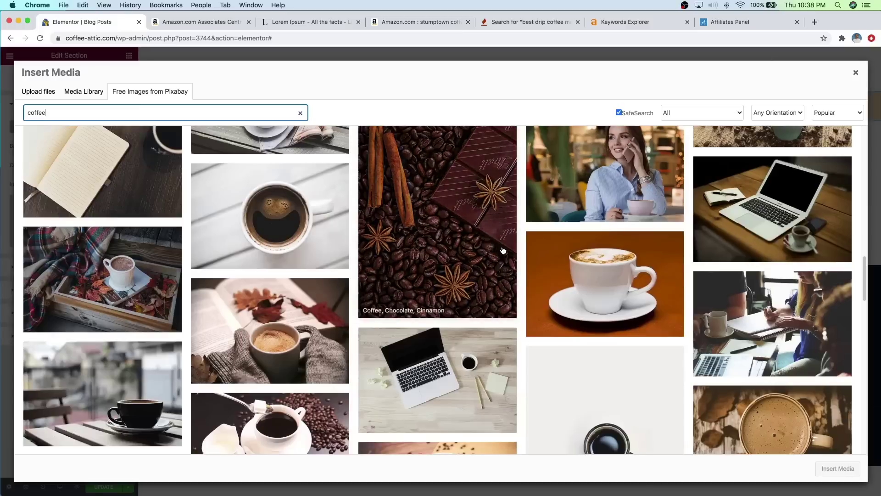
scroll(502, 250, "up", 20)
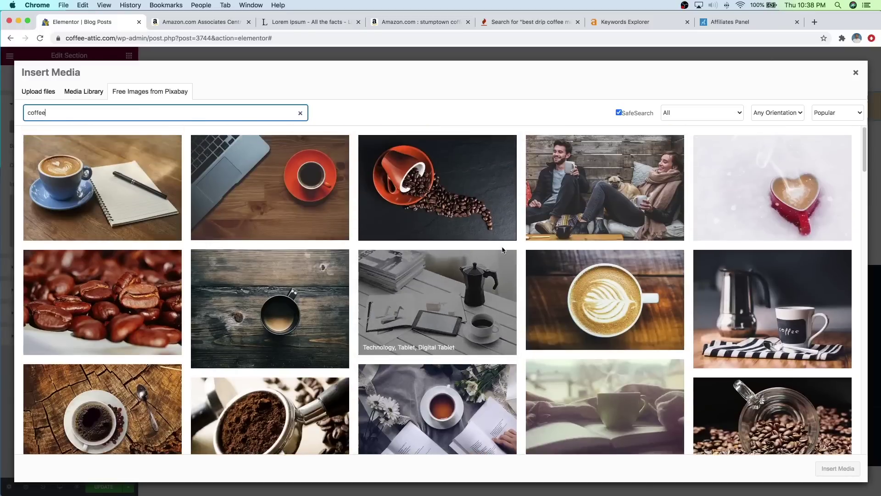
left_click(571, 277)
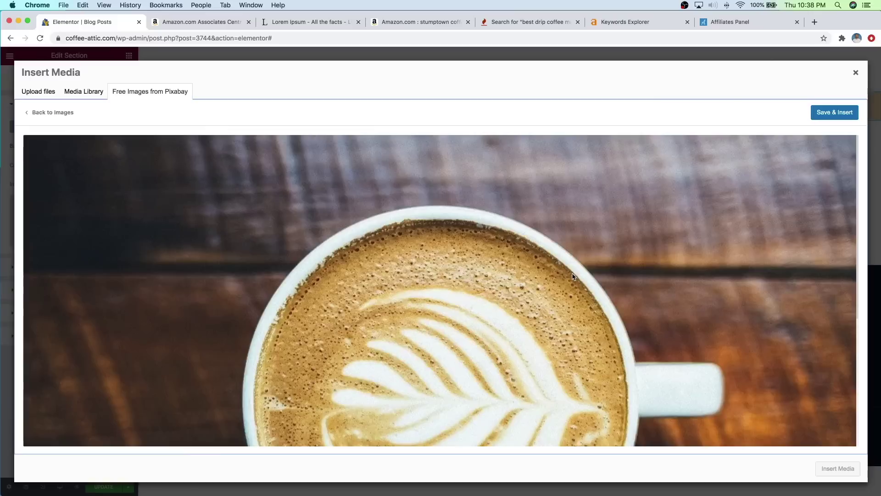
scroll(638, 264, "down", 1)
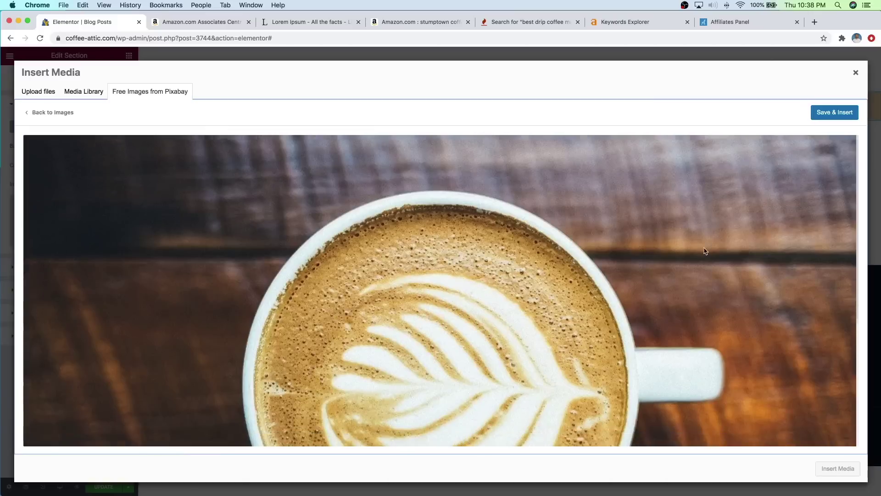
left_click(838, 118)
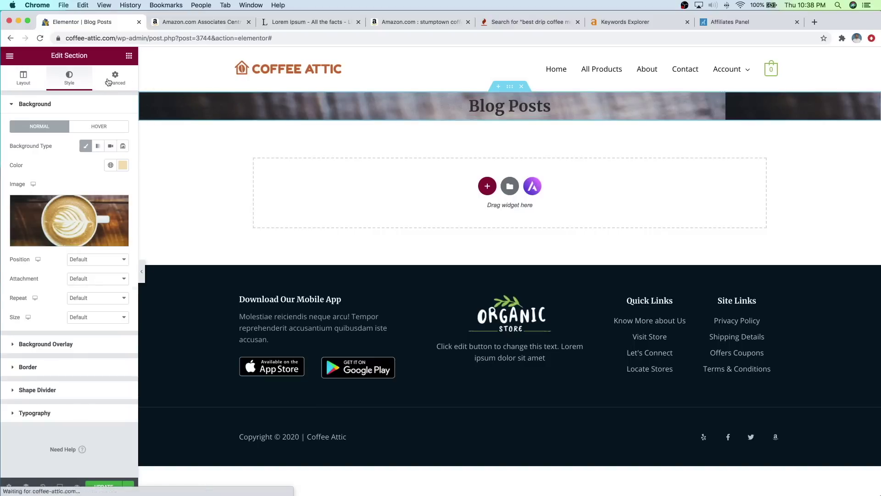
Step: Unlink the section padding and set both Top and Bottom to 100 px
left_click(108, 81)
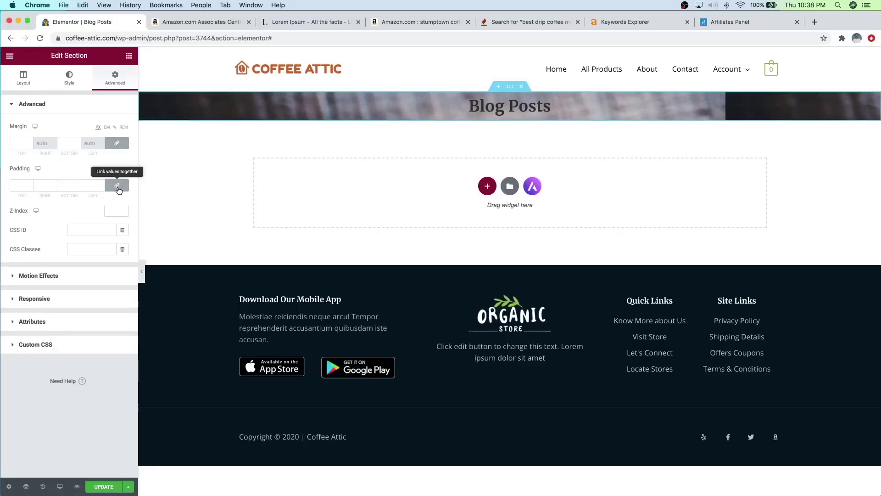
left_click(117, 187)
left_click_drag(30, 185, 12, 183)
type("75")
left_click(68, 185)
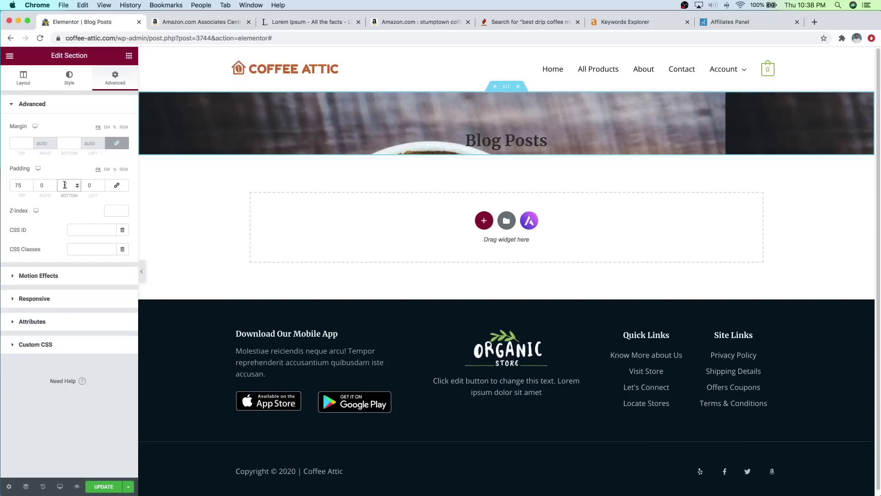
type("75")
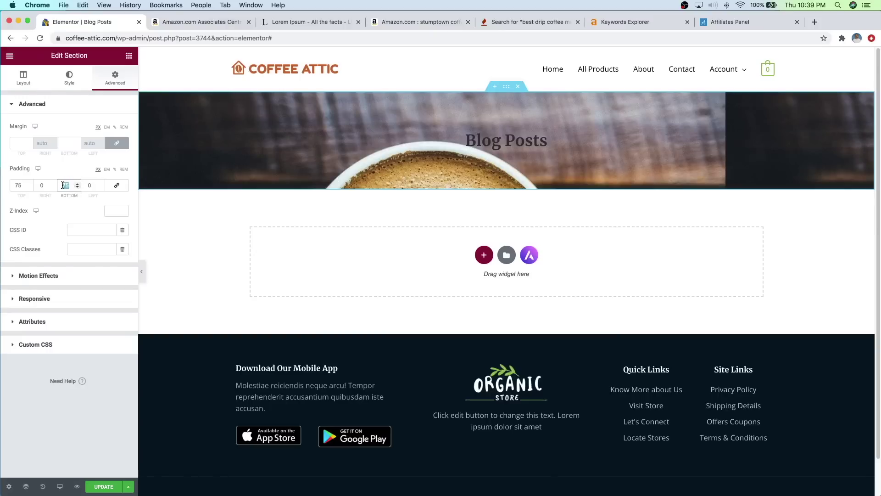
type("100")
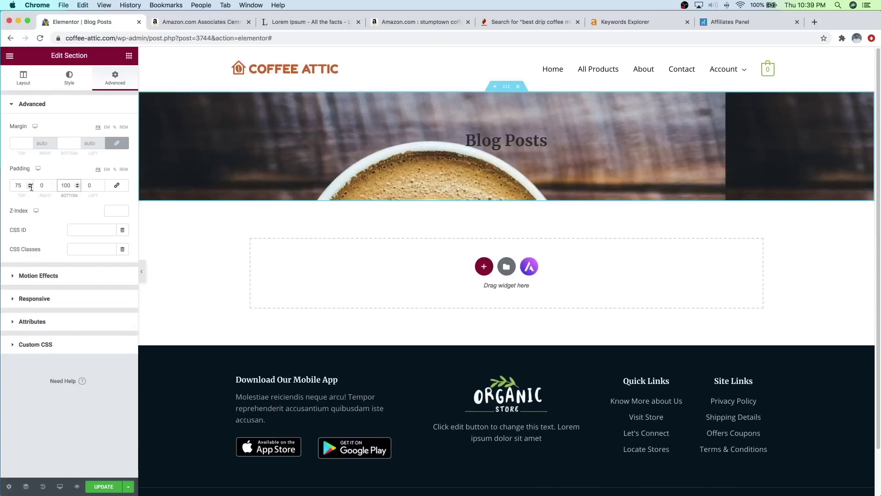
double_click(16, 185)
type("100")
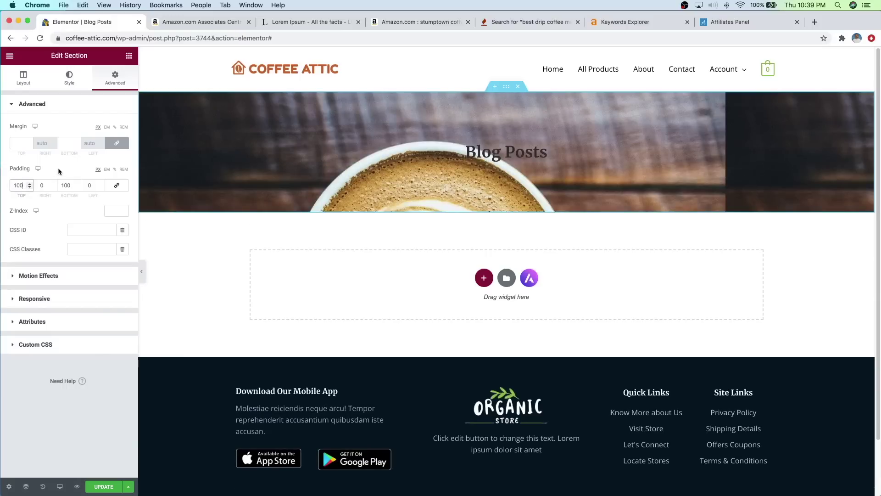
left_click(68, 84)
Step: Centre the banner photo and add a near-white classic colour overlay to soften it
left_click(68, 84)
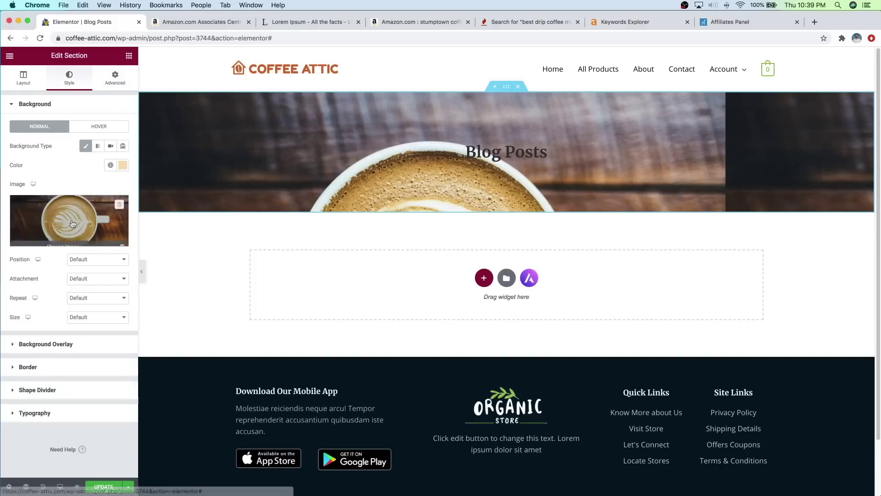
left_click(87, 261)
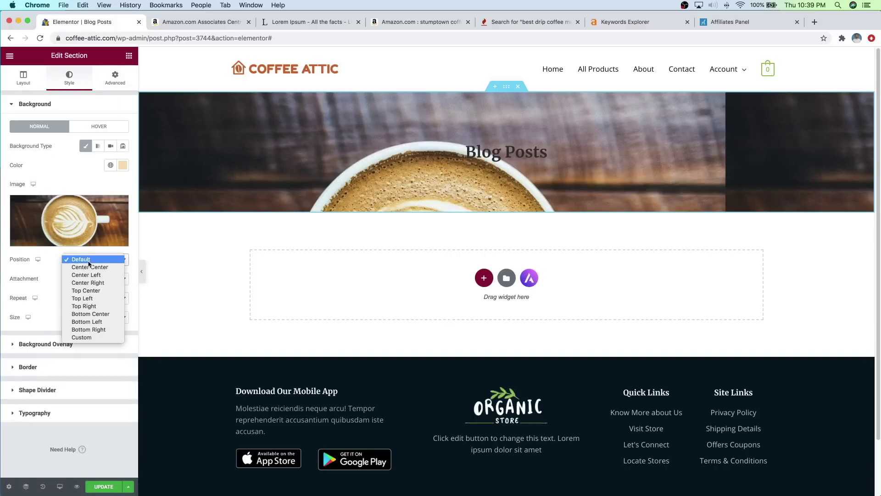
left_click(90, 267)
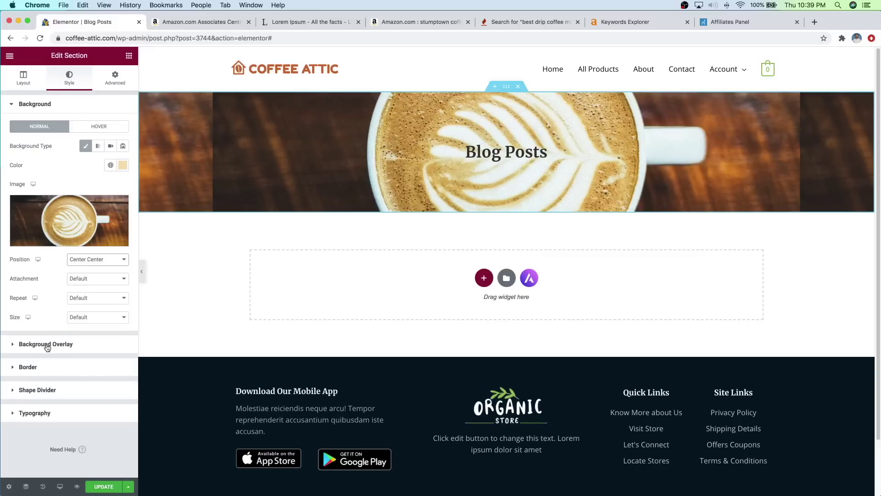
left_click(48, 346)
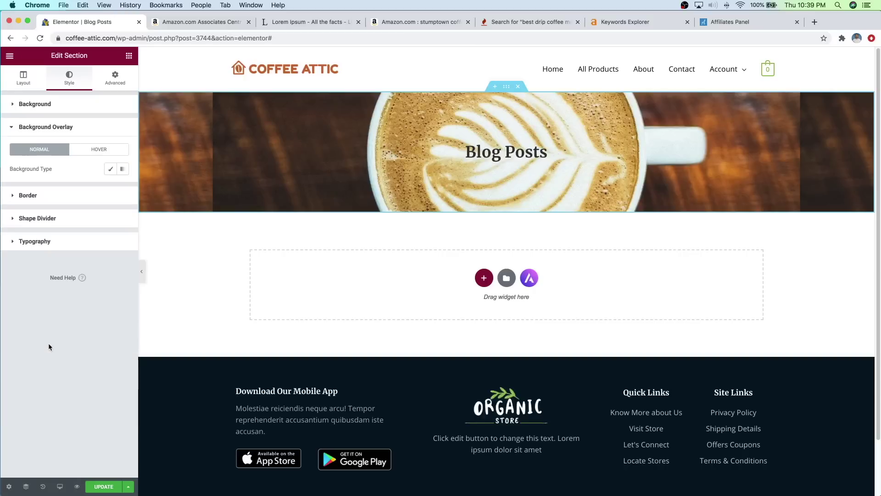
left_click(111, 170)
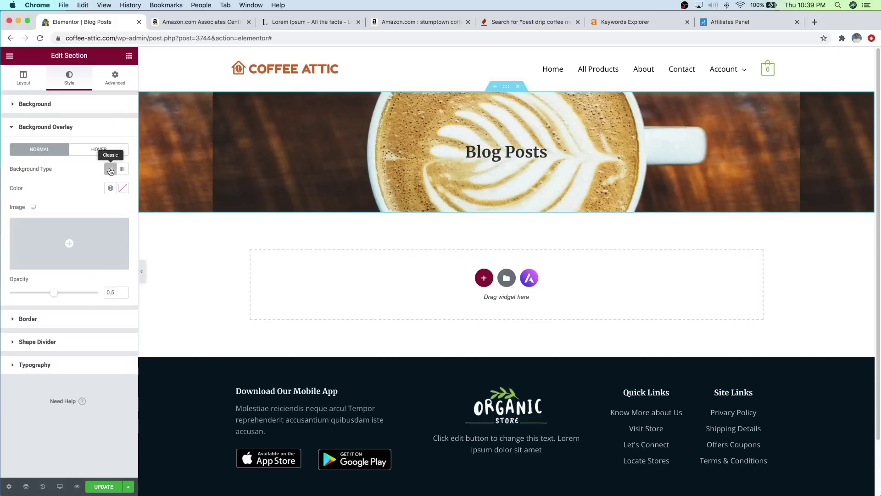
left_click(123, 190)
mouse_move(77, 242)
left_mouse_down()
mouse_move(48, 242)
mouse_move(7, 220)
left_mouse_up()
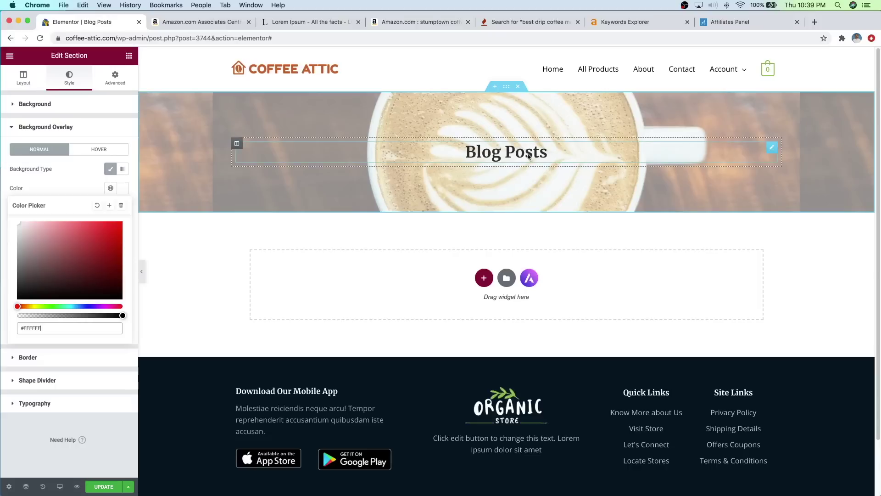
Step: Set the background image size to Cover, save the page, and start a new section
left_click(36, 105)
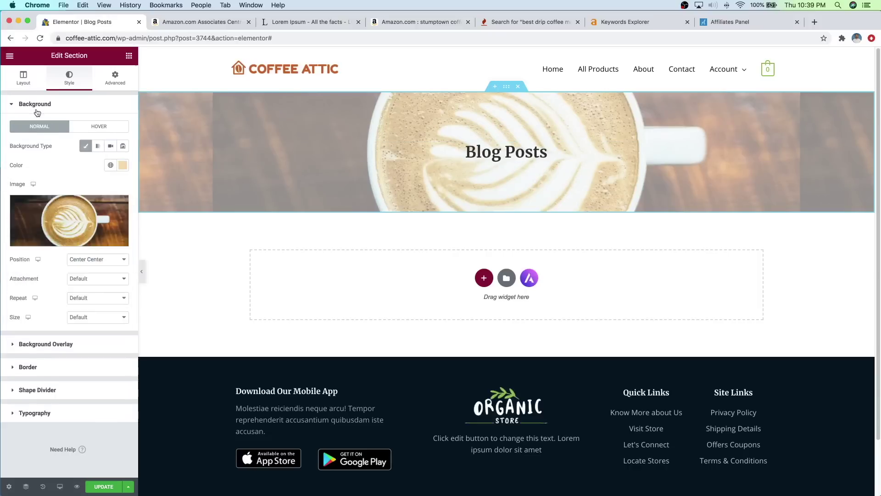
left_click(84, 320)
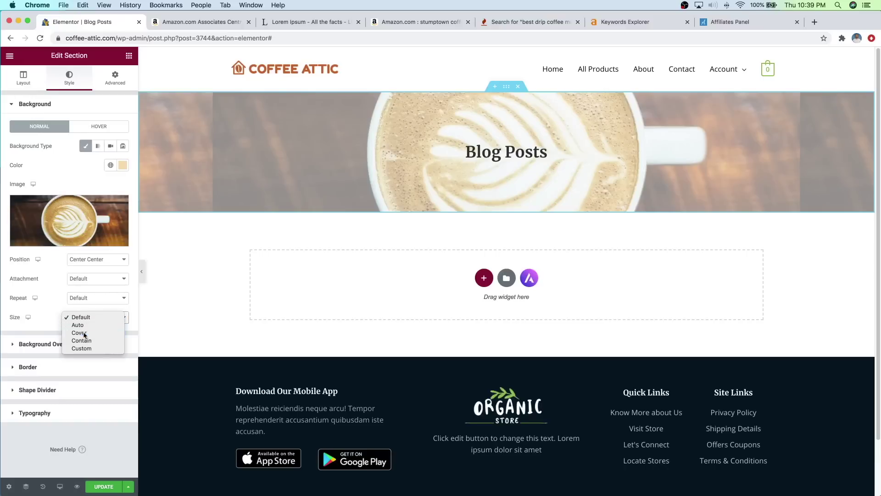
left_click(85, 334)
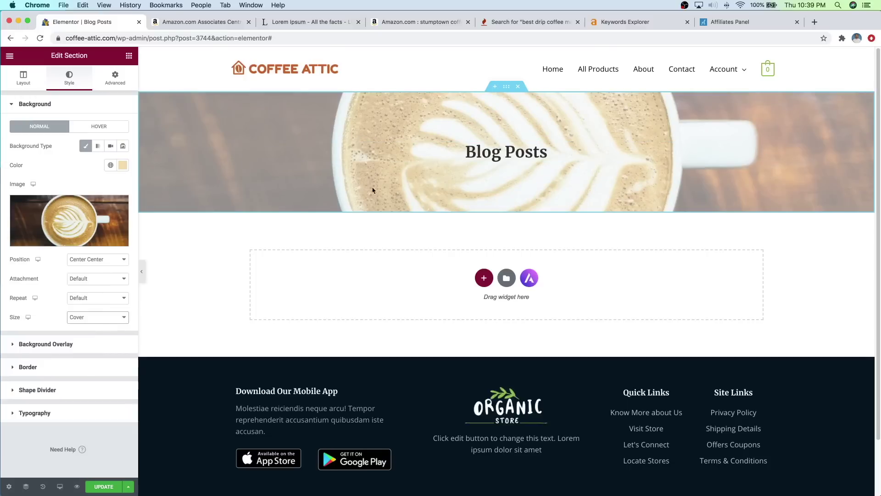
left_click(93, 488)
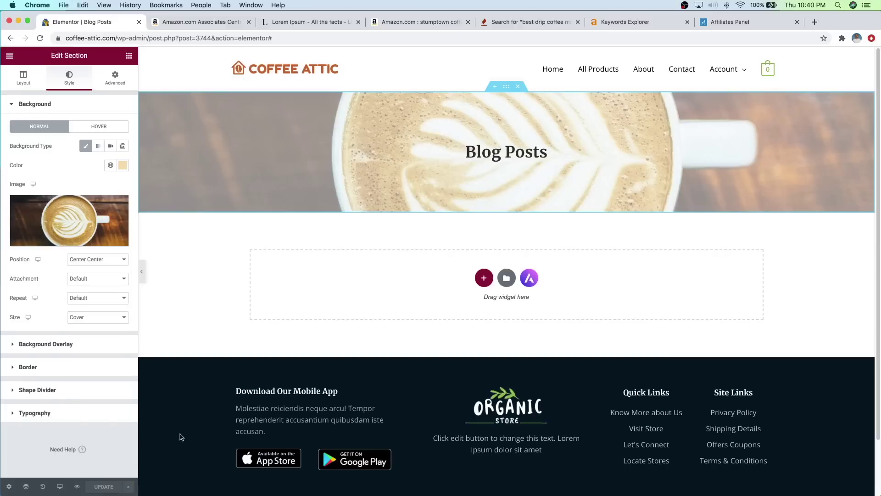
left_click(484, 281)
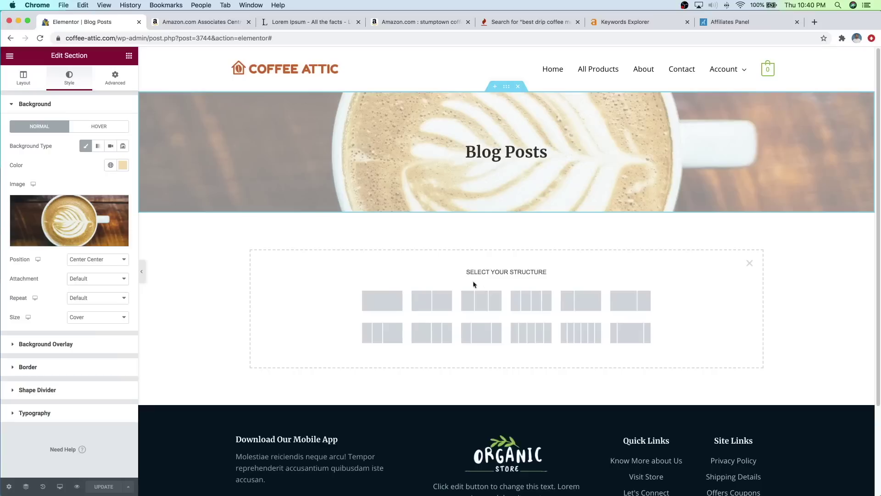
Step: Add a single-column section below the banner containing a Post Grid widget
left_click(383, 299)
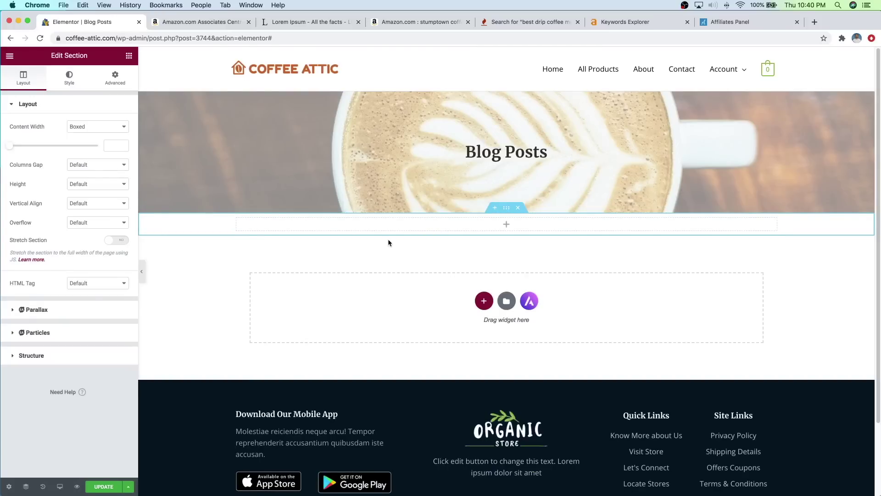
left_click(129, 56)
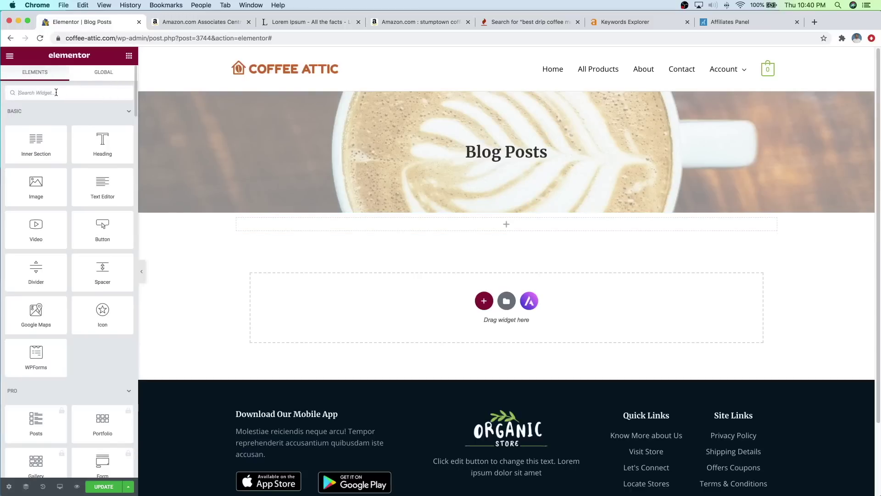
type("post grid")
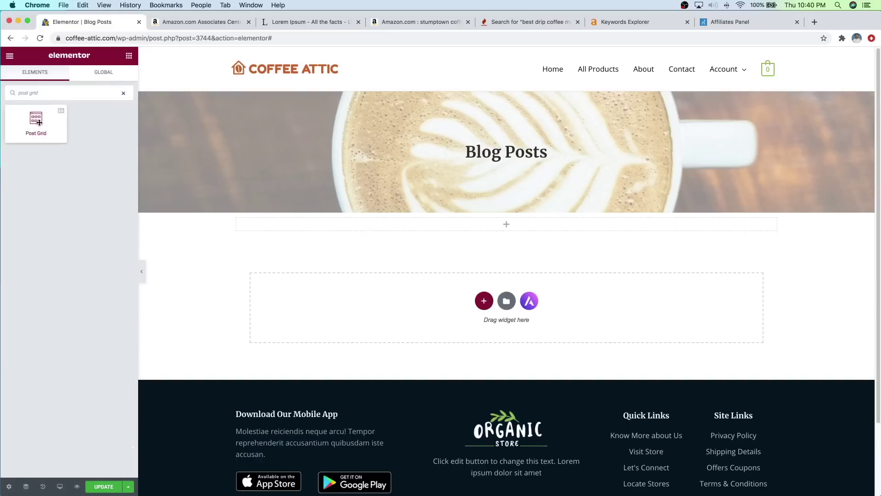
left_click_drag(36, 121, 519, 225)
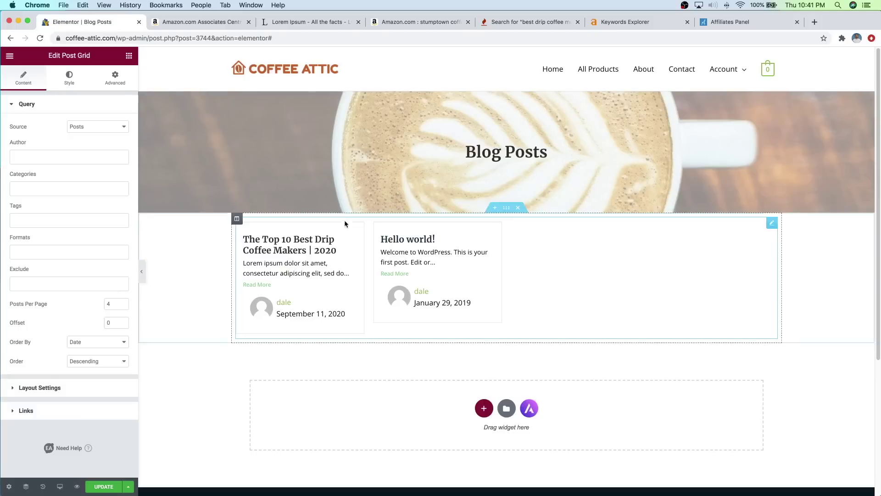
left_click(506, 209)
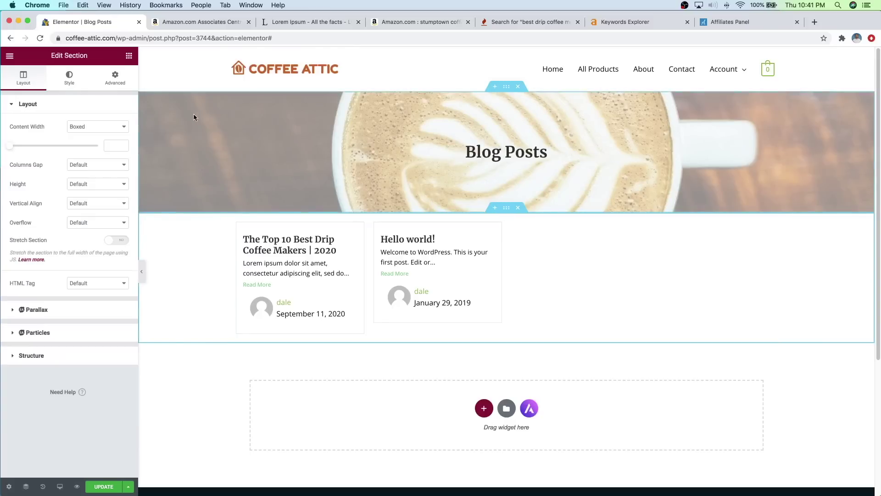
Step: Unlink the post grid section's padding and set Top to 40 and Bottom to 75
left_click(112, 83)
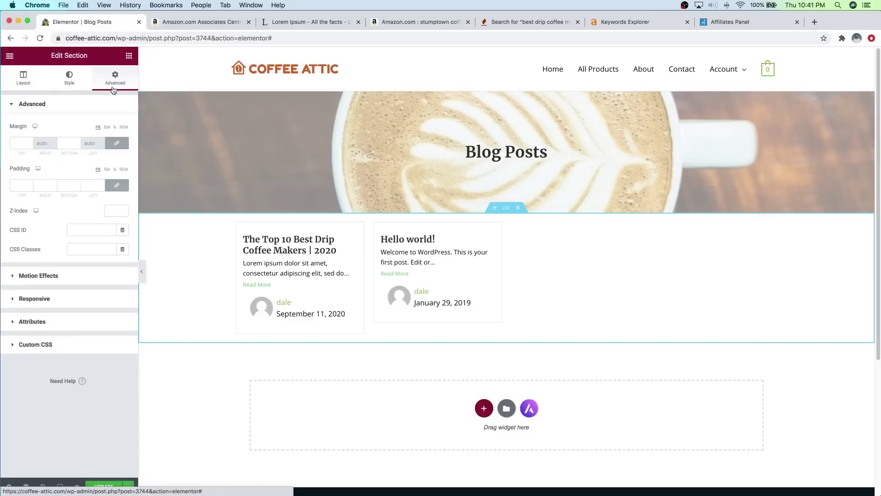
left_click(120, 185)
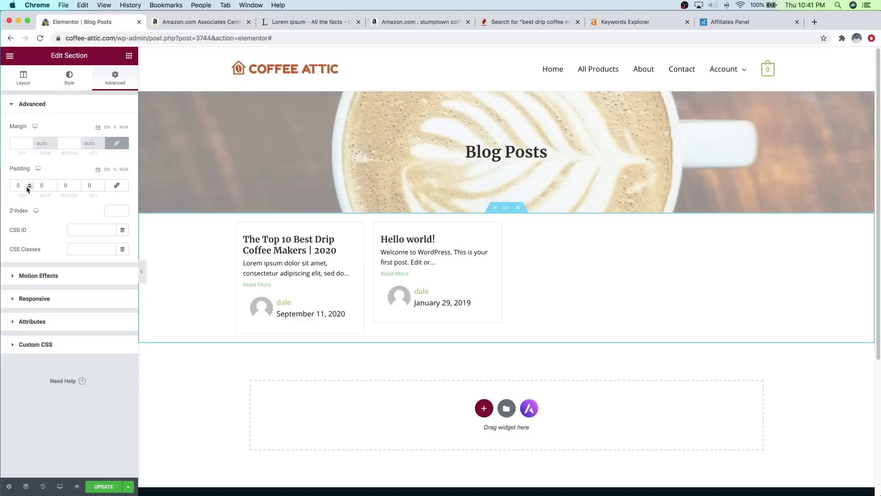
left_click_drag(29, 186, 77, 186)
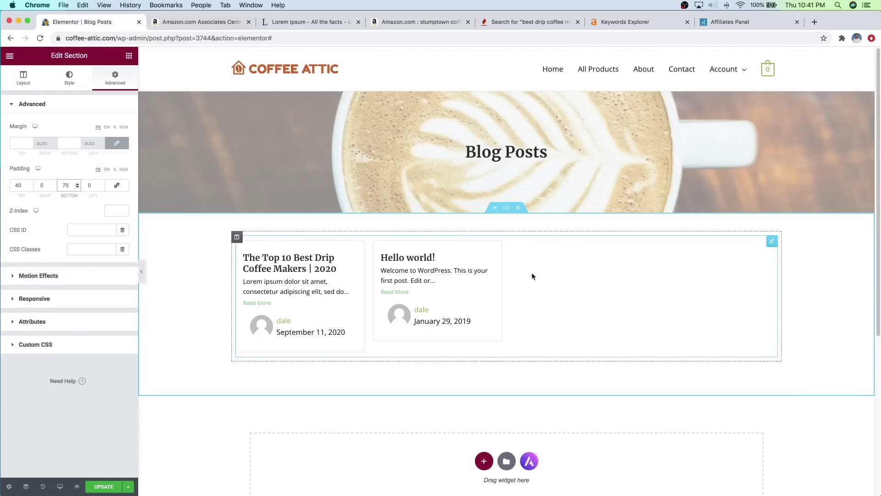
left_click(772, 242)
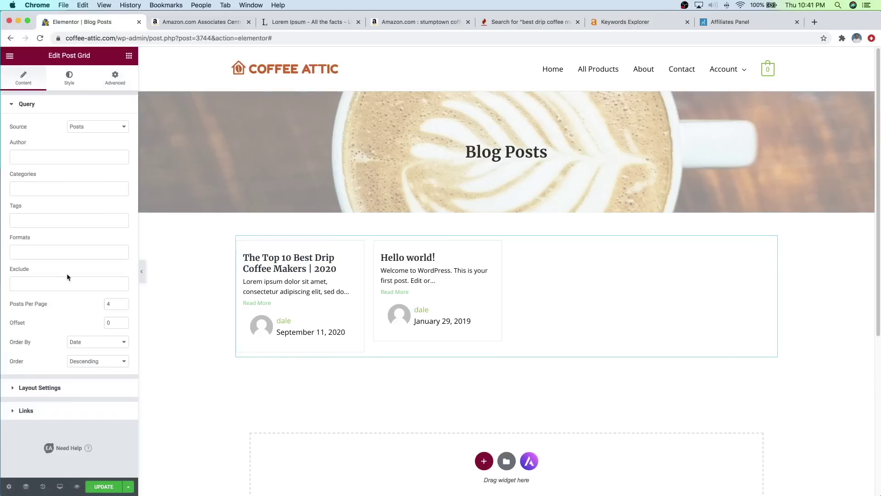
Step: Set the post grid's Posts Per Page to 8, keeping Order By on Date
left_click(123, 306)
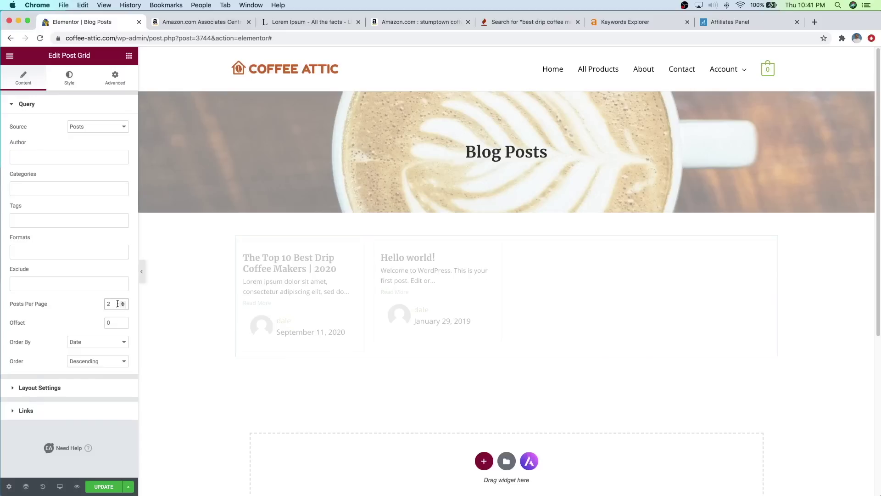
left_click(123, 303)
left_click(122, 303)
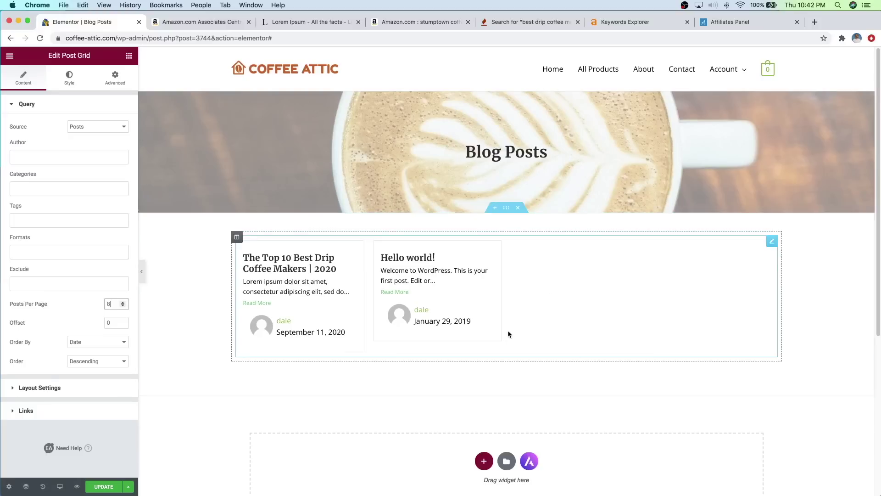
left_click(102, 342)
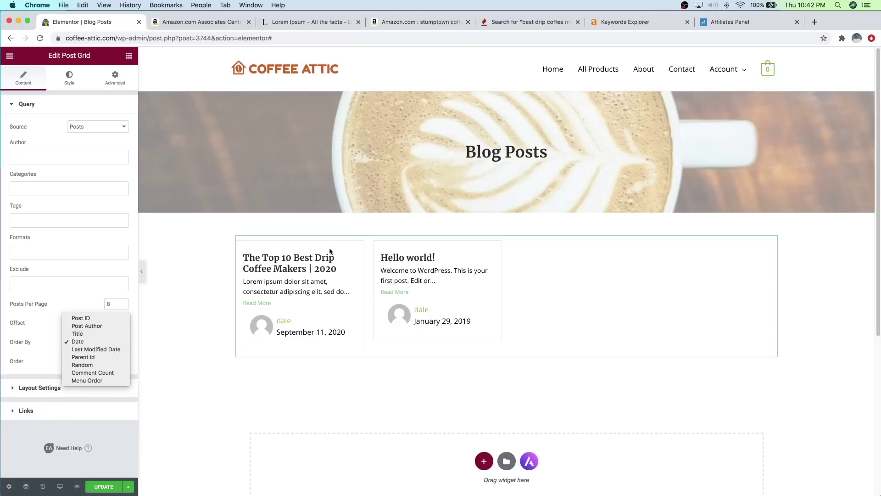
left_click(74, 303)
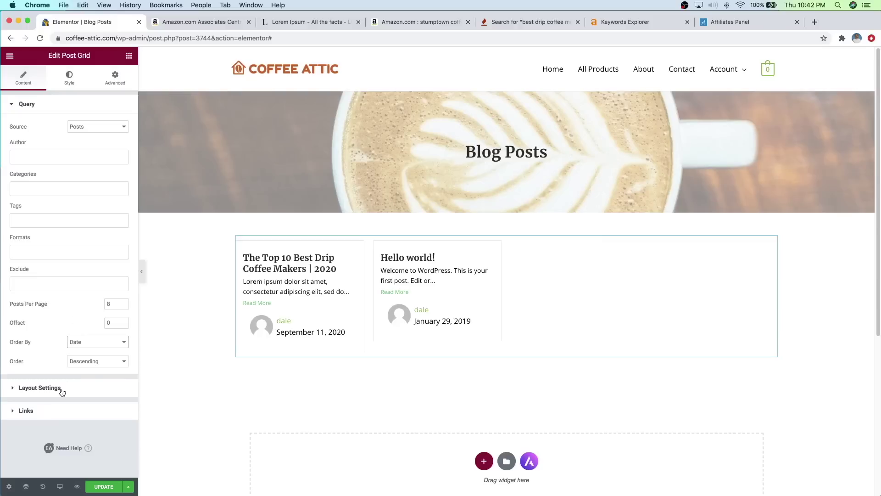
left_click(39, 387)
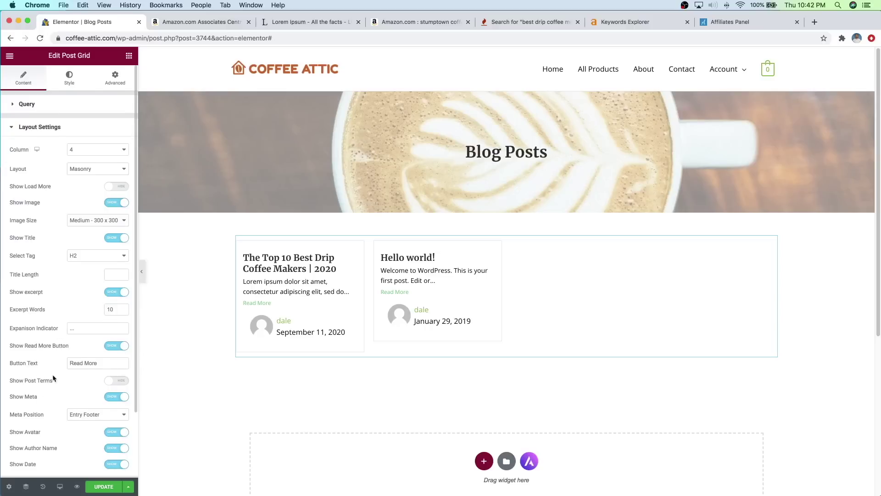
Step: Toggle Show Author Name and Show Date off and back on in the post grid
scroll(48, 370, "down", 2)
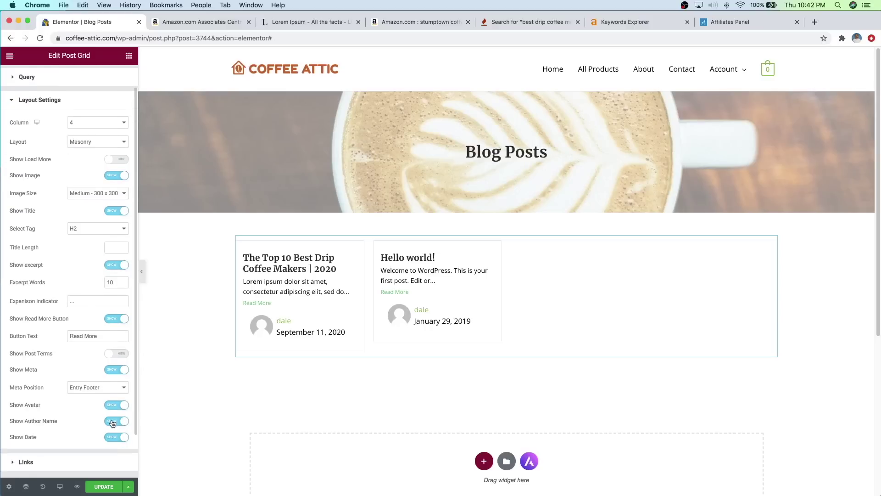
left_click(113, 422)
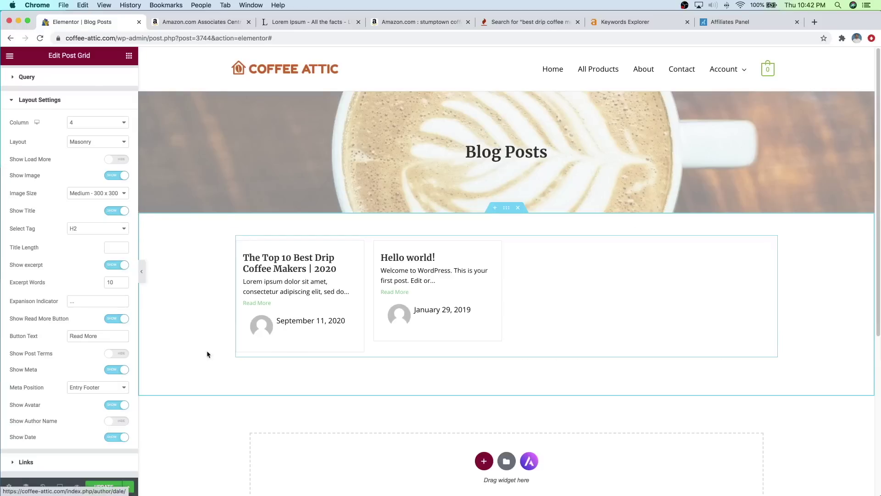
left_click(122, 438)
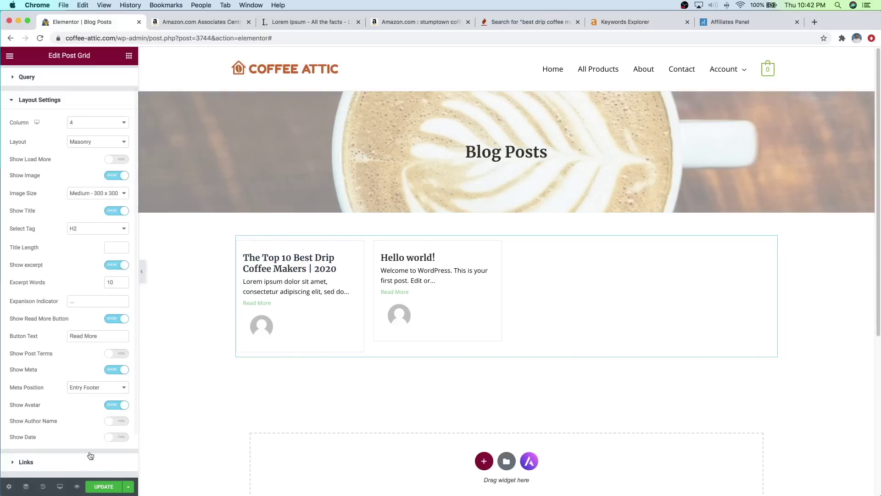
left_click(115, 421)
left_click(116, 436)
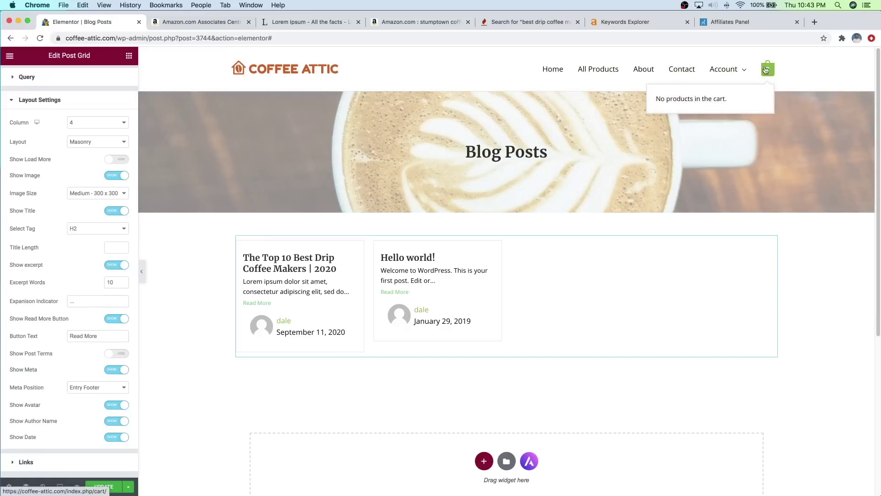
Step: Save the Blog Posts page and bring up the Elementor main menu
mouse_move(718, 65)
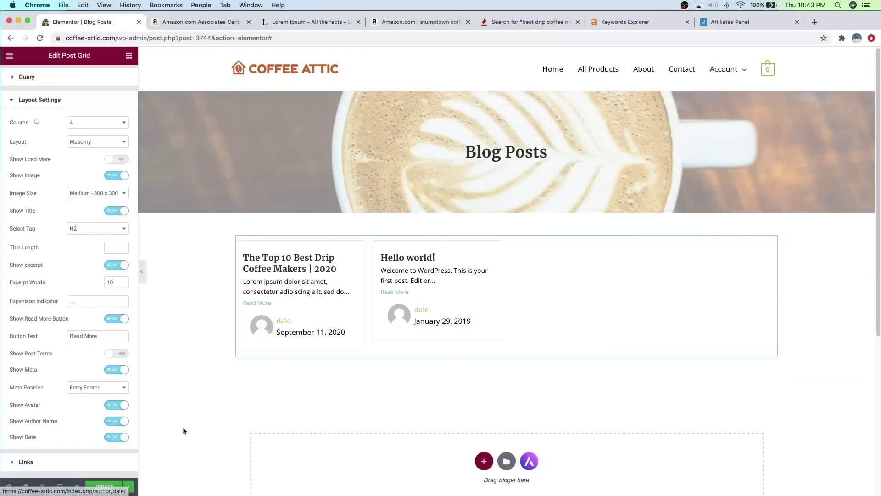
left_click(97, 487)
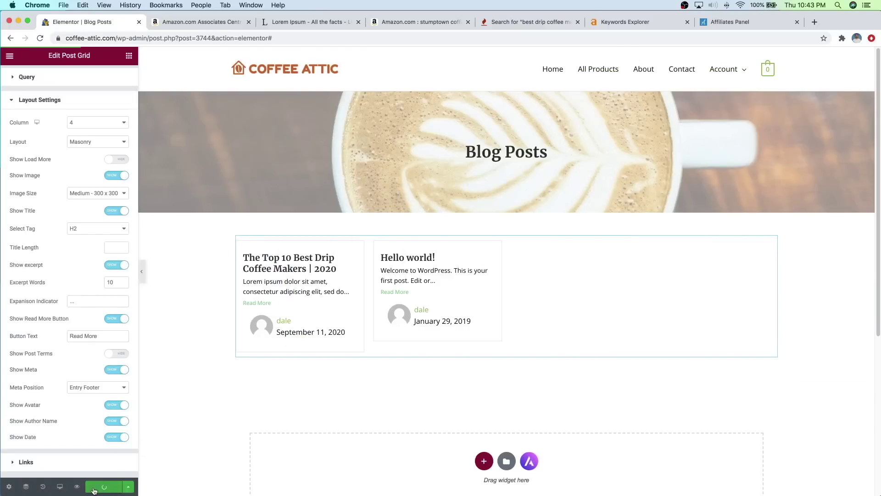
left_click(9, 56)
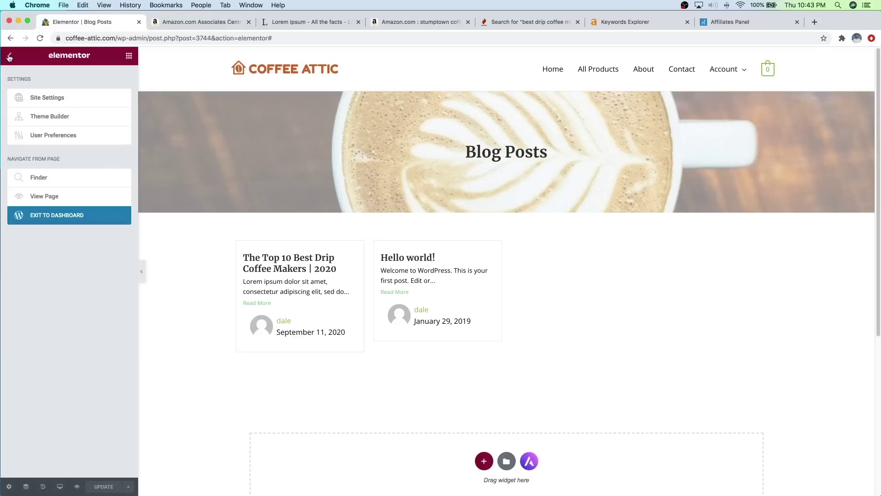
Step: Leave Elementor for the site Customizer and open the Main Menu's items
left_click(63, 219)
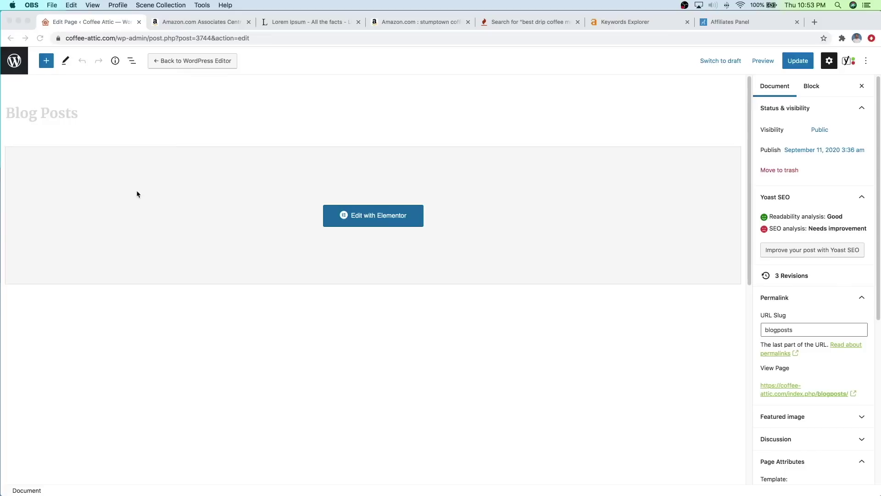
left_click(20, 66)
left_click(19, 67)
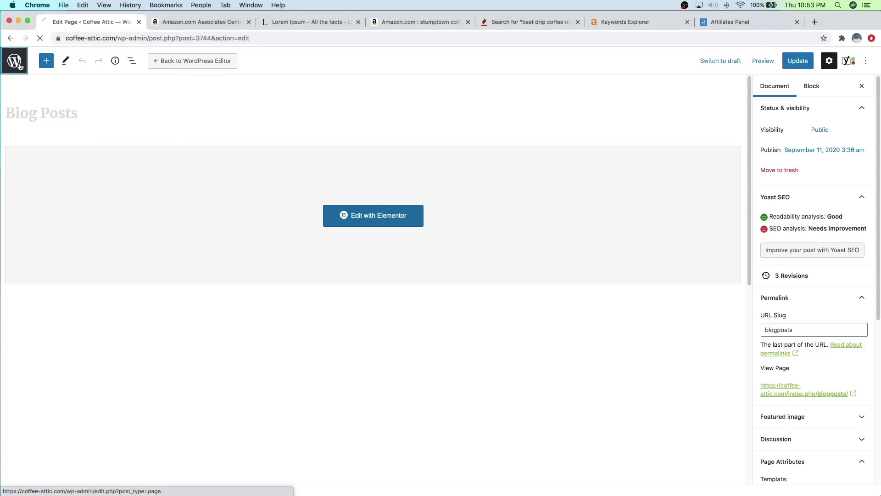
mouse_move(40, 56)
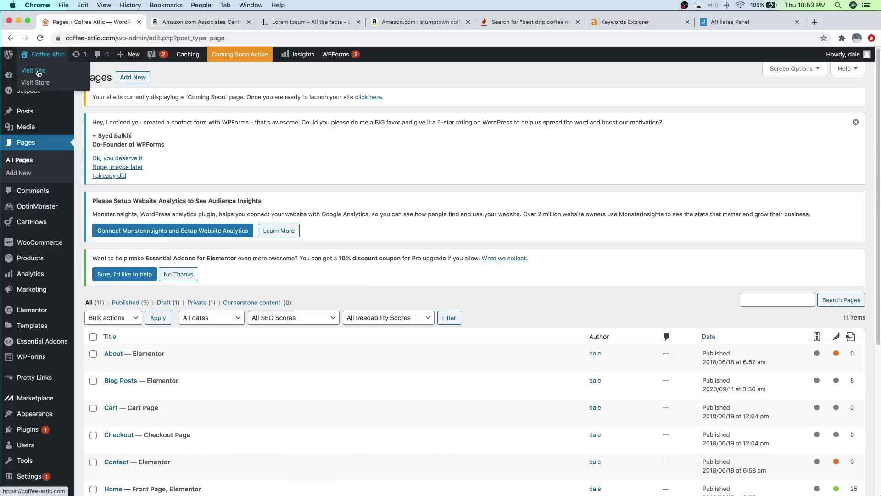
left_click(39, 73)
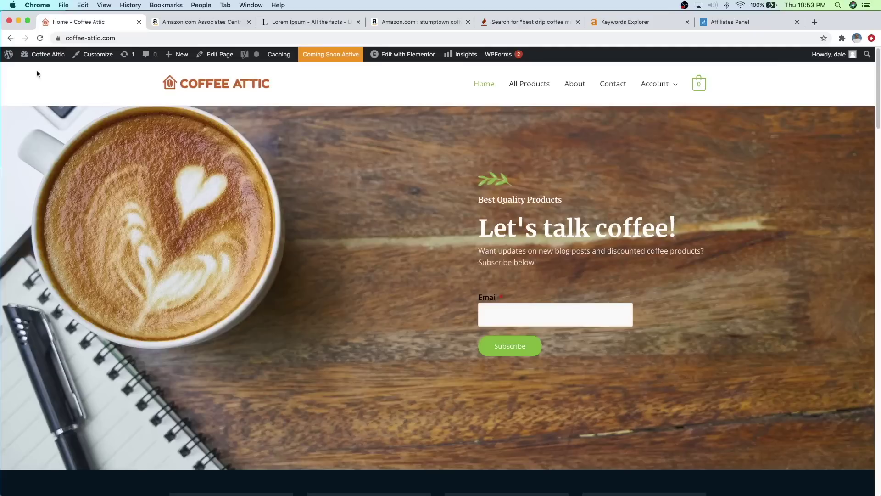
left_click(94, 57)
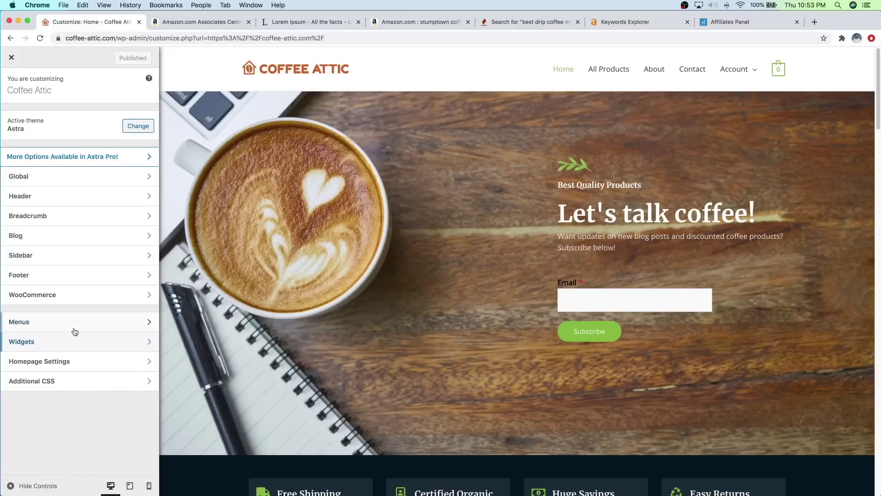
left_click(75, 328)
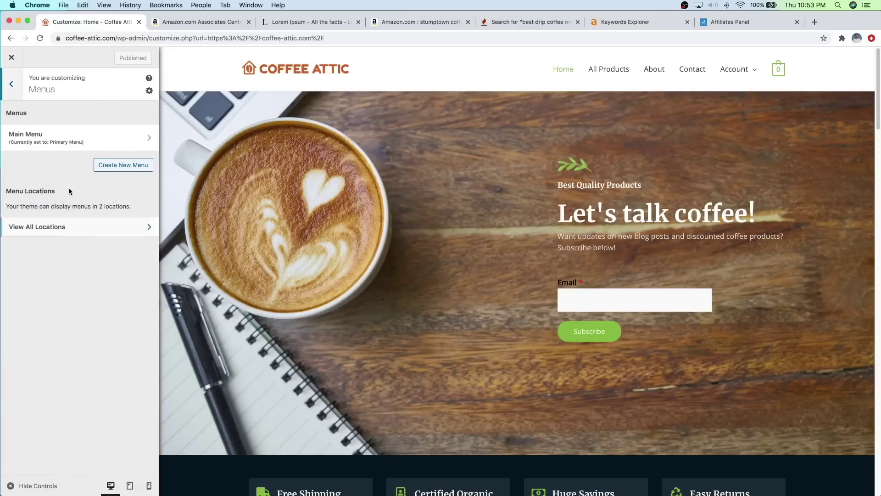
left_click(67, 140)
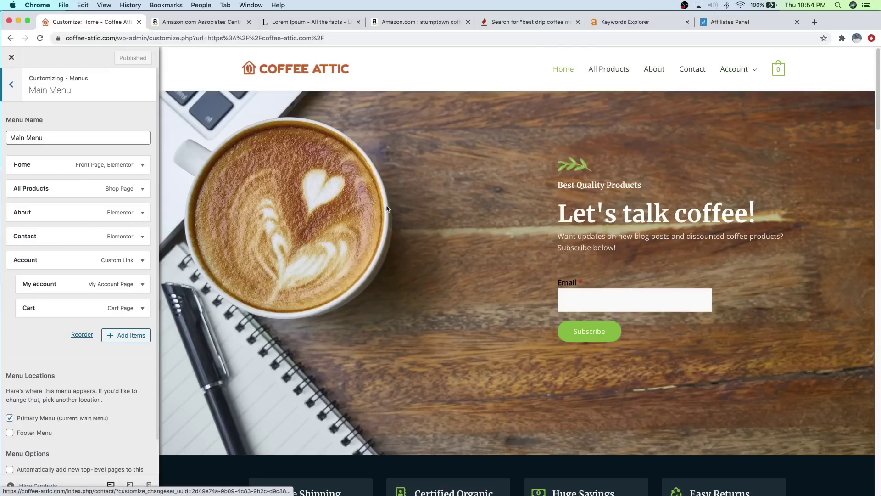
Step: Remove the Account, My account, Cart and All Products items from the Main Menu
left_click(142, 263)
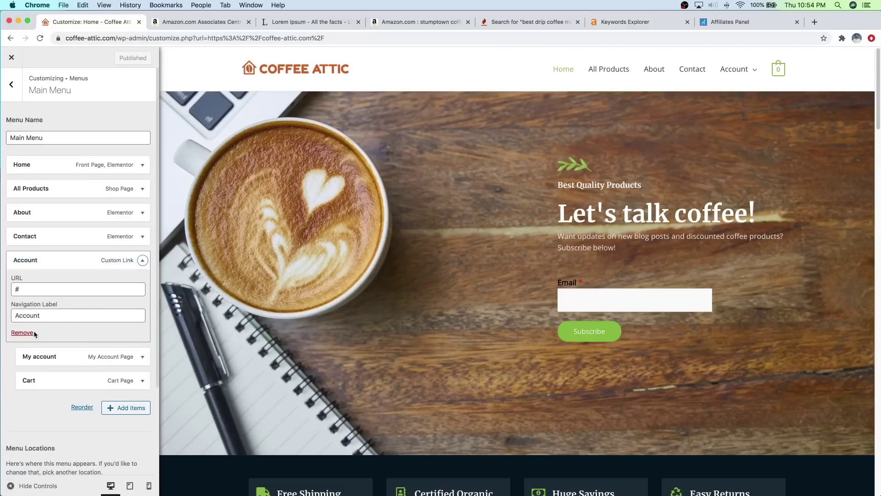
left_click(22, 332)
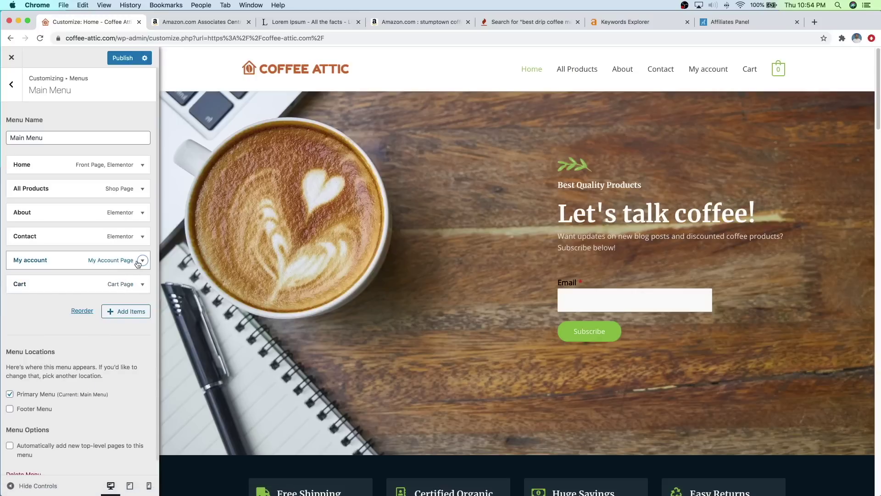
left_click(142, 260)
left_click(22, 319)
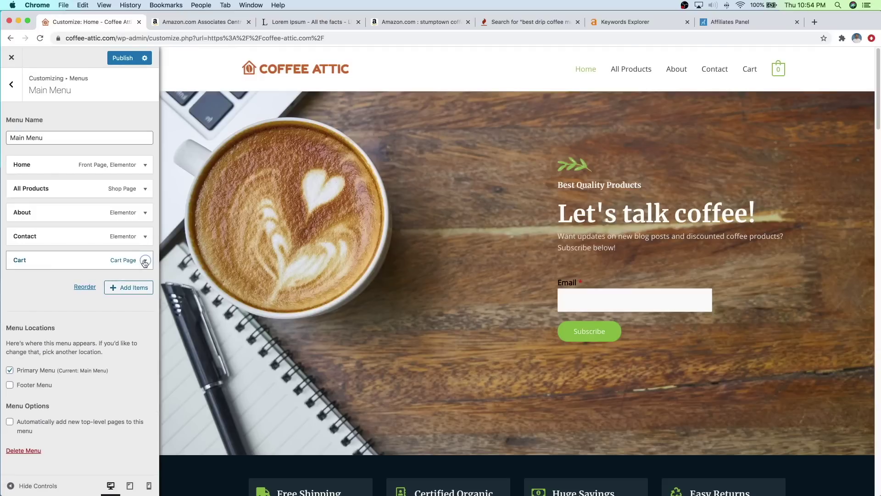
left_click(145, 260)
left_click(22, 319)
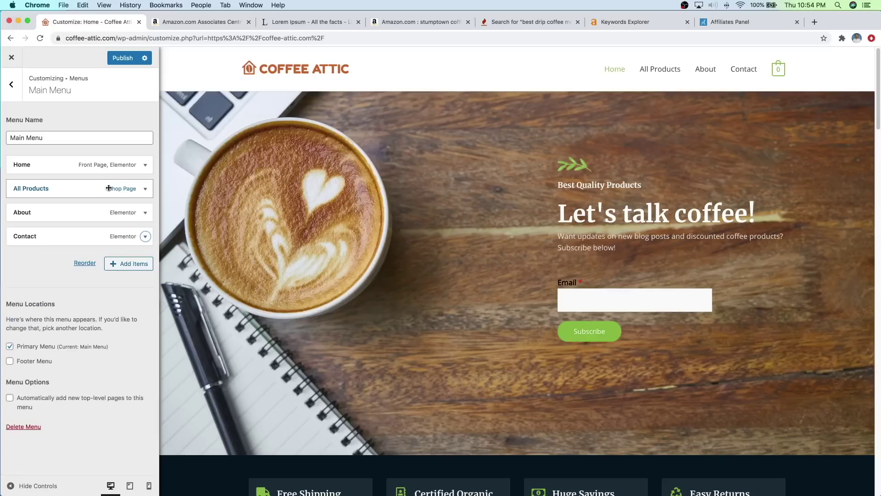
left_click(143, 190)
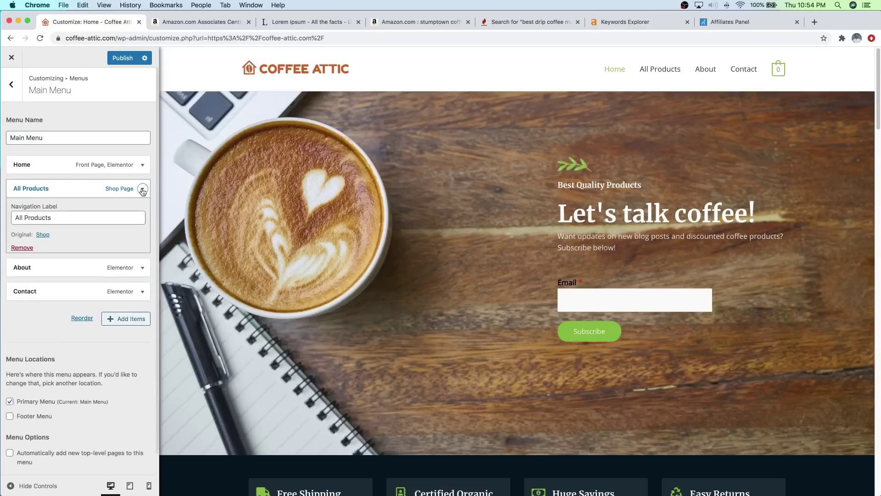
left_click(22, 248)
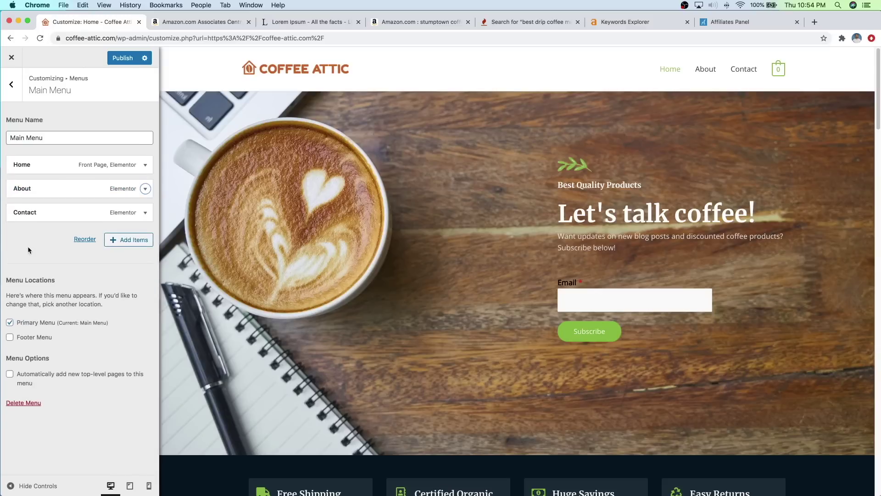
Step: Add the Blog Posts page to the end of the Main Menu
left_click(136, 243)
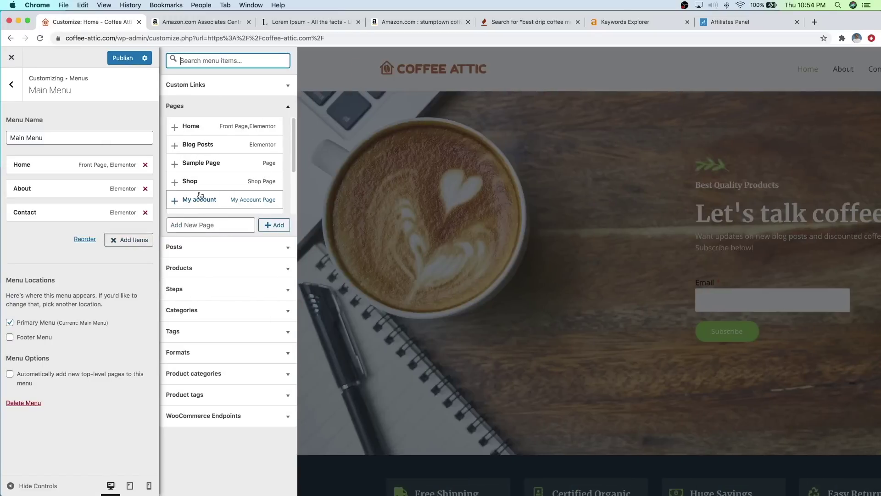
left_click(210, 107)
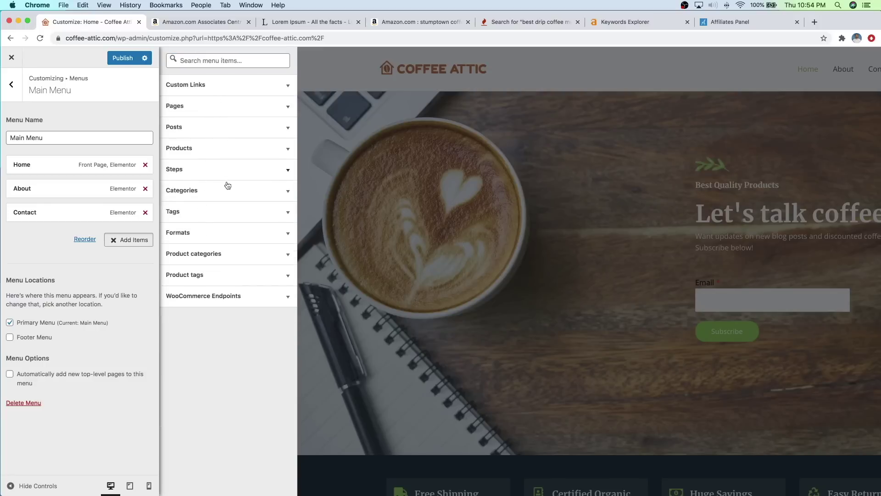
left_click(211, 106)
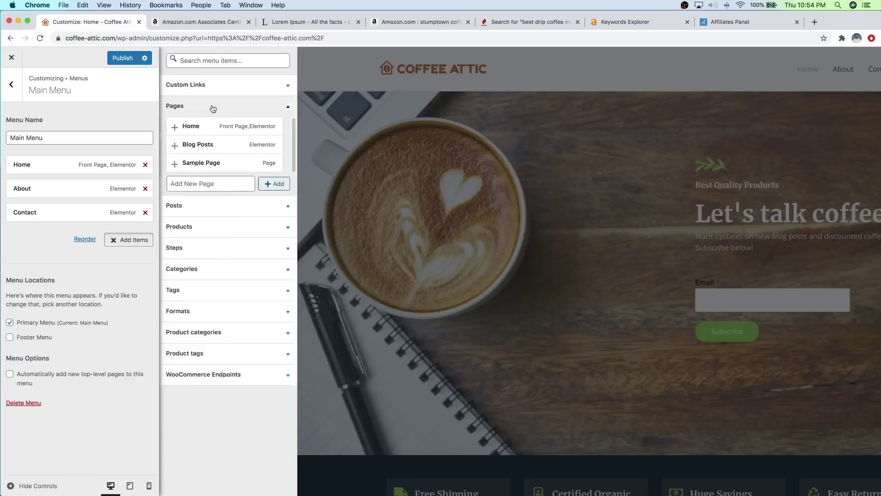
left_click(205, 146)
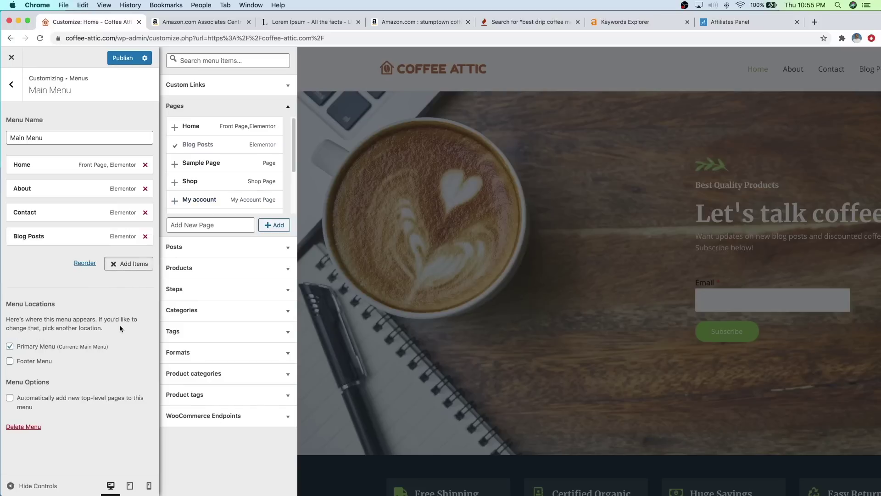
Step: Preview the site full width with controls hidden, then publish the menu changes
left_click(26, 486)
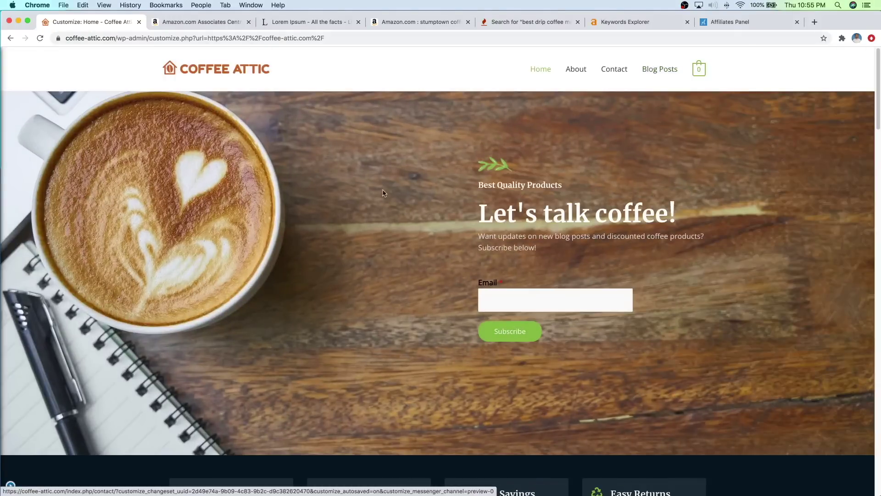
left_click(11, 486)
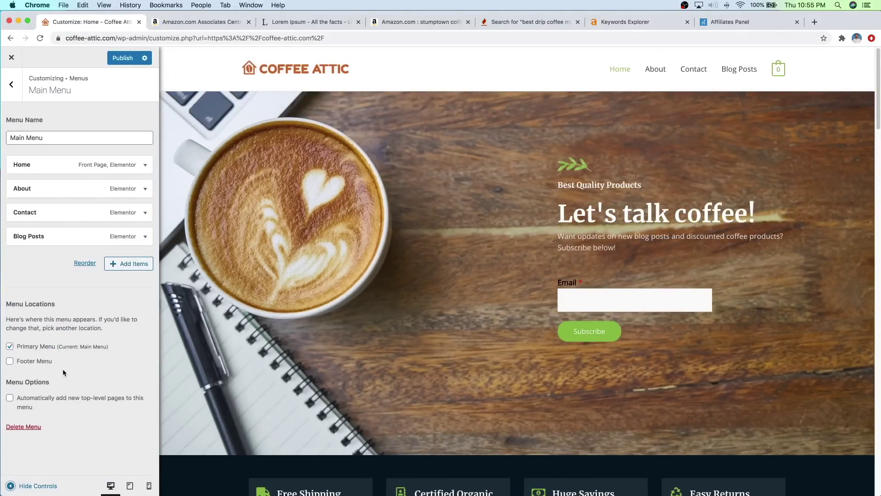
left_click(120, 58)
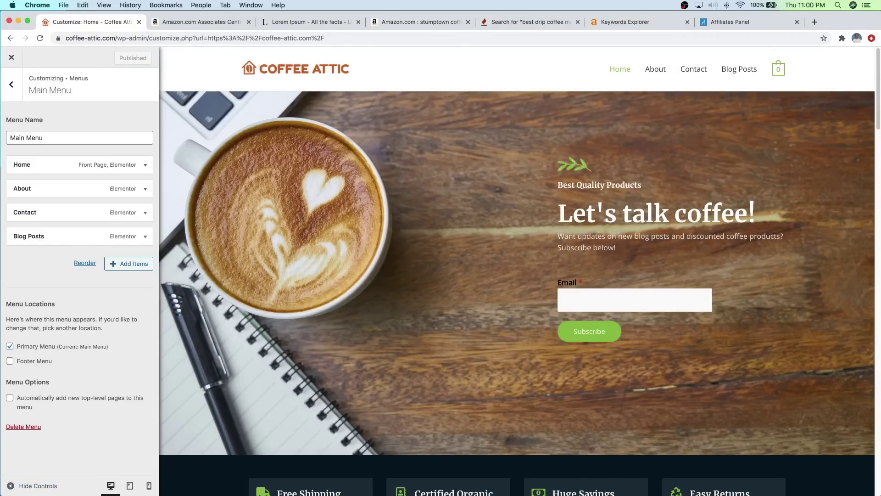
mouse_move(778, 71)
Step: Set the header Primary Menu's Last Item in Menu to None and publish
left_click(12, 85)
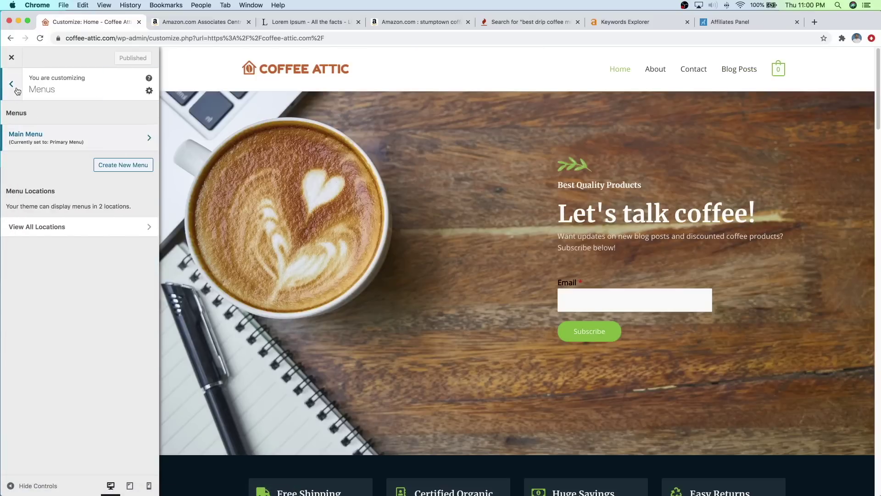
left_click(17, 90)
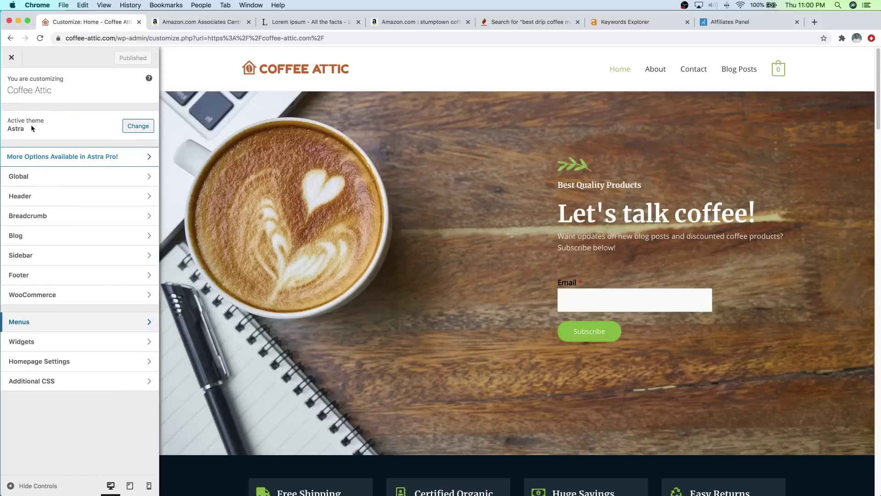
left_click(41, 203)
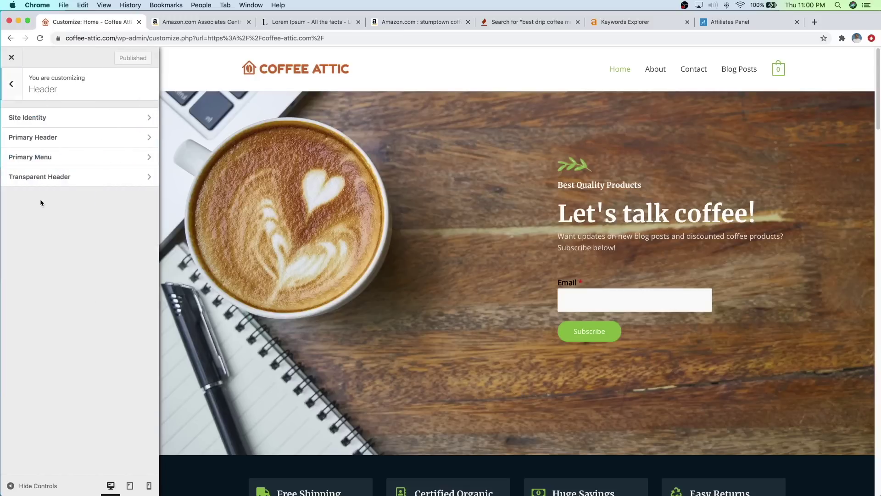
left_click(58, 157)
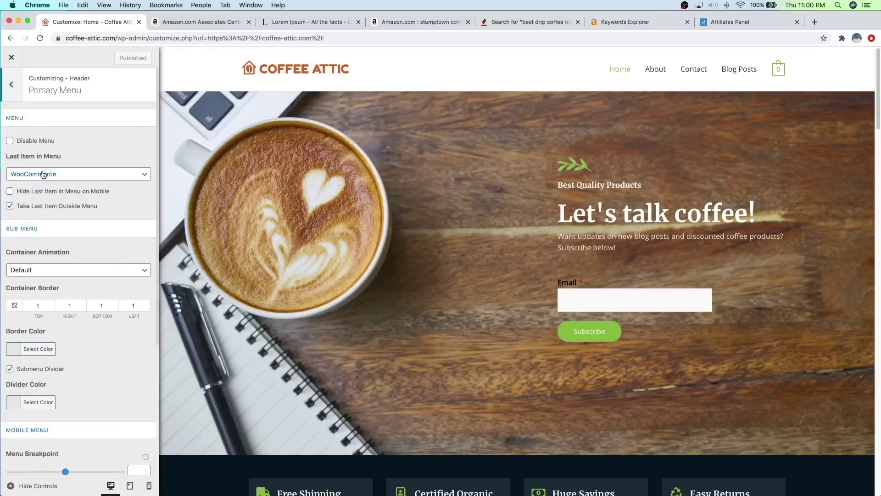
left_click(42, 175)
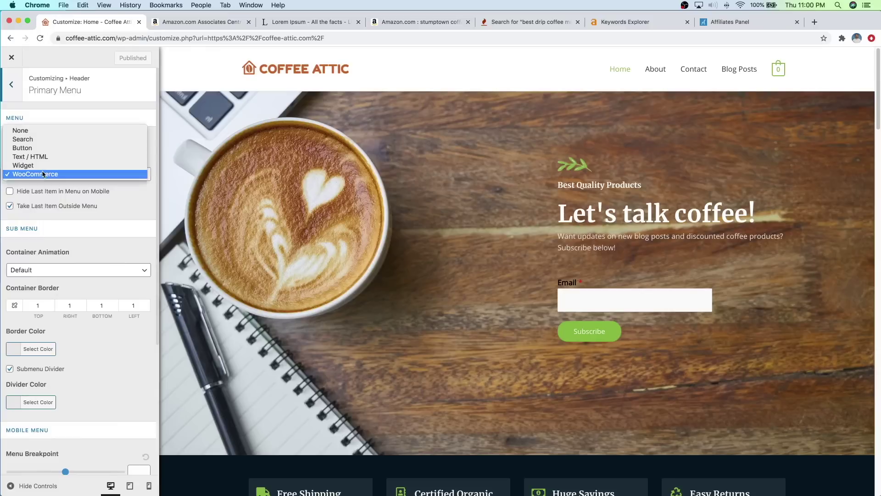
left_click(37, 132)
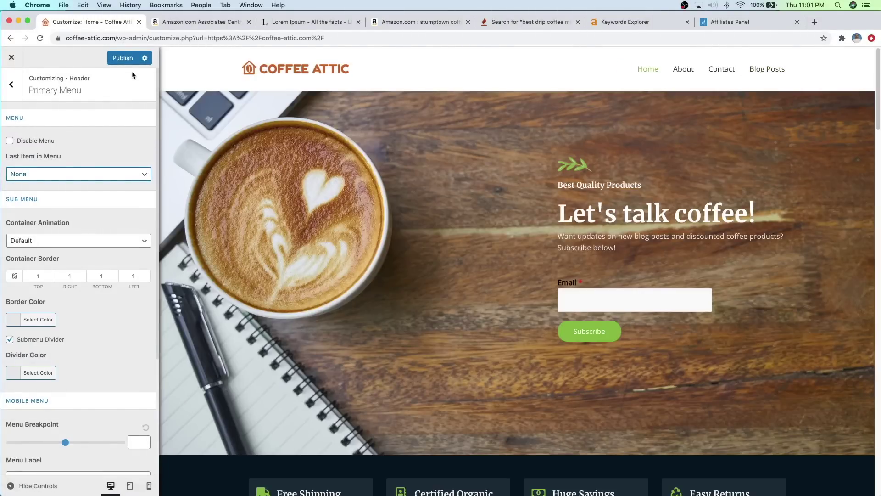
left_click(126, 59)
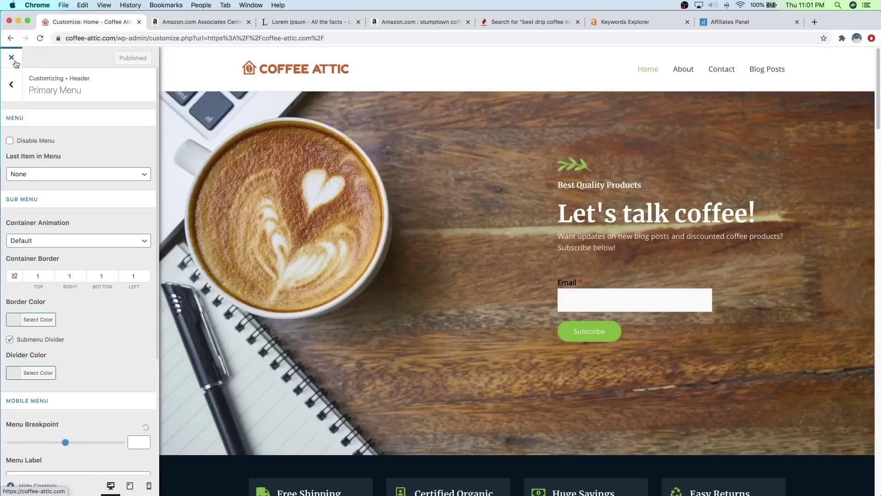
Step: Close the Customizer and open the Coffee Attic Home page in Elementor
left_click(11, 57)
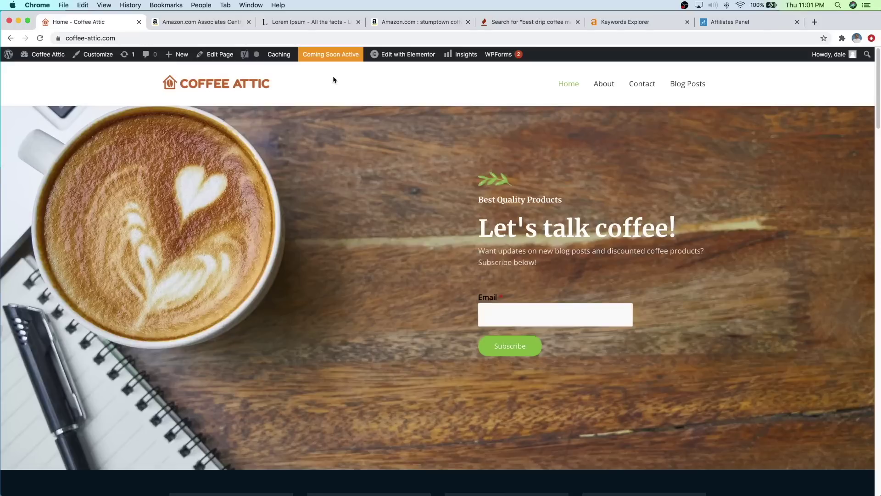
left_click(409, 55)
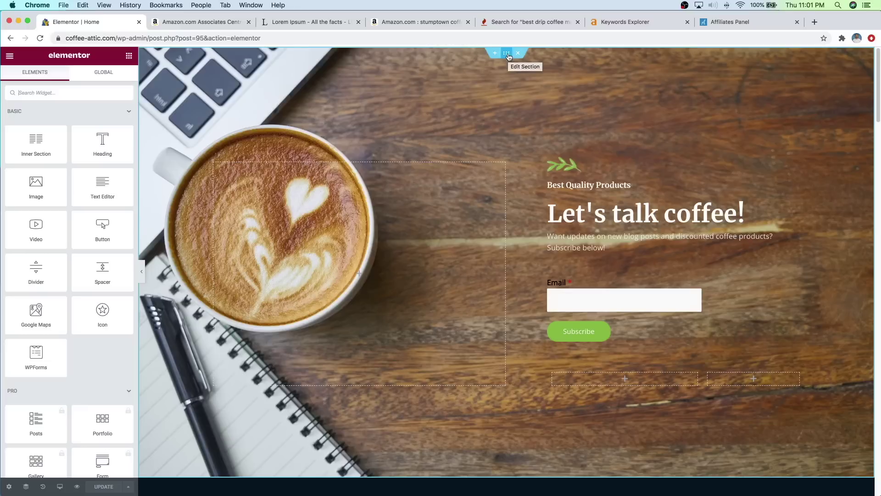
Step: Open the hero section's Background Overlay style and remove the leaf overlay image
left_click(507, 54)
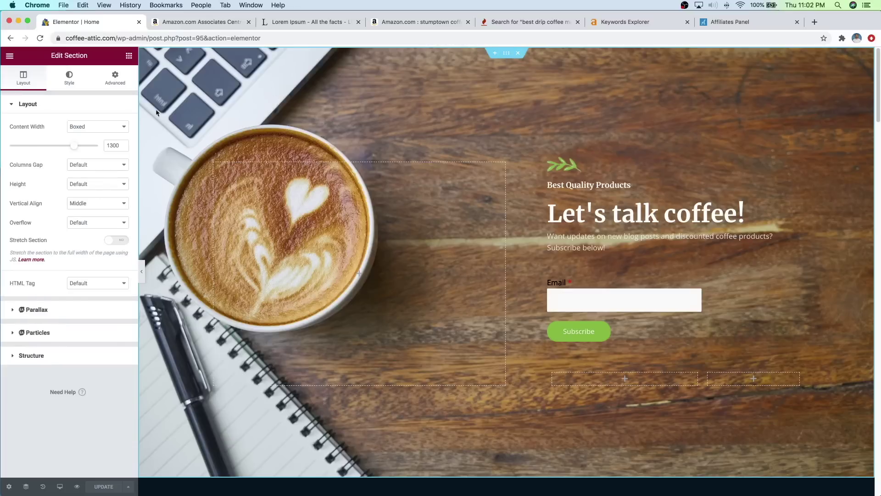
left_click(71, 86)
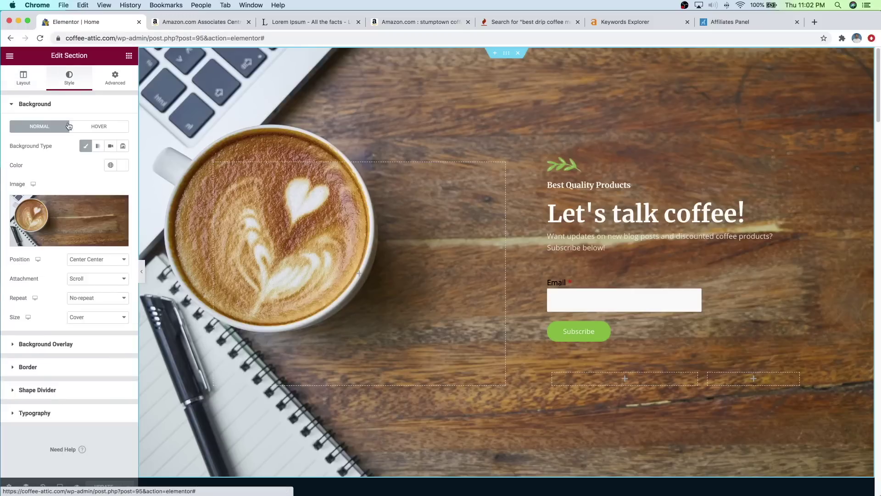
left_click(54, 347)
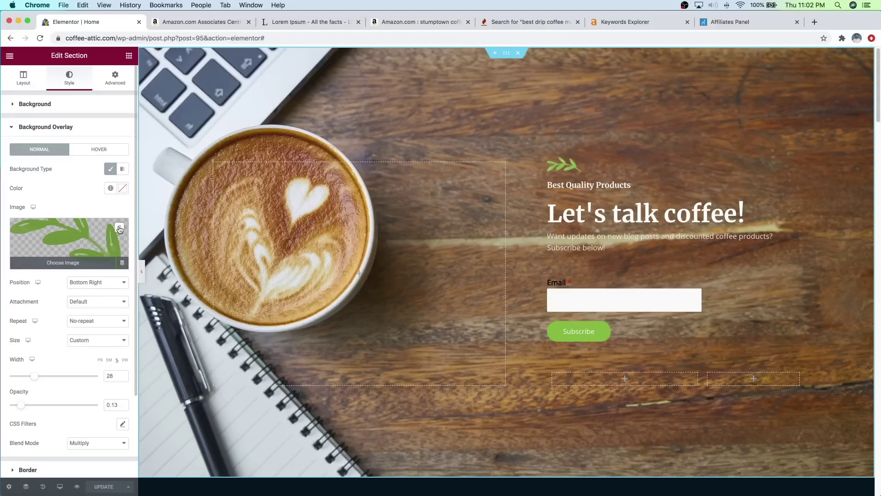
left_click(119, 229)
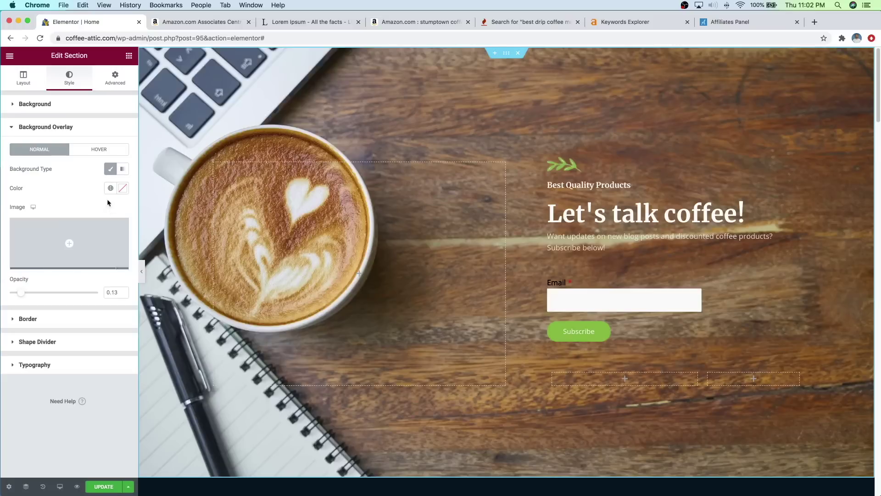
Step: Make the overlay pure black at 0.14 Multiply opacity and save the Home page
left_click(123, 189)
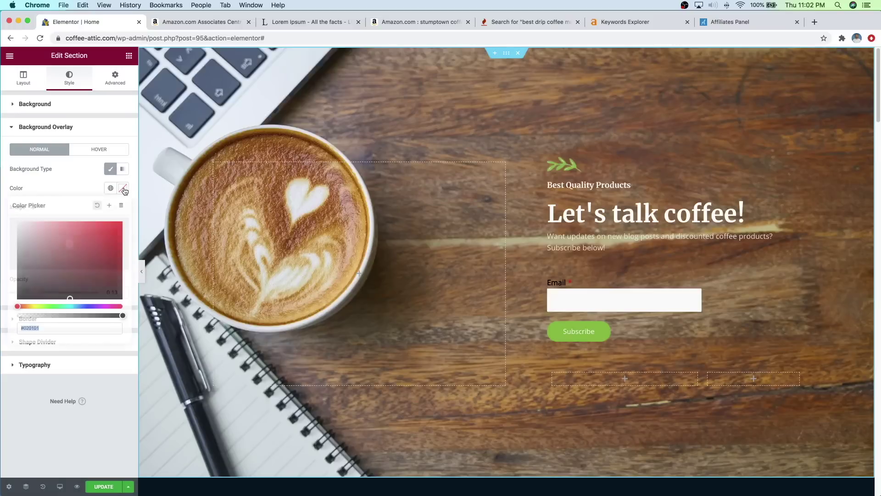
left_click(28, 293)
left_click_drag(20, 303, 12, 309)
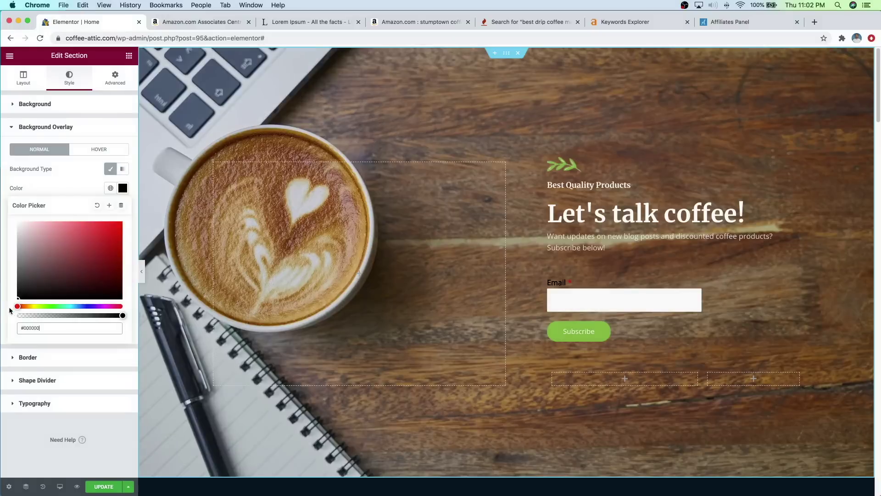
left_click(60, 174)
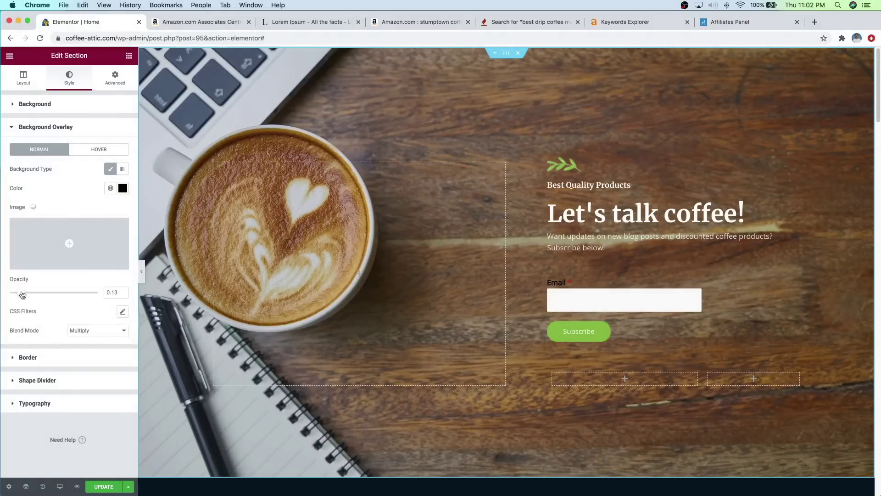
mouse_move(21, 294)
left_mouse_down()
mouse_move(44, 294)
mouse_move(25, 297)
left_mouse_up()
scroll(633, 184, "down", 3)
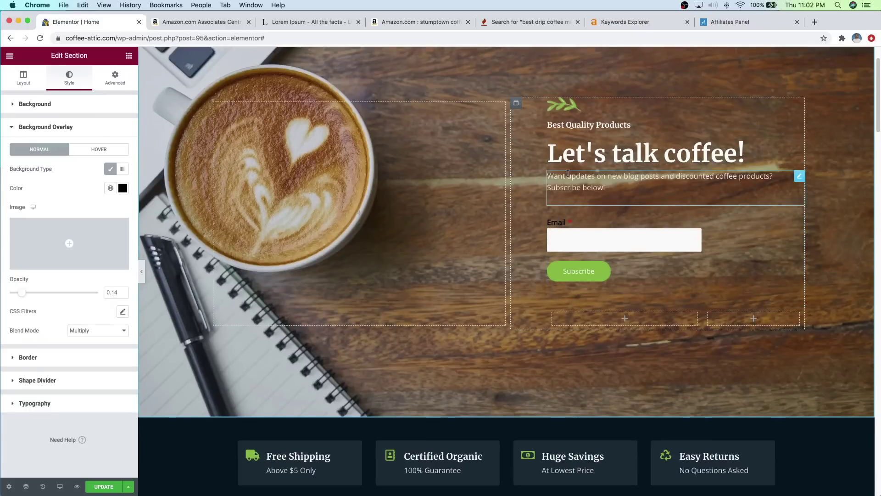
scroll(568, 166, "up", 3)
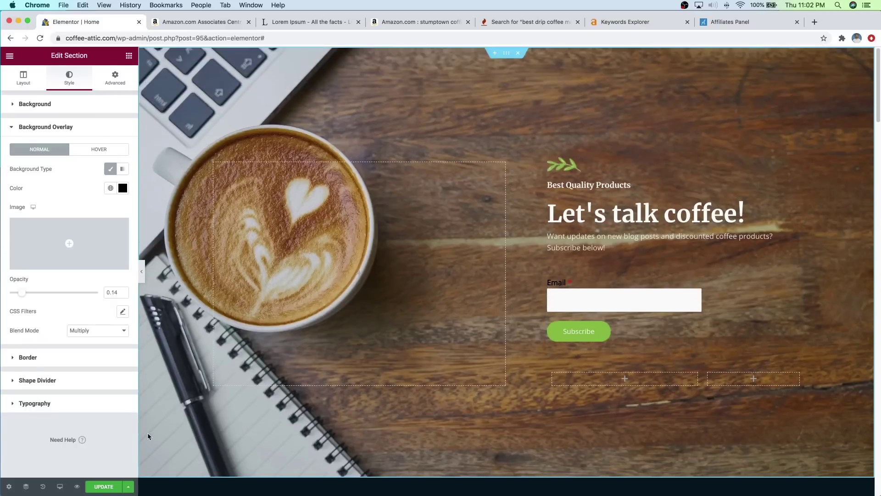
left_click(109, 489)
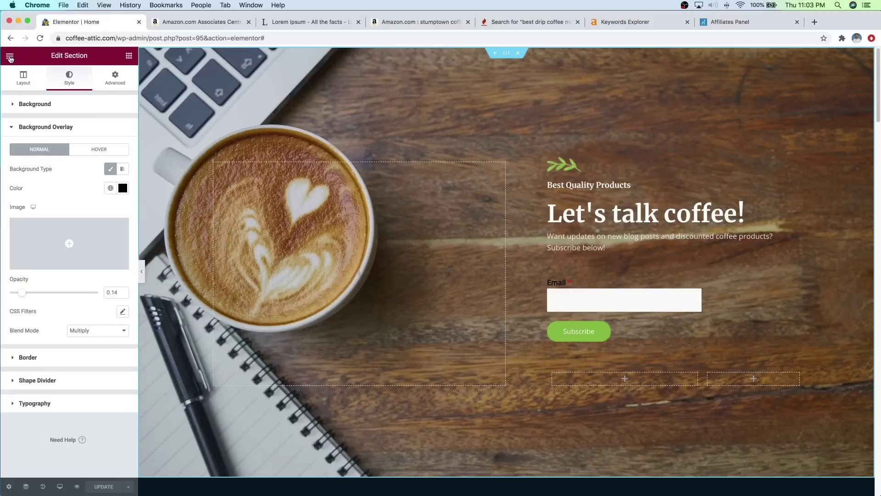
Step: Exit Elementor to the dashboard and visit the live Coffee Attic home page
left_click(10, 58)
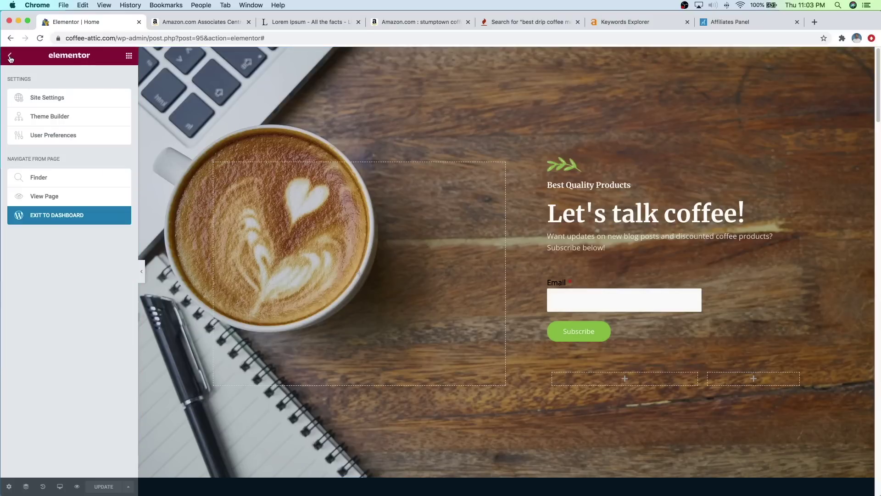
left_click(72, 222)
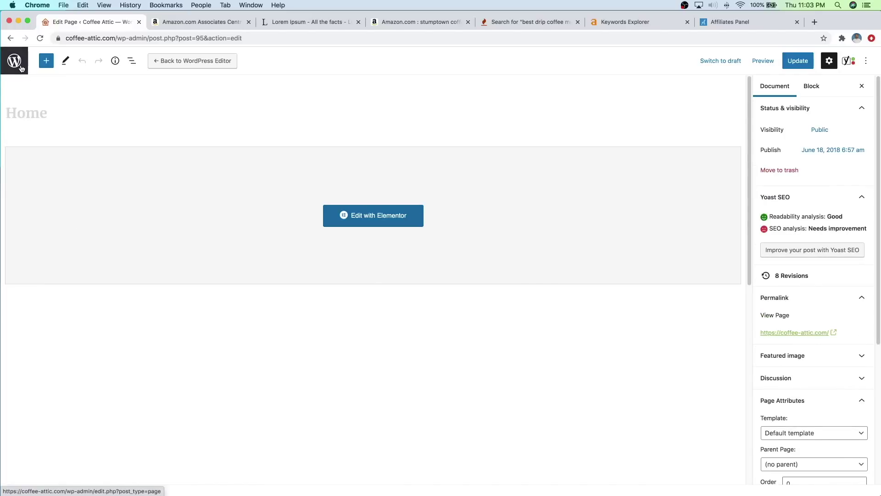
left_click(21, 68)
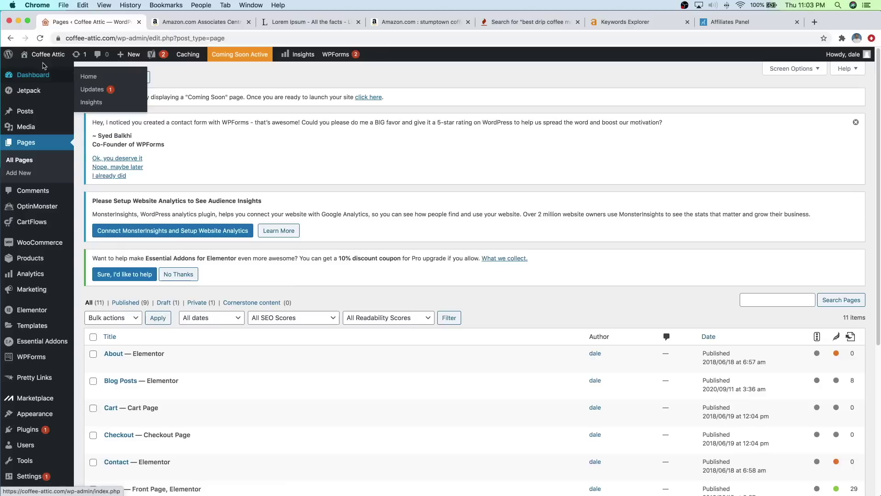
mouse_move(46, 58)
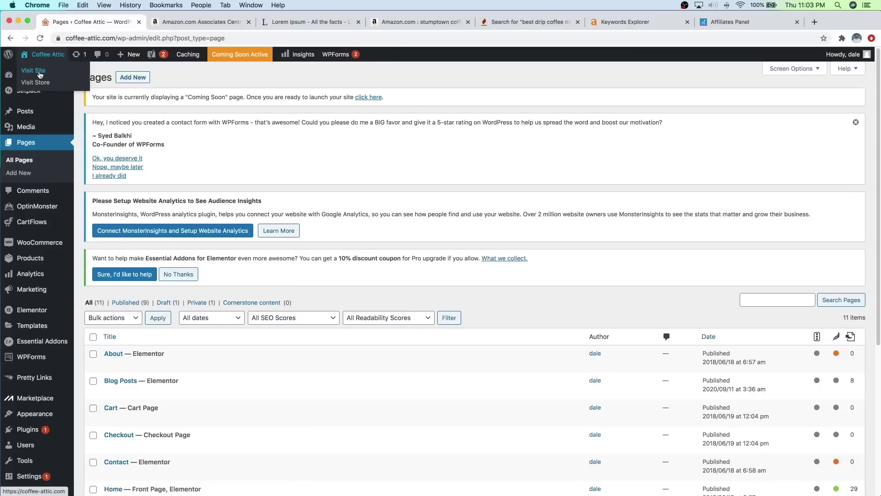
left_click(40, 74)
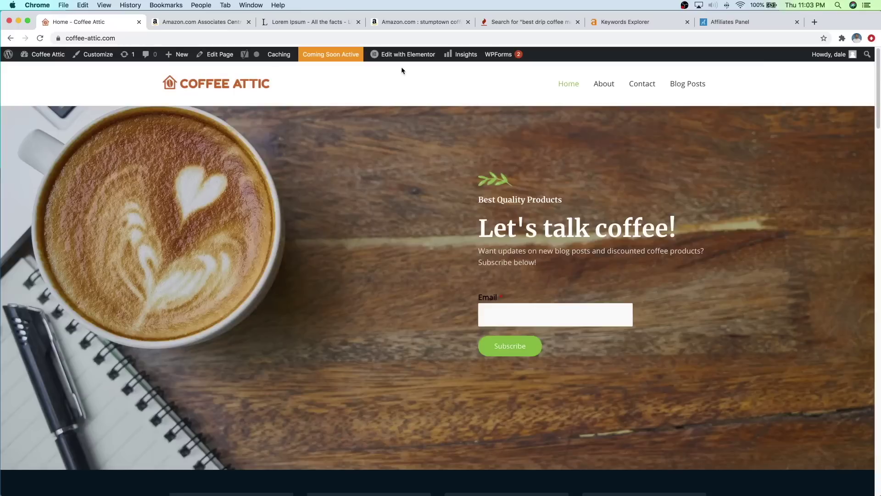
mouse_move(403, 58)
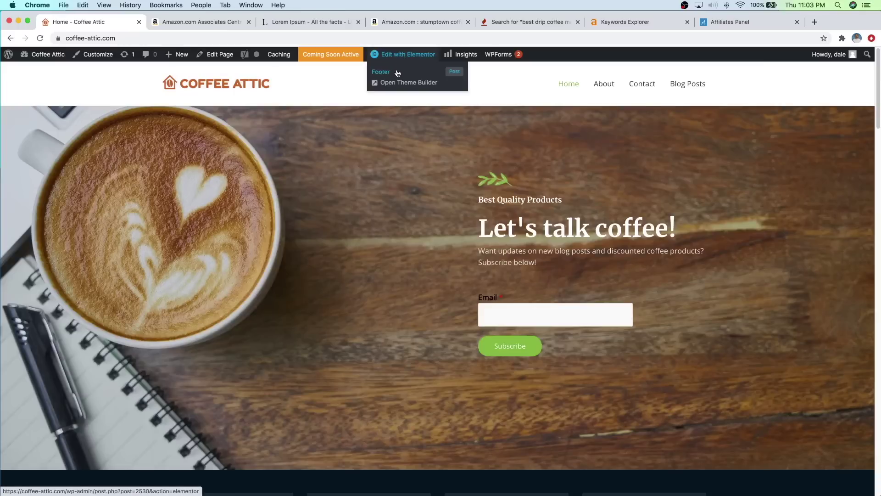
Step: Open the Footer template in Elementor and select the Quick Links list, undoing an accidental move
left_click(397, 73)
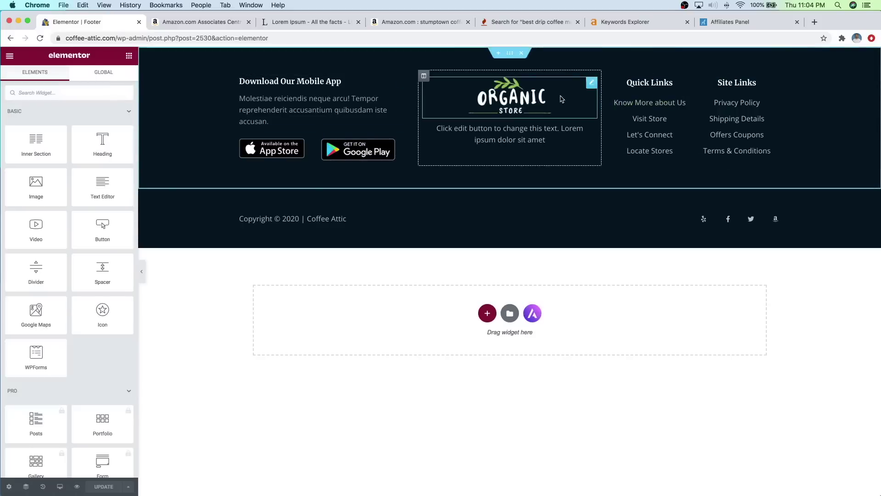
left_click_drag(681, 98, 684, 102)
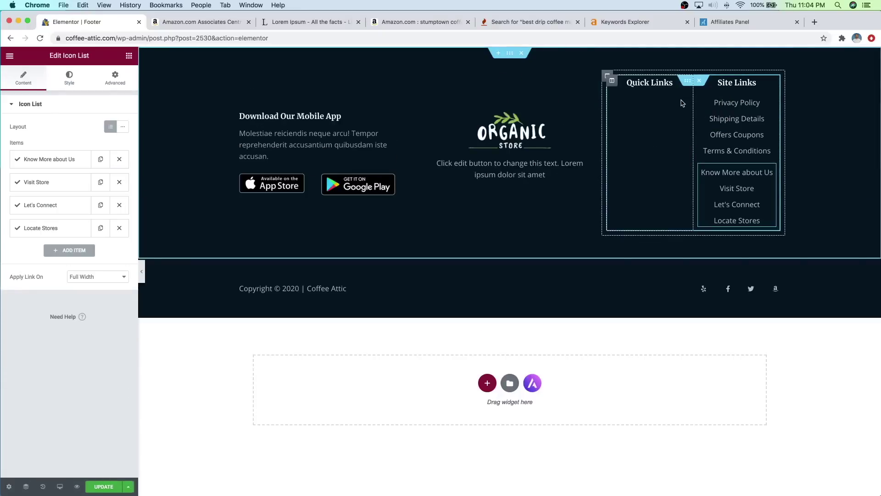
key("super+z")
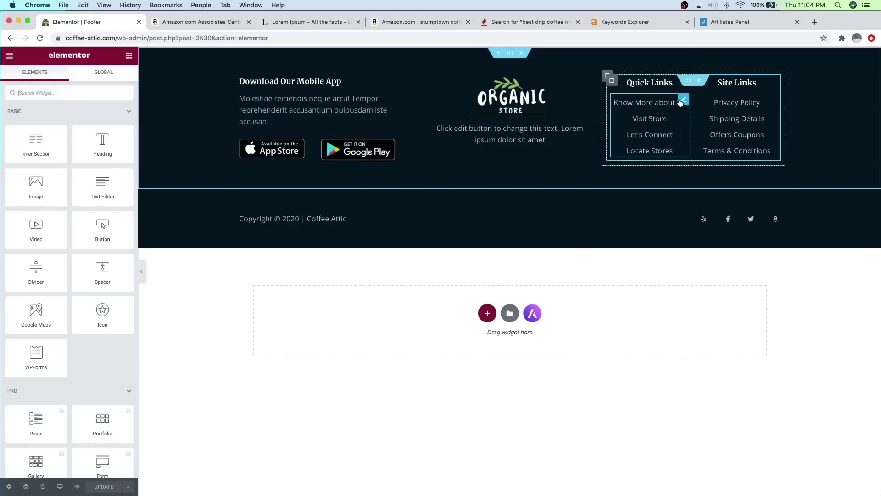
left_click(681, 101)
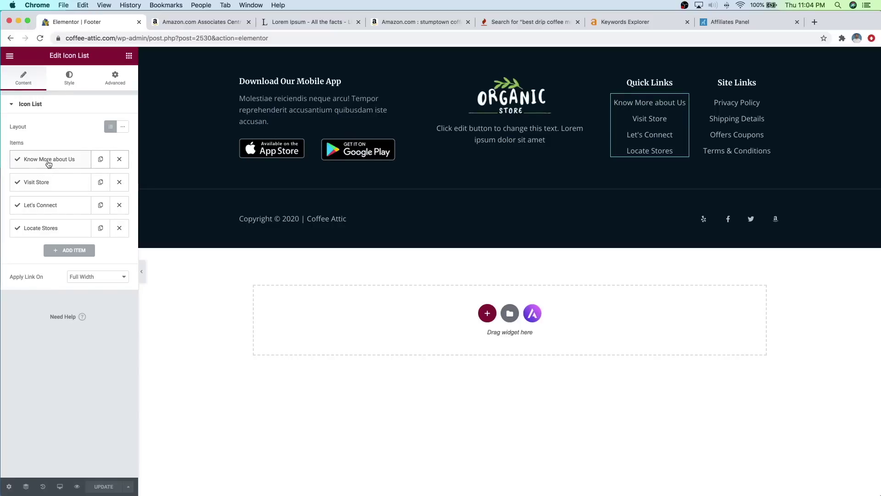
Step: Delete the # link from Know More about Us and save the Footer template
left_click(72, 162)
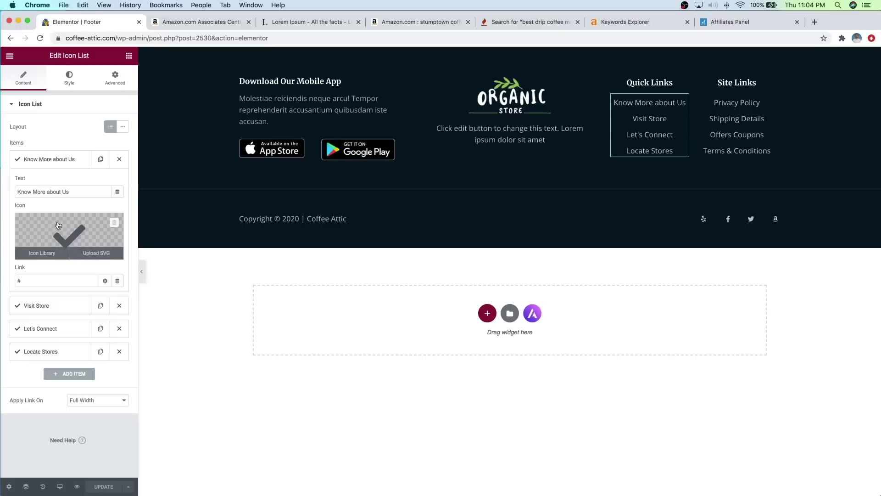
left_click_drag(74, 191, 47, 191)
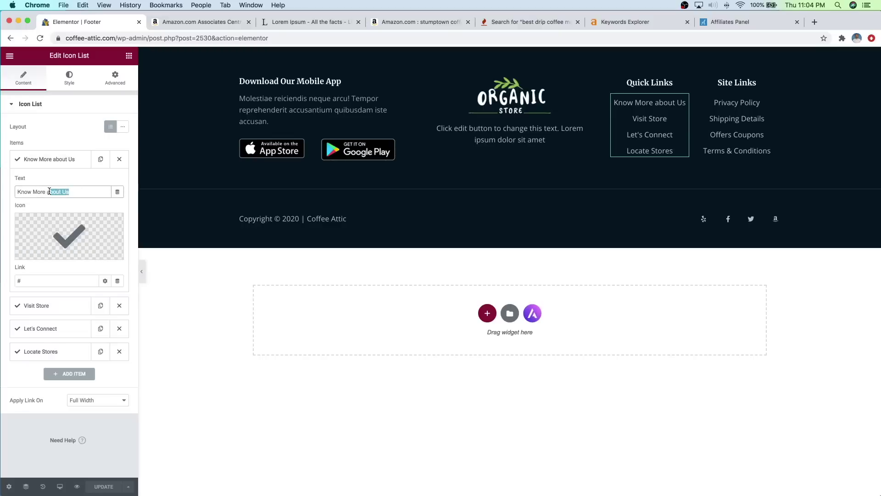
left_click(81, 179)
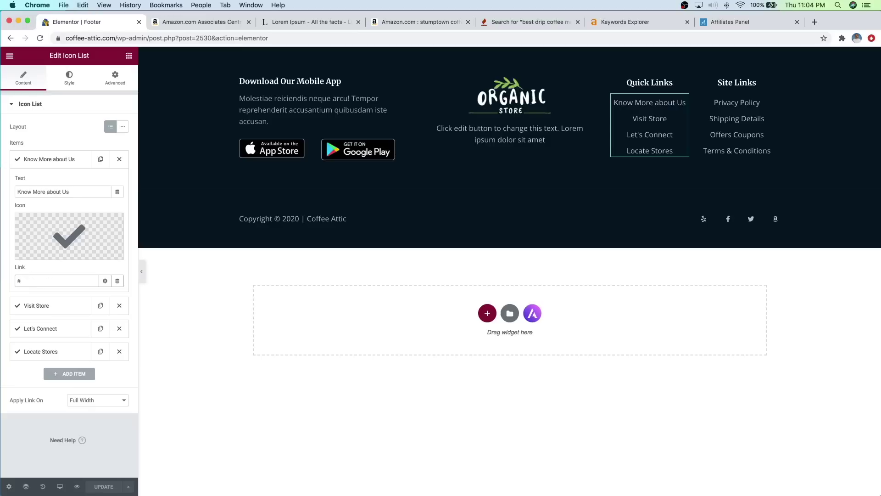
left_click(26, 280)
key("BackSpace")
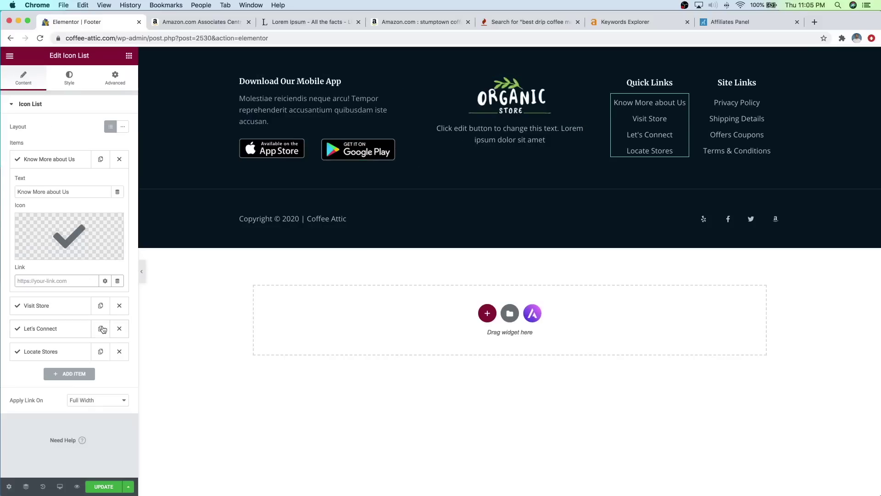
left_click(101, 487)
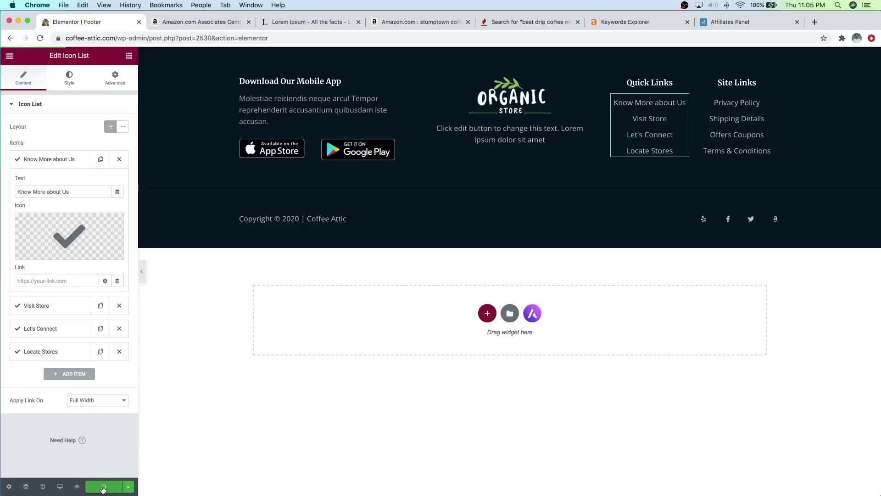
left_click(11, 56)
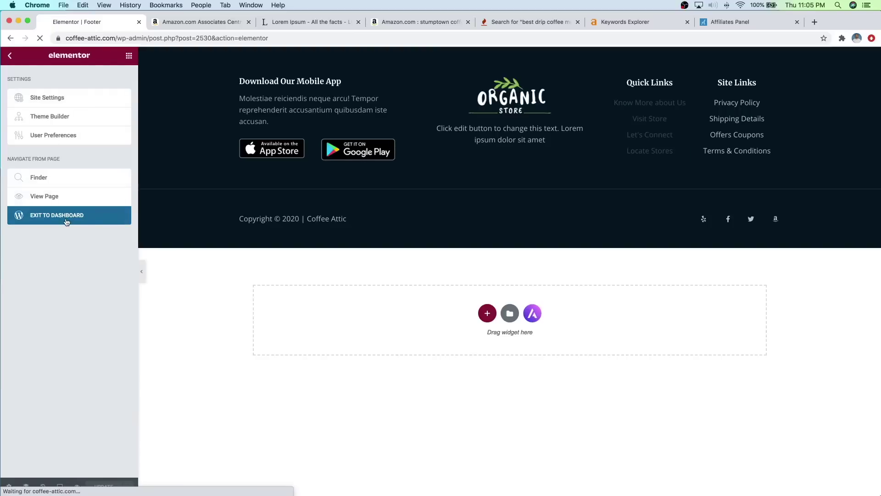
Step: Exit the footer editor to the dashboard and open the Pretty Links Add New form
left_click(66, 222)
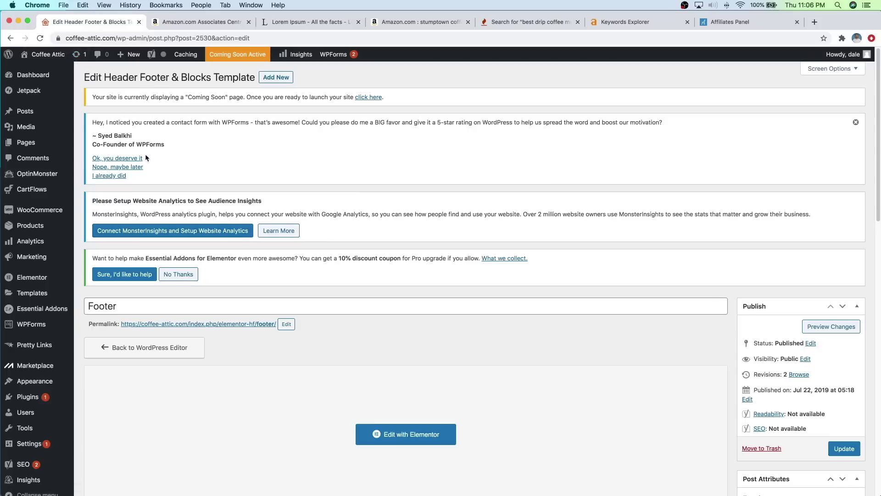
mouse_move(34, 347)
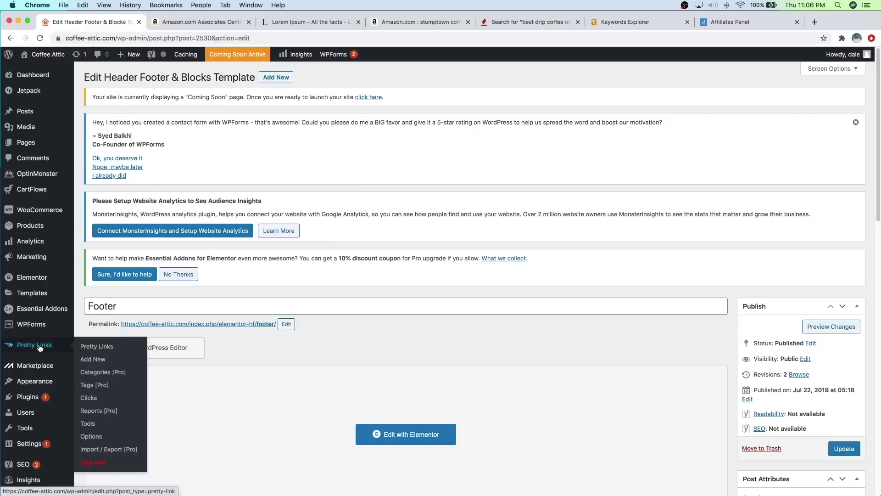
left_click(91, 360)
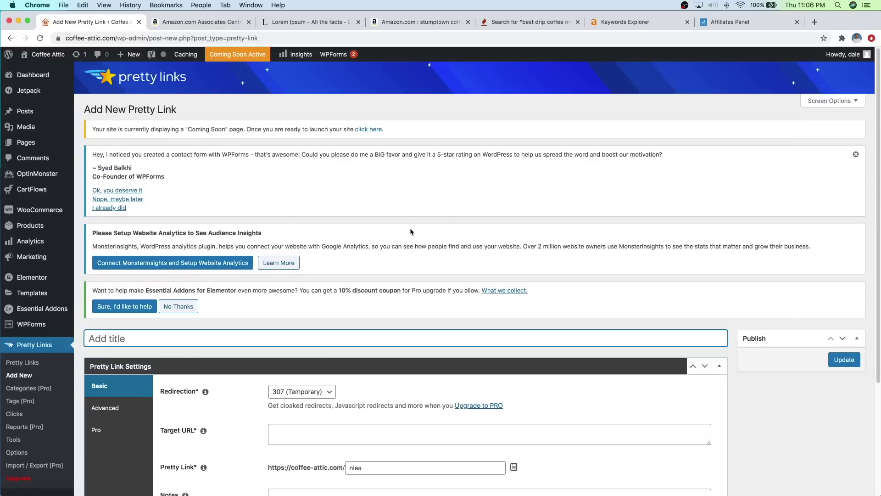
left_click(759, 18)
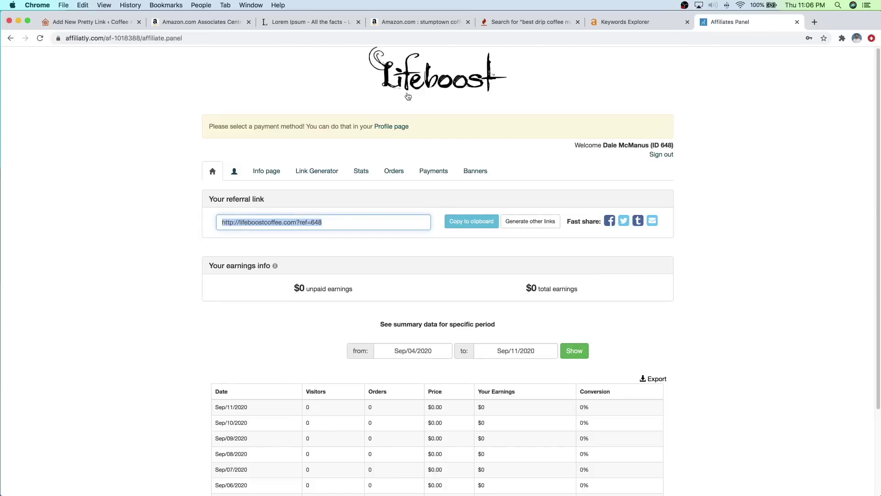
right_click(297, 220)
left_click(320, 286)
left_click(87, 23)
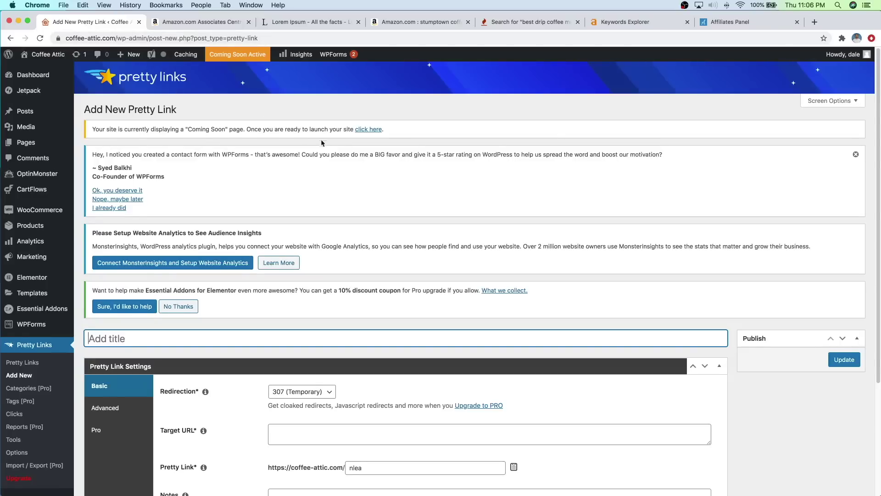
Step: Name the link 'Lifeboost Affiliate Link' and set redirection to 301 (Permanent)
scroll(306, 146, "down", 3)
scroll(306, 146, "down", 2)
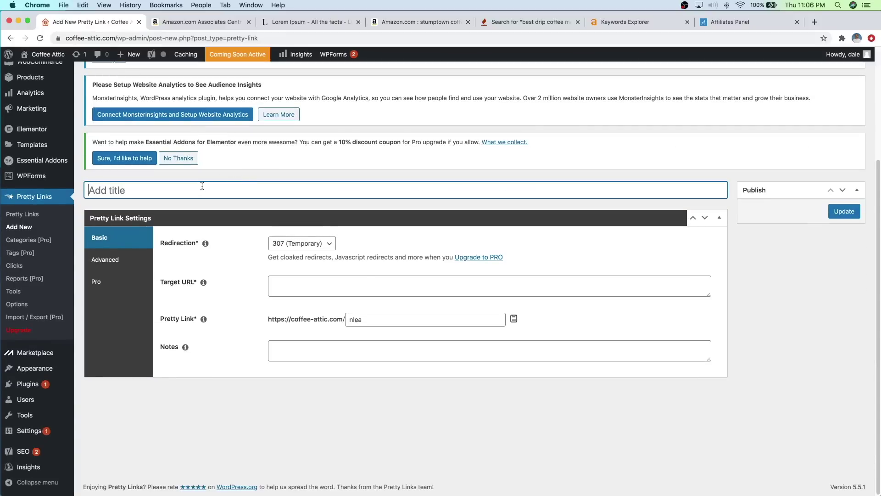
type("Lifeboost Affiliate Link")
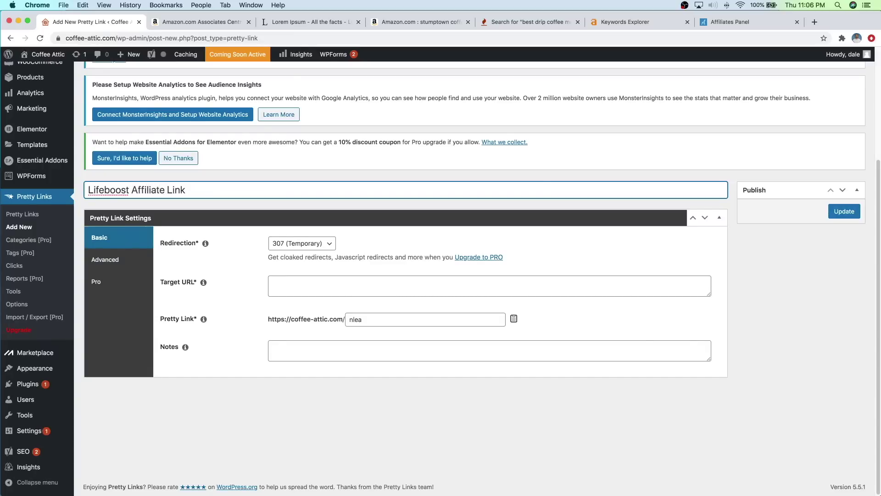
left_click(314, 244)
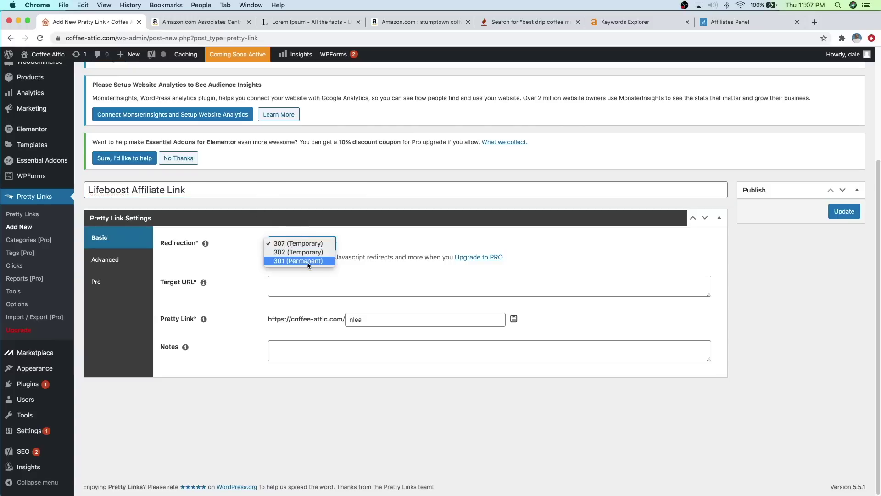
left_click(306, 262)
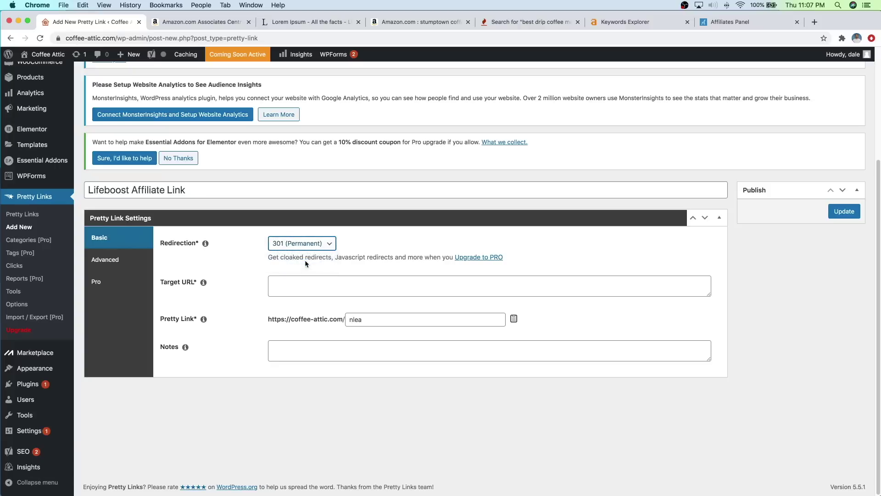
Step: Paste the Lifeboost referral URL as target, set slug lifeboostcoffee, and save the link
left_click(294, 280)
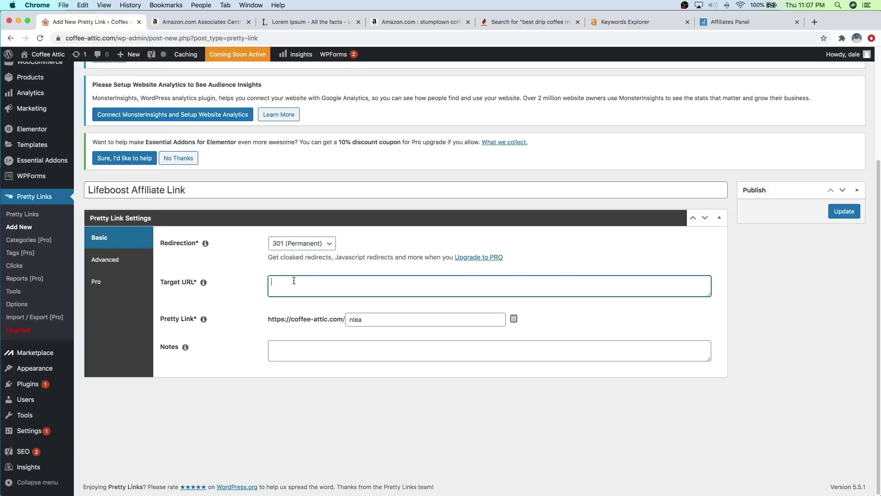
right_click(293, 280)
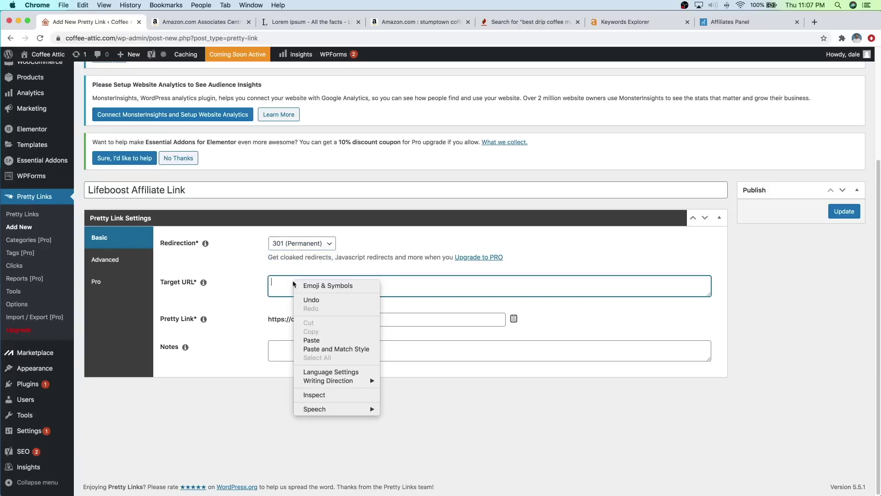
left_click(315, 340)
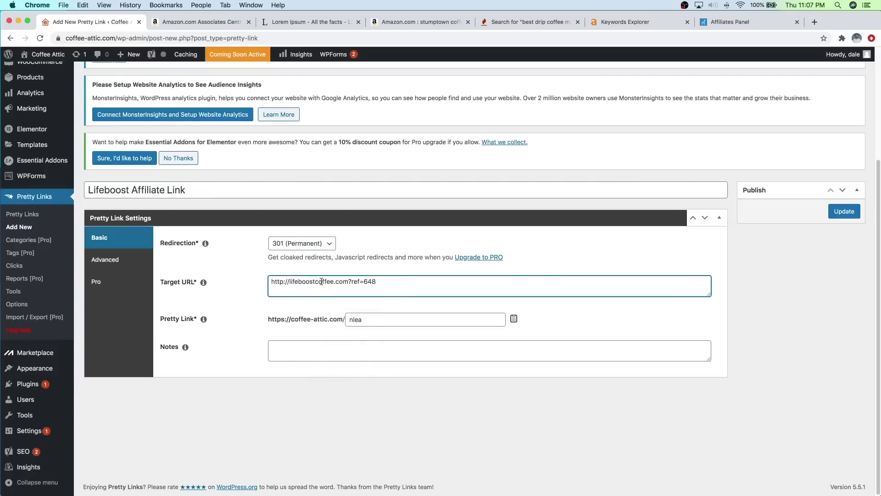
left_click(381, 316)
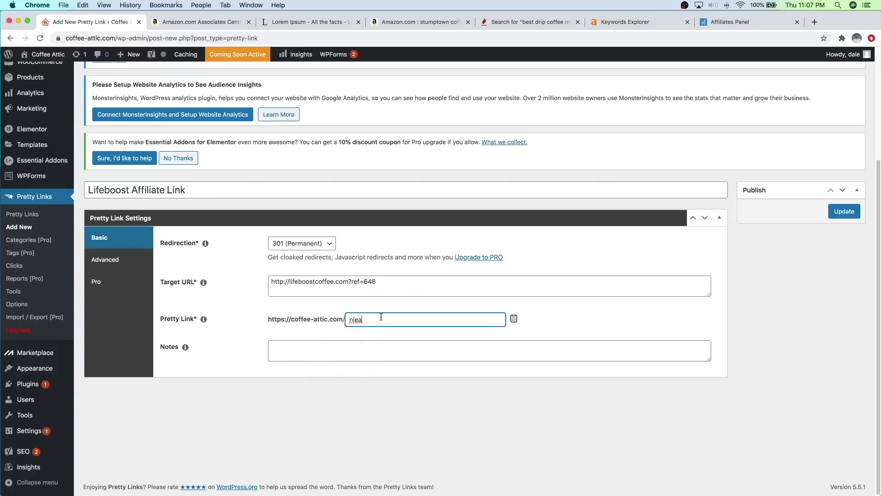
left_click_drag(373, 318, 346, 319)
type("lifeboostcoffee")
left_click(305, 345)
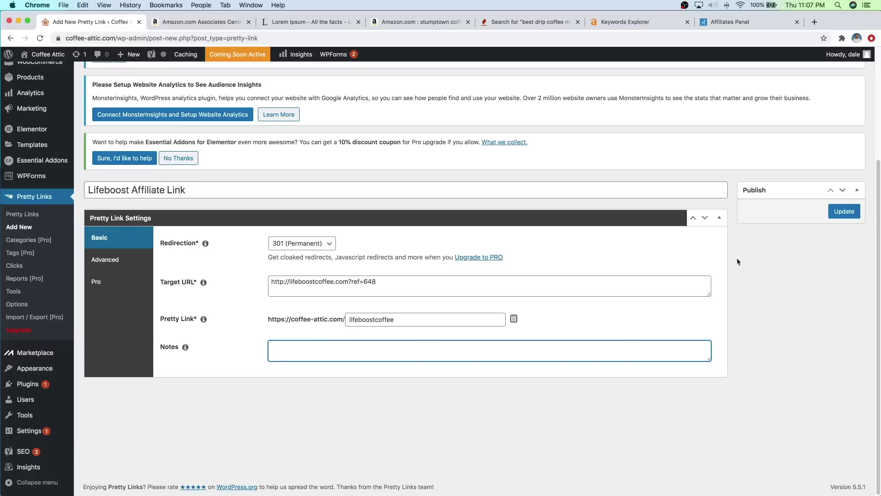
left_click(840, 211)
scroll(566, 298, "down", 3)
scroll(567, 298, "down", 2)
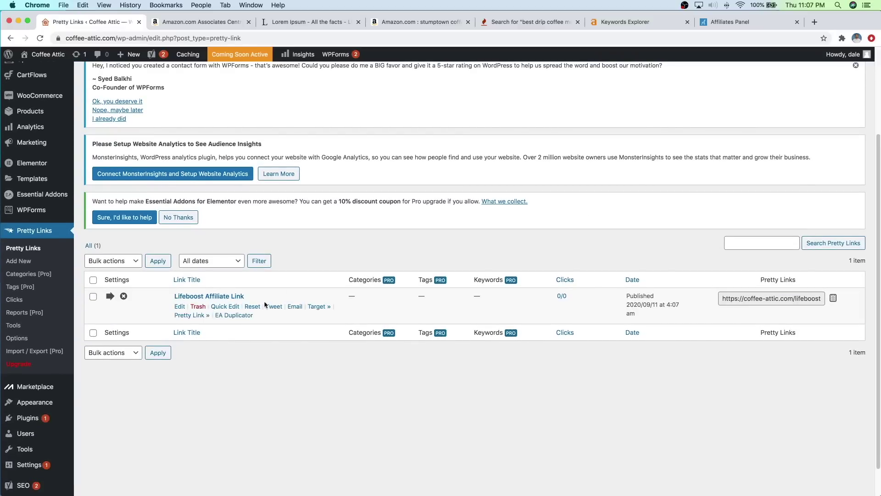
Step: Copy the full address of the 'Lifeboost Affiliate Link' pretty link to the clipboard
left_click(801, 297)
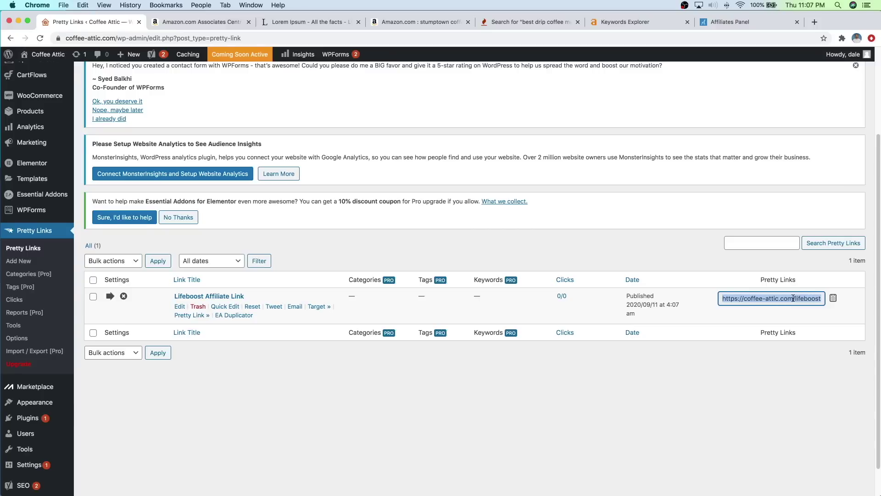
right_click(796, 298)
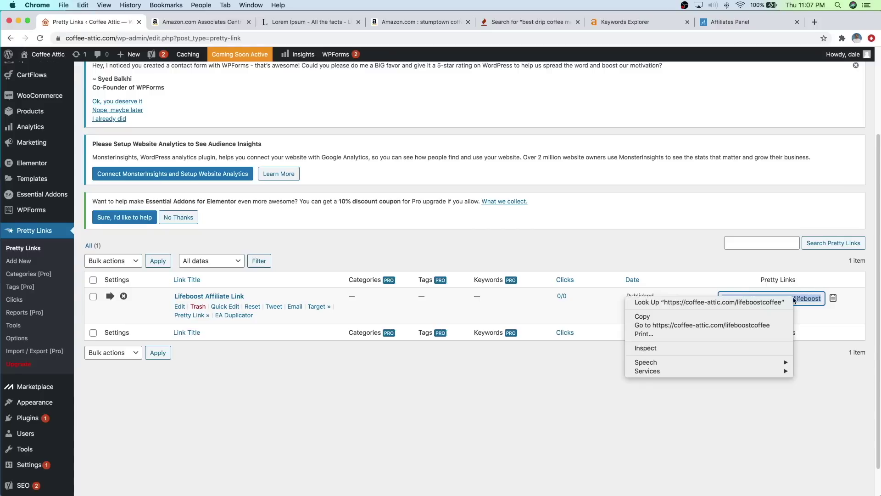
left_click(751, 317)
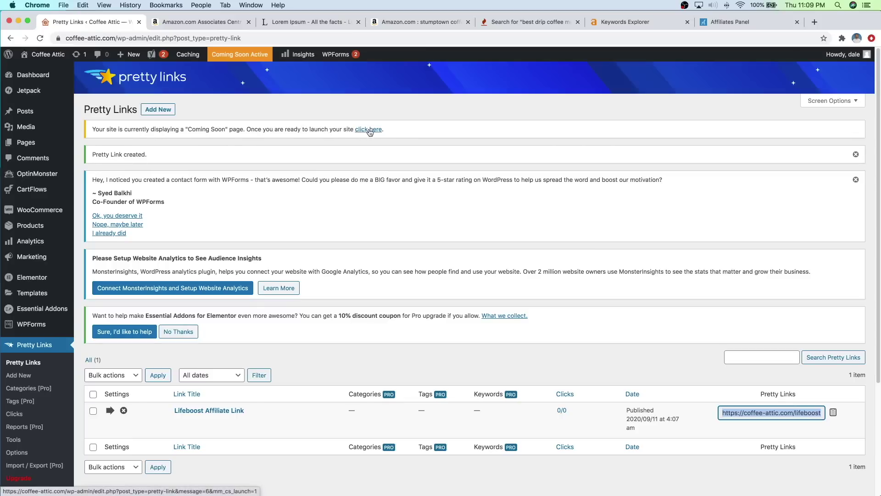
Step: Take Coffee Attic out of Coming Soon mode and open the live public site
left_click(369, 130)
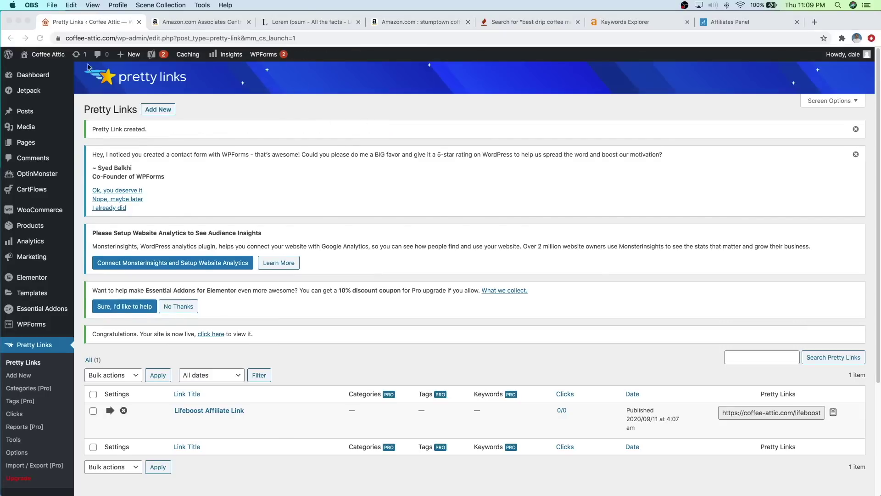
left_click(47, 55)
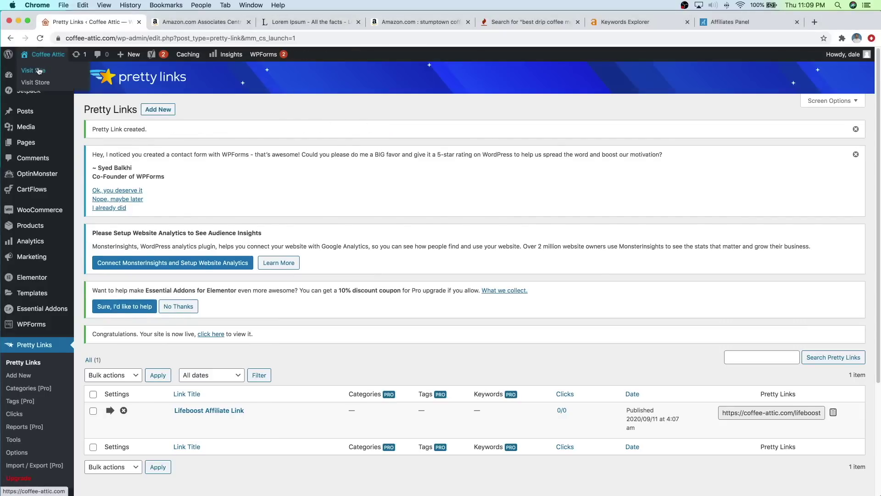
left_click(38, 72)
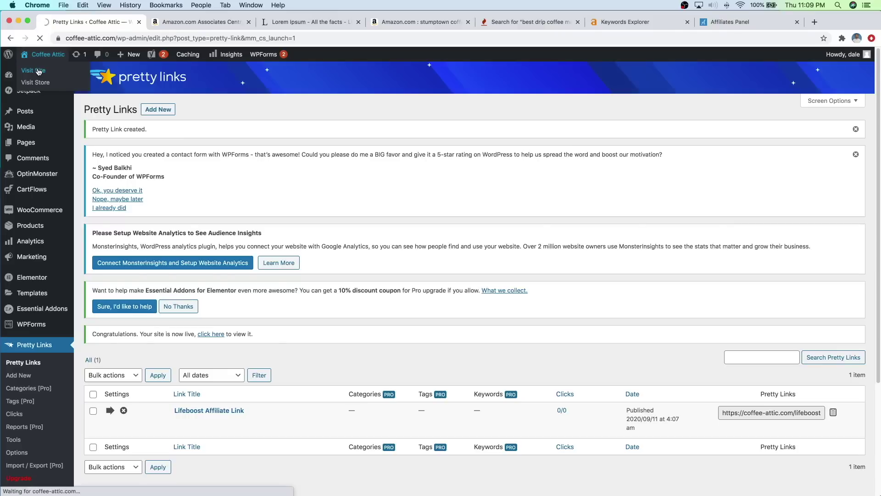
Step: Scroll through the home page's Featured Products, Customers Reviews and Most Recent Posts sections
scroll(503, 147, "down", 3)
scroll(503, 147, "down", 3)
scroll(527, 165, "up", 5)
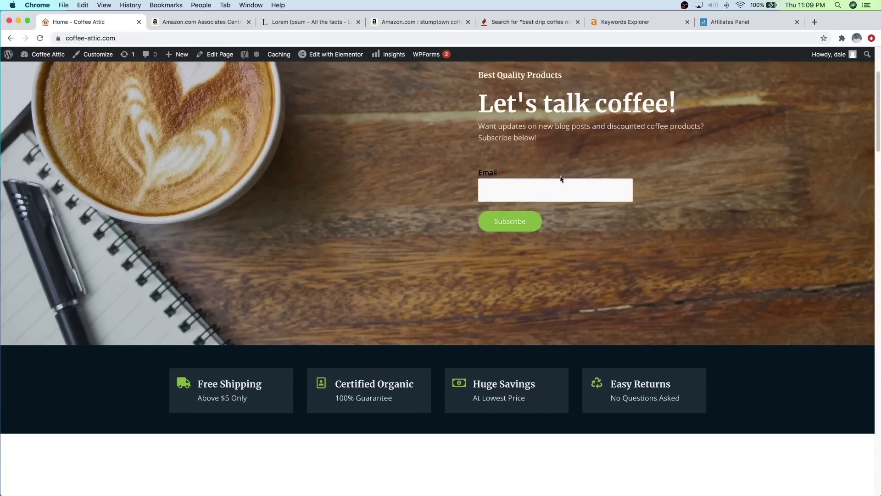
scroll(538, 213, "down", 10)
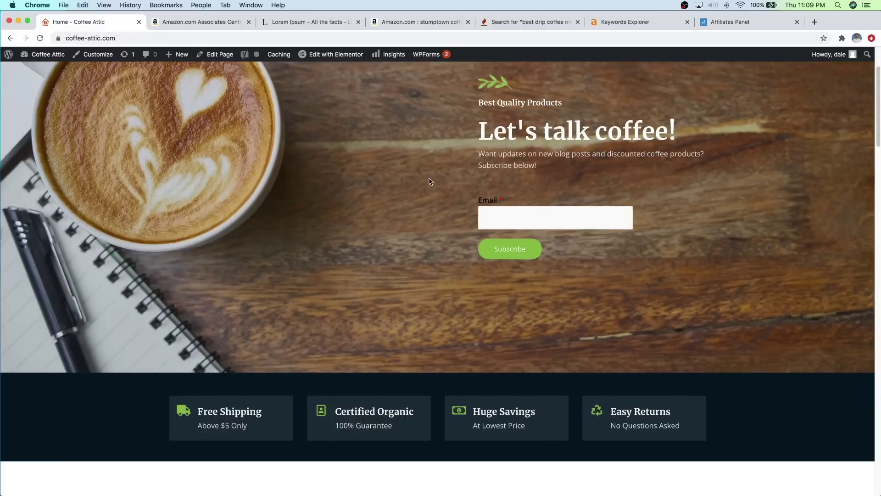
scroll(400, 191, "down", 3)
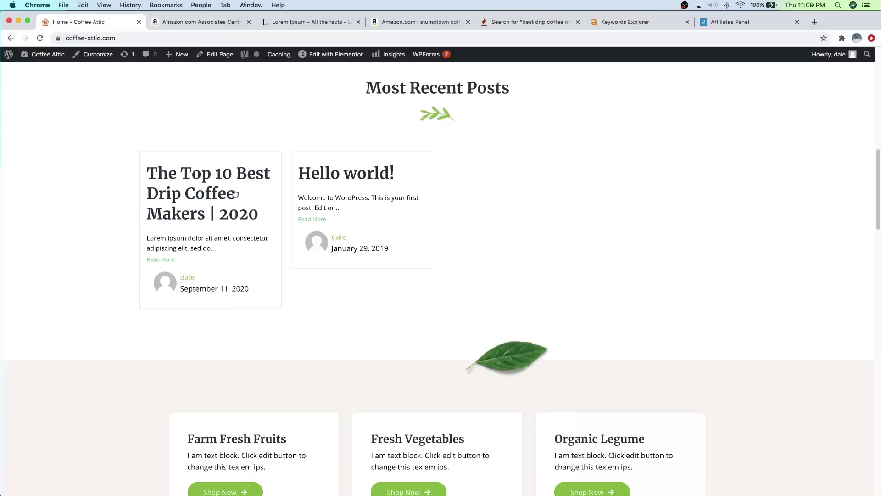
scroll(450, 184, "down", 3)
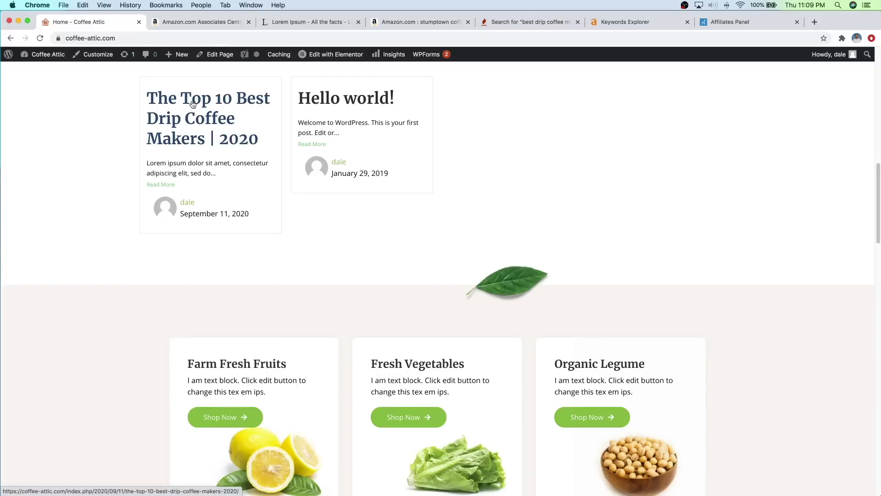
scroll(455, 184, "down", 10)
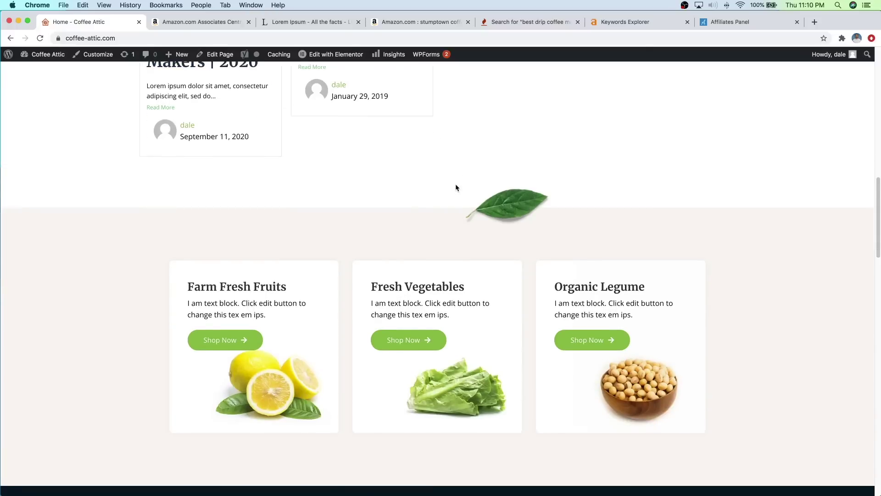
scroll(455, 191, "down", 11)
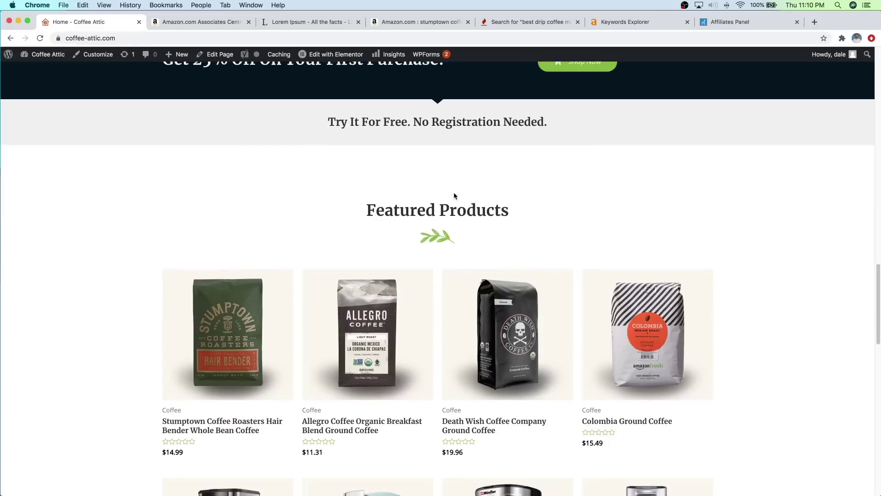
scroll(406, 207, "down", 4)
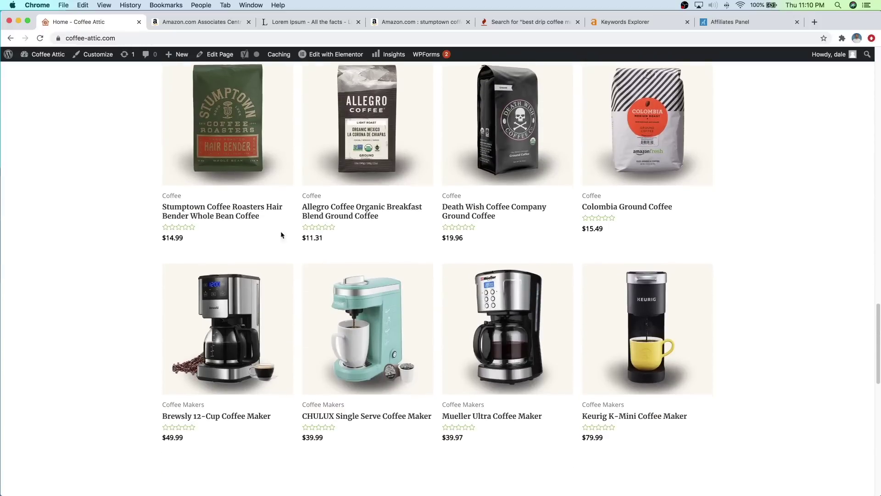
scroll(328, 183, "down", 18)
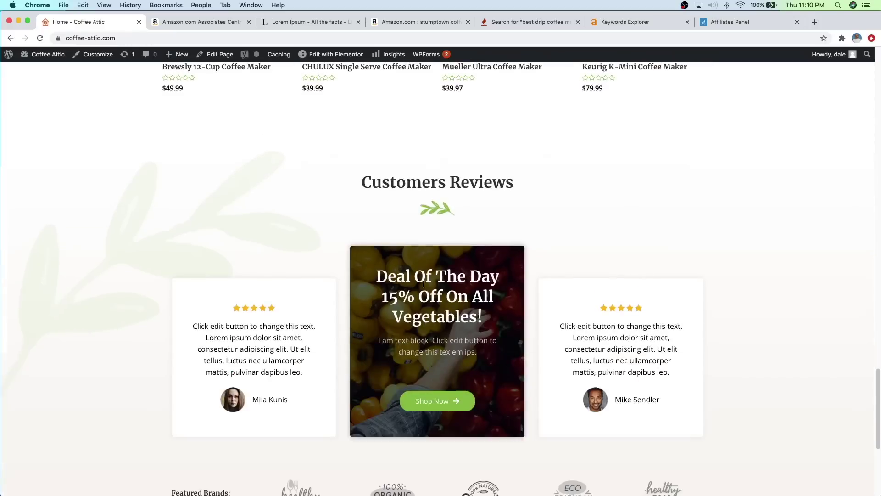
scroll(511, 300, "up", 8)
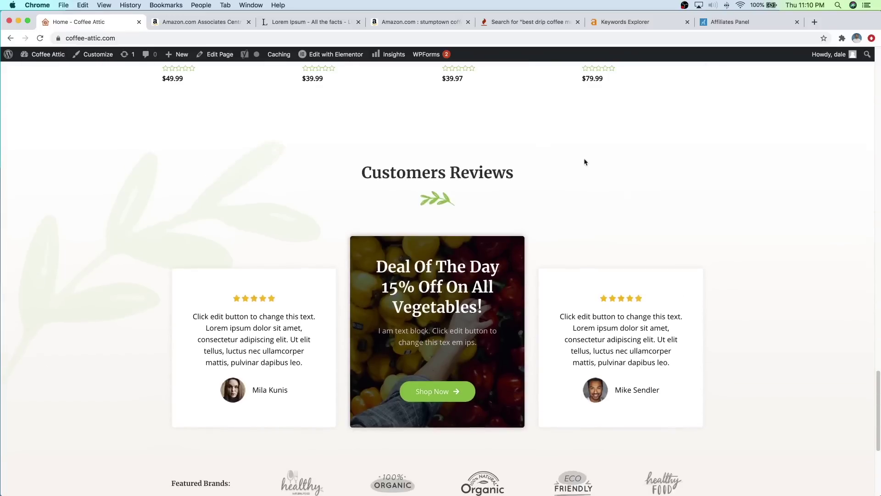
scroll(589, 172, "up", 15)
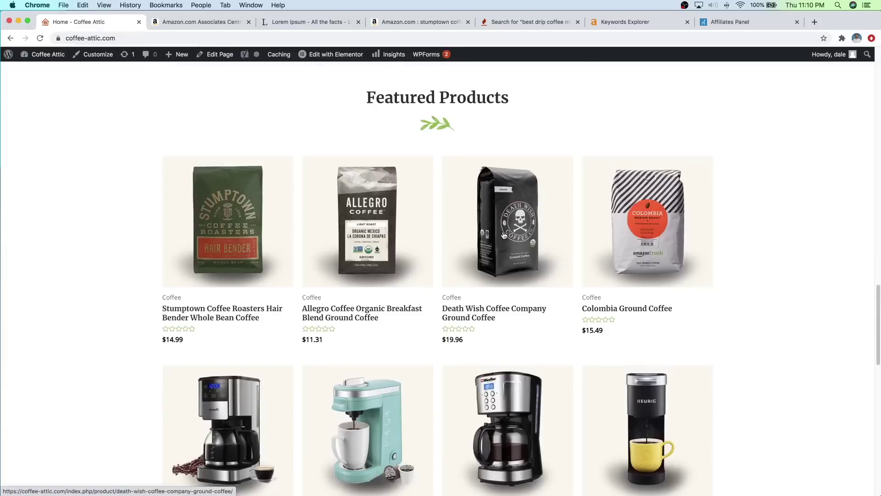
scroll(503, 235, "up", 20)
scroll(506, 229, "up", 16)
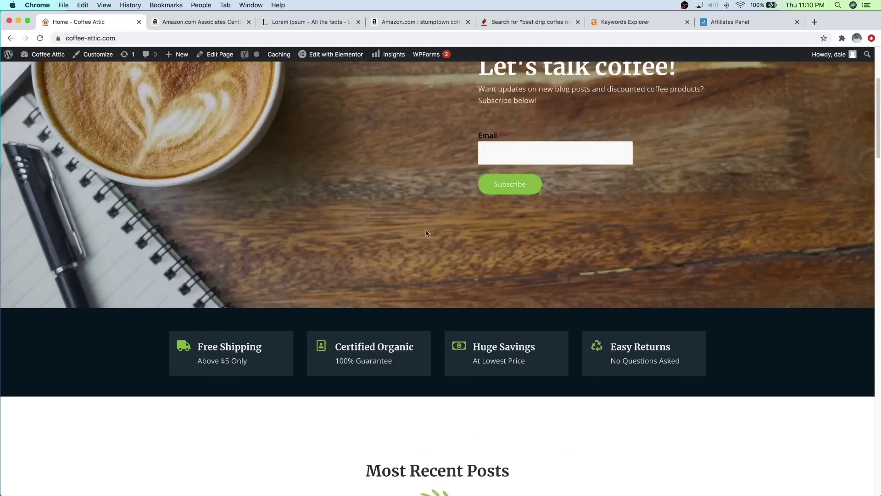
scroll(427, 238, "up", 5)
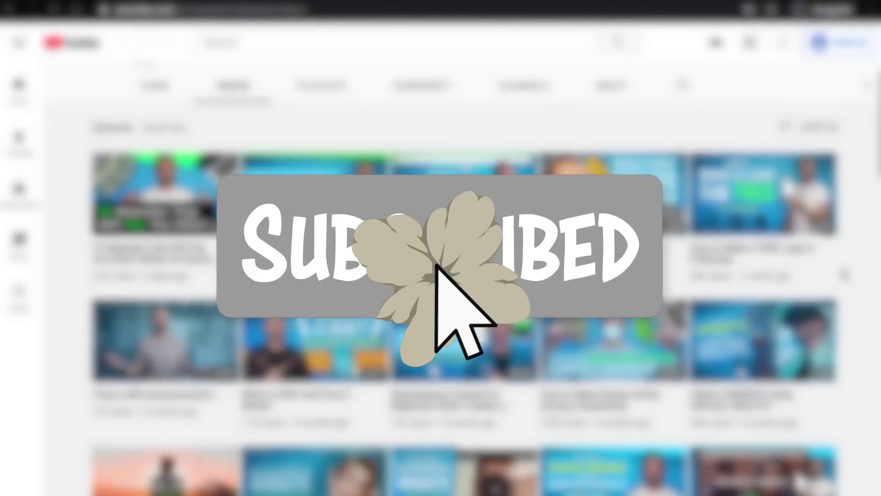
scroll(843, 274, "down", 7)
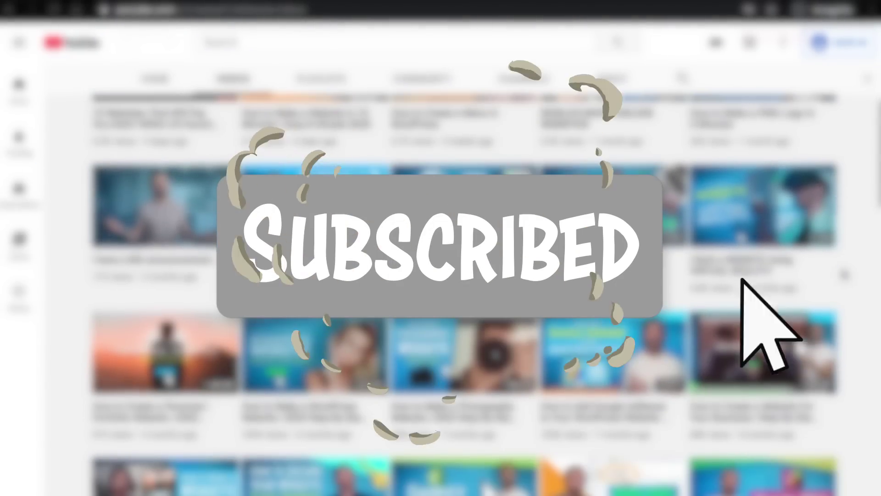
scroll(844, 274, "down", 5)
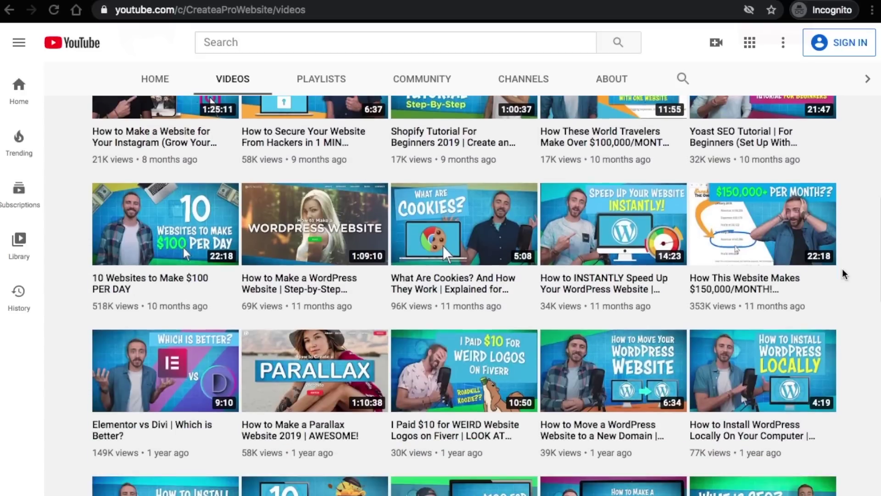
scroll(841, 273, "down", 2)
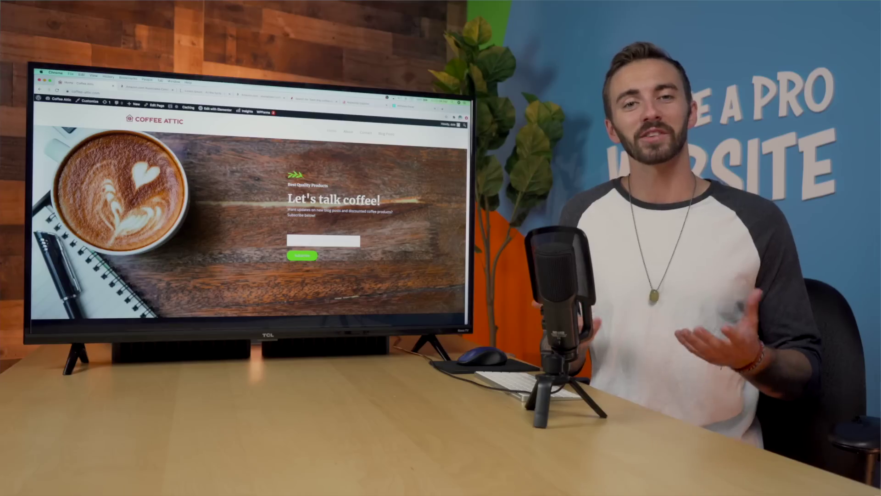